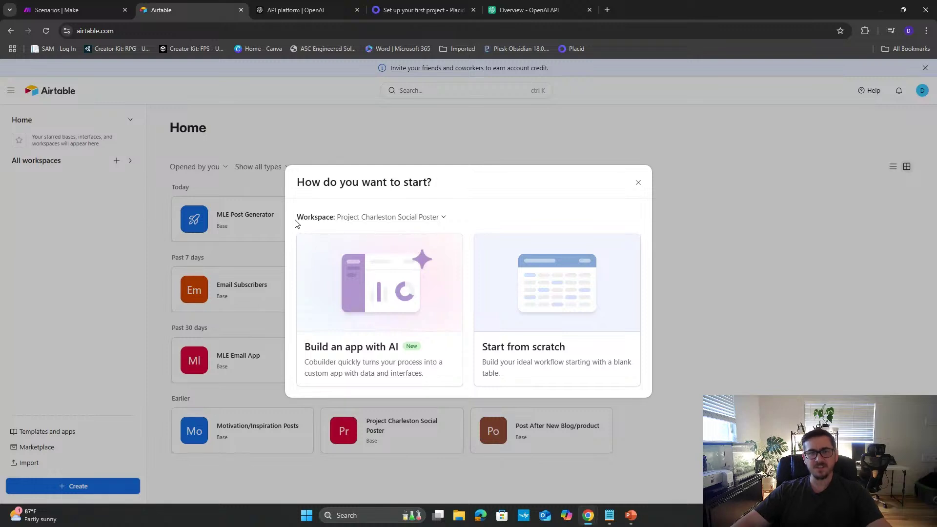
# - Create a new base from scratch in the Project Charleston Social Poster workspace and set its color to dark gray
pyautogui.click(516, 286)
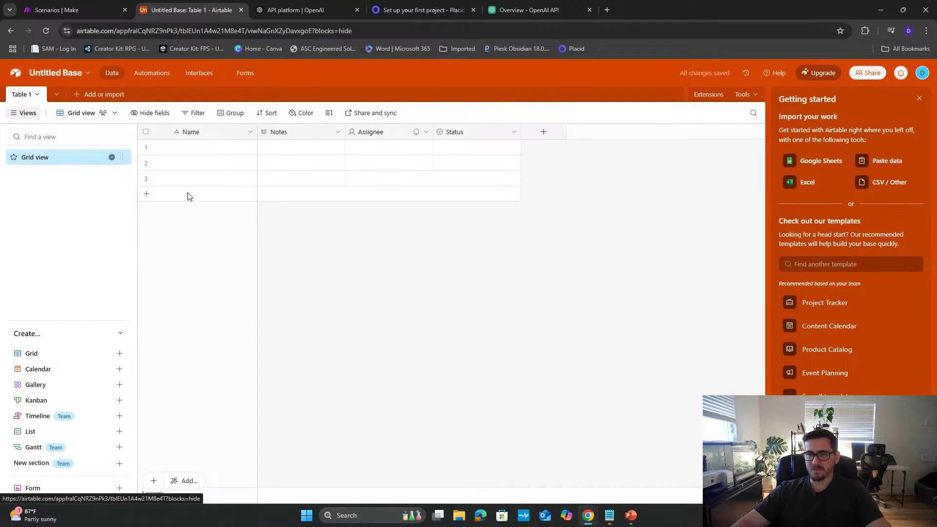
pyautogui.click(61, 73)
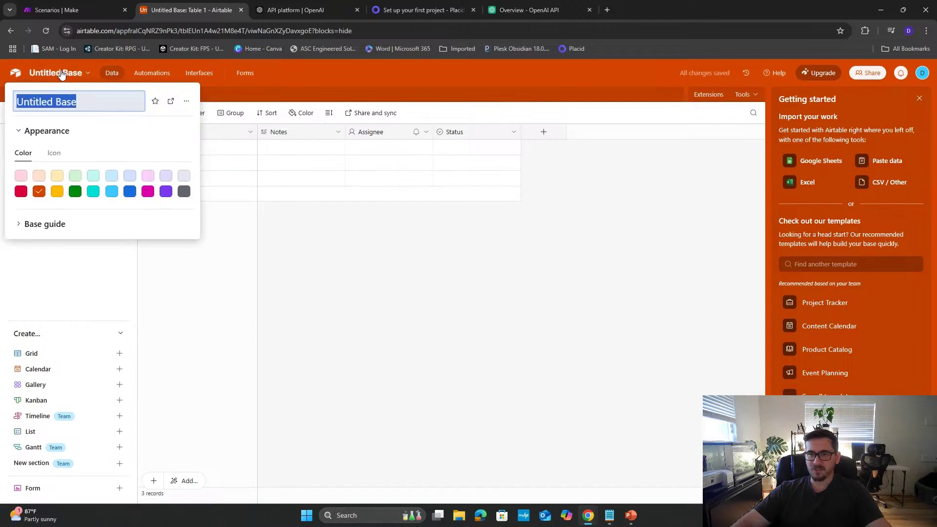
pyautogui.click(182, 194)
# - Rename the base to "Social Posting Demo"
pyautogui.click(90, 101)
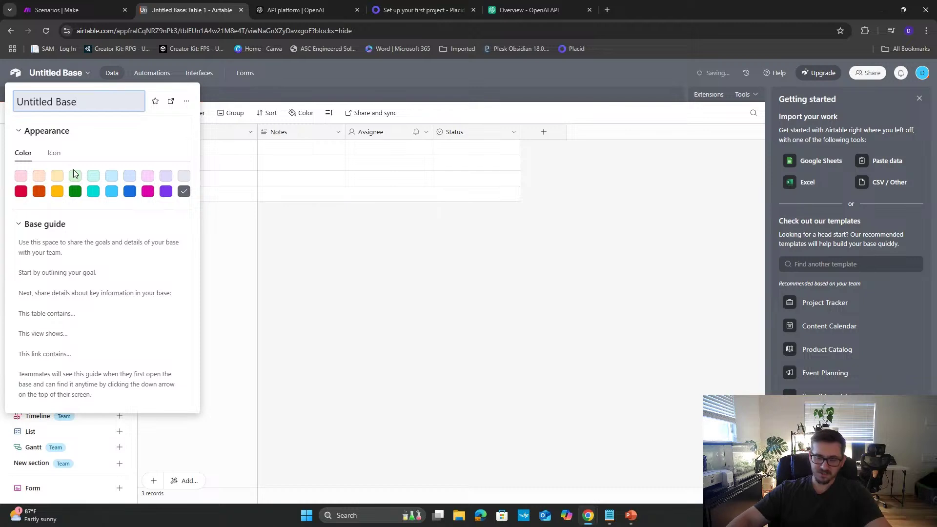
pyautogui.press('BackSpace')
pyautogui.press('BackSpace')
pyautogui.press('BackSpace')
pyautogui.press('BackSpace')
pyautogui.press('BackSpace')
pyautogui.press('BackSpace')
pyautogui.press('BackSpace')
pyautogui.press('BackSpace')
pyautogui.press('BackSpace')
pyautogui.press('BackSpace')
pyautogui.press('BackSpace')
pyautogui.press('BackSpace')
pyautogui.press('BackSpace')
pyautogui.write('Social ')
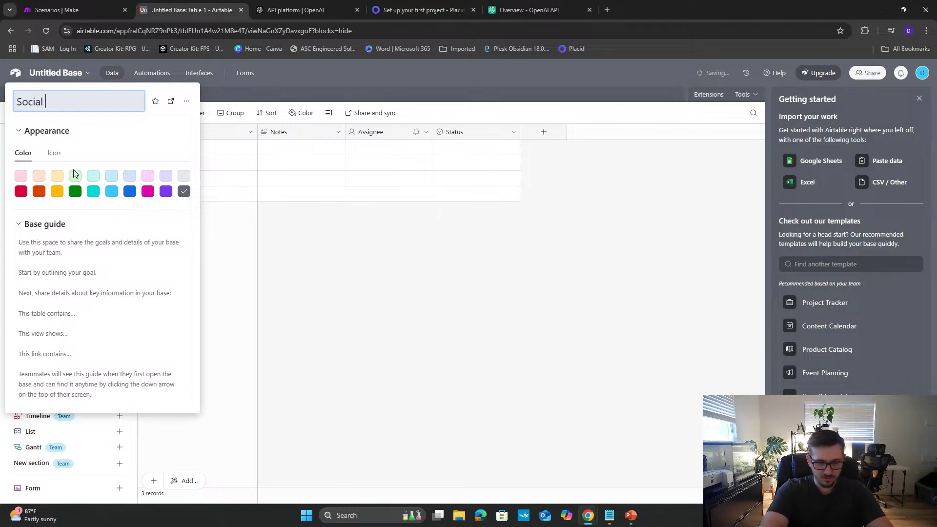
pyautogui.write('Posting Demo')
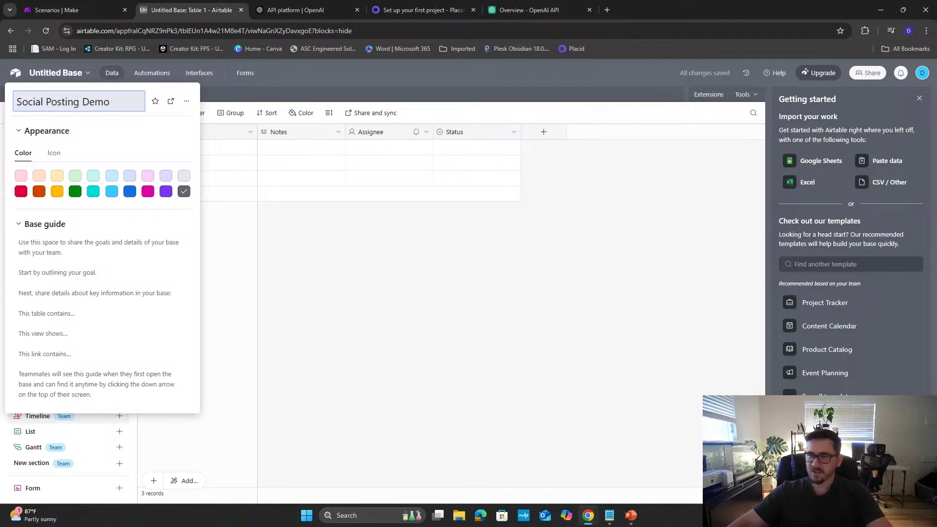
pyautogui.click(288, 241)
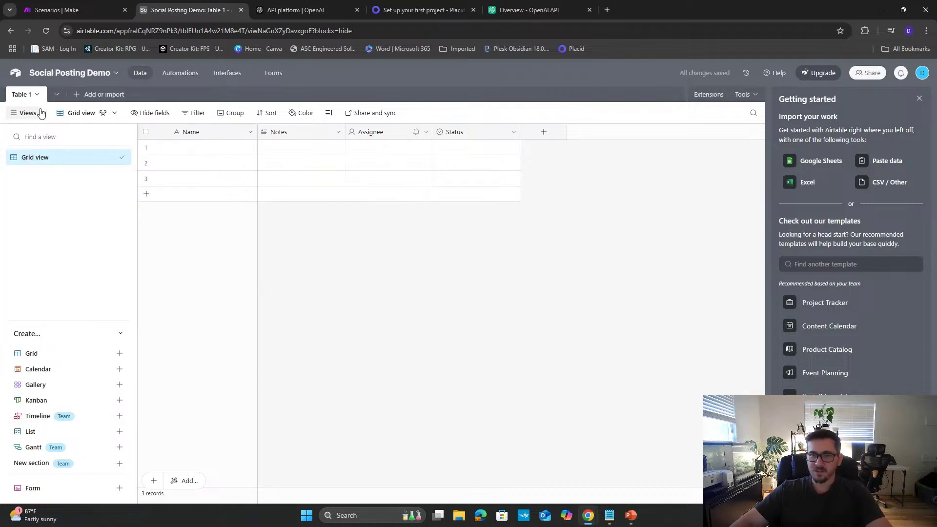
# - Rename the table "Table 1" to "Airtable to Post"
pyautogui.doubleClick(21, 94)
pyautogui.doubleClick(41, 119)
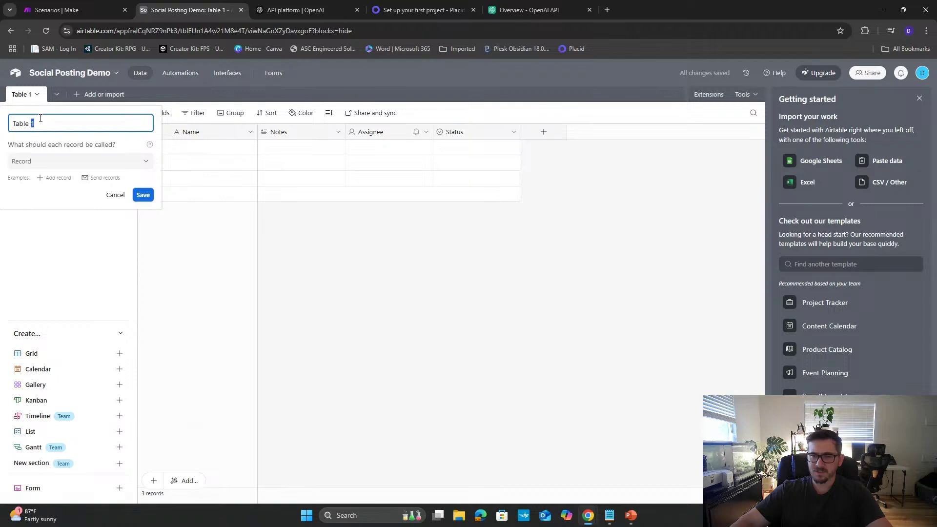
pyautogui.press('BackSpace')
pyautogui.press('BackSpace')
pyautogui.press('BackSpace')
pyautogui.press('BackSpace')
pyautogui.write('Airtable to')
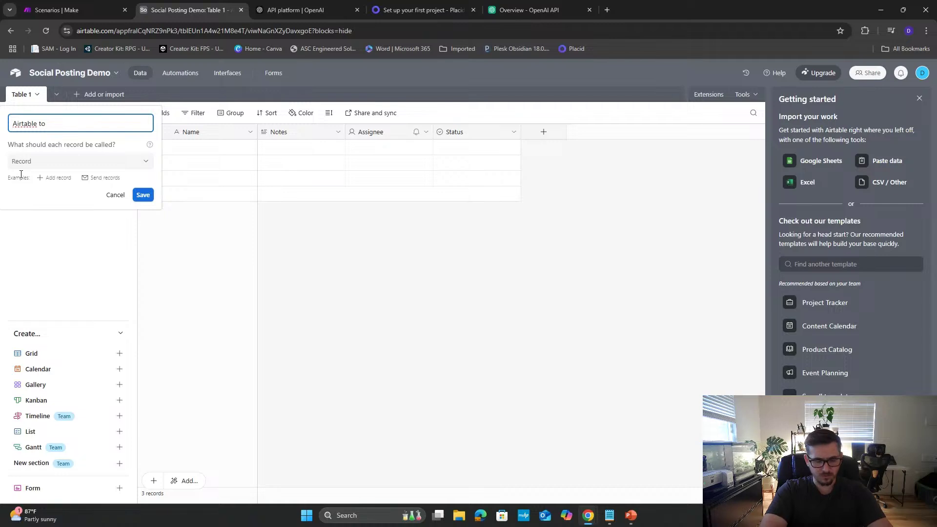
pyautogui.write(' Post')
pyautogui.press('Return')
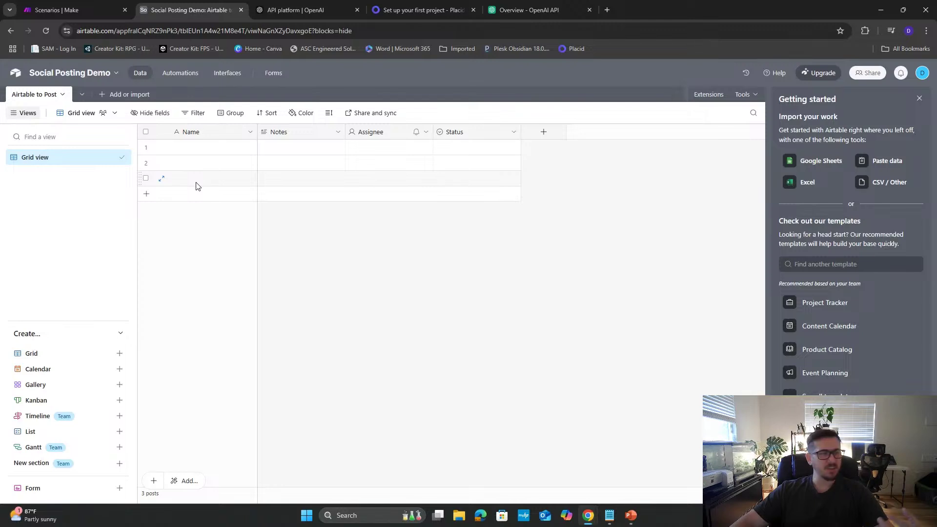
# - Rename the primary Name field to "Post Content" and change its field type to Long text
pyautogui.doubleClick(197, 140)
pyautogui.click(207, 159)
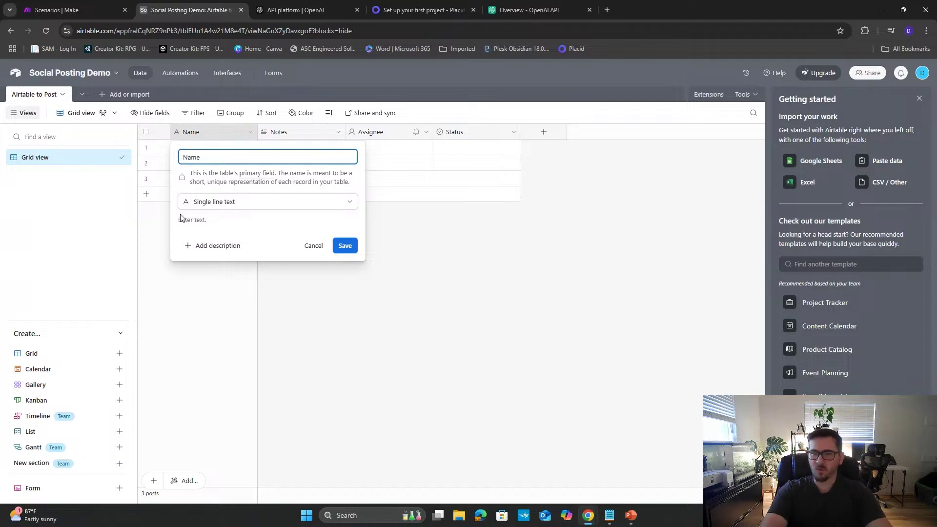
pyautogui.press('BackSpace')
pyautogui.press('BackSpace')
pyautogui.press('BackSpace')
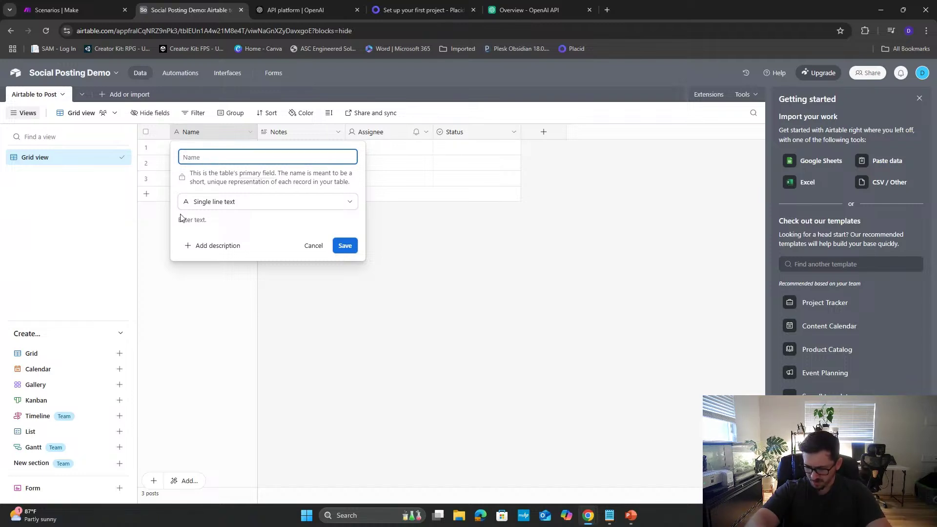
pyautogui.write('Post Con')
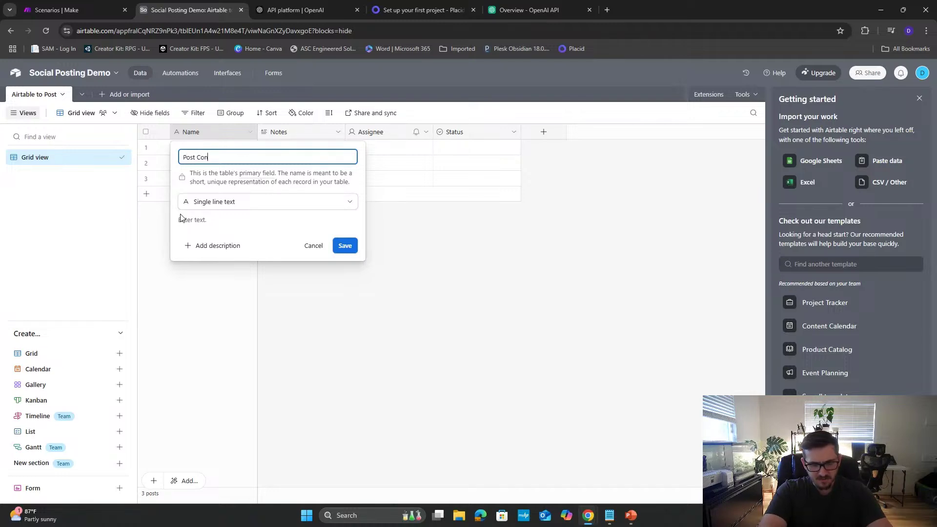
pyautogui.write('en')
pyautogui.press('BackSpace')
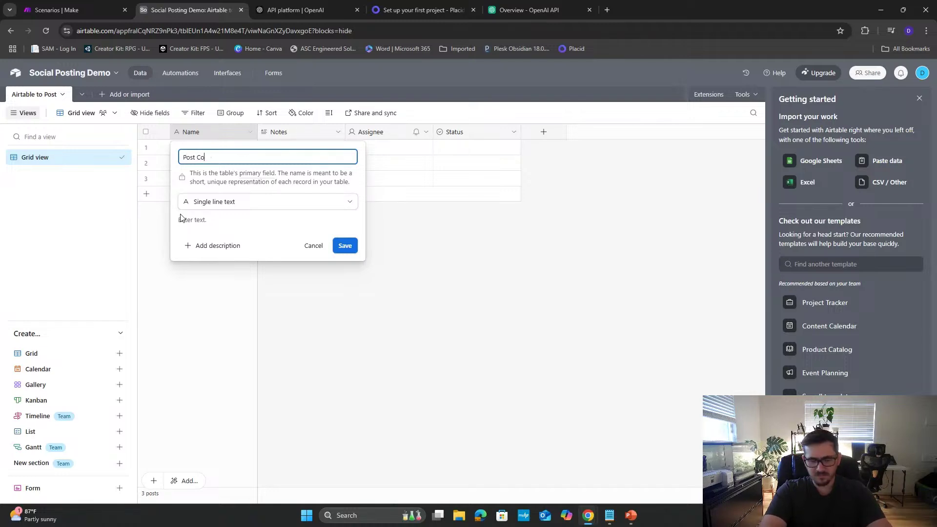
pyautogui.write('tent')
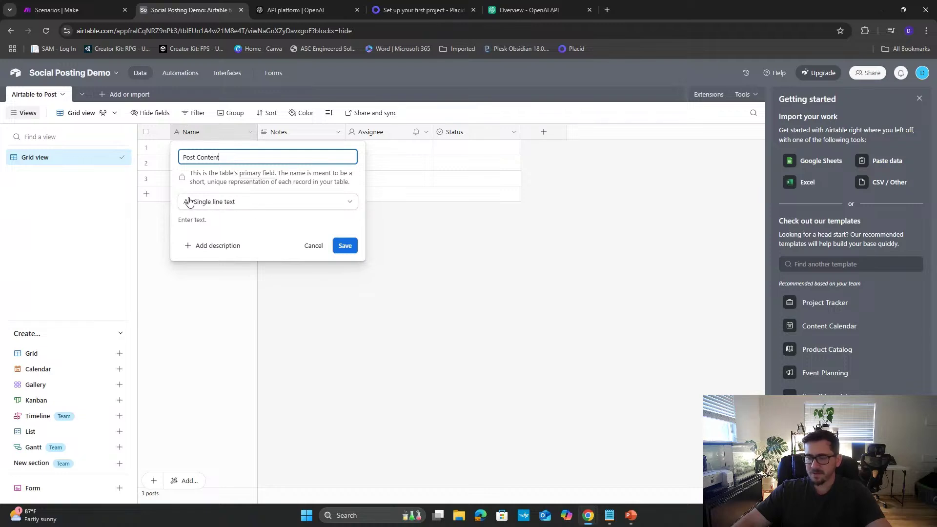
pyautogui.click(266, 203)
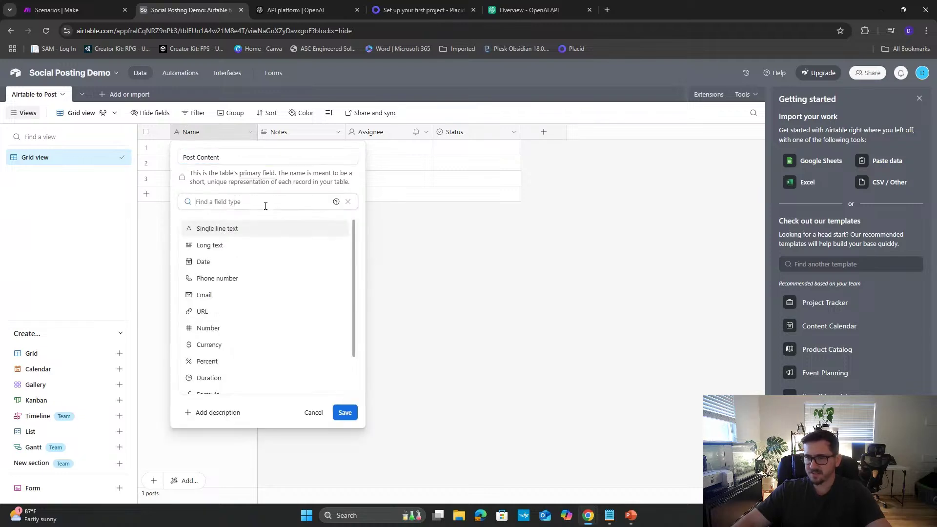
pyautogui.click(244, 250)
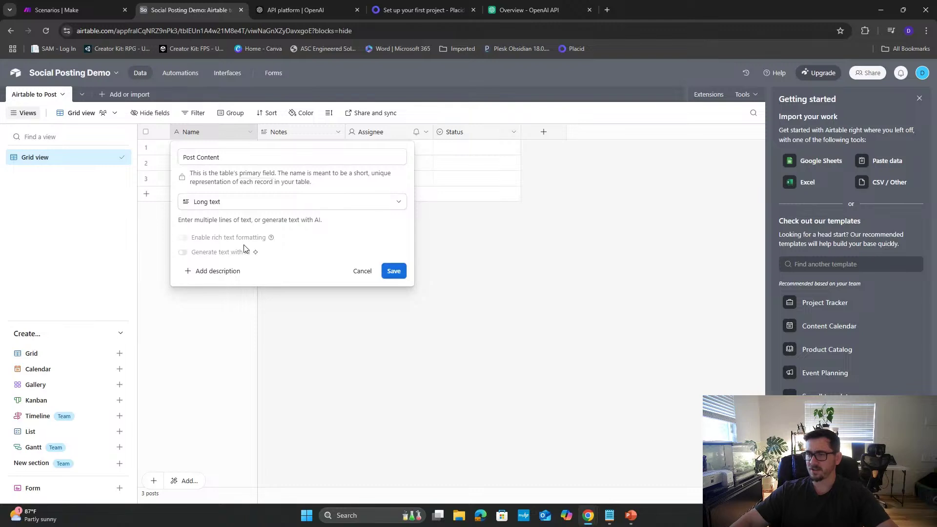
pyautogui.click(392, 273)
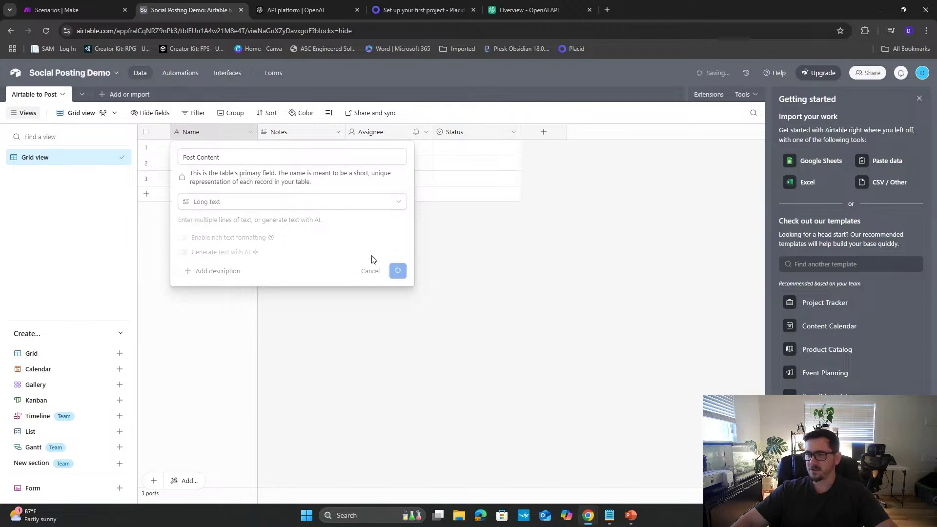
# - Delete the Notes and Assignee fields from the table
pyautogui.rightClick(279, 137)
pyautogui.click(309, 394)
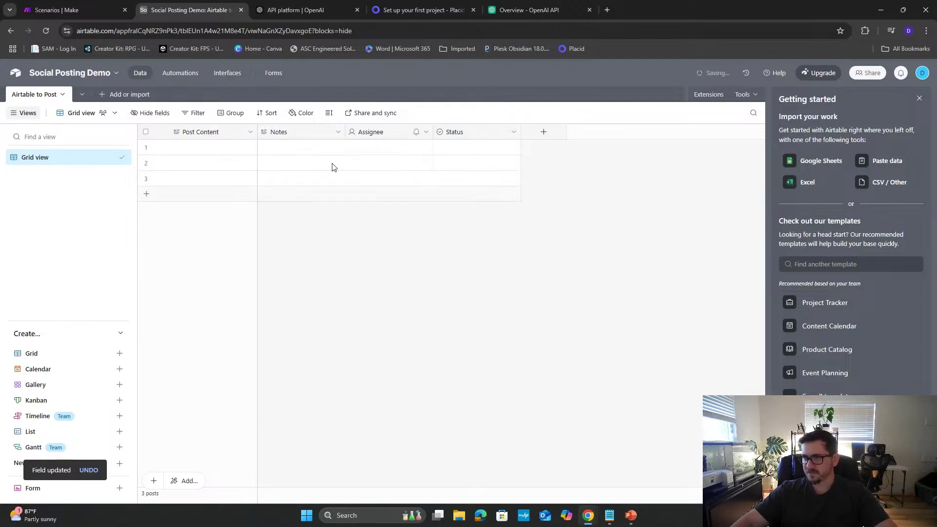
pyautogui.rightClick(320, 135)
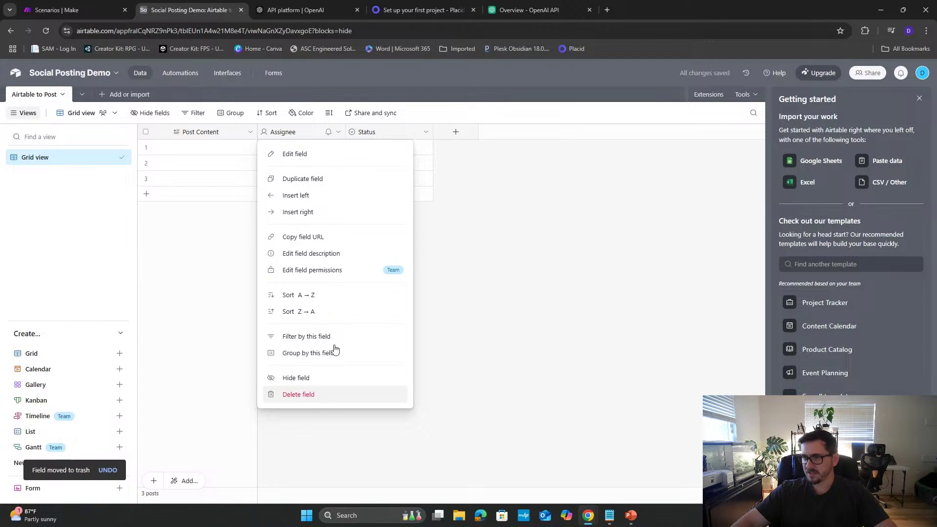
pyautogui.click(324, 392)
# - Insert an Attachment field named "Post Image" directly after the Post Content field
pyautogui.rightClick(222, 137)
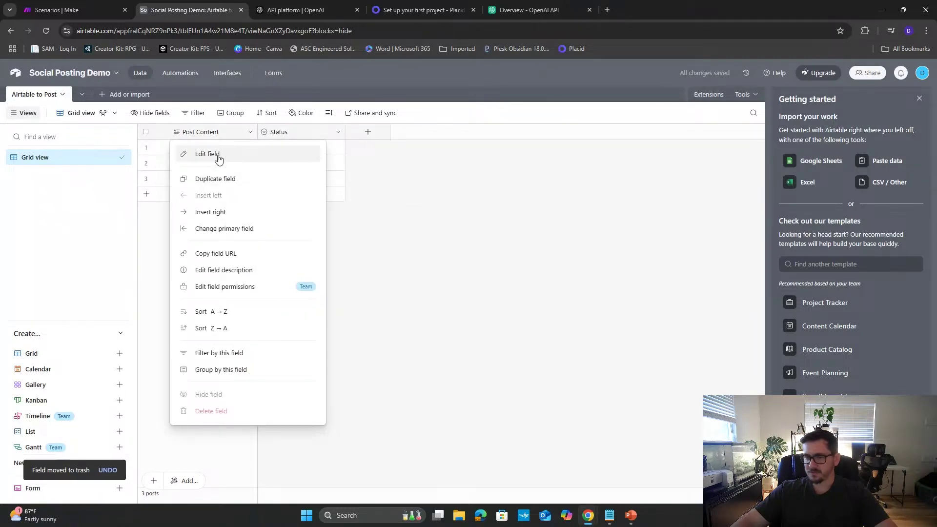
pyautogui.click(210, 135)
pyautogui.rightClick(211, 135)
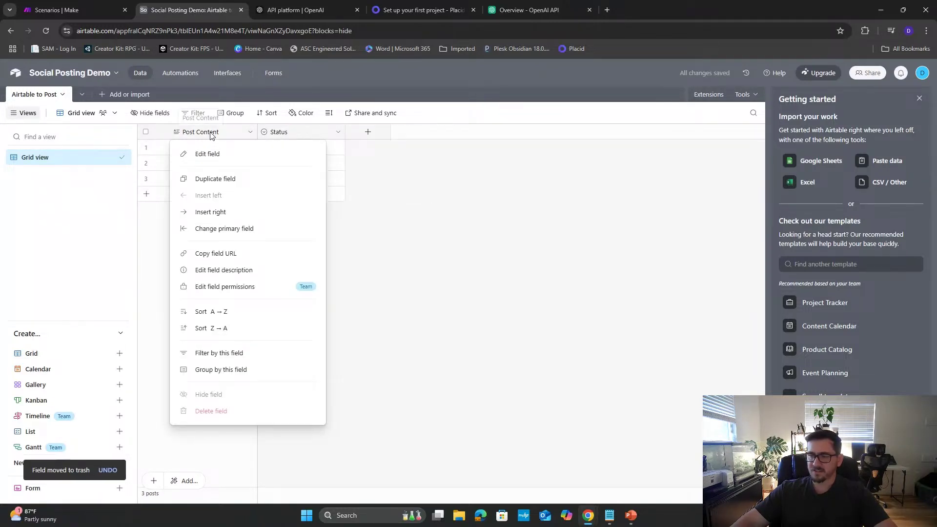
pyautogui.click(216, 211)
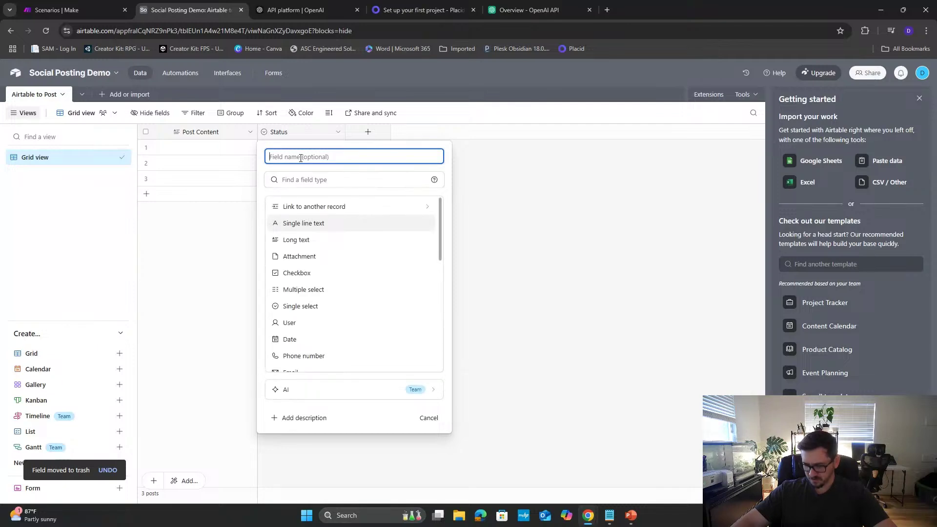
pyautogui.write('Post Image')
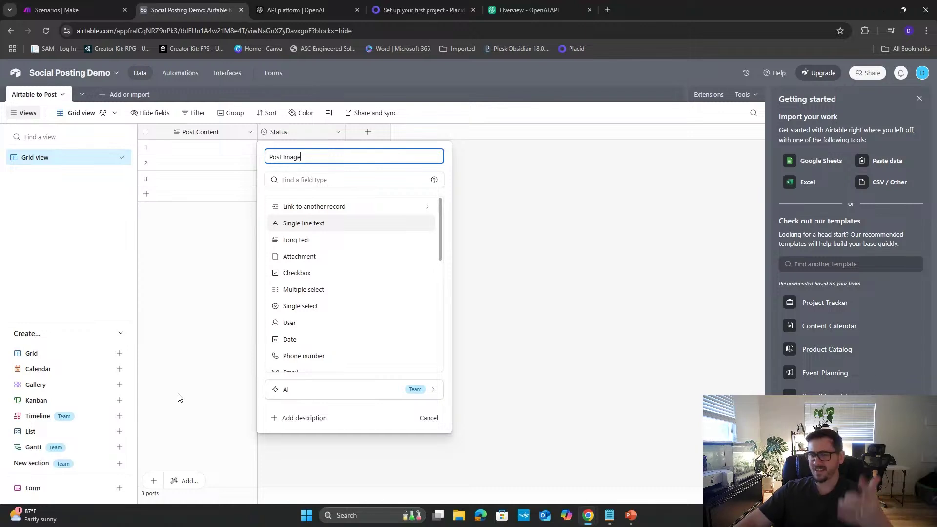
pyautogui.scroll(-1, 305, 298)
pyautogui.scroll(-5, 306, 330)
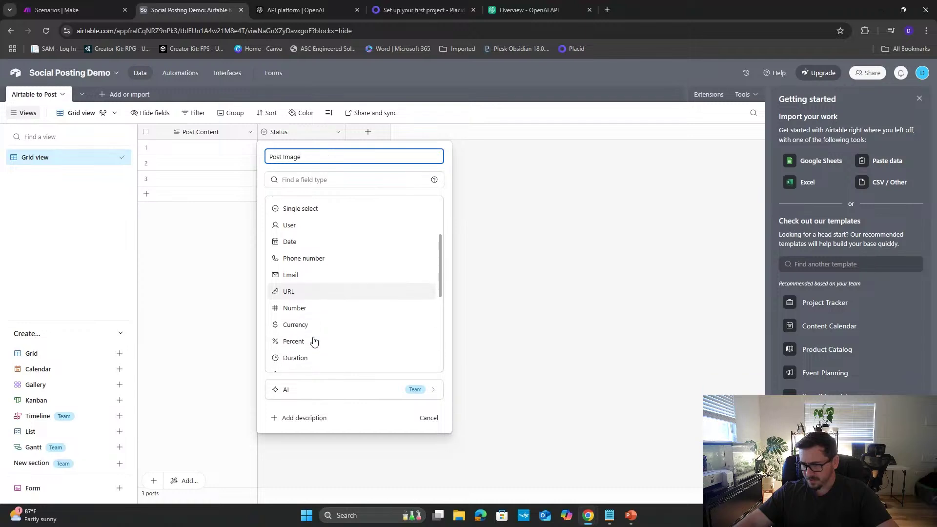
pyautogui.scroll(-3, 313, 341)
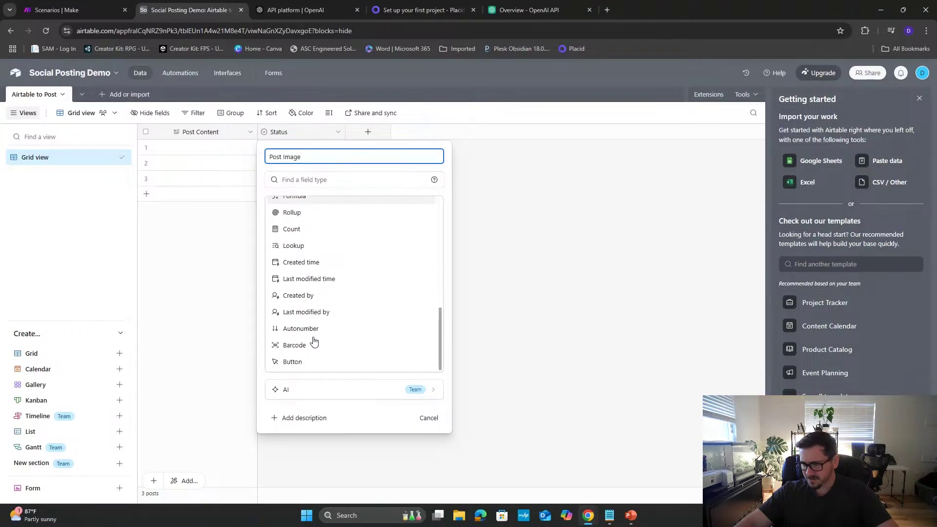
pyautogui.scroll(6, 313, 339)
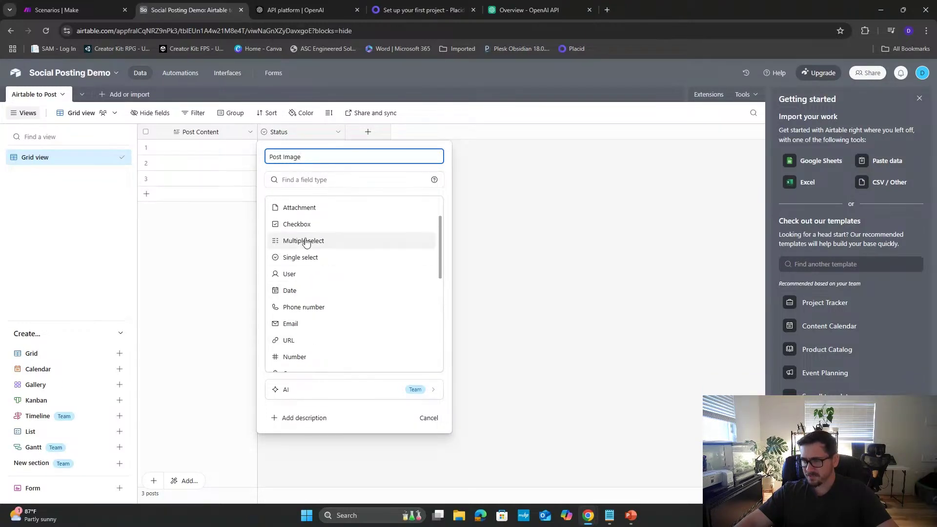
pyautogui.click(301, 209)
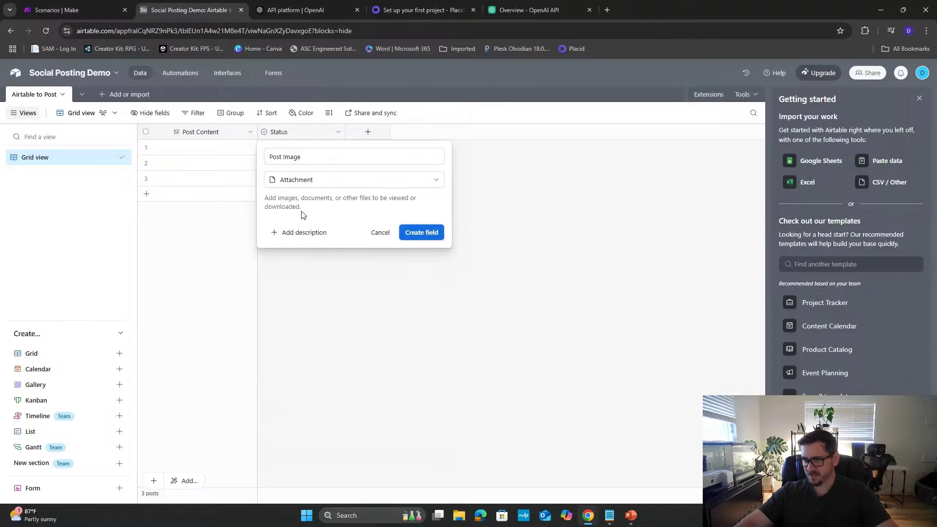
pyautogui.click(422, 236)
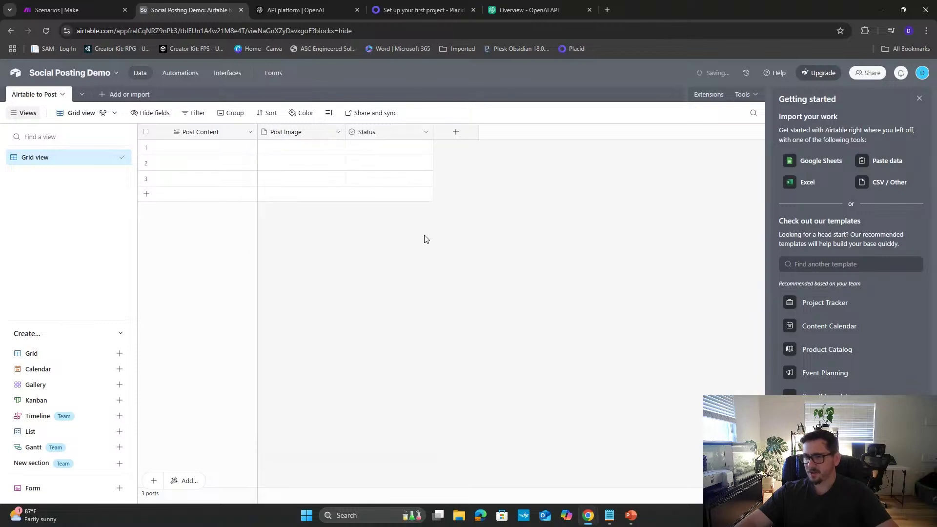
# - Review the available file upload sources for the first record's Post Image cell without attaching anything
pyautogui.click(293, 151)
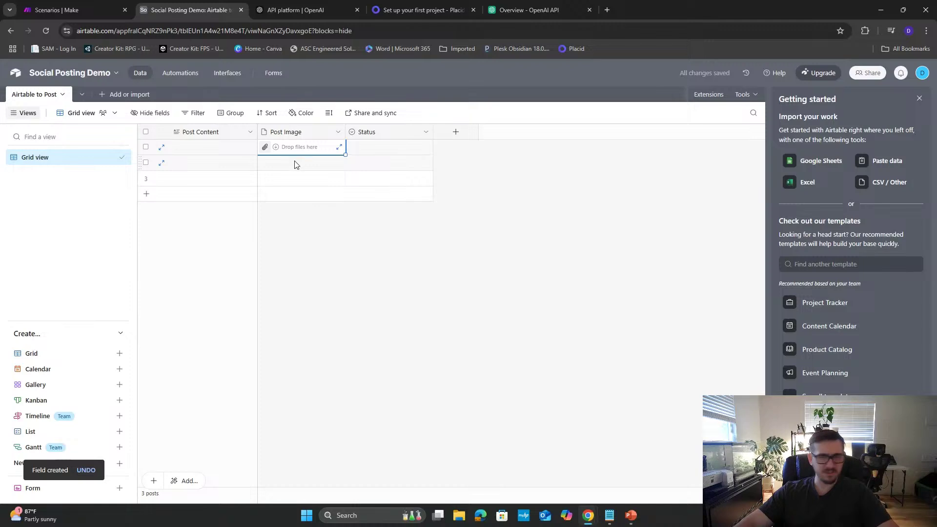
pyautogui.click(265, 148)
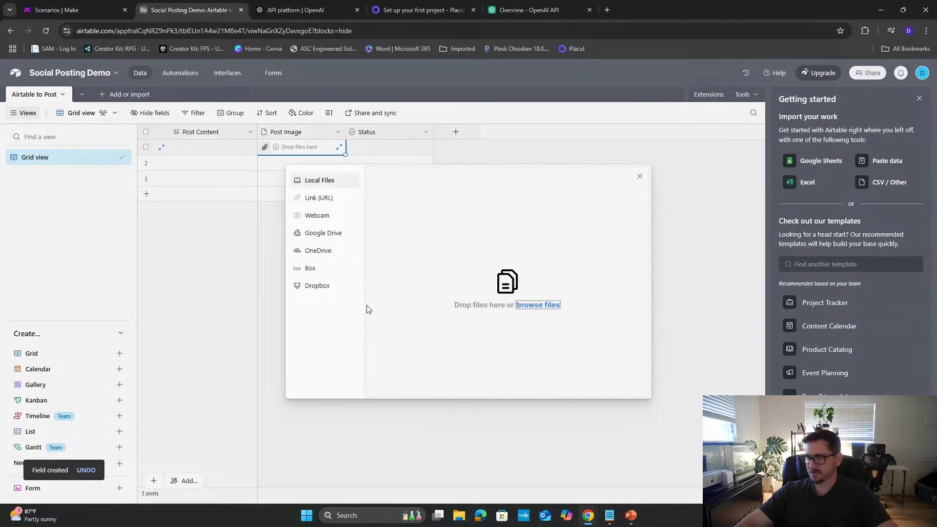
pyautogui.click(638, 177)
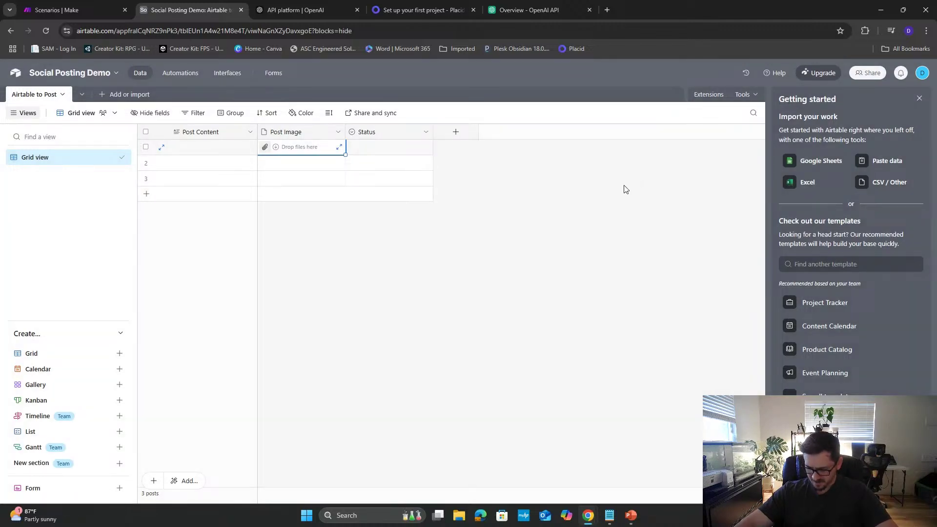
# - Insert a Multiple select field named "Channels" directly after the Post Image field
pyautogui.rightClick(315, 133)
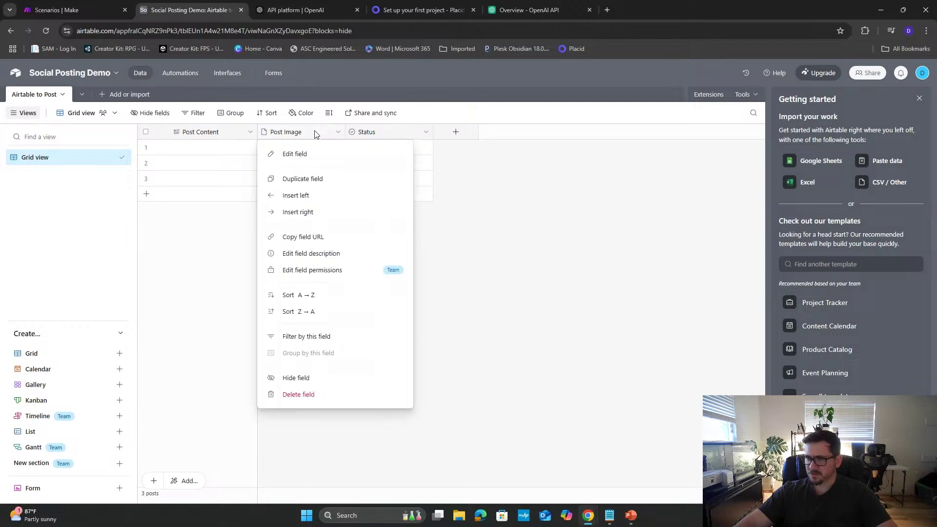
pyautogui.click(316, 211)
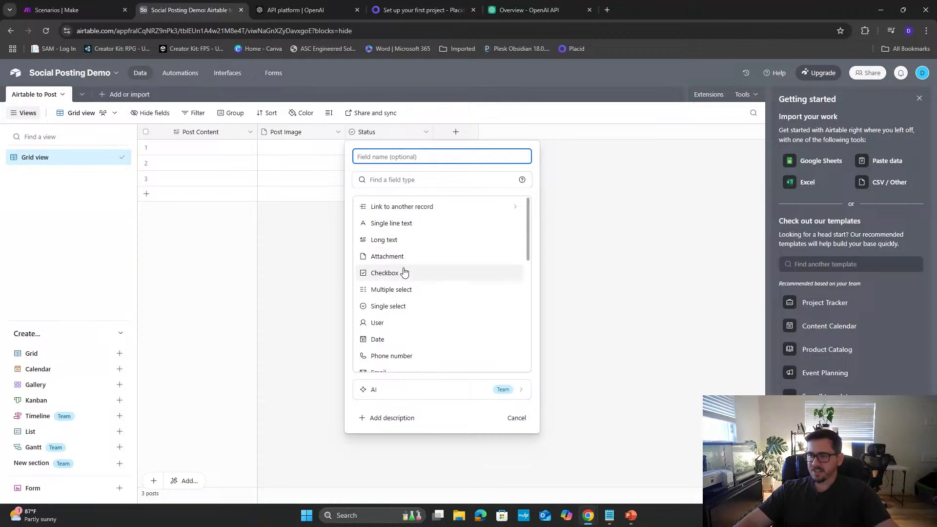
pyautogui.click(396, 291)
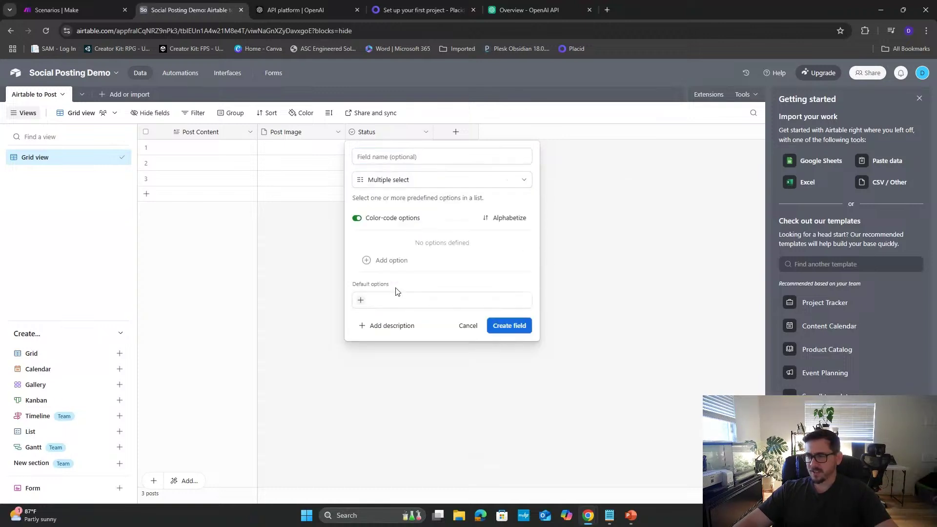
pyautogui.click(395, 157)
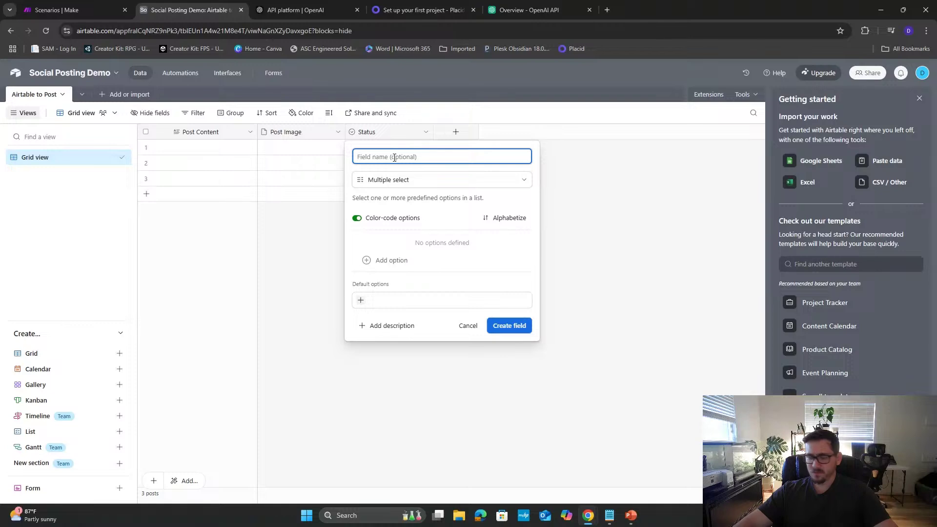
pyautogui.write('Canell')
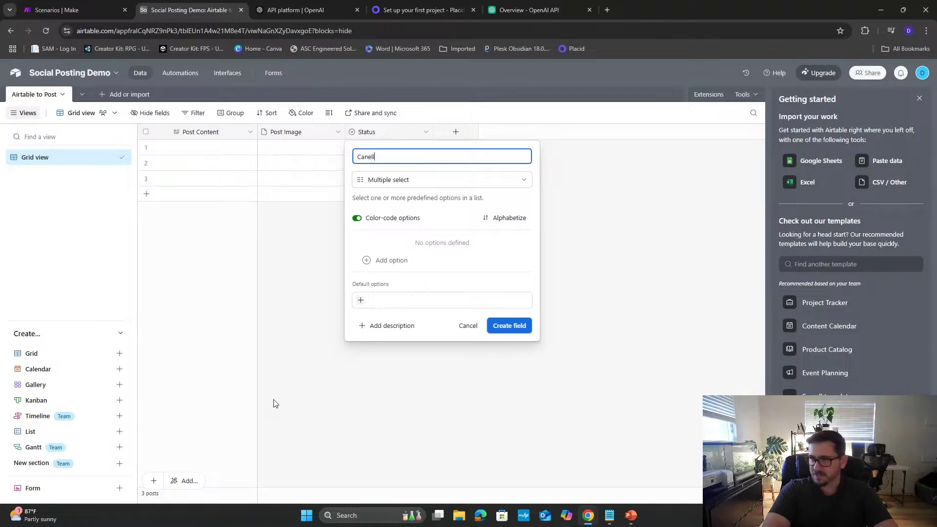
pyautogui.write('nnels')
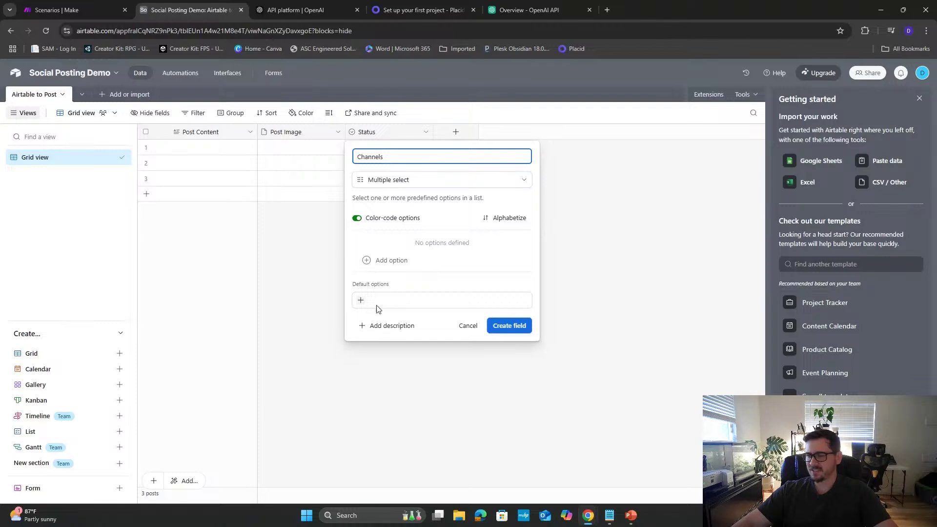
# - Add Facebook and Instagram as the first two options of the Channels field
pyautogui.click(385, 260)
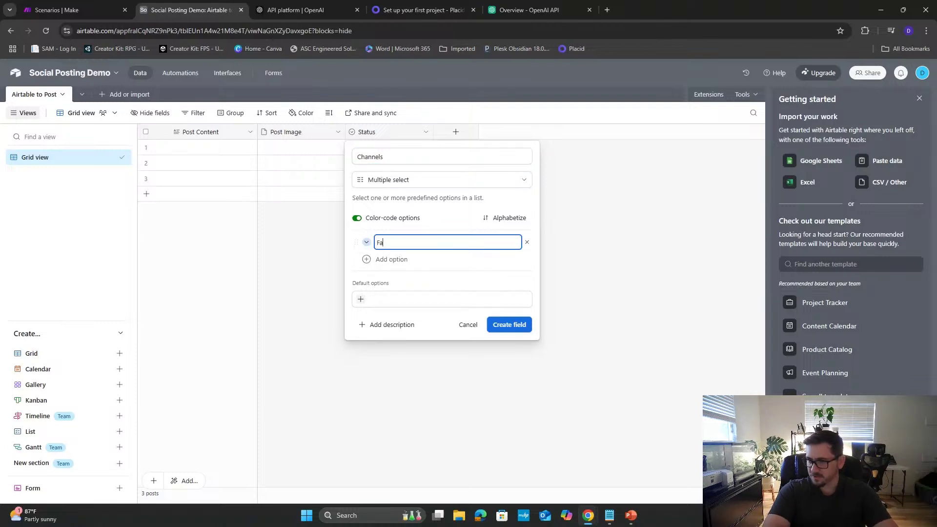
pyautogui.write('Facebook')
pyautogui.press('Return')
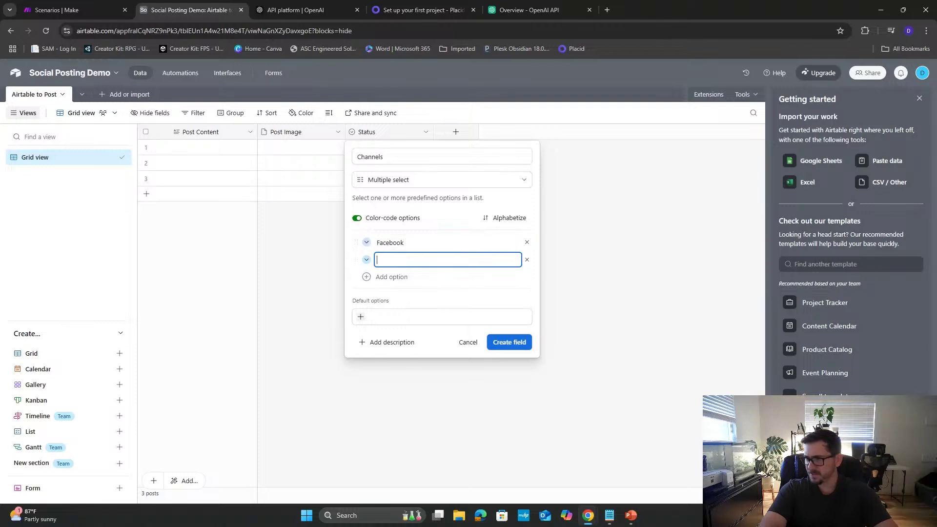
pyautogui.write('Imstagram')
pyautogui.press('Return')
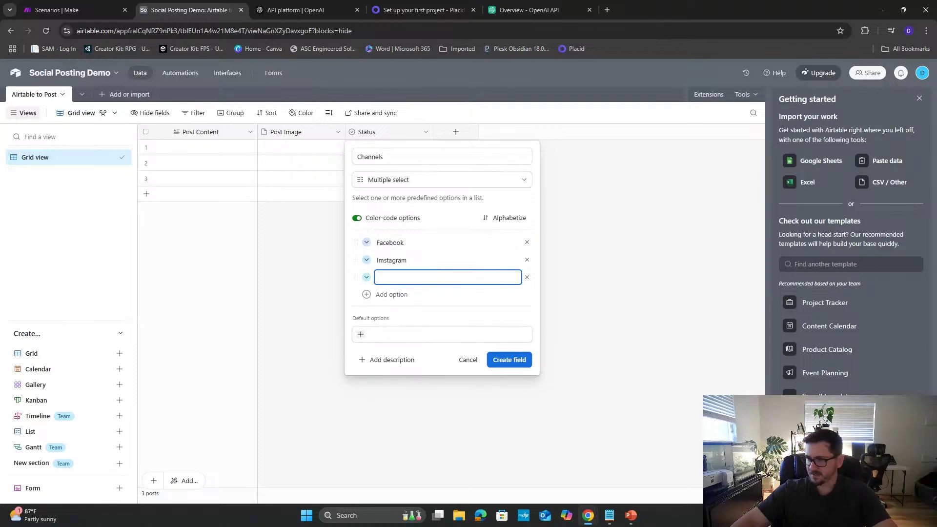
pyautogui.click(418, 260)
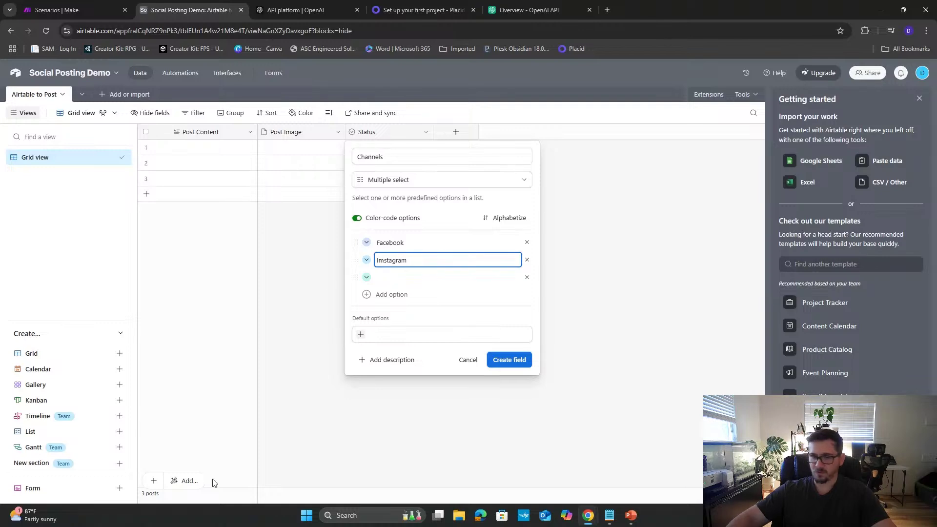
pyautogui.press('BackSpace')
pyautogui.press('BackSpace')
pyautogui.press('BackSpace')
pyautogui.press('BackSpace')
pyautogui.press('BackSpace')
pyautogui.press('BackSpace')
pyautogui.press('BackSpace')
pyautogui.write('Instagram')
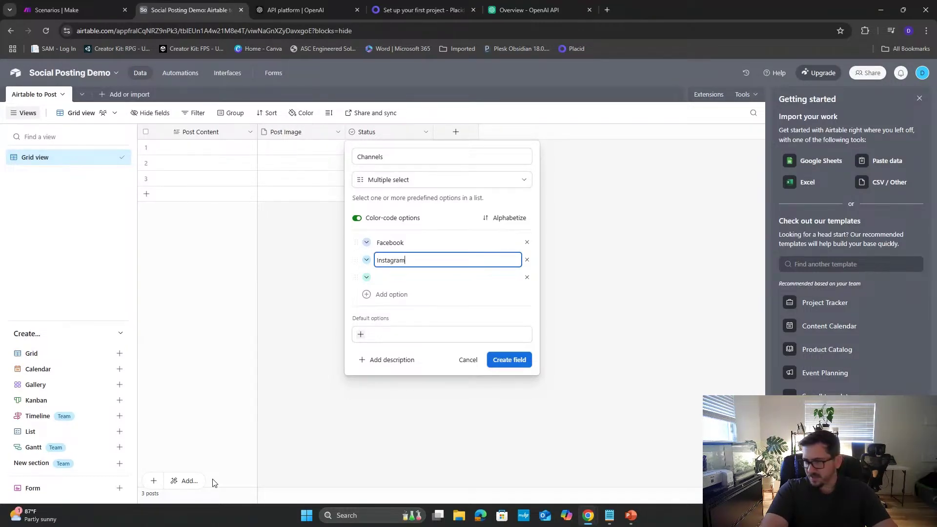
pyautogui.press('Return')
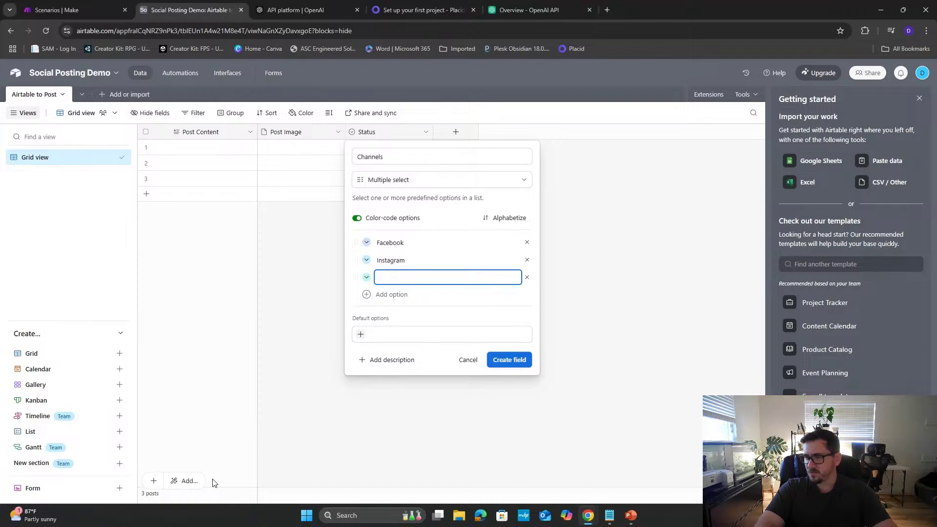
# - Add LinkedIn and Twitter as further options and create the Channels field
pyautogui.write('Link')
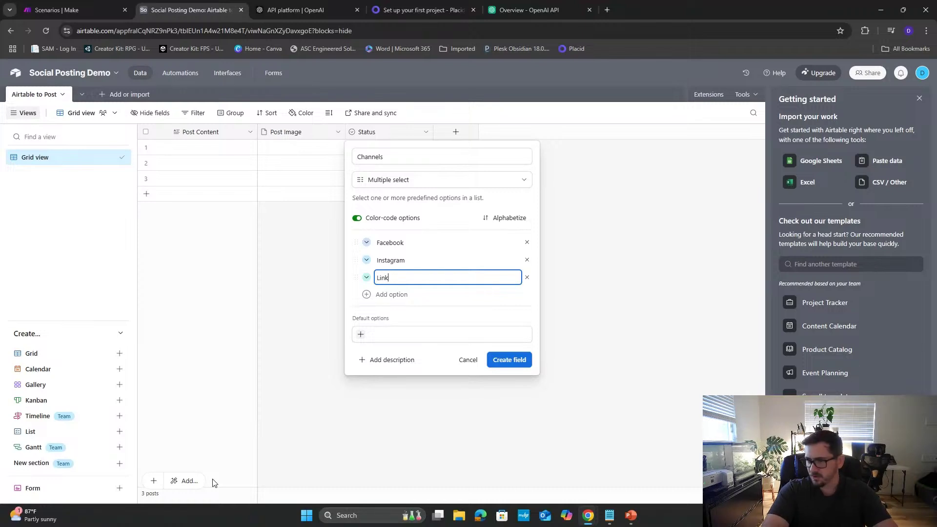
pyautogui.write('edIn')
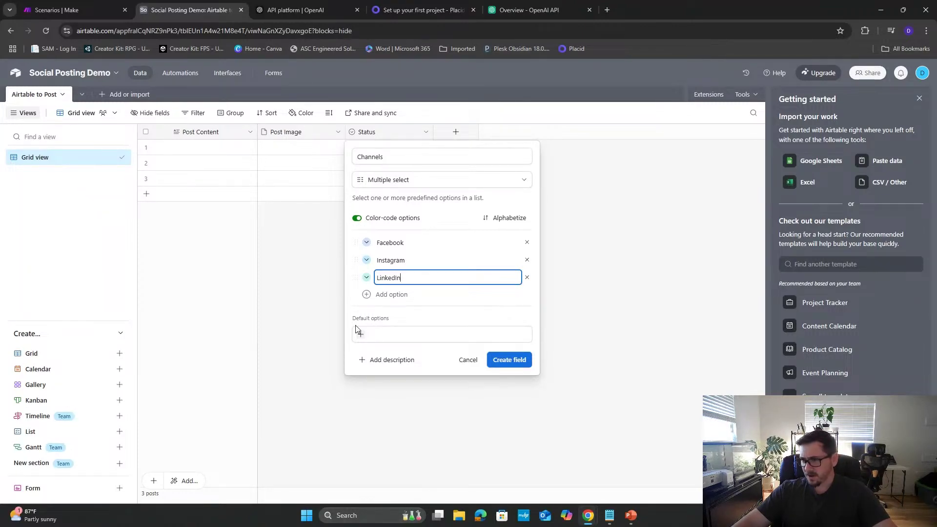
pyautogui.click(387, 295)
pyautogui.write('Tw')
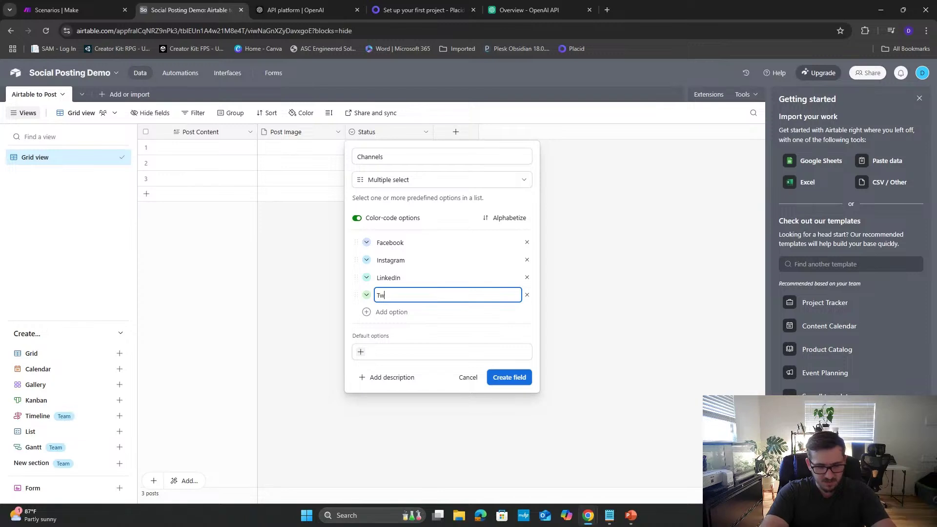
pyautogui.write('itter')
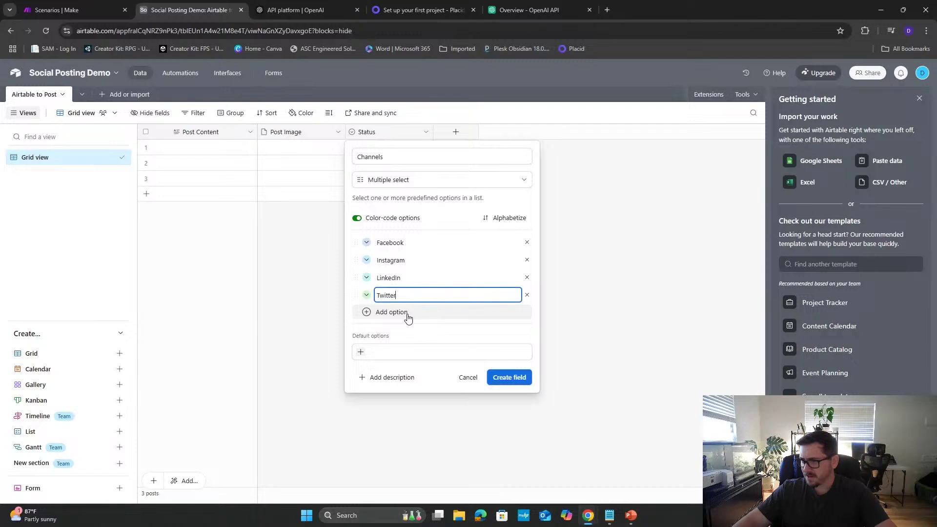
pyautogui.click(502, 380)
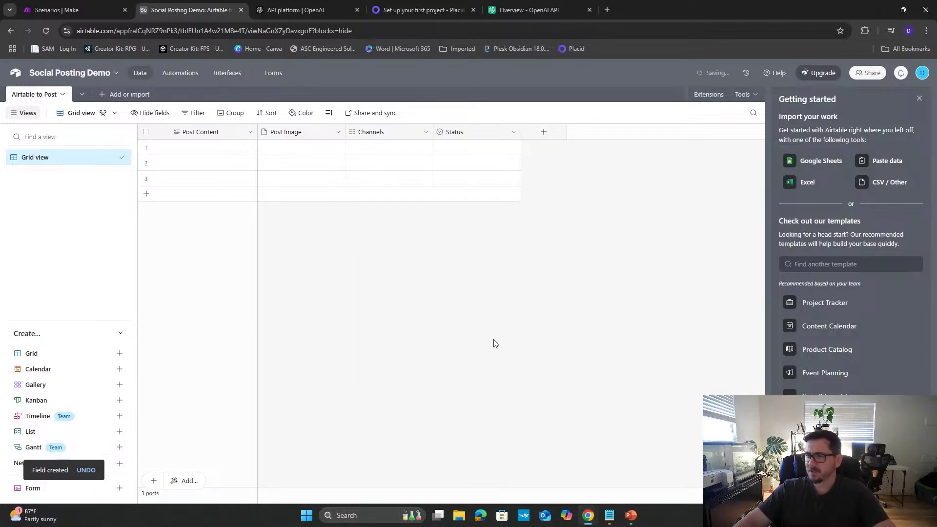
# - Insert a Date field named "Date to Post" directly after the Channels field, keeping the Local date format
pyautogui.click(423, 146)
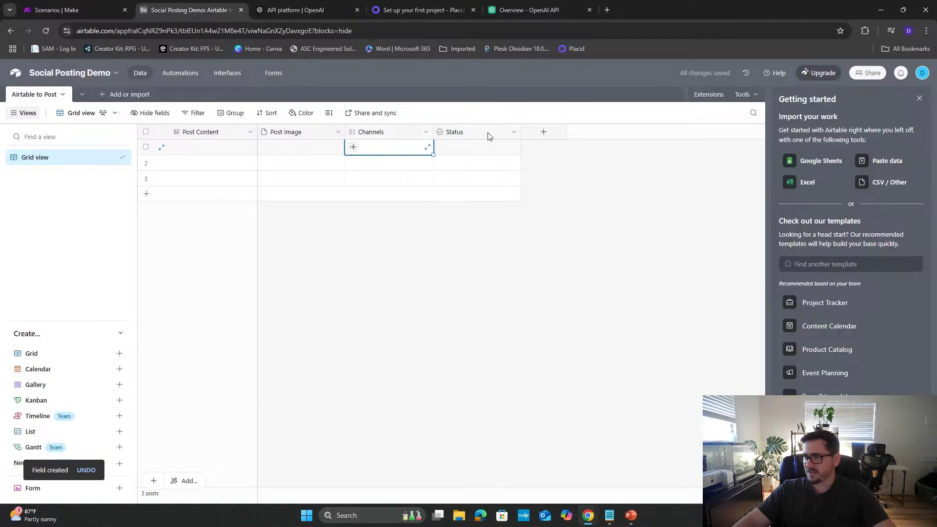
pyautogui.rightClick(395, 131)
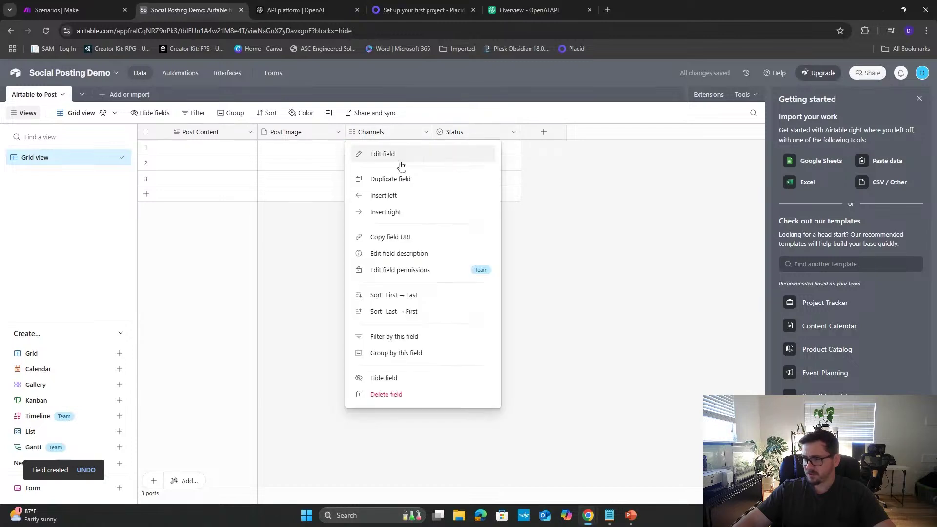
pyautogui.click(399, 218)
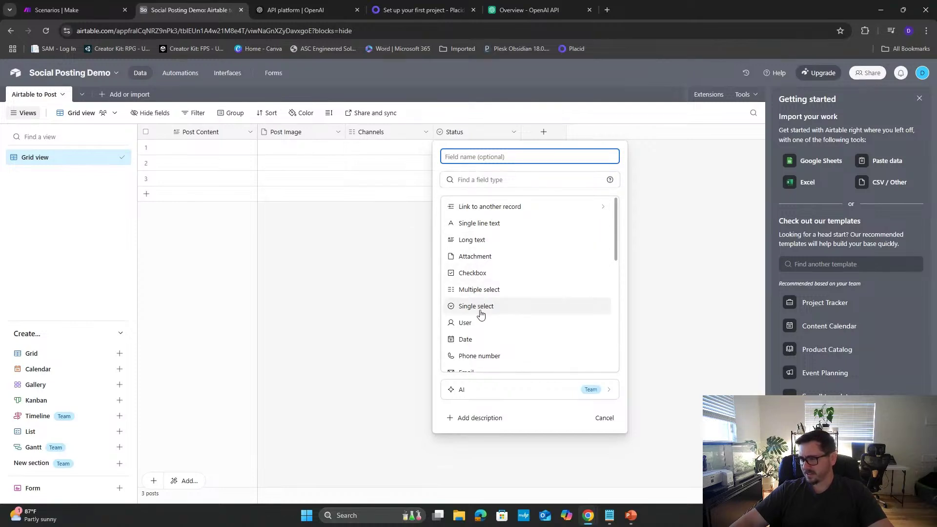
pyautogui.click(482, 338)
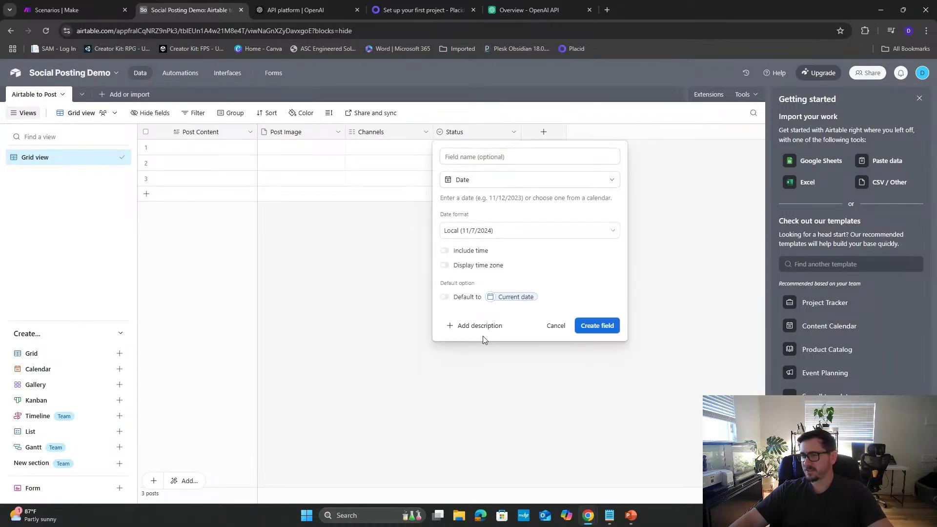
pyautogui.click(479, 158)
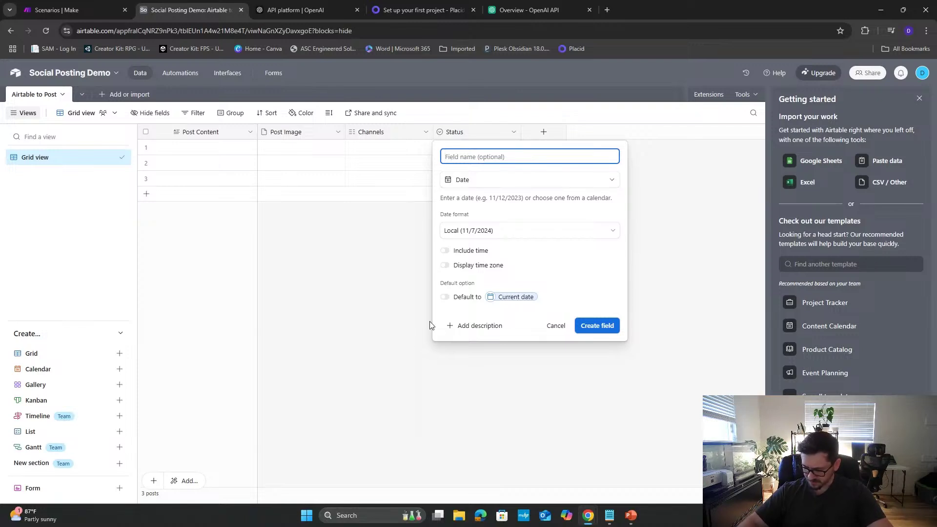
pyautogui.write('Date ')
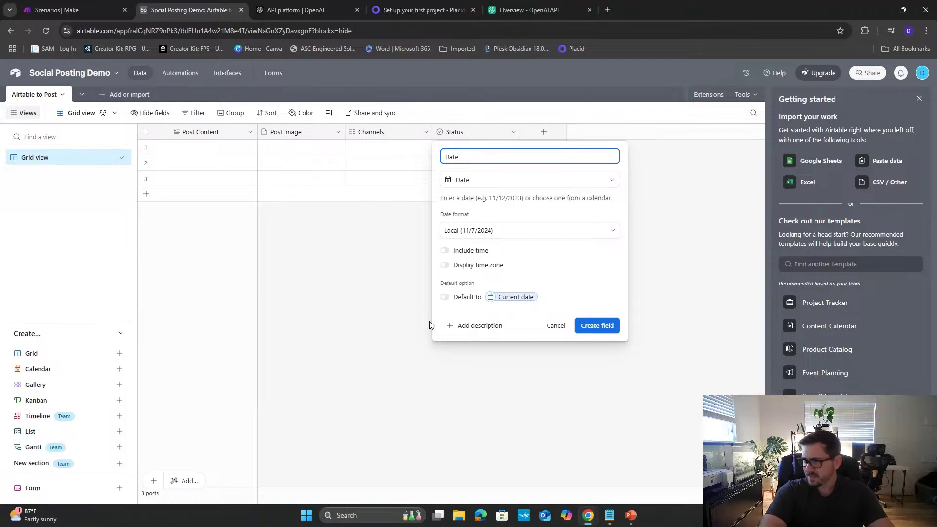
pyautogui.write('to Post')
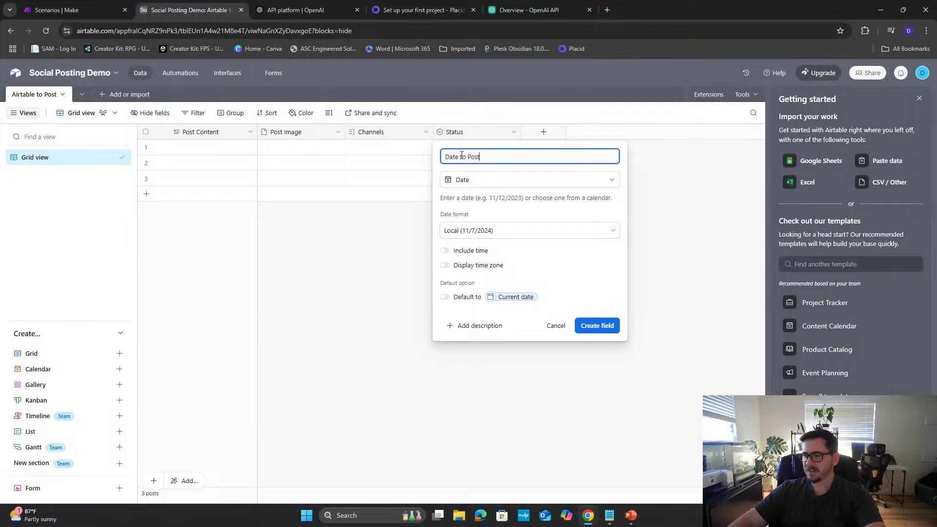
pyautogui.click(500, 235)
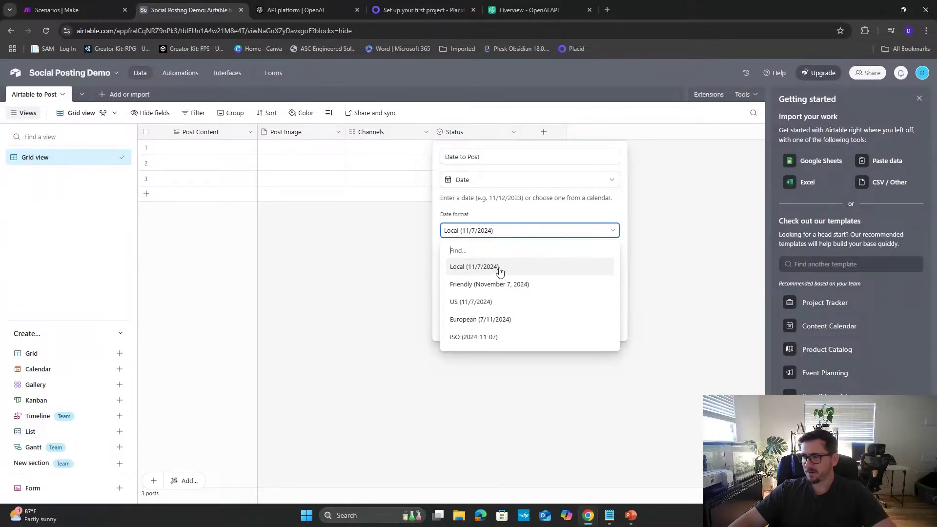
pyautogui.click(523, 235)
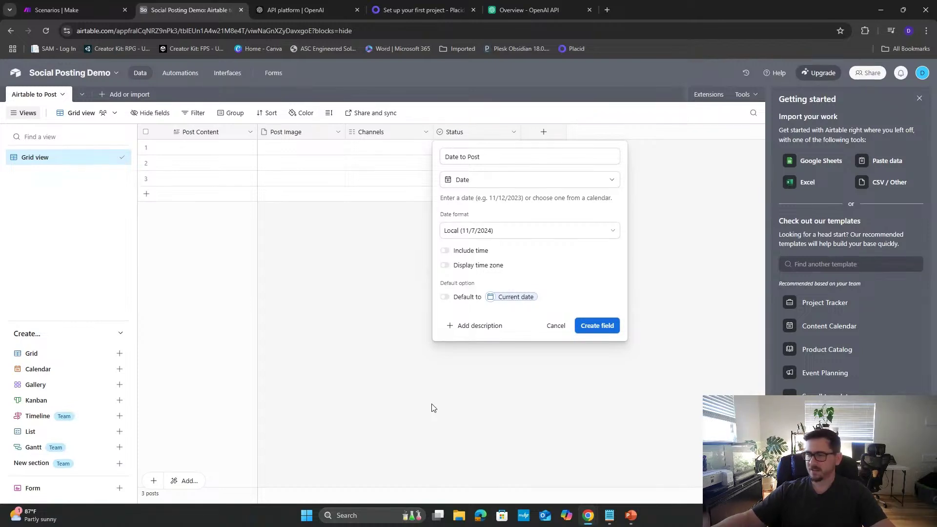
pyautogui.click(603, 328)
pyautogui.rightClick(478, 132)
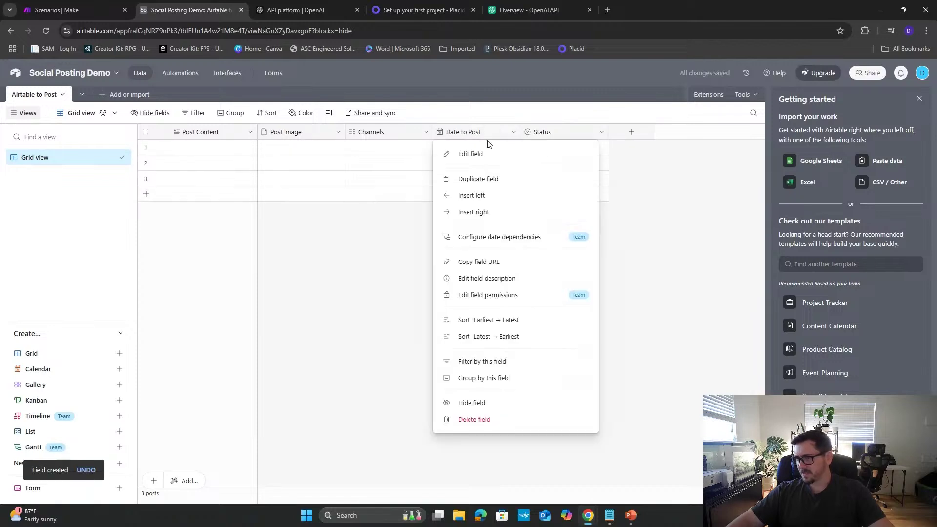
pyautogui.click(494, 212)
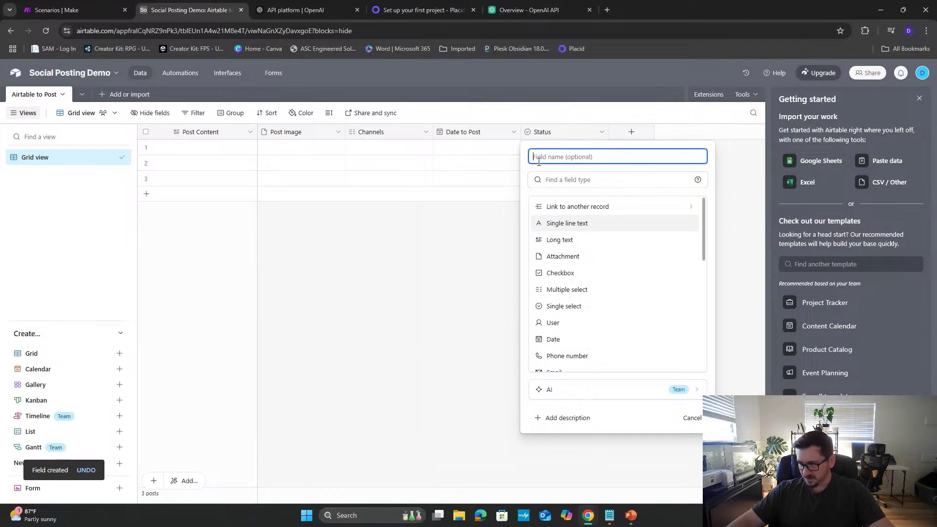
pyautogui.click(692, 417)
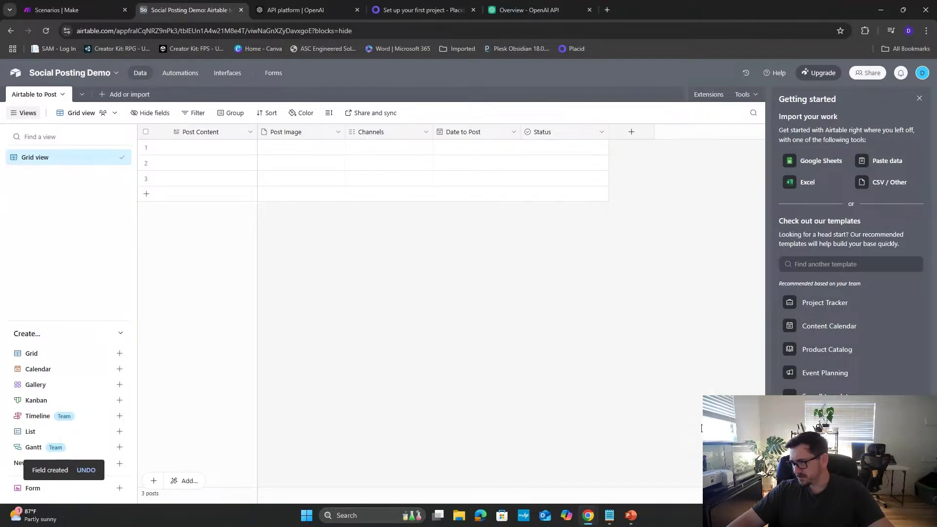
# - Edit the Status field and rename its Todo option to "Review"
pyautogui.doubleClick(566, 132)
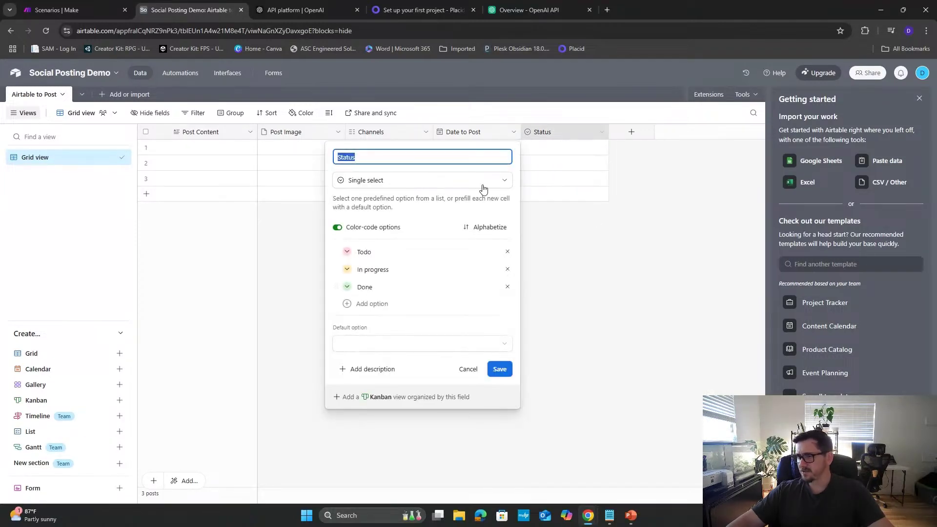
pyautogui.doubleClick(420, 248)
pyautogui.press('BackSpace')
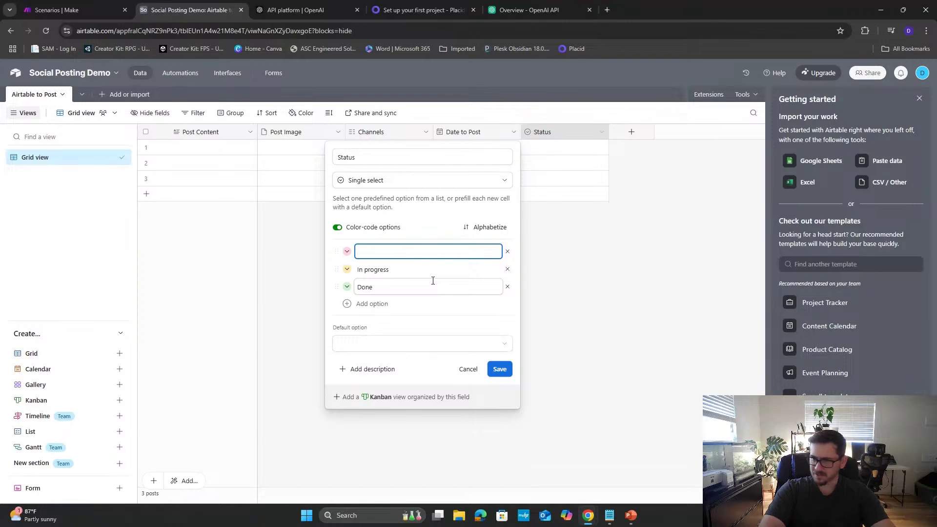
pyautogui.write('Review')
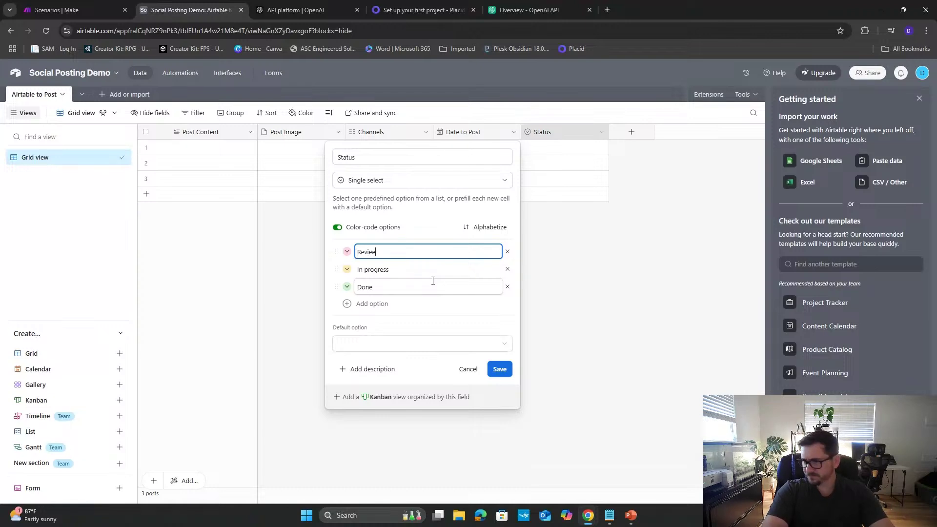
# - Rename the Status field's In progress option to "Ready to Post"
pyautogui.press('Tab')
pyautogui.press('BackSpace')
pyautogui.press('BackSpace')
pyautogui.press('BackSpace')
pyautogui.press('BackSpace')
pyautogui.press('BackSpace')
pyautogui.press('BackSpace')
pyautogui.press('BackSpace')
pyautogui.press('BackSpace')
pyautogui.press('BackSpace')
pyautogui.press('BackSpace')
pyautogui.press('BackSpace')
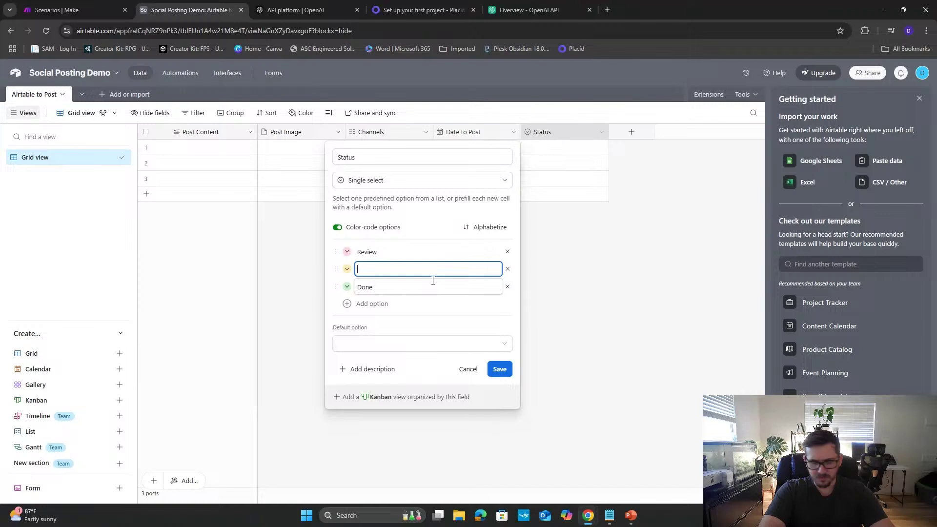
pyautogui.write('Ready ')
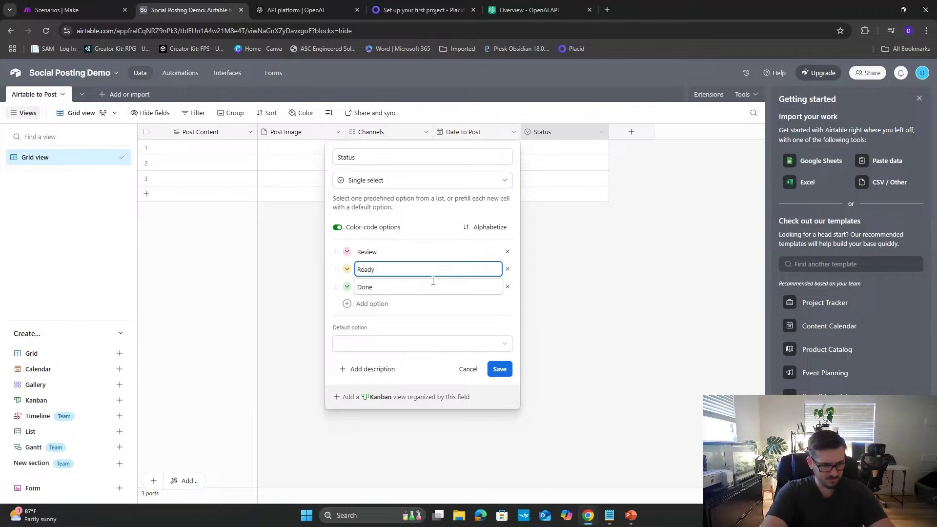
pyautogui.write('to Post')
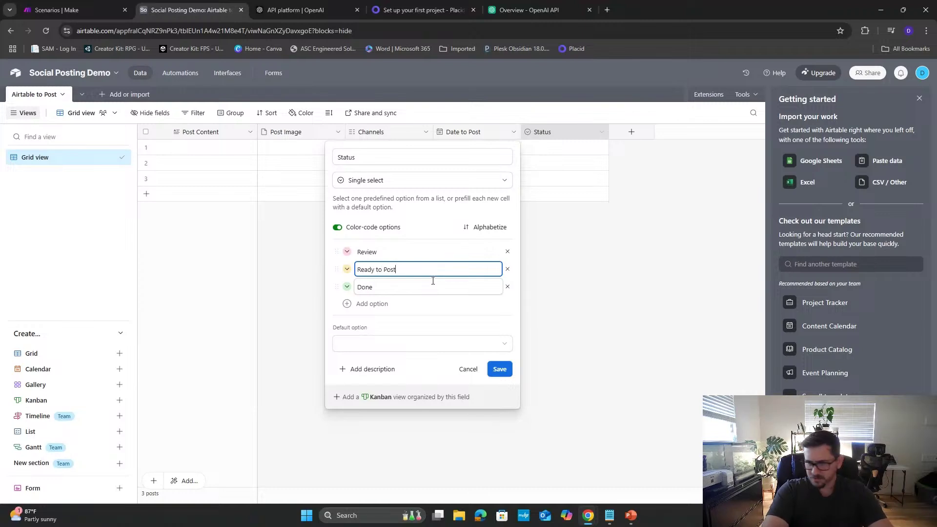
# - Delete the Status field's "Ready to Post" option and rename its Done option to "Posted"
pyautogui.press('Tab')
pyautogui.press('BackSpace')
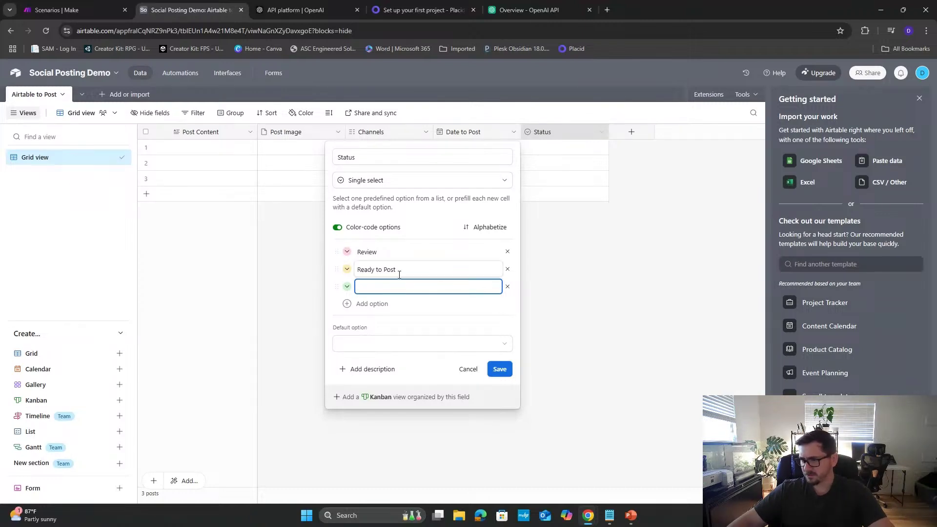
pyautogui.click(507, 268)
pyautogui.click(418, 269)
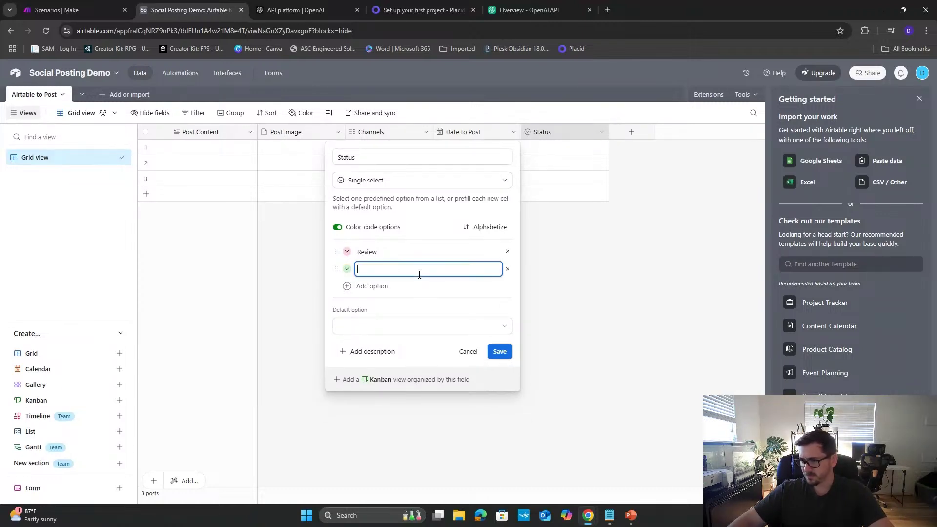
pyautogui.write('Posted')
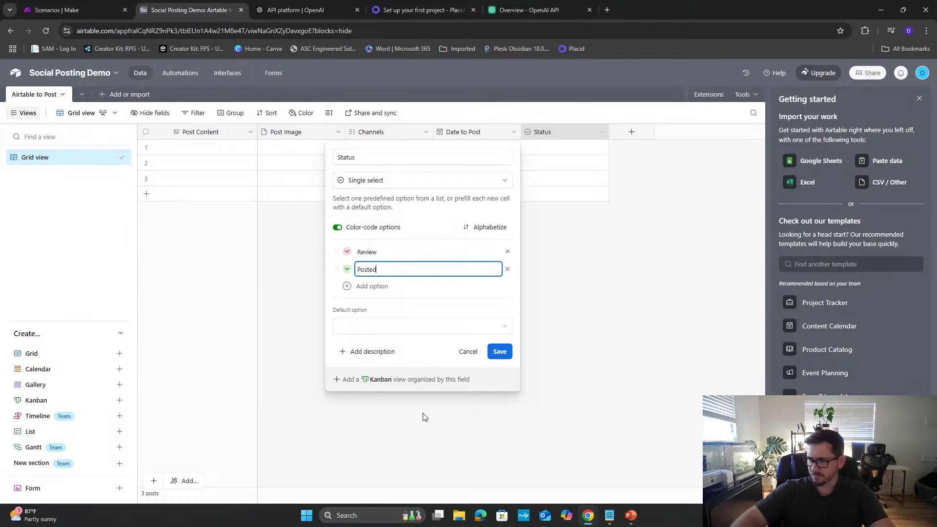
# - Add a "Ready to Post" option between Review and Posted, remove the blank option, and save the Status field
pyautogui.rightClick(356, 254)
pyautogui.click(377, 287)
pyautogui.click(389, 252)
pyautogui.press('Return')
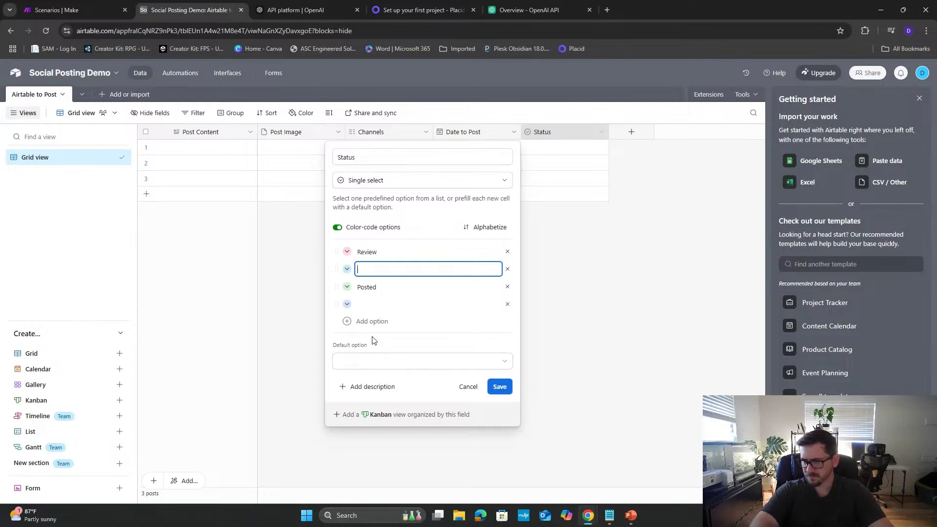
pyautogui.write('Ready to Post')
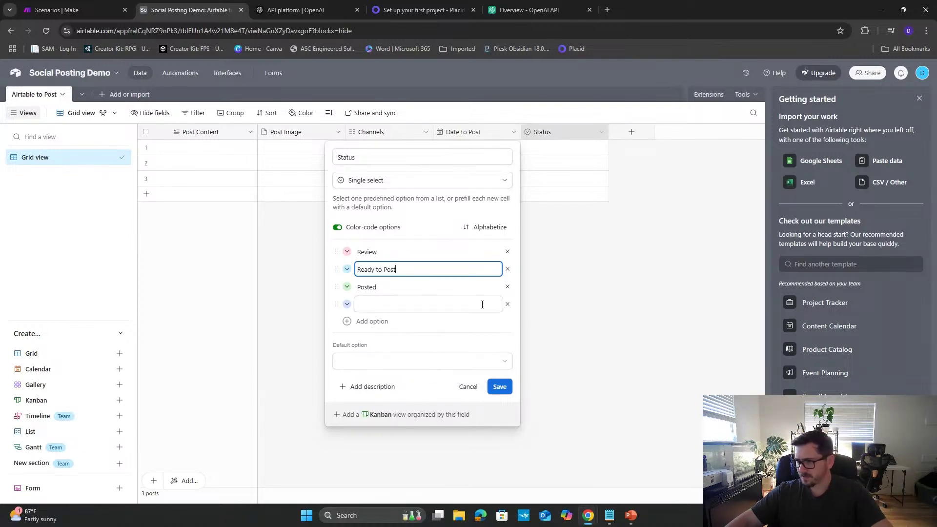
pyautogui.click(507, 307)
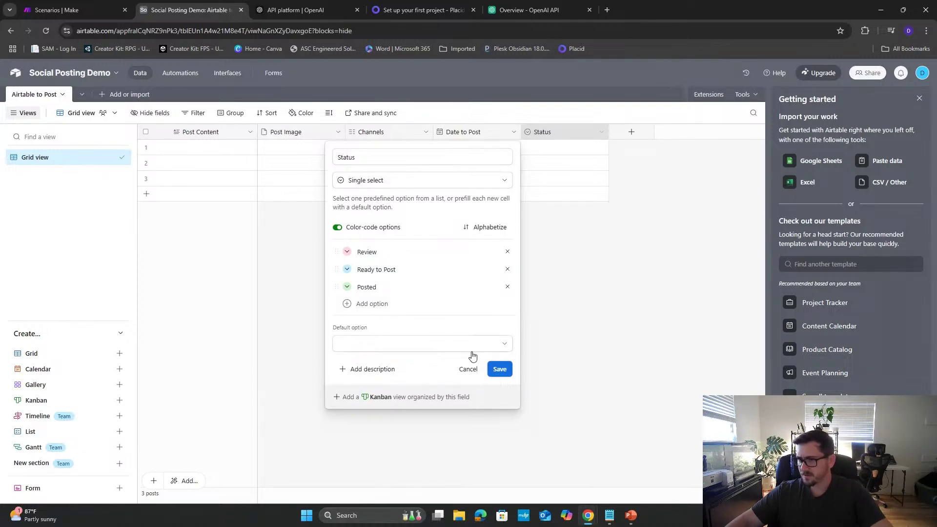
pyautogui.click(504, 373)
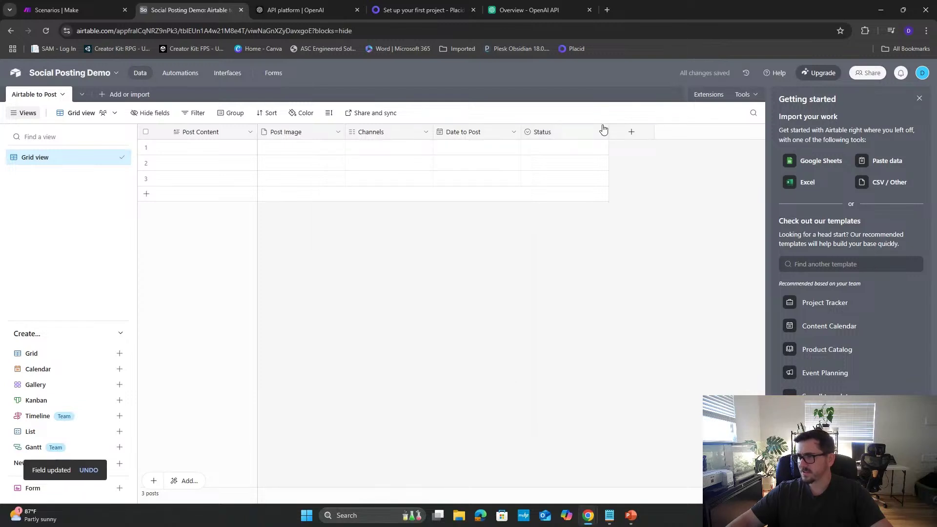
# - Create a Last modified time field named "Modified" after Status, tracking all editable fields
pyautogui.click(639, 141)
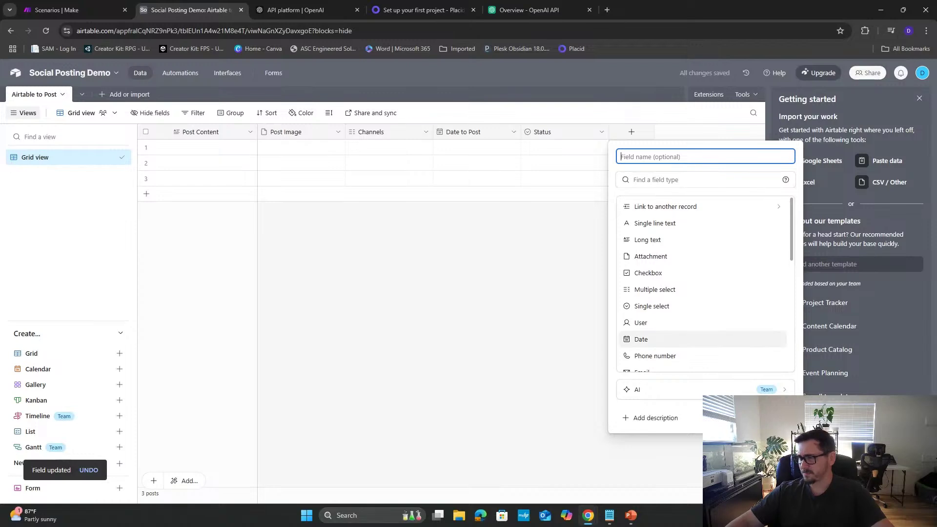
pyautogui.write('Modified')
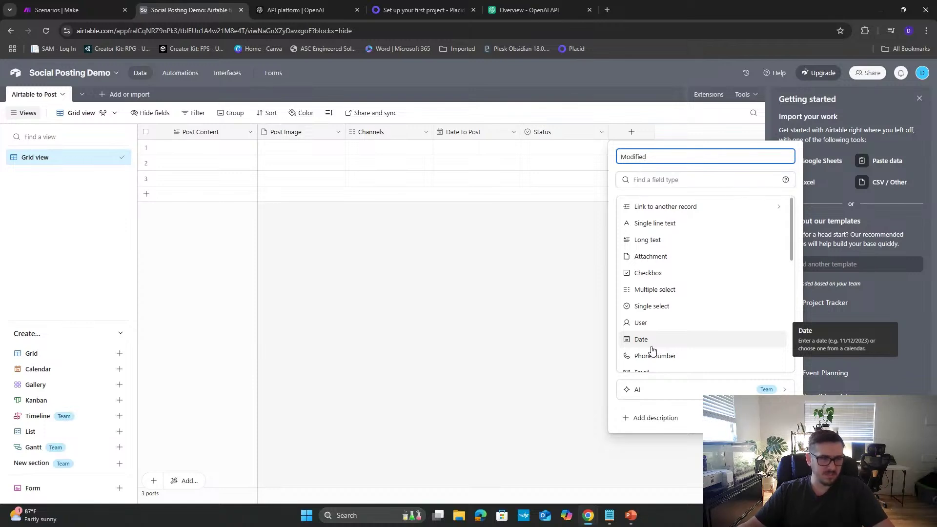
pyautogui.click(702, 180)
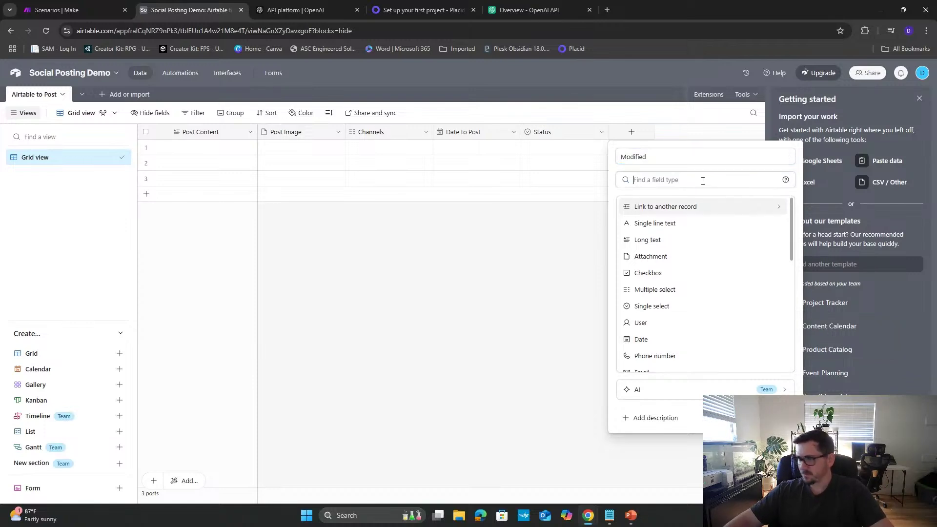
pyautogui.write('las')
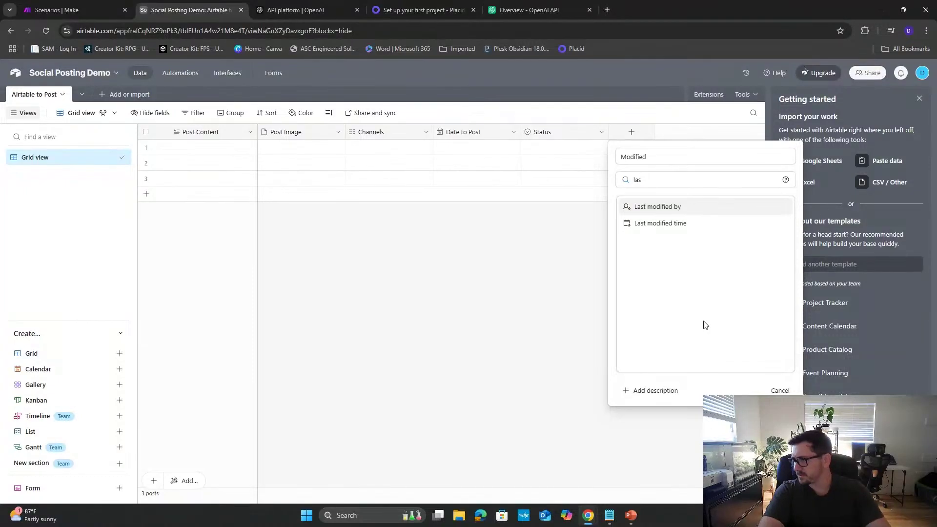
pyautogui.press('Down')
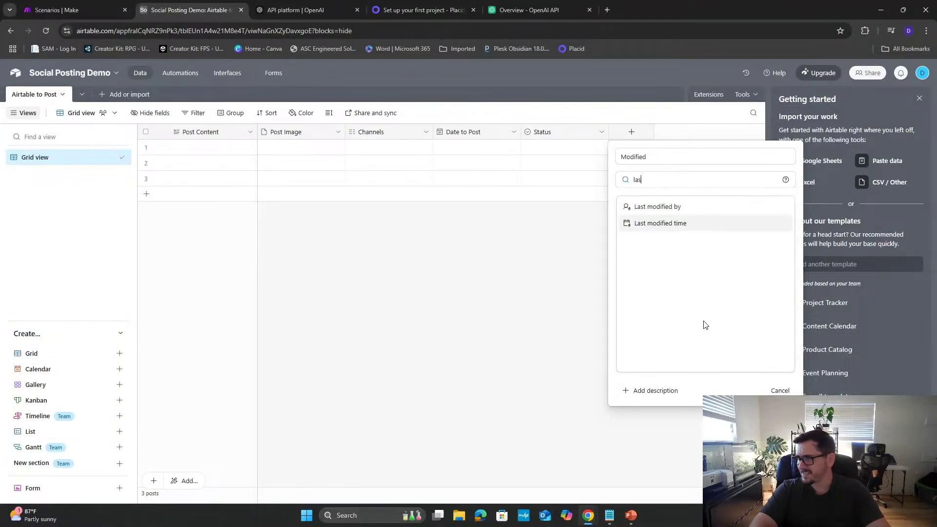
pyautogui.press('Return')
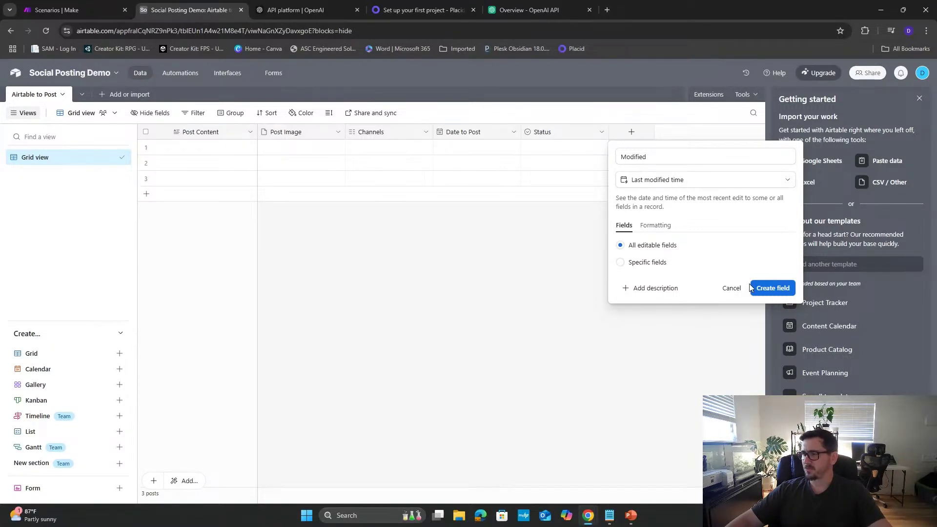
pyautogui.click(780, 288)
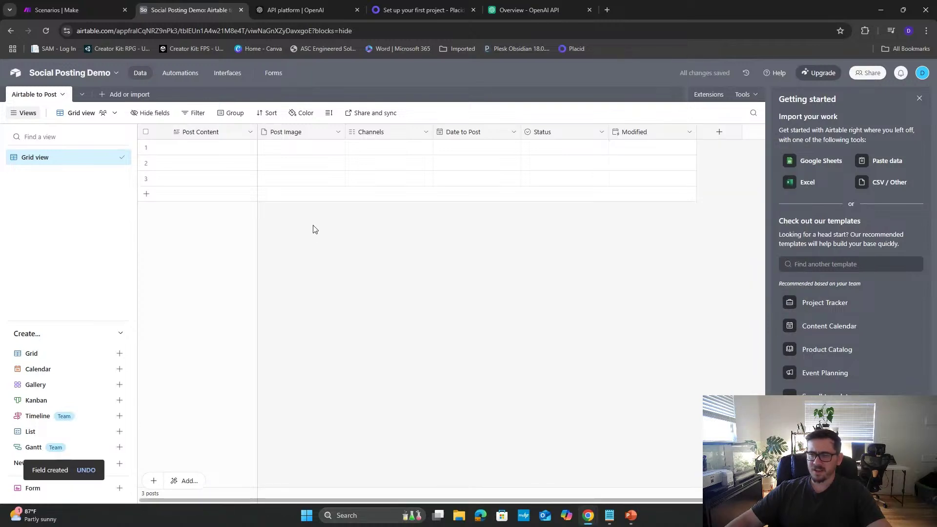
# - Delete the empty second and third records from the table
pyautogui.doubleClick(208, 150)
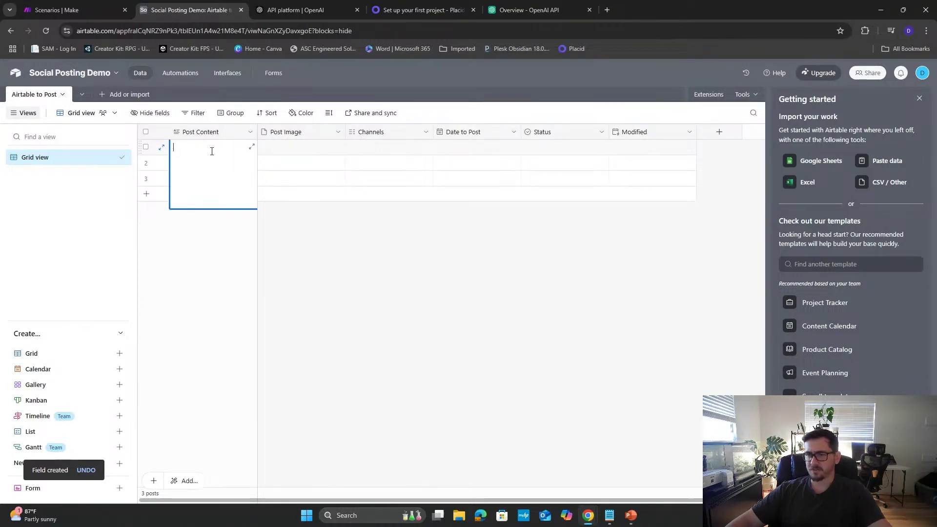
pyautogui.click(122, 179)
pyautogui.click(146, 162)
pyautogui.click(145, 177)
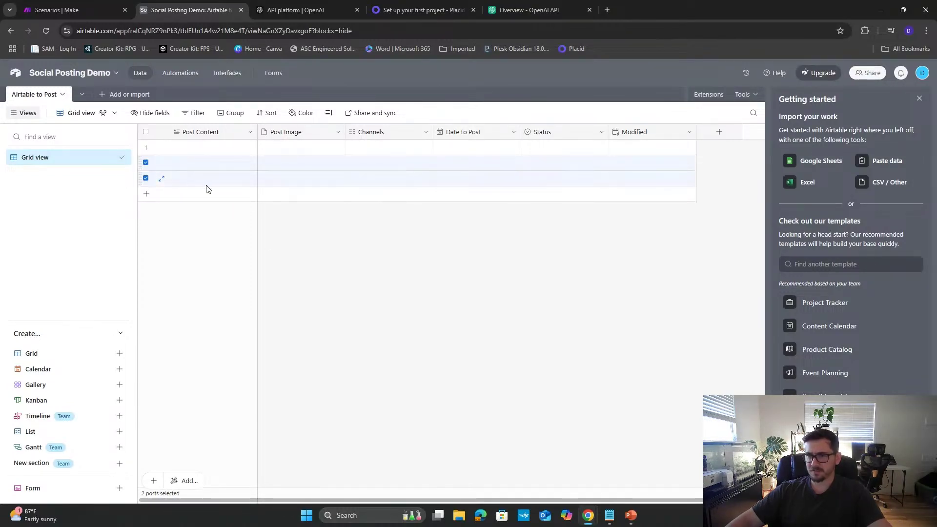
pyautogui.rightClick(205, 188)
pyautogui.click(239, 223)
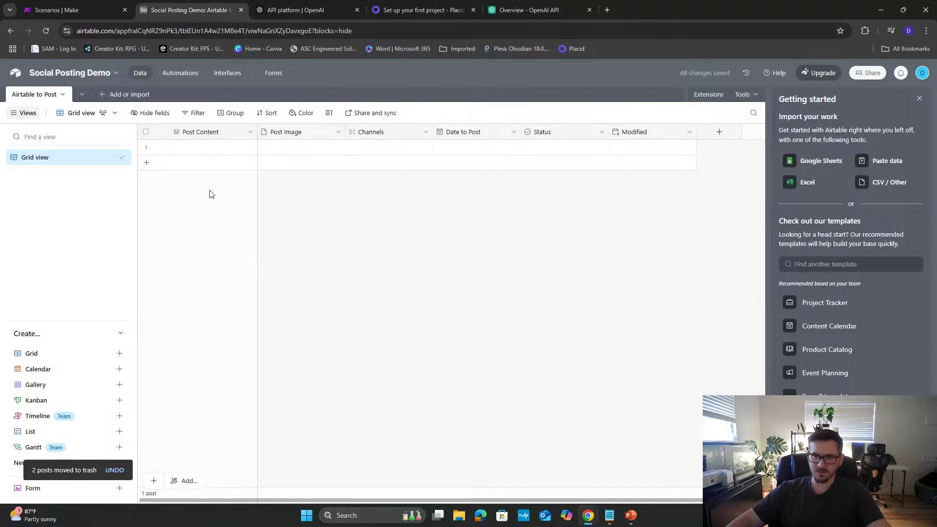
# - Enter "This is a test post content" as the first record's Post Content
pyautogui.doubleClick(199, 147)
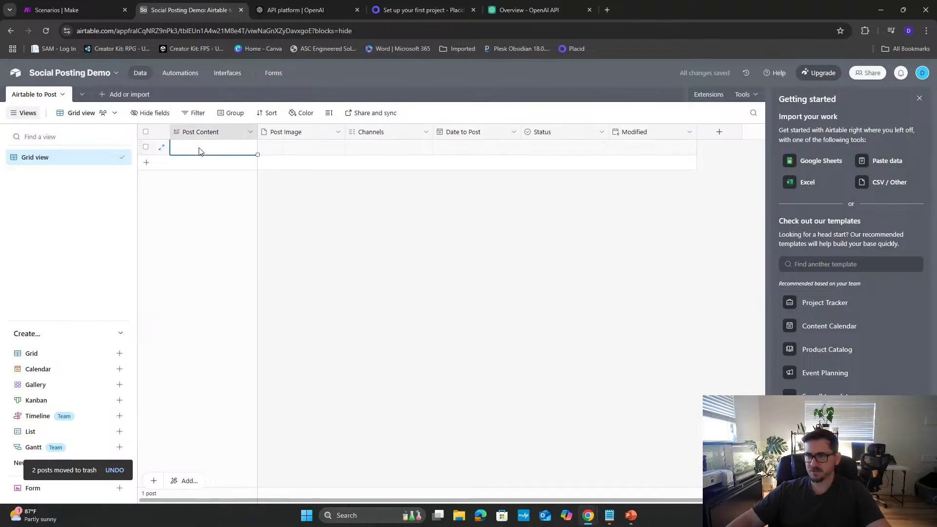
pyautogui.write('Th')
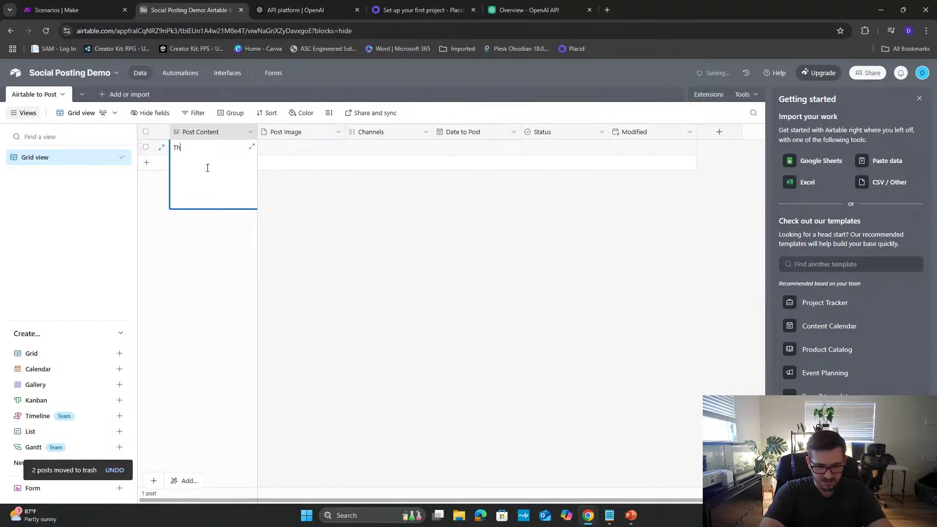
pyautogui.write('is is a test post con')
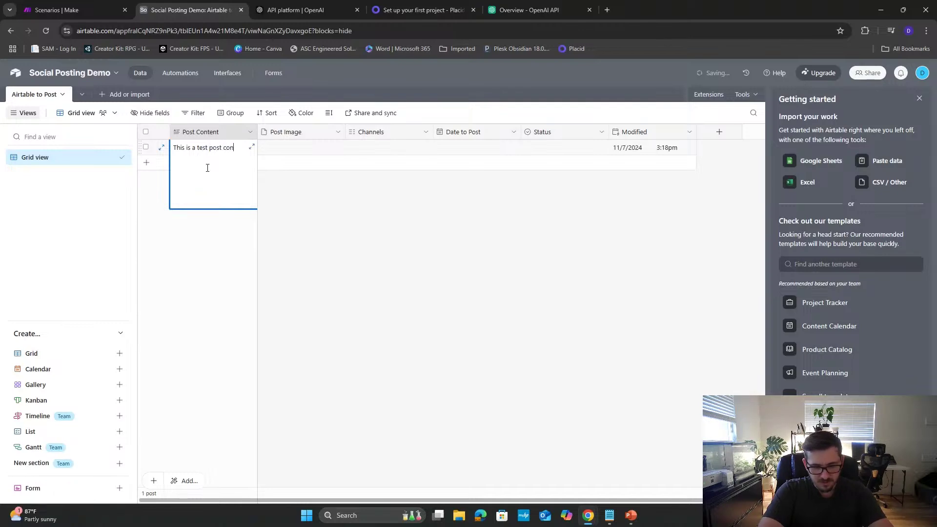
pyautogui.write('tent')
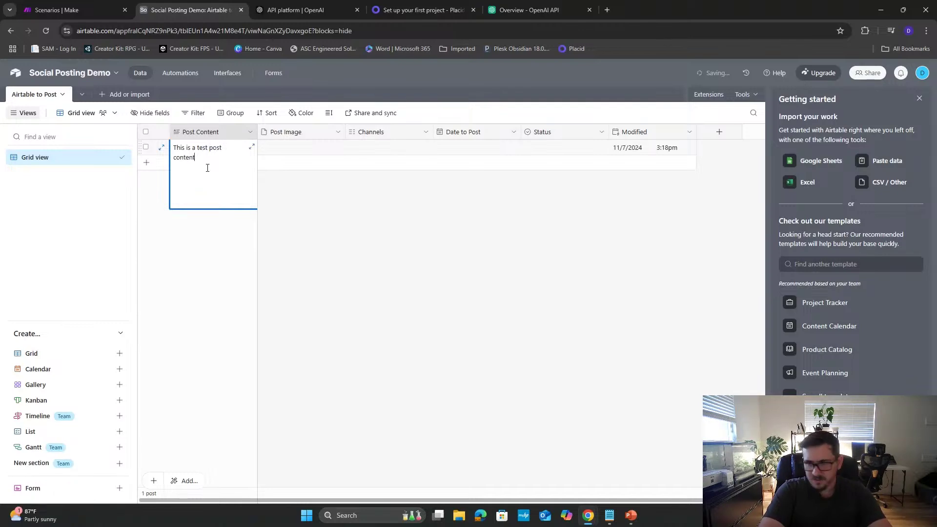
# - Upload the DALL-E satellite PNG from the local Pictures folder to the first record's Post Image
pyautogui.click(297, 147)
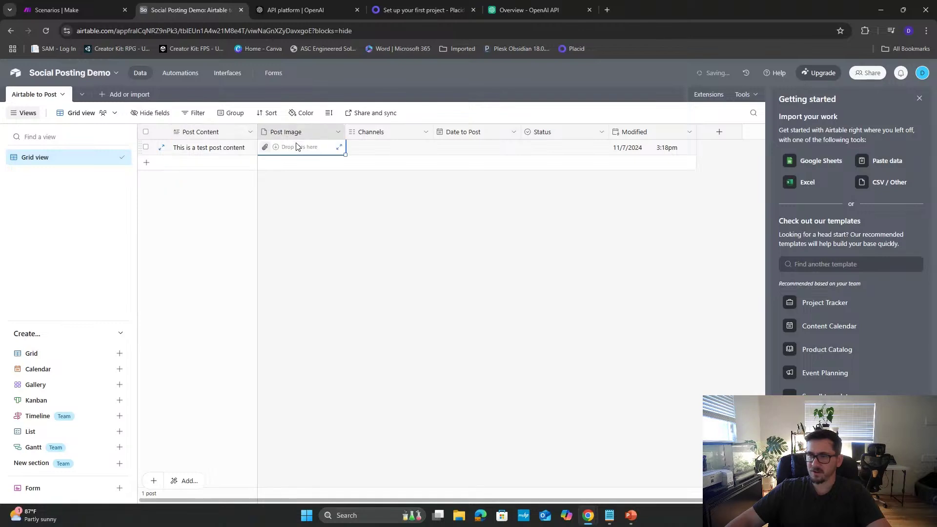
pyautogui.click(266, 148)
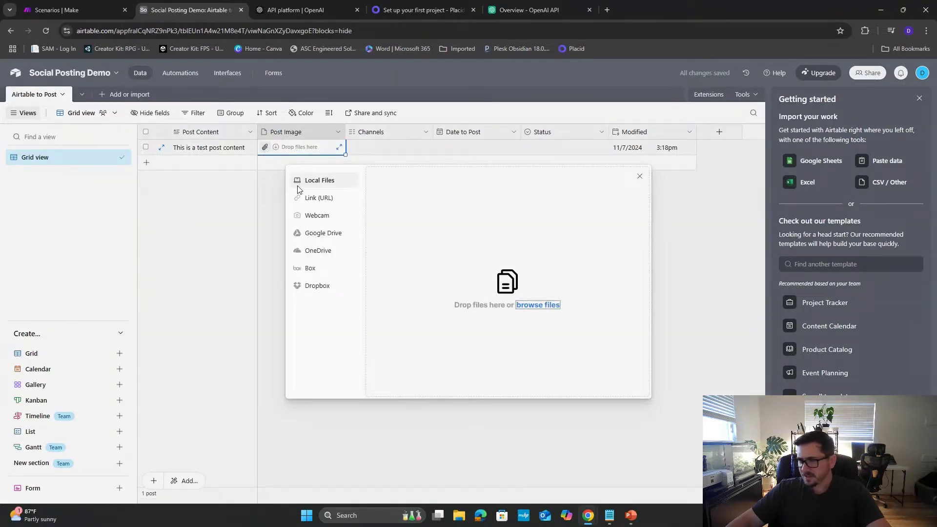
pyautogui.click(537, 306)
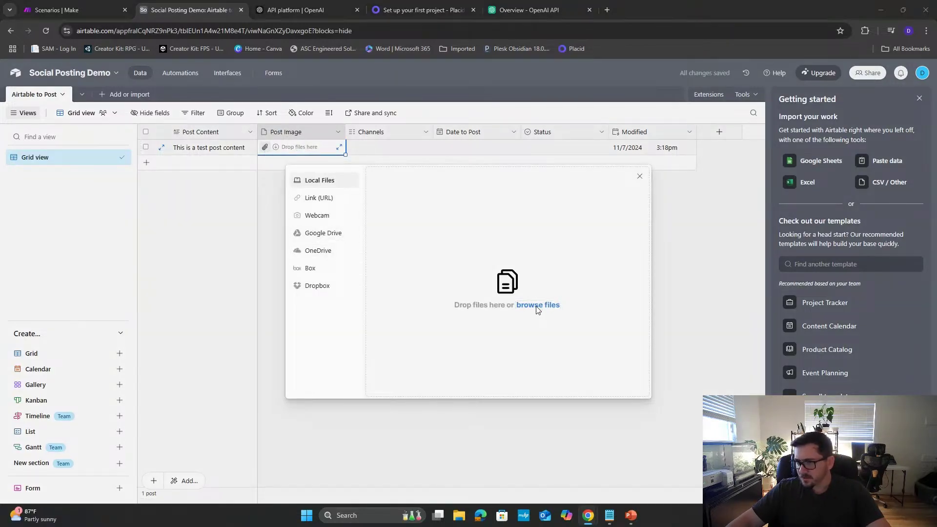
pyautogui.click(44, 271)
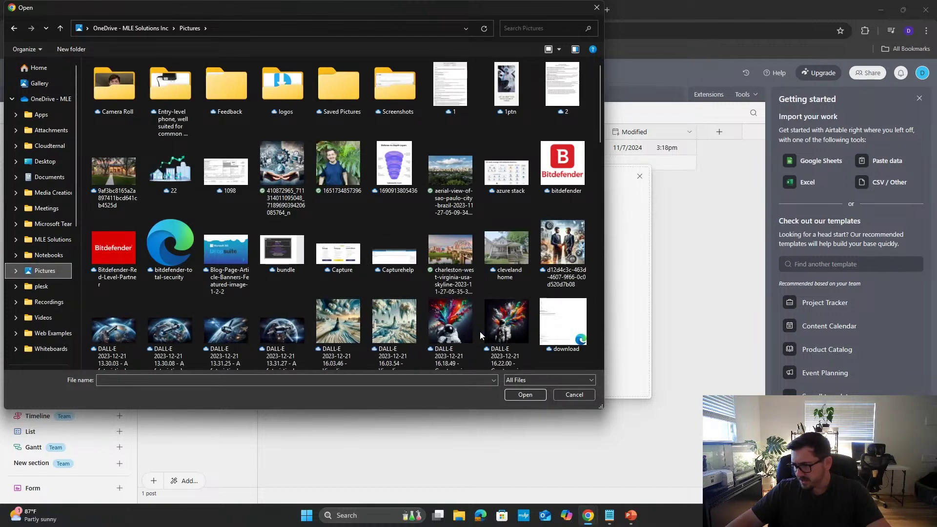
pyautogui.doubleClick(241, 326)
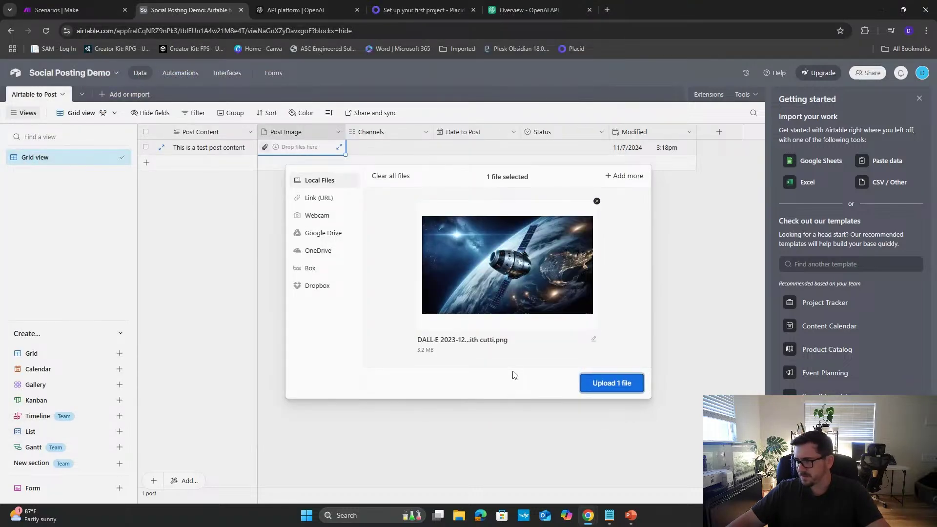
pyautogui.click(608, 384)
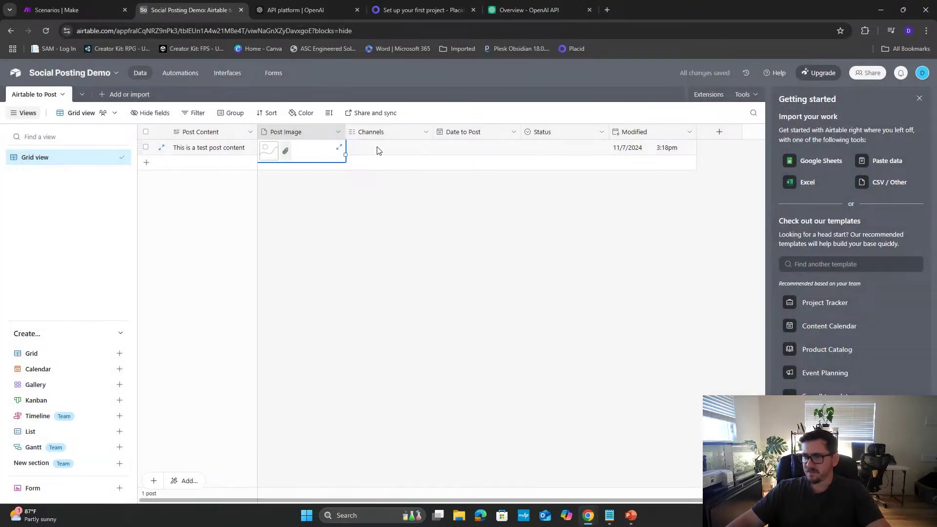
# - Assign Facebook and Instagram as the test record's Channels
pyautogui.click(378, 149)
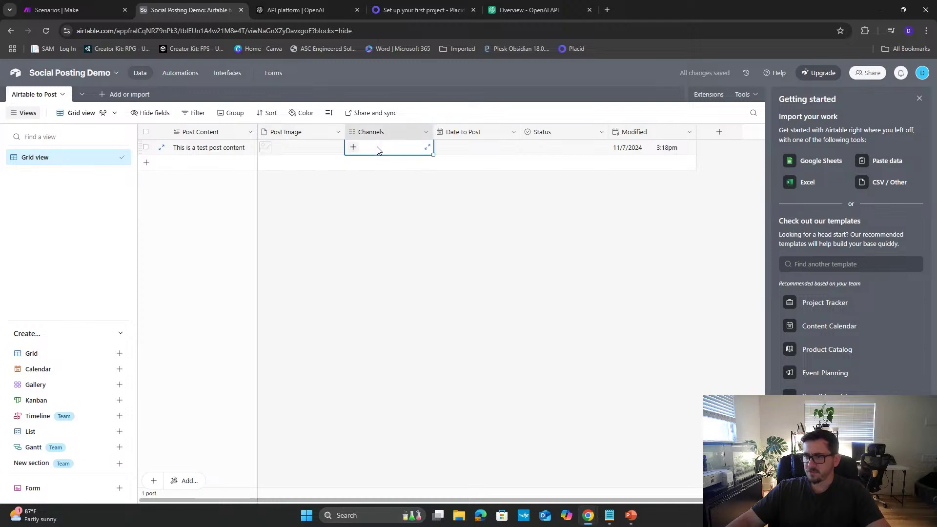
pyautogui.click(353, 147)
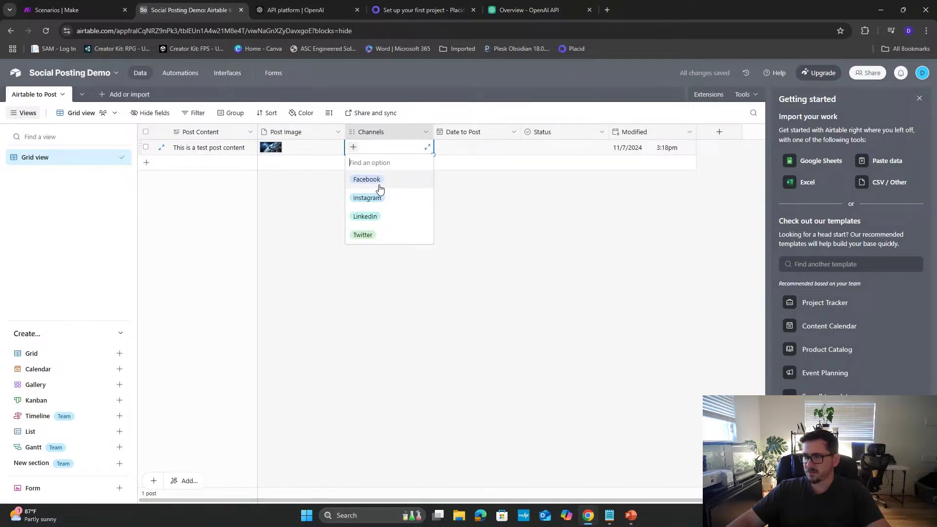
pyautogui.click(376, 181)
pyautogui.click(397, 147)
pyautogui.click(380, 182)
# - Set the test record's Date to Post to 11/8/2024
pyautogui.click(472, 146)
pyautogui.click(474, 150)
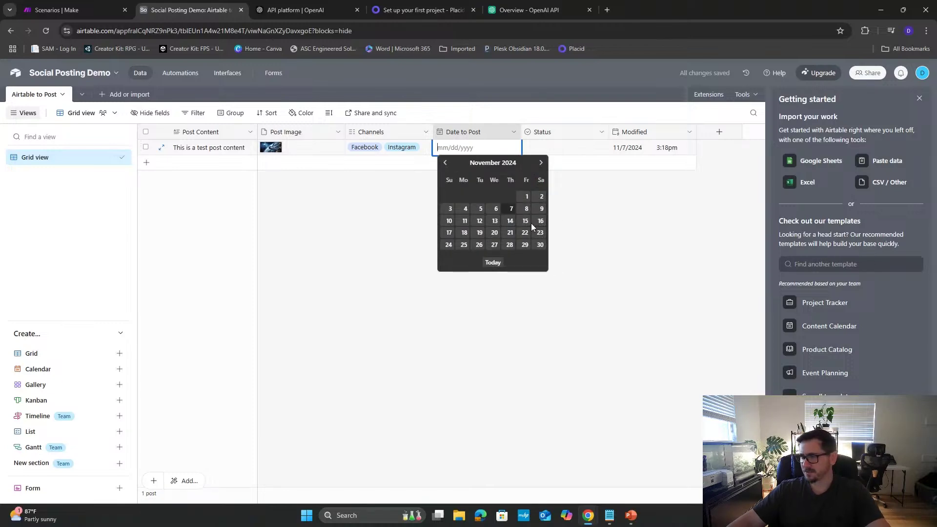
pyautogui.click(526, 209)
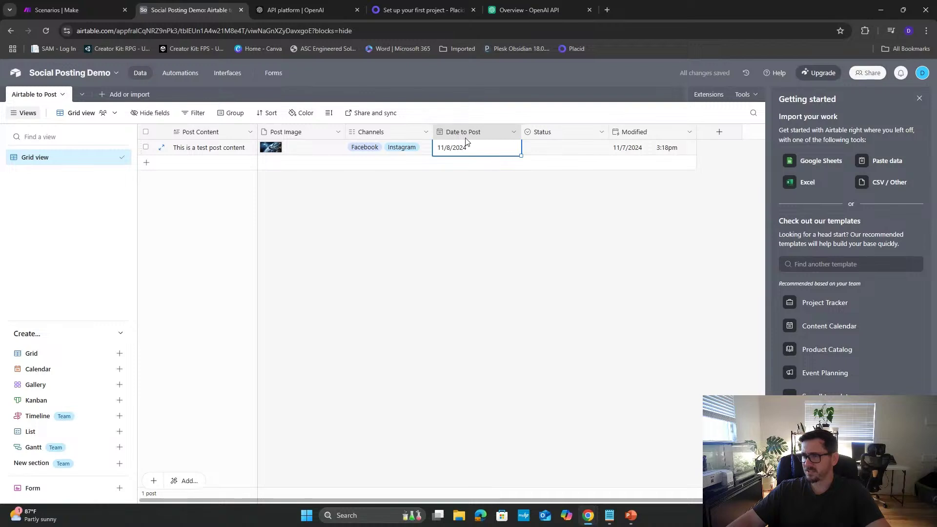
# - Set the test record's Status to Ready to Post
pyautogui.click(543, 151)
pyautogui.click(544, 151)
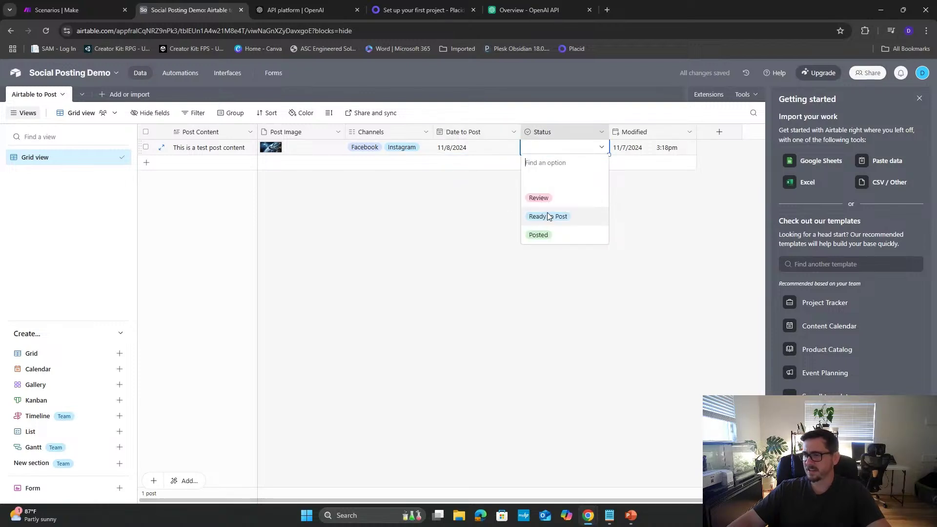
pyautogui.click(548, 215)
pyautogui.click(563, 151)
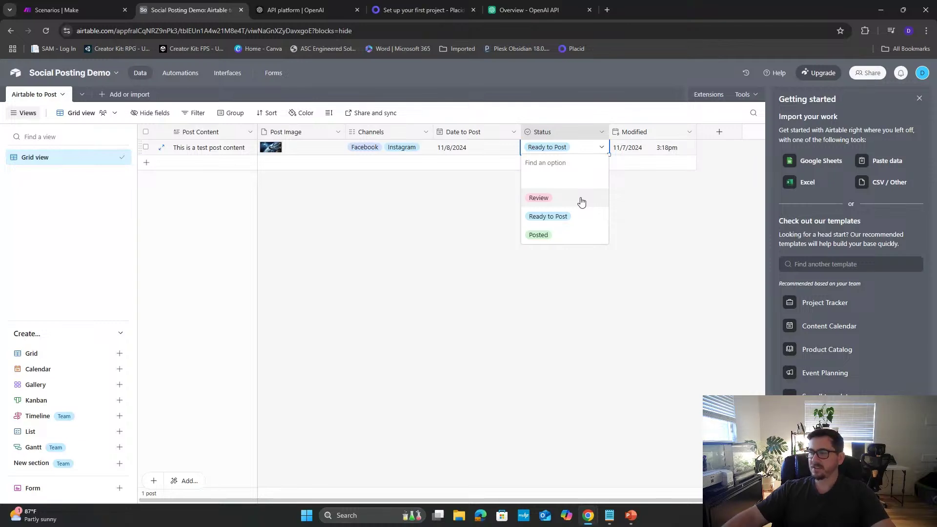
pyautogui.click(668, 237)
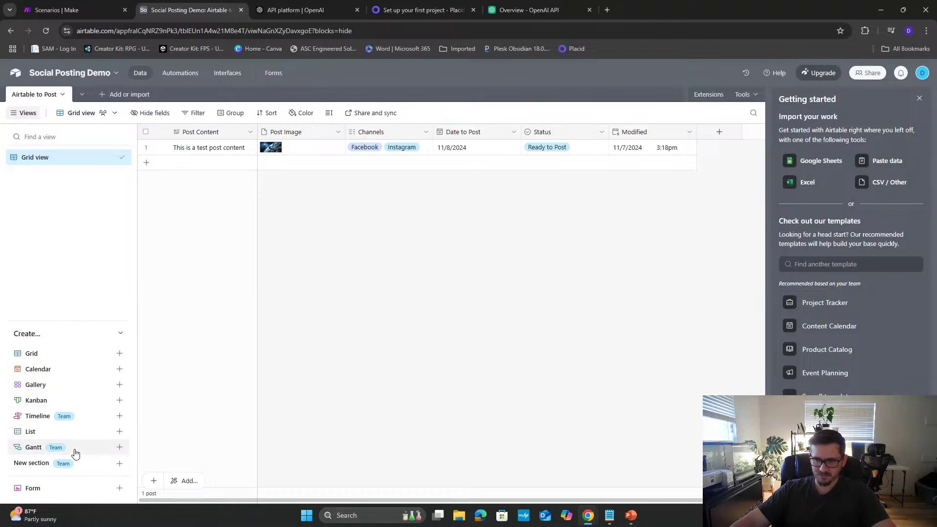
# - Create collaborative Calendar and Gallery views of the table, basing the calendar on the Date to Post field
pyautogui.click(74, 369)
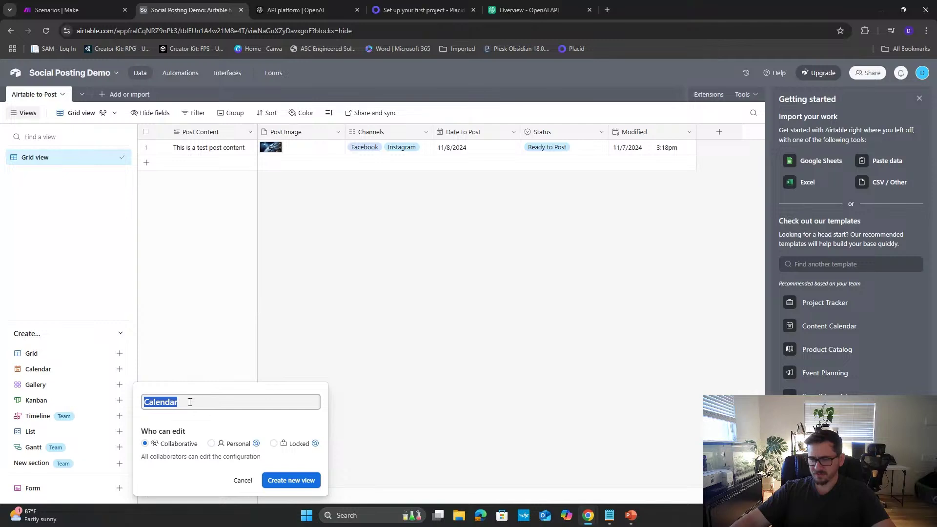
pyautogui.click(292, 480)
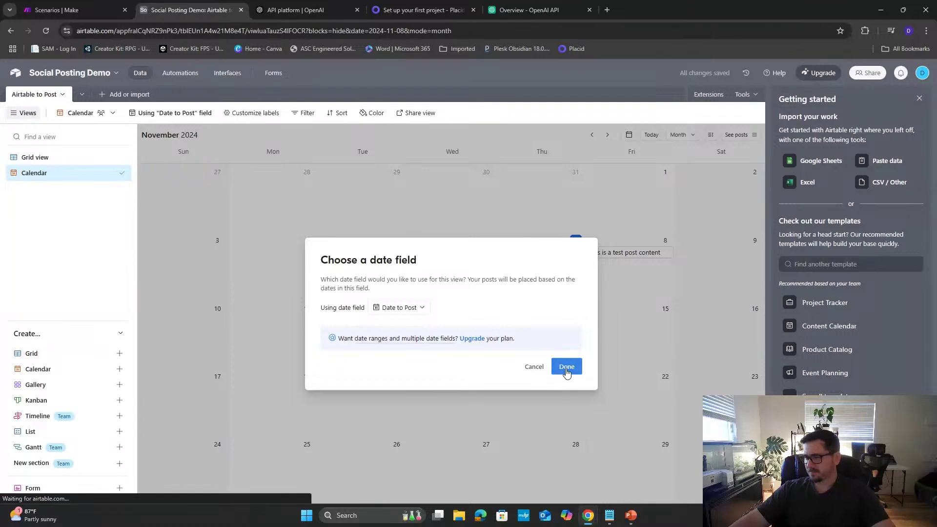
pyautogui.click(566, 367)
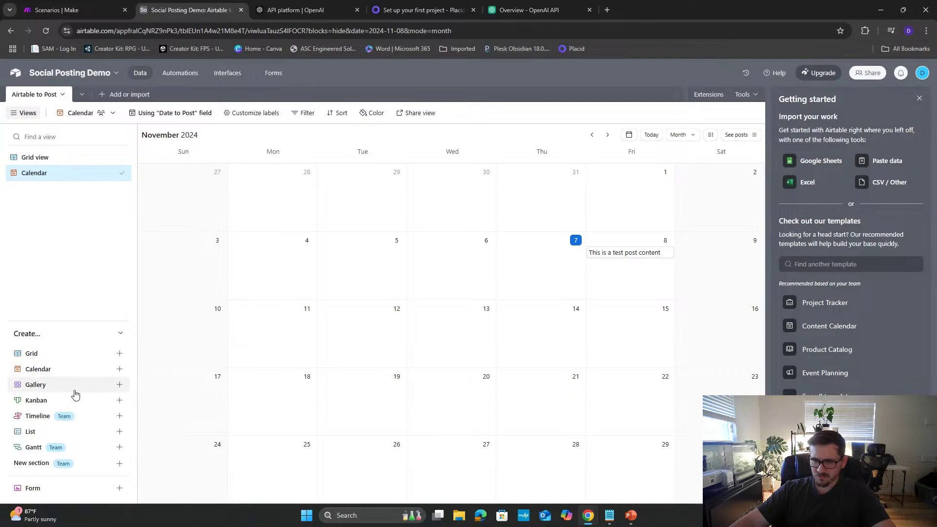
pyautogui.click(120, 384)
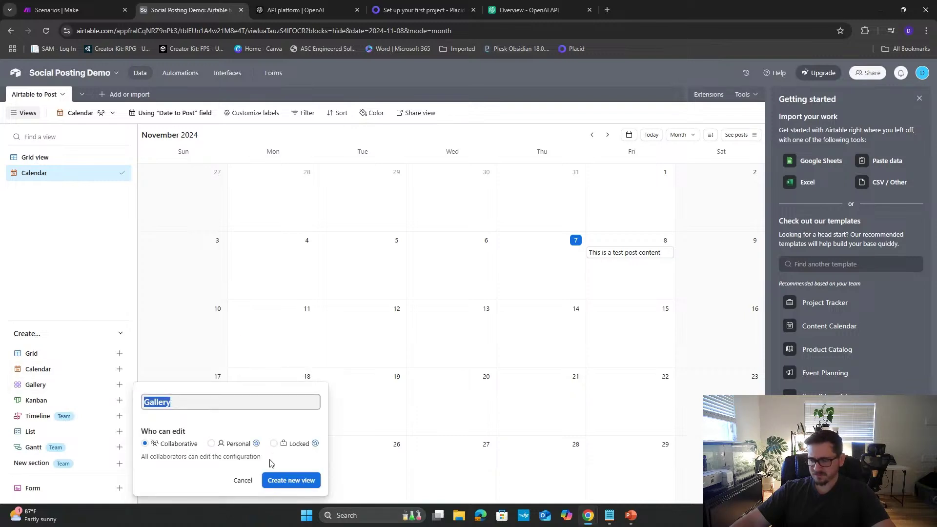
pyautogui.click(288, 481)
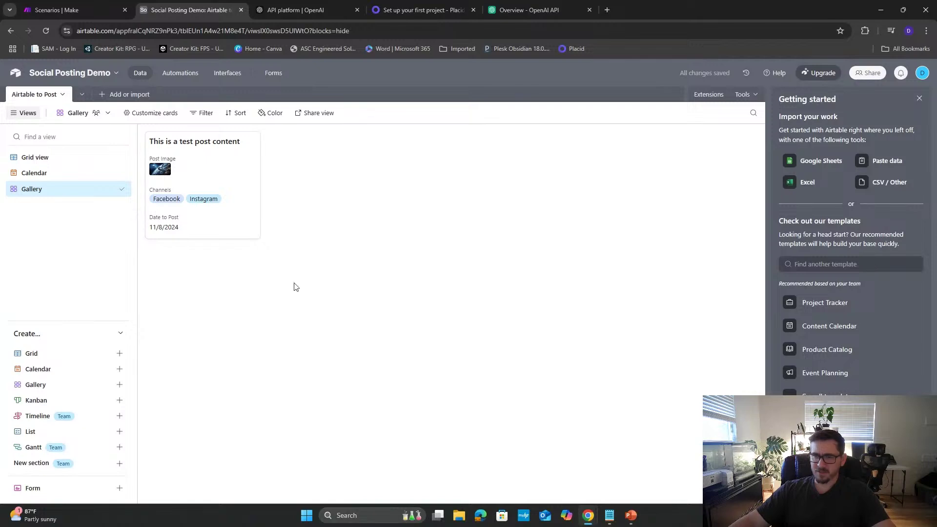
# - Review the test record's details from the Gallery and Calendar views and return to the grid view
pyautogui.click(227, 179)
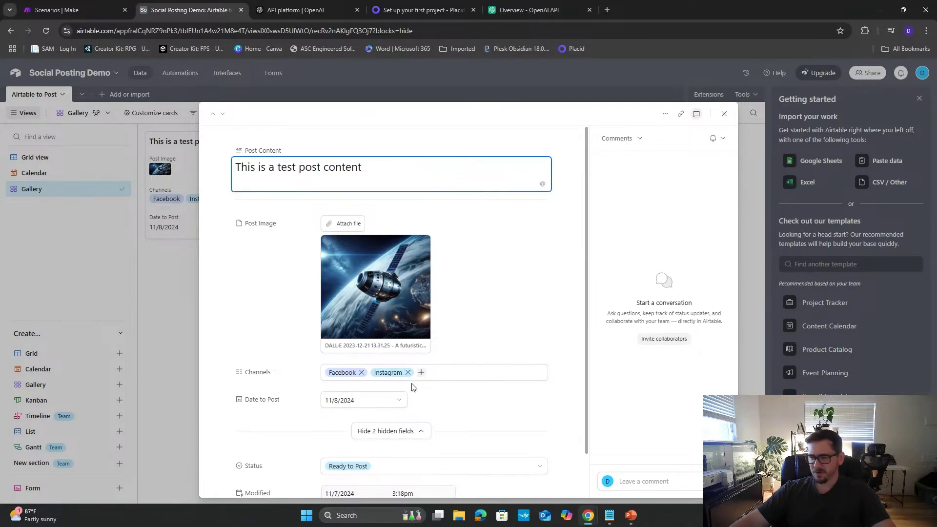
pyautogui.scroll(-1, 383, 401)
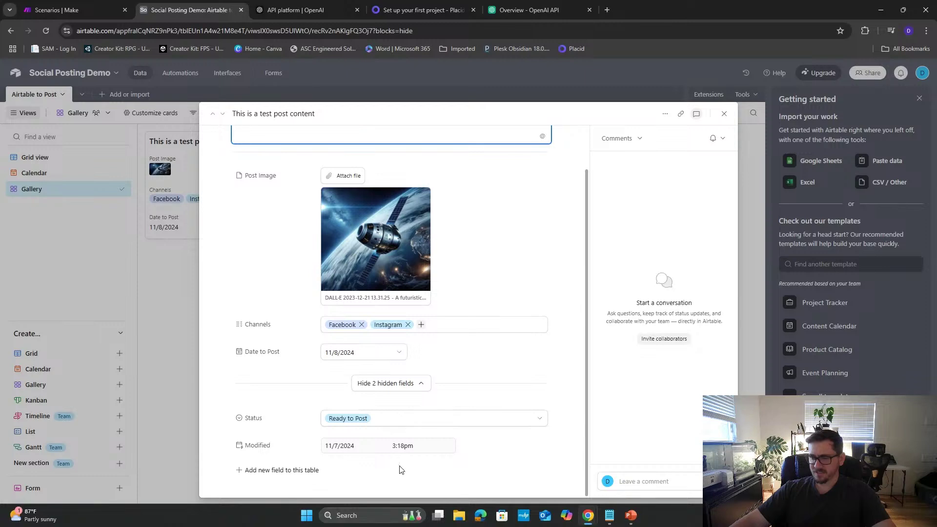
pyautogui.scroll(1, 397, 435)
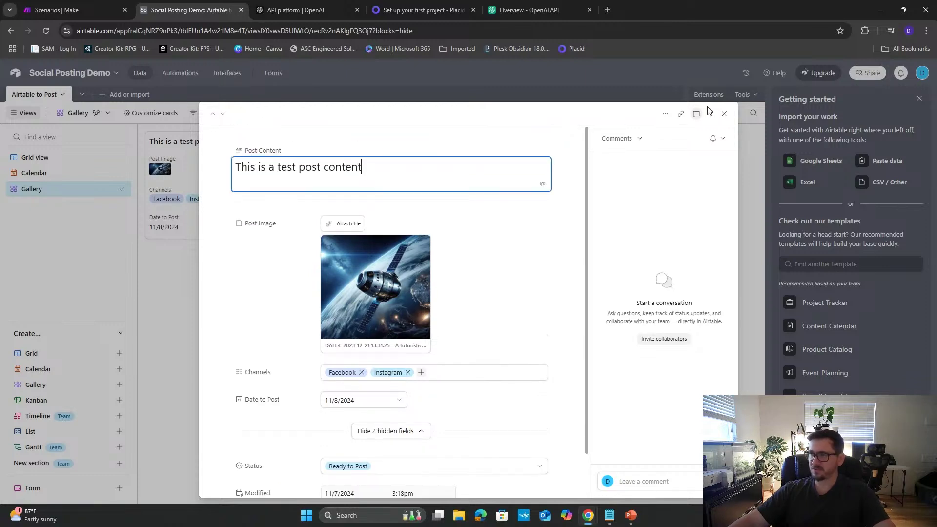
pyautogui.click(724, 113)
pyautogui.click(96, 173)
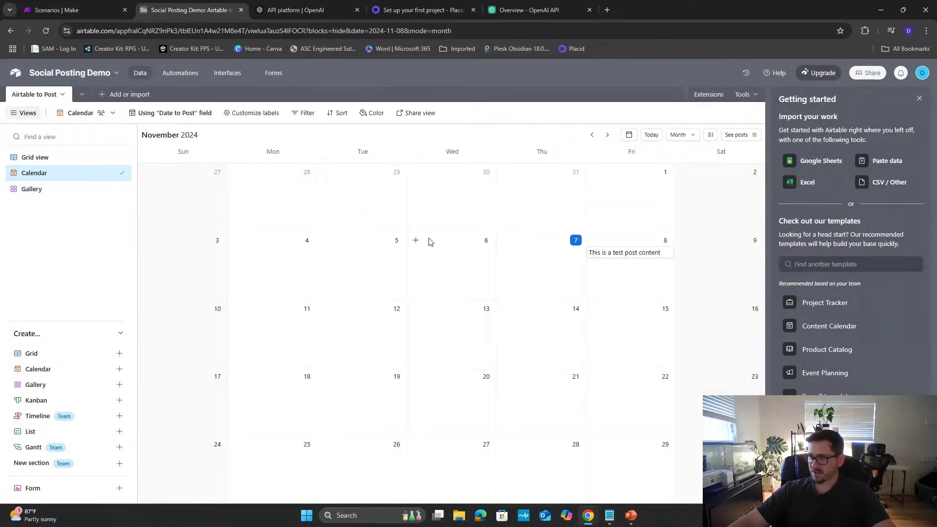
pyautogui.click(606, 252)
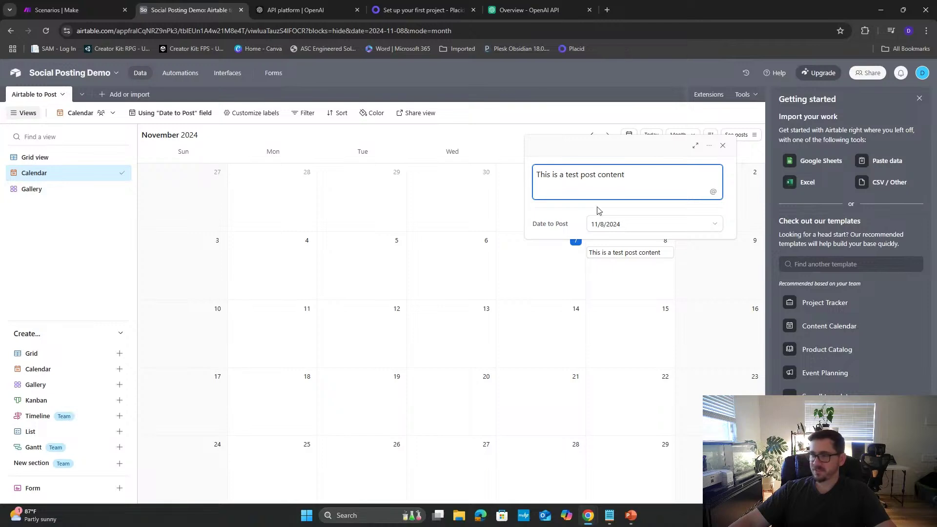
pyautogui.click(723, 146)
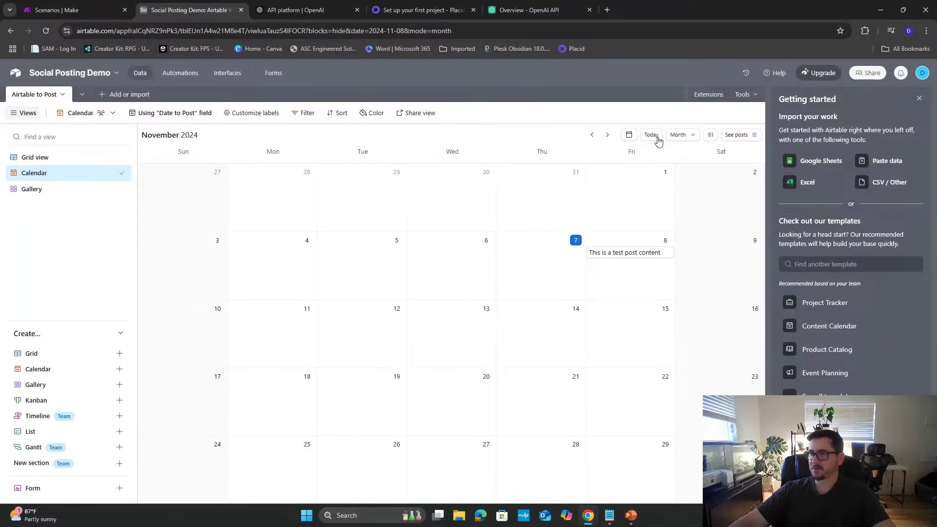
pyautogui.click(61, 157)
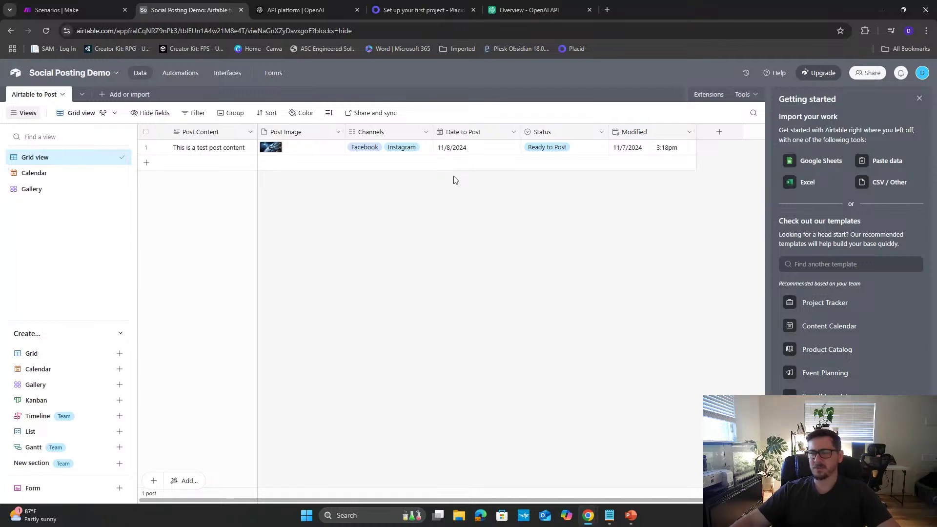
# - Switch to Make and create a new scenario named "Test: Make to Social" in the Social Posting Demo folder
pyautogui.click(99, 10)
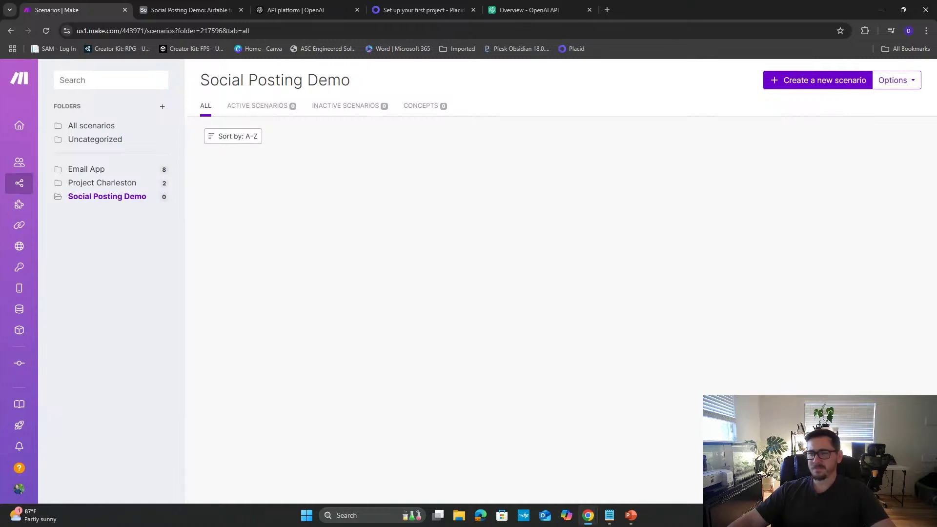
pyautogui.click(215, 10)
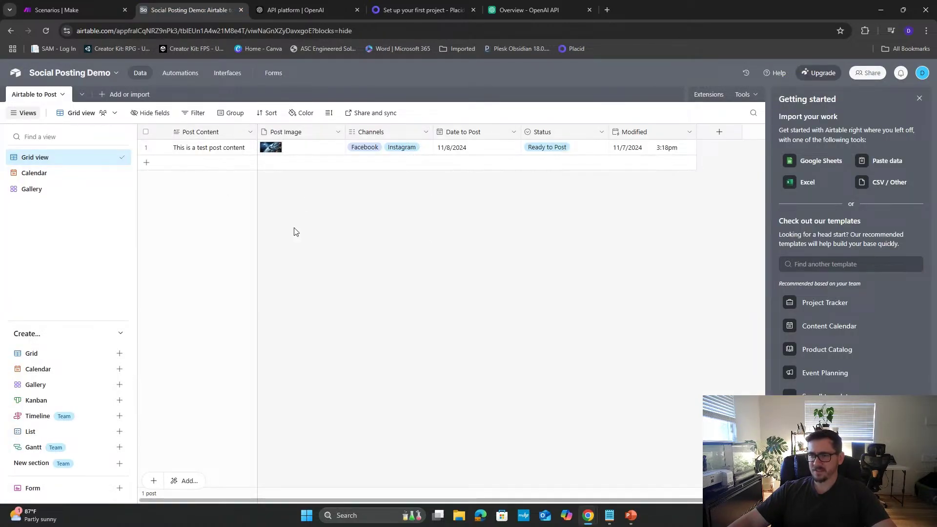
pyautogui.click(95, 11)
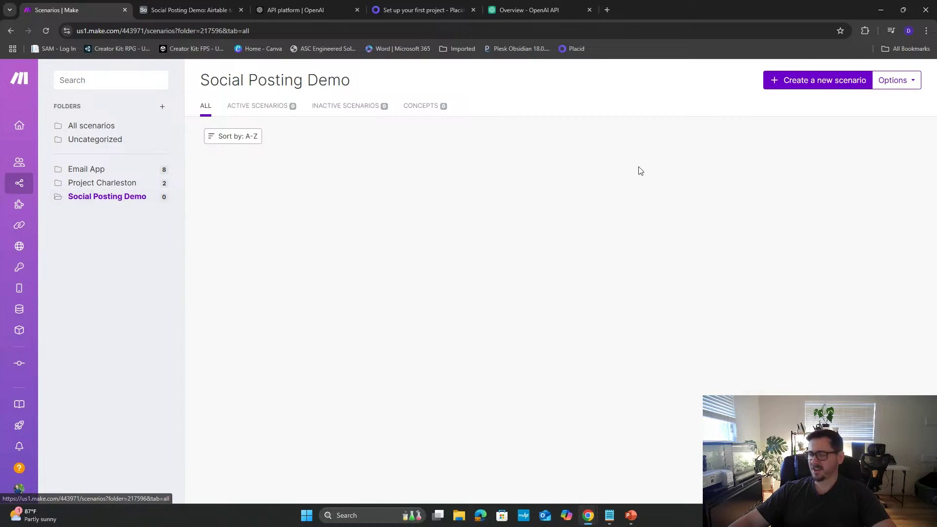
pyautogui.click(794, 84)
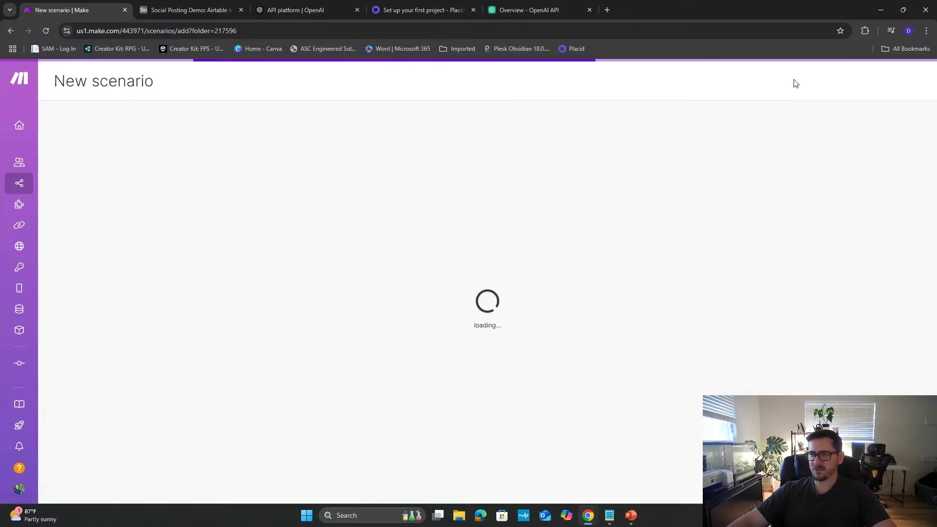
pyautogui.click(122, 85)
pyautogui.press('BackSpace')
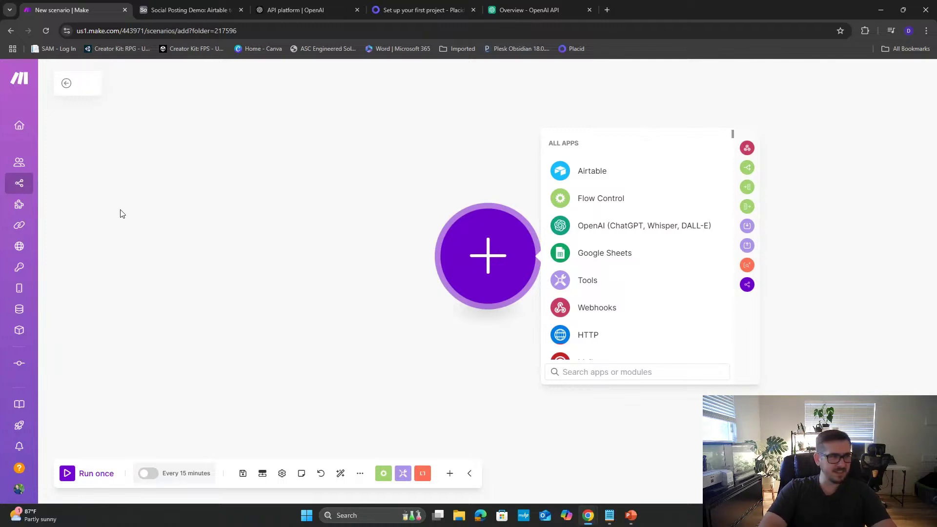
pyautogui.write('Make to ')
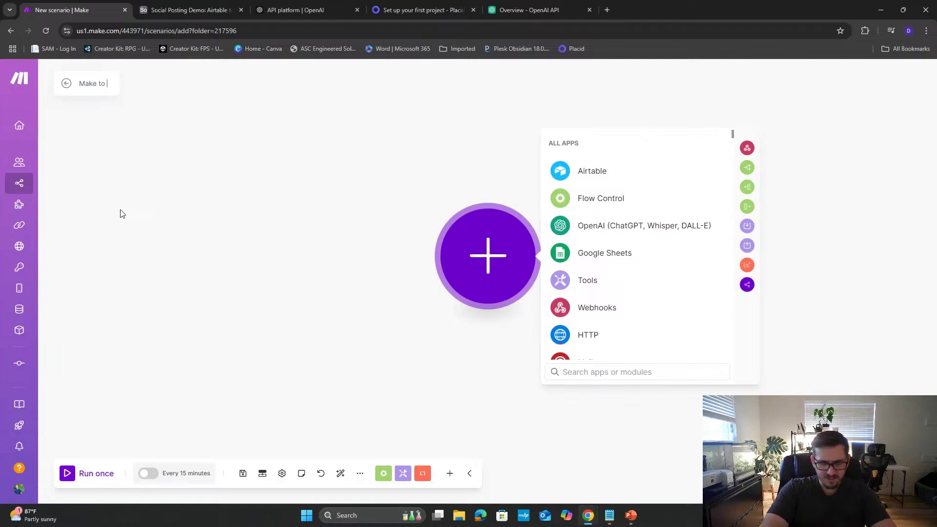
pyautogui.write('Social')
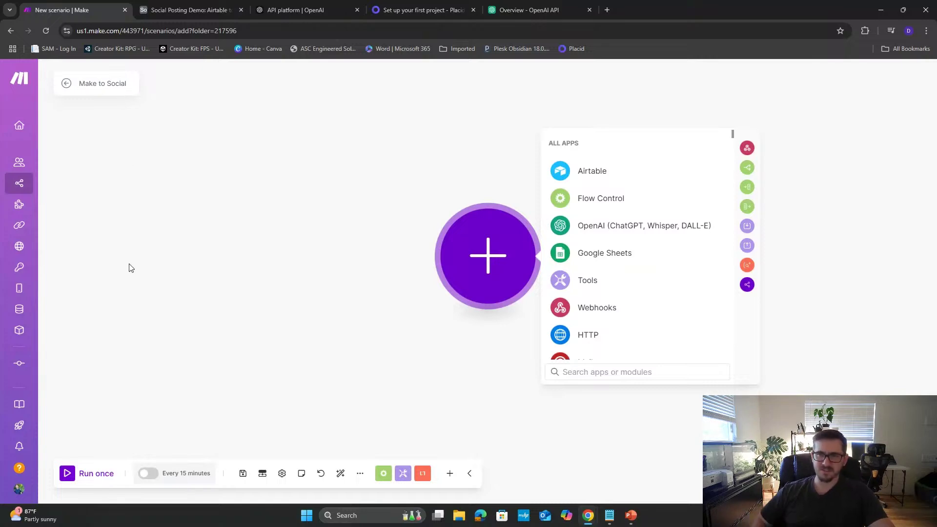
pyautogui.write('Test:')
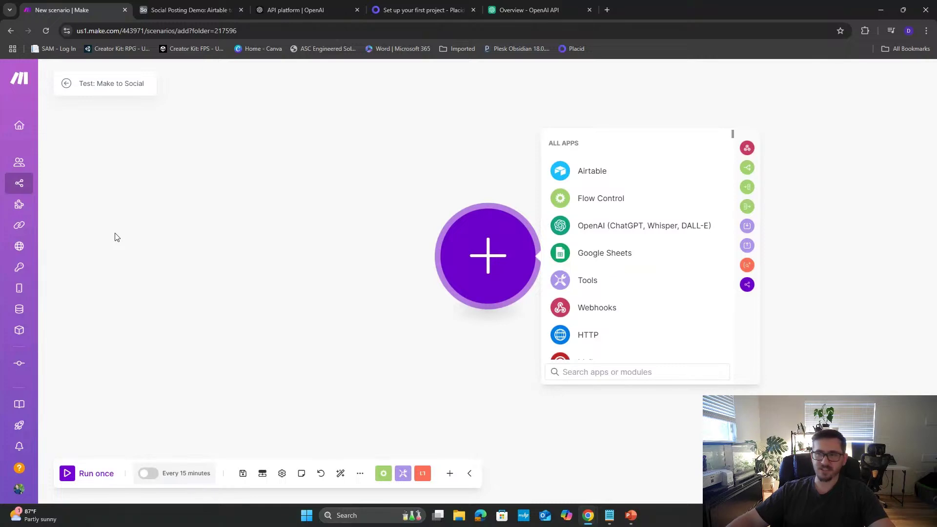
# - Add an Airtable Watch Records module as the scenario's first module
pyautogui.moveTo(298, 265); pyautogui.dragTo(119, 279)
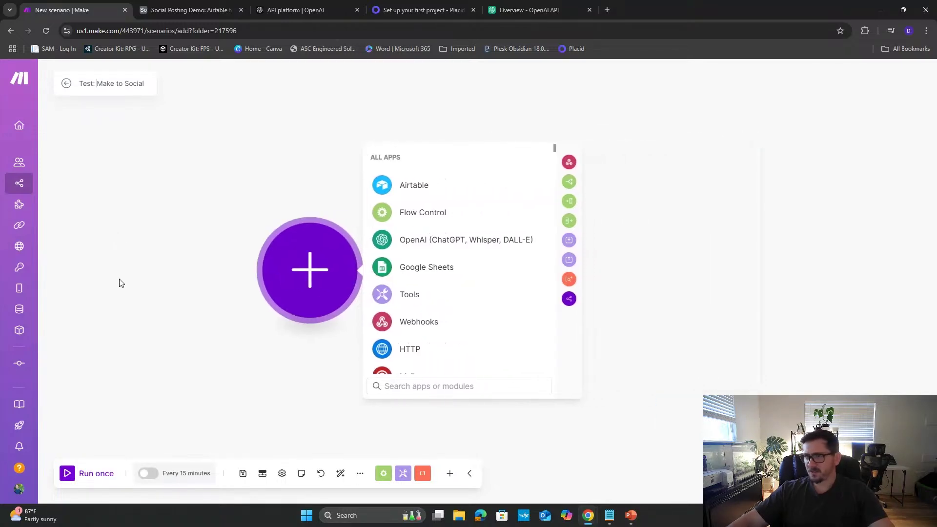
pyautogui.click(186, 14)
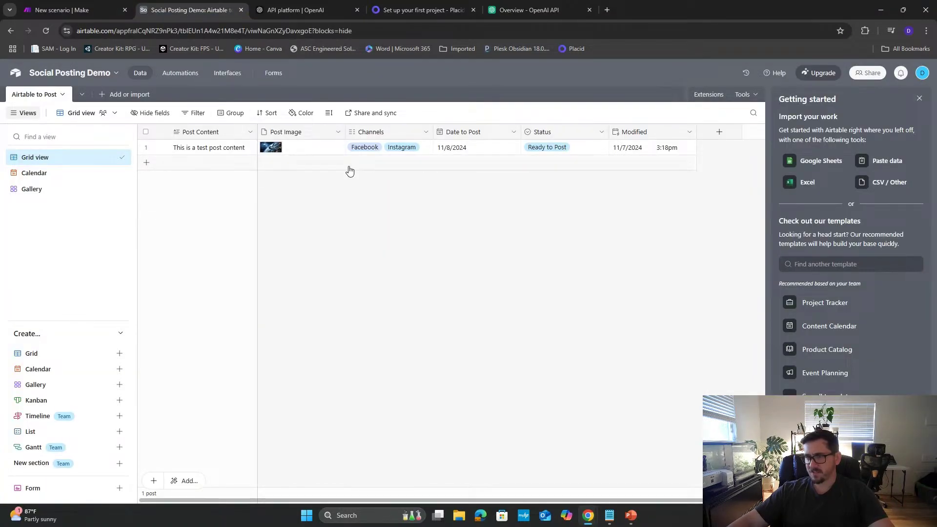
pyautogui.click(64, 9)
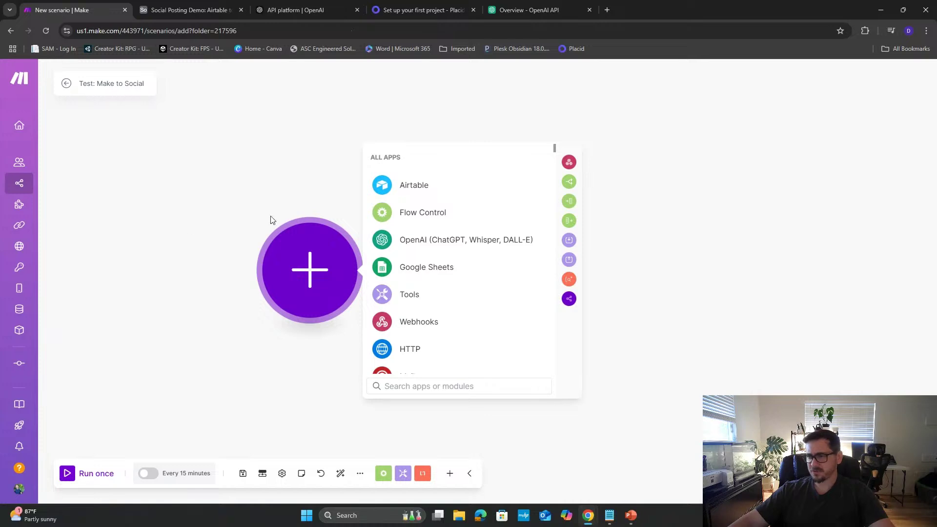
pyautogui.click(170, 234)
pyautogui.click(324, 274)
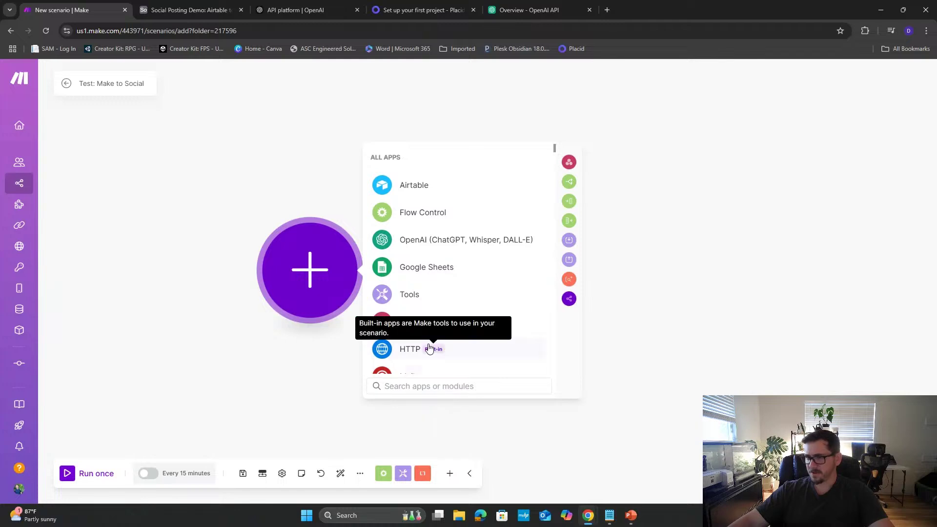
pyautogui.write('airtb')
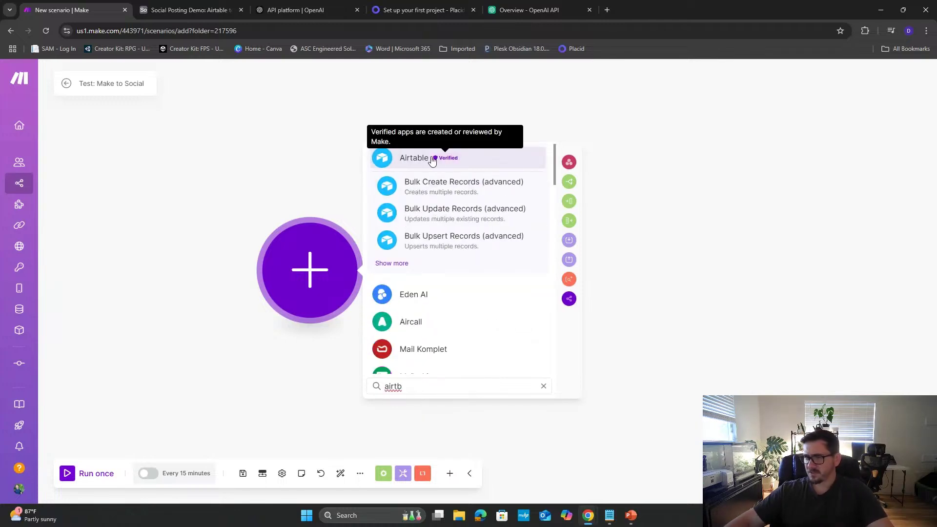
pyautogui.click(417, 157)
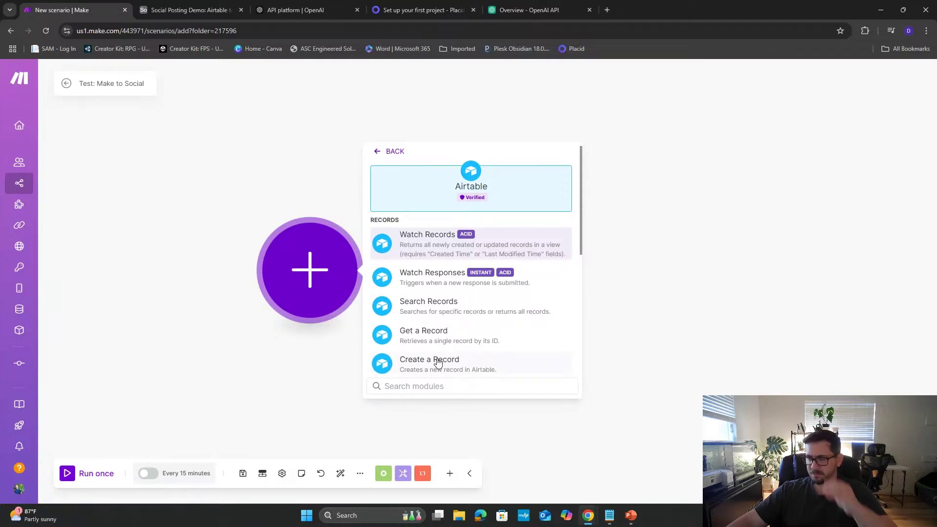
pyautogui.click(425, 253)
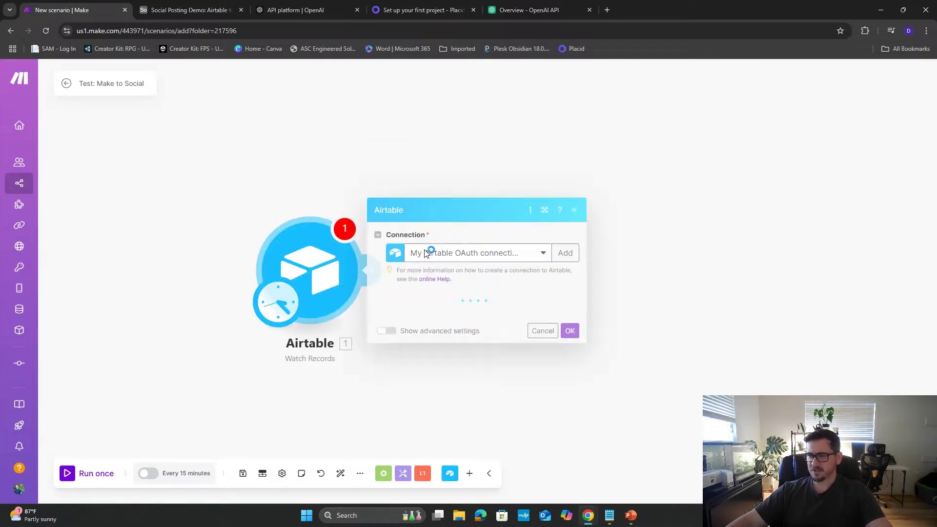
# - Check the scenario's schedule settings and try to activate its scheduling
pyautogui.click(275, 301)
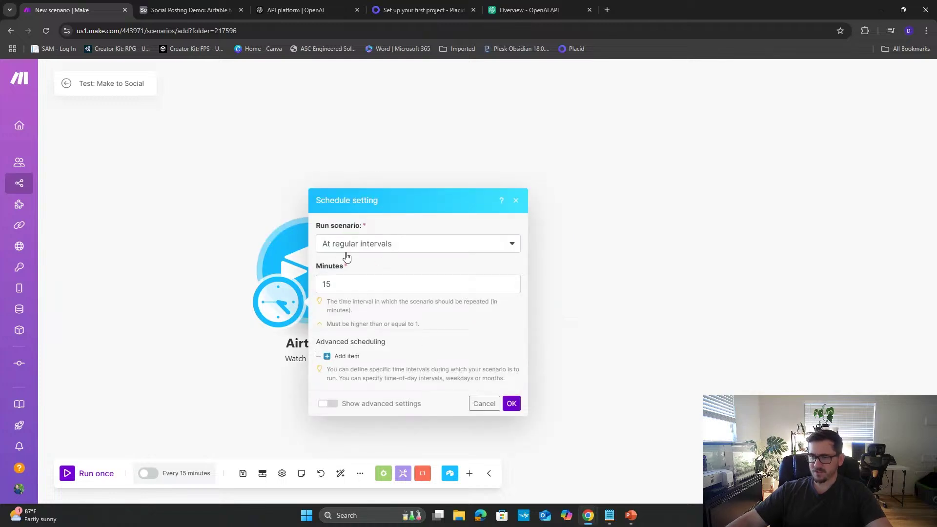
pyautogui.click(516, 200)
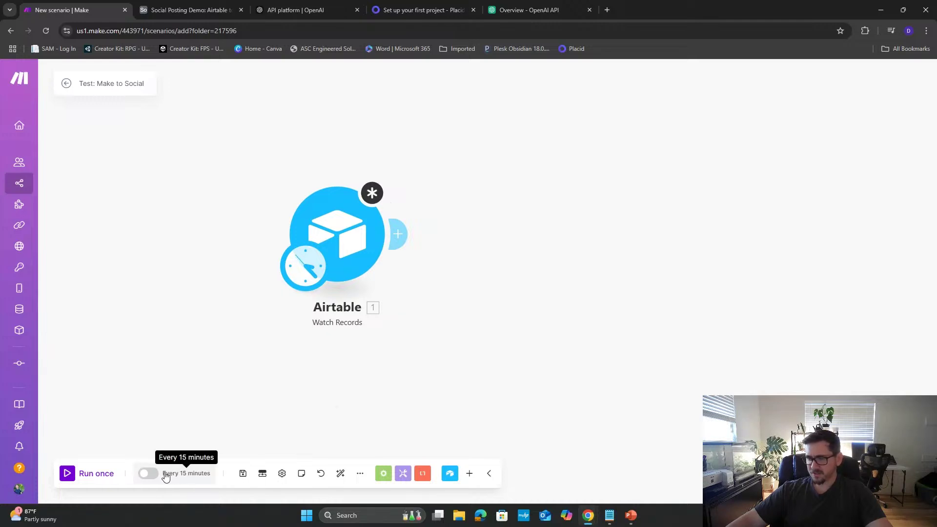
pyautogui.click(150, 474)
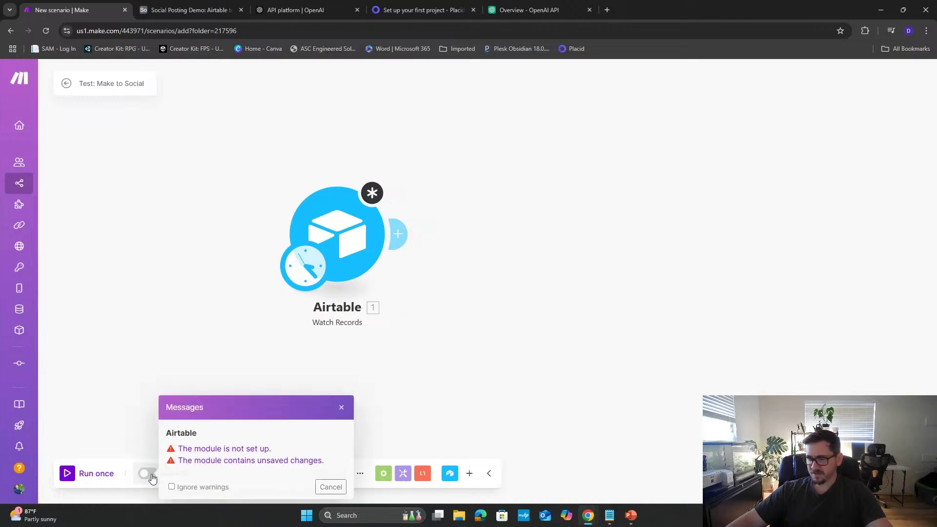
pyautogui.click(342, 407)
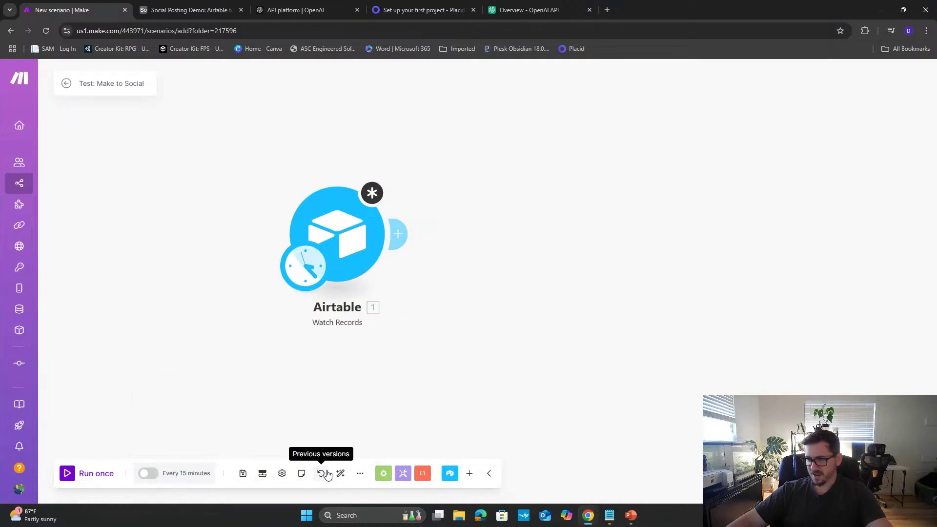
pyautogui.click(361, 473)
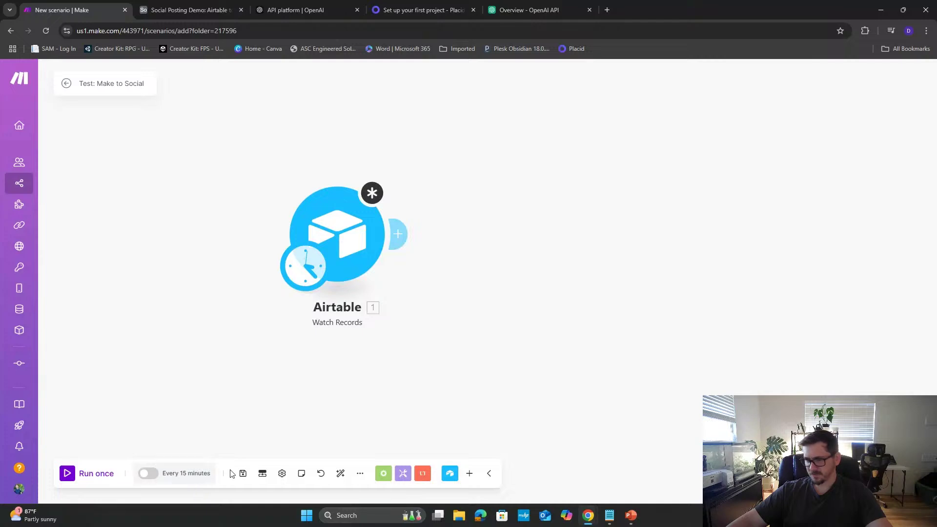
# - Save the scenario despite the Airtable module not being set up
pyautogui.click(243, 474)
pyautogui.click(398, 488)
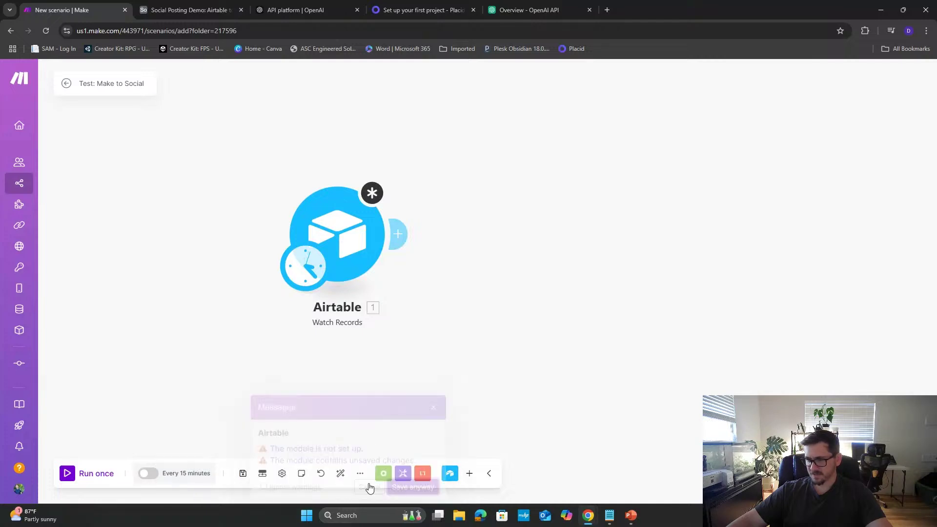
# - Try a Days of the week schedule for the scenario with Tuesday and Thursday selected
pyautogui.click(194, 474)
pyautogui.click(410, 208)
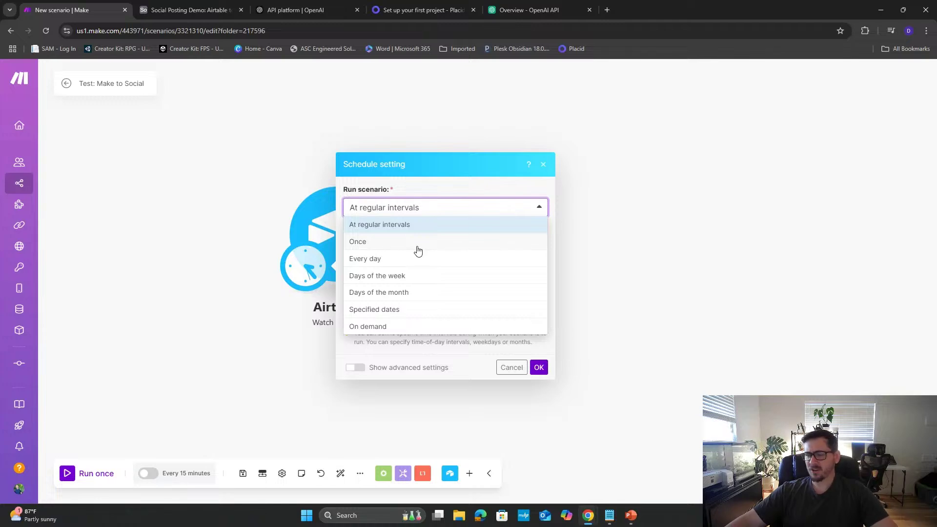
pyautogui.click(384, 276)
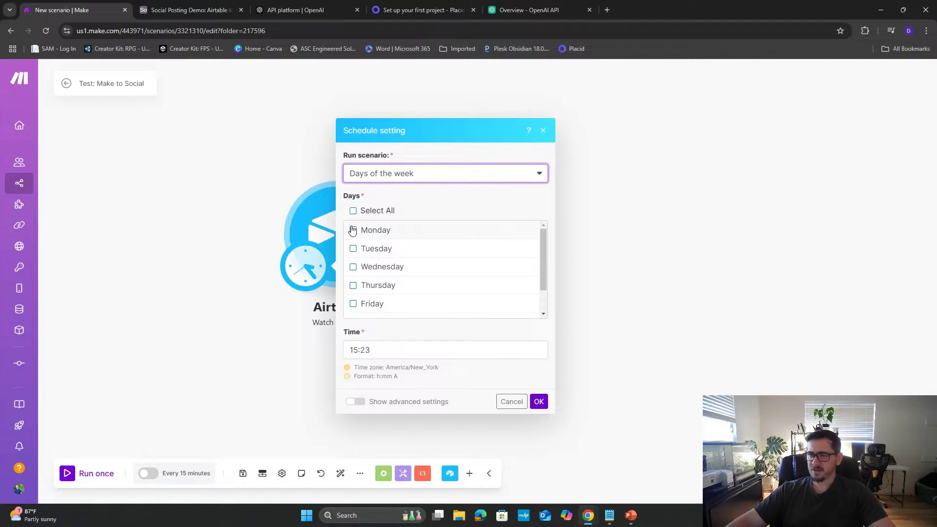
pyautogui.click(354, 249)
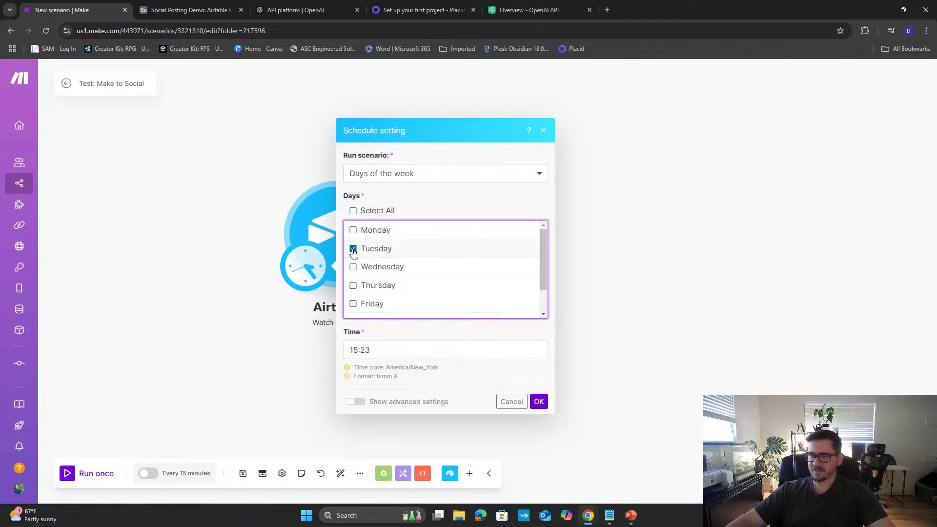
pyautogui.click(353, 286)
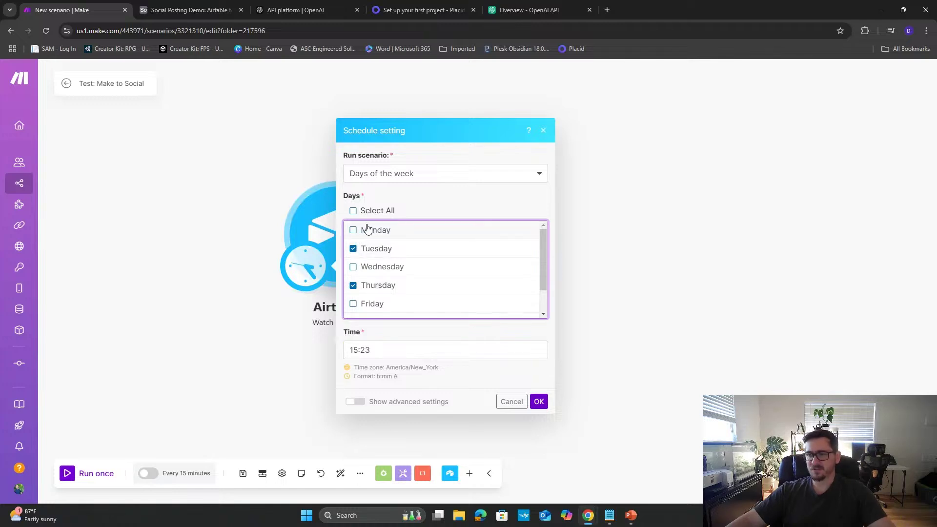
# - Examine the Days of the month and Specified dates options in the scenario's schedule settings
pyautogui.click(409, 178)
pyautogui.click(401, 259)
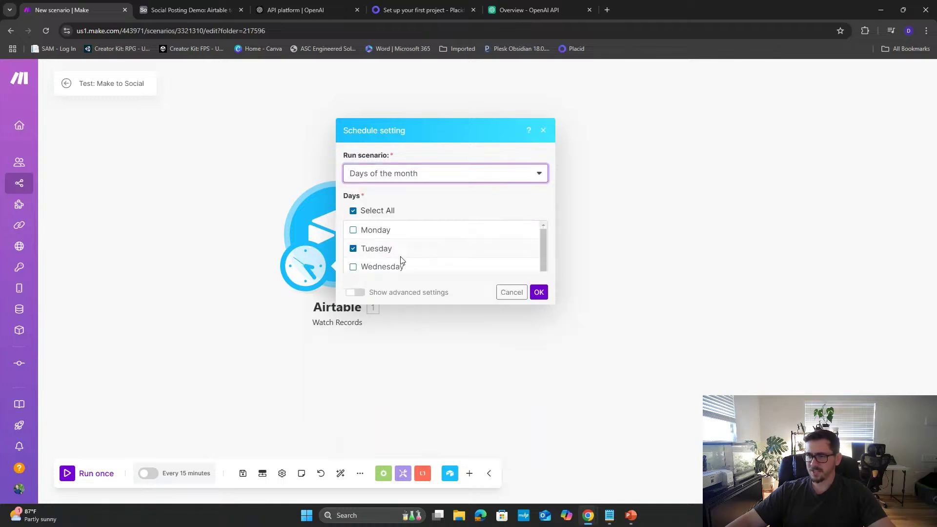
pyautogui.scroll(-2, 429, 256)
pyautogui.scroll(-7, 439, 258)
pyautogui.scroll(9, 438, 257)
pyautogui.click(469, 176)
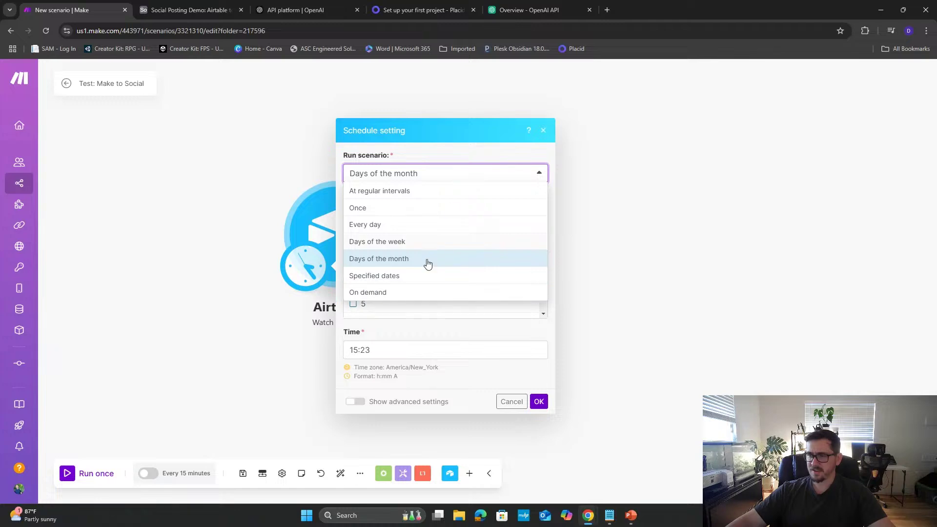
pyautogui.click(405, 276)
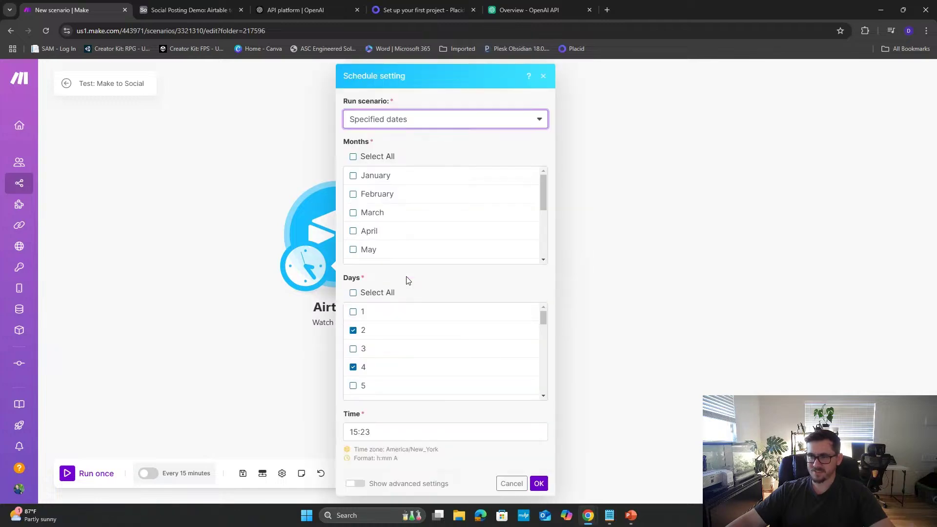
# - Set the scenario to run On demand and dismiss the offer to activate it
pyautogui.click(471, 122)
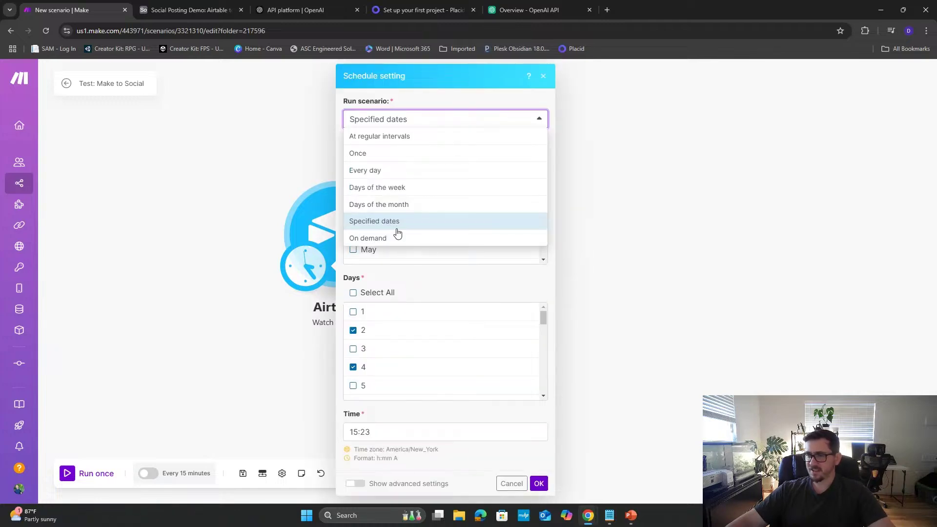
pyautogui.click(389, 242)
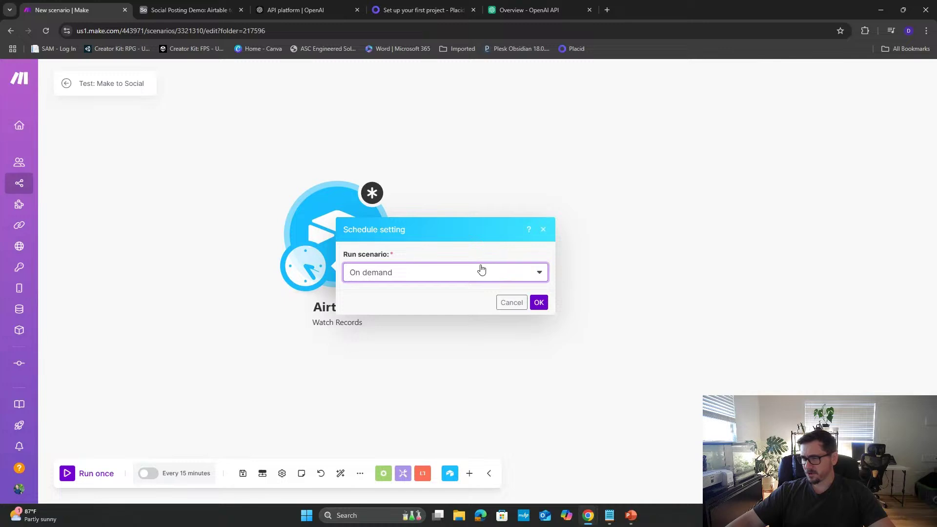
pyautogui.click(535, 303)
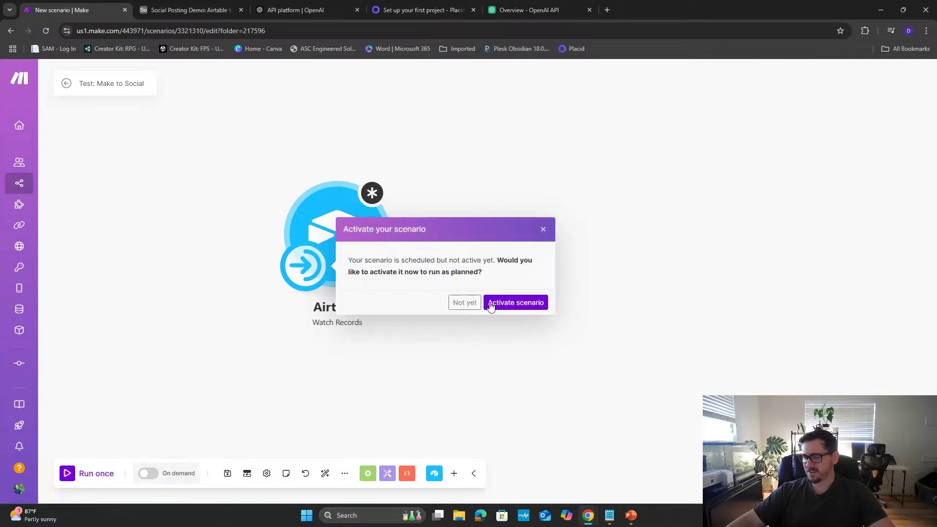
pyautogui.click(543, 229)
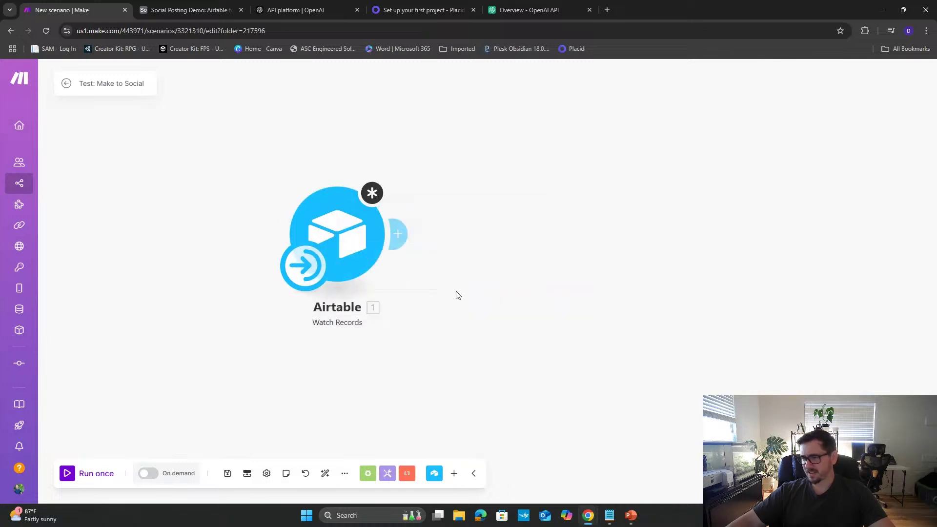
# - Try to run only the Airtable Watch Records module
pyautogui.moveTo(437, 297); pyautogui.dragTo(378, 328)
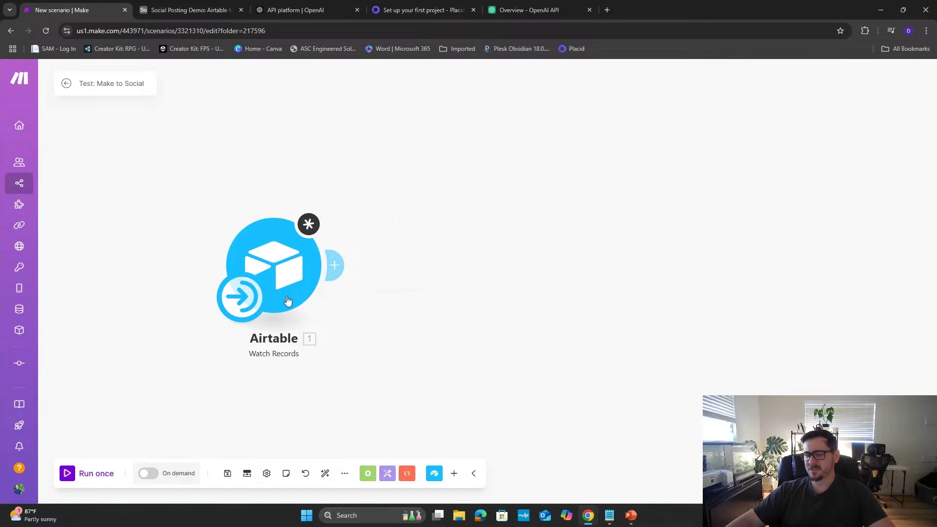
pyautogui.rightClick(289, 268)
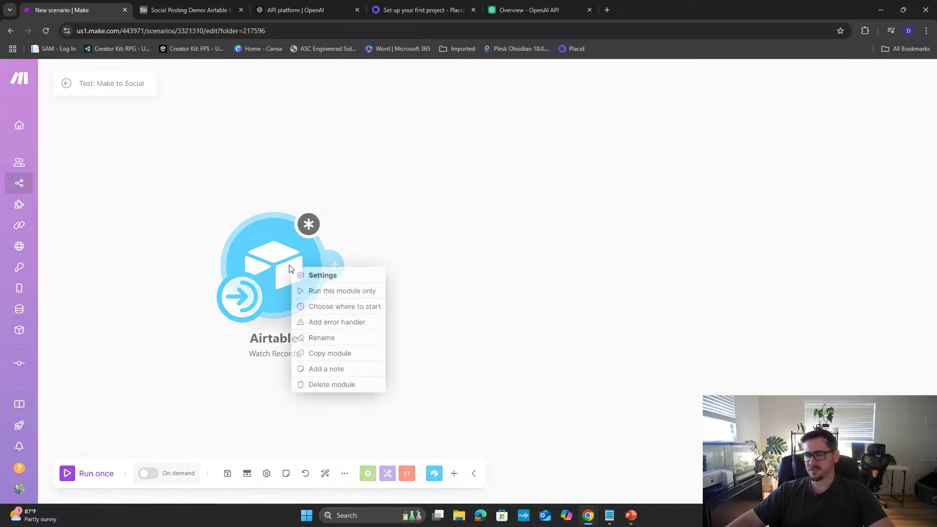
pyautogui.click(316, 291)
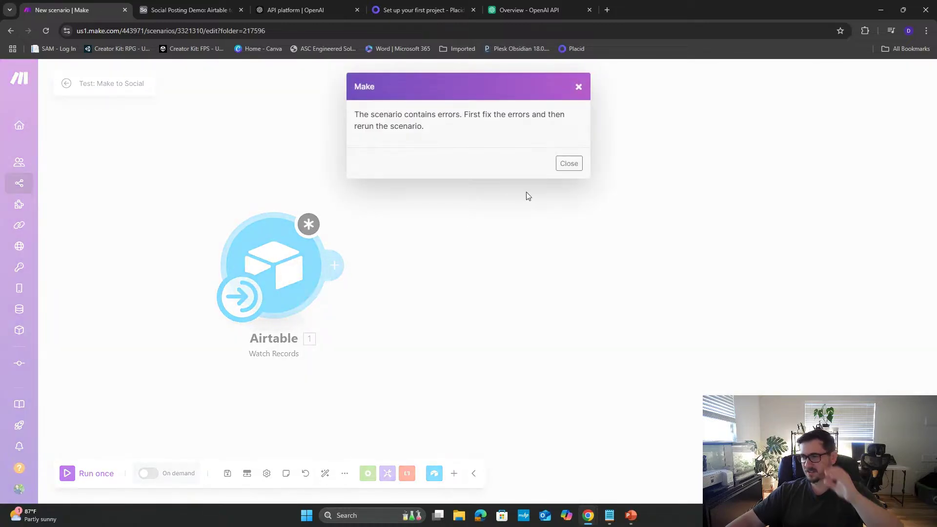
pyautogui.click(566, 162)
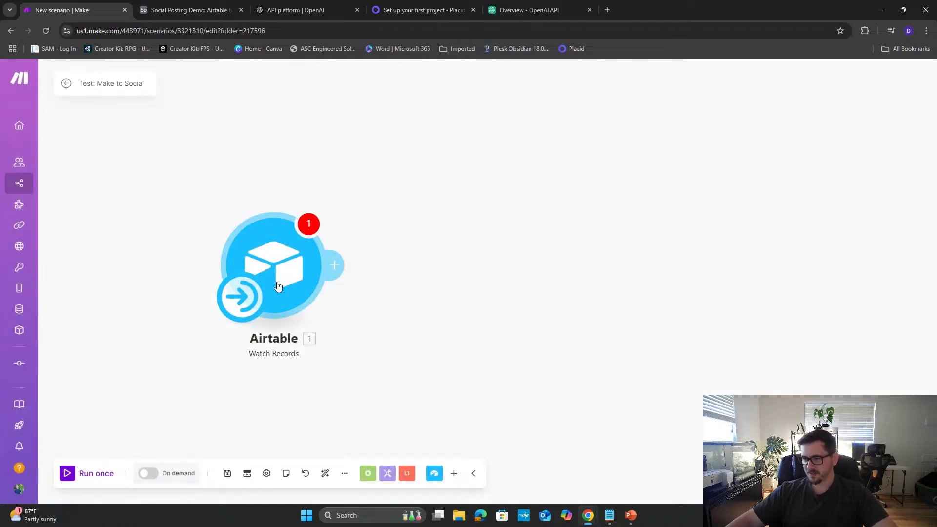
# - Set the scenario's schedule to run at regular intervals of 15 minutes, leaving it inactive
pyautogui.click(250, 303)
pyautogui.click(328, 305)
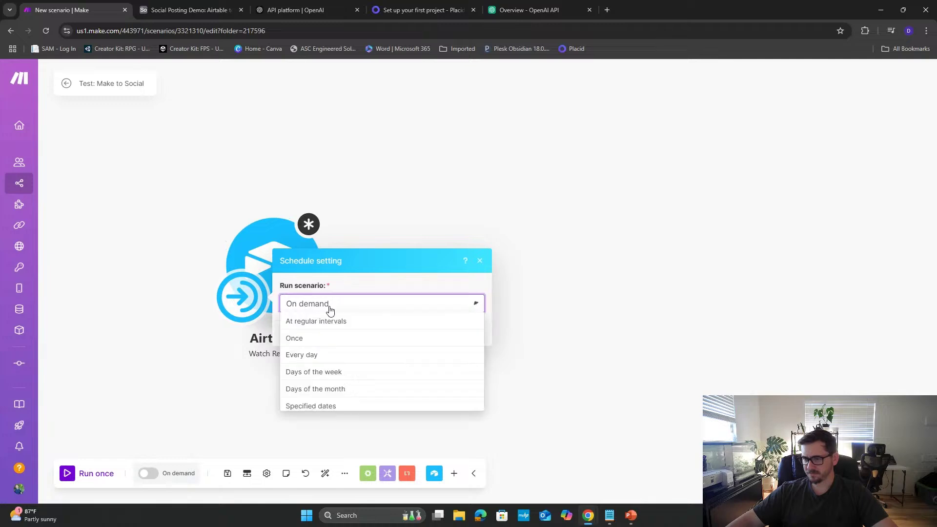
pyautogui.click(327, 320)
pyautogui.click(475, 398)
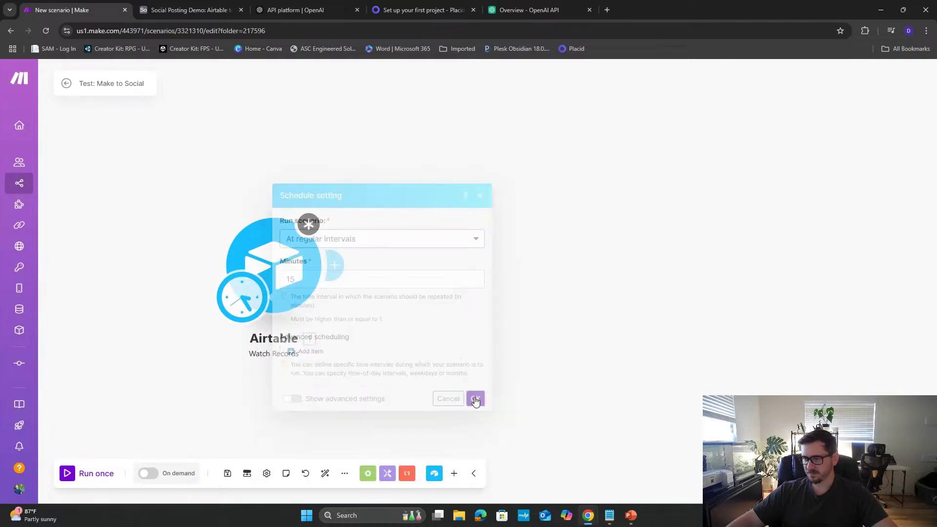
pyautogui.click(463, 335)
pyautogui.click(539, 320)
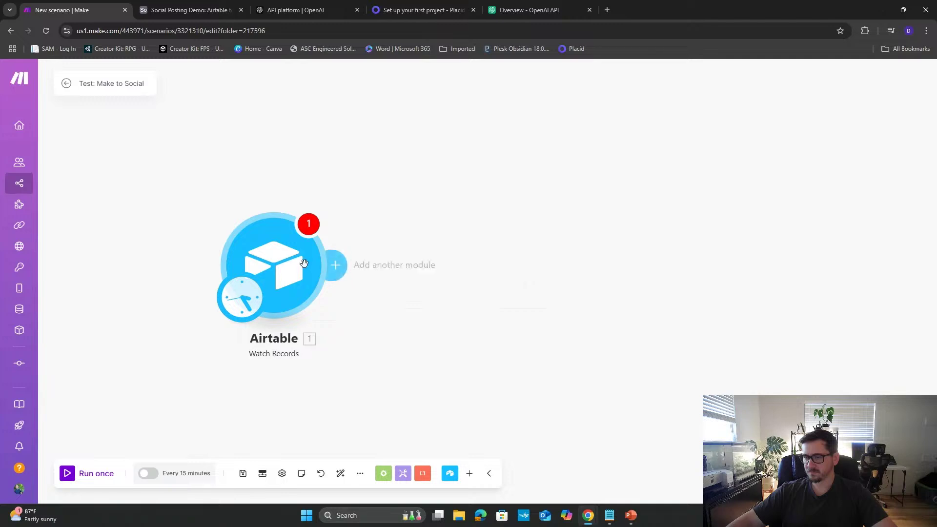
# - Delete the Airtable module and add a new Airtable Watch Records module in its place
pyautogui.rightClick(294, 271)
pyautogui.click(335, 392)
pyautogui.click(286, 272)
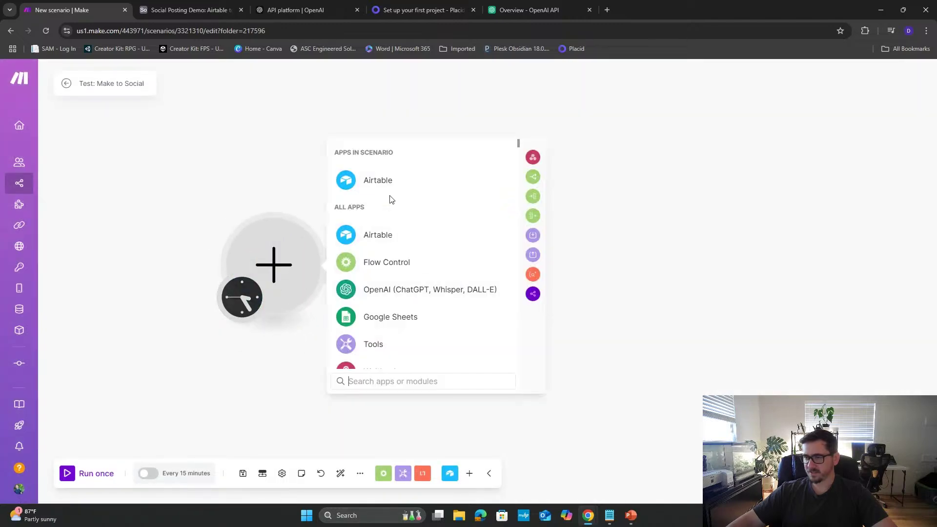
pyautogui.click(385, 183)
pyautogui.click(388, 239)
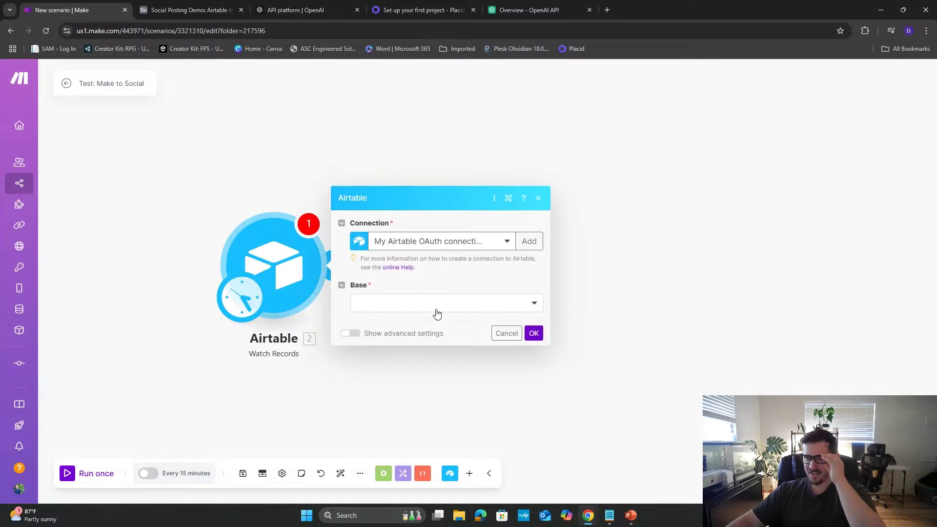
# - Review the existing Airtable connections and the settings for creating a new Airtable OAuth connection
pyautogui.click(468, 243)
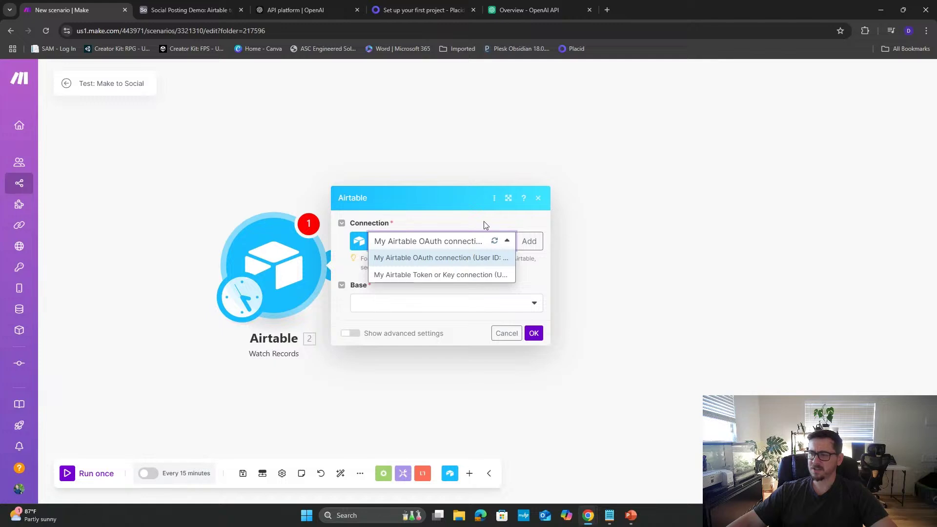
pyautogui.click(471, 220)
pyautogui.click(529, 241)
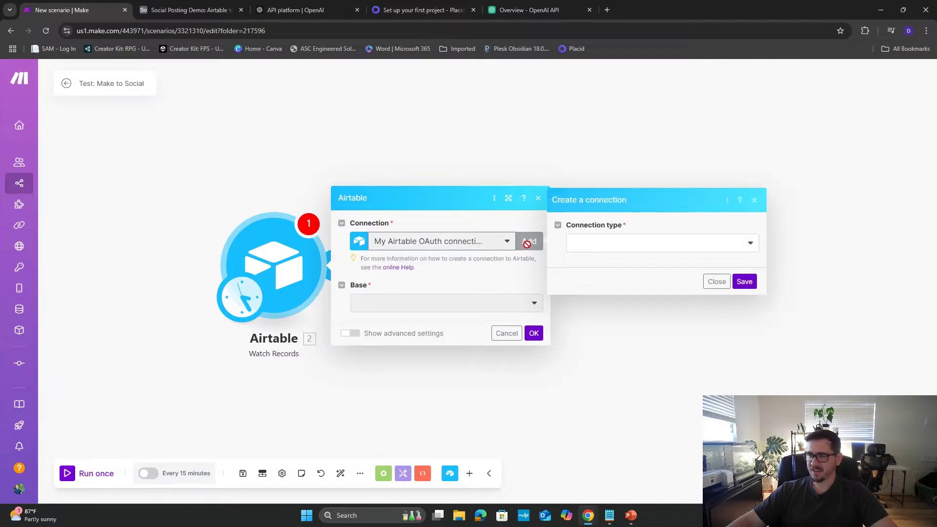
pyautogui.click(592, 249)
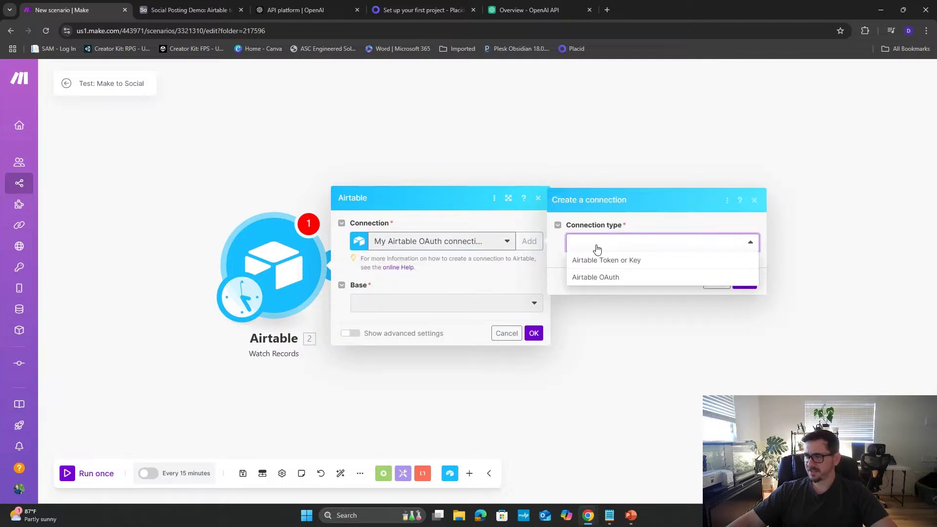
pyautogui.click(596, 277)
pyautogui.click(702, 261)
pyautogui.hotkey('ctrl', 'a')
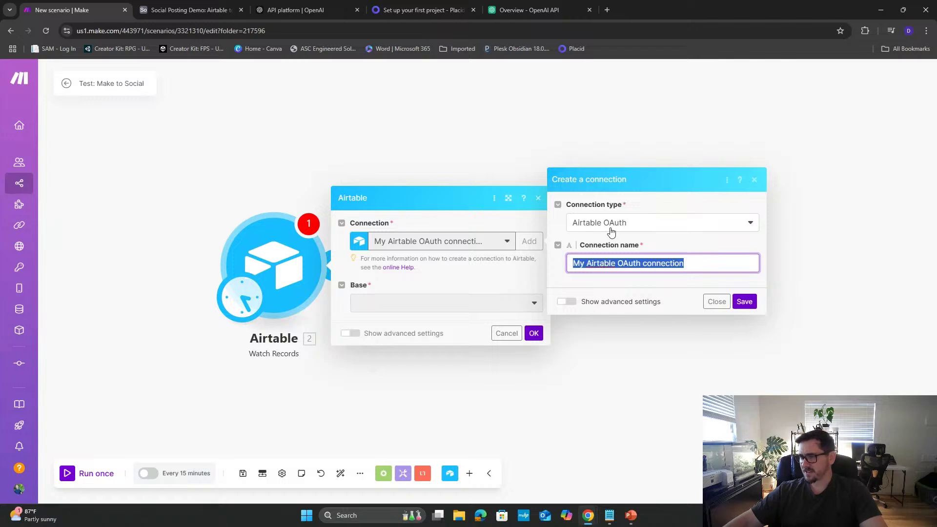
pyautogui.click(717, 302)
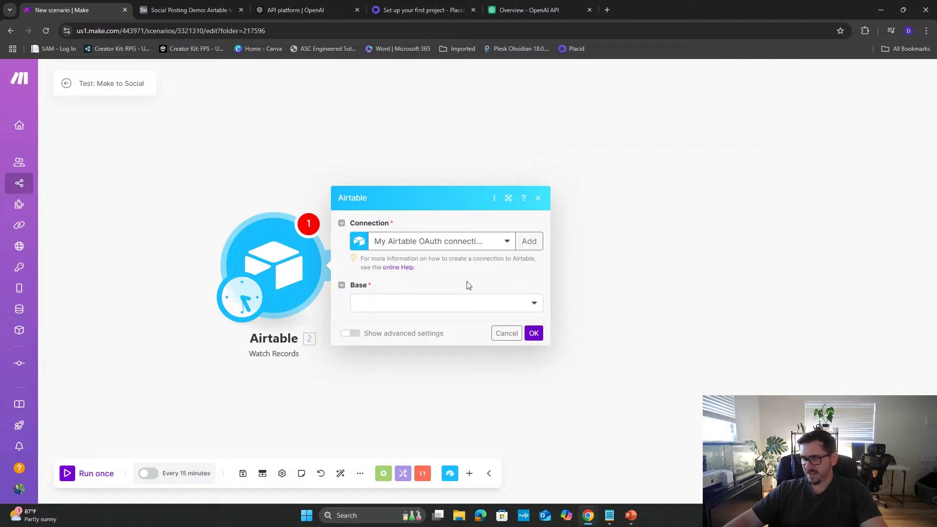
# - Set the Watch Records module's base to Social Posting Demo and its table to Airtable to Post
pyautogui.click(473, 305)
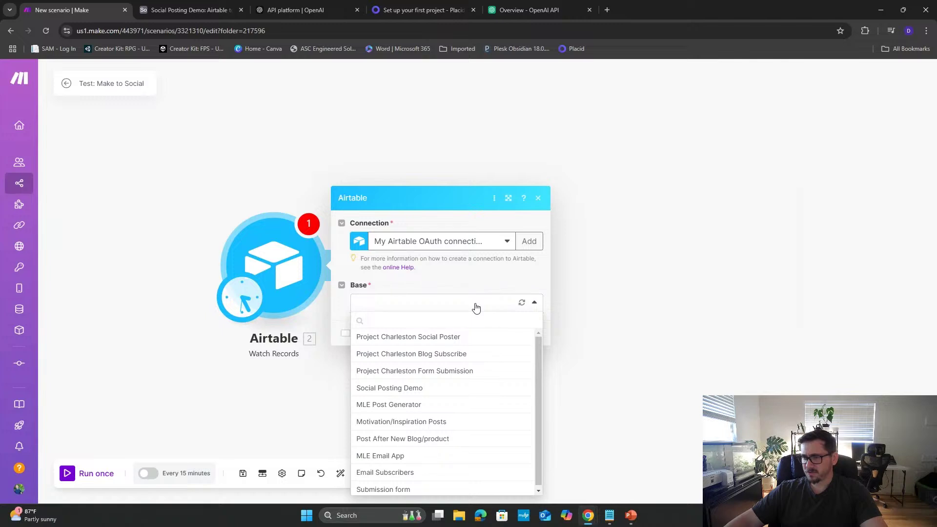
pyautogui.scroll(-1, 572, 315)
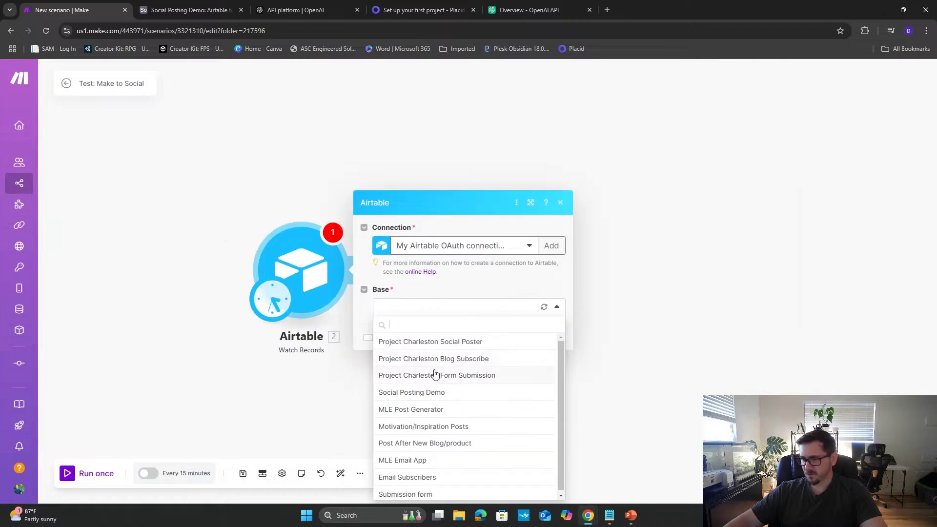
pyautogui.click(411, 397)
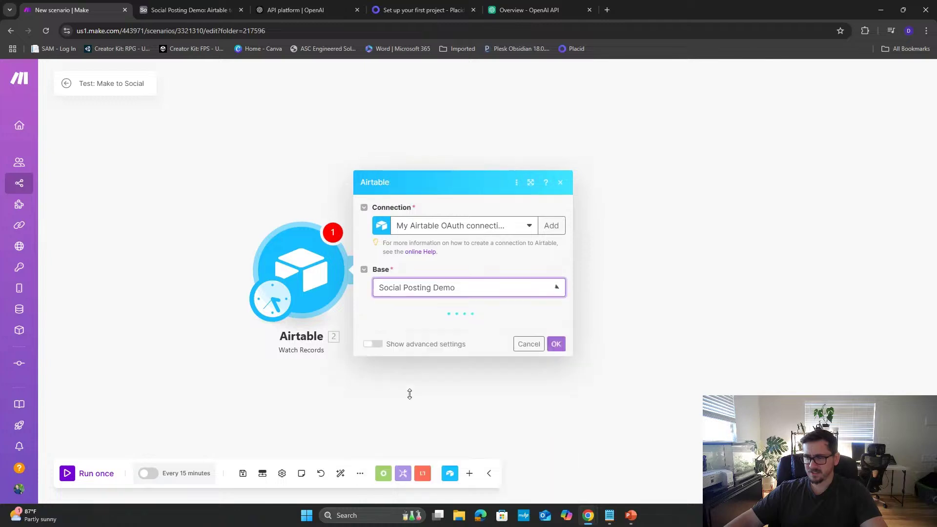
pyautogui.click(179, 11)
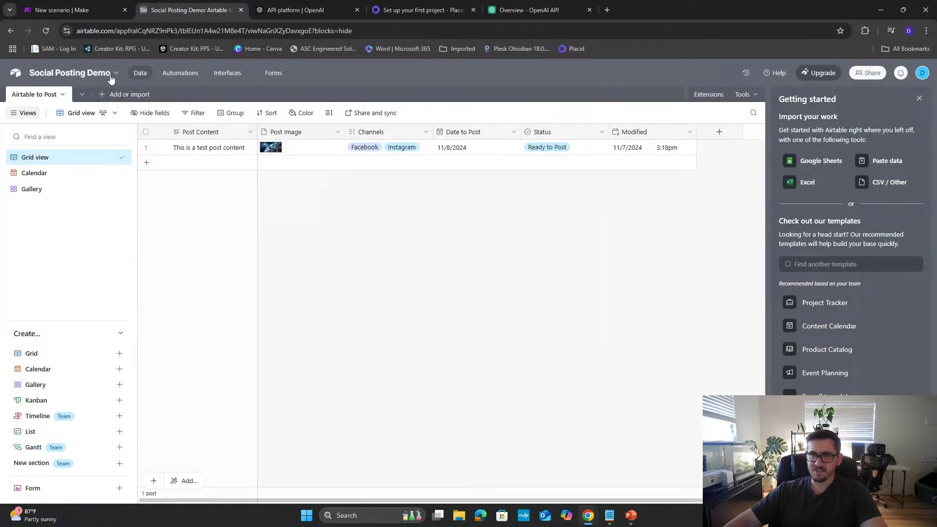
pyautogui.click(75, 10)
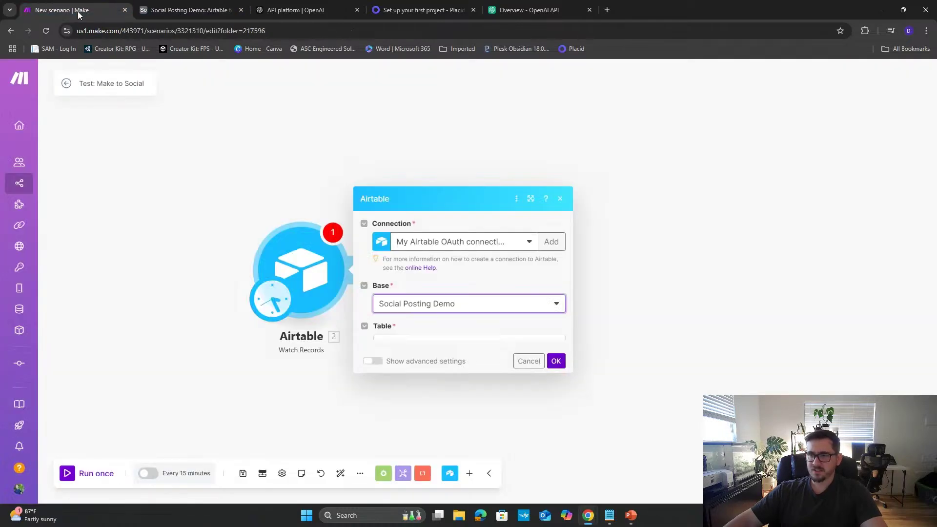
pyautogui.click(470, 332)
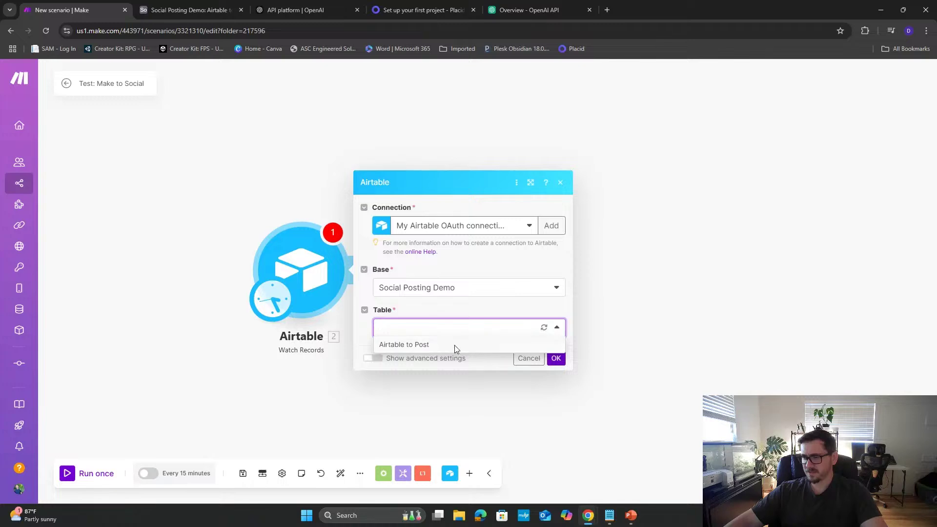
pyautogui.click(454, 348)
# - Set the Watch Records module's trigger field to Modified and its label field to Post Content
pyautogui.click(190, 9)
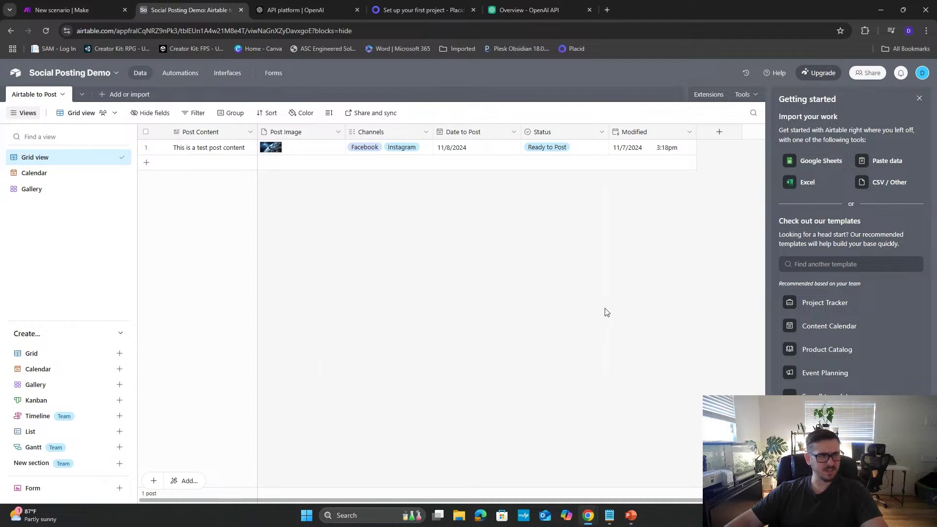
pyautogui.click(63, 10)
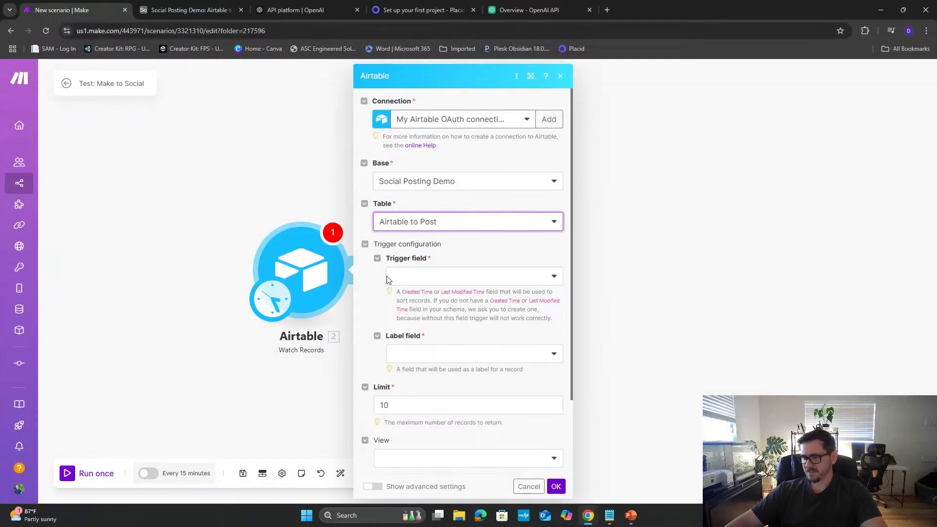
pyautogui.scroll(-1, 489, 340)
pyautogui.click(477, 233)
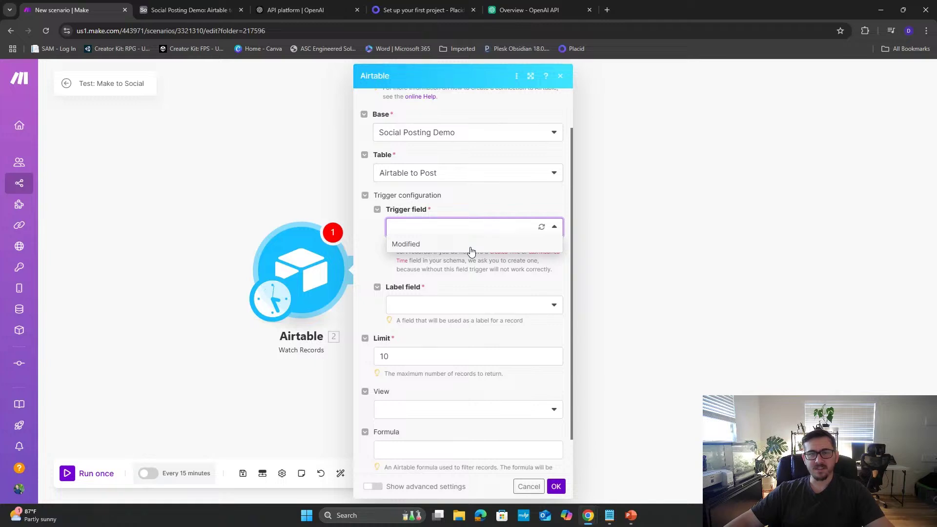
pyautogui.click(445, 250)
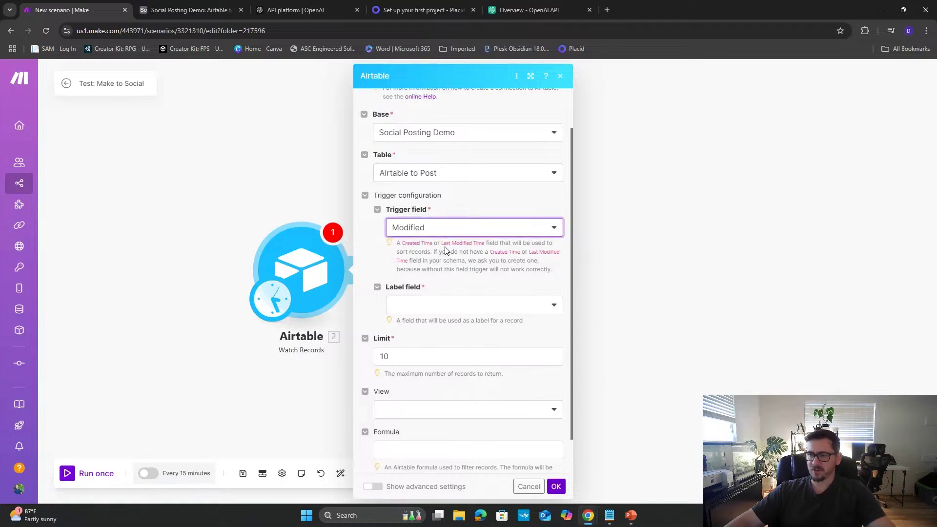
pyautogui.click(437, 304)
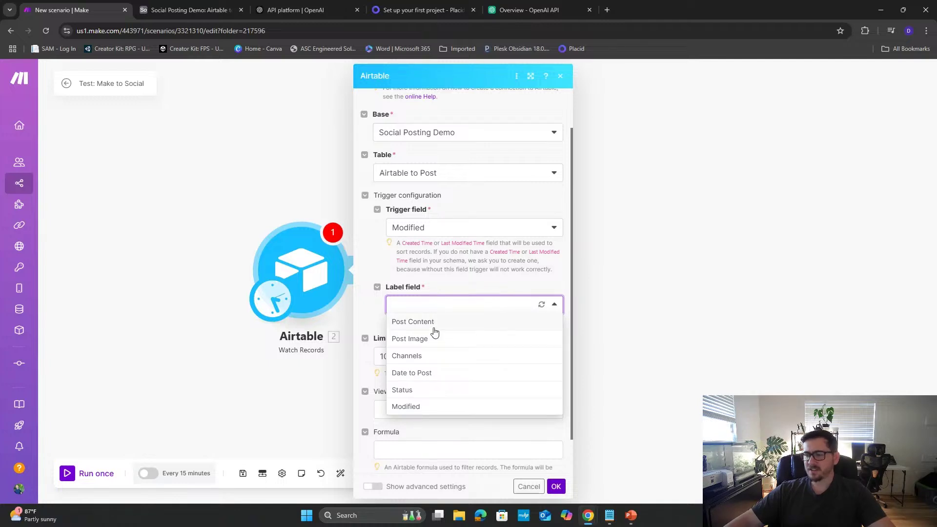
pyautogui.click(434, 327)
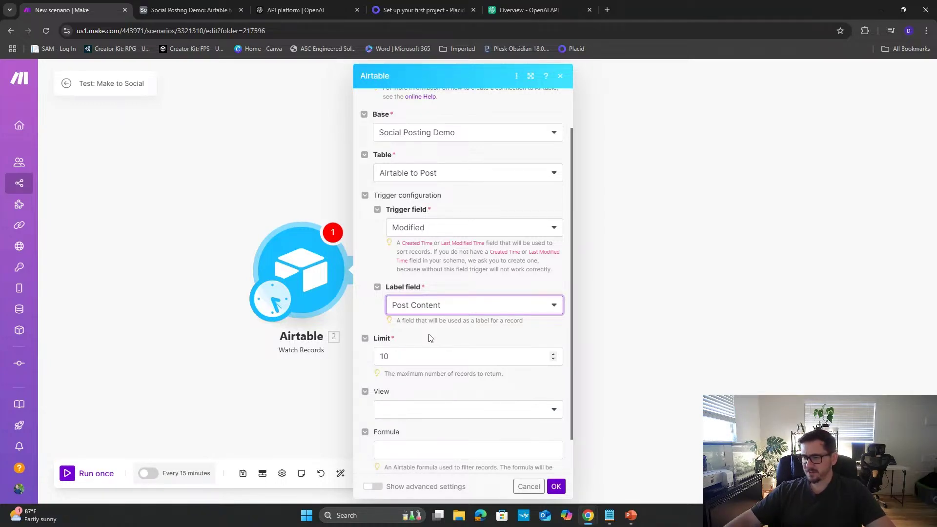
# - Limit the Watch Records module to 1 record and set its view to Grid view
pyautogui.click(413, 356)
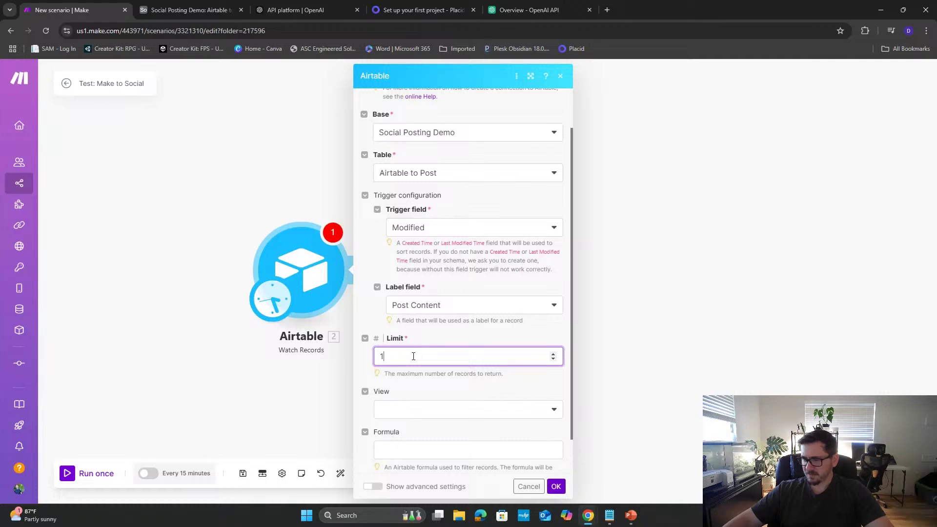
pyautogui.scroll(-1, 473, 390)
pyautogui.click(471, 372)
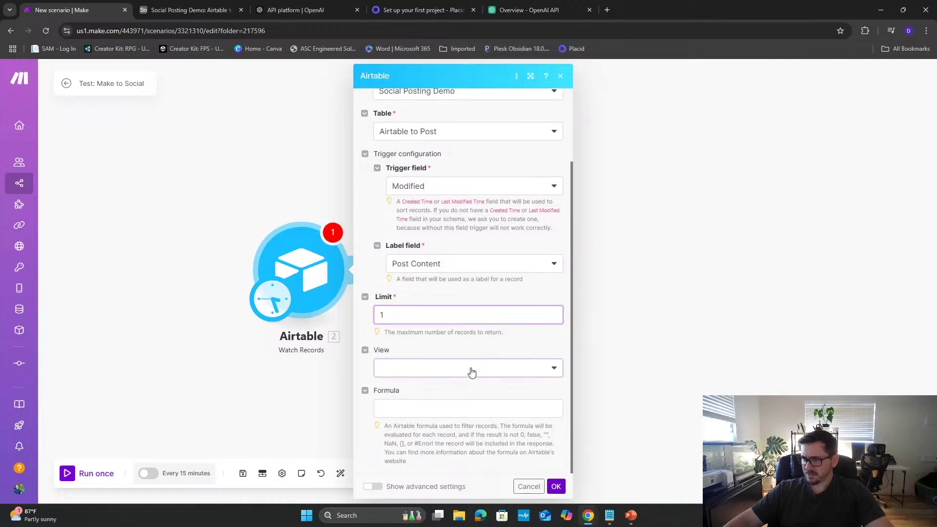
pyautogui.click(472, 373)
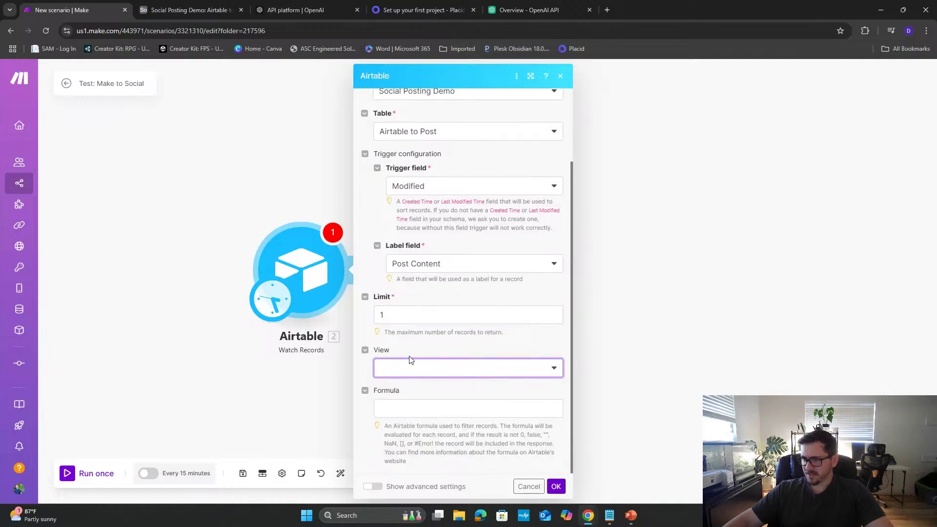
pyautogui.click(404, 372)
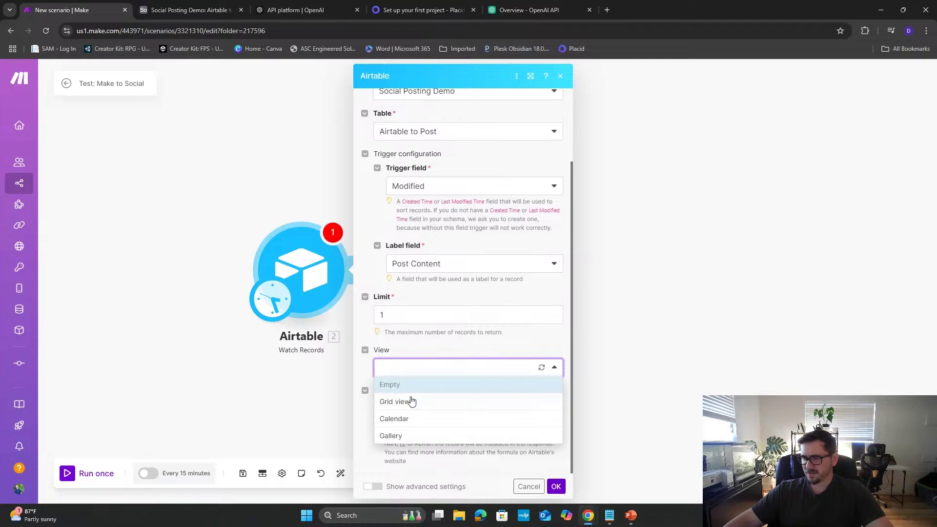
pyautogui.click(412, 403)
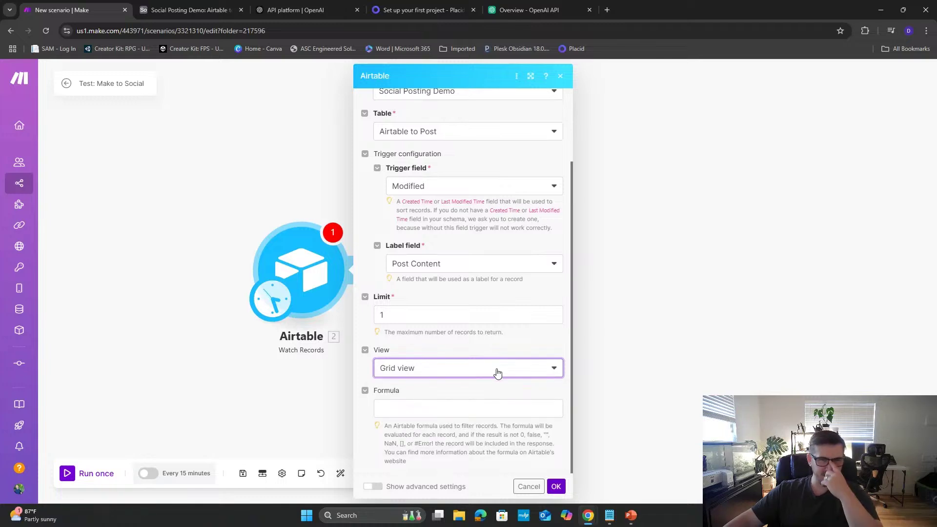
# - Enter the filter formula {Date to Post} = Today() for the module and check it against the Airtable columns
pyautogui.click(463, 403)
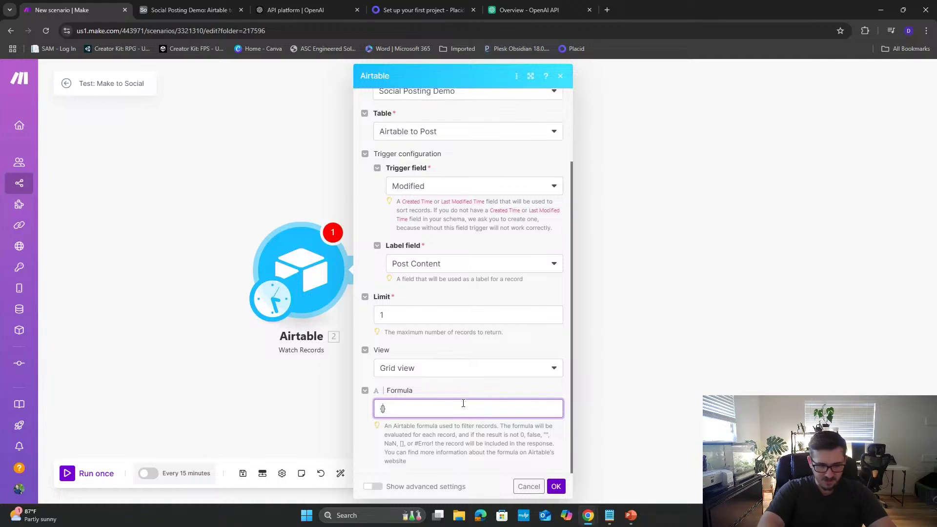
pyautogui.write('ate to Post')
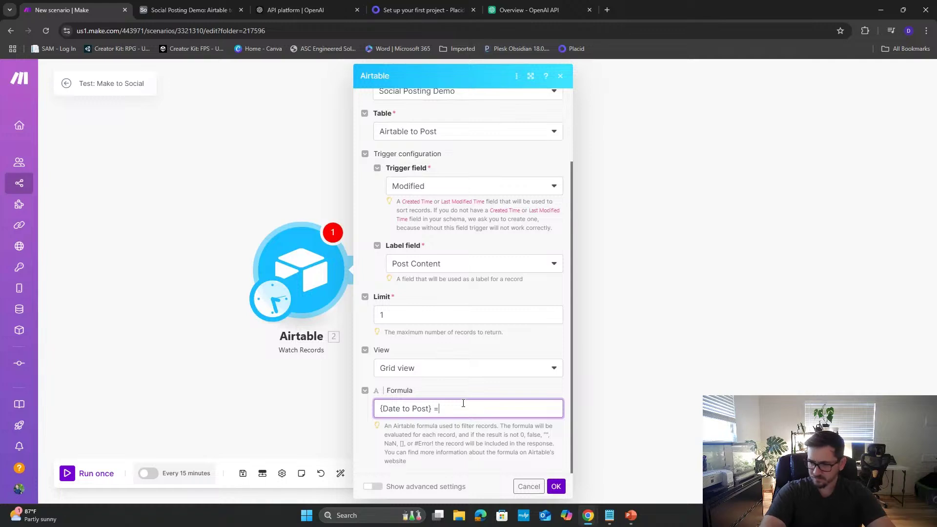
pyautogui.write('y(')
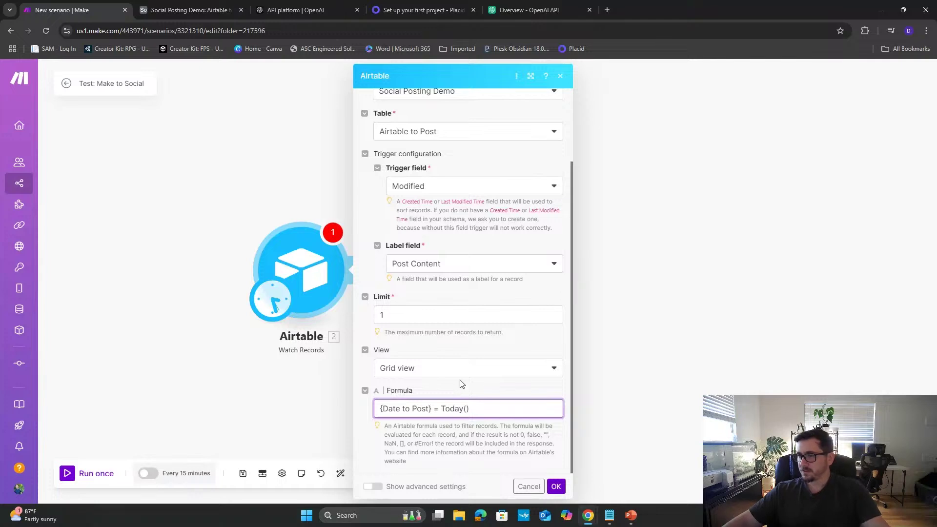
pyautogui.scroll(1, 500, 288)
pyautogui.scroll(1, 513, 182)
pyautogui.scroll(-2, 498, 377)
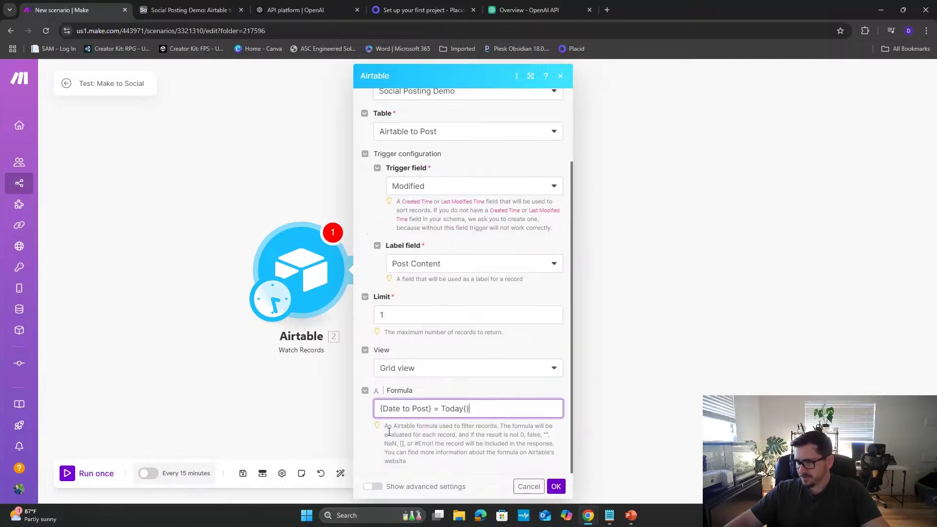
pyautogui.click(191, 10)
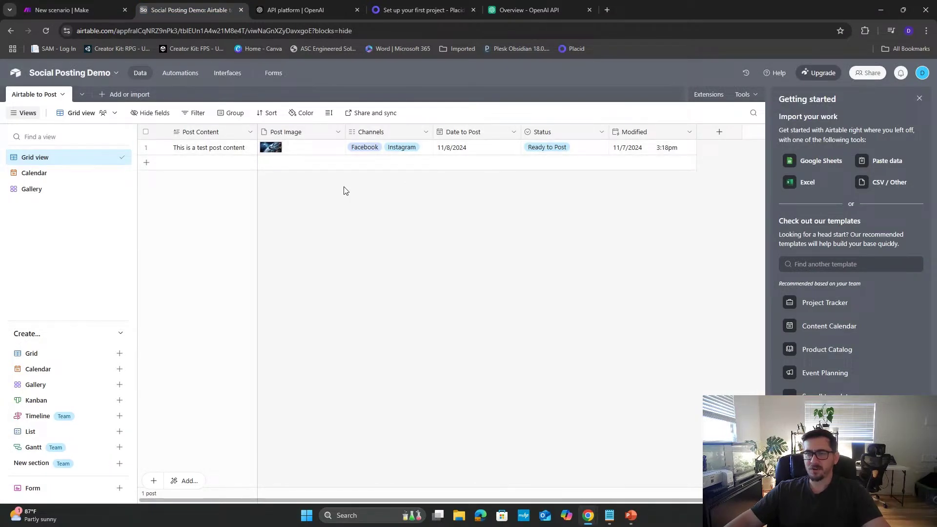
pyautogui.click(43, 12)
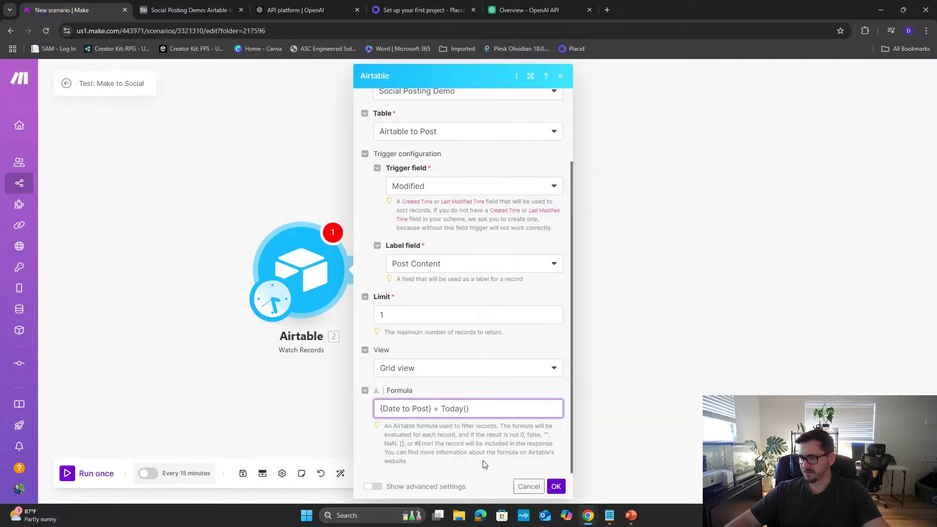
# - Check the Watch Records module's advanced Use Column ID setting, leaving it at No
pyautogui.click(373, 486)
pyautogui.scroll(-1, 449, 446)
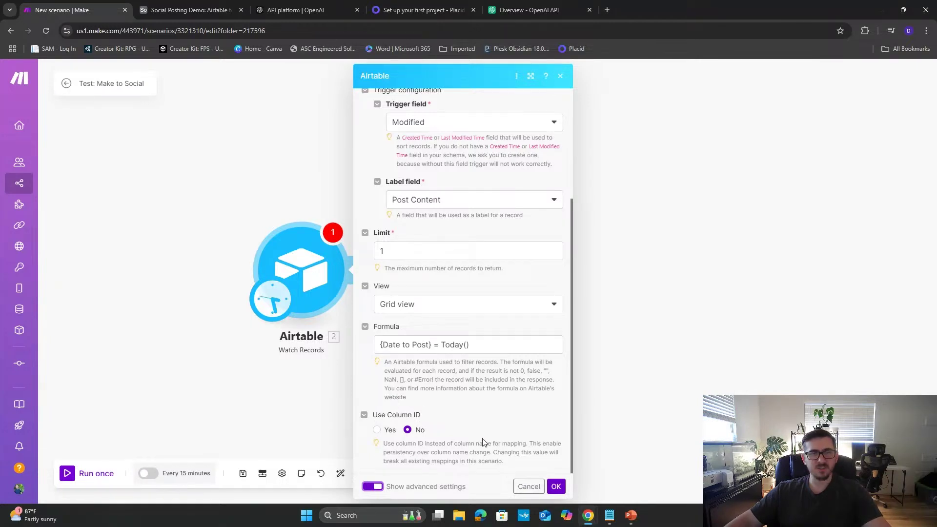
pyautogui.click(372, 486)
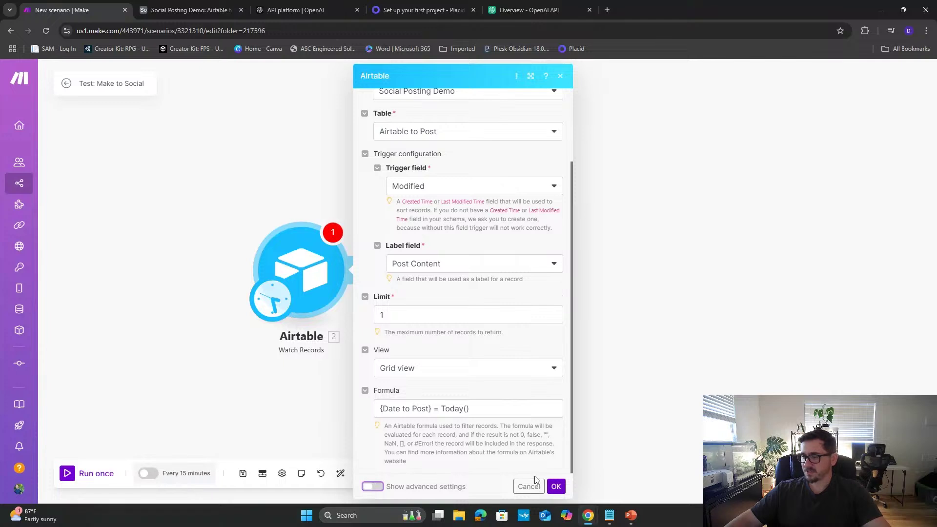
# - Save the Watch Records settings with processing starting from now on, and run only this module
pyautogui.click(555, 487)
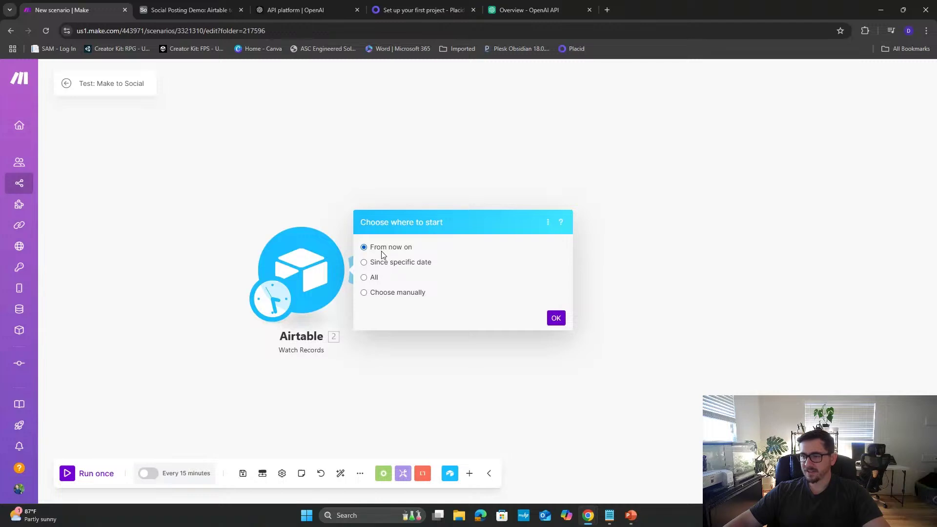
pyautogui.click(556, 318)
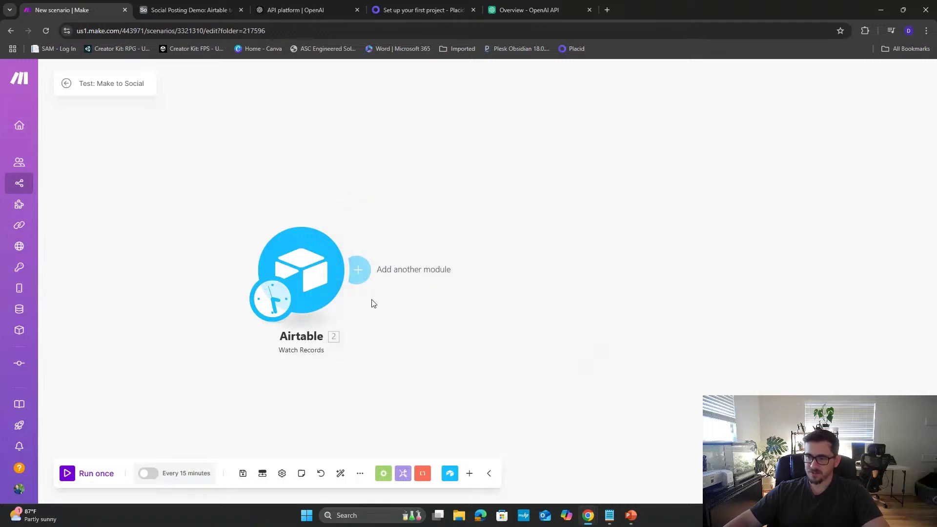
pyautogui.rightClick(299, 271)
pyautogui.click(335, 299)
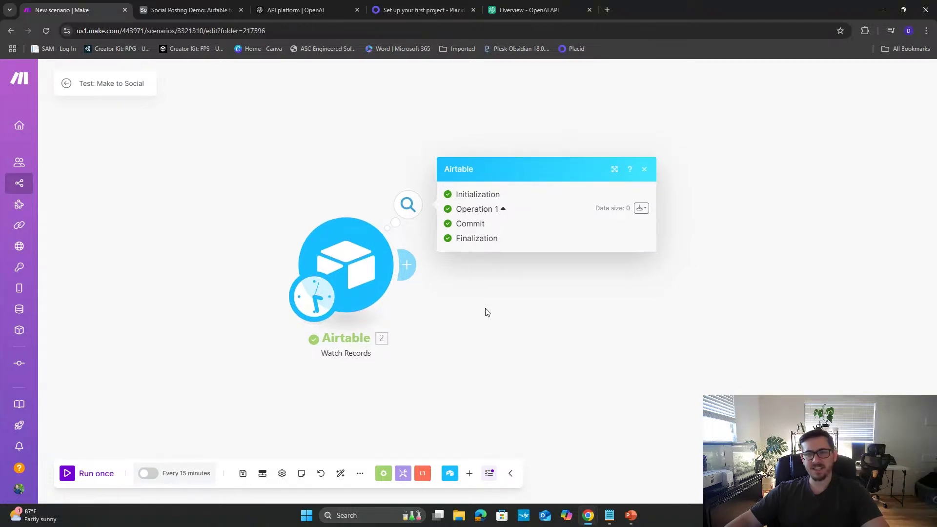
# - Switch to Airtable and append "modified" to the Post Content of the test record
pyautogui.click(178, 10)
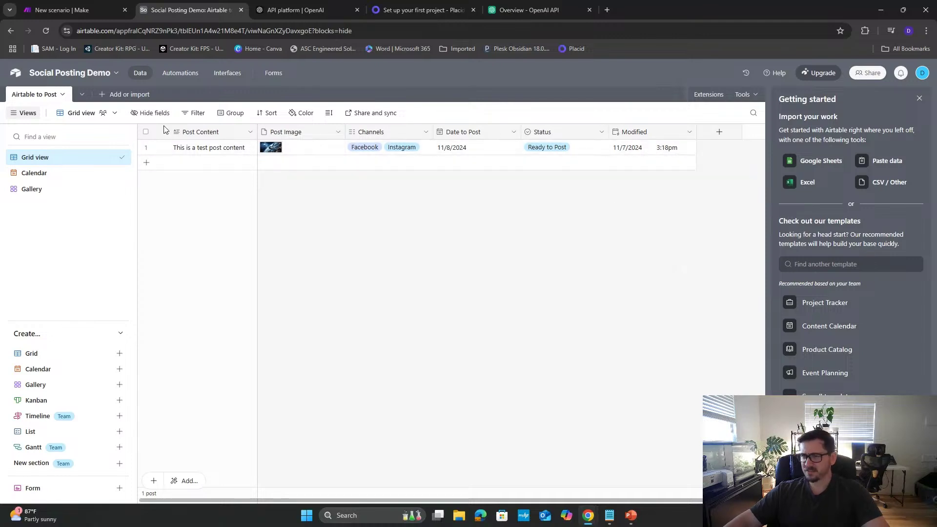
pyautogui.click(211, 148)
pyautogui.click(231, 160)
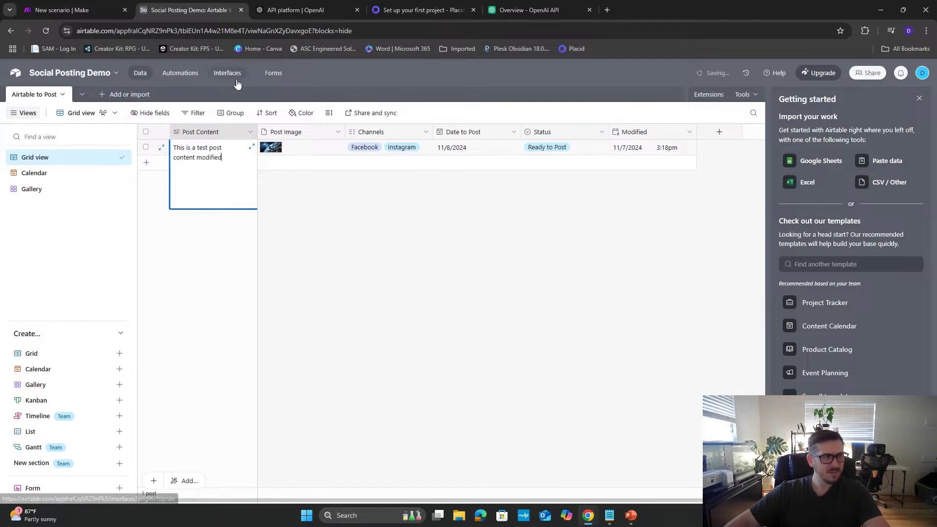
pyautogui.click(422, 292)
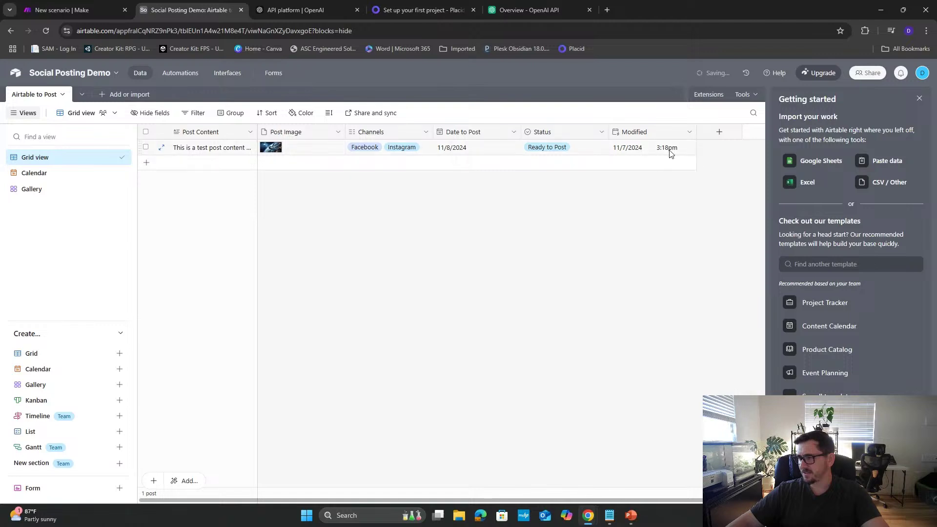
pyautogui.click(325, 146)
pyautogui.doubleClick(502, 152)
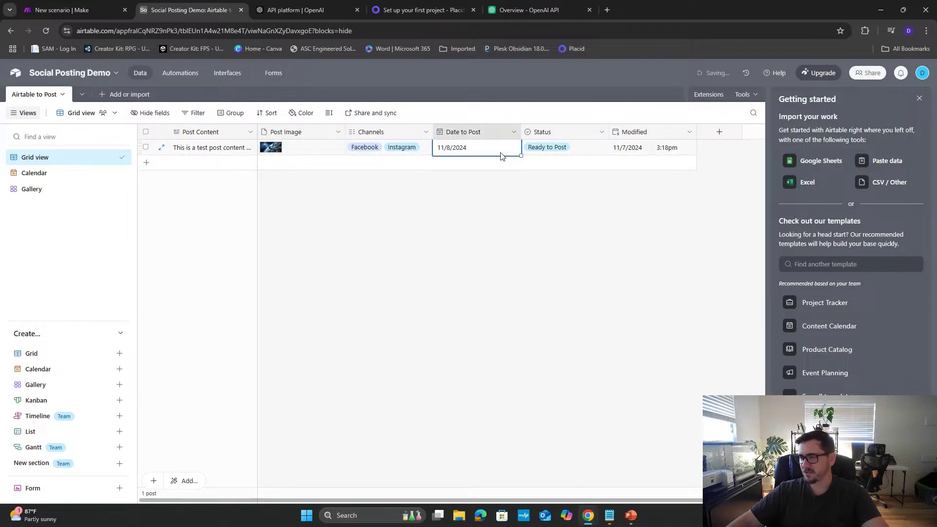
pyautogui.click(553, 221)
# - Return to Make and run only the Airtable Watch Records module again
pyautogui.click(73, 10)
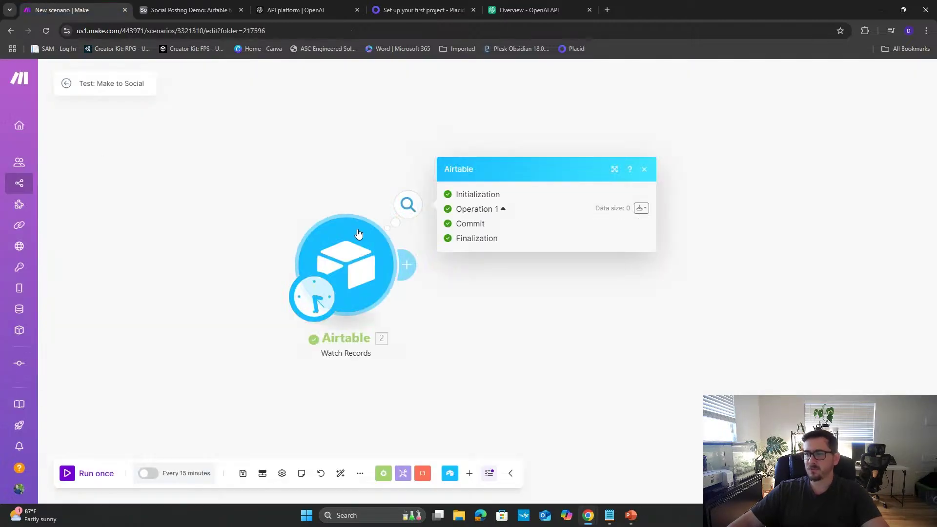
pyautogui.rightClick(341, 270)
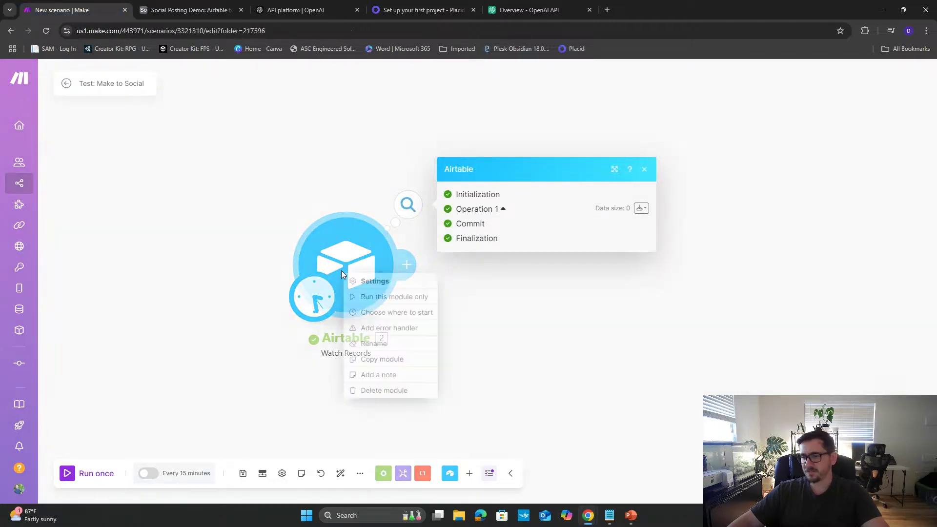
pyautogui.click(382, 299)
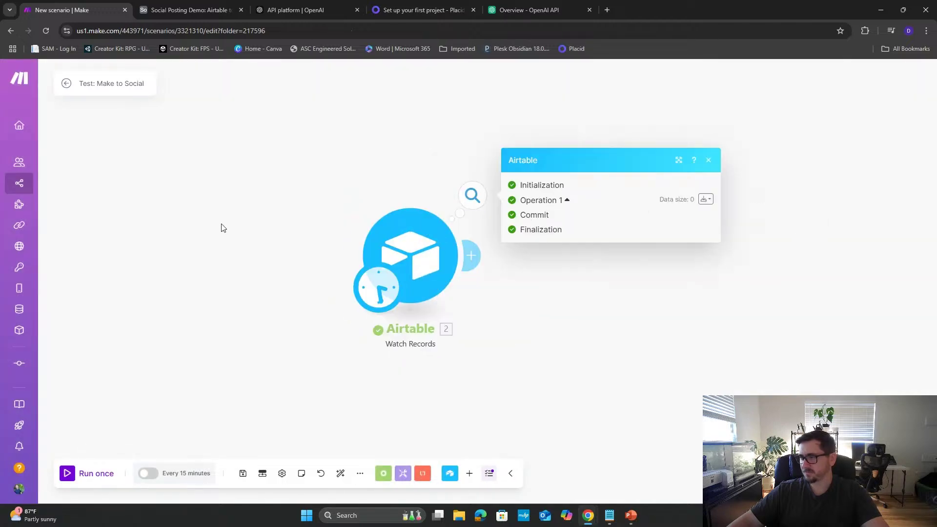
pyautogui.click(506, 378)
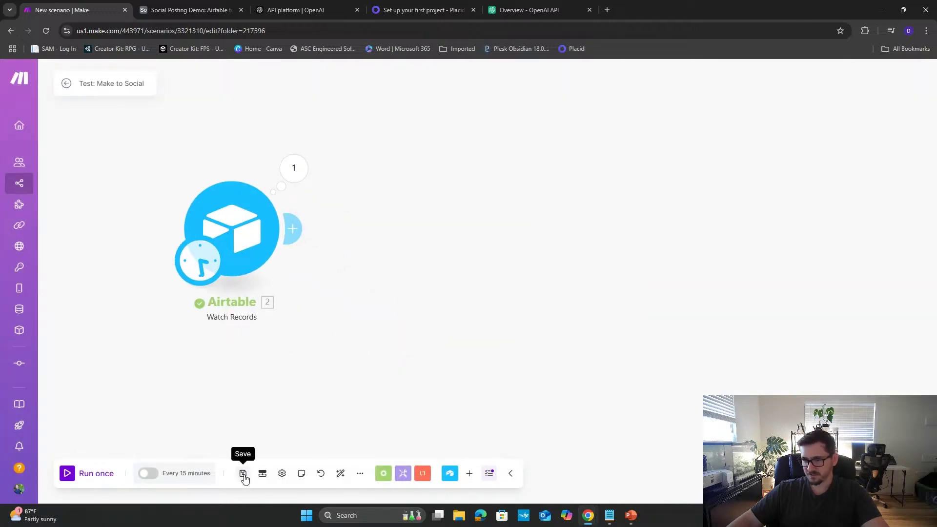
# - Switch to Airtable and inspect the test record's Post Image attachment in the full-size preview
pyautogui.click(188, 10)
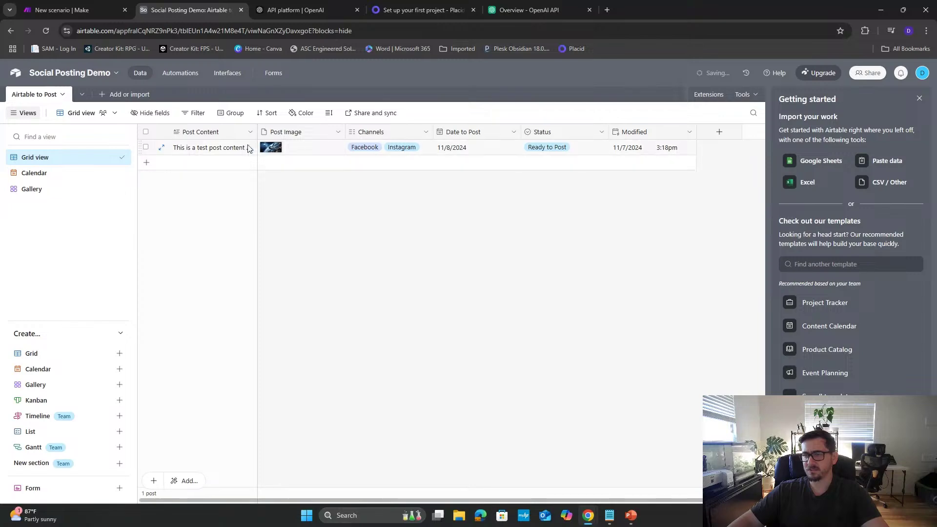
pyautogui.click(299, 154)
pyautogui.click(298, 153)
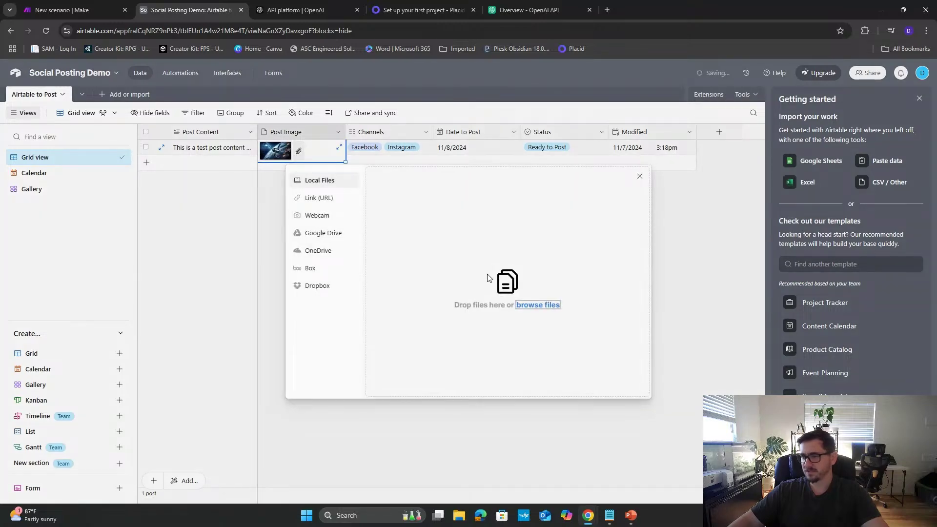
pyautogui.rightClick(279, 156)
pyautogui.click(255, 172)
pyautogui.click(267, 151)
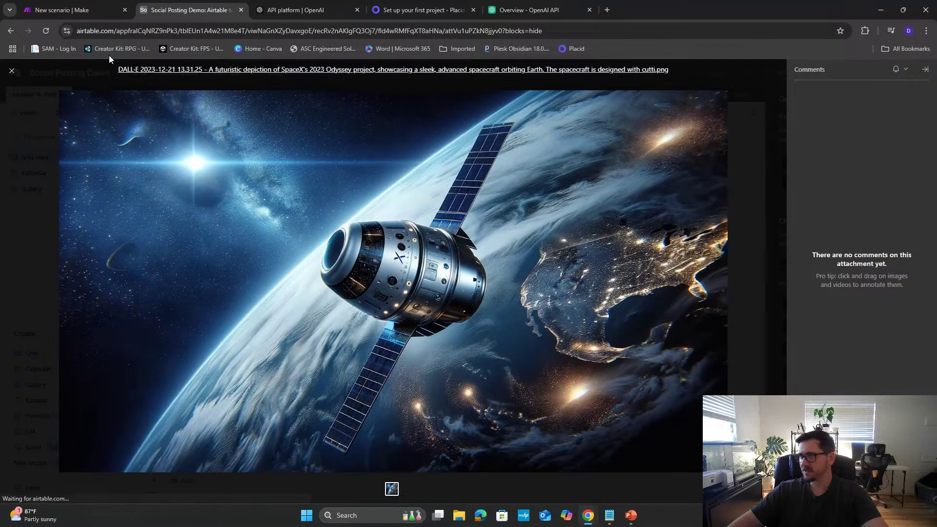
pyautogui.press('Escape')
# - Change the test record's Status to Review and set it back to Ready to Post
pyautogui.click(581, 149)
pyautogui.click(583, 149)
pyautogui.click(558, 197)
pyautogui.click(582, 243)
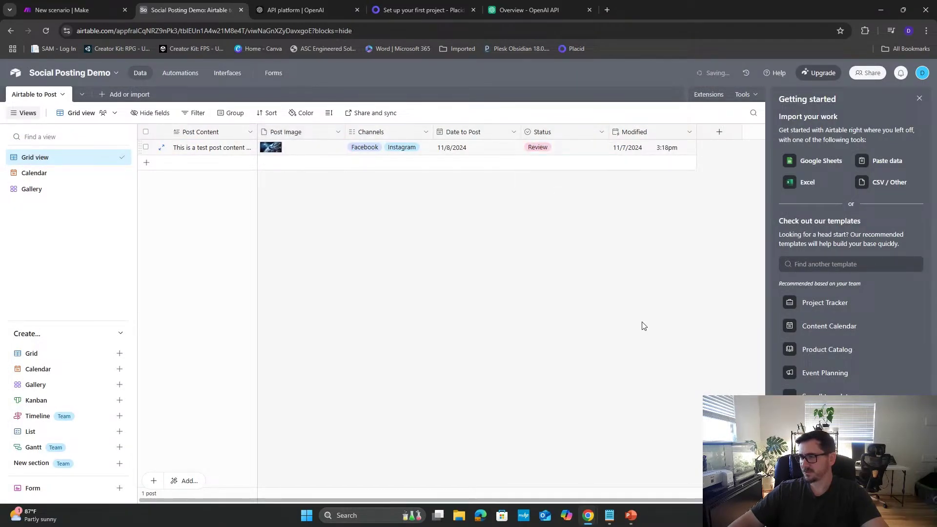
pyautogui.click(566, 149)
pyautogui.click(601, 147)
pyautogui.click(561, 215)
pyautogui.click(545, 313)
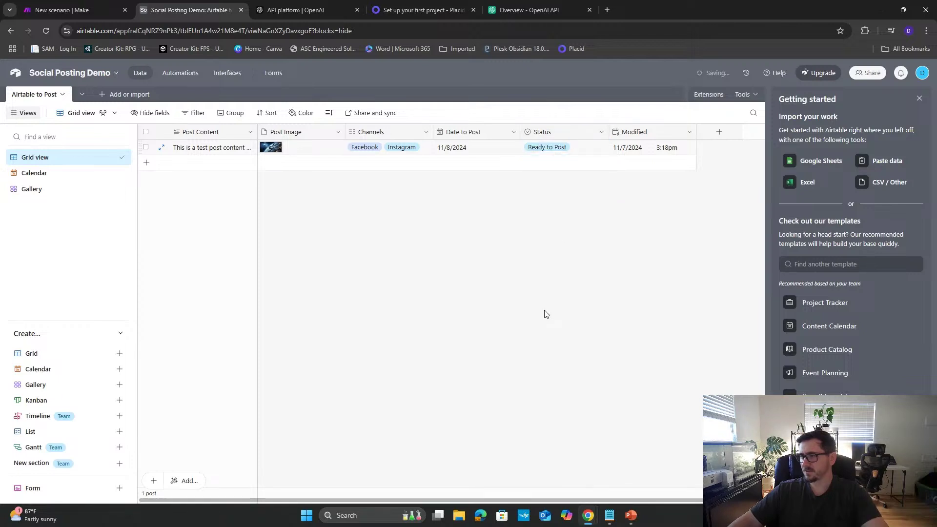
# - Return to Make and run only the Watch Records module against the updated test record
pyautogui.click(73, 10)
pyautogui.rightClick(243, 238)
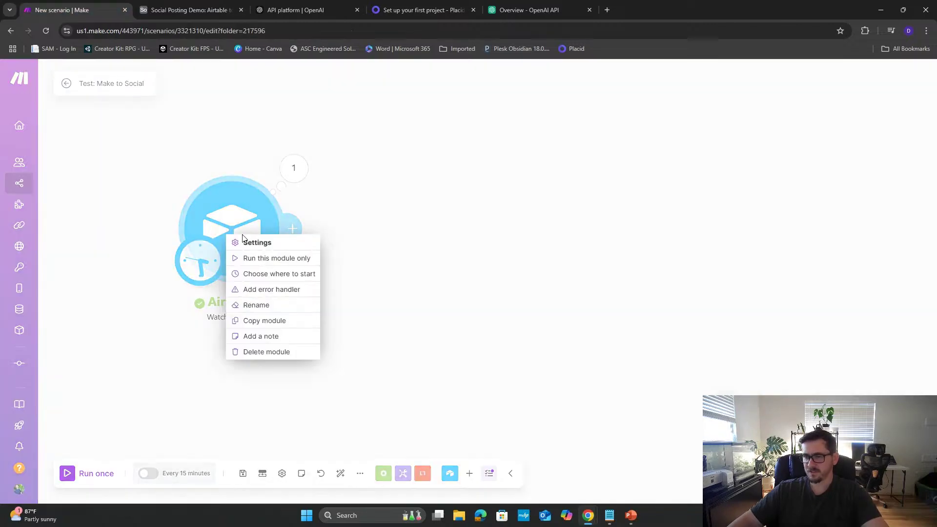
pyautogui.click(268, 259)
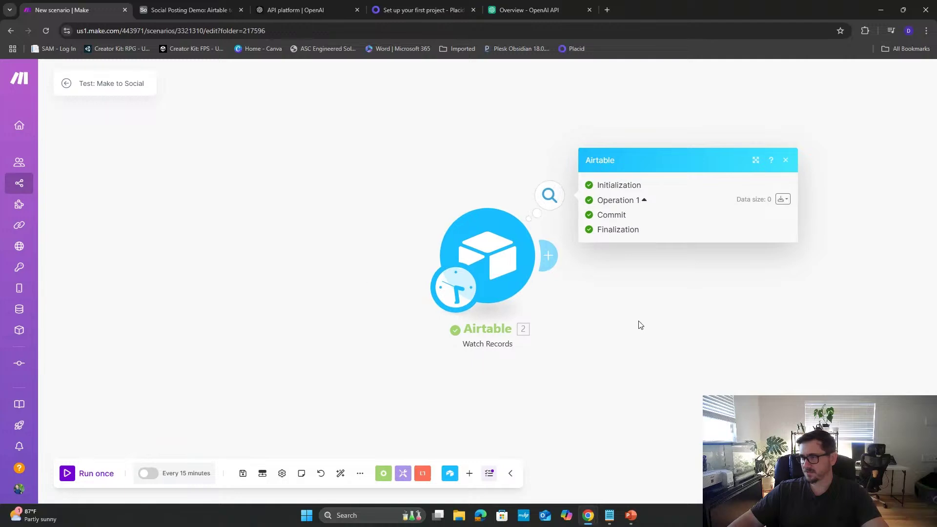
# - Set the Watch Records module's View to Empty, save its settings and run only this module
pyautogui.moveTo(641, 325); pyautogui.dragTo(435, 276)
pyautogui.click(279, 240)
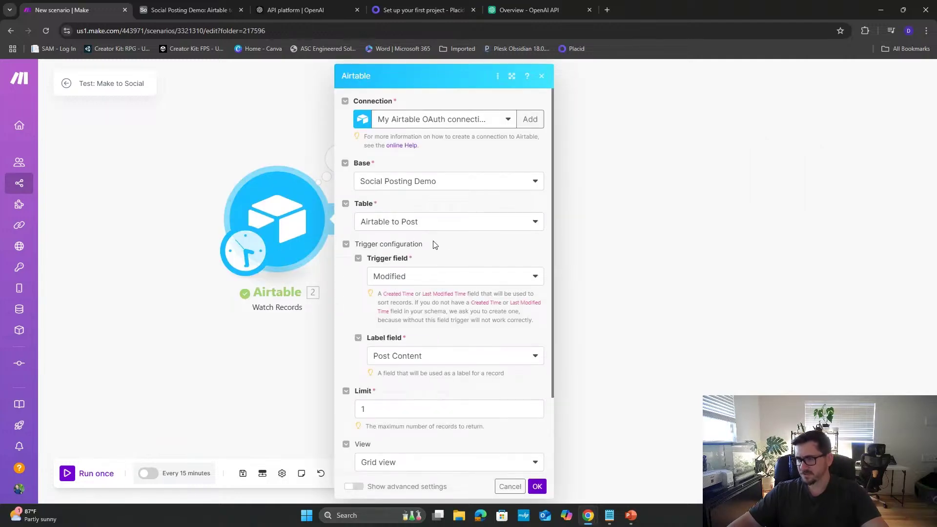
pyautogui.scroll(-2, 452, 288)
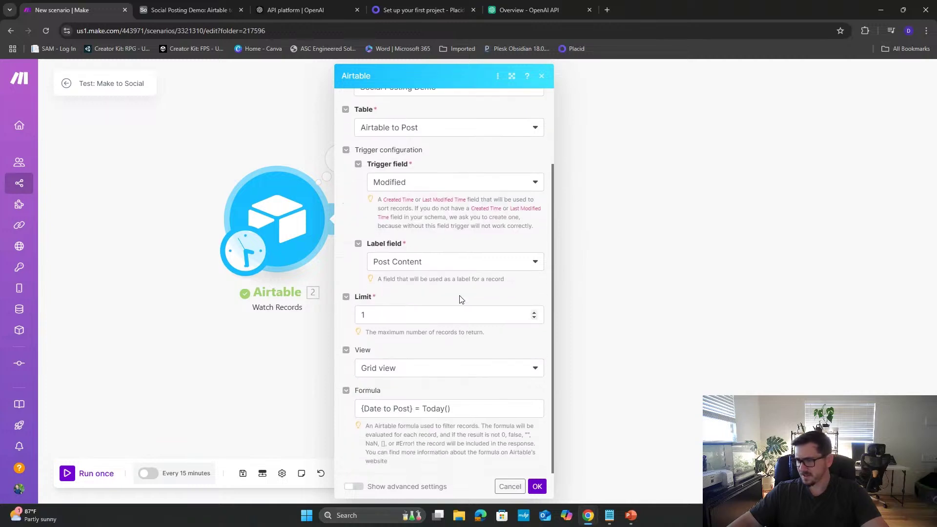
pyautogui.click(476, 371)
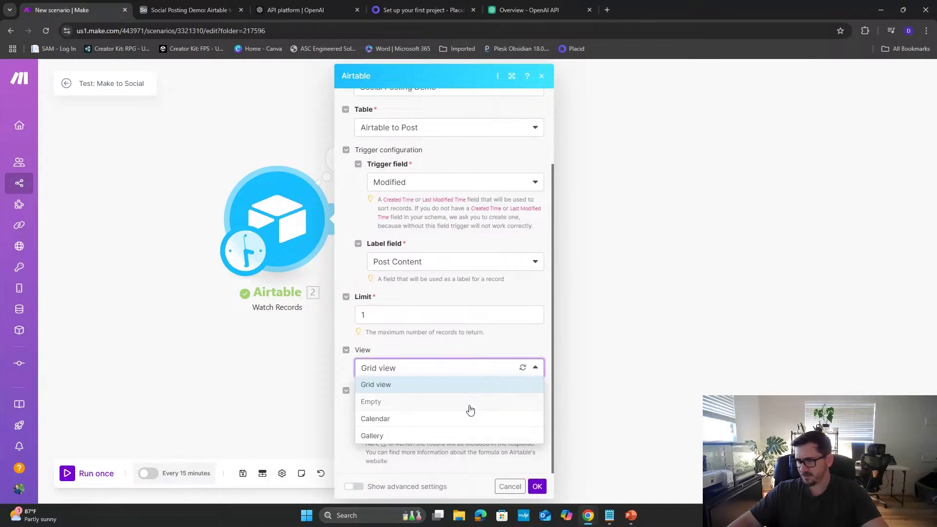
pyautogui.click(470, 403)
pyautogui.click(537, 487)
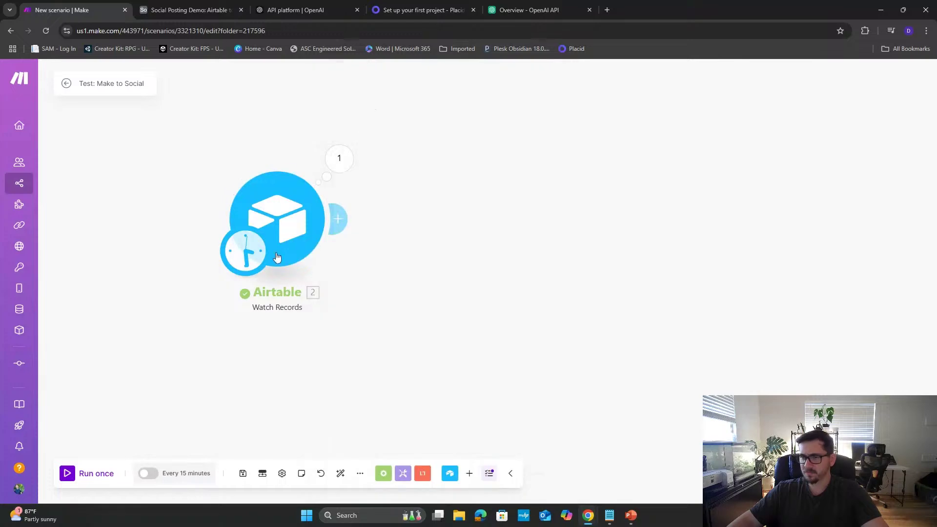
pyautogui.rightClick(273, 218)
pyautogui.click(308, 245)
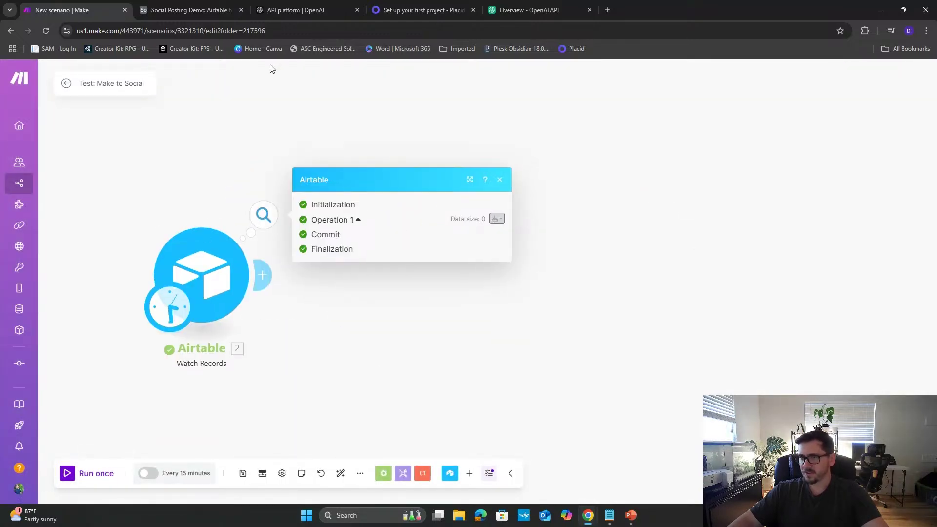
# - Switch to Airtable and duplicate the test post record in the Grid view
pyautogui.click(141, 11)
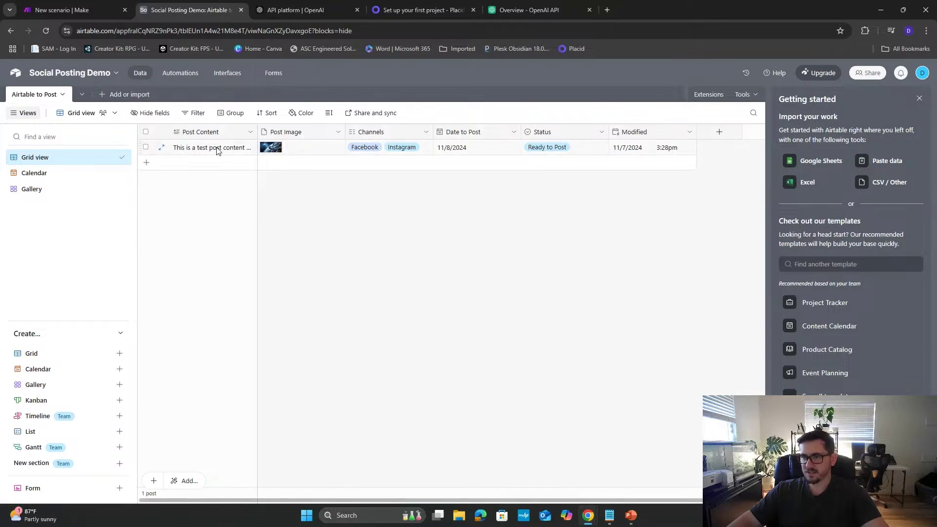
pyautogui.rightClick(177, 150)
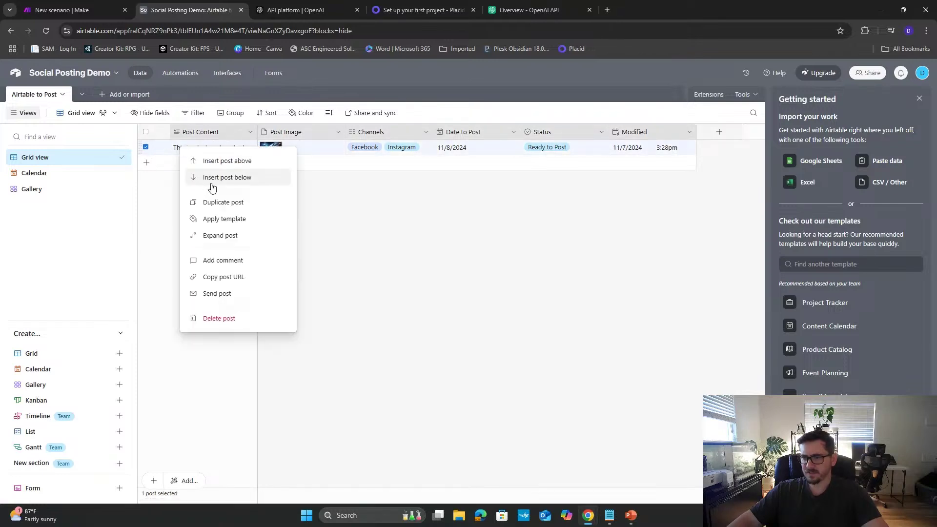
pyautogui.click(213, 203)
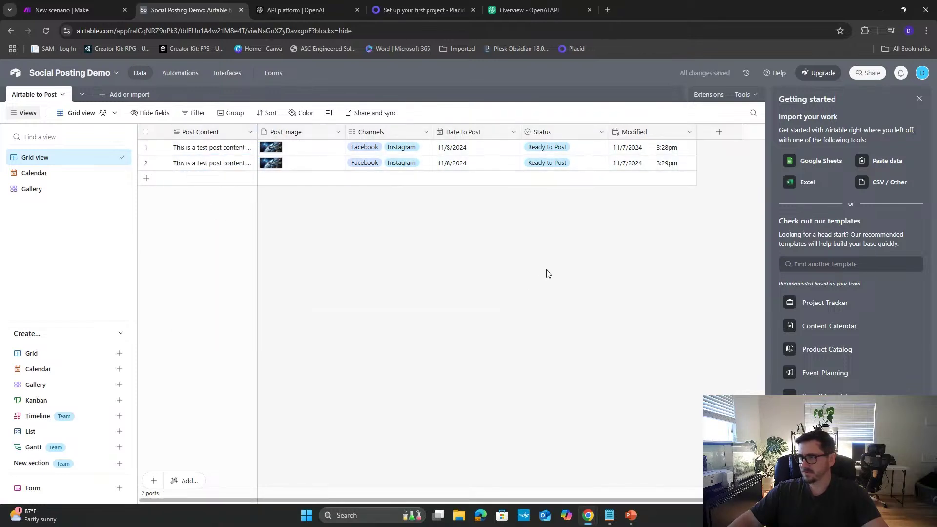
# - Return to Make and run only the Watch Records module to test it with the duplicated record
pyautogui.click(72, 10)
pyautogui.rightClick(234, 255)
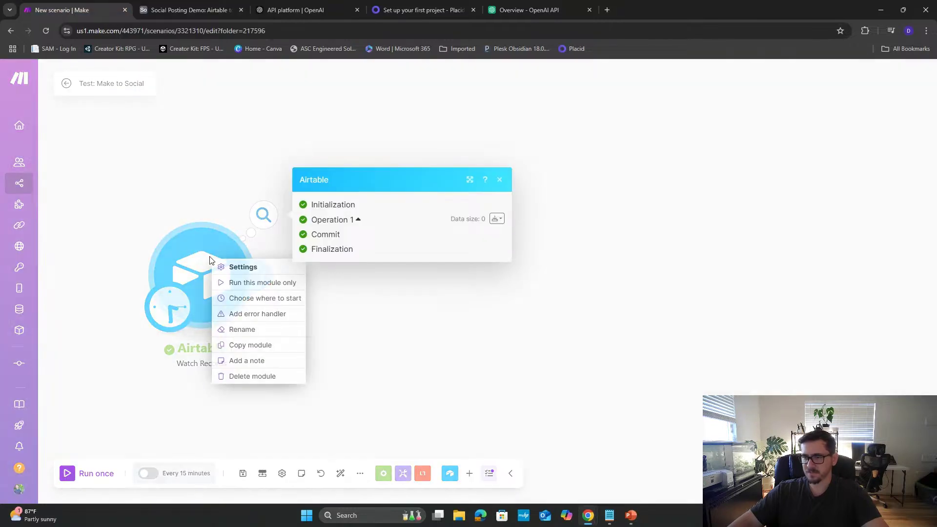
pyautogui.click(244, 281)
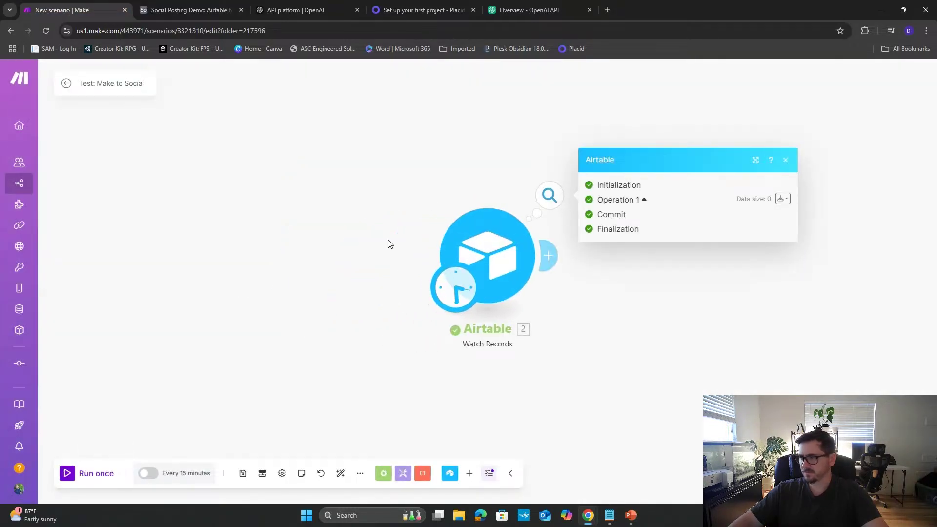
# - Save the scenario, reload the page and run only the Watch Records module once more
pyautogui.click(242, 473)
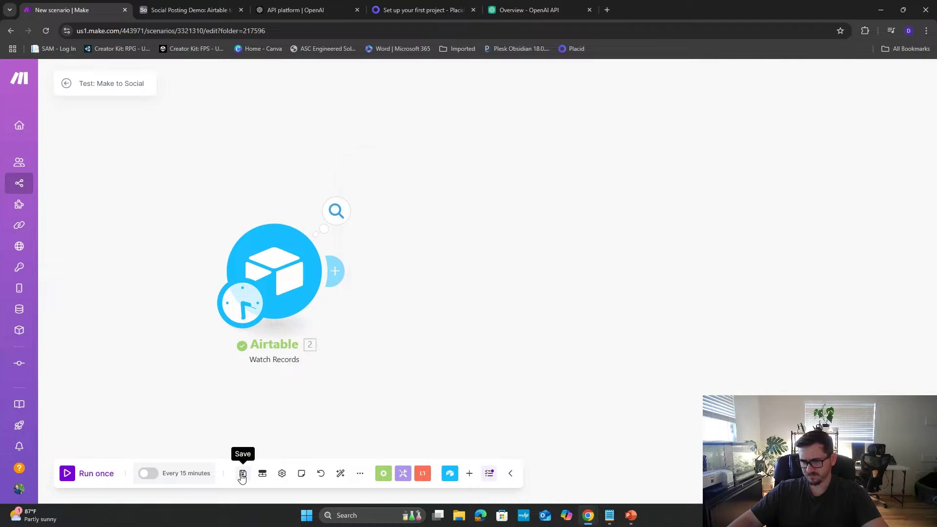
pyautogui.click(44, 31)
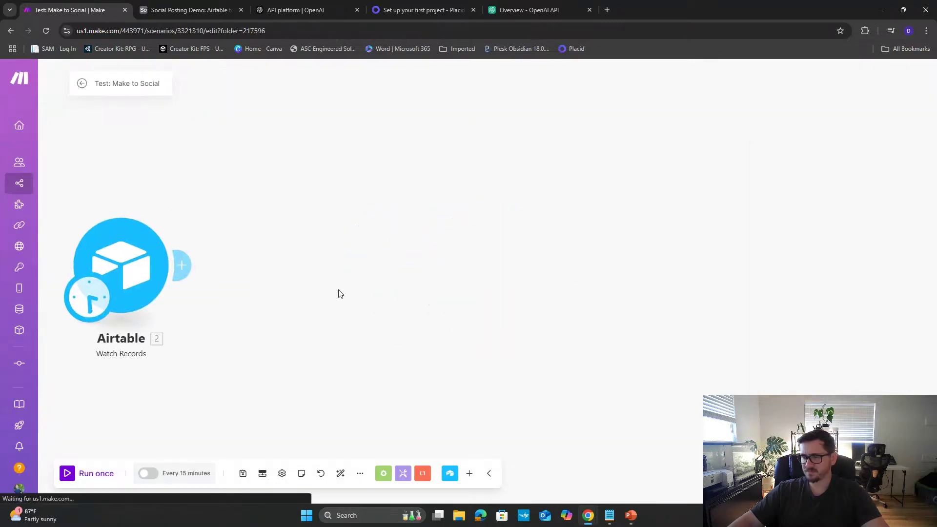
pyautogui.rightClick(298, 263)
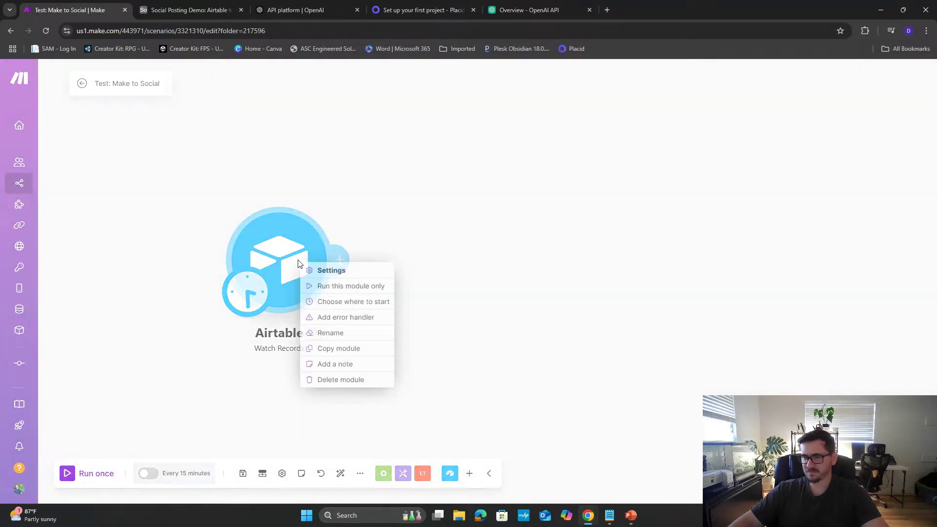
pyautogui.click(335, 285)
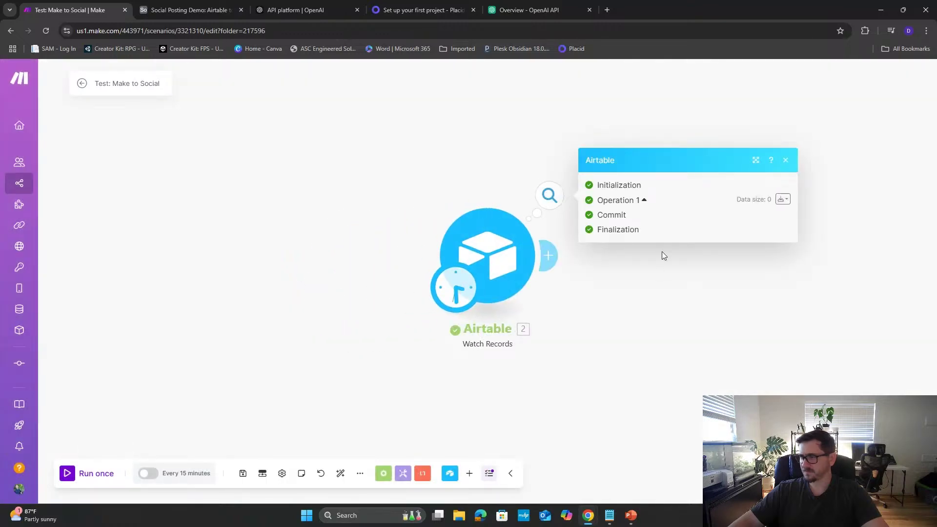
pyautogui.click(643, 200)
# - Open the Watch Records module's settings and review its Base, Table and Trigger field selections
pyautogui.click(477, 277)
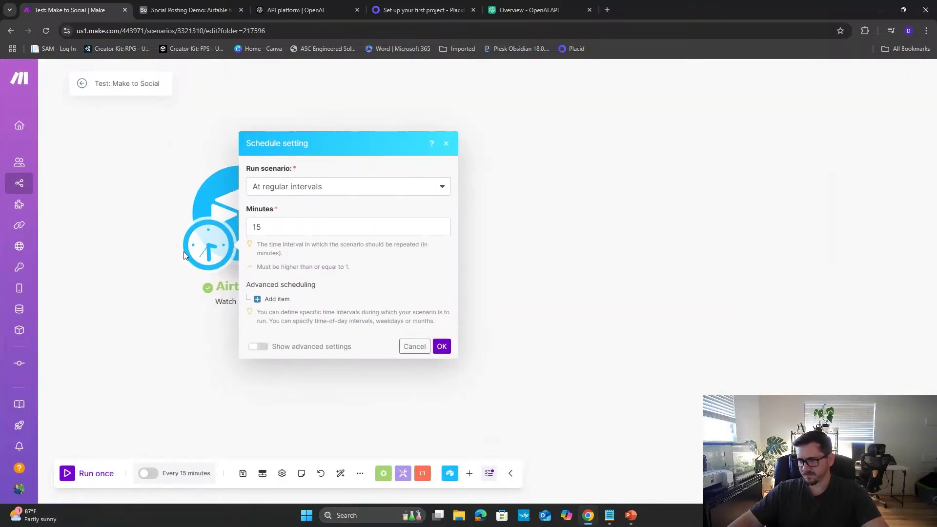
pyautogui.click(225, 201)
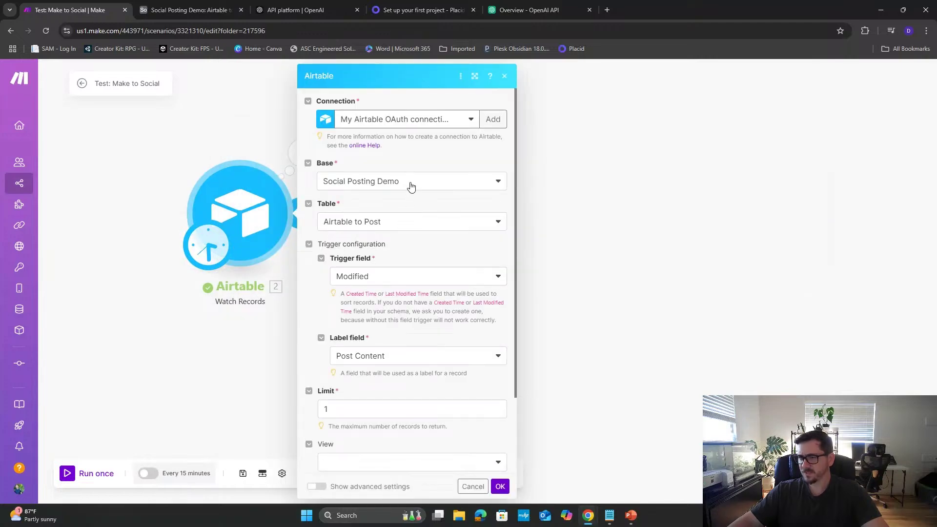
pyautogui.click(410, 186)
pyautogui.click(414, 224)
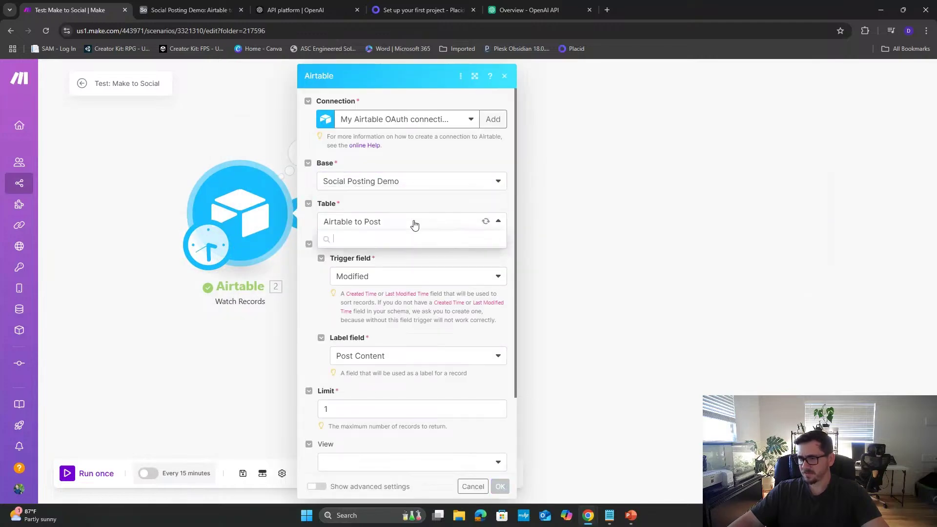
pyautogui.click(418, 260)
pyautogui.click(433, 279)
pyautogui.click(434, 260)
pyautogui.scroll(-2, 416, 387)
# - Change the Label field to Modified, check the Limit and Formula, restore Post Content as the Label field and accept the settings
pyautogui.click(433, 265)
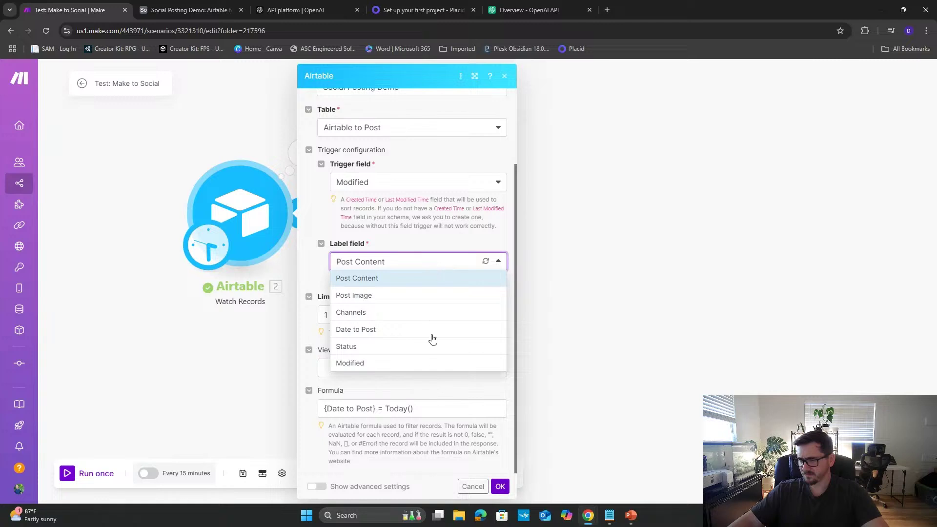
pyautogui.click(428, 368)
pyautogui.click(432, 315)
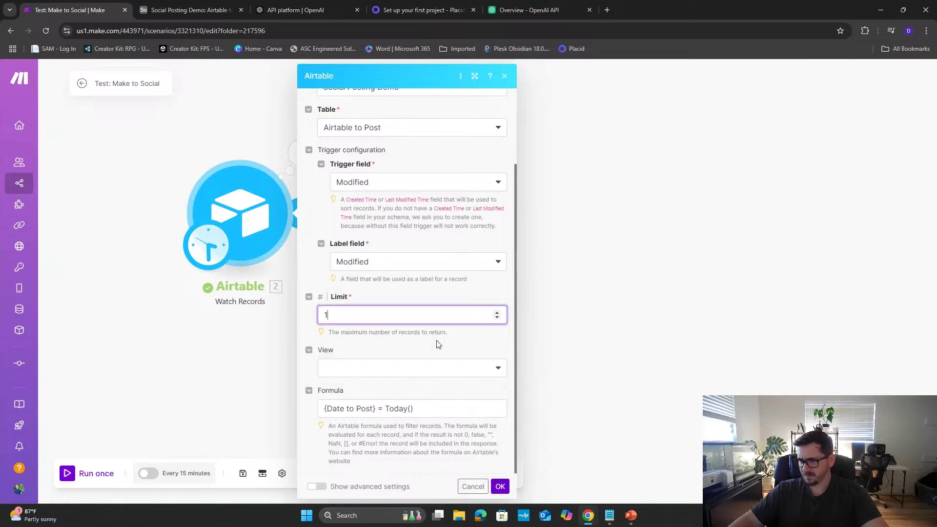
pyautogui.click(428, 412)
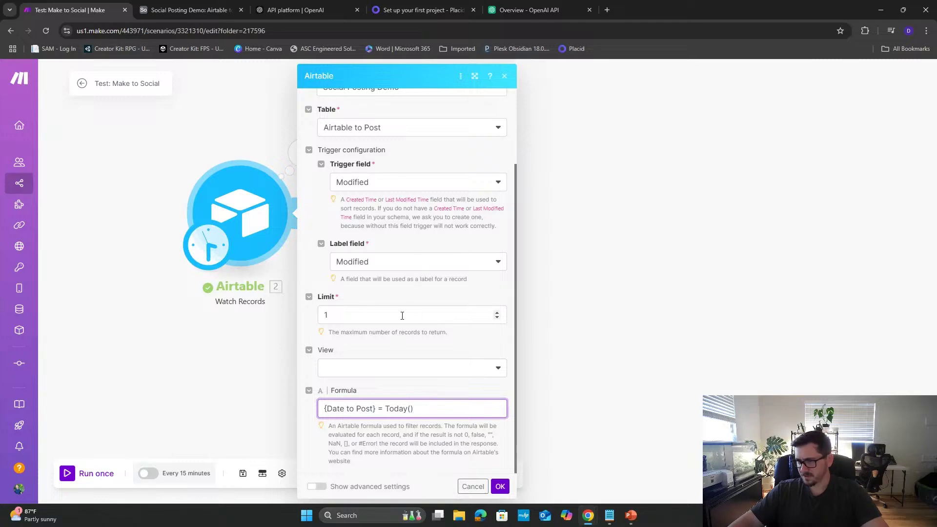
pyautogui.click(420, 263)
pyautogui.click(413, 280)
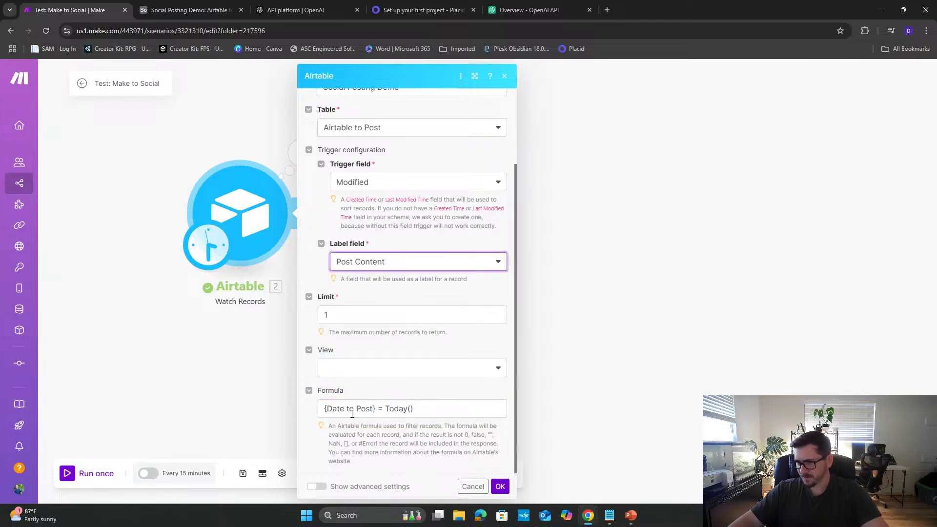
pyautogui.click(498, 486)
# - Switch to Airtable and set the first record's Date to Post to 11/7/2024
pyautogui.click(176, 9)
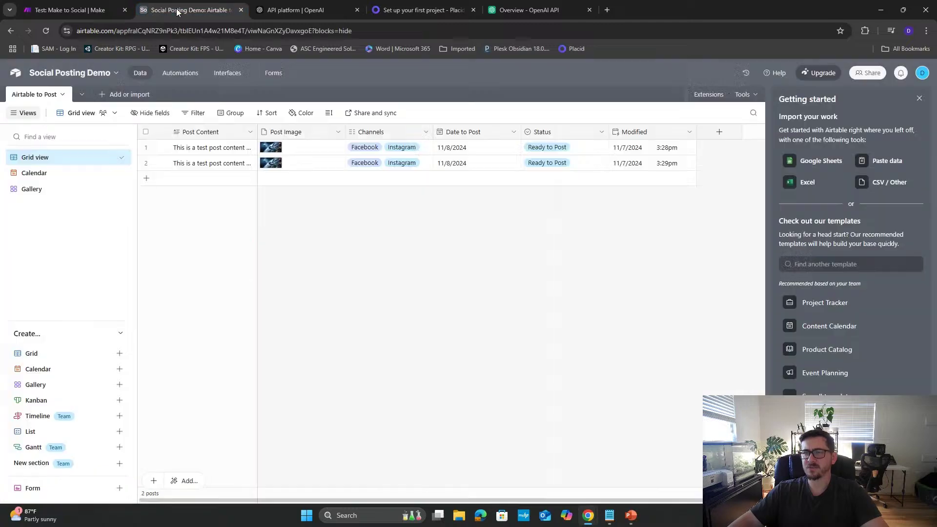
pyautogui.click(473, 149)
pyautogui.click(473, 148)
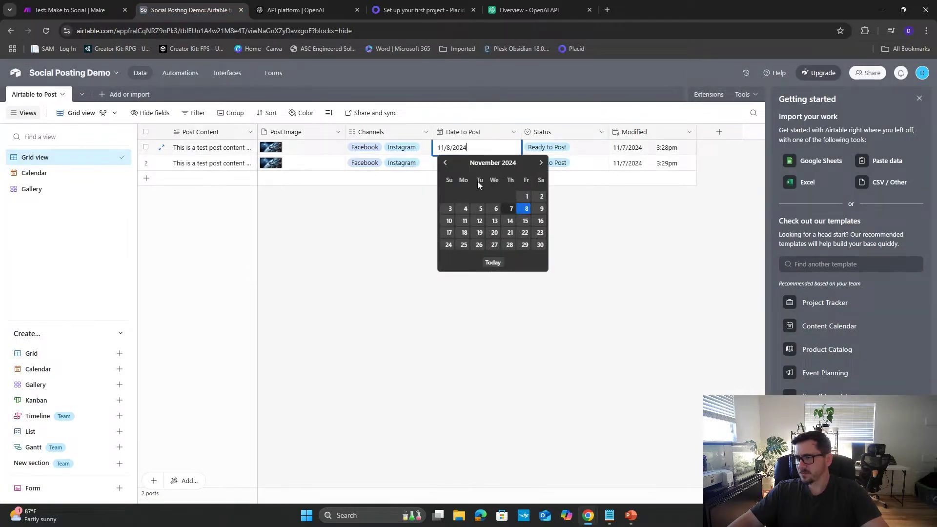
pyautogui.click(505, 210)
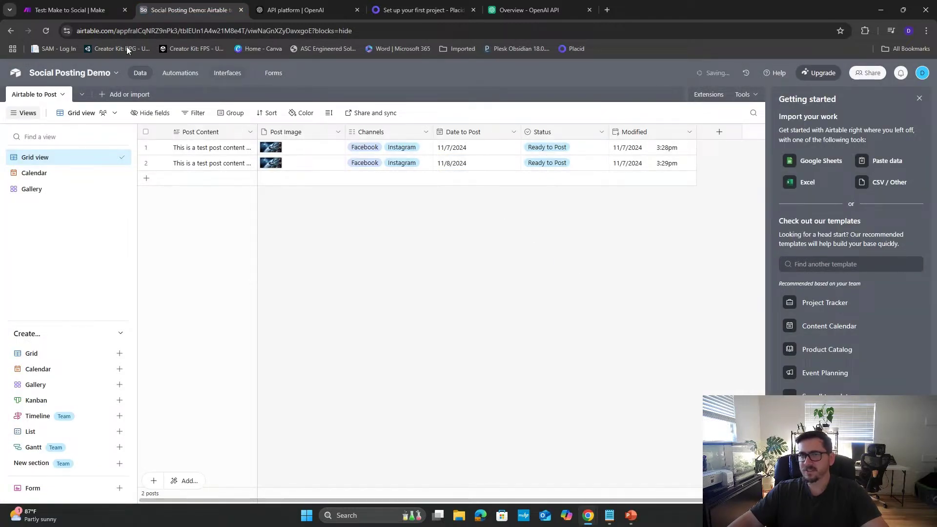
# - Return to Make, run only the Watch Records module and bring its output into view
pyautogui.click(72, 11)
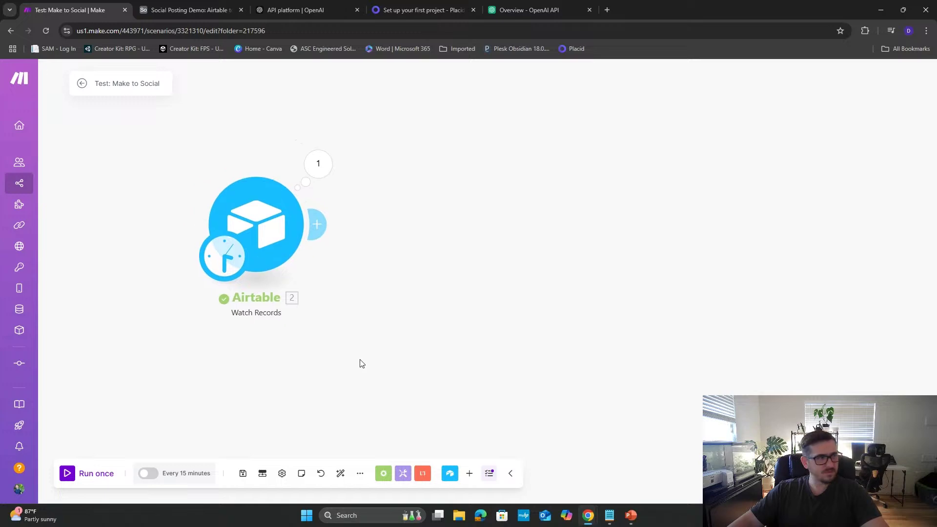
pyautogui.rightClick(285, 243)
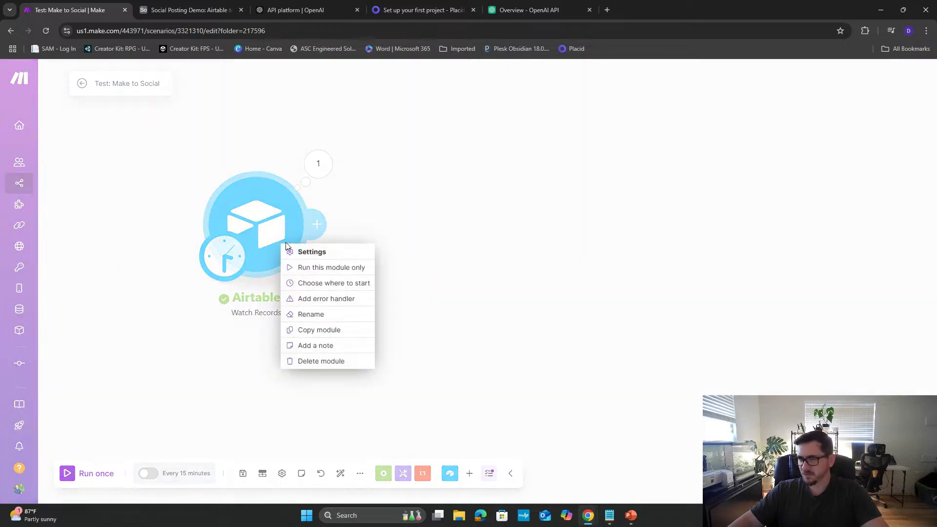
pyautogui.click(324, 268)
pyautogui.moveTo(376, 232); pyautogui.dragTo(157, 257)
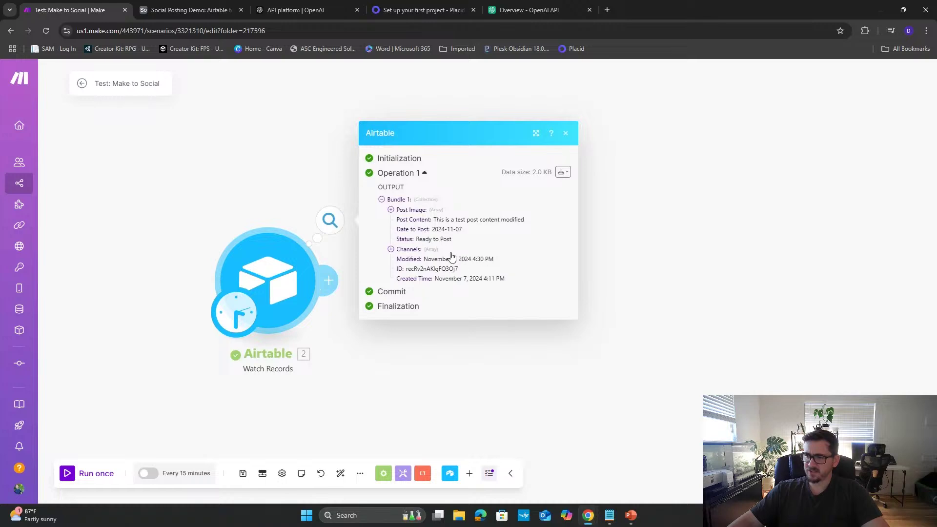
pyautogui.moveTo(457, 262)
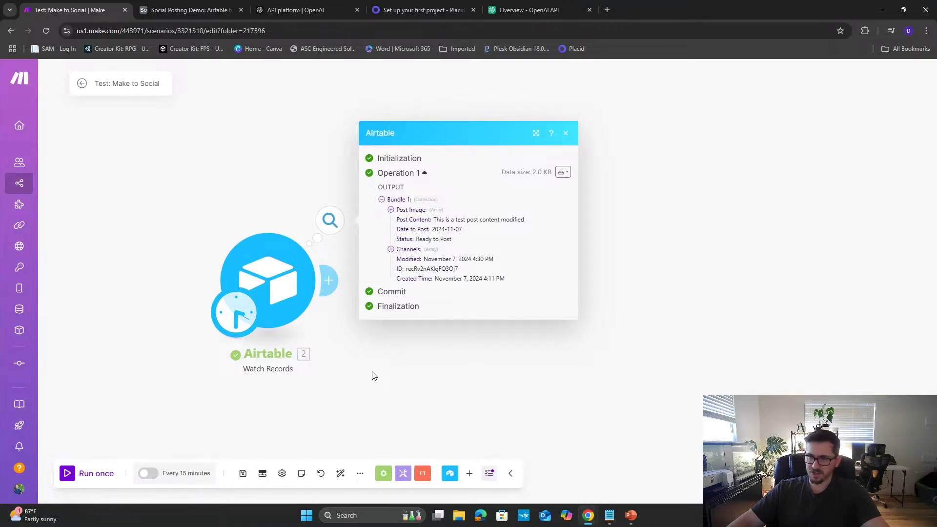
# - Examine the output bundle's fields and the attachment details inside its Post Image array
pyautogui.click(381, 200)
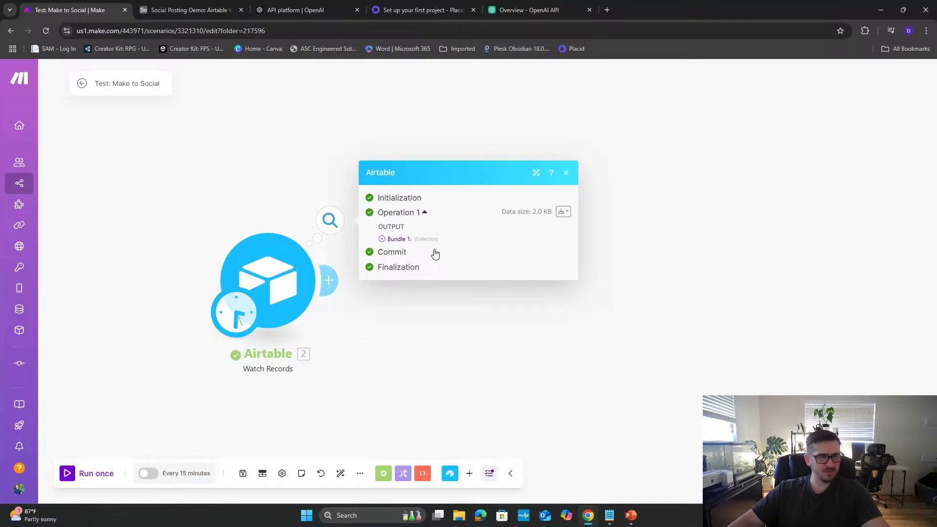
pyautogui.click(381, 240)
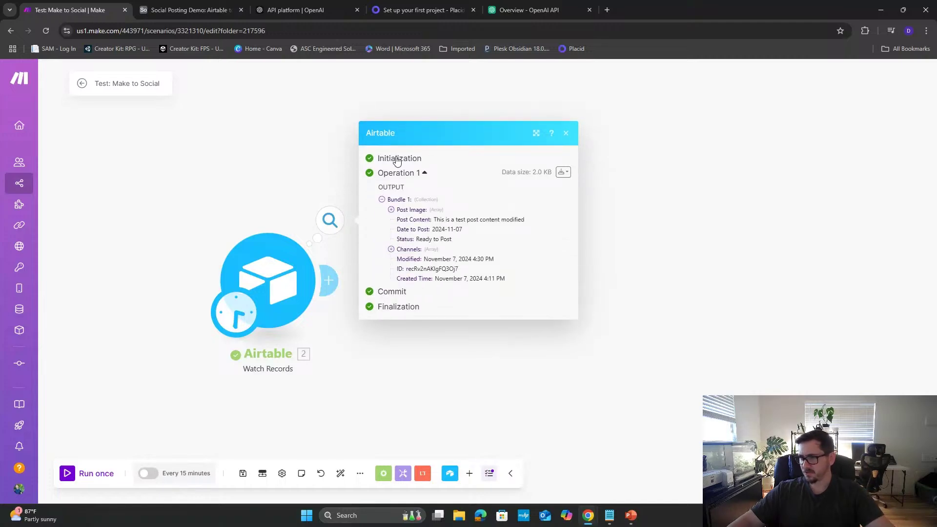
pyautogui.click(391, 209)
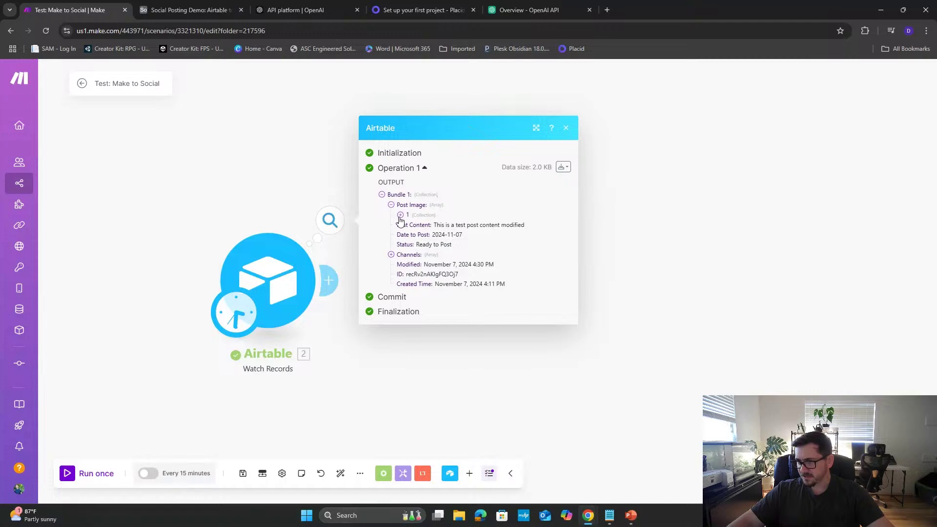
pyautogui.click(400, 214)
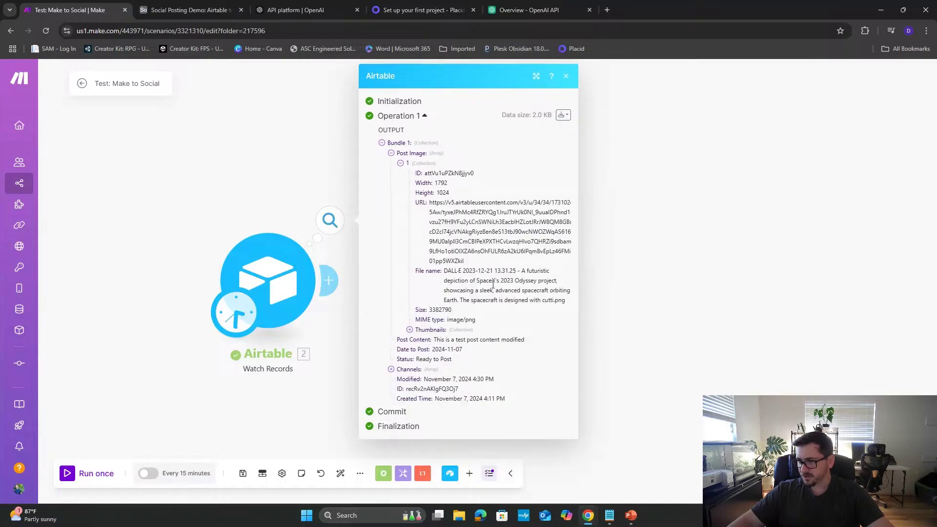
pyautogui.click(400, 163)
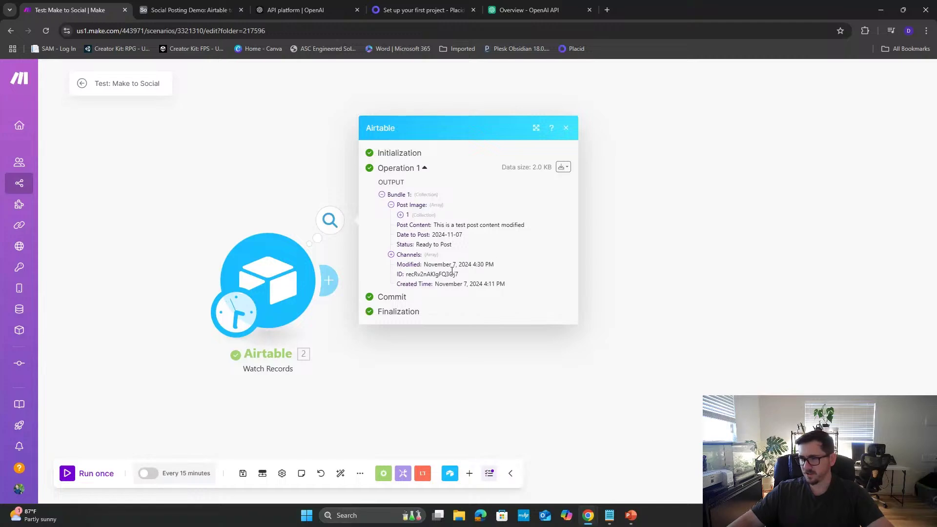
# - Close the run output and add a Flow Control Router after the Airtable Watch Records module
pyautogui.click(653, 296)
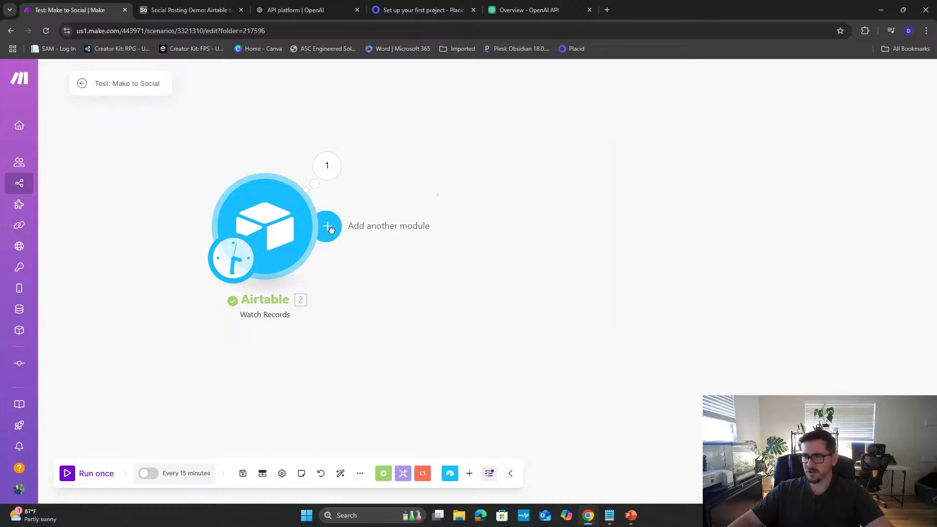
pyautogui.click(330, 229)
pyautogui.moveTo(390, 295); pyautogui.dragTo(294, 318)
pyautogui.click(286, 344)
pyautogui.click(234, 263)
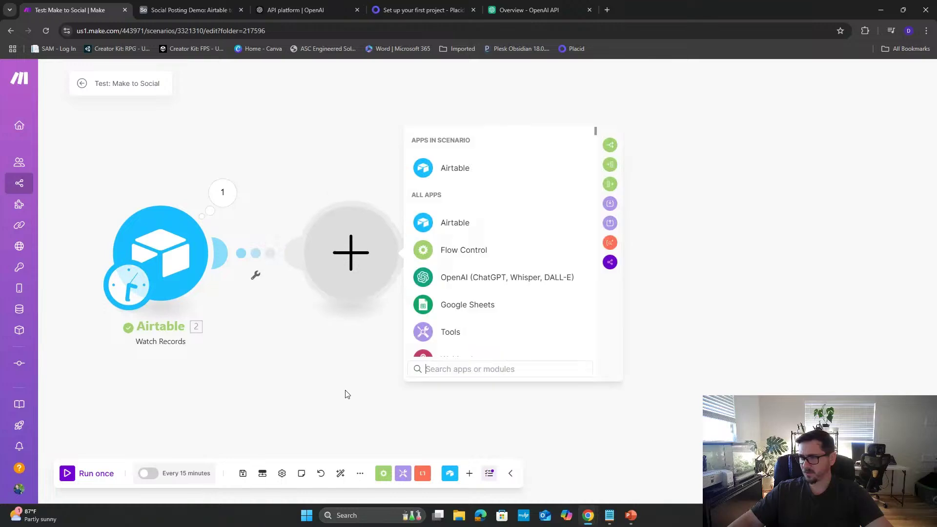
pyautogui.moveTo(345, 394); pyautogui.dragTo(383, 350)
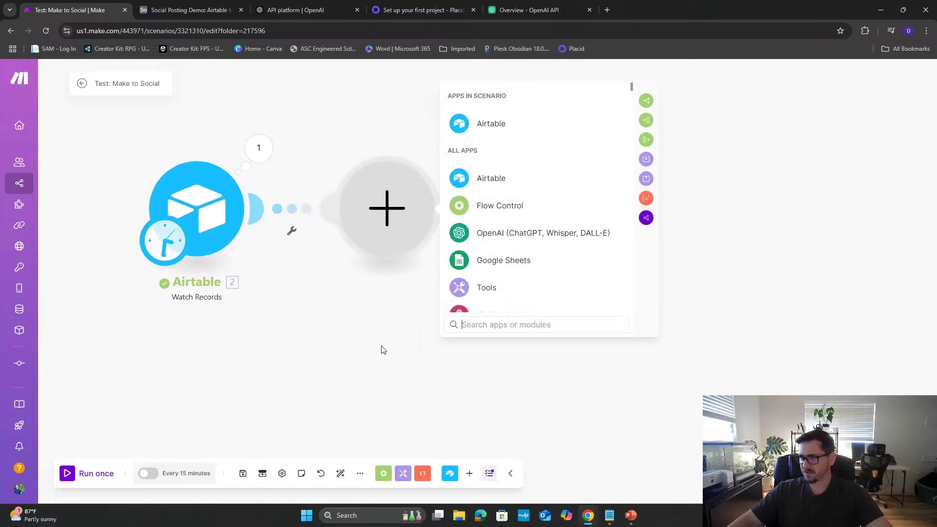
pyautogui.click(477, 212)
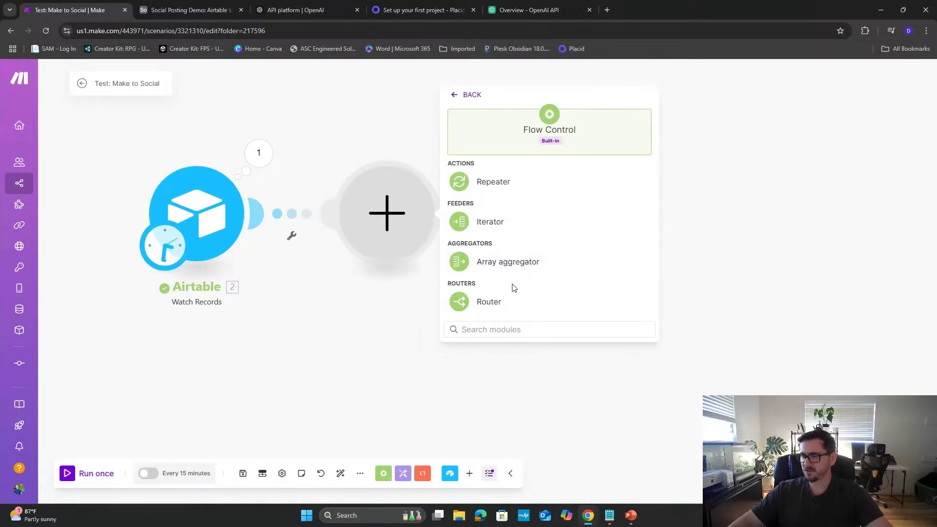
pyautogui.click(499, 304)
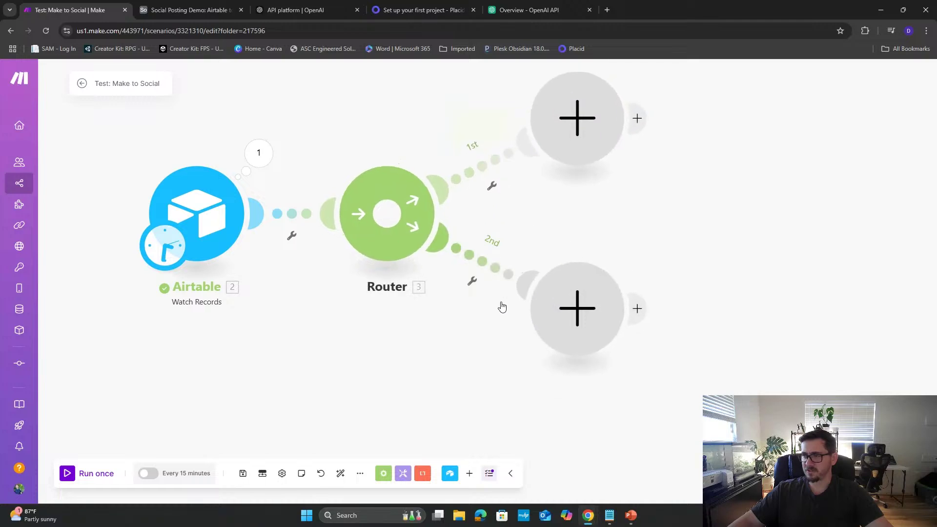
pyautogui.moveTo(468, 310); pyautogui.dragTo(433, 367)
pyautogui.scroll(-2, 759, 312)
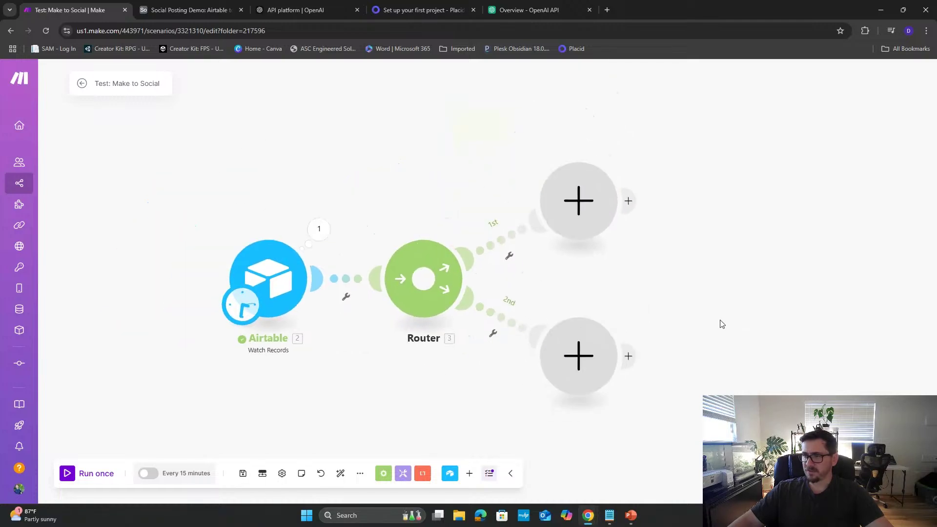
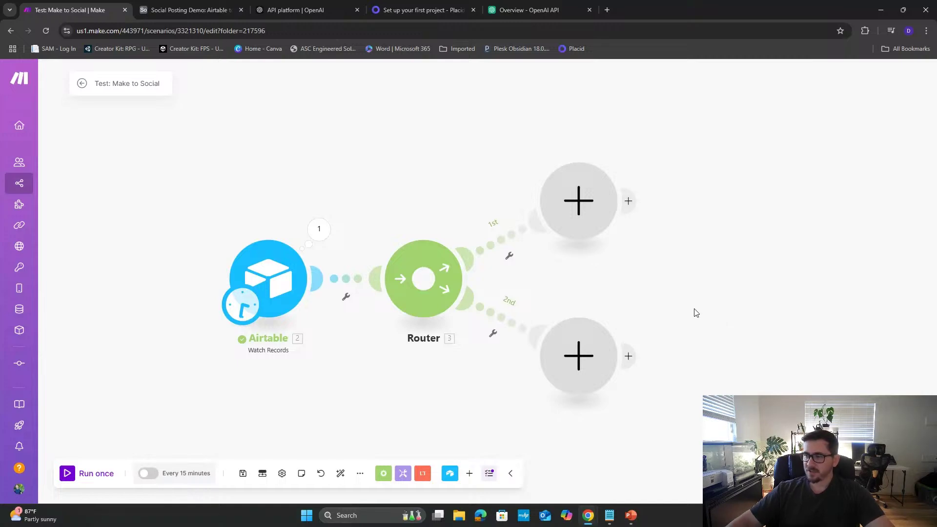
# - Add a Facebook Pages Create a Post module to the router's first route and check its Page choices
pyautogui.moveTo(800, 256); pyautogui.dragTo(770, 213)
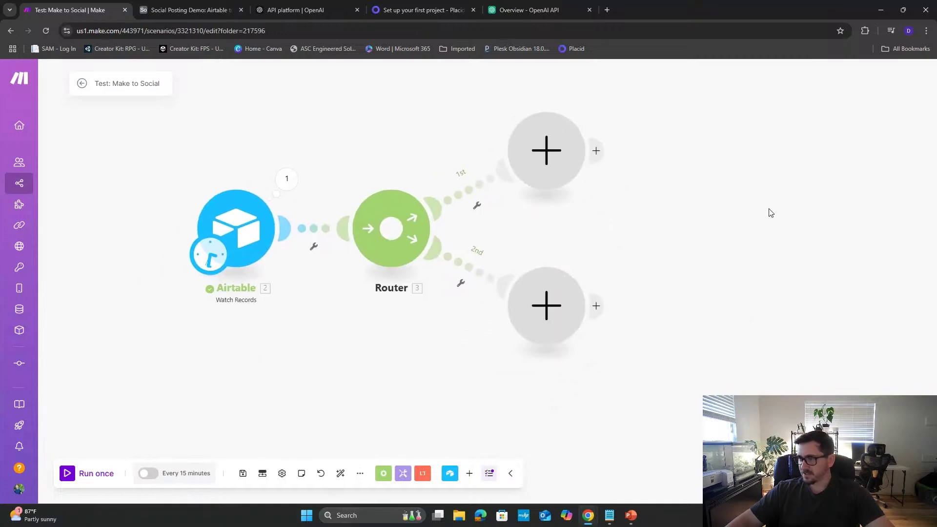
pyautogui.click(566, 151)
pyautogui.click(646, 310)
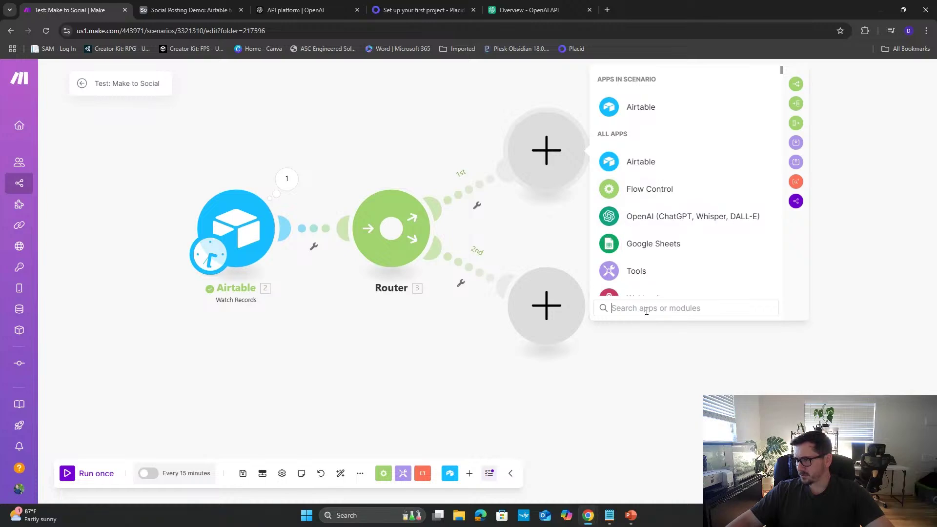
pyautogui.write('face')
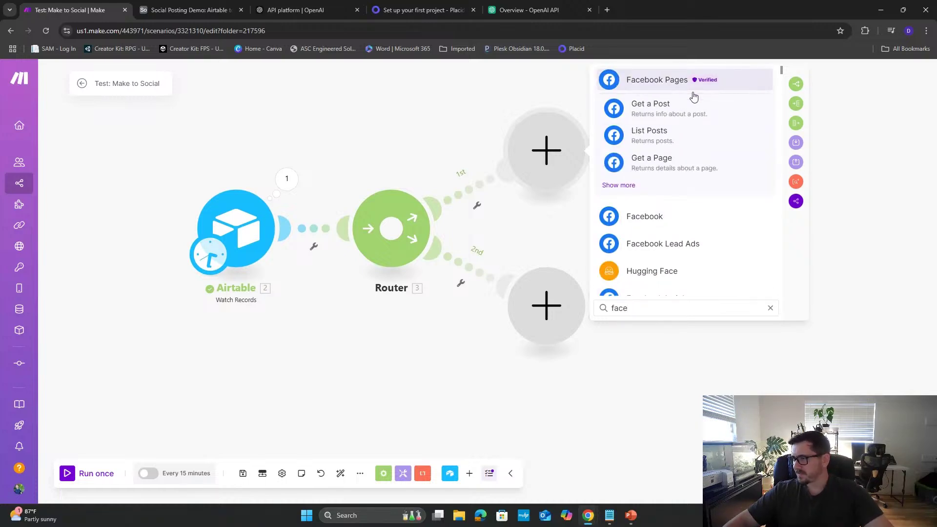
pyautogui.click(658, 82)
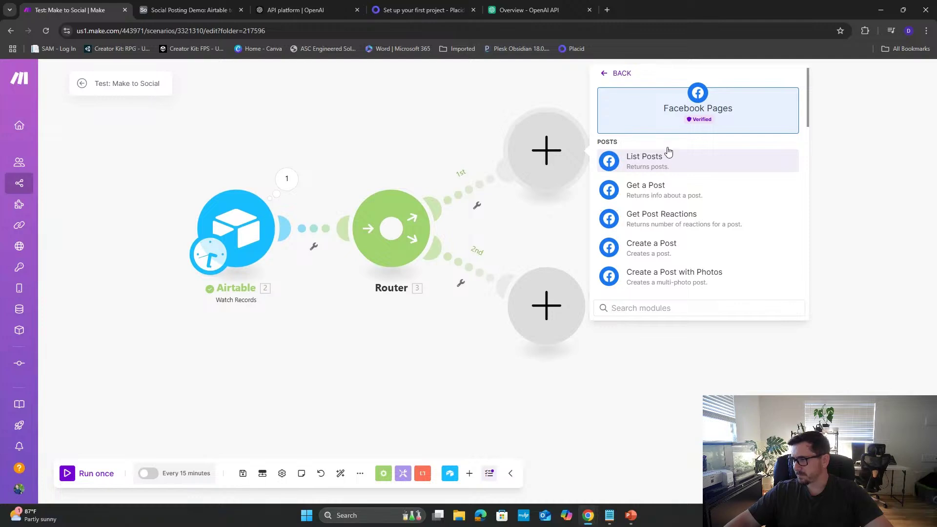
pyautogui.click(676, 255)
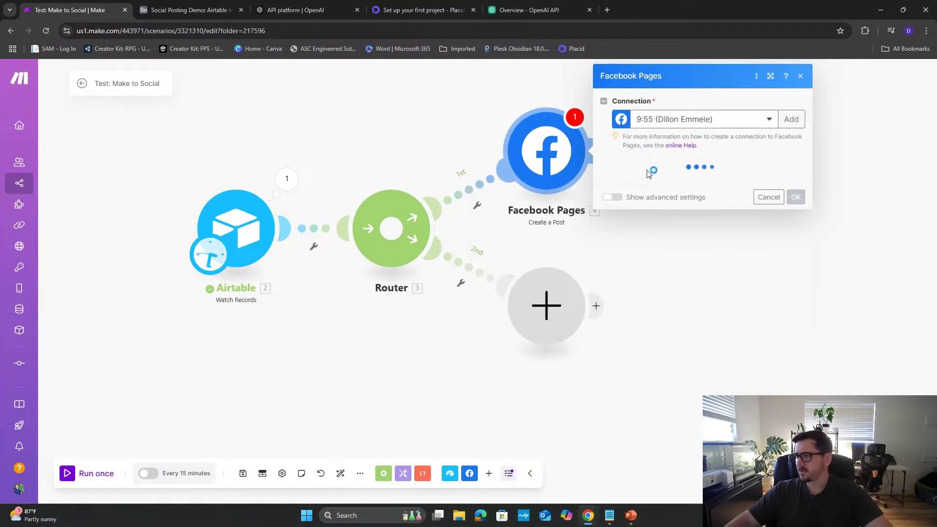
pyautogui.click(711, 190)
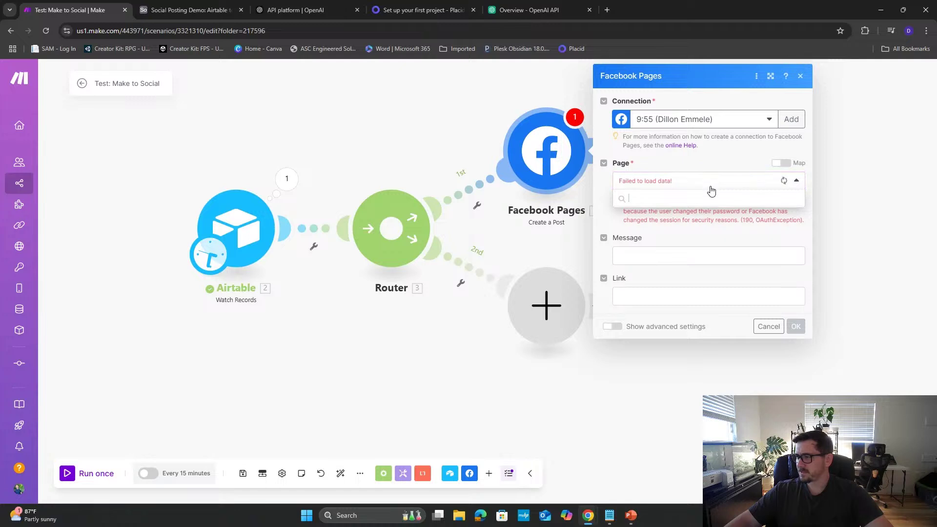
pyautogui.click(710, 190)
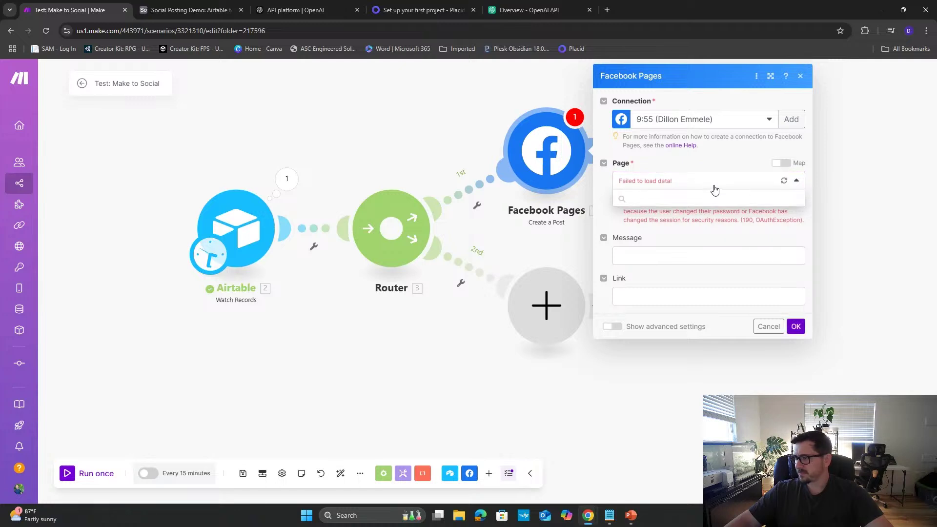
# - Create a new Facebook connection named Demo connection and choose Astra Poster as the page
pyautogui.click(791, 120)
pyautogui.tripleClick(696, 120)
pyautogui.write('De')
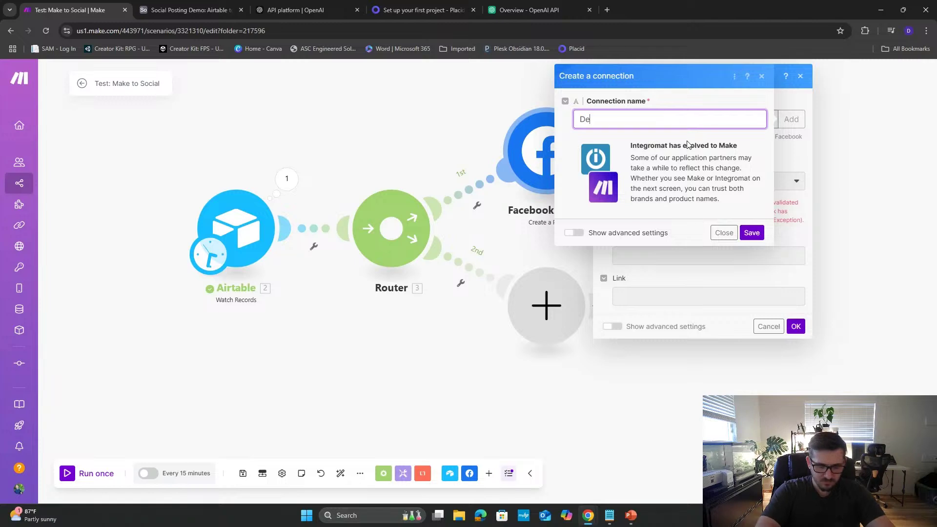
pyautogui.write('mo connection')
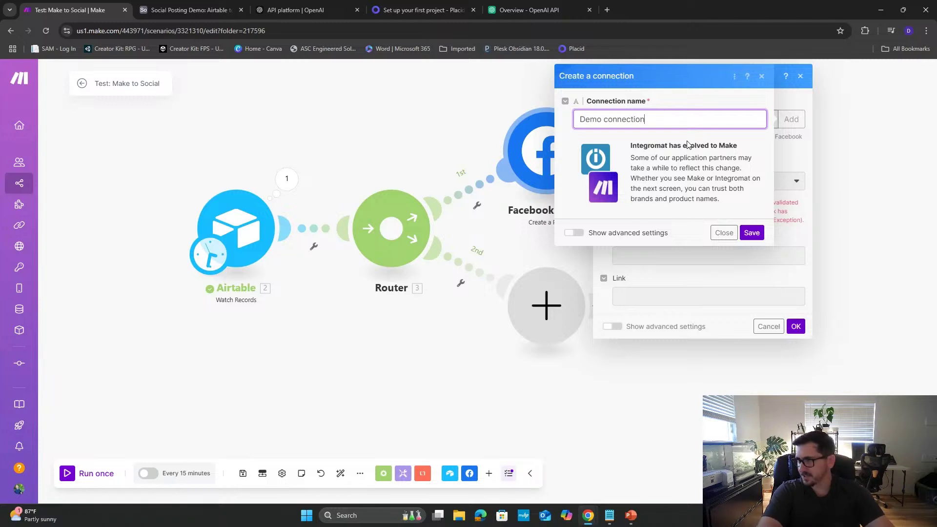
pyautogui.click(752, 236)
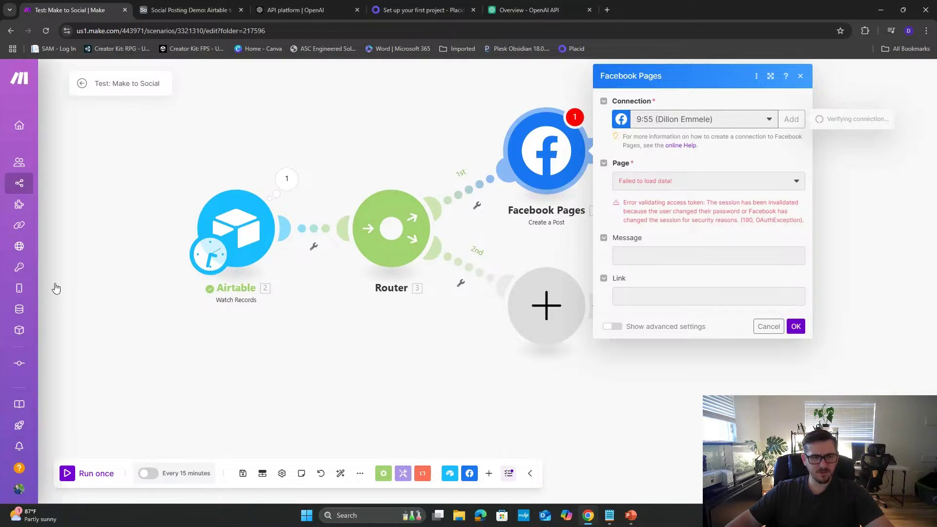
pyautogui.moveTo(88, 271)
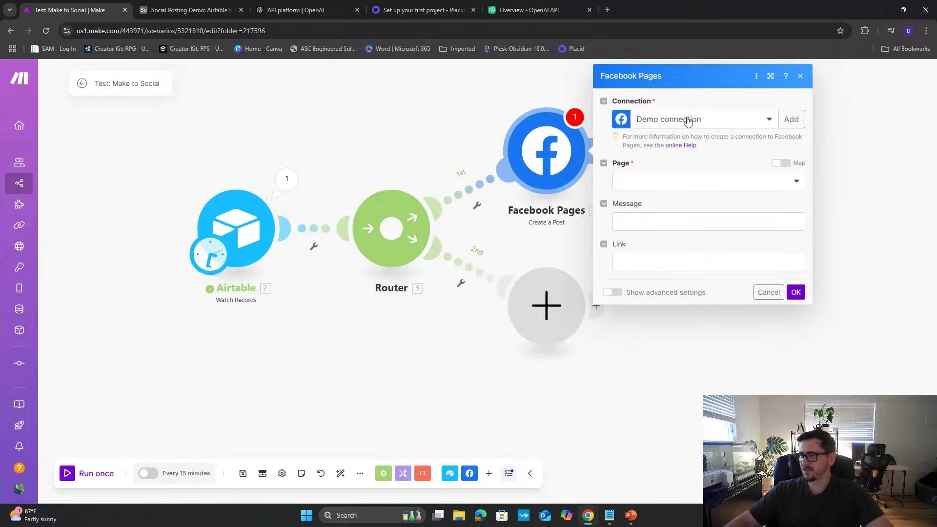
pyautogui.click(731, 188)
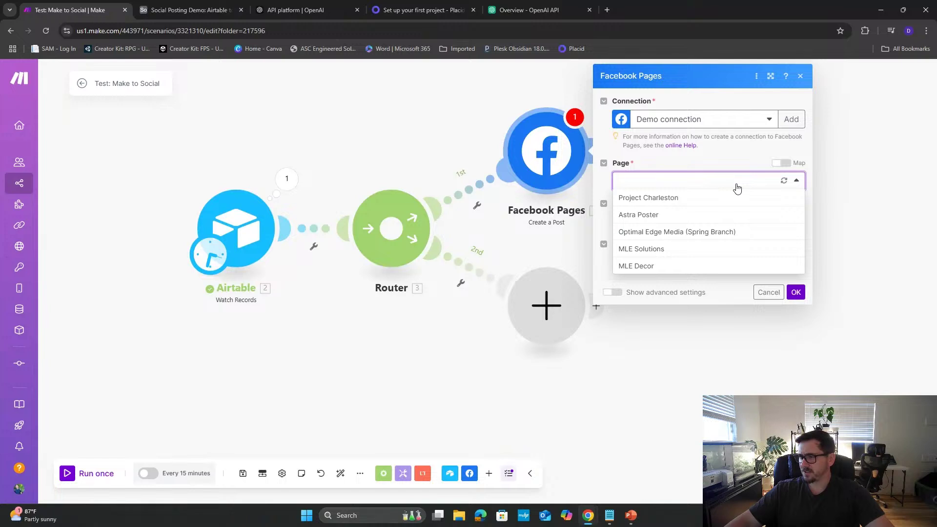
pyautogui.click(687, 216)
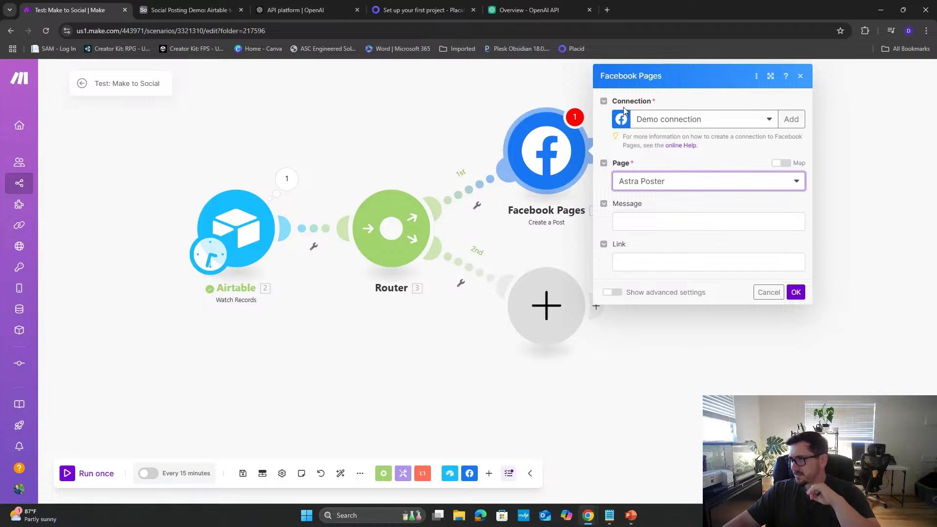
# - Replace the Create a Post module on the router with a Facebook Pages Create a Post with Photos module
pyautogui.click(801, 76)
pyautogui.rightClick(540, 164)
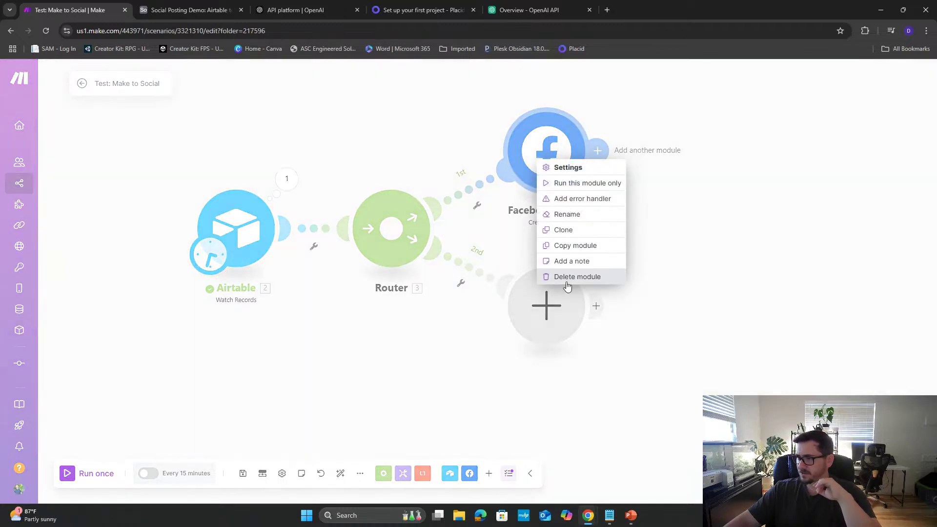
pyautogui.click(567, 281)
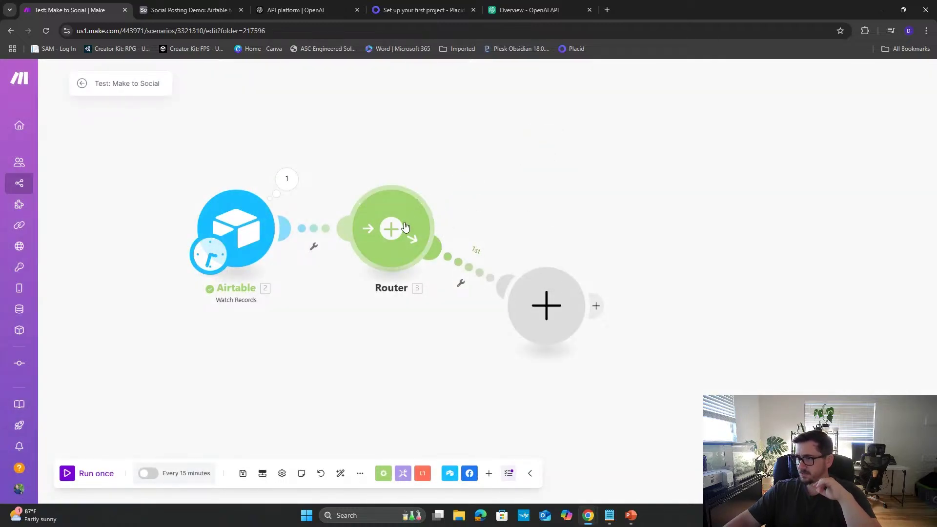
pyautogui.click(542, 172)
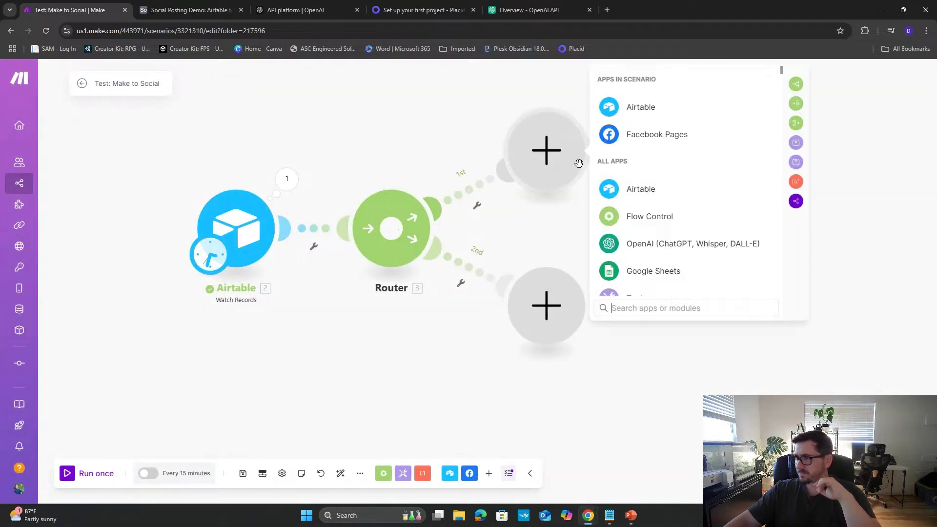
pyautogui.click(658, 142)
pyautogui.scroll(-3, 684, 272)
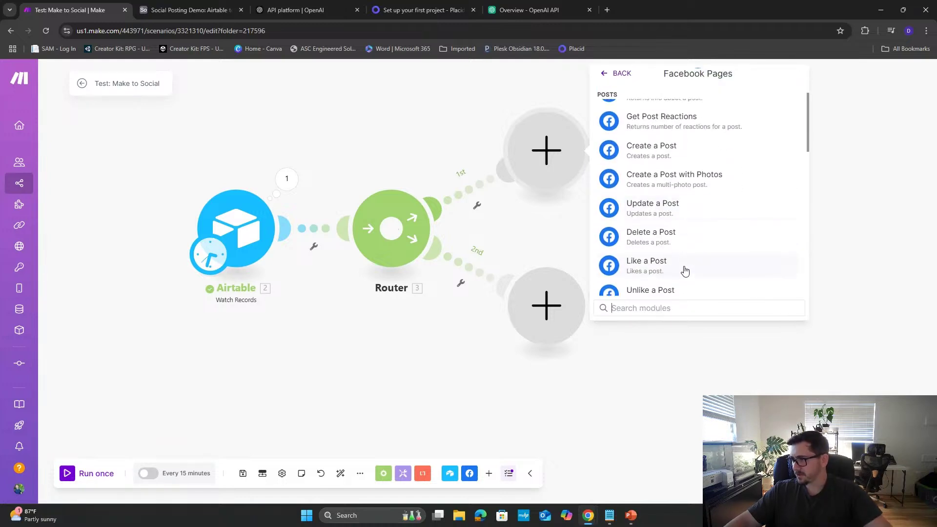
pyautogui.click(666, 187)
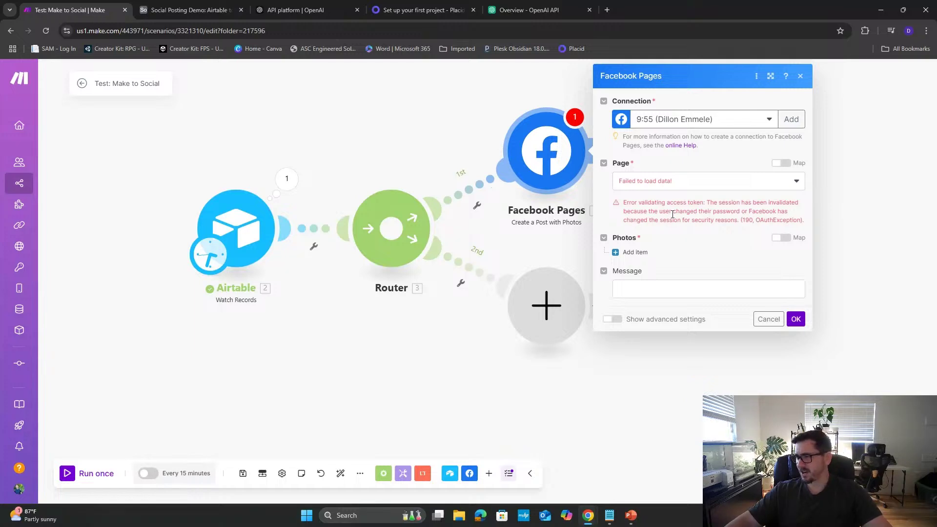
# - Switch the photo post module's connection to Demo connection and set its Page to Astra Poster
pyautogui.click(644, 183)
pyautogui.click(753, 119)
pyautogui.click(682, 155)
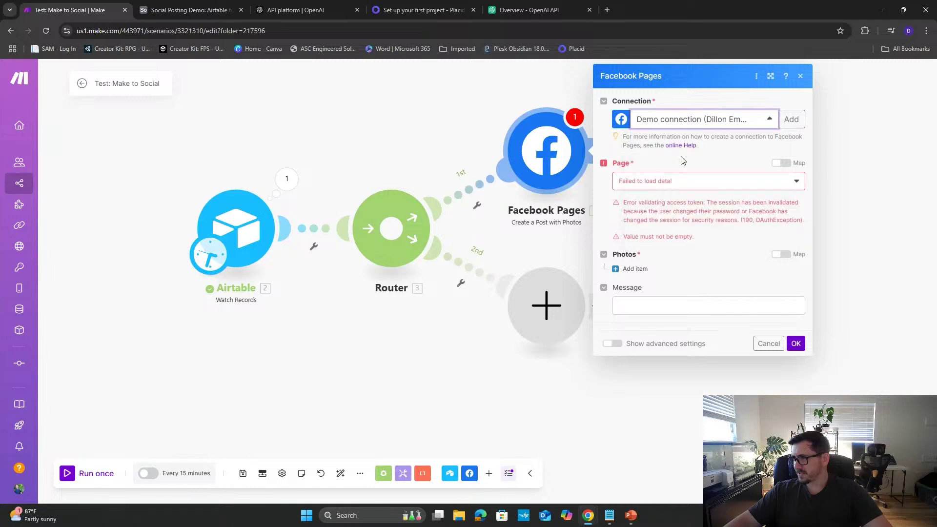
pyautogui.click(702, 180)
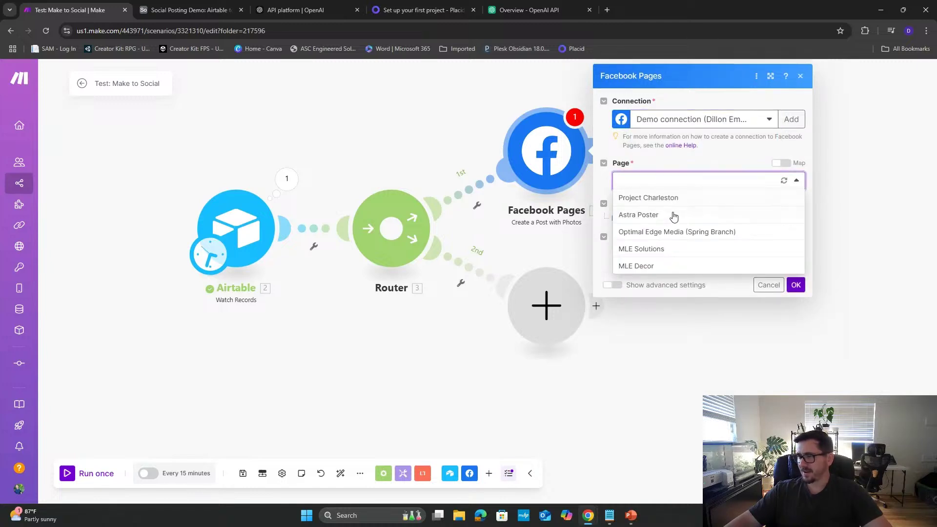
pyautogui.click(647, 214)
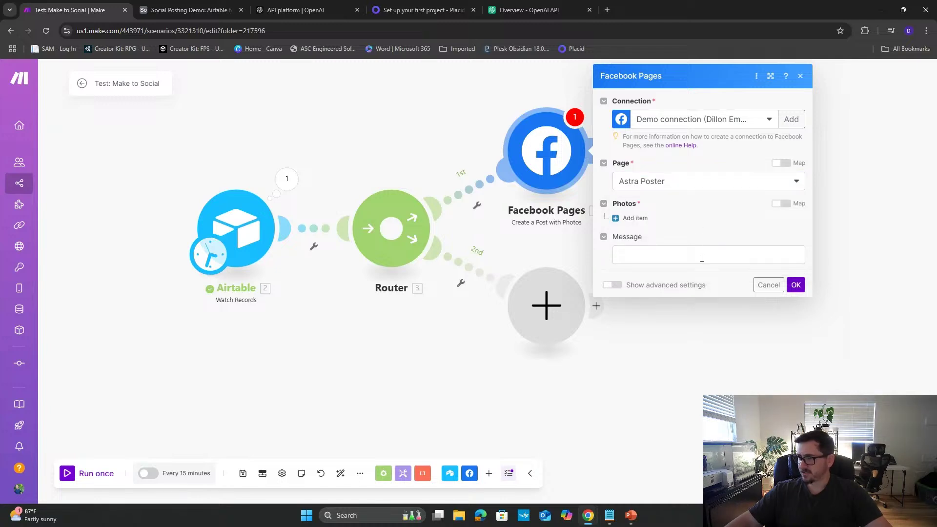
# - Add a photo item with a mapped file, using Post Image File name as File name and Post Image URL as Data, and accept the settings
pyautogui.click(633, 218)
pyautogui.scroll(-1, 701, 337)
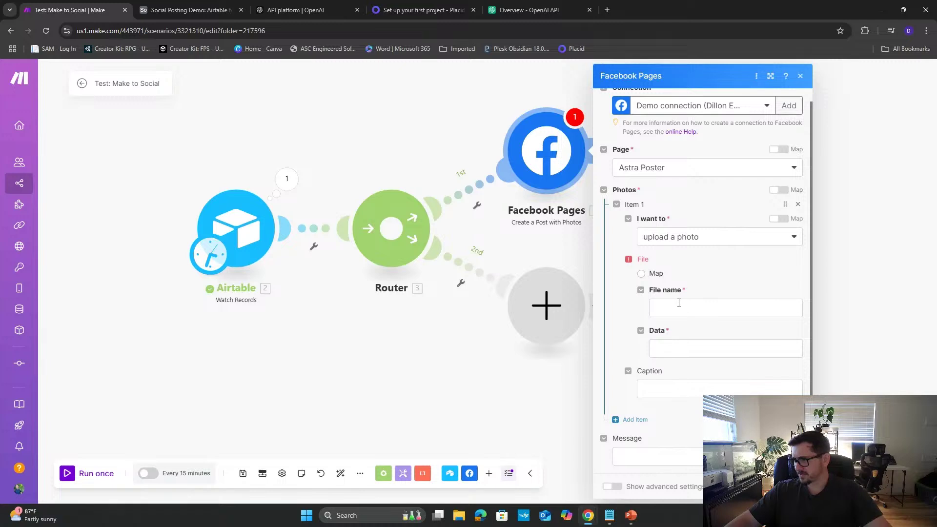
pyautogui.click(641, 274)
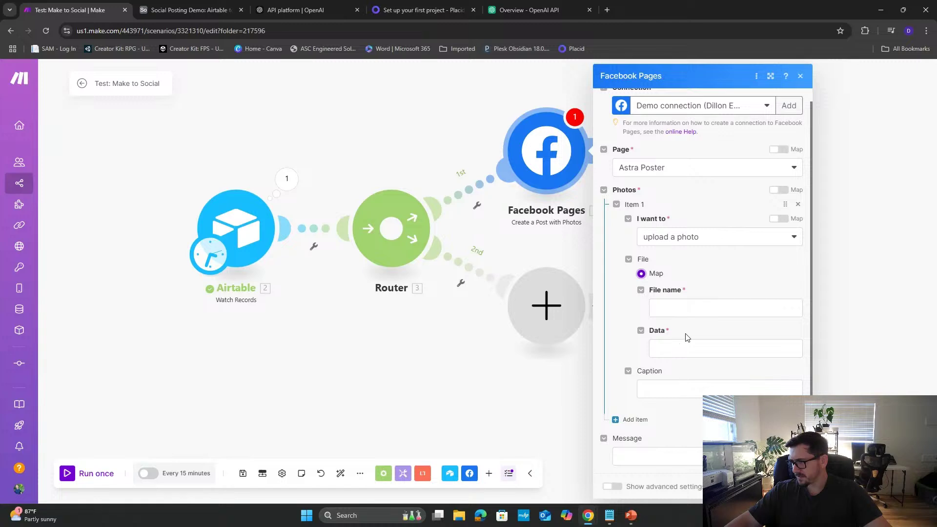
pyautogui.click(685, 308)
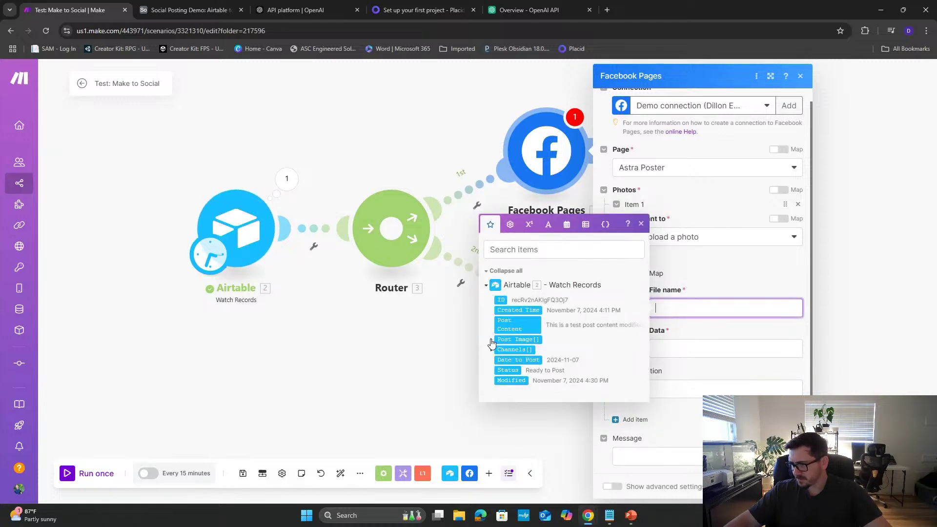
pyautogui.click(491, 341)
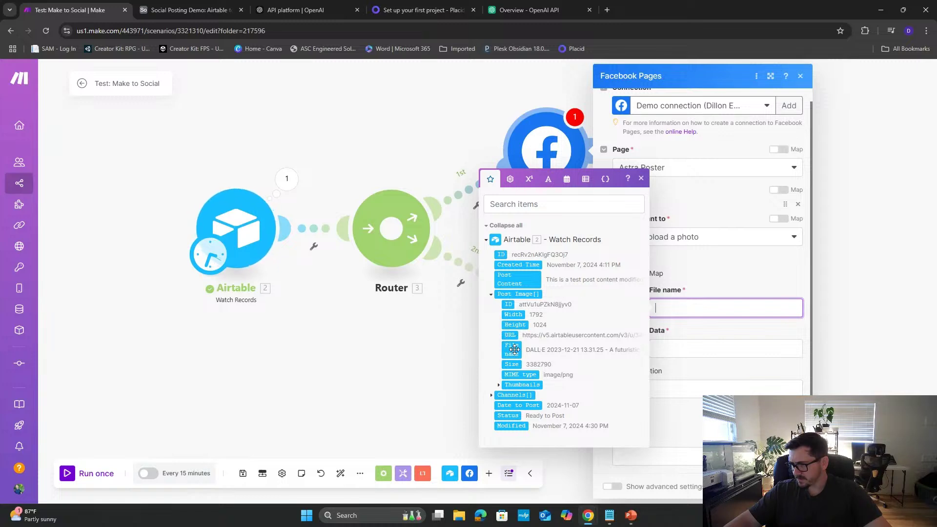
pyautogui.click(534, 350)
pyautogui.click(654, 354)
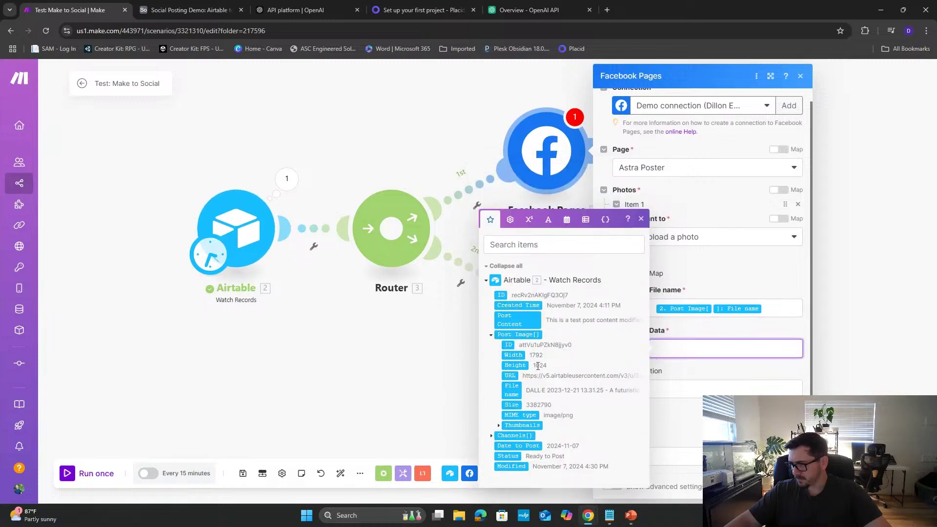
pyautogui.click(512, 376)
pyautogui.click(709, 378)
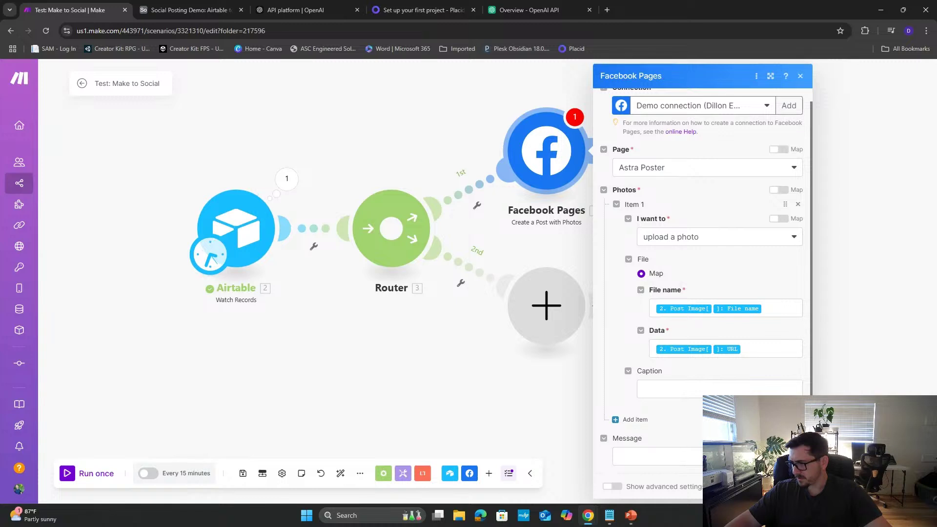
pyautogui.click(791, 486)
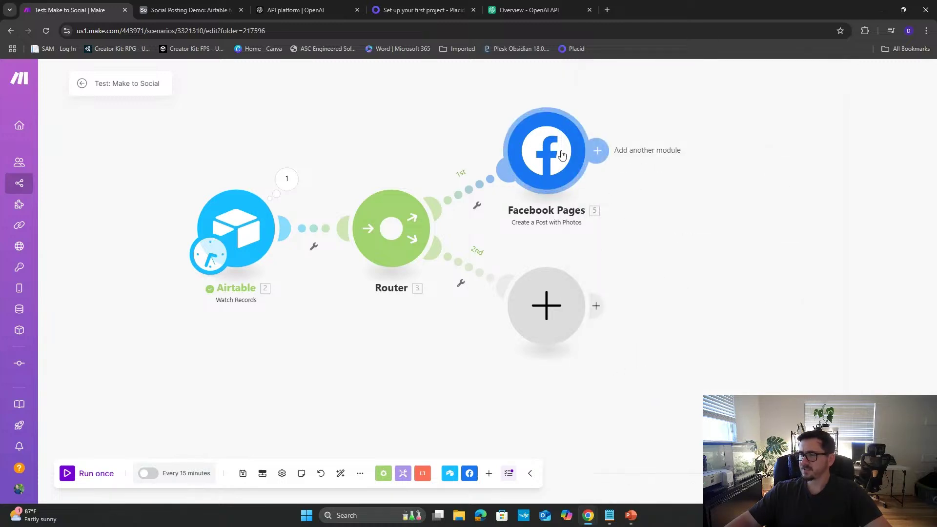
# - Map Post Content from the Airtable record into the Message of the Facebook Pages photo post and close its settings
pyautogui.click(544, 153)
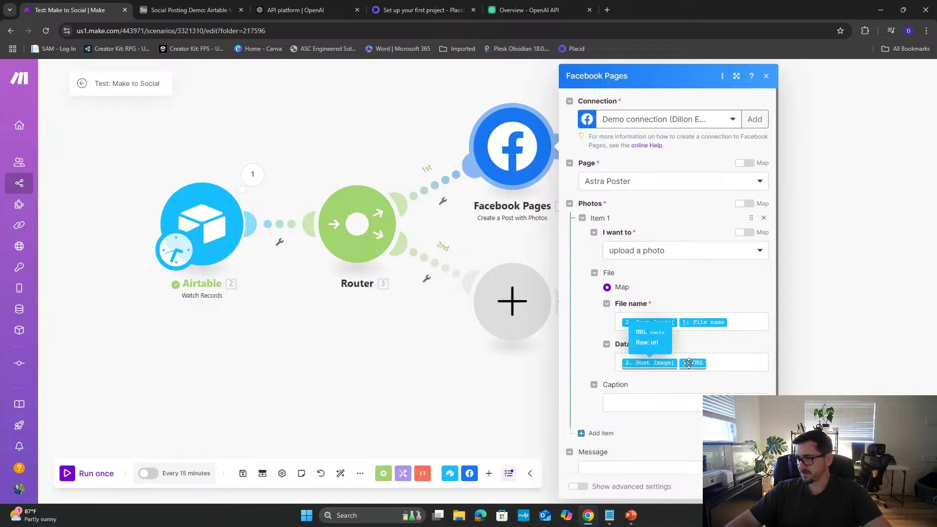
pyautogui.scroll(-1, 708, 371)
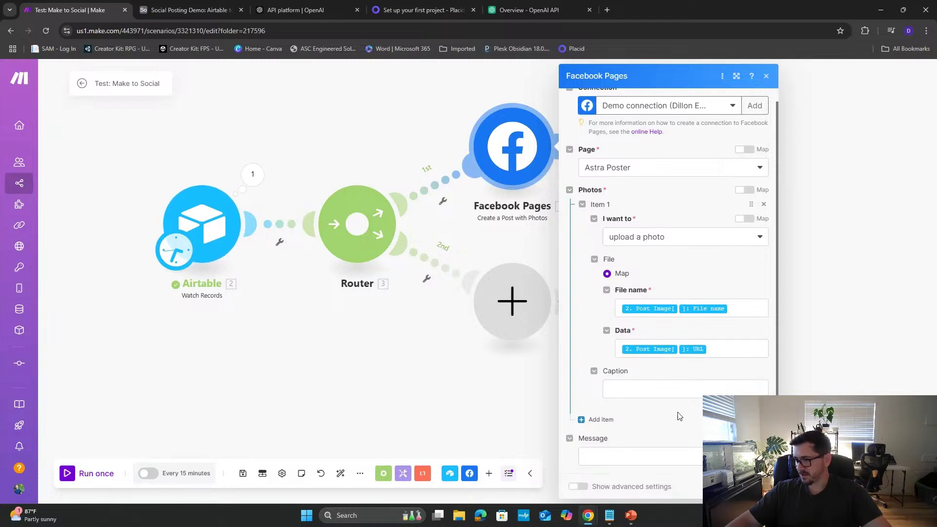
pyautogui.click(639, 459)
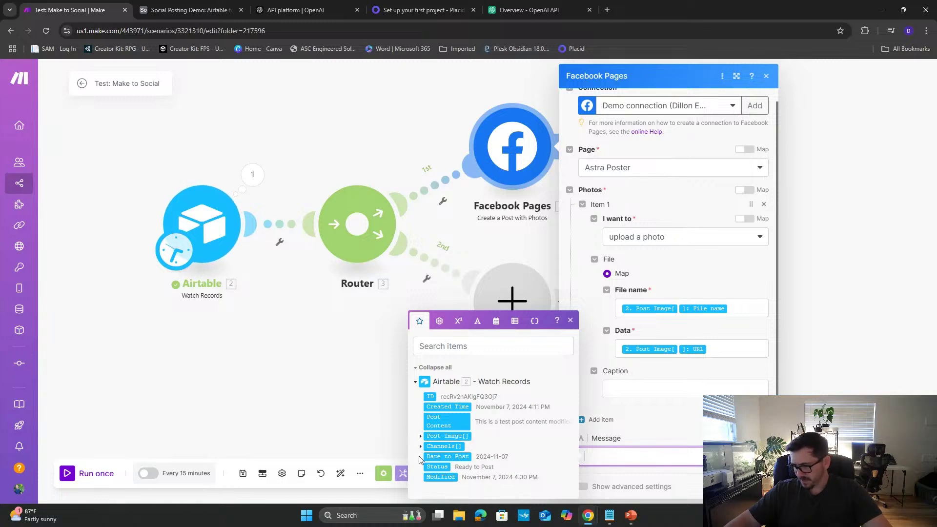
pyautogui.click(453, 421)
pyautogui.click(739, 211)
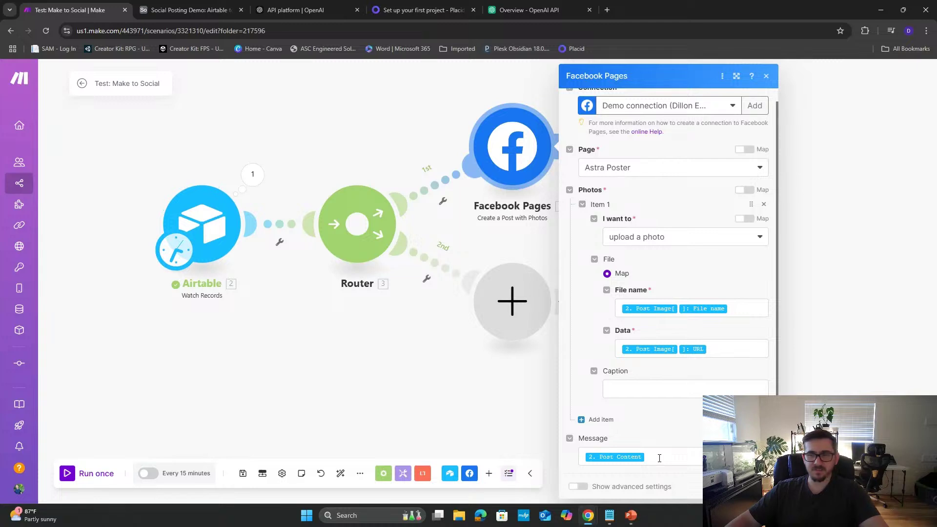
pyautogui.press('Escape')
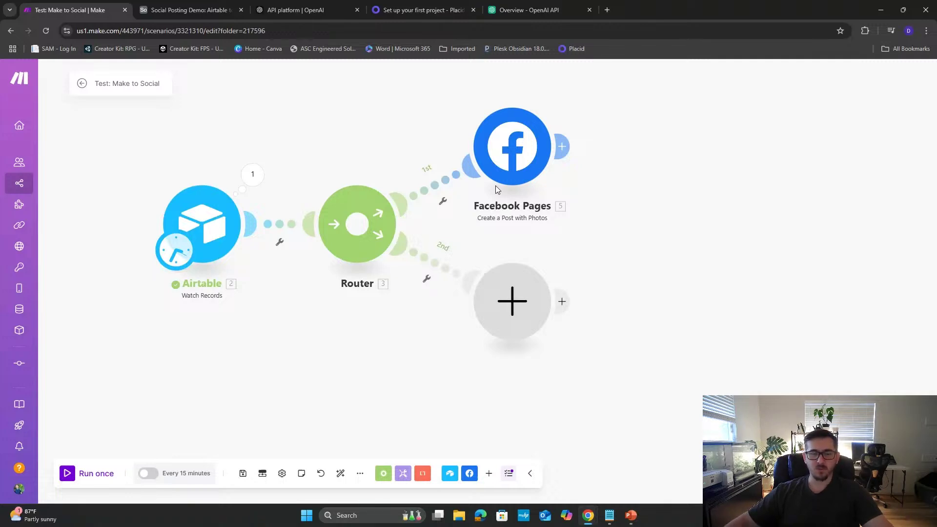
# - Set up a filter on the Facebook route requiring Channels[] equal to Facebook, checking the channel name in the Airtable base
pyautogui.click(444, 205)
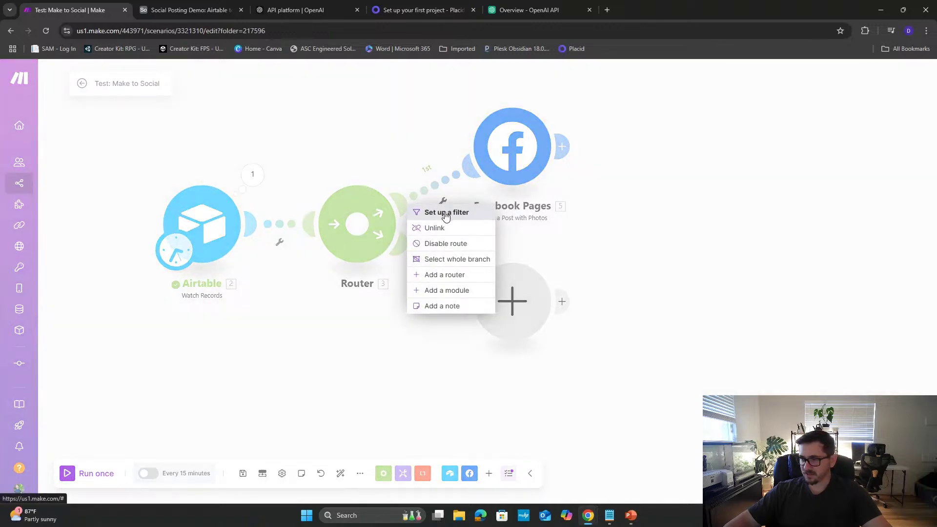
pyautogui.click(445, 213)
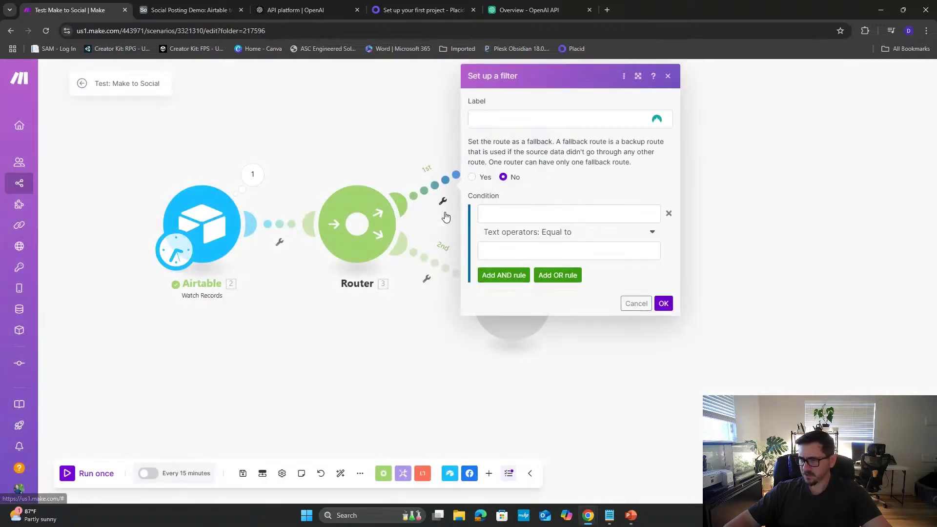
pyautogui.click(518, 214)
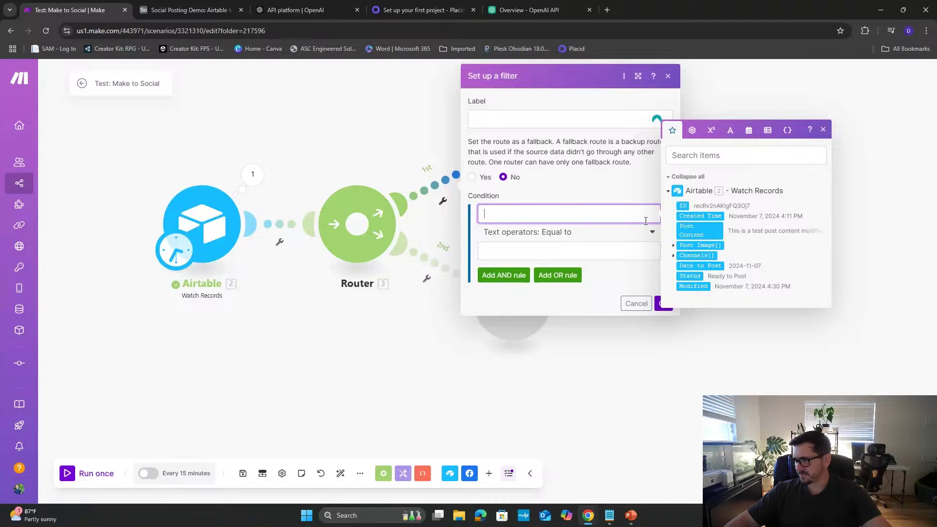
pyautogui.click(686, 255)
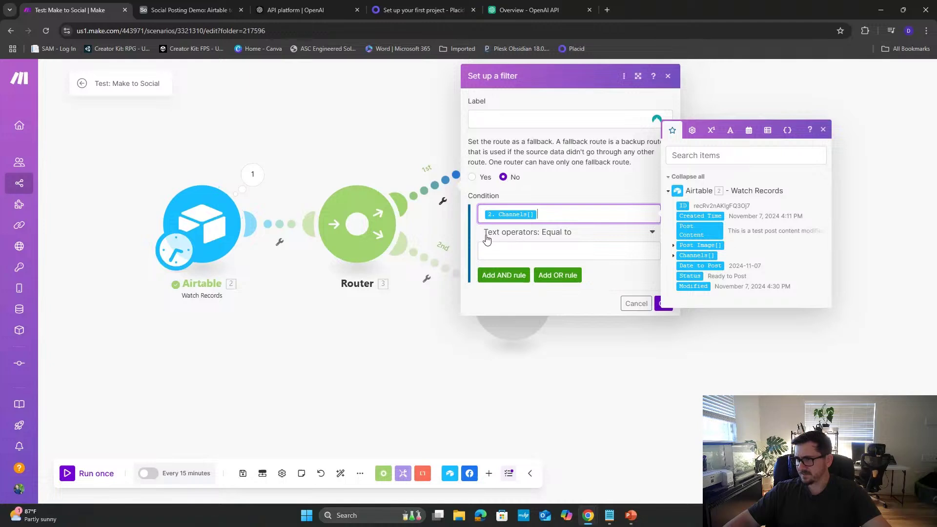
pyautogui.click(565, 253)
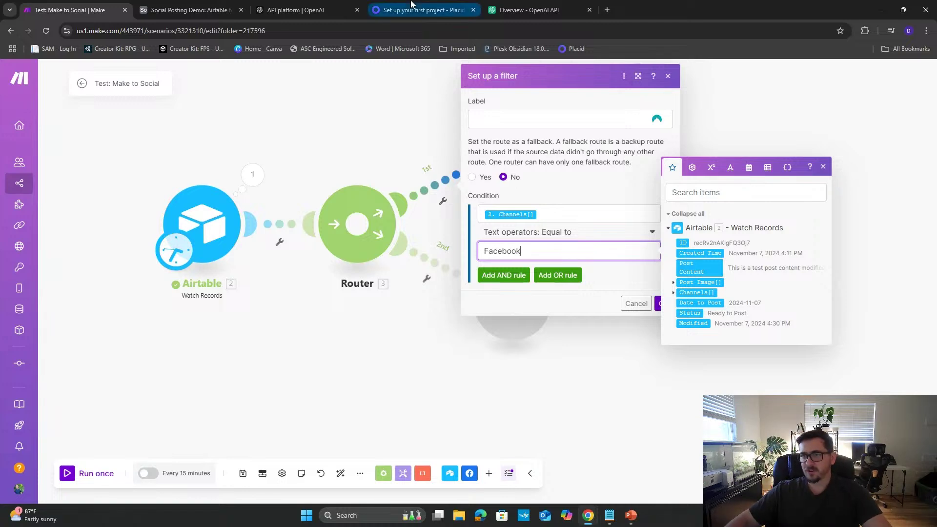
pyautogui.click(183, 17)
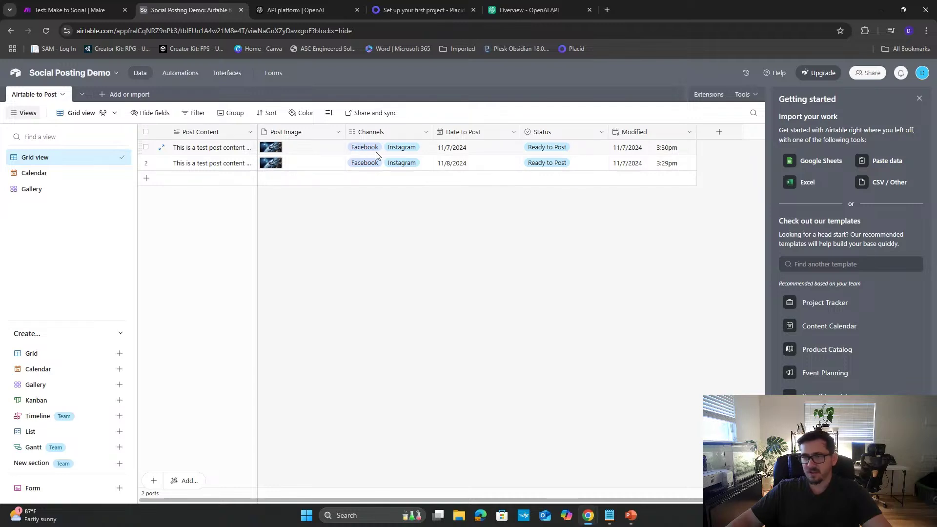
pyautogui.click(82, 11)
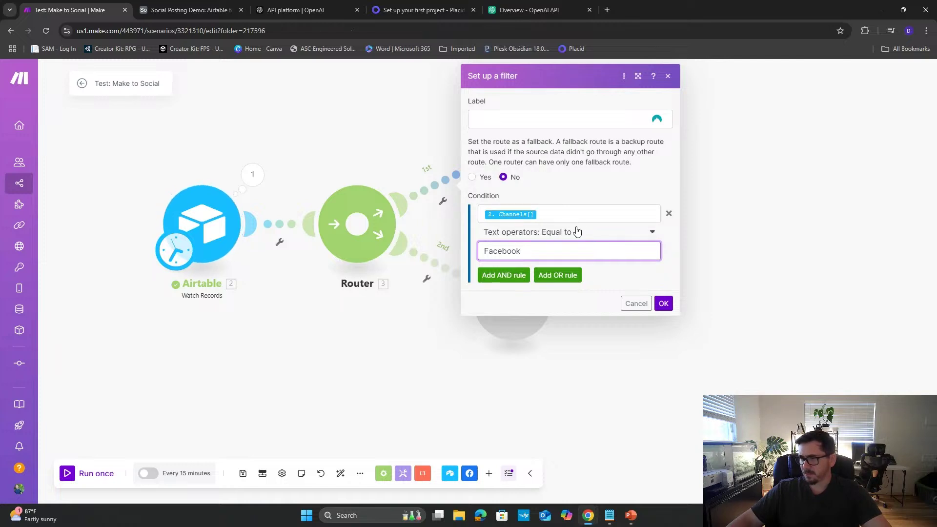
pyautogui.click(663, 303)
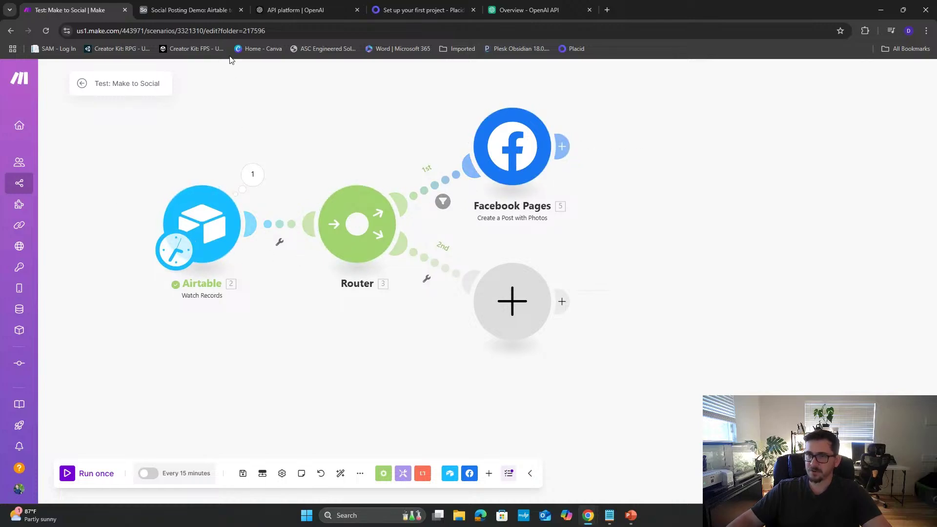
# - Check the Channels values in the Airtable base and add a LinkedIn Create an Organization Image Post module on the router's second route
pyautogui.click(195, 11)
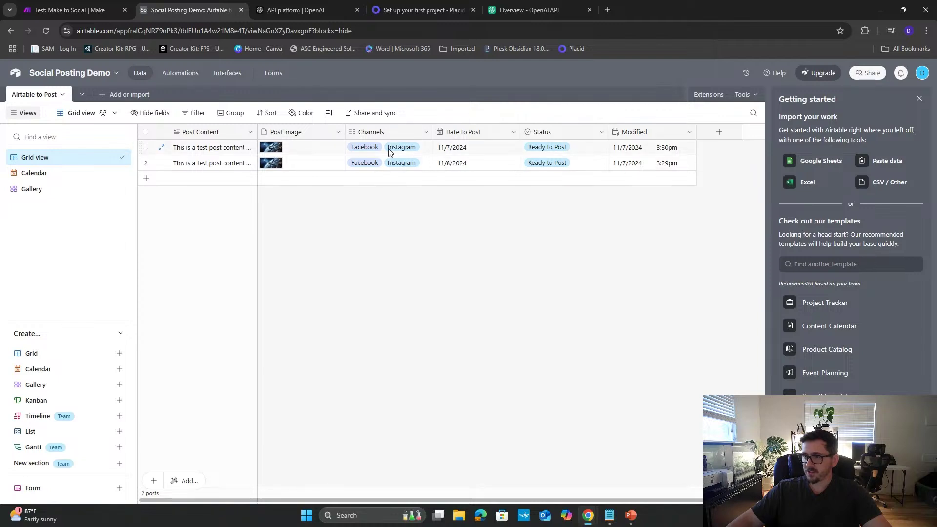
pyautogui.click(78, 11)
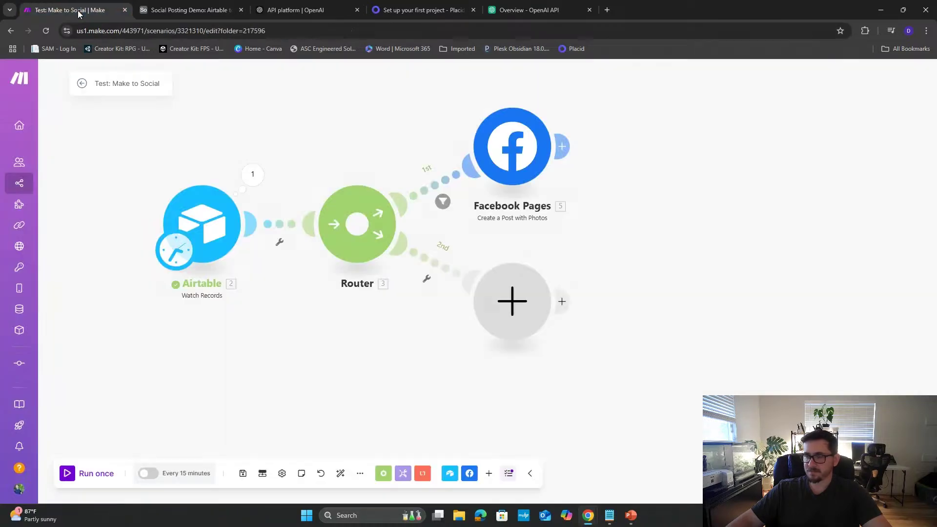
pyautogui.click(509, 310)
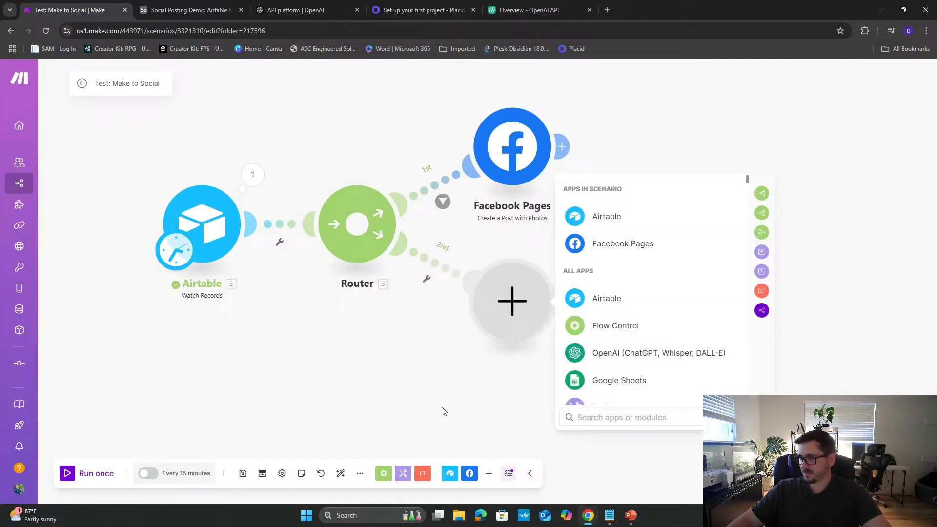
pyautogui.write('link')
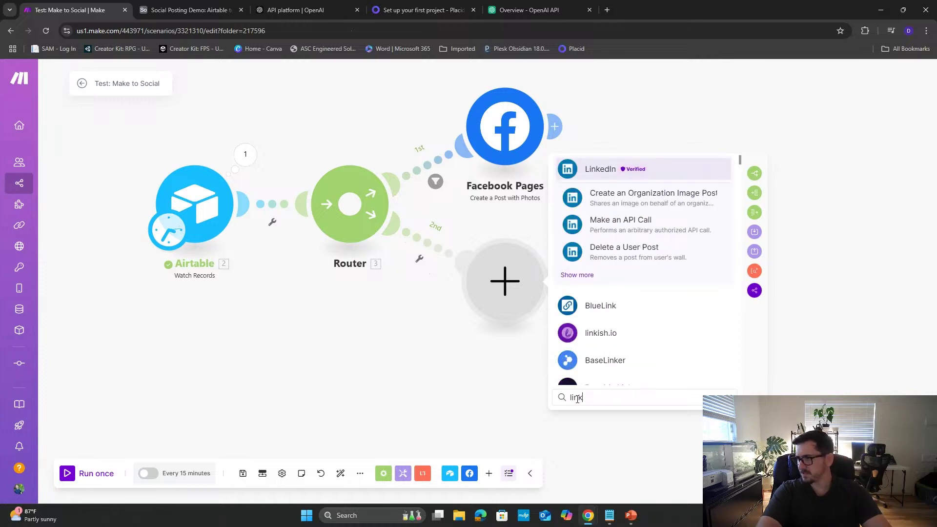
pyautogui.click(601, 172)
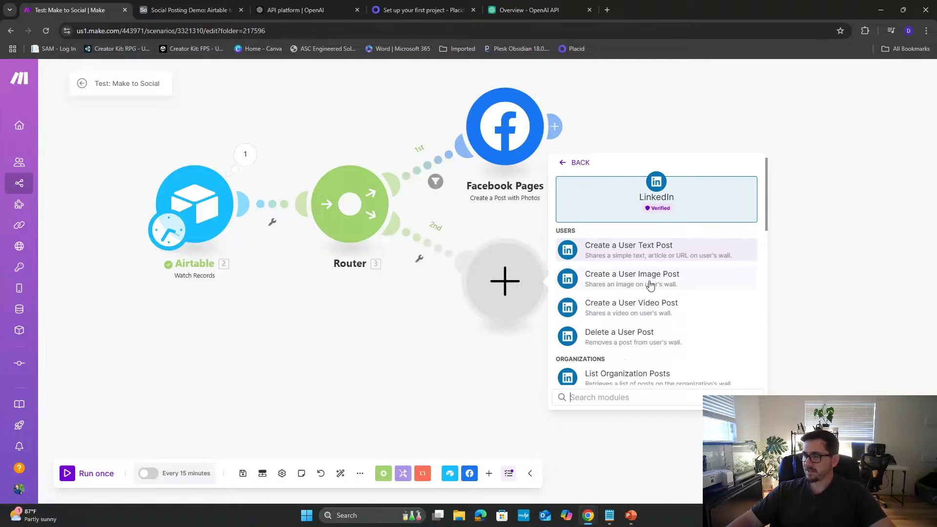
pyautogui.scroll(-5, 649, 285)
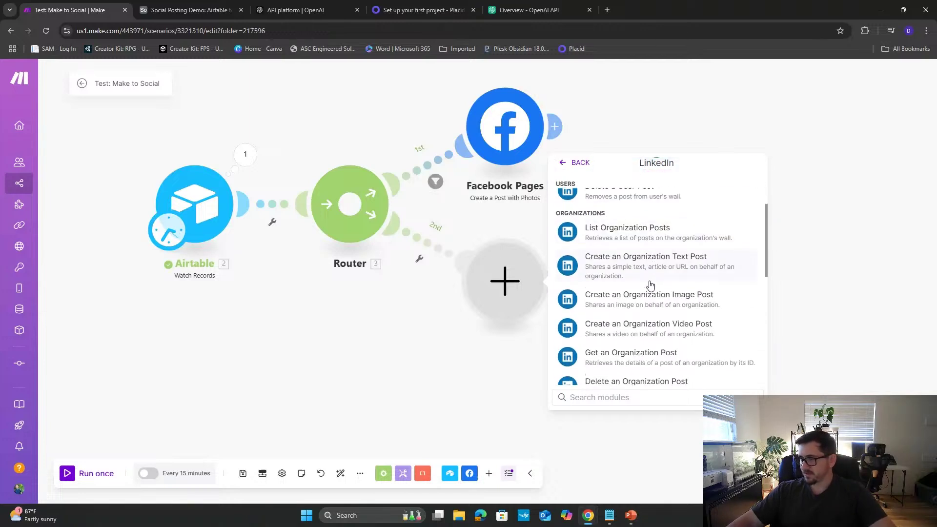
pyautogui.scroll(-1, 648, 295)
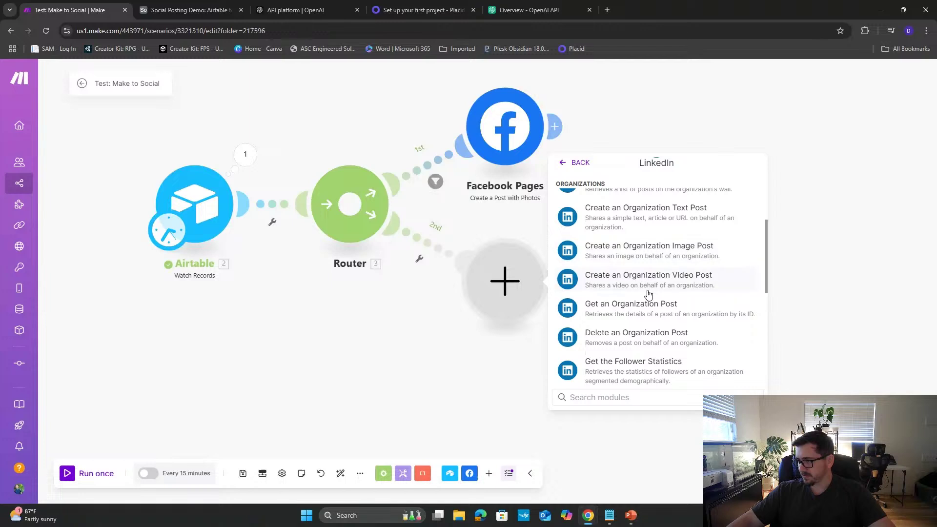
pyautogui.click(684, 253)
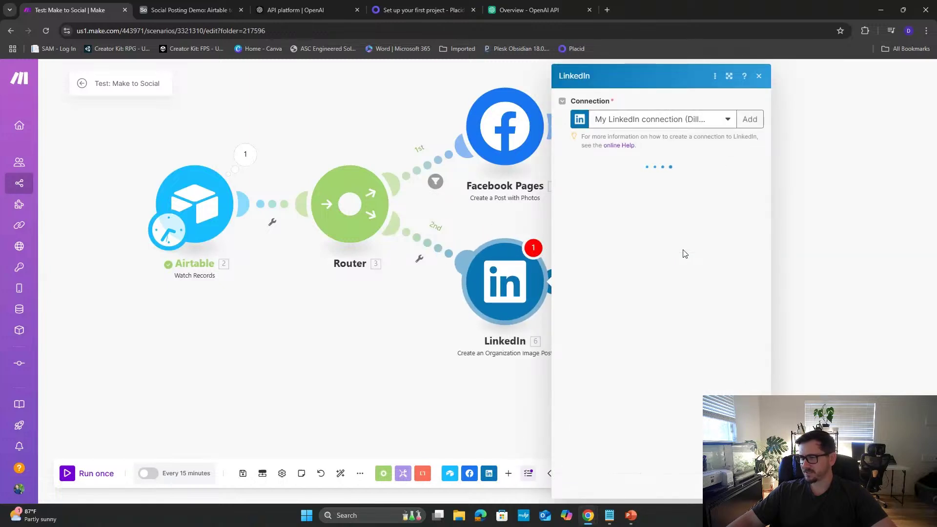
# - Open the Organization choices of the LinkedIn organization image post module
pyautogui.click(664, 184)
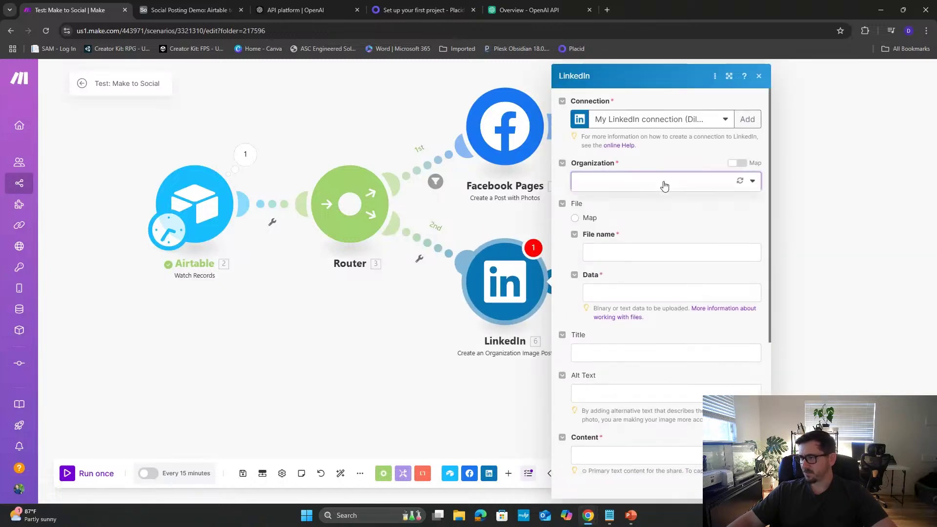
# - Select MLE Solutions as the organization in the LinkedIn image post module
pyautogui.click(653, 199)
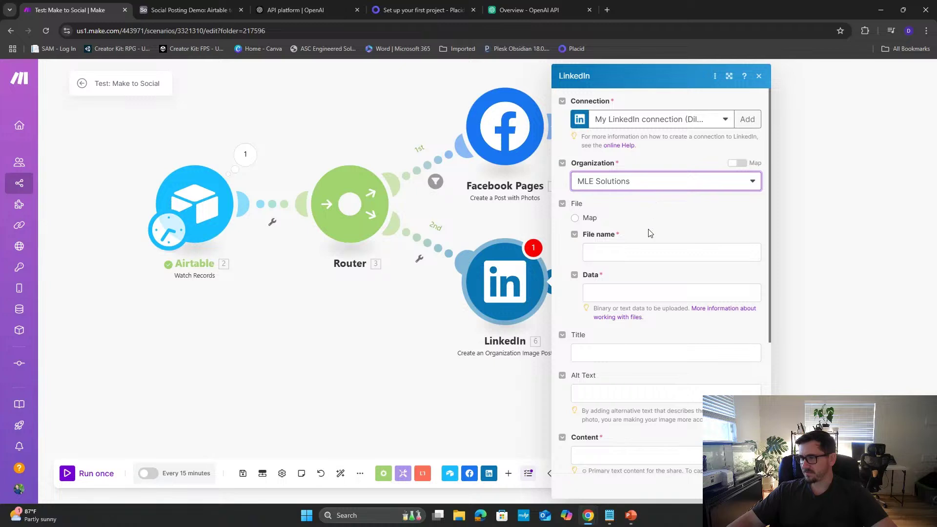
pyautogui.click(618, 248)
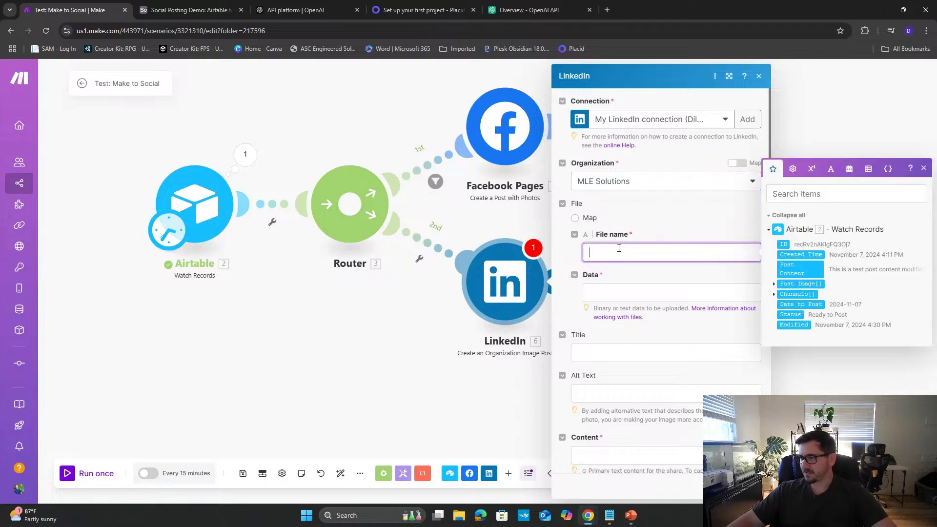
# - Move the Airtable module farther from the router and unlink the two modules
pyautogui.moveTo(194, 204); pyautogui.dragTo(114, 200)
pyautogui.rightClick(221, 205)
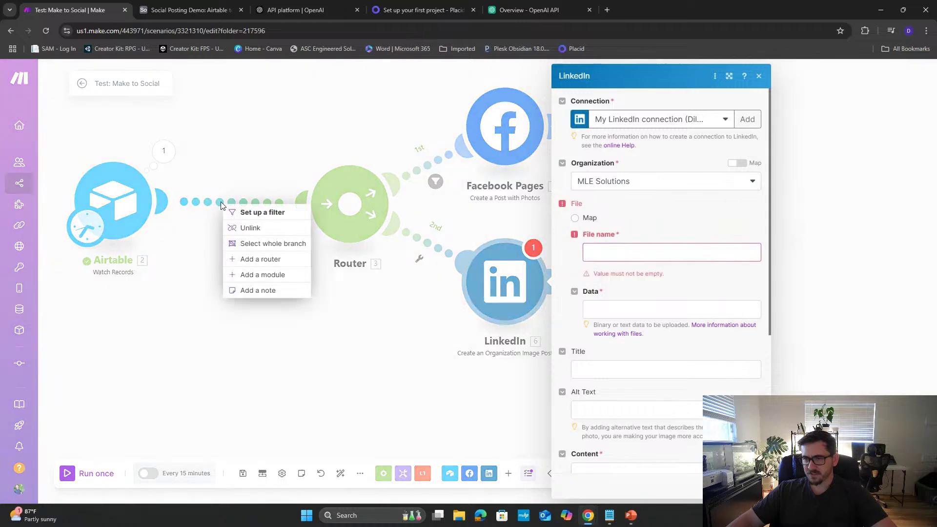
pyautogui.click(243, 228)
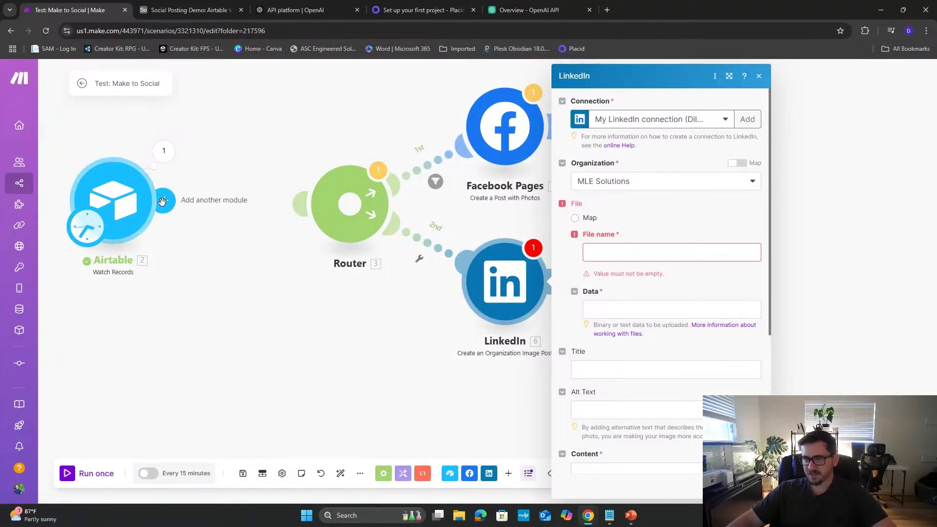
# - Add an HTTP Get a file module after the Airtable Watch Records module
pyautogui.click(246, 214)
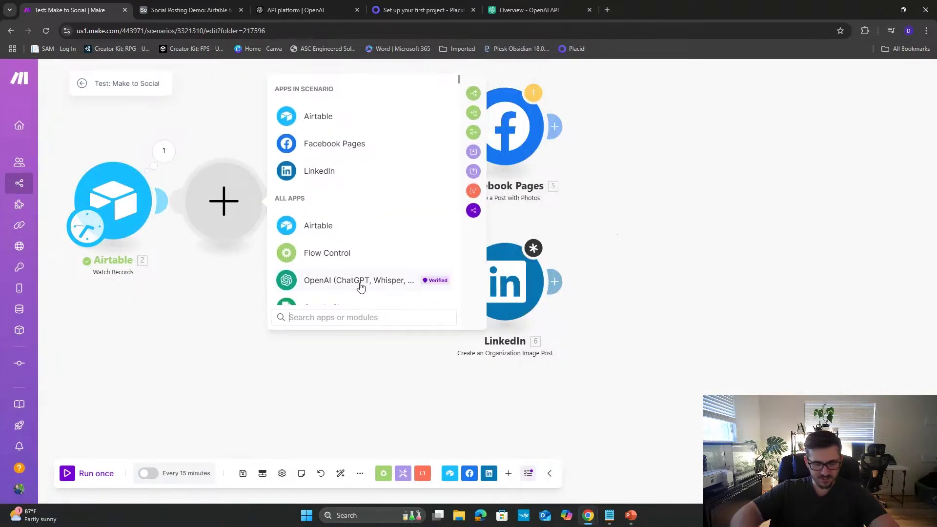
pyautogui.write('ht')
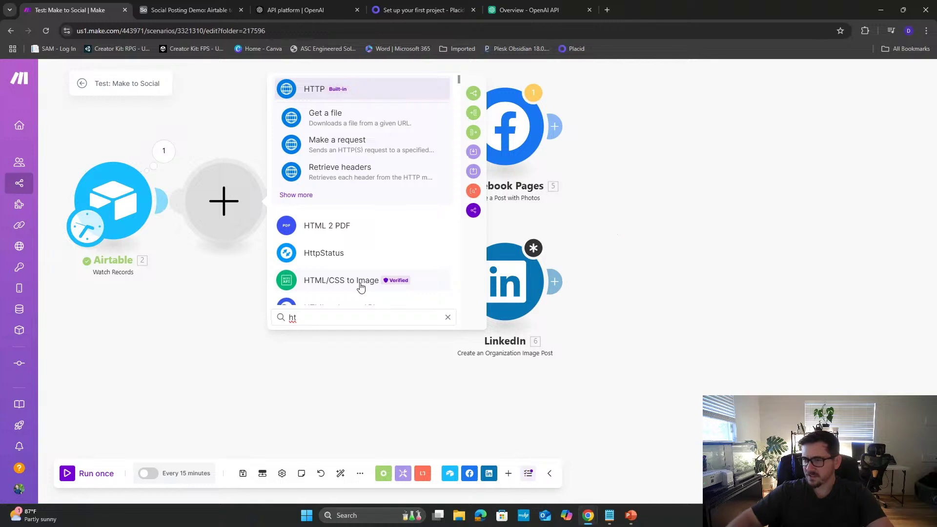
pyautogui.press('Escape')
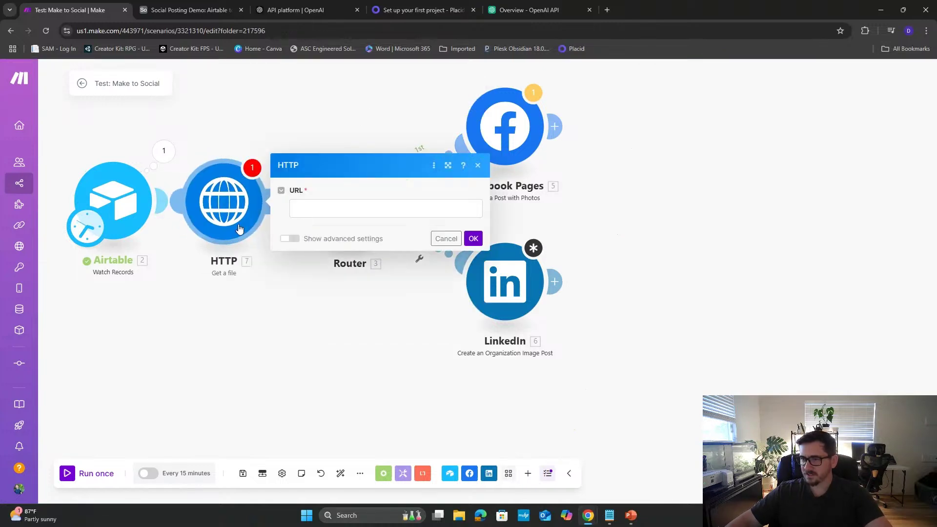
# - Map the HTTP module's URL to the Airtable Post Image URL and link the module to the router
pyautogui.click(330, 210)
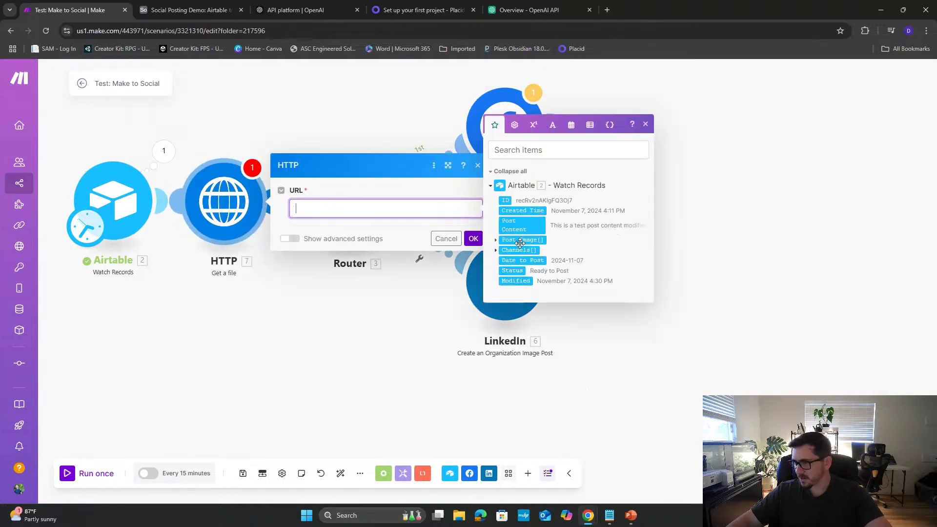
pyautogui.click(496, 241)
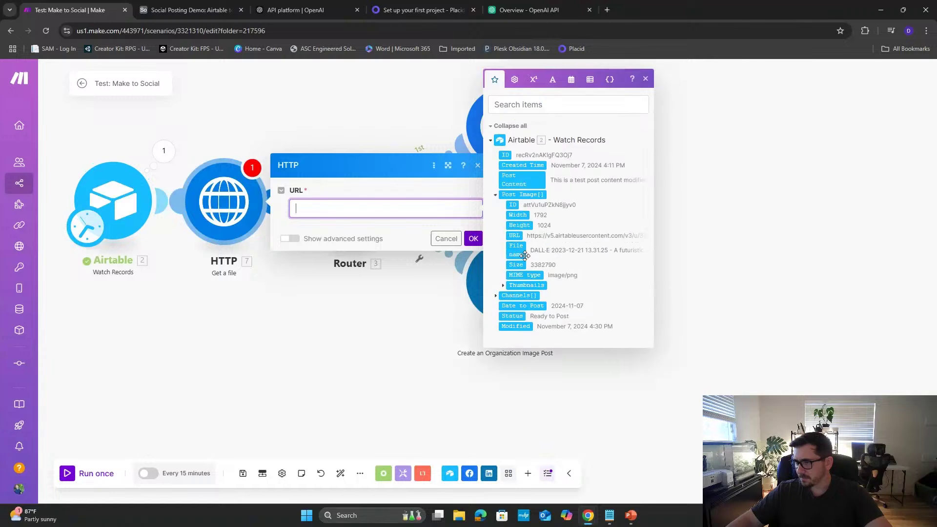
pyautogui.click(516, 236)
pyautogui.click(417, 239)
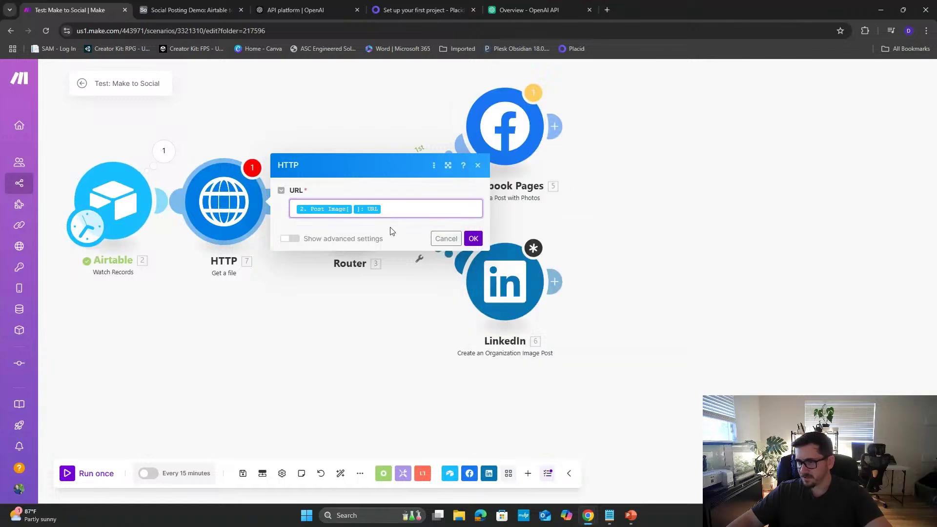
pyautogui.click(412, 254)
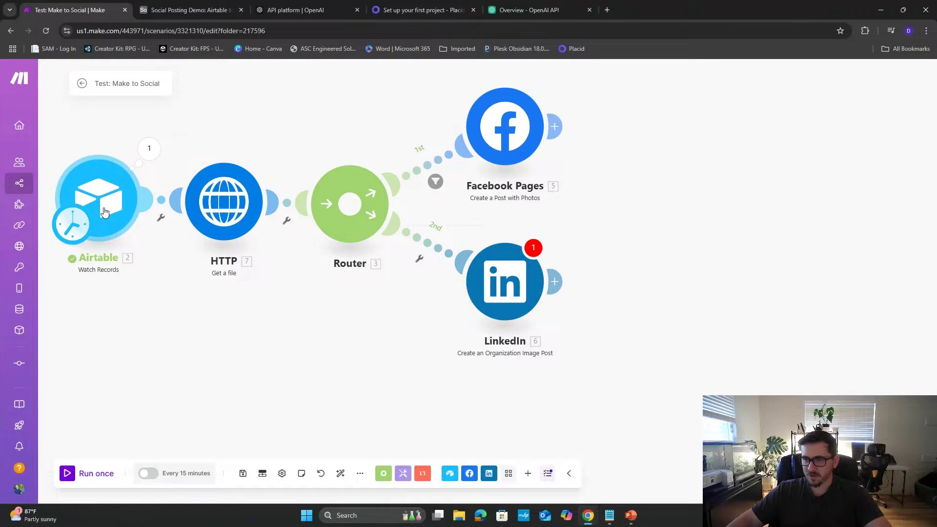
# - Copy the Post Image item's URL from the output of the Airtable module's last run
pyautogui.click(151, 160)
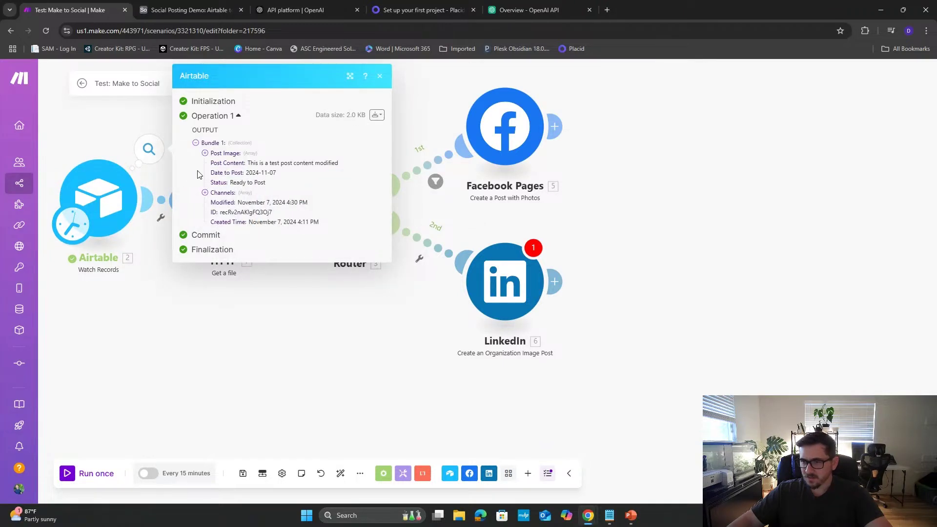
pyautogui.click(205, 153)
pyautogui.click(214, 163)
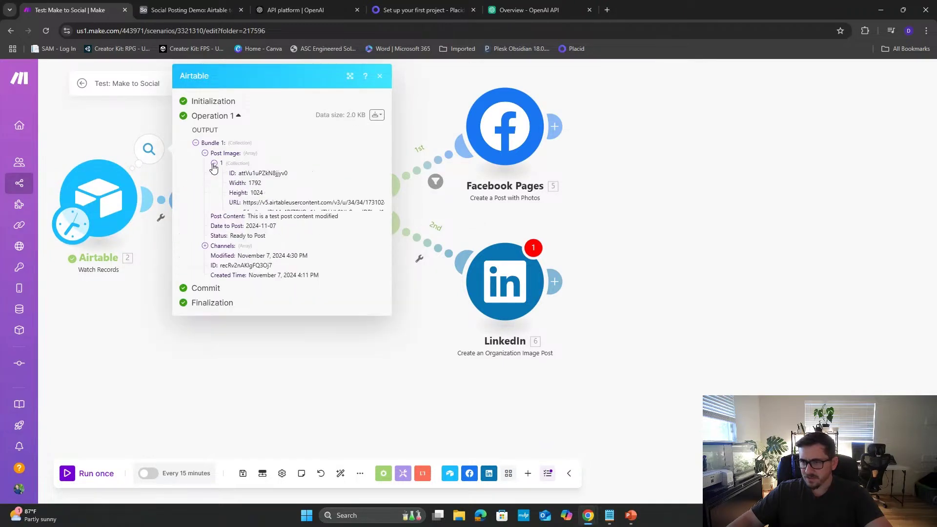
pyautogui.moveTo(283, 263); pyautogui.dragTo(244, 202)
pyautogui.rightClick(250, 206)
pyautogui.click(277, 224)
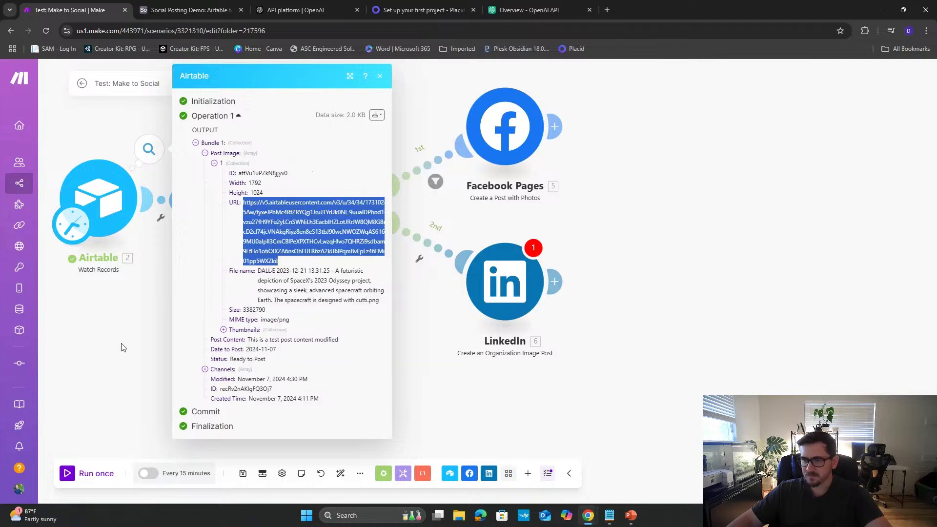
# - Close the Airtable output and review the URL mapping in the HTTP module's settings
pyautogui.click(124, 348)
pyautogui.click(209, 197)
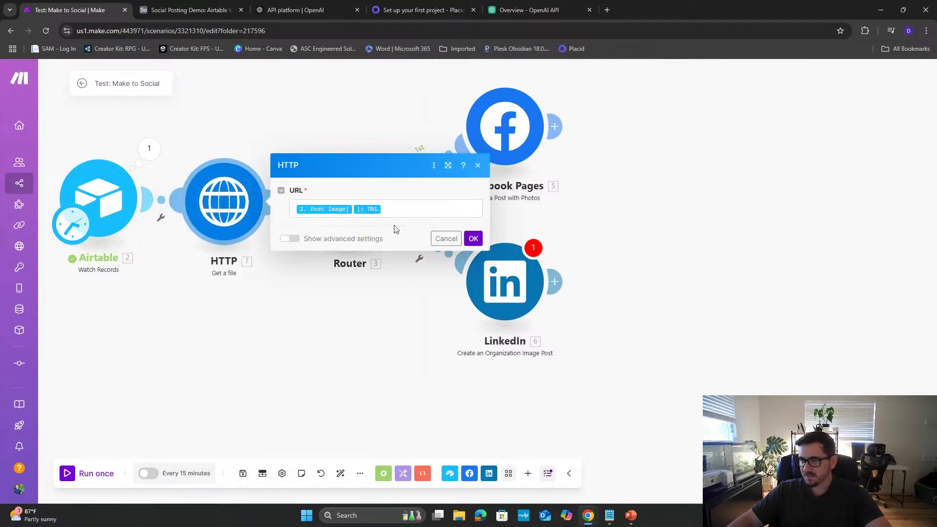
pyautogui.click(473, 238)
pyautogui.rightClick(233, 223)
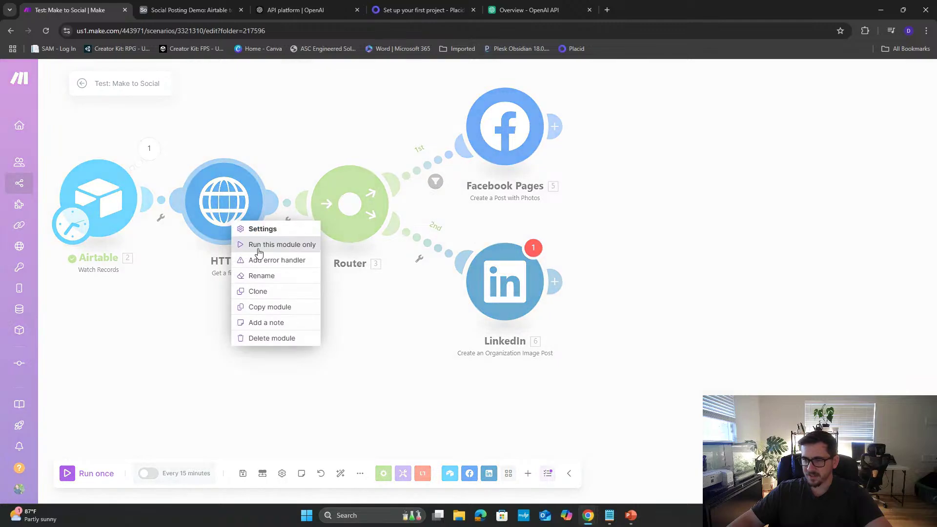
pyautogui.click(259, 245)
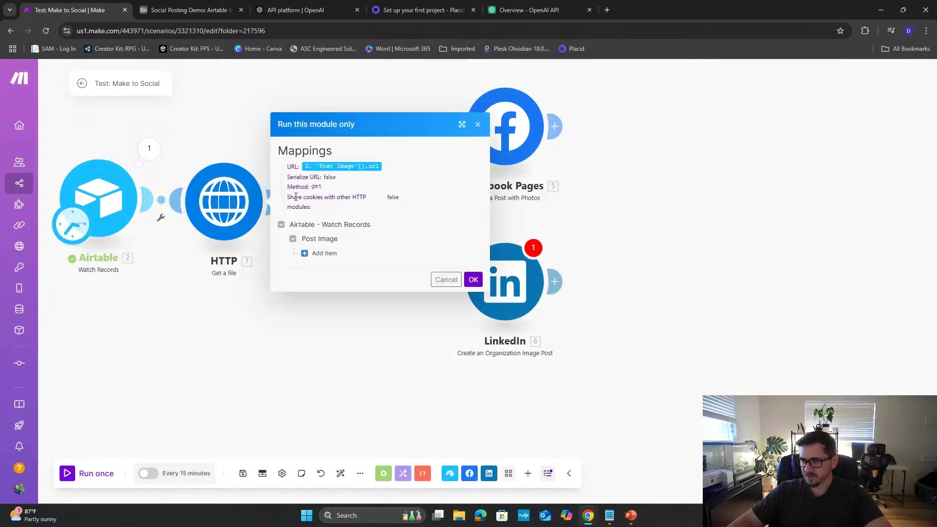
pyautogui.click(306, 254)
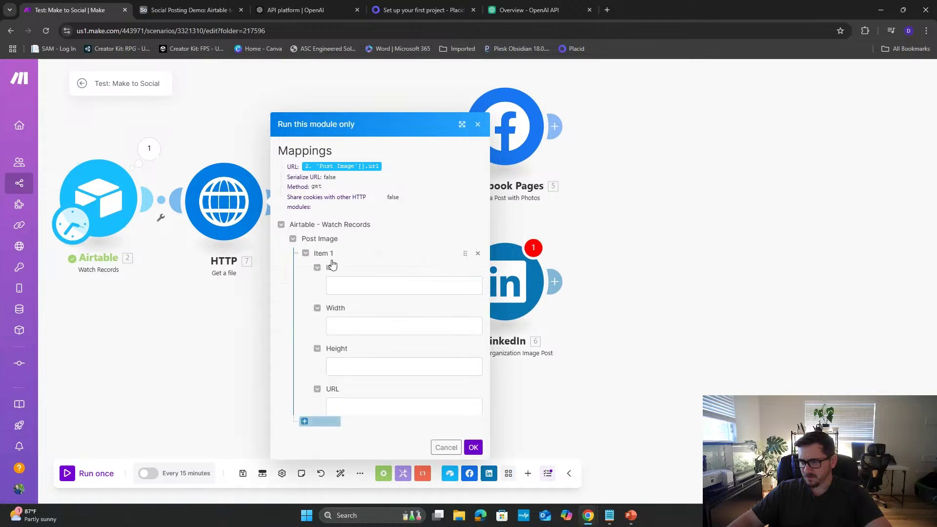
pyautogui.click(368, 358)
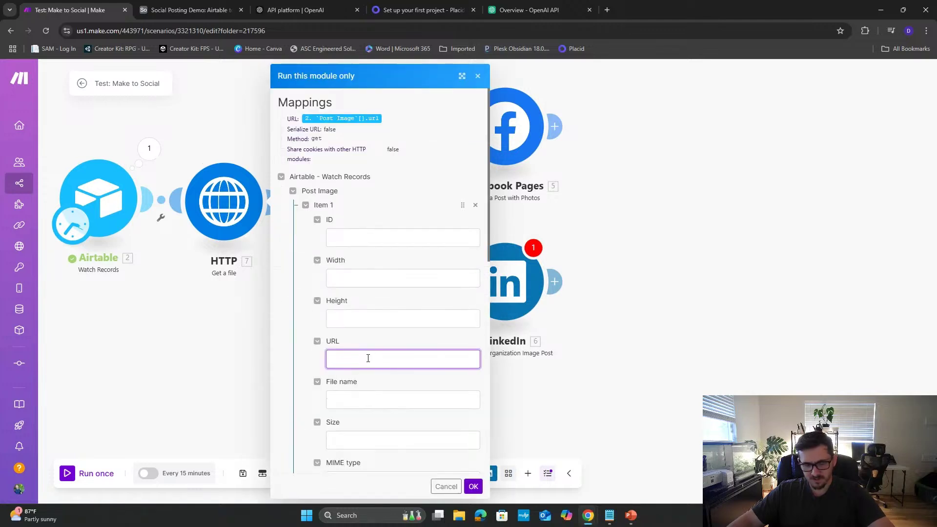
pyautogui.click(478, 76)
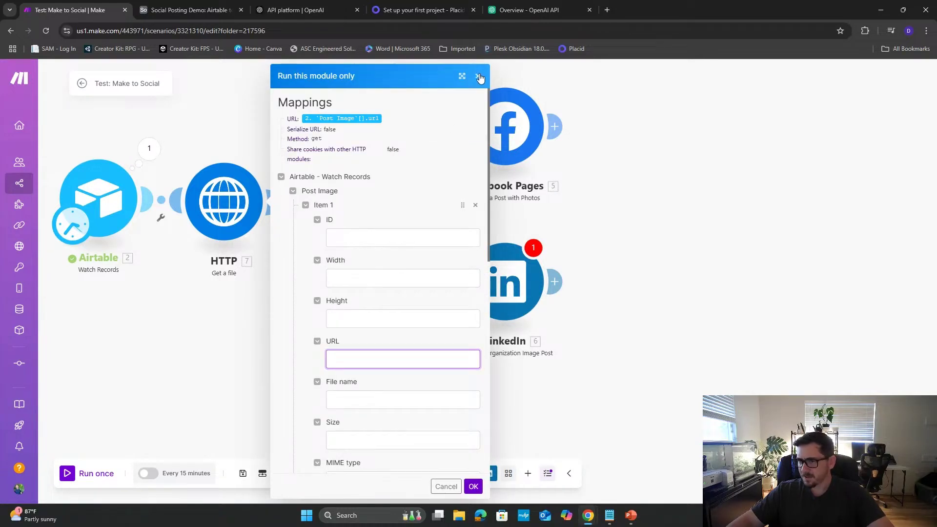
# - Check the HTTP module's URL mapping against the available Airtable Post Image fields
pyautogui.click(235, 214)
pyautogui.click(390, 210)
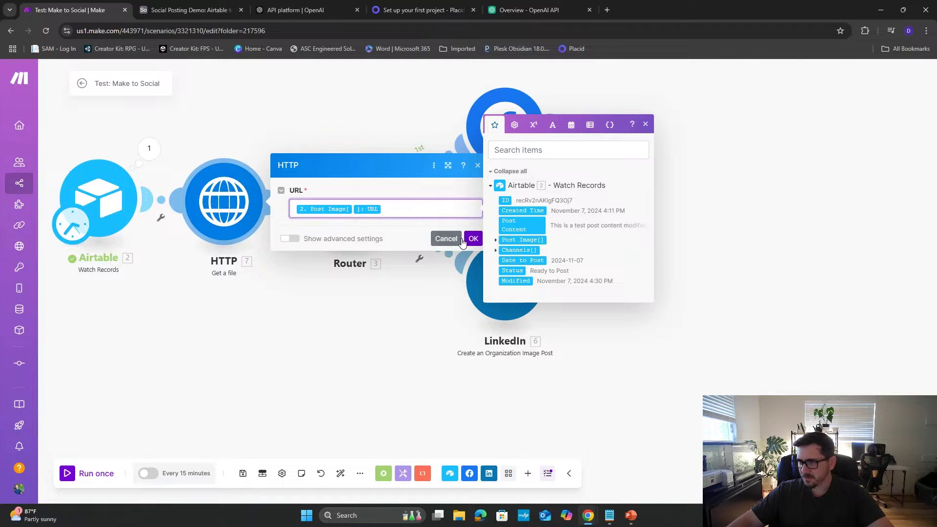
pyautogui.click(495, 240)
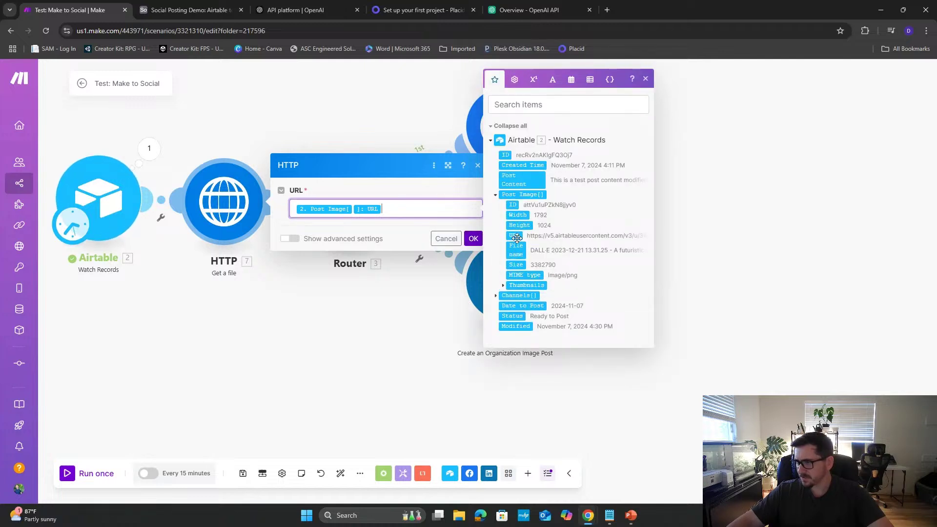
pyautogui.click(362, 335)
# - Run only the HTTP module, adding a Post Image item with the copied image address as its URL
pyautogui.rightClick(243, 206)
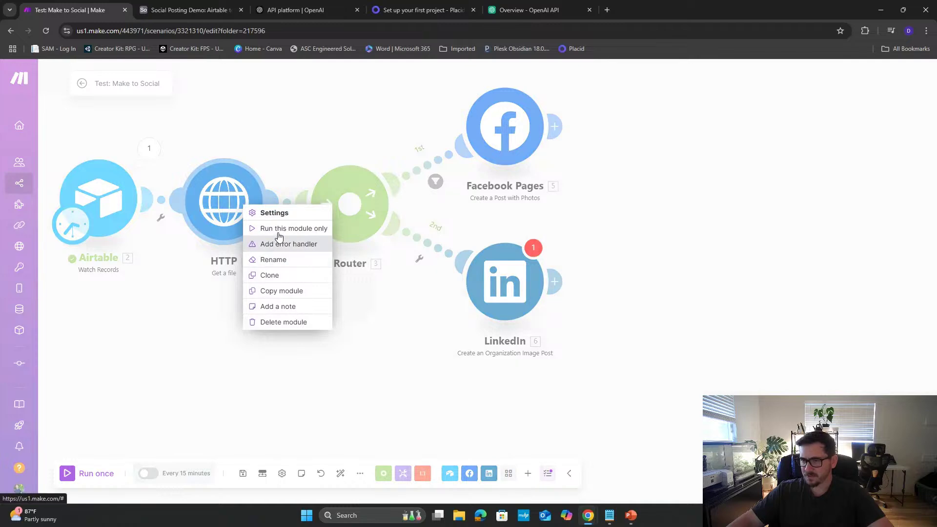
pyautogui.click(283, 228)
pyautogui.click(306, 253)
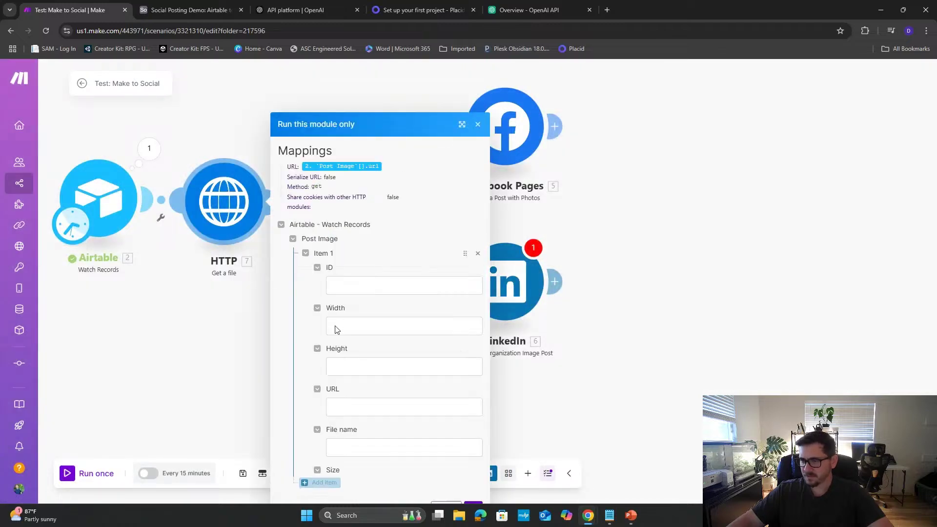
pyautogui.scroll(-3, 366, 352)
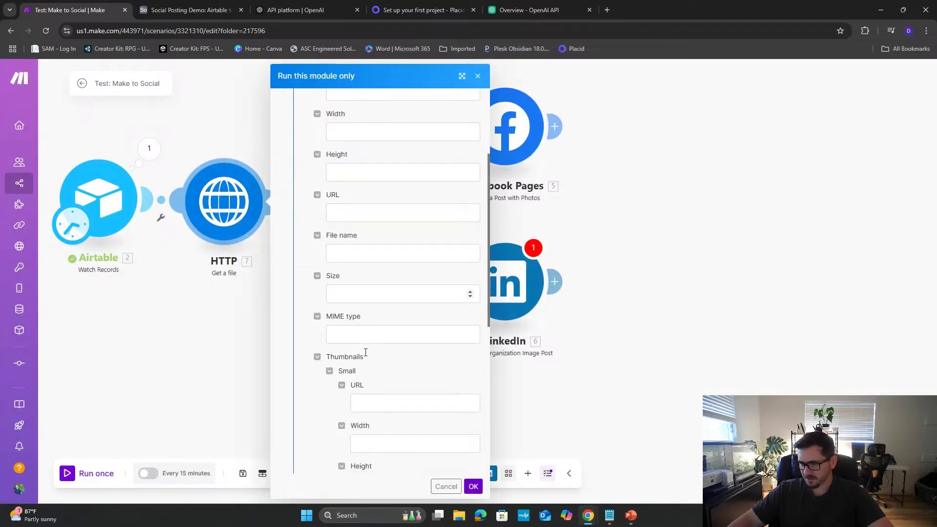
pyautogui.scroll(-4, 404, 349)
pyautogui.scroll(4, 369, 243)
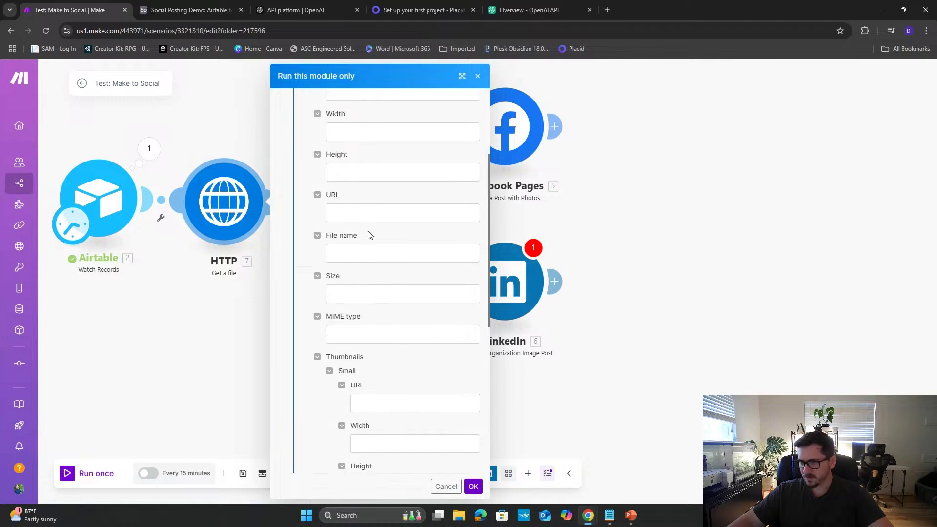
pyautogui.hotkey('ctrl', 'v')
pyautogui.click(473, 486)
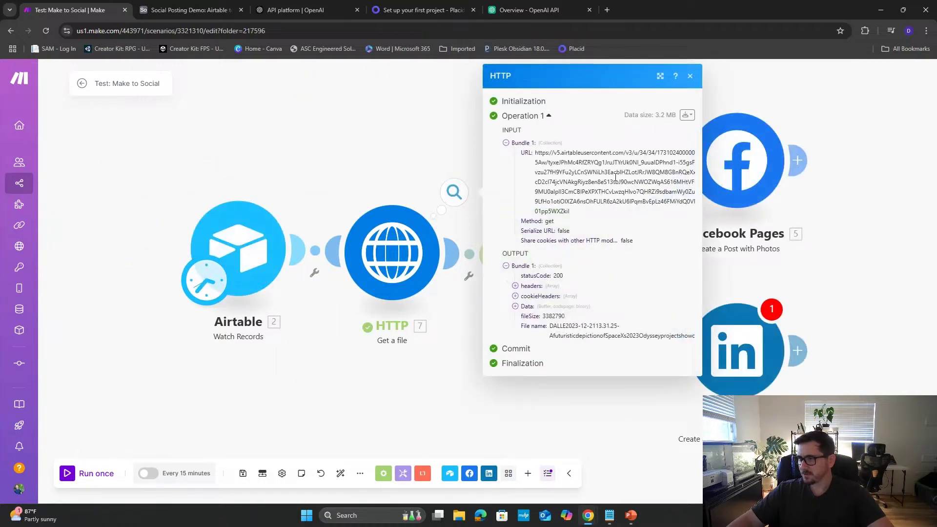
# - Try to open the URL from the HTTP operation's input in a new browser tab
pyautogui.moveTo(403, 137); pyautogui.dragTo(303, 135)
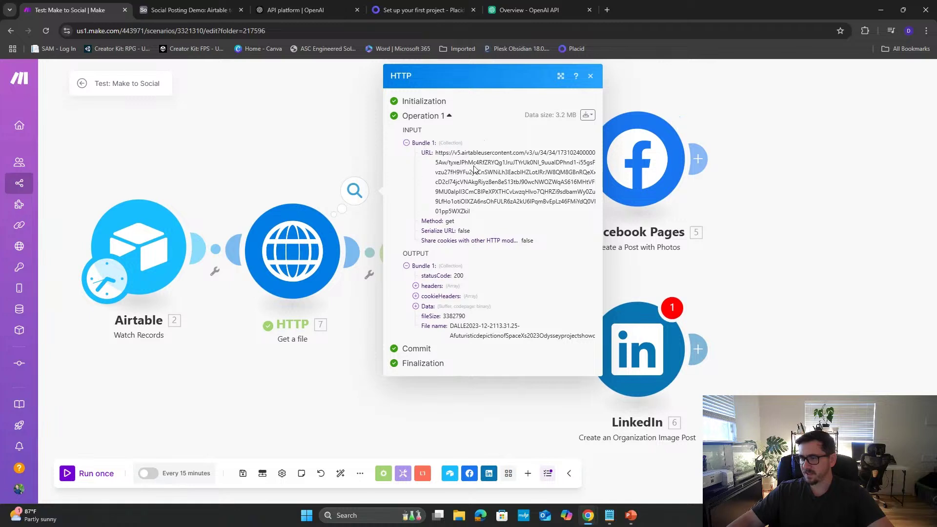
pyautogui.moveTo(484, 217); pyautogui.dragTo(427, 152)
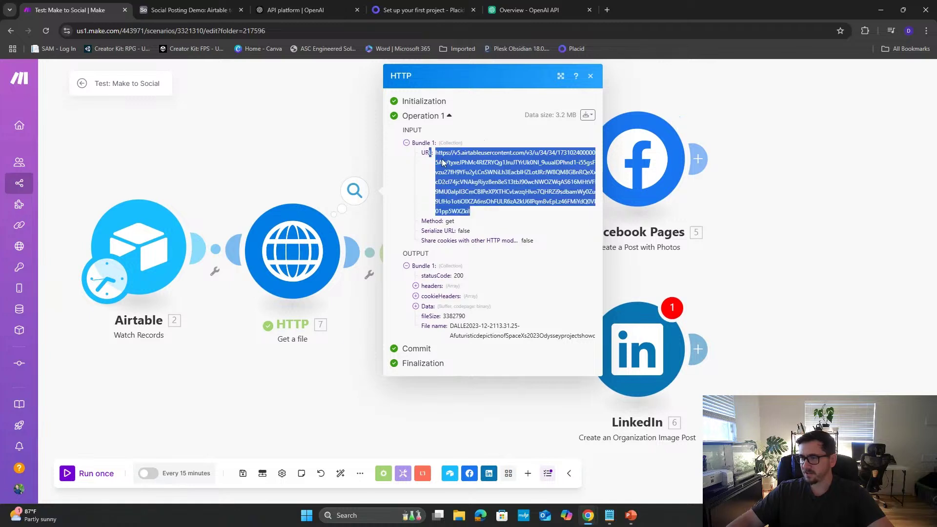
pyautogui.rightClick(450, 166)
pyautogui.click(478, 180)
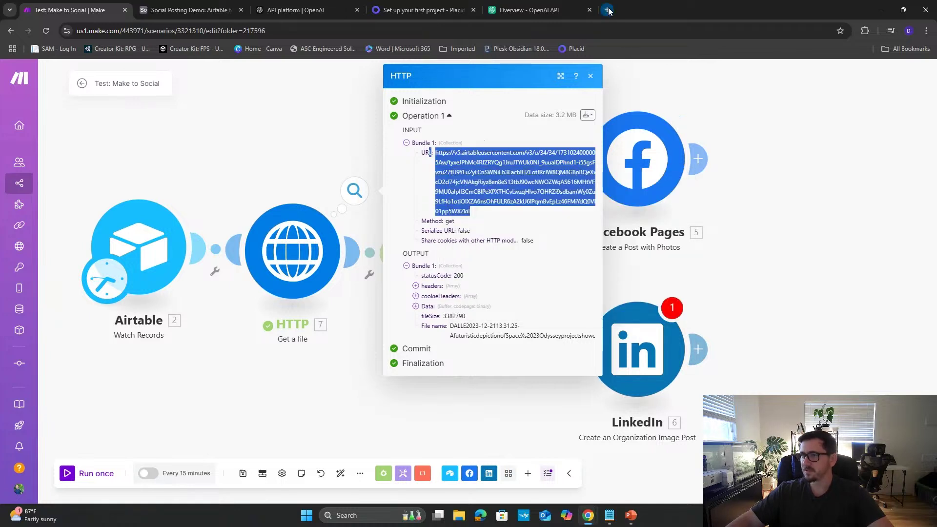
pyautogui.click(607, 10)
pyautogui.hotkey('ctrl', 'v')
pyautogui.press('Return')
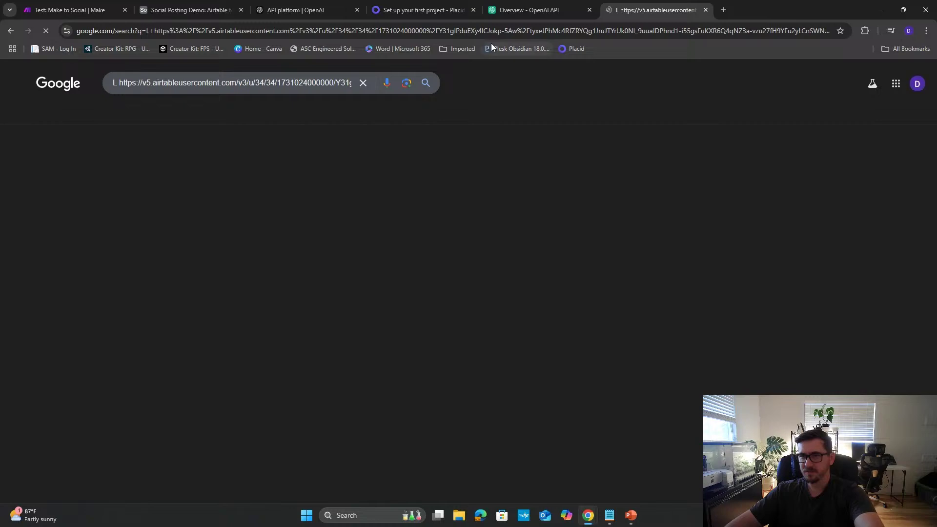
pyautogui.click(706, 10)
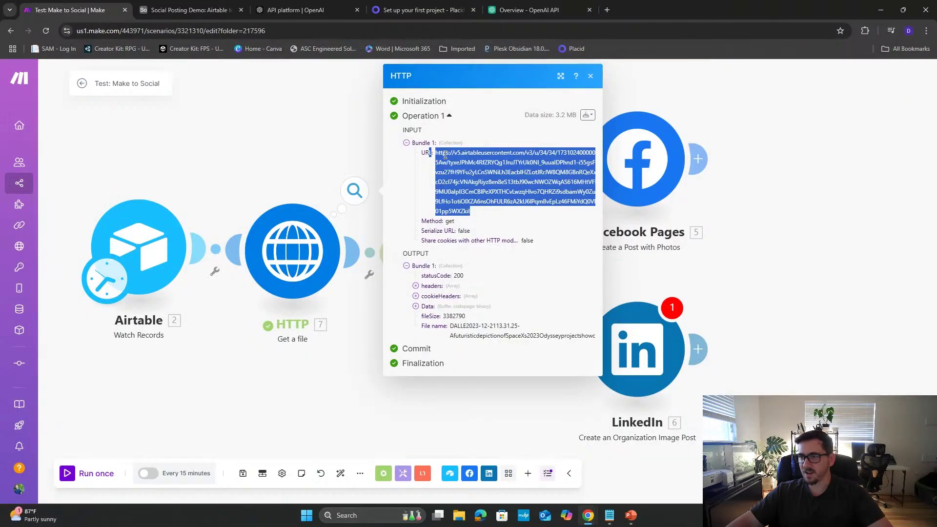
# - Recopy only the web address from the HTTP operation's input, view its image in a new browser tab, and close that tab
pyautogui.click(460, 170)
pyautogui.moveTo(483, 214); pyautogui.dragTo(435, 152)
pyautogui.rightClick(444, 164)
pyautogui.click(462, 171)
pyautogui.click(608, 10)
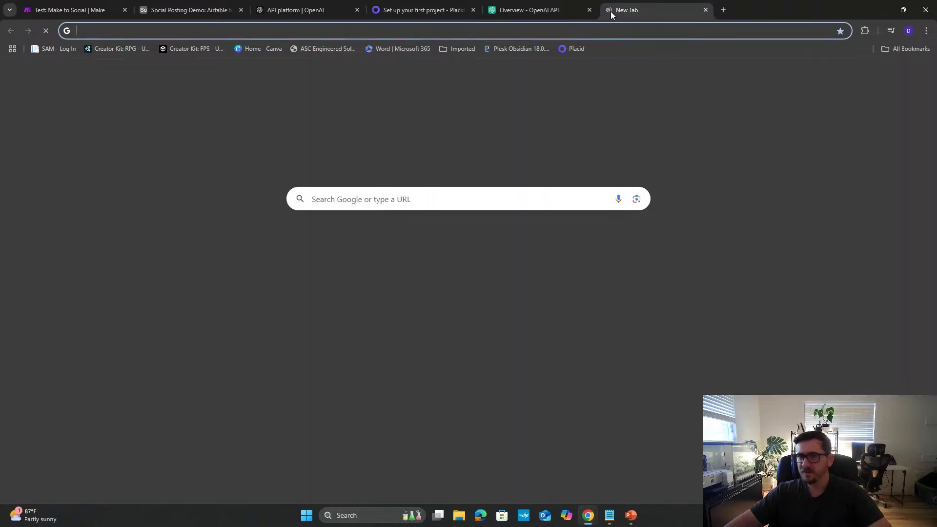
pyautogui.hotkey('ctrl', 'v')
pyautogui.press('Return')
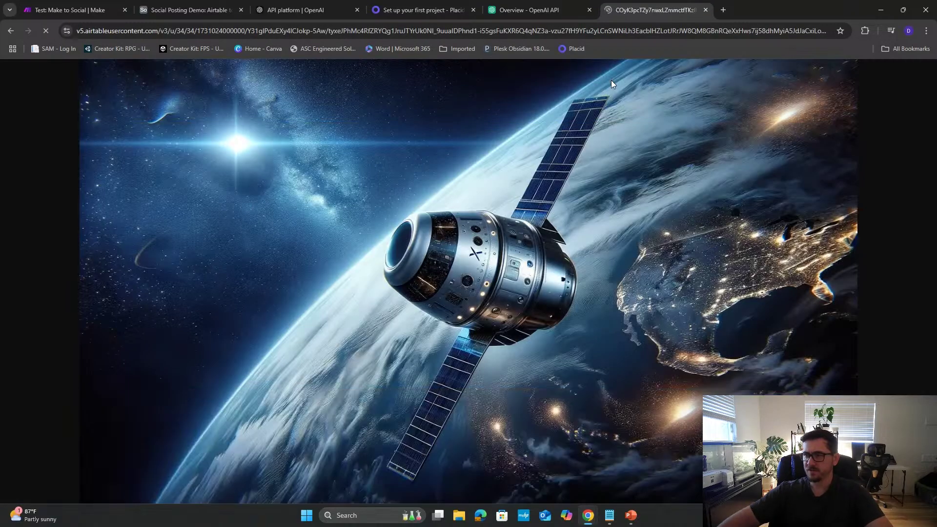
pyautogui.click(706, 10)
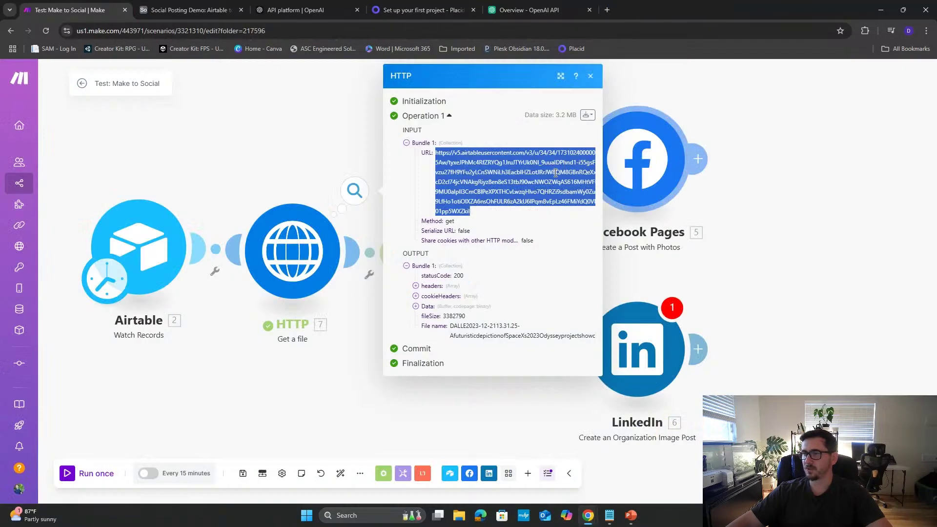
# - Map the LinkedIn module's file name and data to the Airtable Post Image File name and URL
pyautogui.click(291, 136)
pyautogui.click(658, 370)
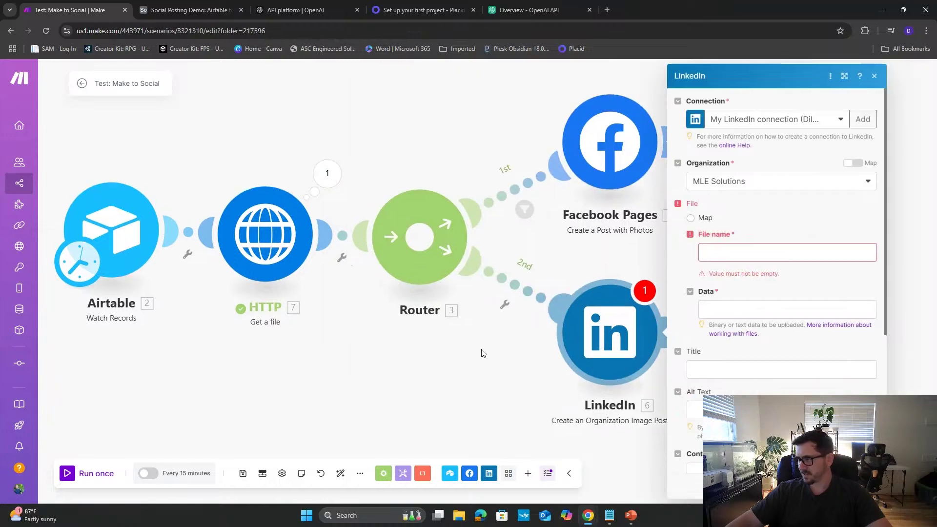
pyautogui.scroll(-2, 781, 287)
pyautogui.scroll(2, 779, 244)
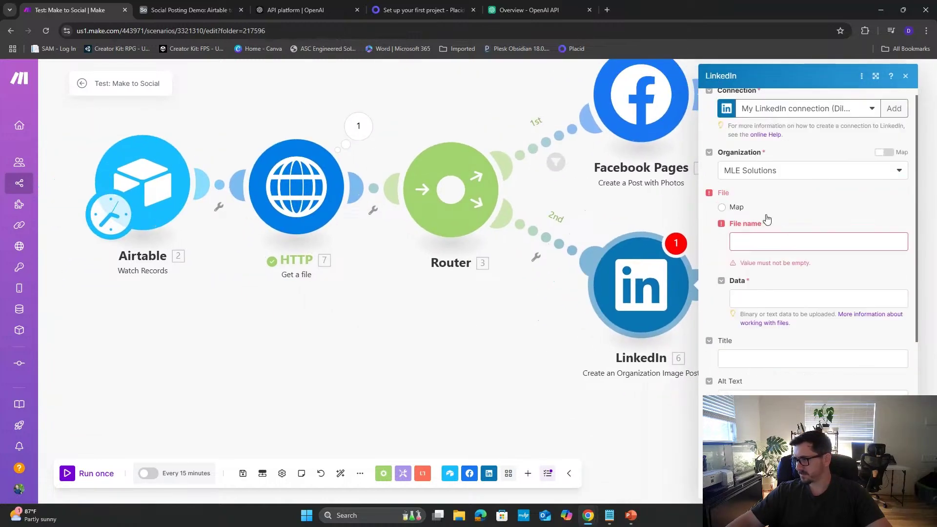
pyautogui.click(750, 252)
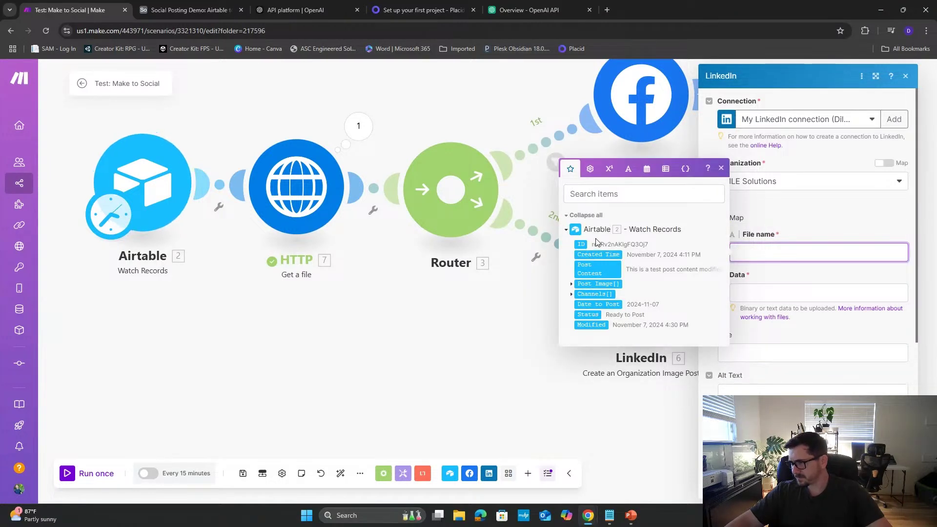
pyautogui.click(572, 285)
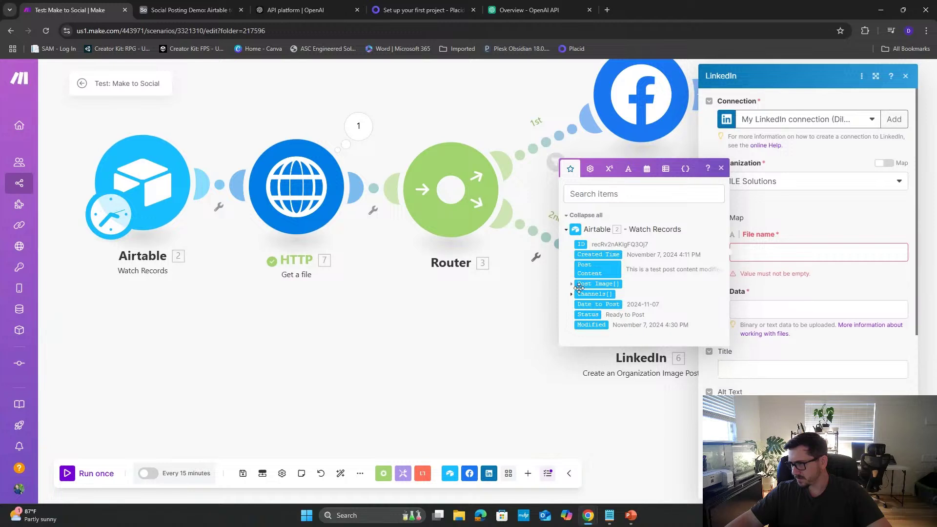
pyautogui.click(573, 288)
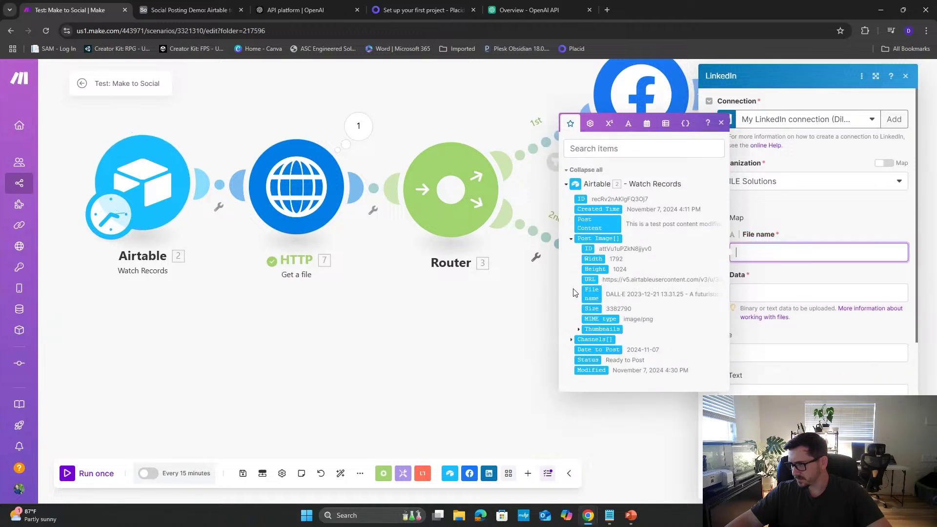
pyautogui.click(635, 292)
pyautogui.press('Tab')
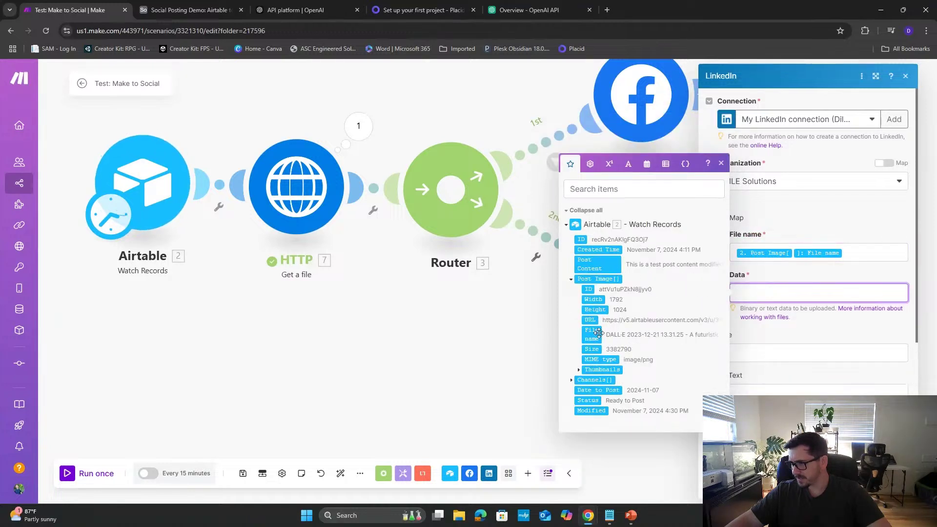
pyautogui.click(589, 320)
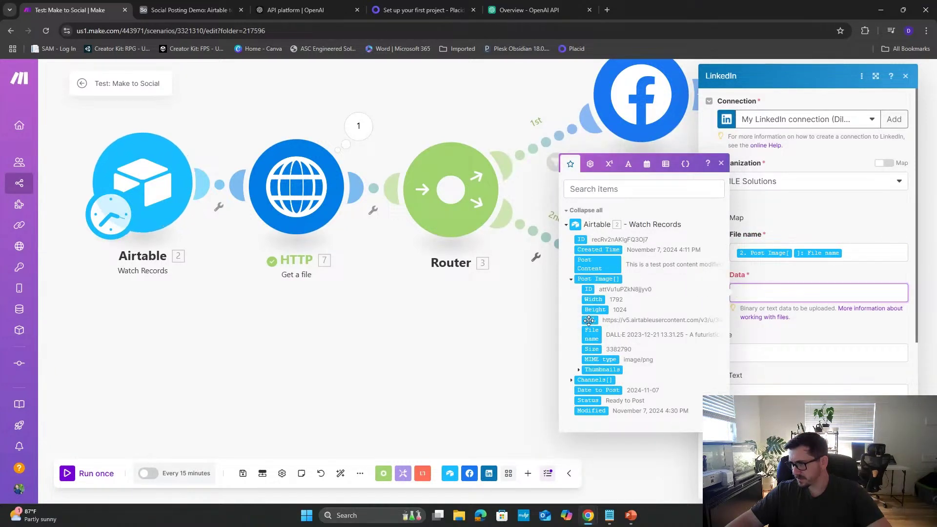
pyautogui.click(826, 336)
# - Map the LinkedIn post's content to the Airtable Post Content field and save the module settings
pyautogui.click(768, 355)
pyautogui.click(767, 374)
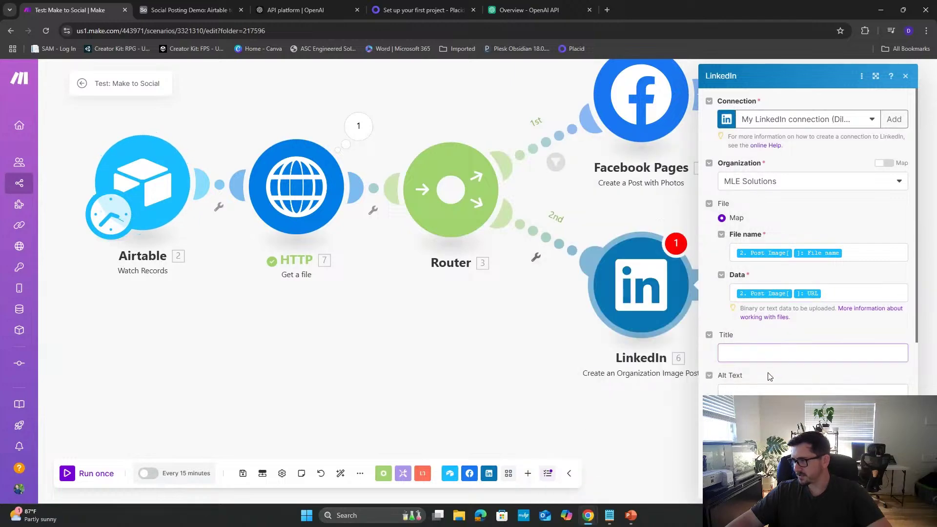
pyautogui.scroll(-2, 762, 373)
pyautogui.click(756, 356)
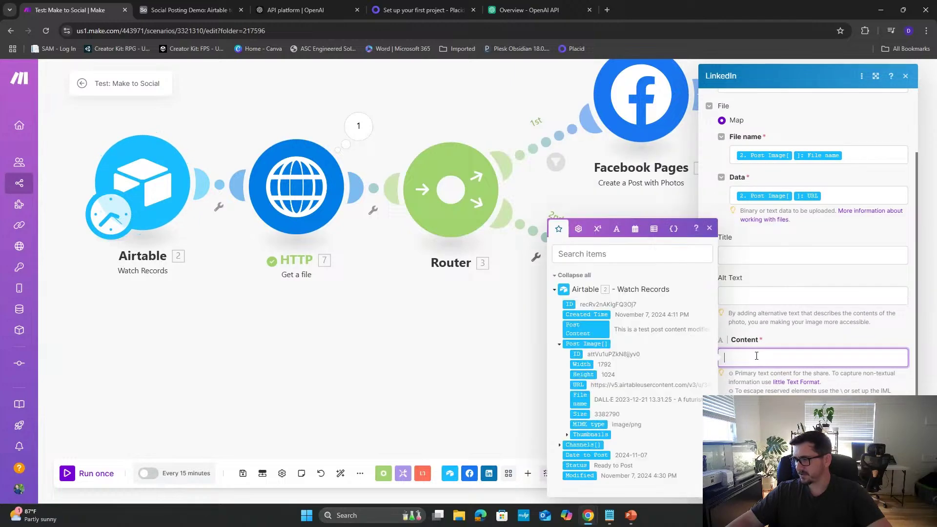
pyautogui.click(579, 331)
pyautogui.click(800, 319)
pyautogui.scroll(1, 801, 317)
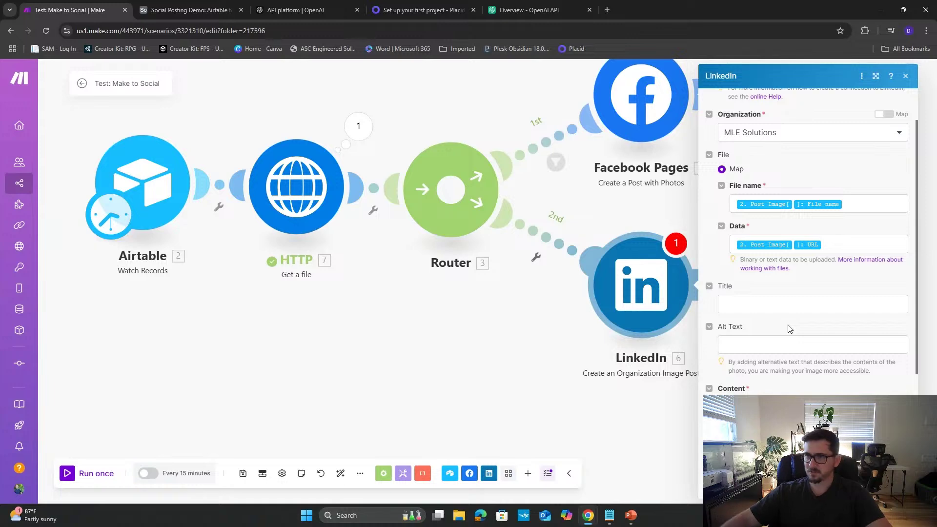
pyautogui.click(174, 10)
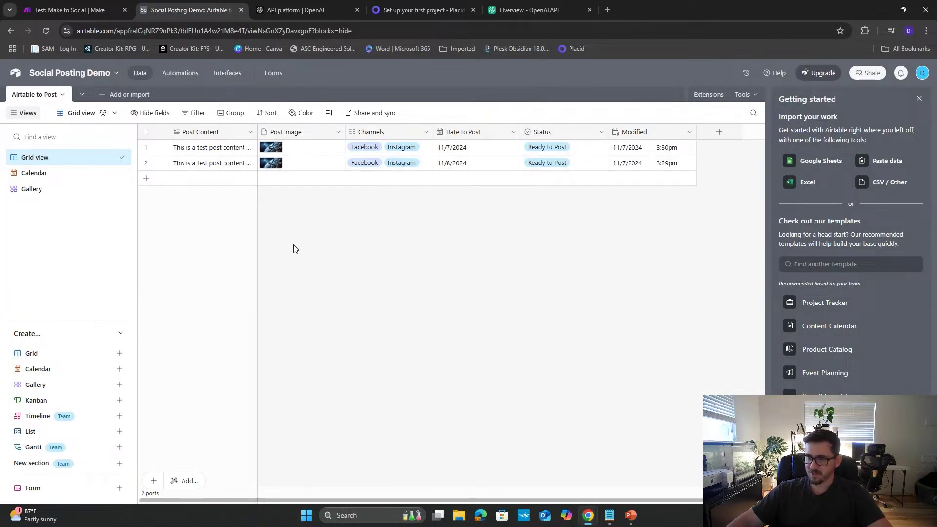
pyautogui.click(122, 17)
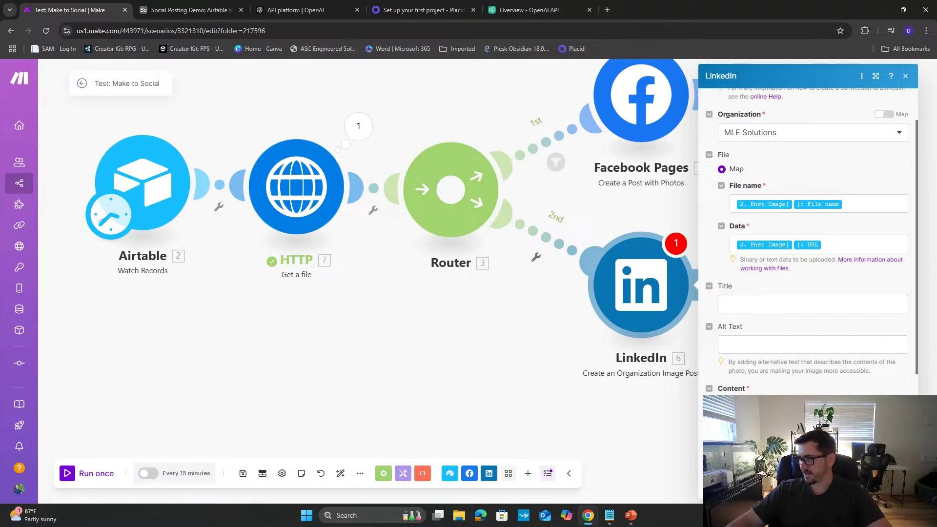
pyautogui.click(645, 470)
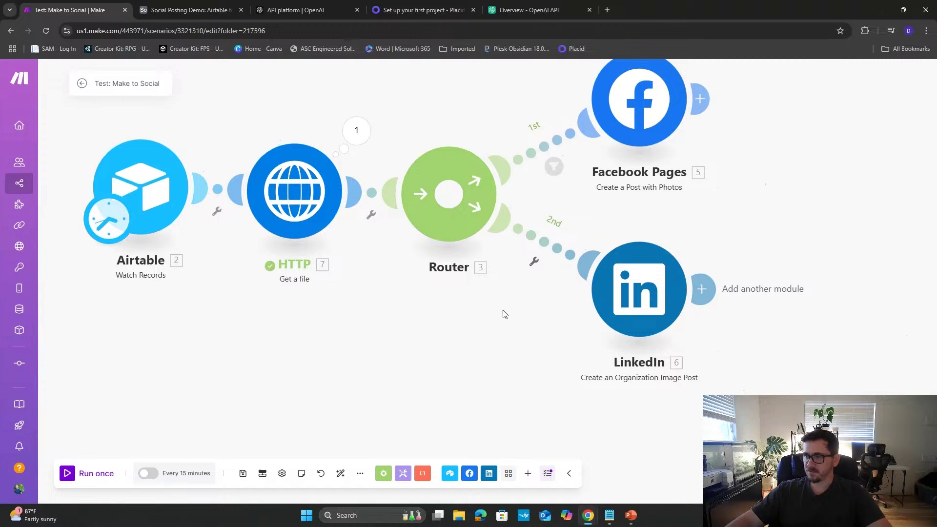
# - Set up a filter on the LinkedIn route, labelled "Only post if marked LinkedIn"
pyautogui.click(528, 313)
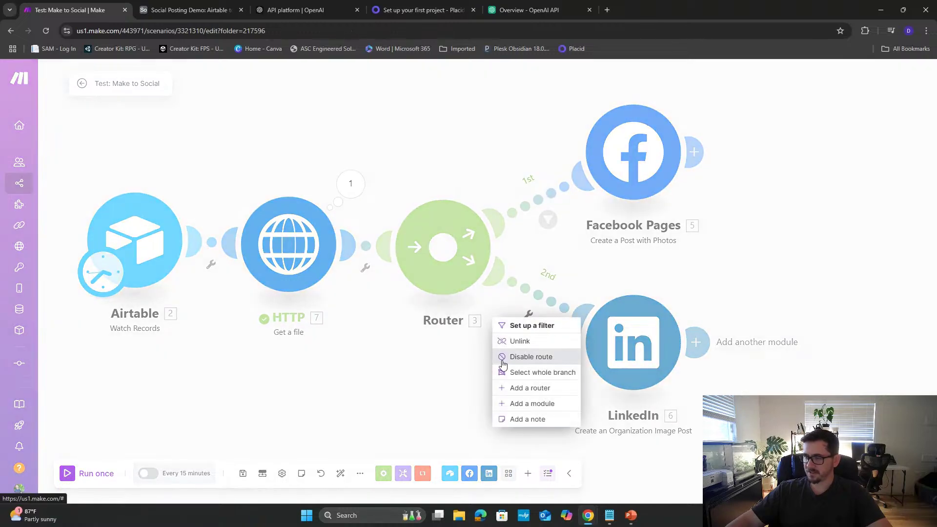
pyautogui.click(532, 326)
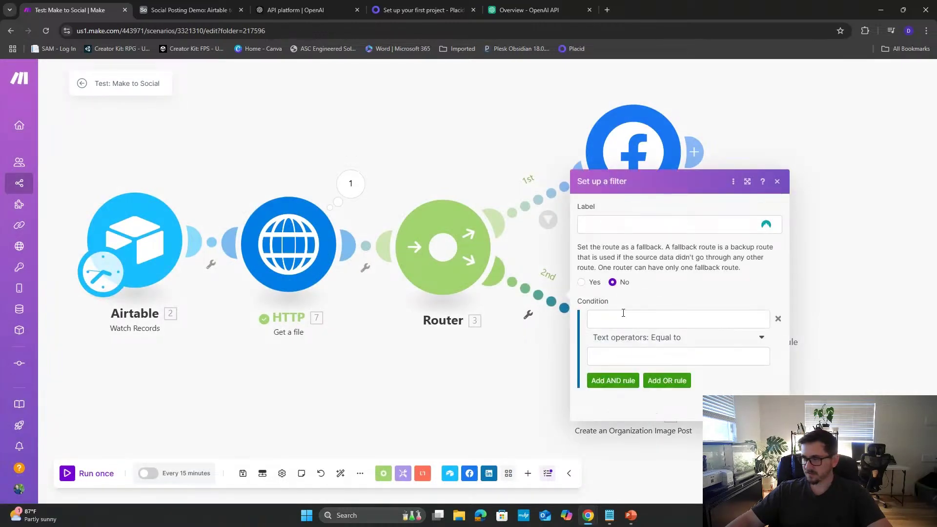
pyautogui.click(634, 224)
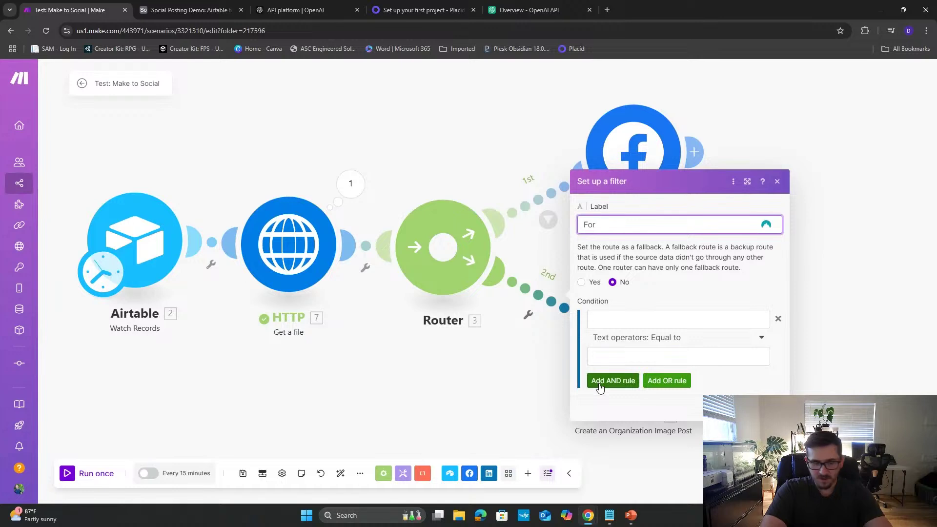
pyautogui.write('Only post if marked linkedIn')
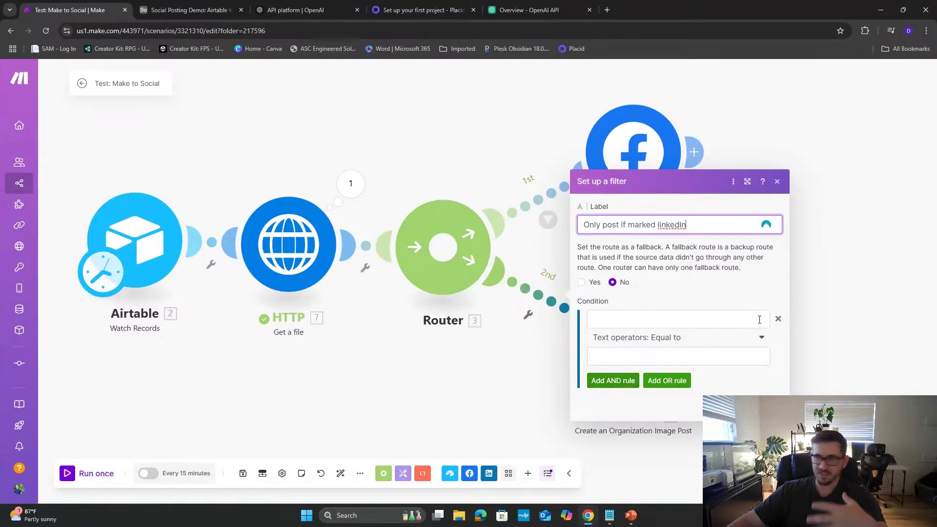
pyautogui.rightClick(672, 227)
pyautogui.click(701, 242)
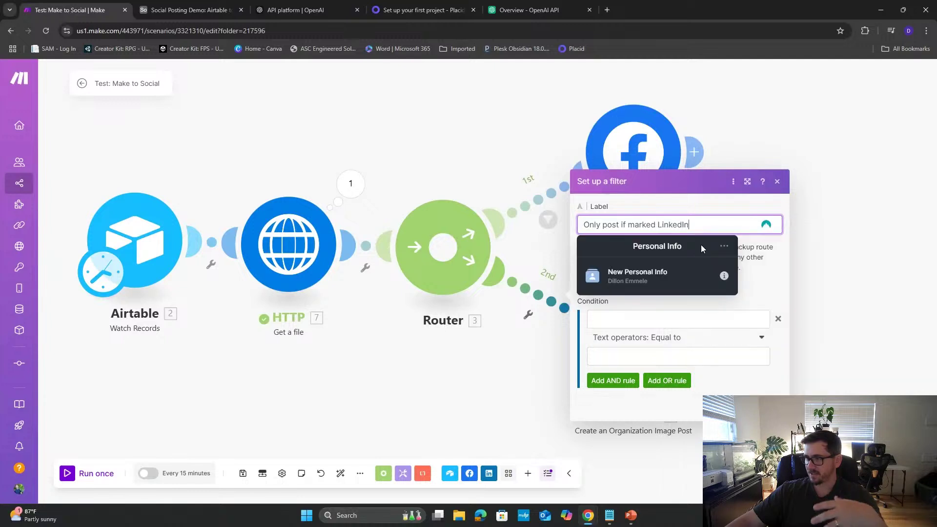
pyautogui.click(759, 293)
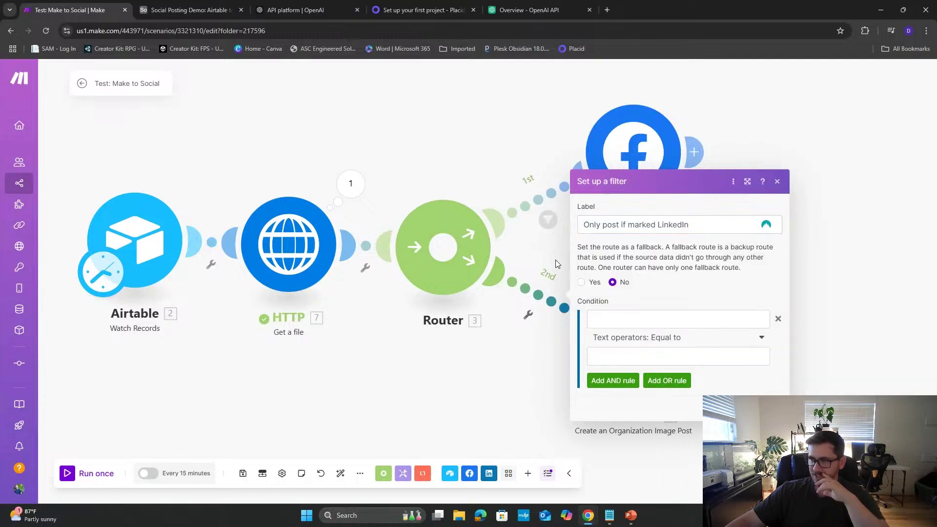
# - Use the Airtable Channels field as the first value of the filter condition
pyautogui.click(626, 325)
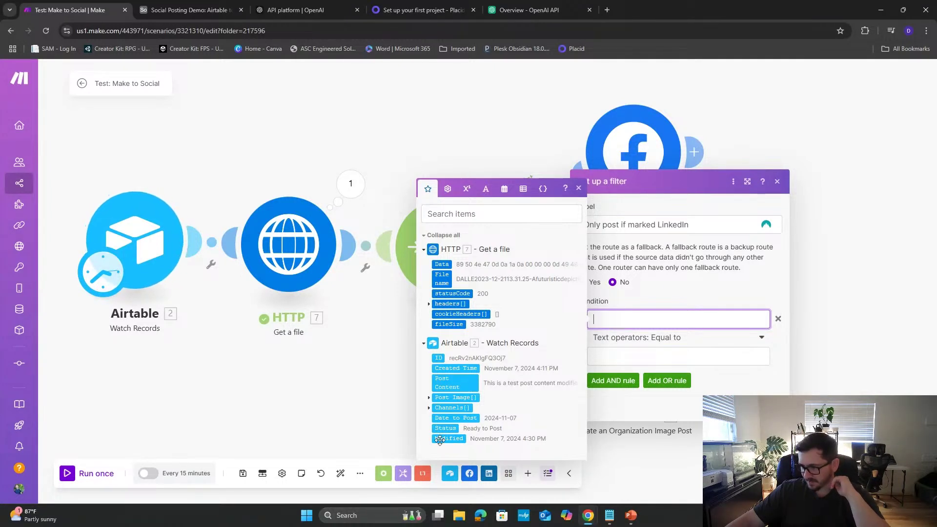
pyautogui.click(452, 408)
pyautogui.click(599, 357)
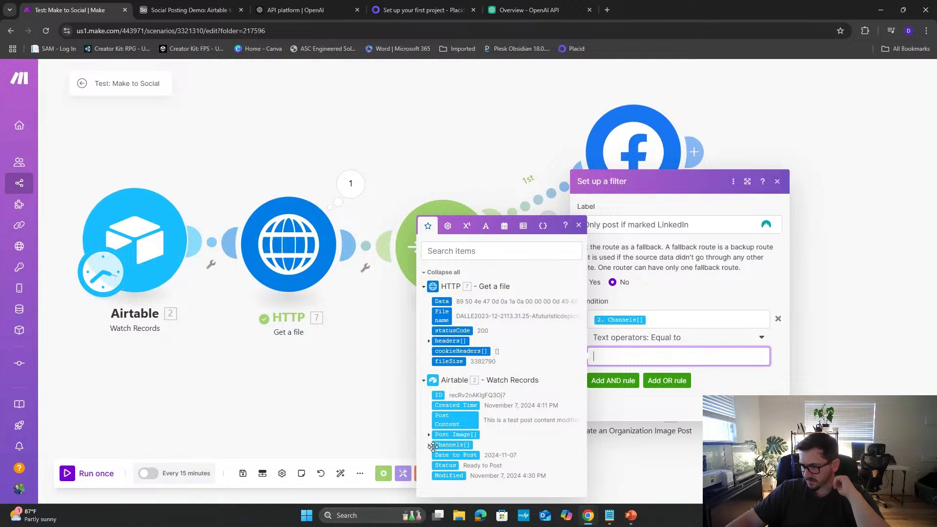
pyautogui.click(429, 444)
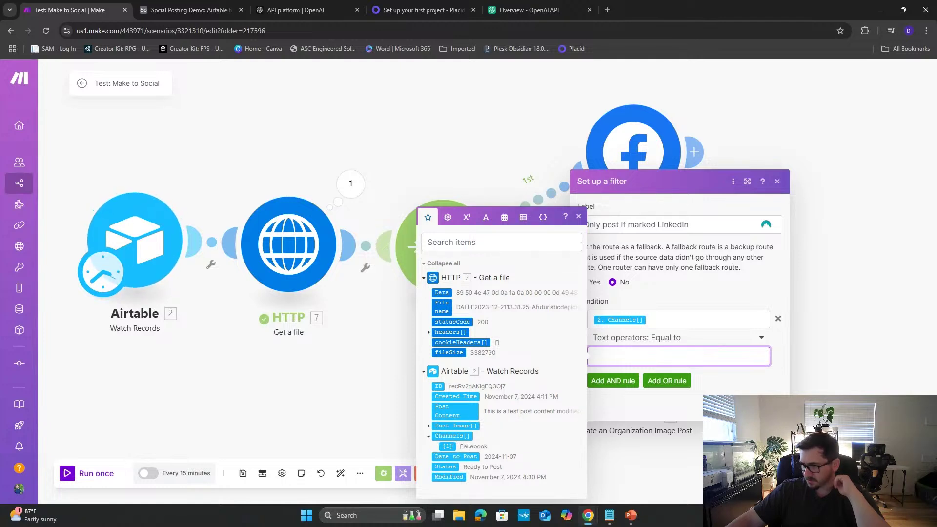
pyautogui.click(446, 445)
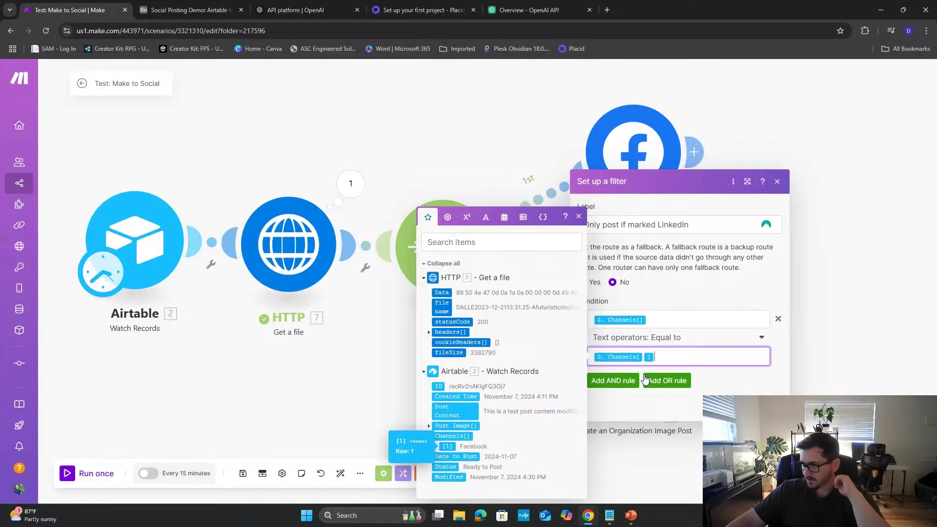
pyautogui.press('BackSpace')
pyautogui.press('BackSpace')
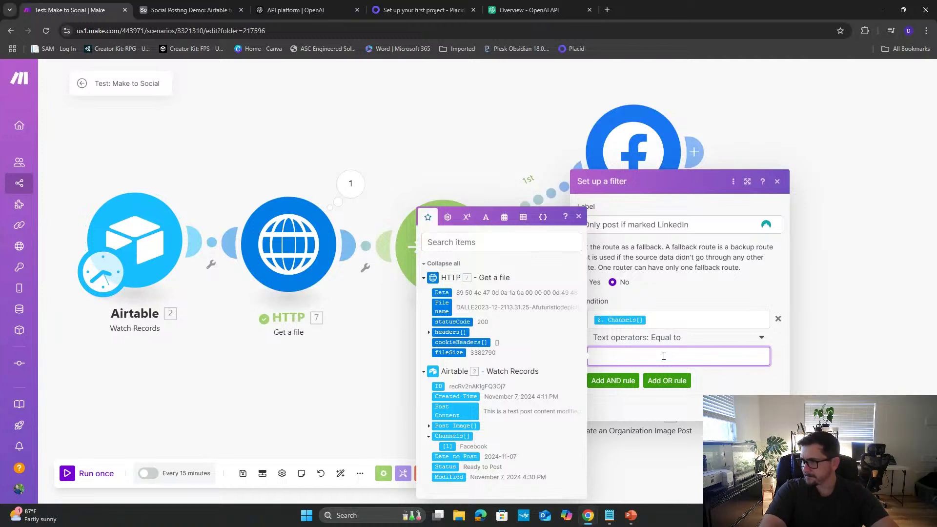
# - Set the filter condition's comparison value to LinkedIn
pyautogui.write('LinkedIn')
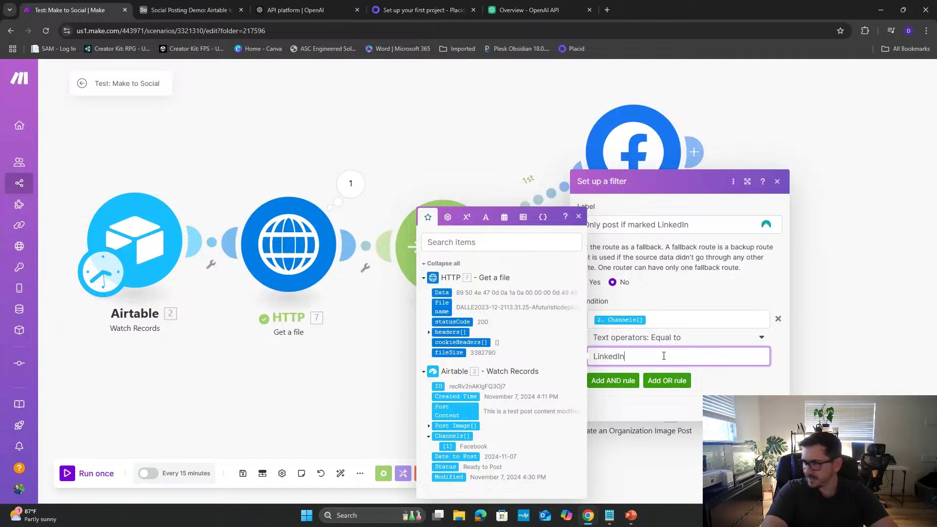
# - Switch to the Airtable base and add LinkedIn to the second record's Channels
pyautogui.click(204, 11)
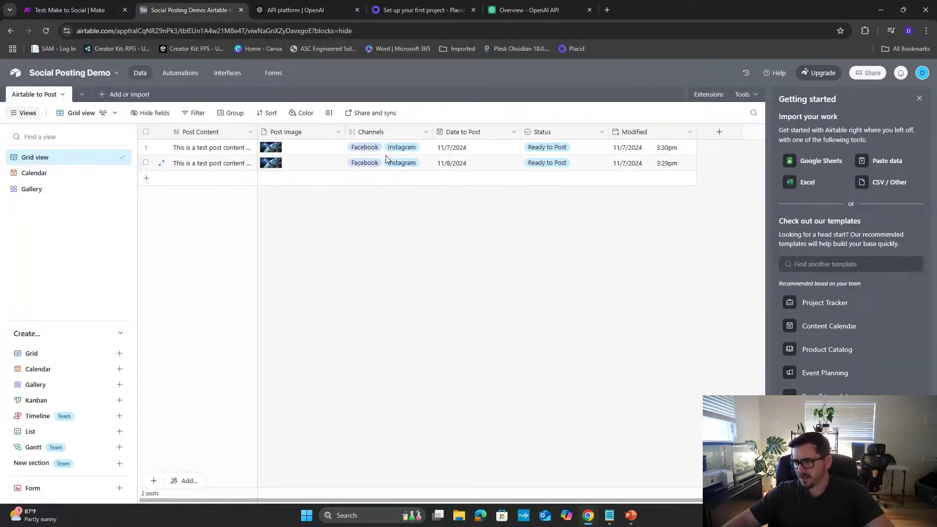
pyautogui.doubleClick(417, 161)
pyautogui.click(398, 169)
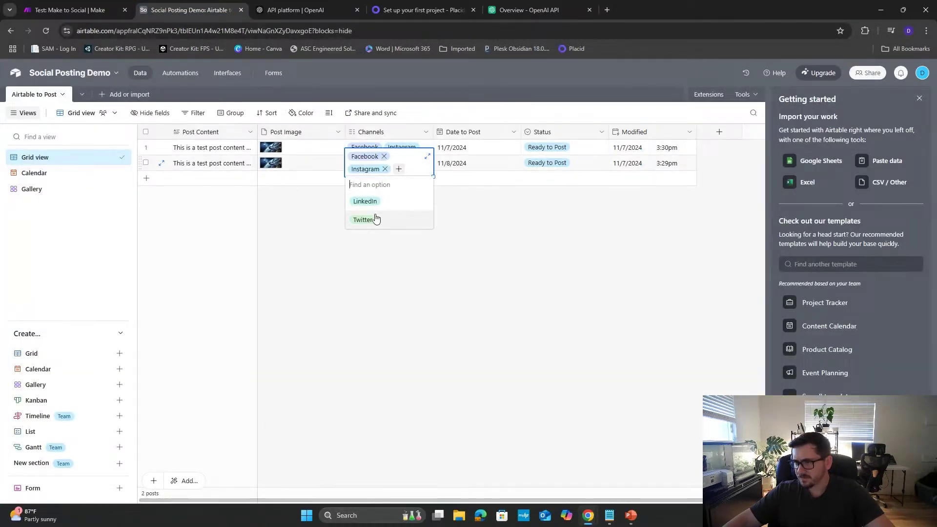
pyautogui.click(369, 204)
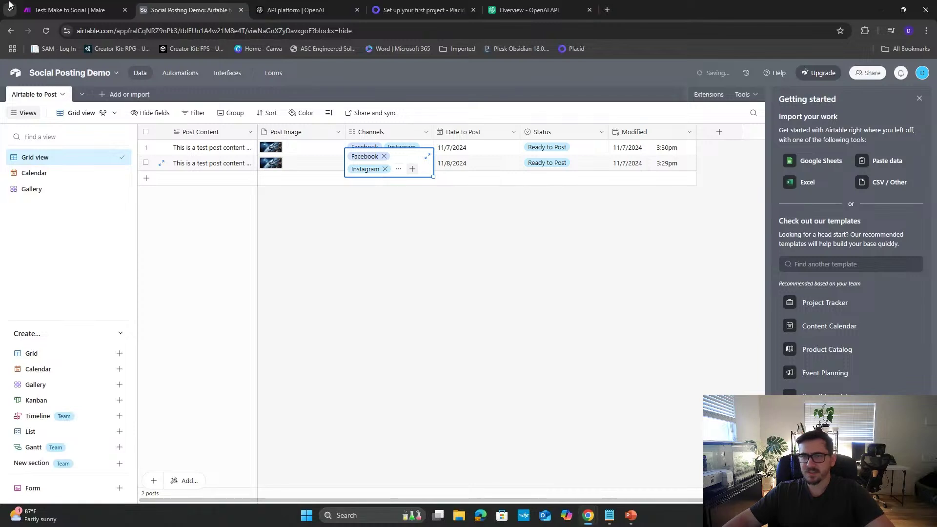
# - Return to the Make scenario and save the LinkedIn route's filter
pyautogui.click(49, 14)
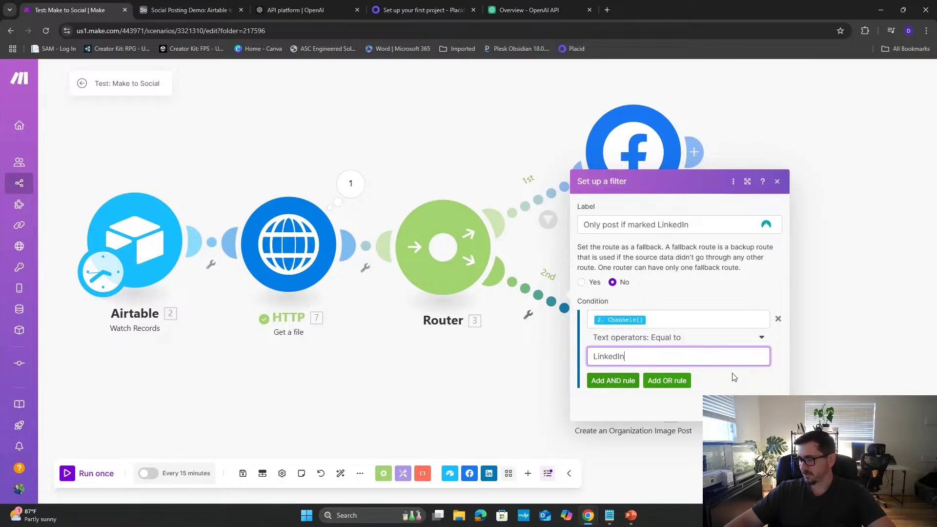
pyautogui.click(767, 408)
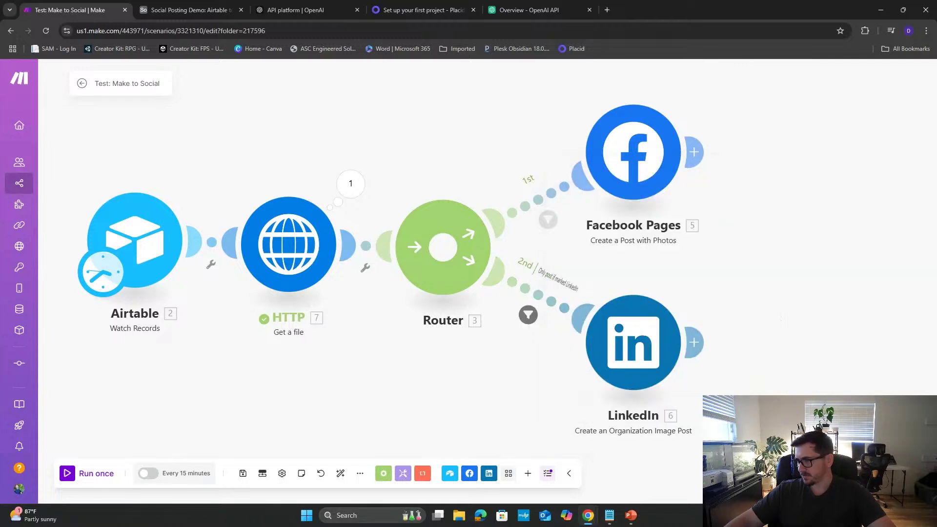
pyautogui.moveTo(467, 418); pyautogui.dragTo(525, 391)
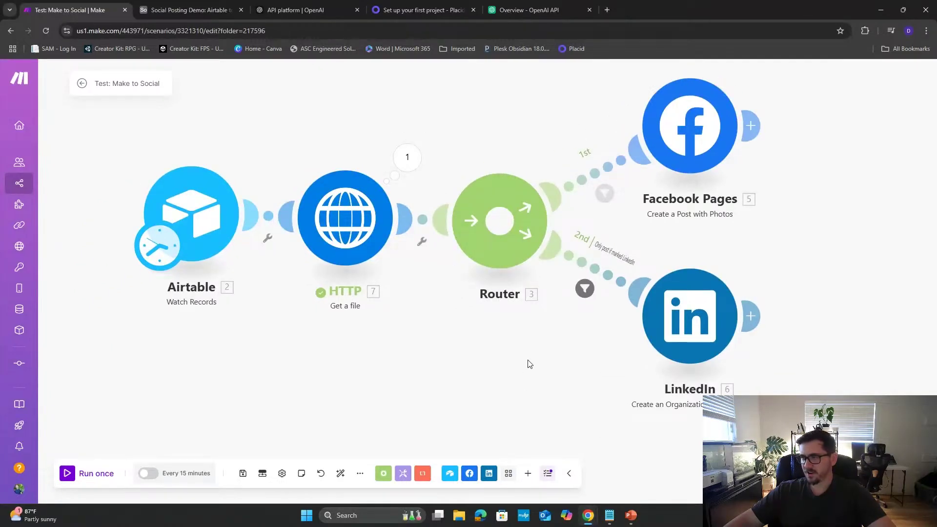
pyautogui.moveTo(536, 361)
pyautogui.mouseDown()
pyautogui.moveTo(504, 372)
pyautogui.moveTo(531, 367)
pyautogui.mouseUp()
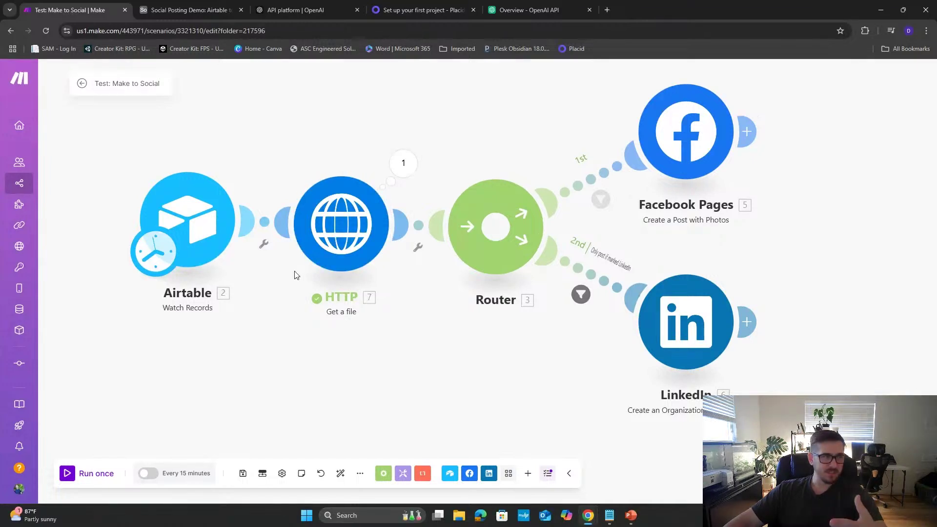
# - Add a third router route with an Instagram for Business Create a Photo Post module
pyautogui.click(488, 266)
pyautogui.click(668, 364)
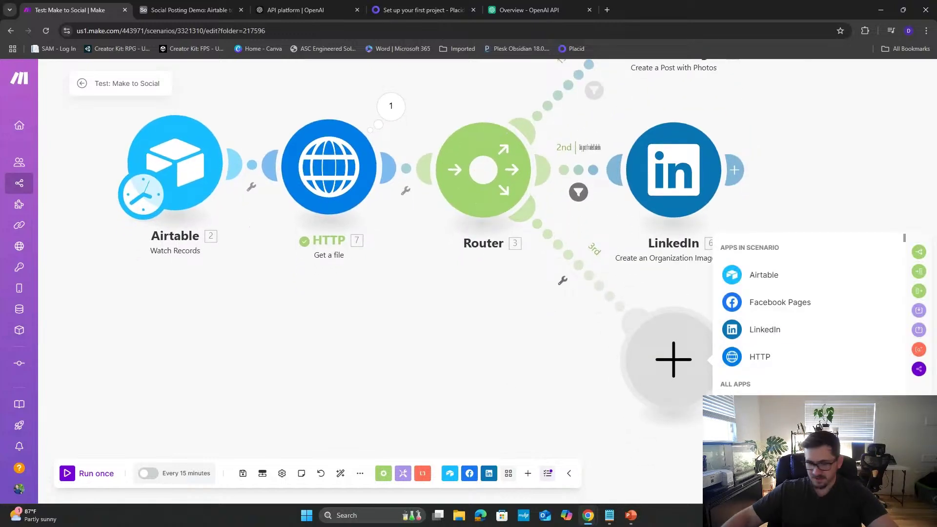
pyautogui.write('insta')
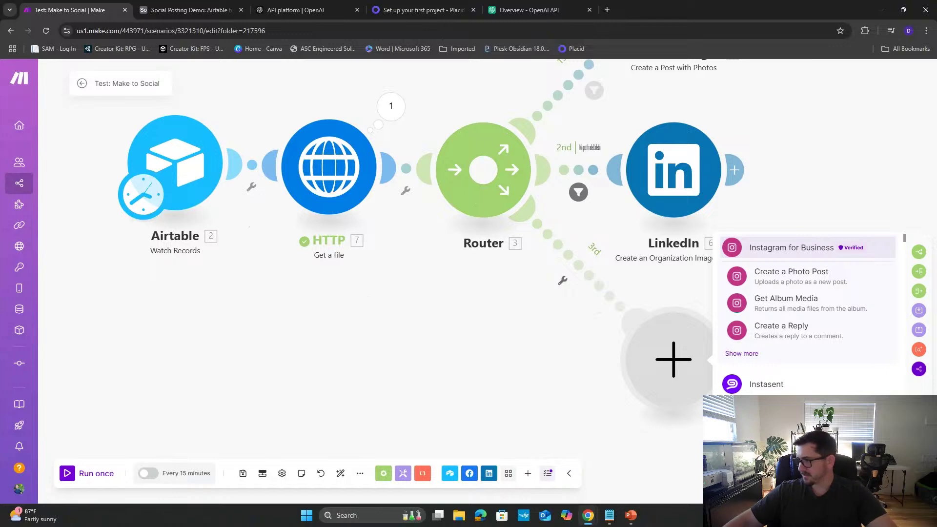
pyautogui.click(820, 283)
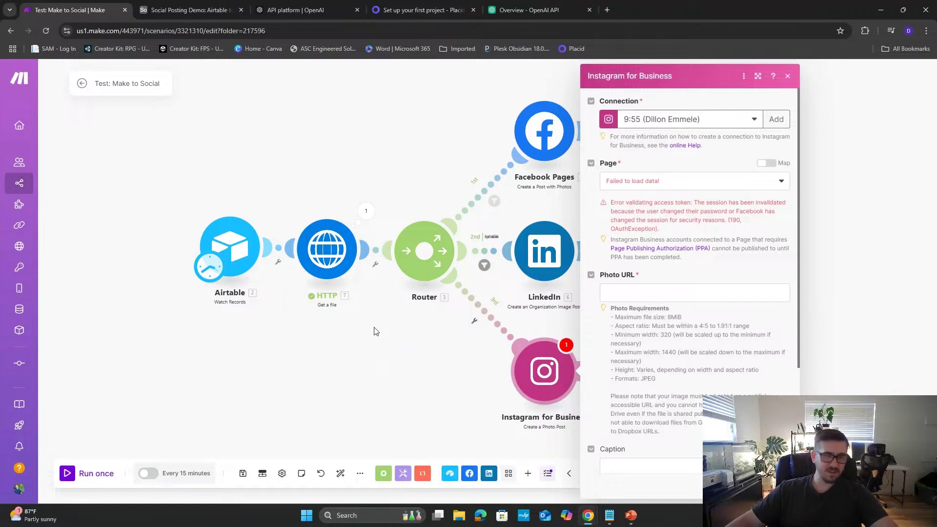
# - Switch to the Airtable base and add an empty third record
pyautogui.click(189, 10)
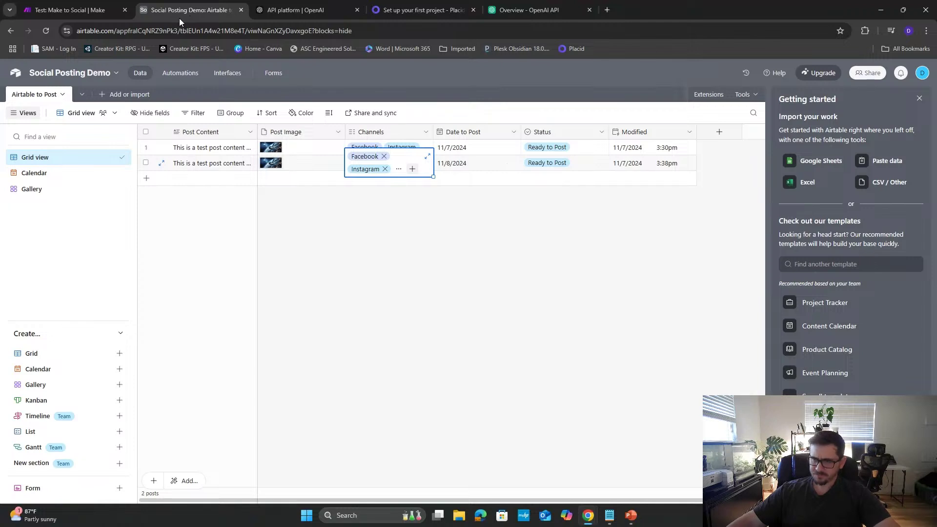
pyautogui.click(210, 171)
pyautogui.click(227, 222)
pyautogui.click(217, 184)
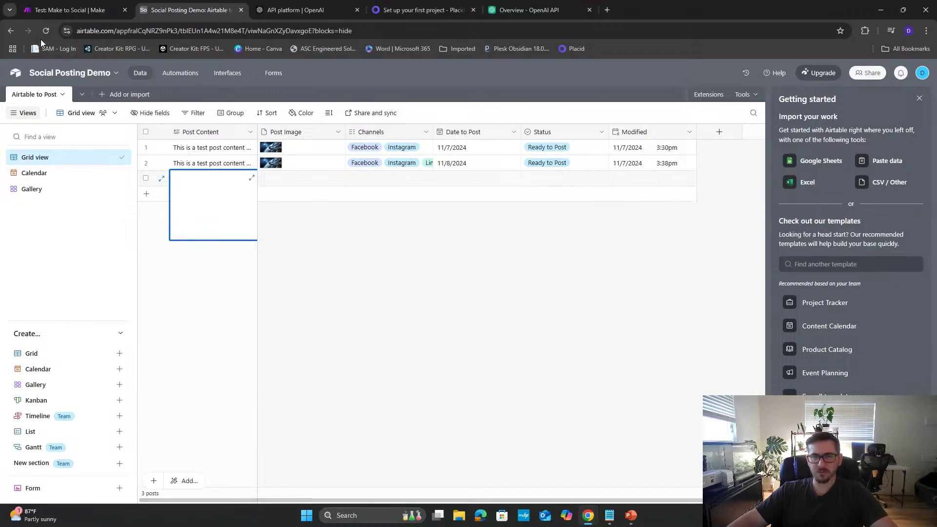
# - Return to the Make scenario, unlink the LinkedIn and Instagram modules from the router and move both aside
pyautogui.click(55, 10)
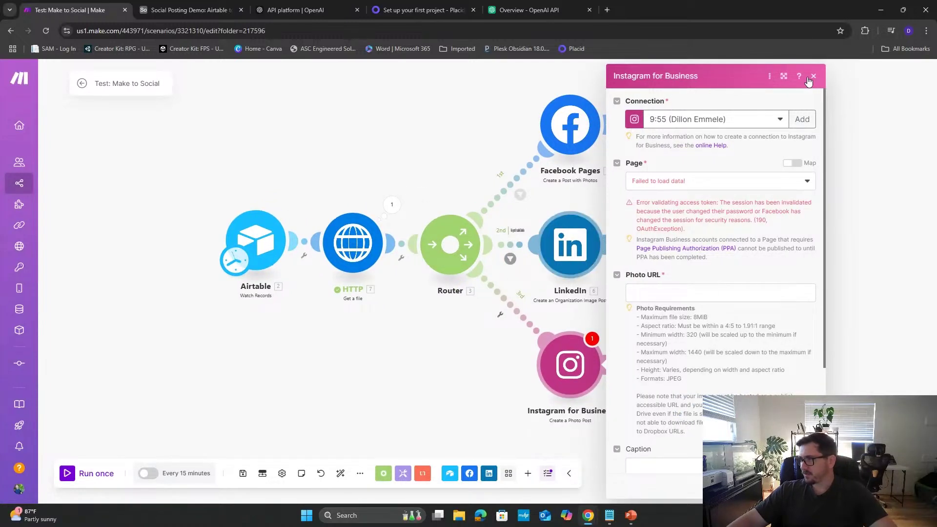
pyautogui.click(812, 78)
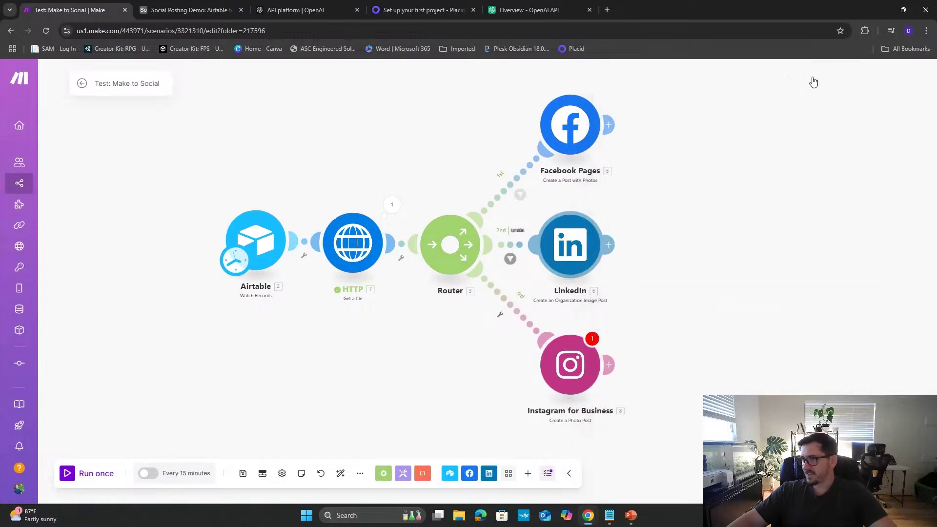
pyautogui.click(517, 251)
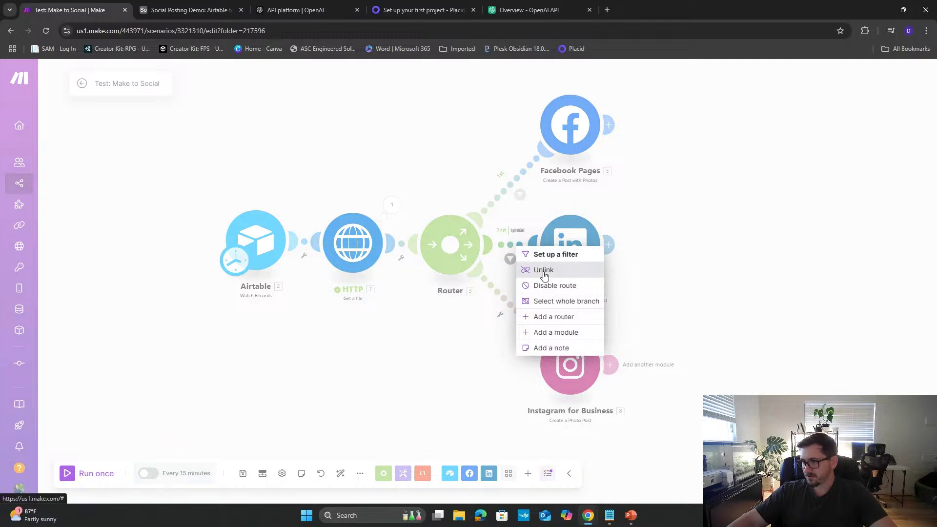
pyautogui.click(543, 272)
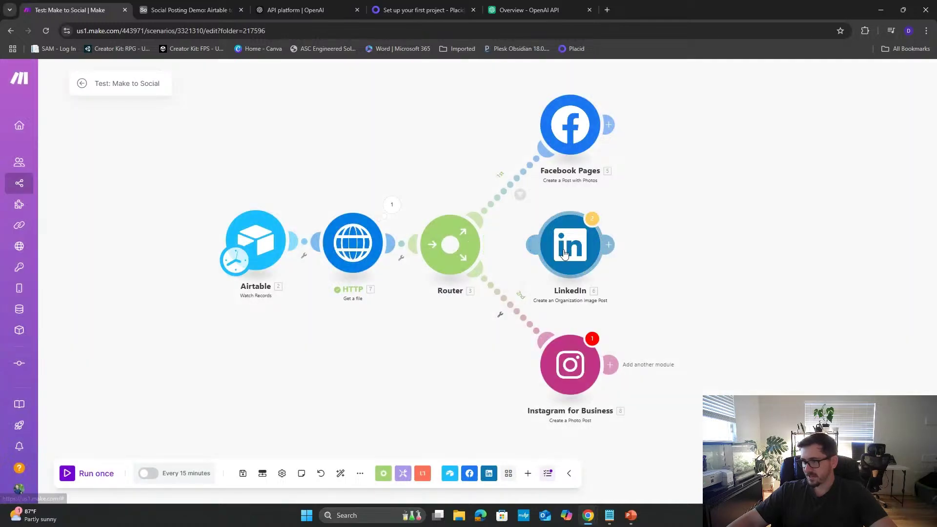
pyautogui.click(517, 311)
pyautogui.click(531, 334)
pyautogui.moveTo(558, 366); pyautogui.dragTo(646, 365)
pyautogui.moveTo(623, 235); pyautogui.dragTo(656, 238)
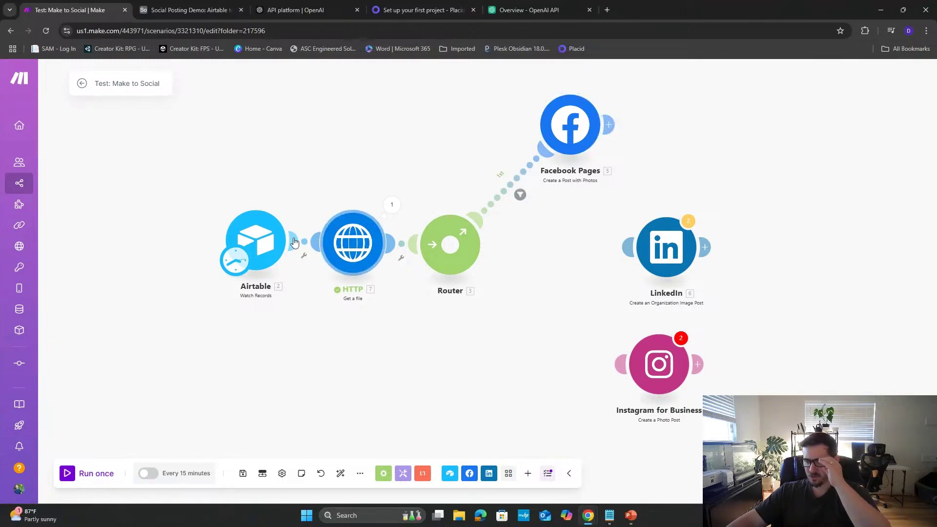
# - Switch to the Airtable base and check the first record's Date to Post and Status options
pyautogui.click(184, 11)
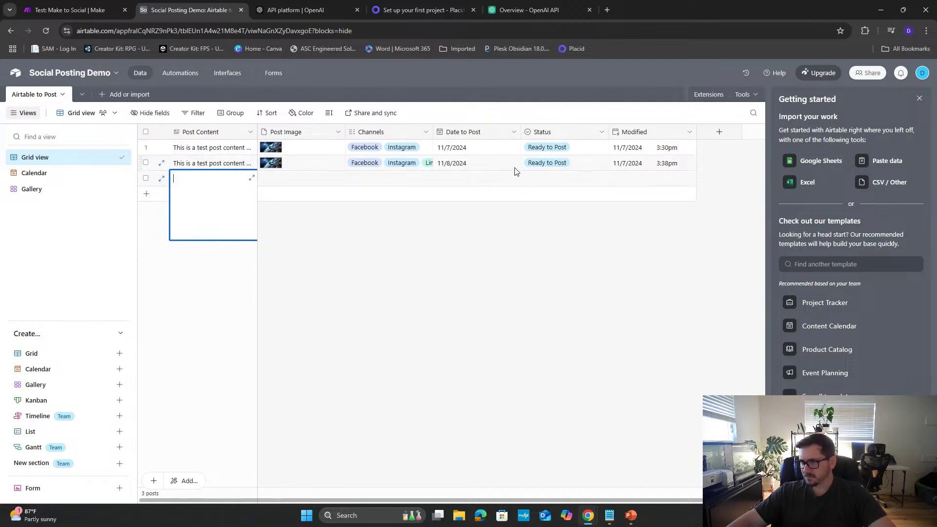
pyautogui.click(478, 147)
pyautogui.click(479, 148)
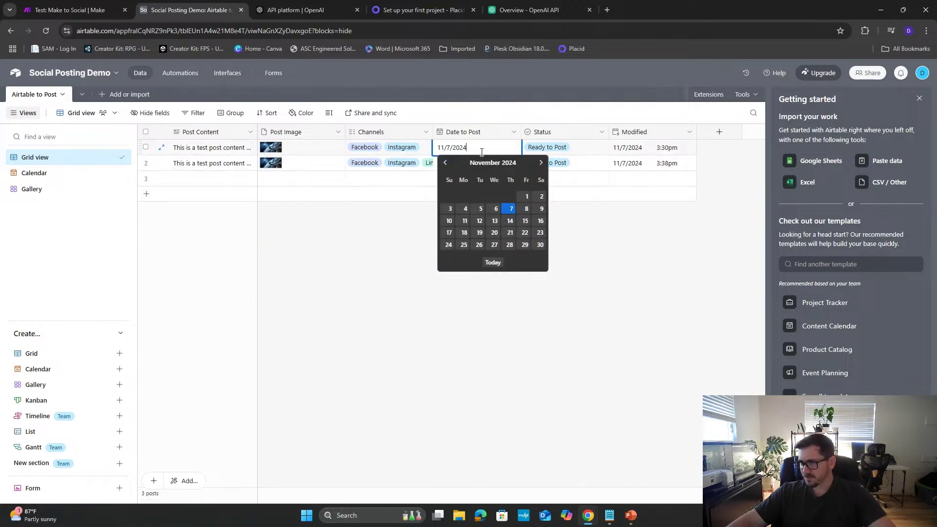
pyautogui.click(507, 206)
pyautogui.click(574, 147)
pyautogui.click(575, 148)
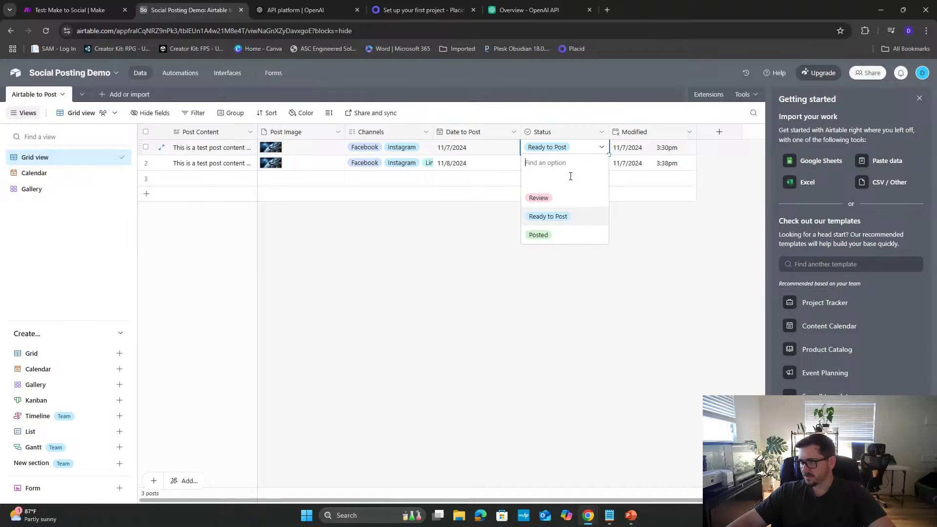
pyautogui.click(665, 280)
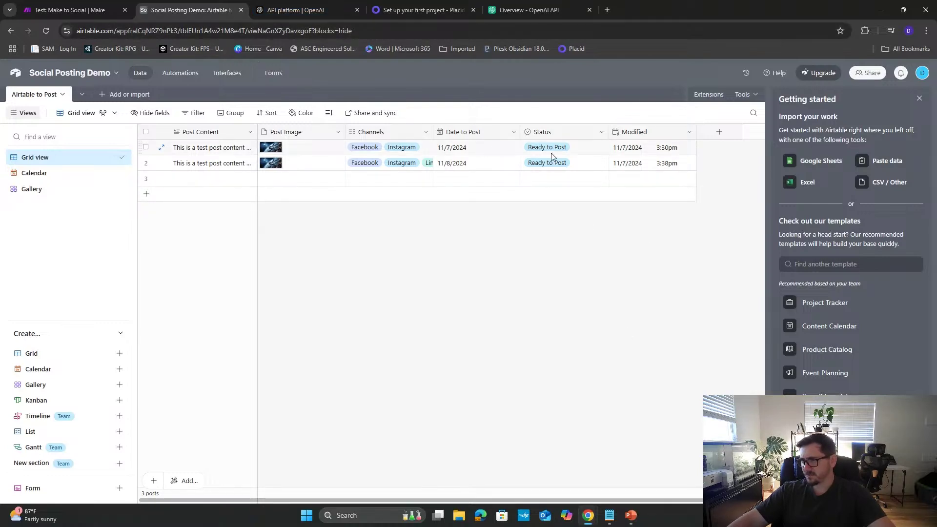
# - Make a small edit to the first record's Post Content to refresh its Modified time
pyautogui.click(227, 157)
pyautogui.click(229, 155)
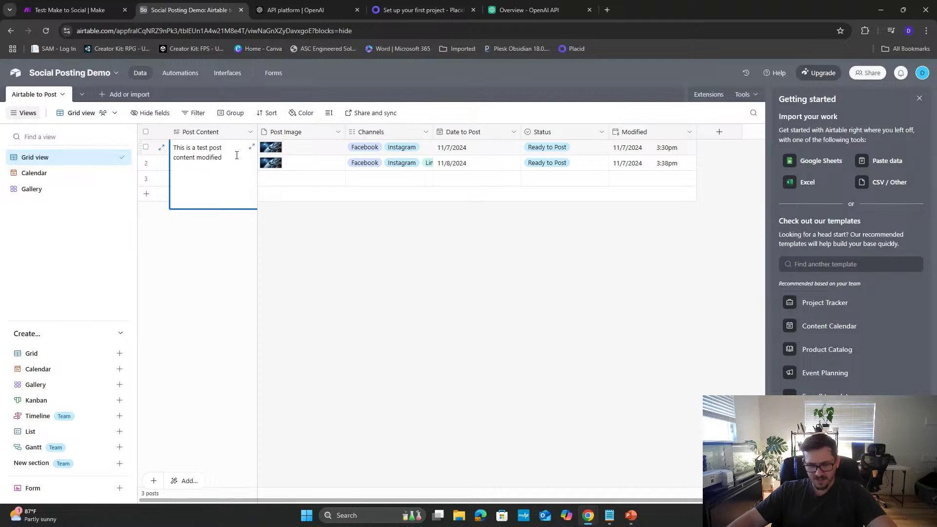
pyautogui.press('Escape')
# - Return to the Make scenario and set the Facebook Pages photo's File source to HTTP - Get a file
pyautogui.click(95, 10)
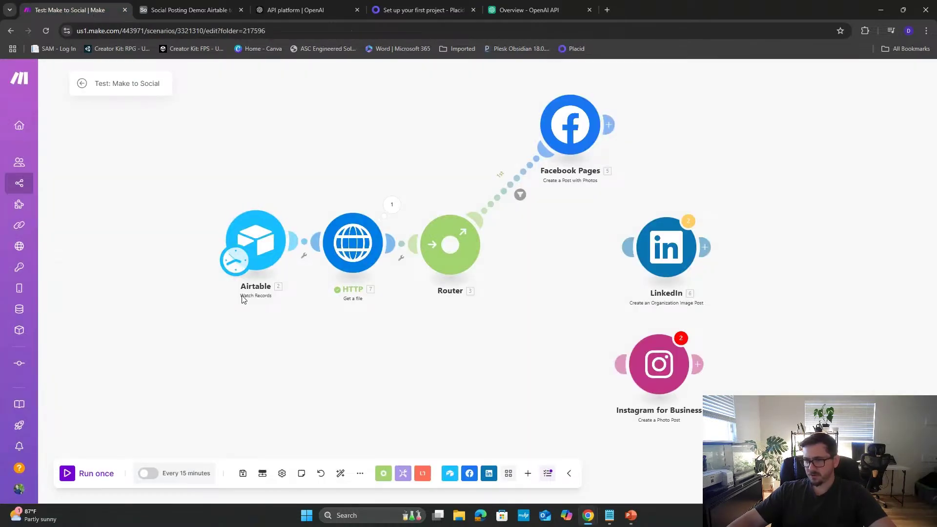
pyautogui.moveTo(499, 364); pyautogui.dragTo(474, 382)
pyautogui.click(530, 149)
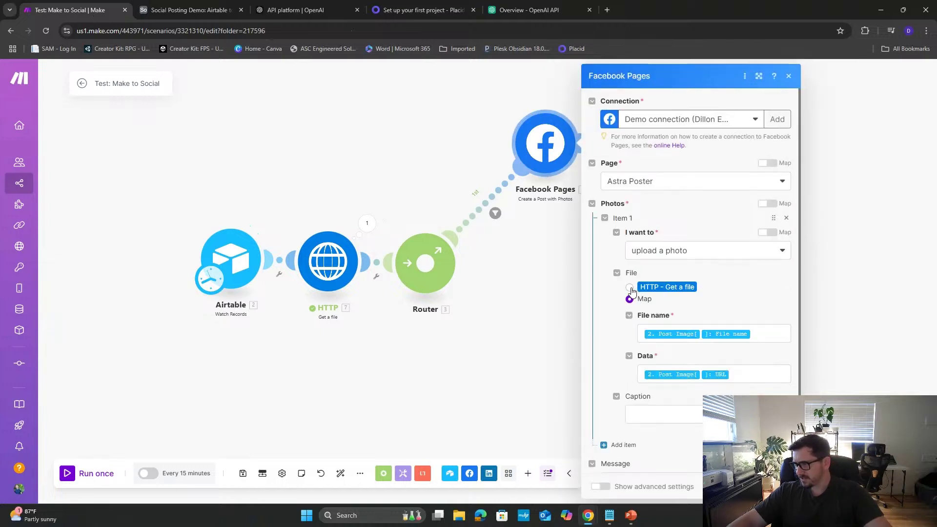
pyautogui.click(630, 288)
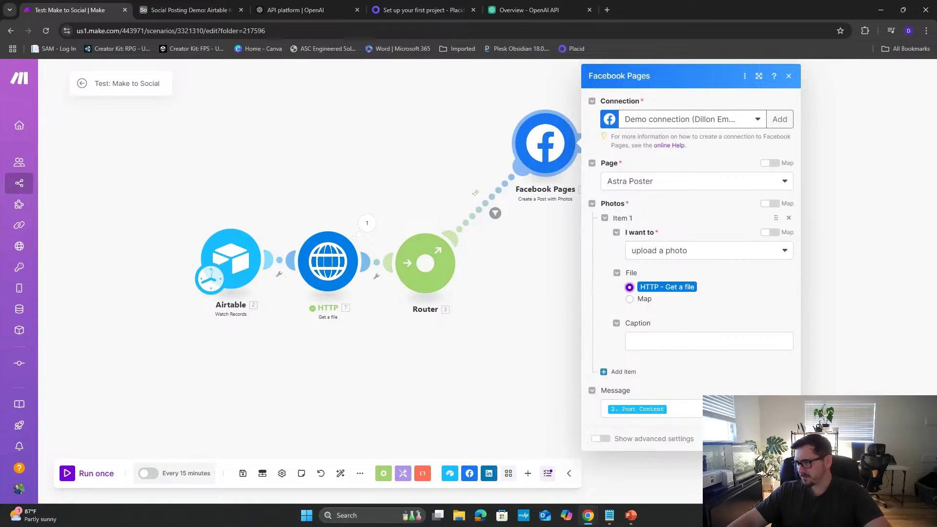
pyautogui.click(780, 439)
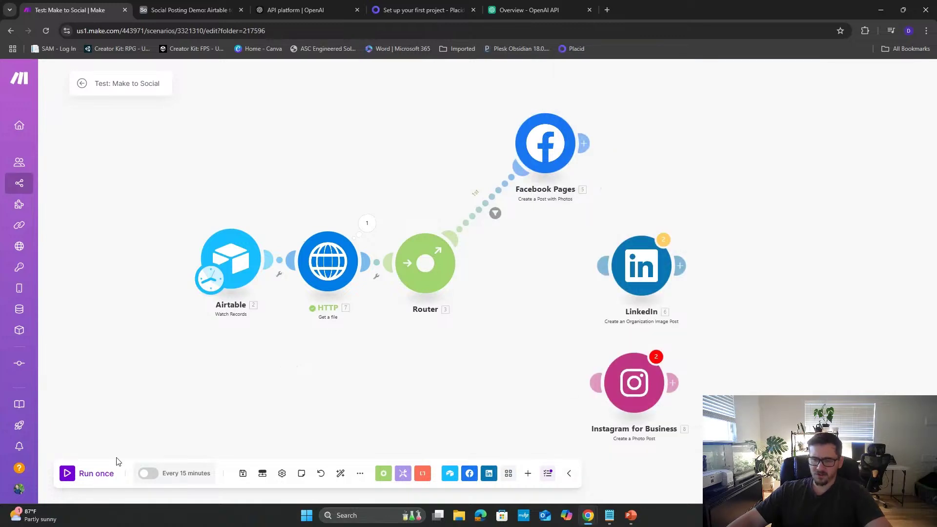
# - Run the scenario once and inspect how the Facebook route's filter evaluated the bundle
pyautogui.click(96, 473)
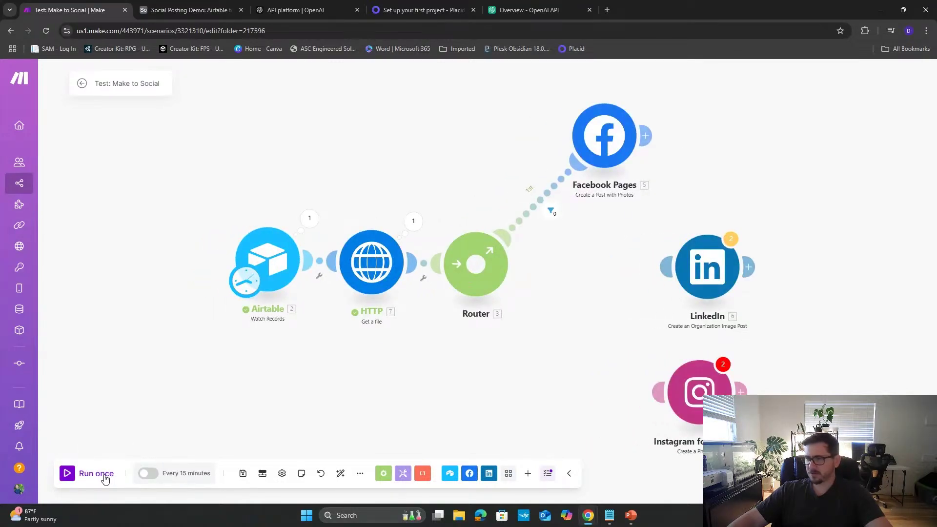
pyautogui.click(551, 212)
pyautogui.moveTo(621, 231)
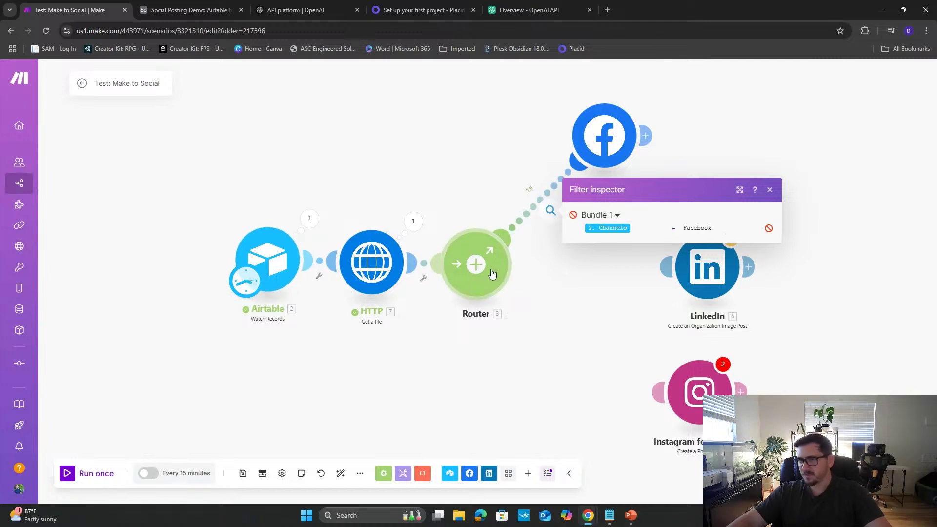
# - Switch to the Airtable base and examine the first record's Channels and the Channels field's option names
pyautogui.click(185, 11)
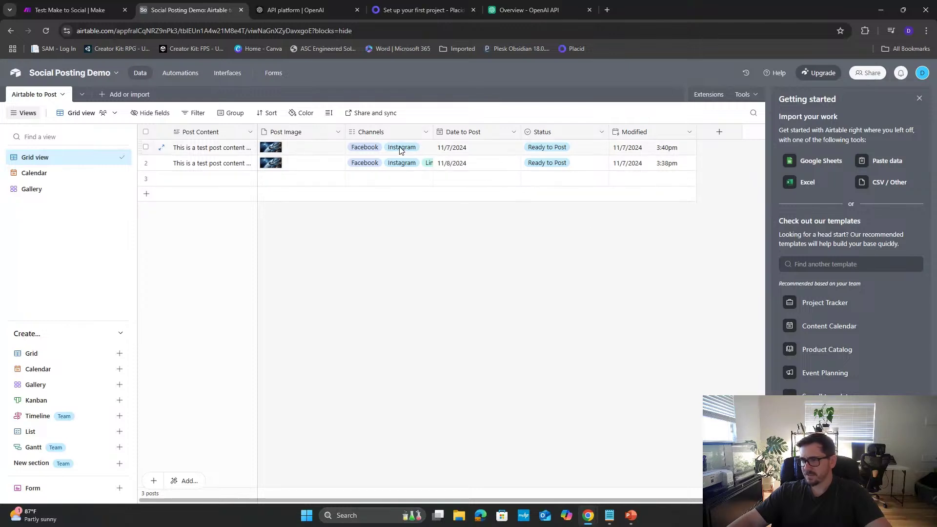
pyautogui.click(368, 154)
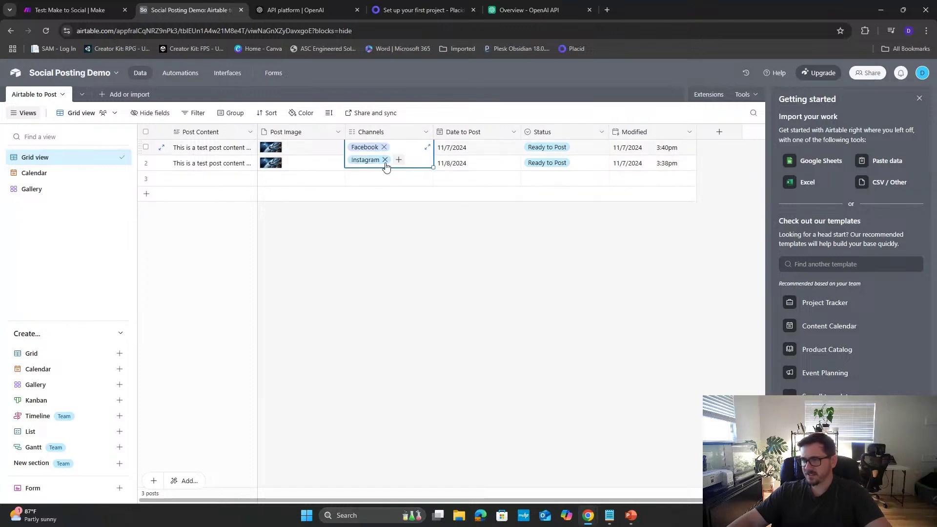
pyautogui.doubleClick(395, 131)
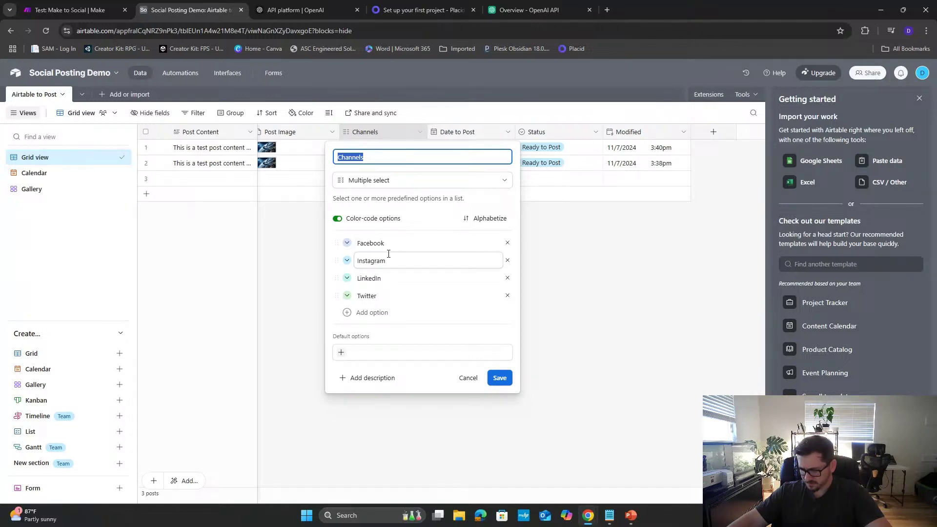
# - Return to the Make scenario, unlink Facebook Pages, delete the router's empty modules and reconnect Facebook Pages to the router
pyautogui.click(73, 10)
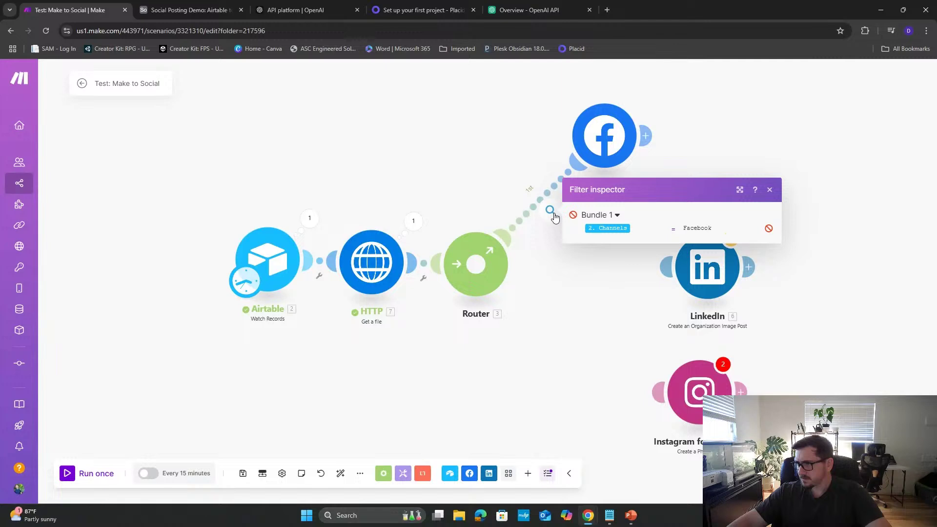
pyautogui.rightClick(543, 199)
pyautogui.click(567, 220)
pyautogui.click(477, 266)
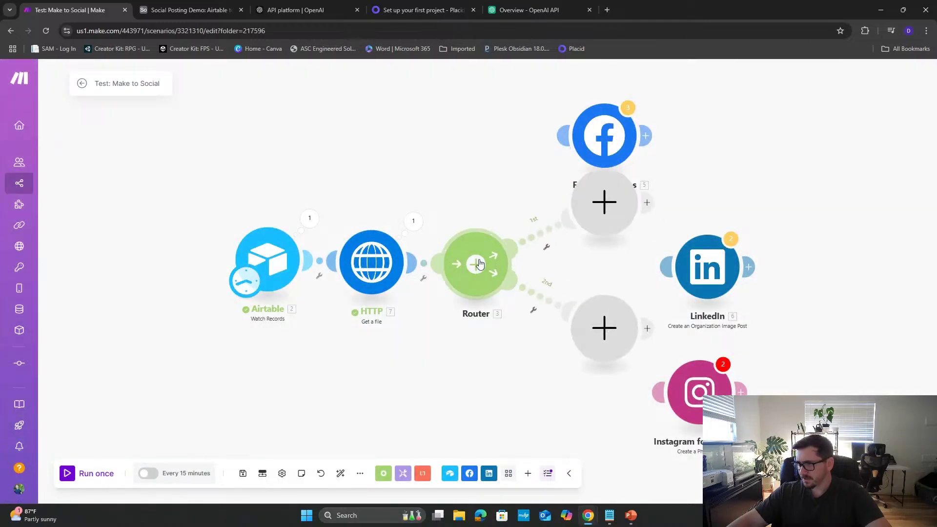
pyautogui.rightClick(610, 220)
pyautogui.click(645, 240)
pyautogui.rightClick(607, 342)
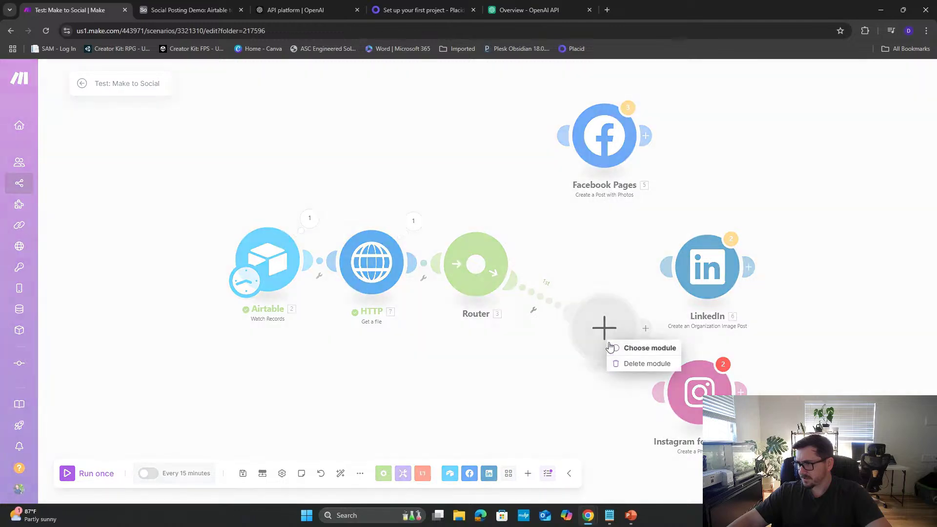
pyautogui.click(630, 366)
pyautogui.moveTo(561, 136); pyautogui.dragTo(479, 249)
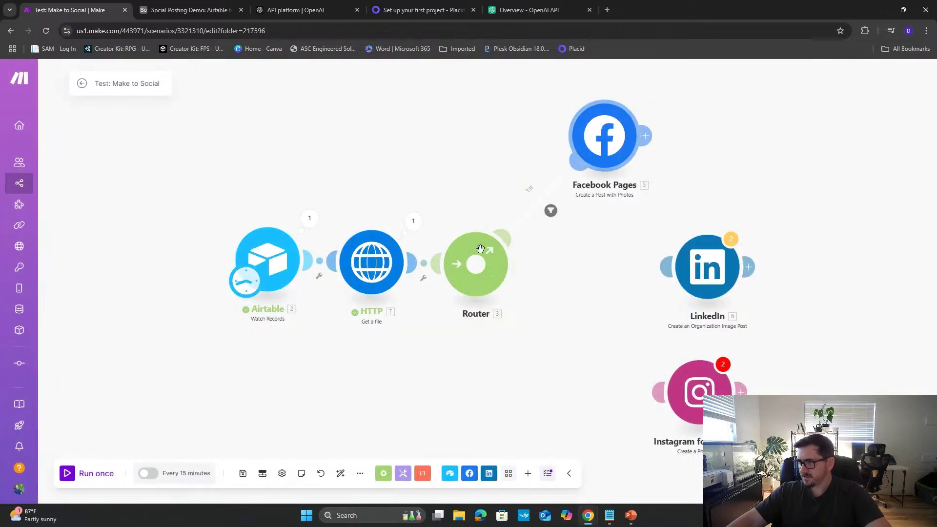
# - Set the Facebook route filter's comparison value to "Facebook" with quotation marks, keep the Equal to text operator, and save the filter
pyautogui.click(551, 211)
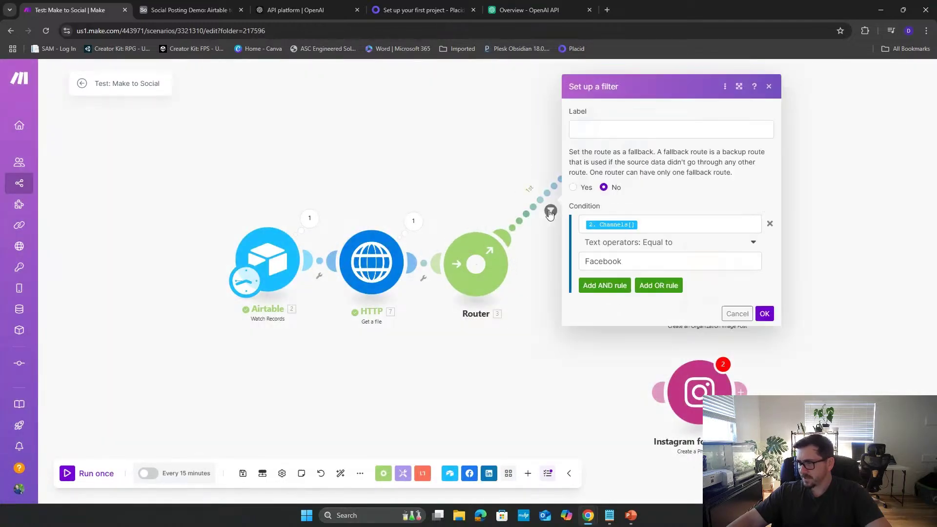
pyautogui.click(670, 269)
pyautogui.press('Left')
pyautogui.write('"')
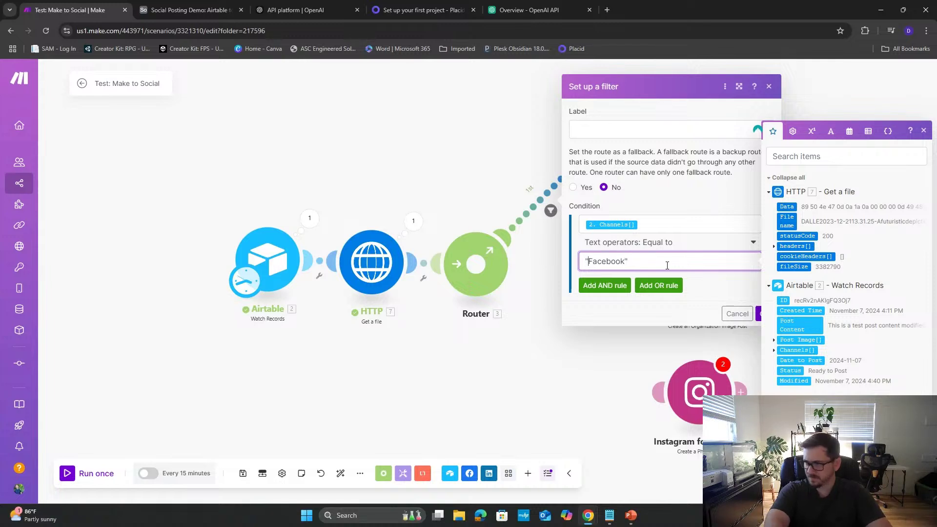
pyautogui.click(709, 244)
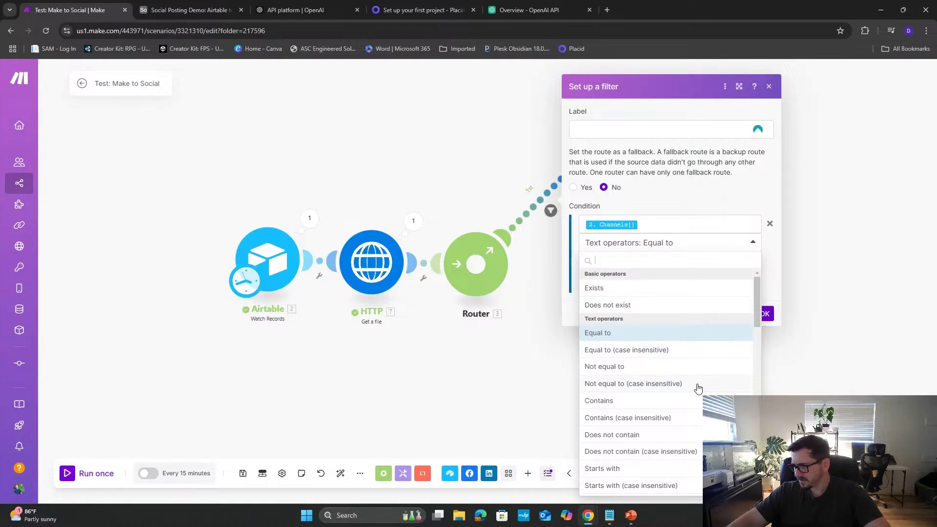
pyautogui.click(697, 331)
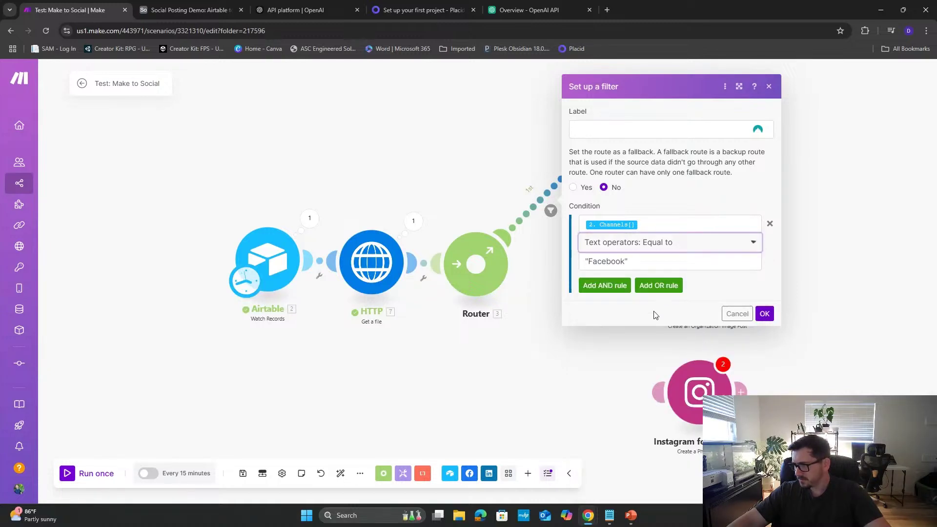
pyautogui.click(765, 313)
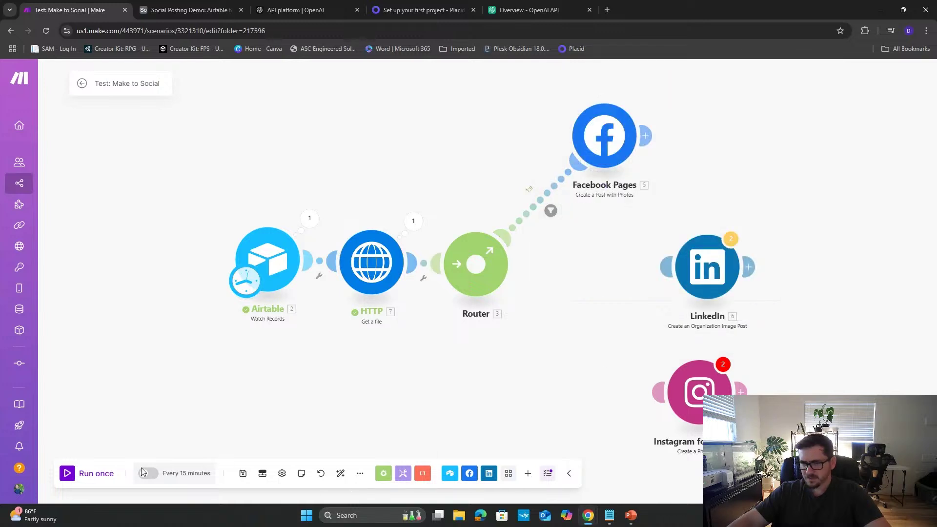
# - Switch to the Airtable base, cancel the Channels field editing and slightly edit the first record's Post Content again
pyautogui.click(186, 10)
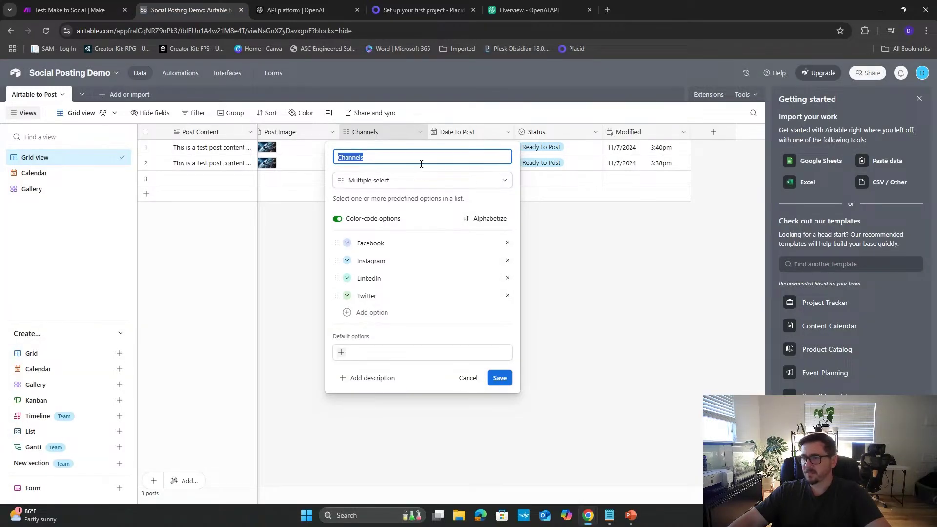
pyautogui.click(467, 378)
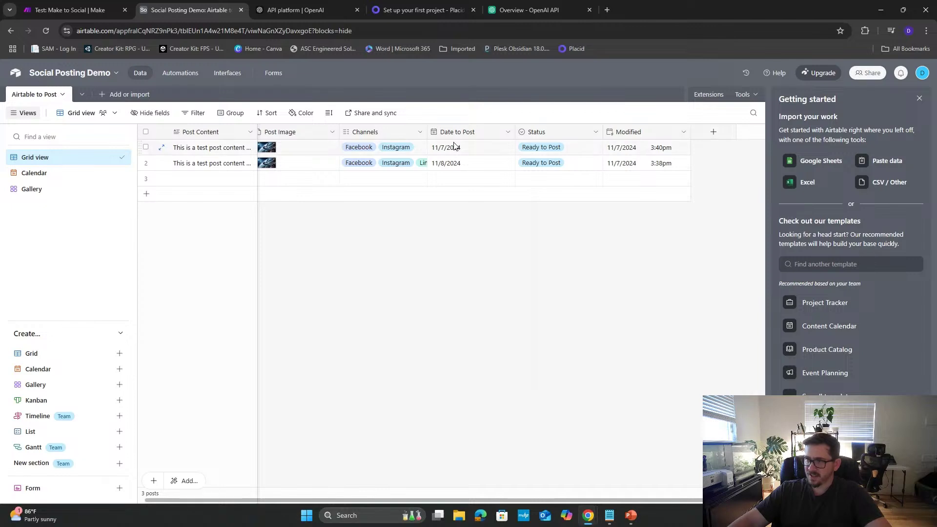
pyautogui.doubleClick(479, 149)
pyautogui.click(408, 151)
pyautogui.click(232, 156)
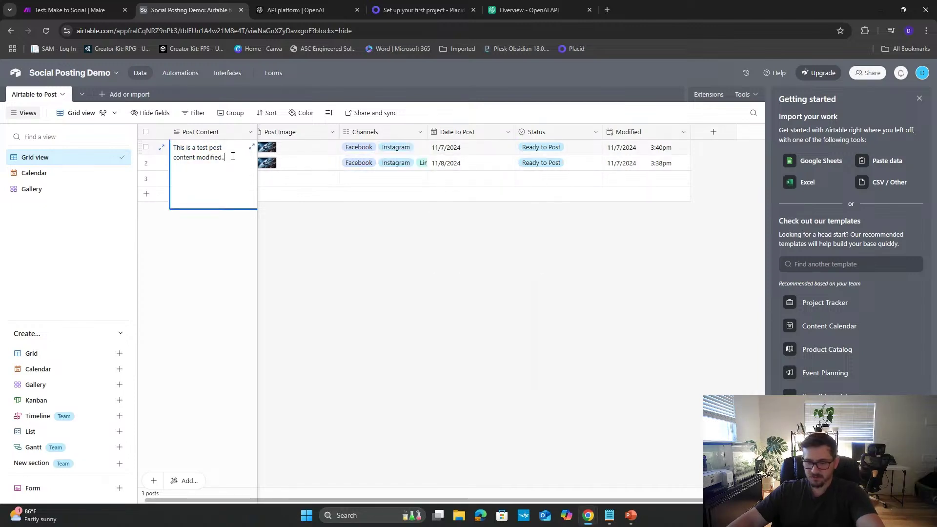
pyautogui.click(347, 235)
# - Return to the Make scenario and run it once to test the revised Facebook filter
pyautogui.click(92, 11)
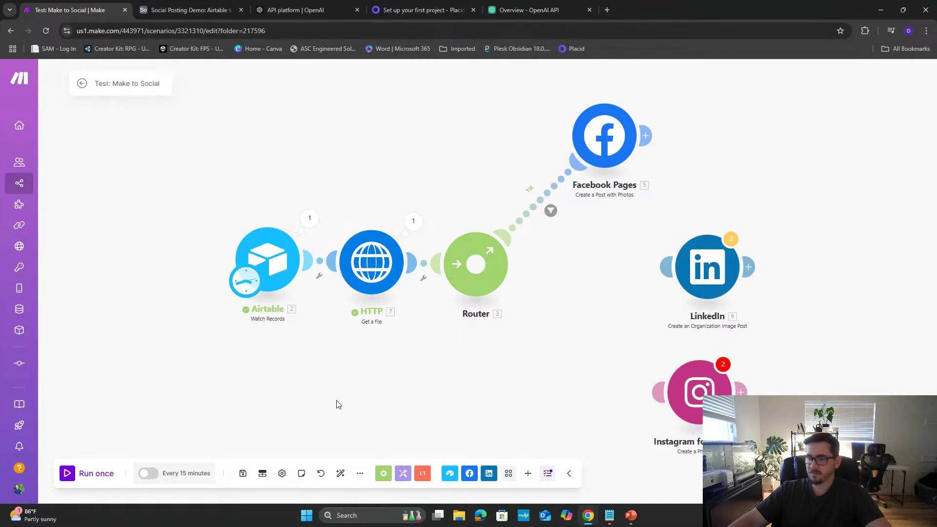
pyautogui.click(103, 475)
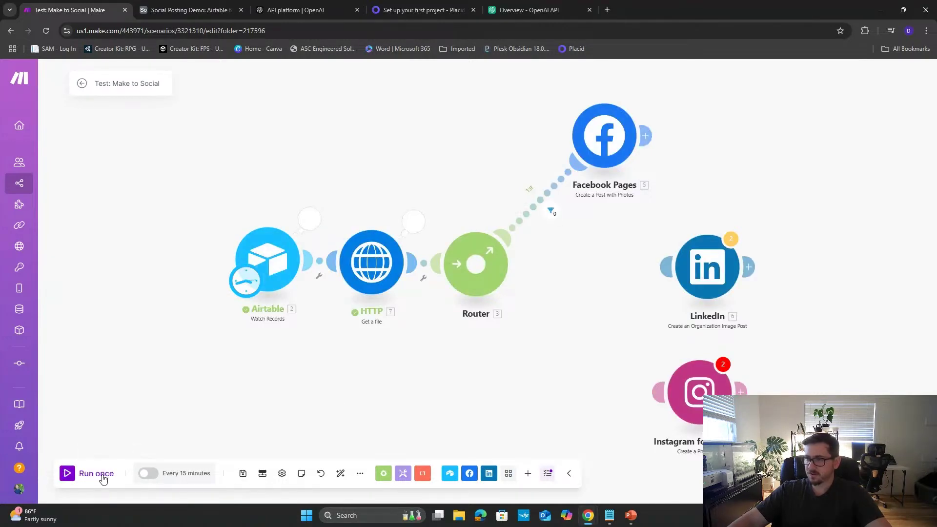
# - Inspect how the Facebook route's filter evaluated the bundle from the last run
pyautogui.click(553, 213)
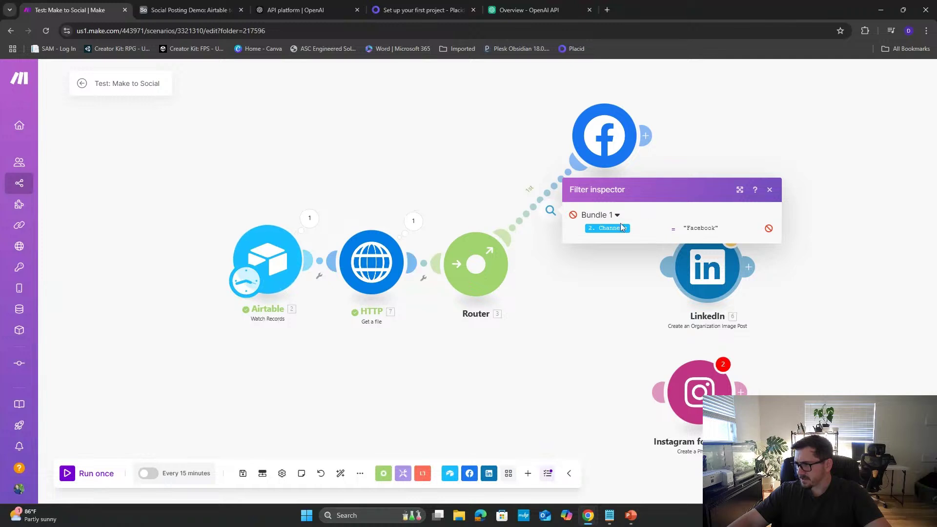
pyautogui.click(555, 299)
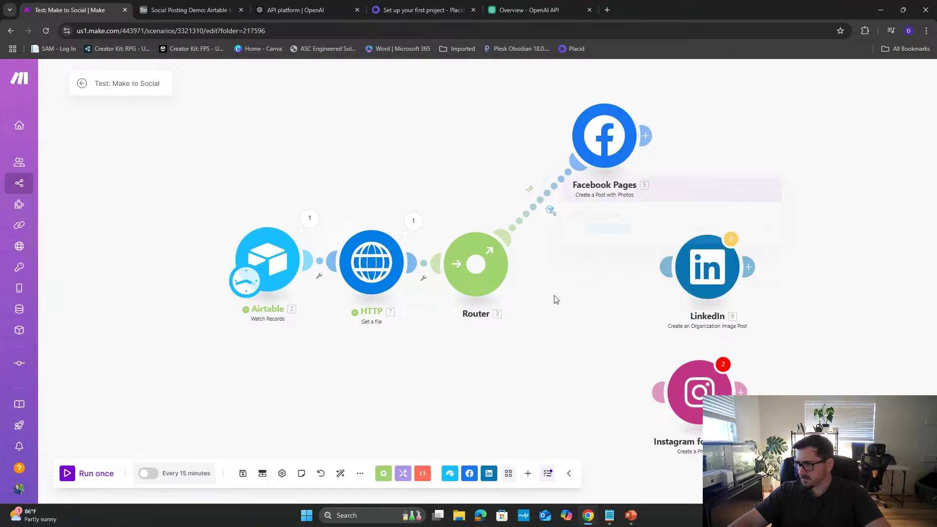
pyautogui.click(551, 210)
pyautogui.click(605, 406)
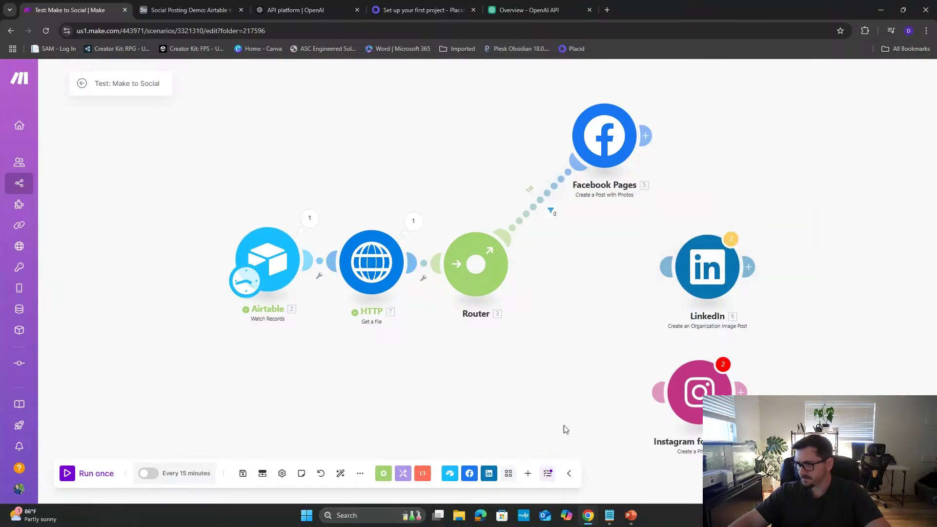
# - Remove the Channels condition from the Facebook route's filter and save the empty filter
pyautogui.rightClick(549, 208)
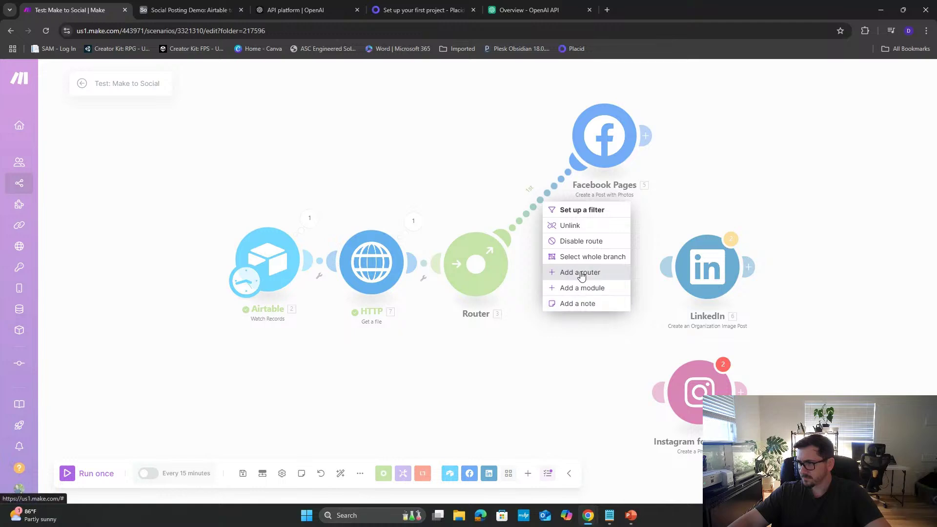
pyautogui.click(582, 242)
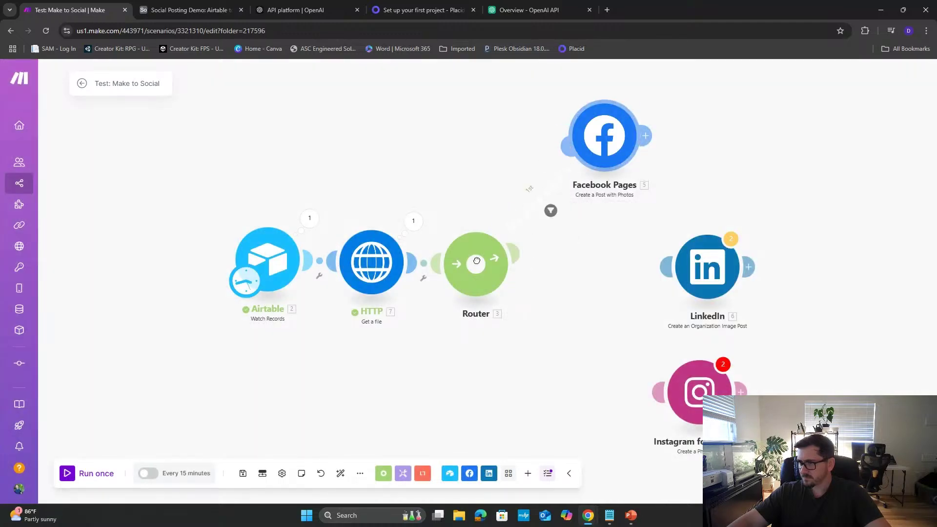
pyautogui.click(551, 210)
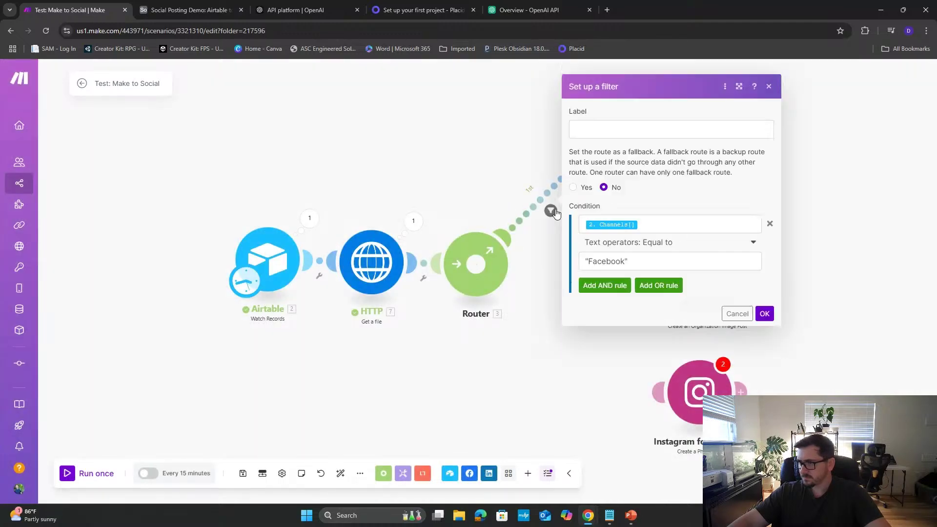
pyautogui.click(770, 223)
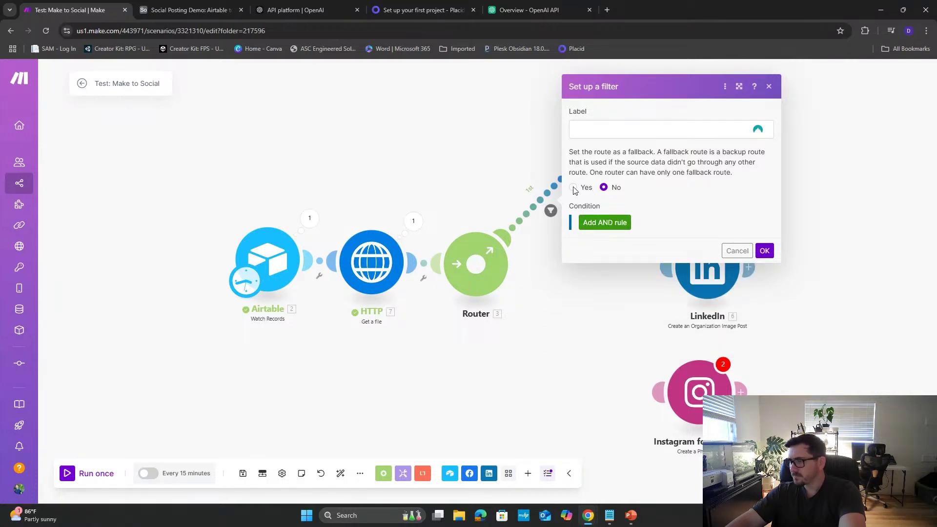
pyautogui.click(764, 251)
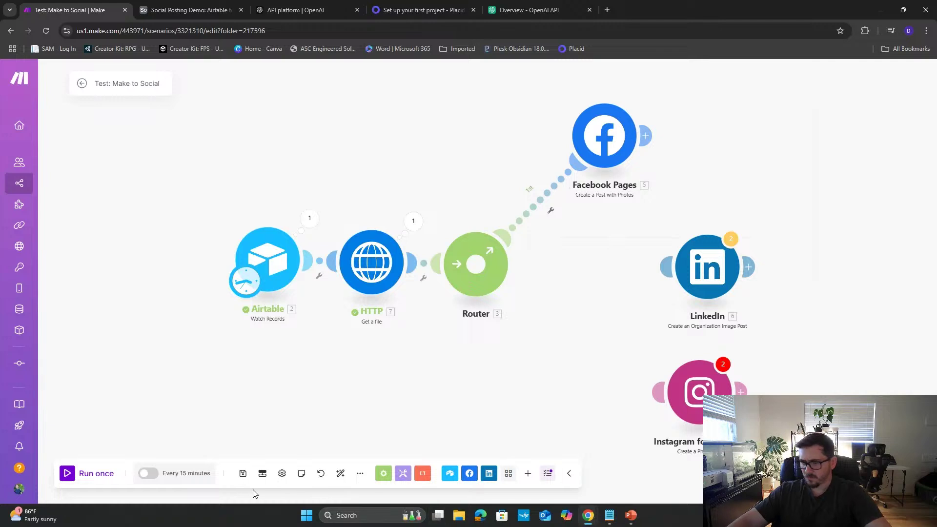
# - Add a period to the first record's Post Content in Airtable and run the Make scenario once with the unfiltered Facebook route
pyautogui.click(198, 4)
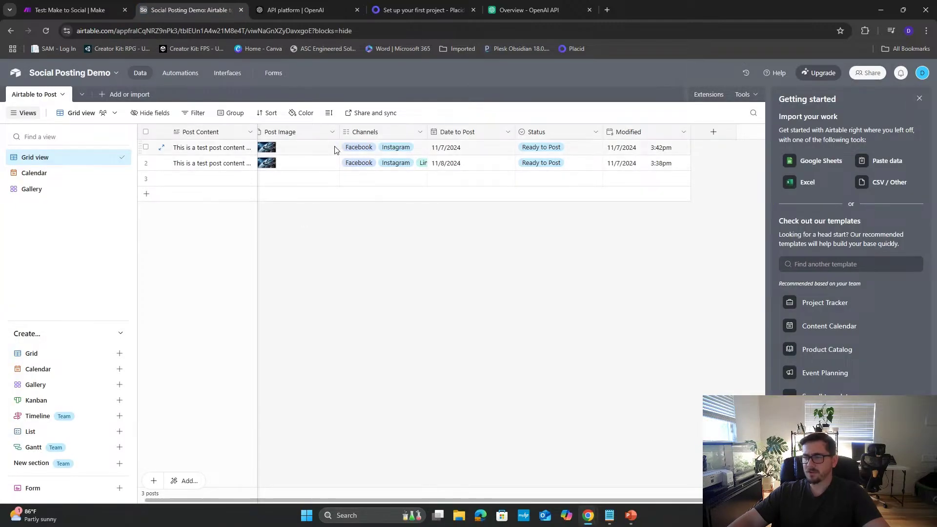
pyautogui.doubleClick(234, 150)
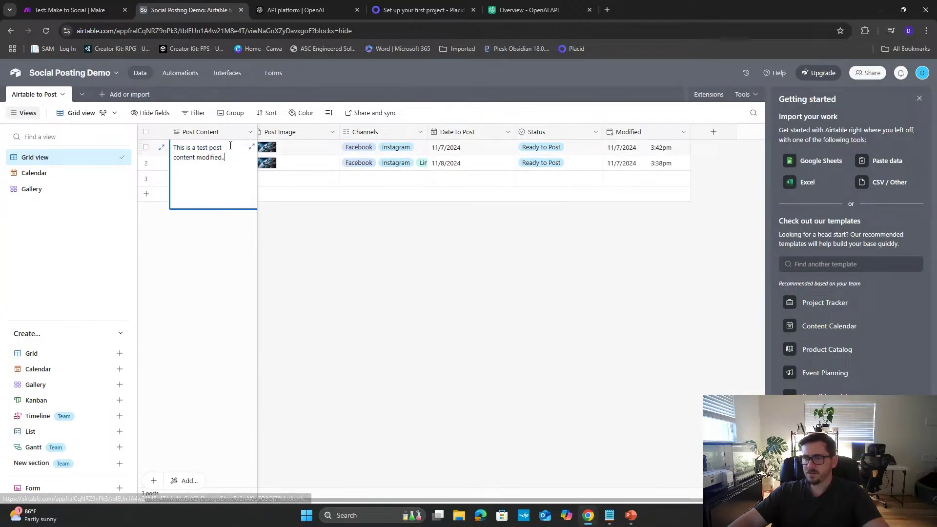
pyautogui.click(475, 255)
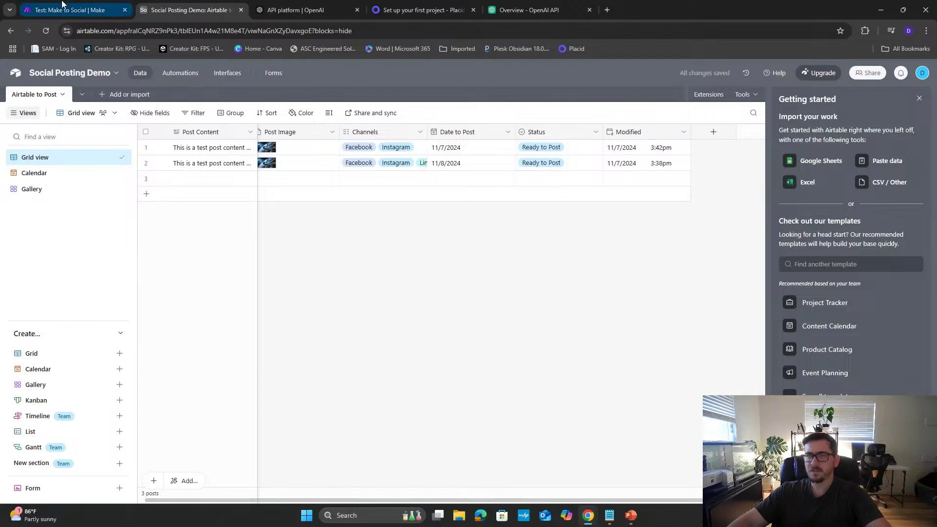
pyautogui.click(71, 10)
pyautogui.click(96, 473)
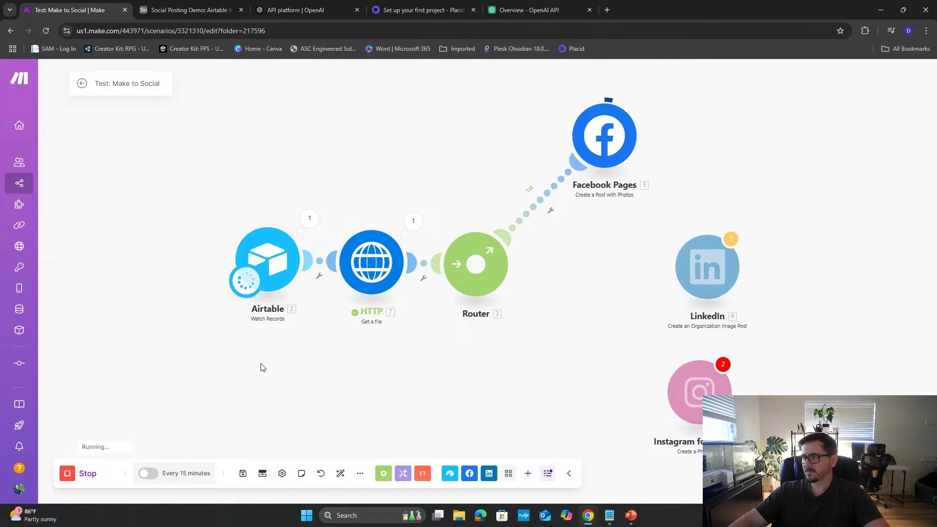
# - Check the newest post on the Astra Poster Facebook page in a separate browser window
pyautogui.click(606, 11)
pyautogui.moveTo(639, 17); pyautogui.dragTo(0, 293)
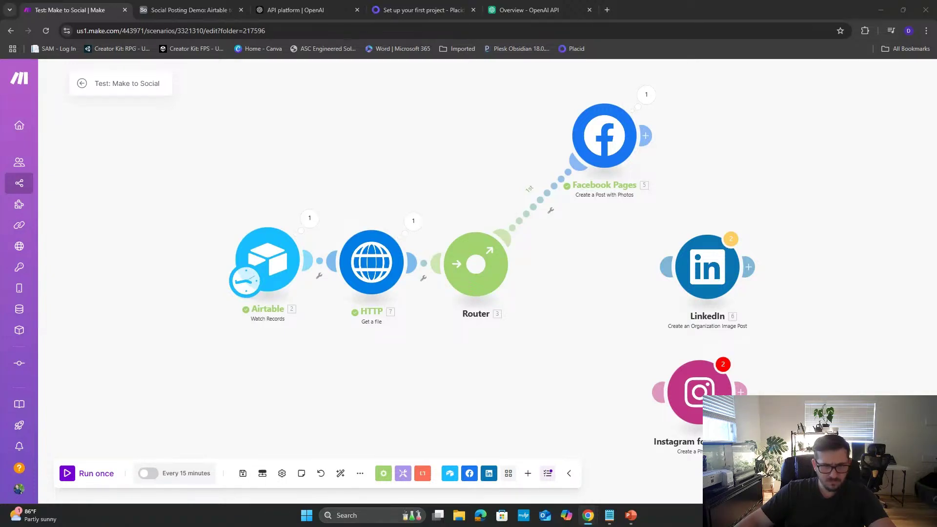
pyautogui.moveTo(0, 288); pyautogui.dragTo(583, 83)
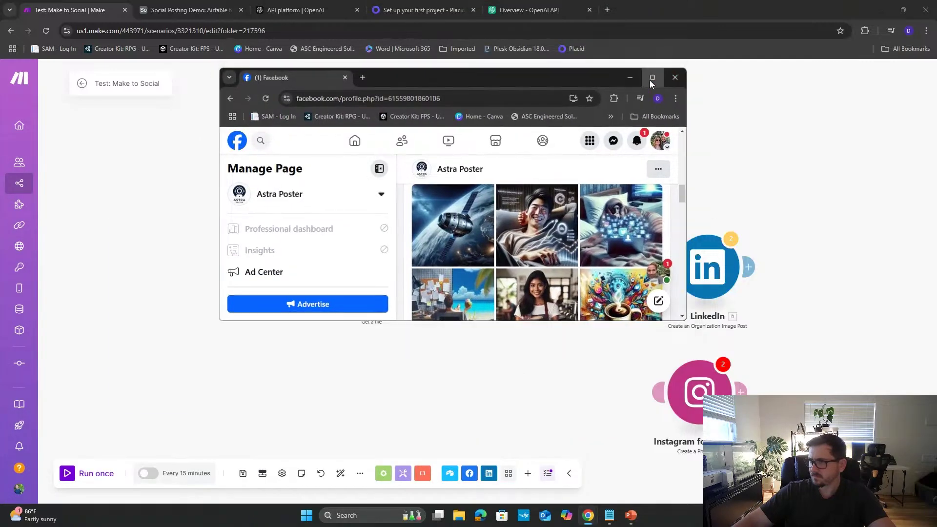
pyautogui.click(652, 77)
pyautogui.scroll(5, 596, 245)
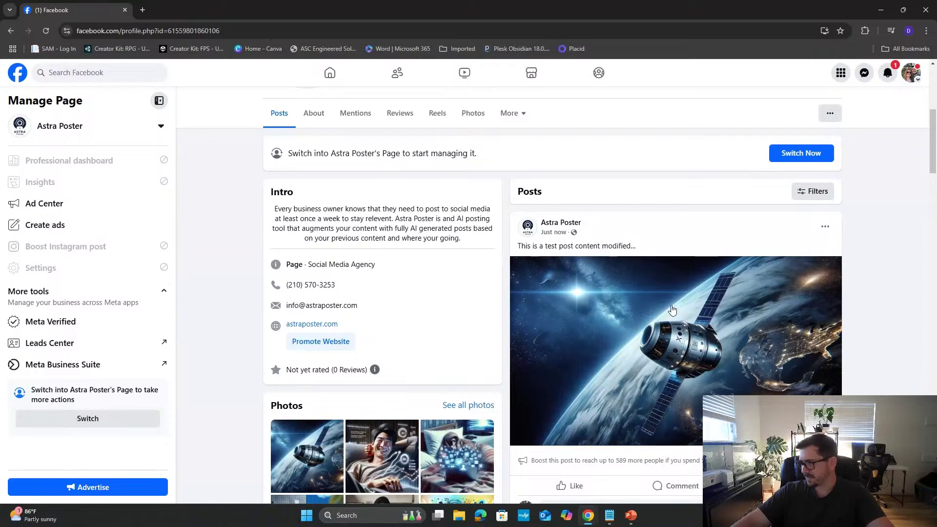
pyautogui.moveTo(294, 7); pyautogui.dragTo(0, 146)
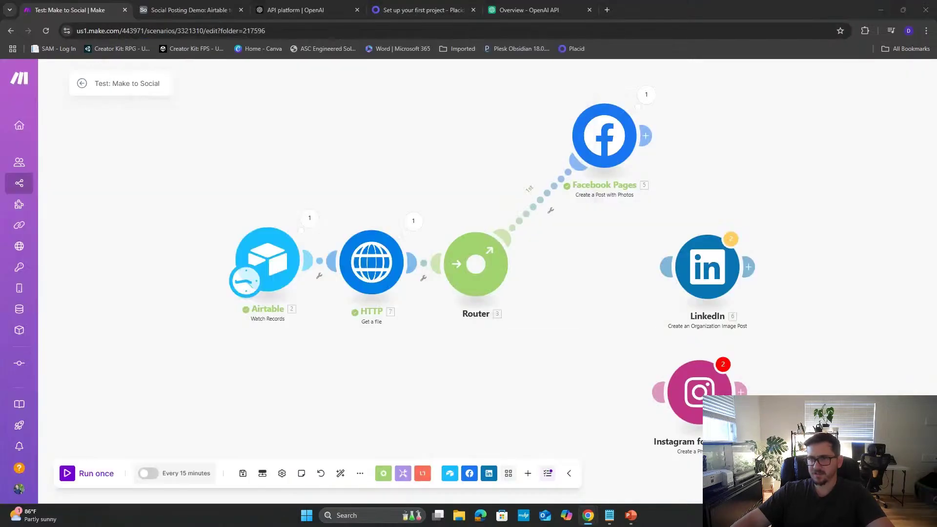
# - Compare the first record's Post Content in Airtable with the Astra Poster Facebook page, and close the Facebook window
pyautogui.click(161, 9)
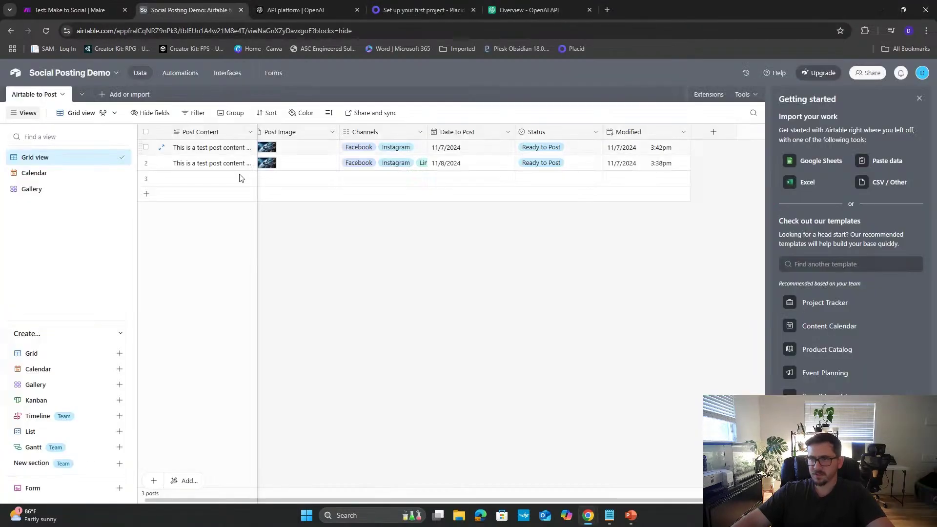
pyautogui.click(218, 148)
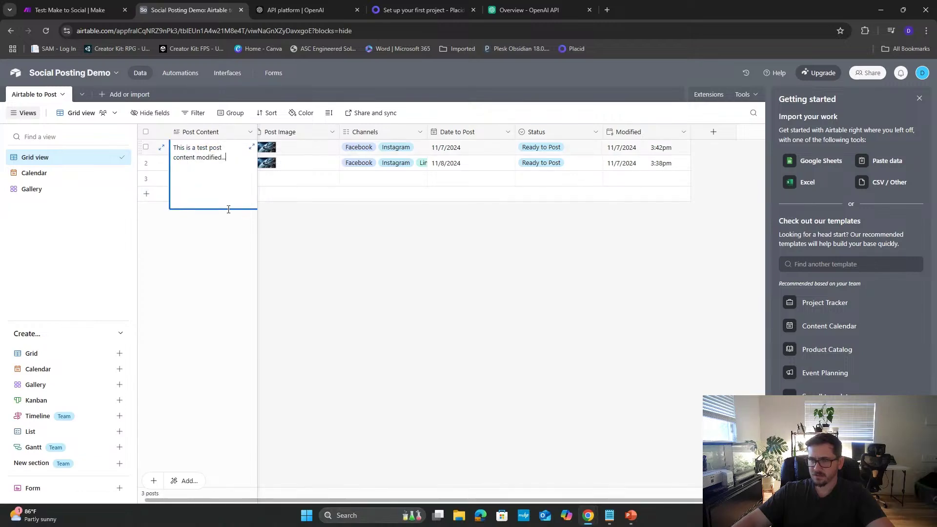
pyautogui.click(358, 286)
pyautogui.press('super+shift+Right')
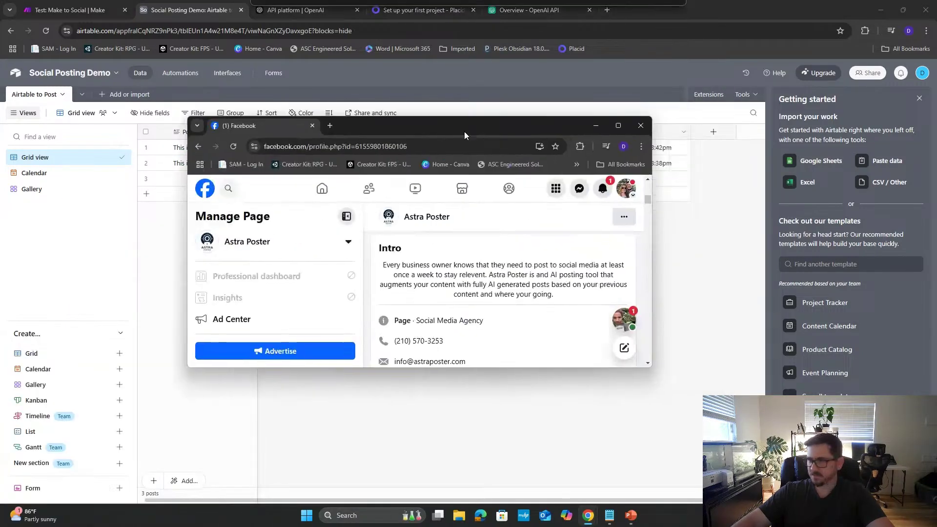
pyautogui.scroll(-4, 499, 298)
pyautogui.scroll(5, 498, 299)
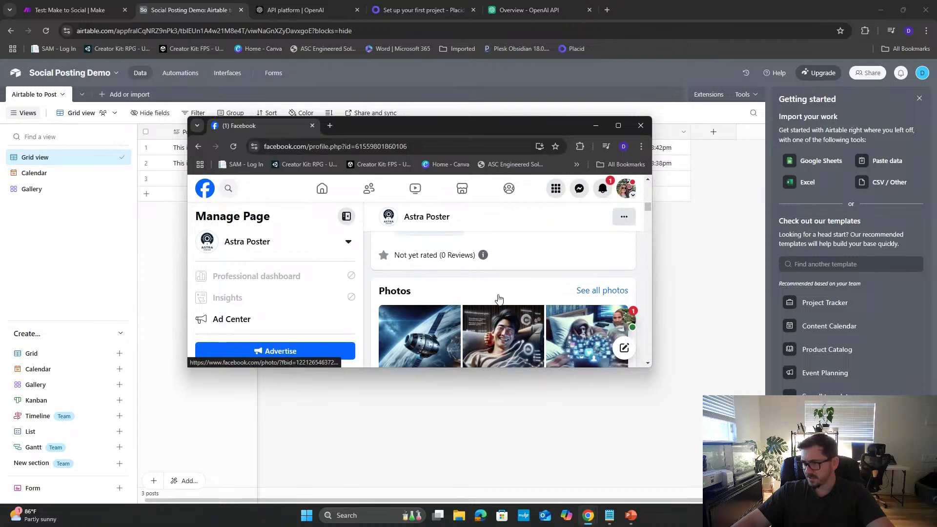
pyautogui.scroll(4, 499, 298)
pyautogui.scroll(-6, 499, 298)
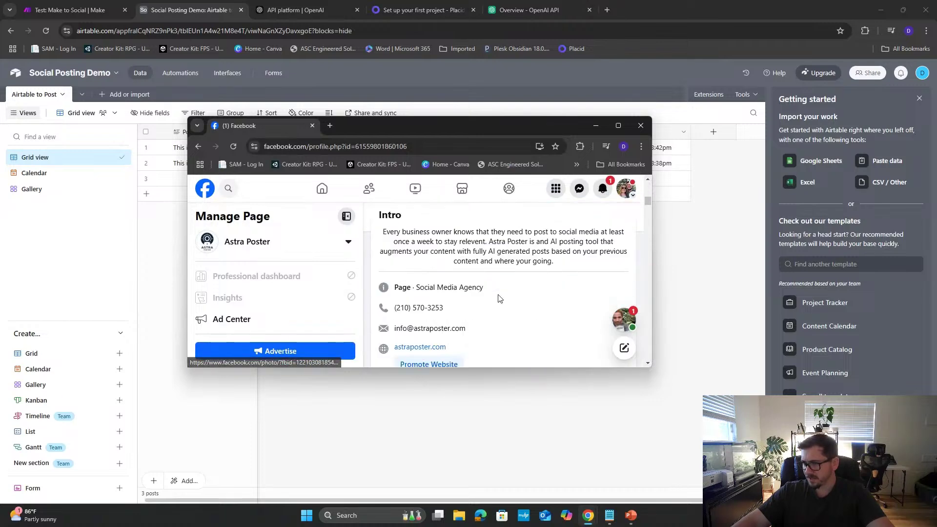
pyautogui.scroll(-1, 499, 298)
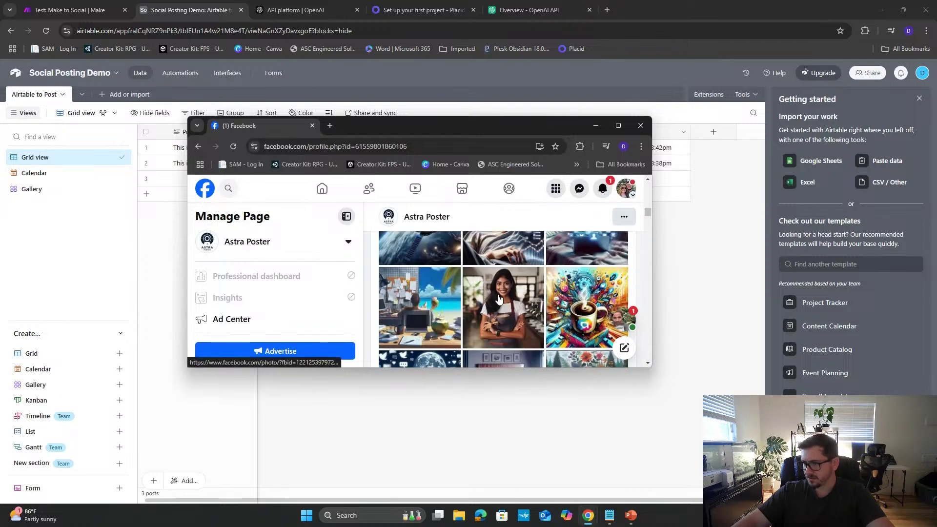
pyautogui.click(641, 125)
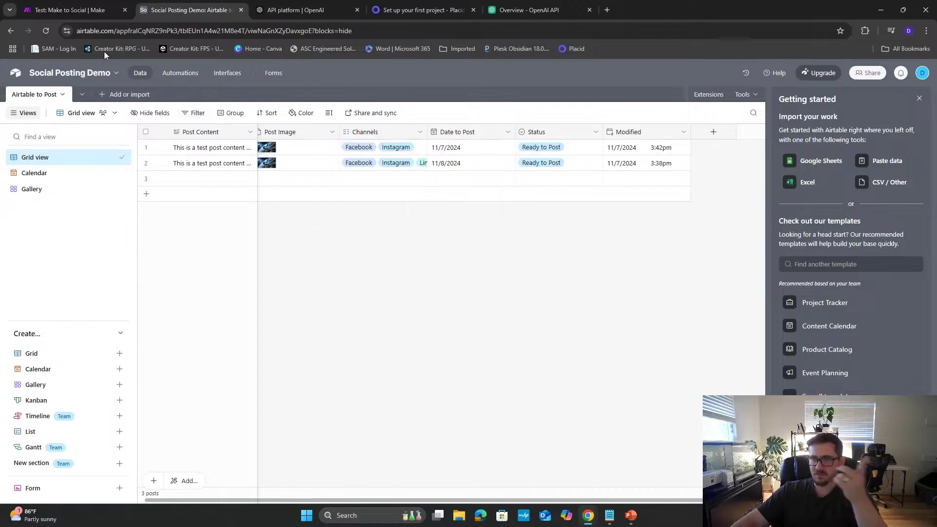
pyautogui.rightClick(16, 73)
pyautogui.click(47, 87)
pyautogui.moveTo(278, 10); pyautogui.dragTo(0, 161)
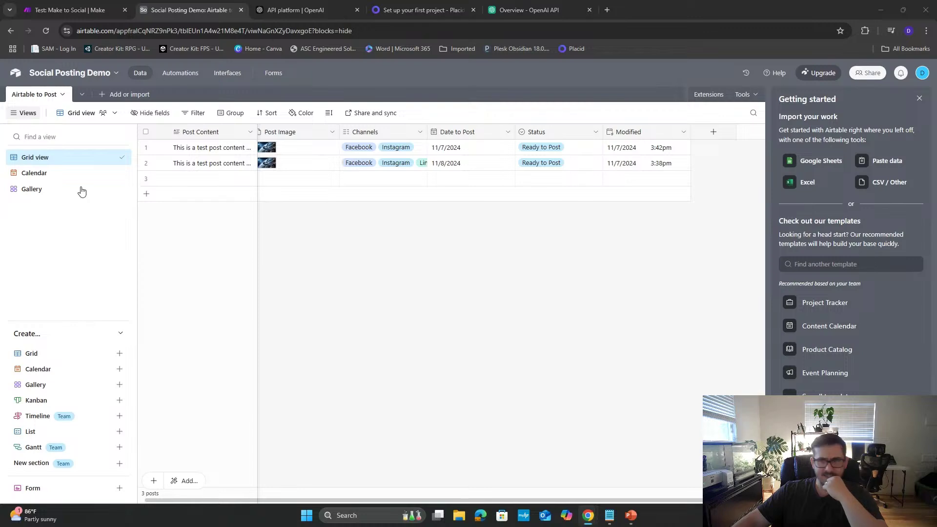
# - Return to the Make scenario and label the Facebook route's filter "If Facebook"
pyautogui.click(103, 11)
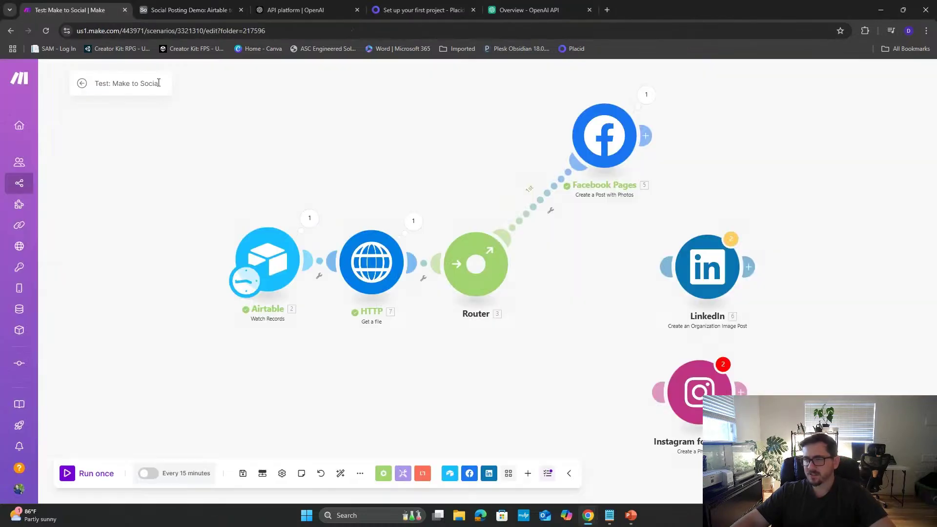
pyautogui.click(551, 218)
pyautogui.click(549, 218)
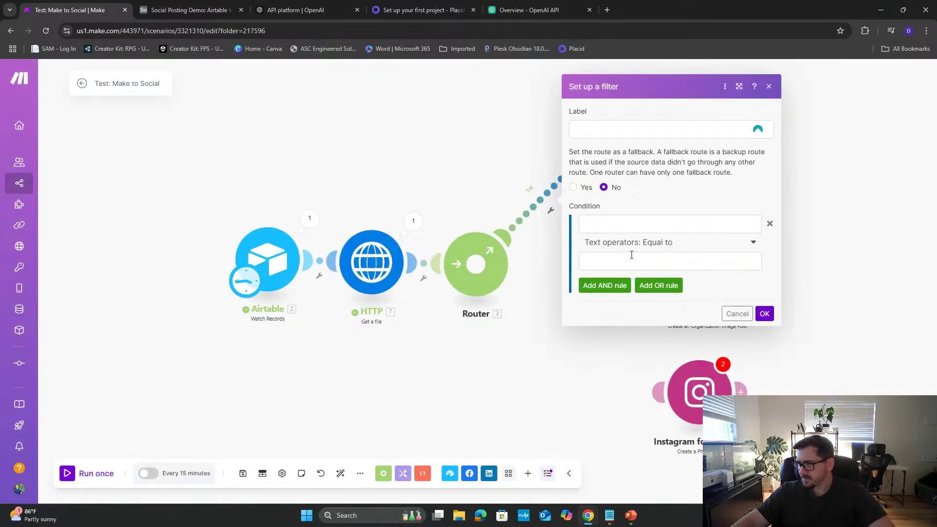
pyautogui.click(622, 224)
pyautogui.click(618, 131)
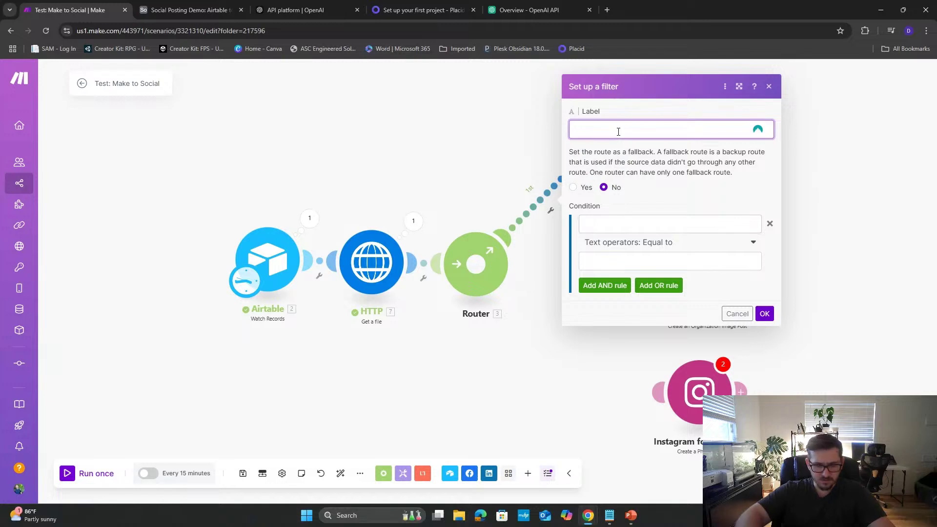
pyautogui.write('acebook')
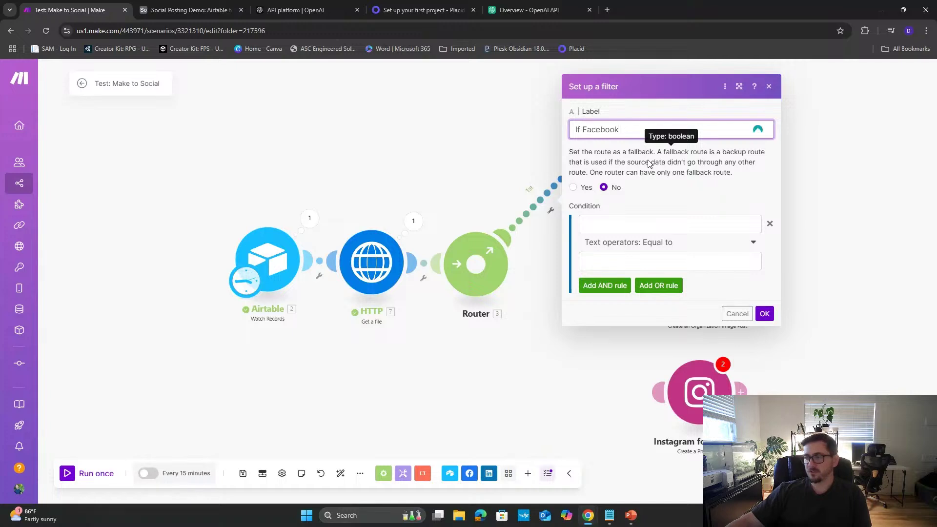
# - Set the filter's only condition to Airtable's Channels[] with the text operator Equal to and the value Facebook, leaving no additional AND rule
pyautogui.click(633, 221)
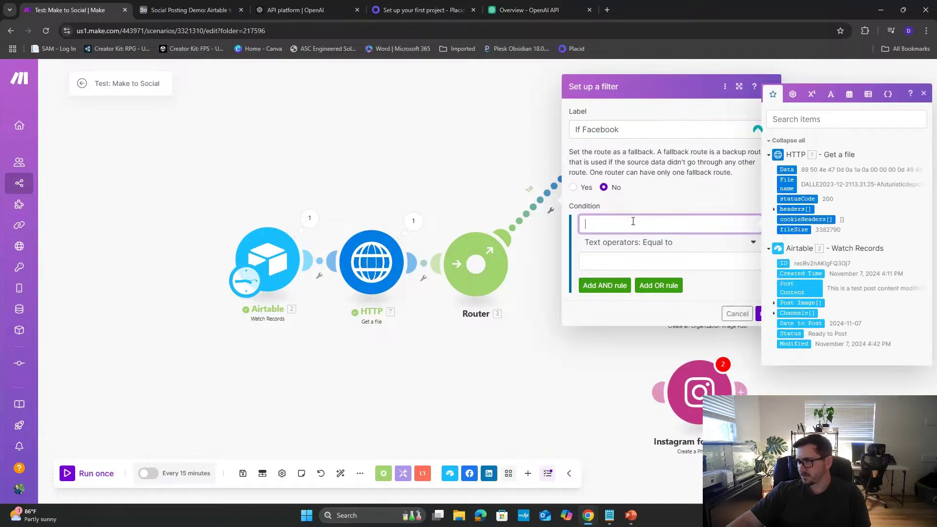
pyautogui.click(789, 313)
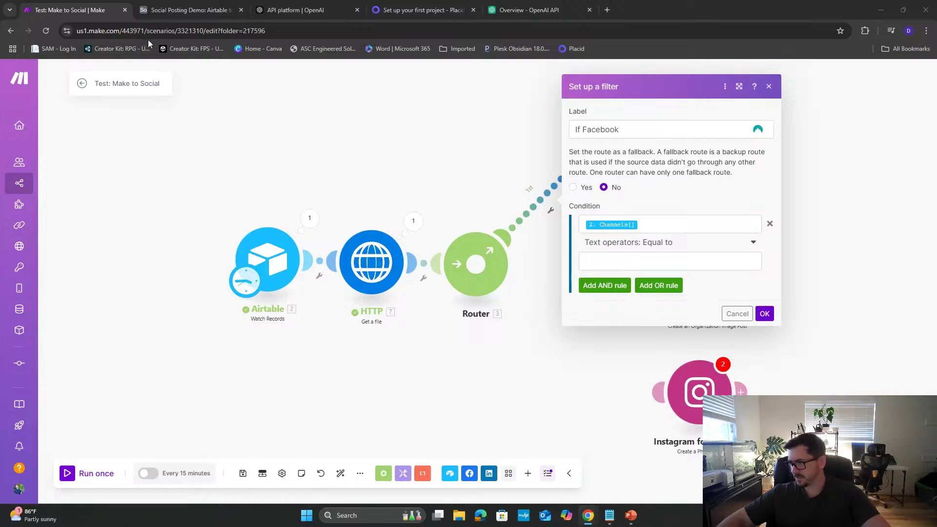
pyautogui.click(659, 269)
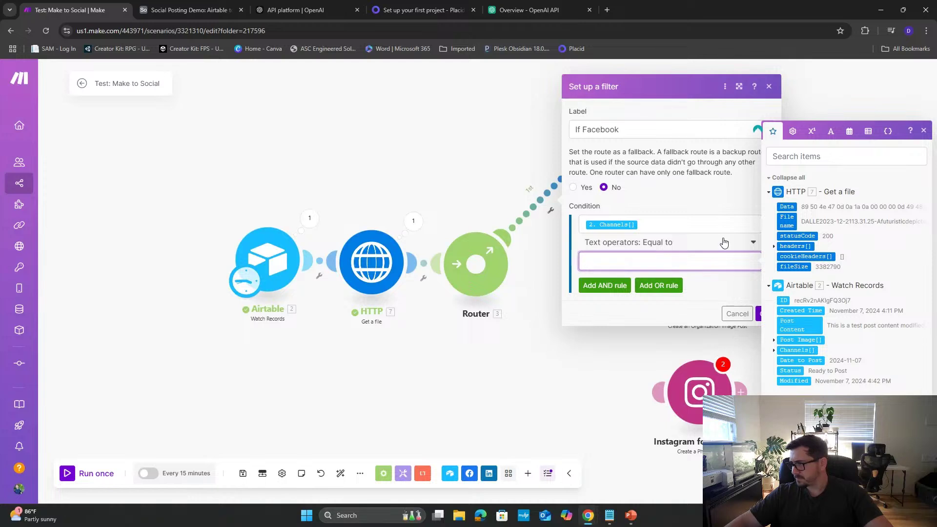
pyautogui.click(774, 350)
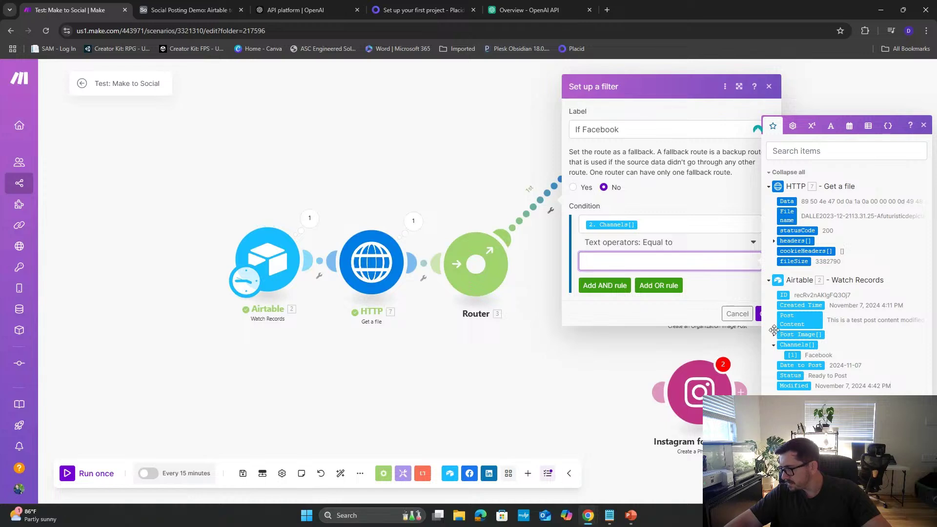
pyautogui.write('Facebook')
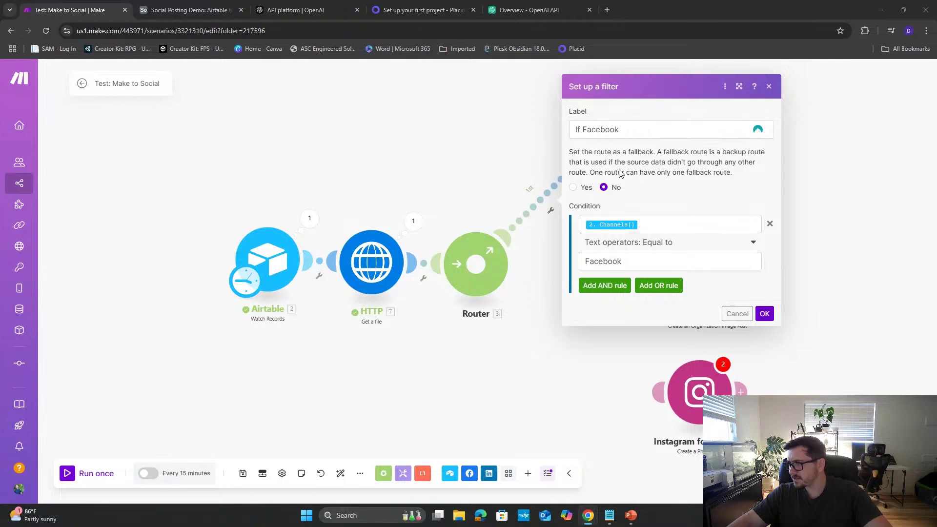
pyautogui.click(614, 288)
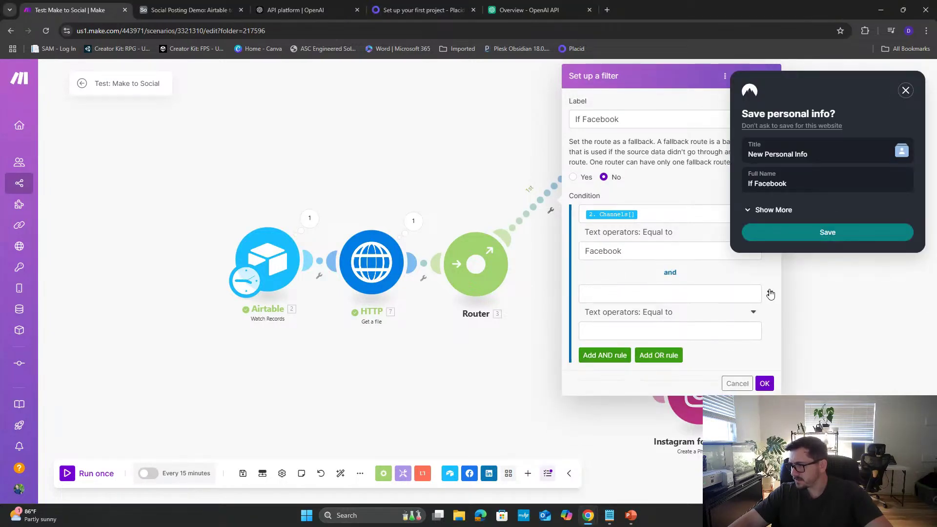
pyautogui.click(769, 293)
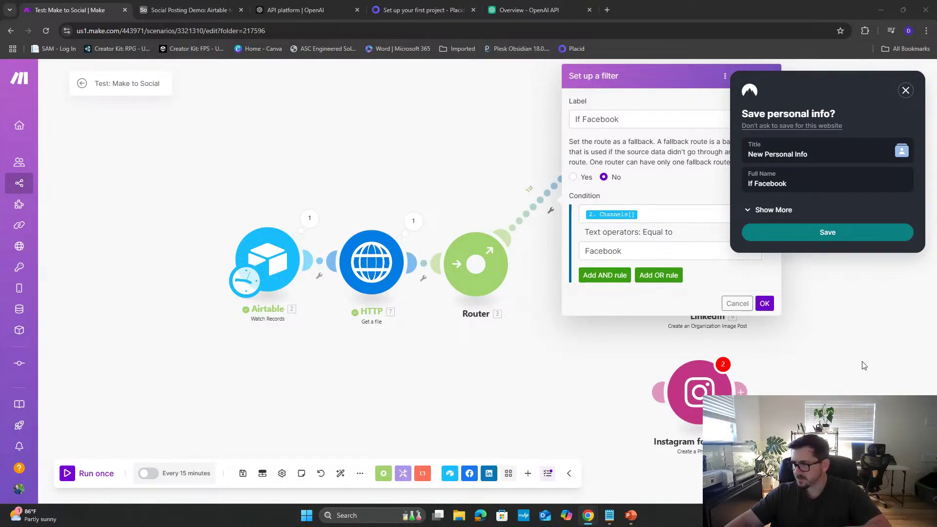
# - Change the Facebook route filter's operator to the text operator Contains, save the filter, and dismiss the personal-info saving prompt
pyautogui.click(682, 260)
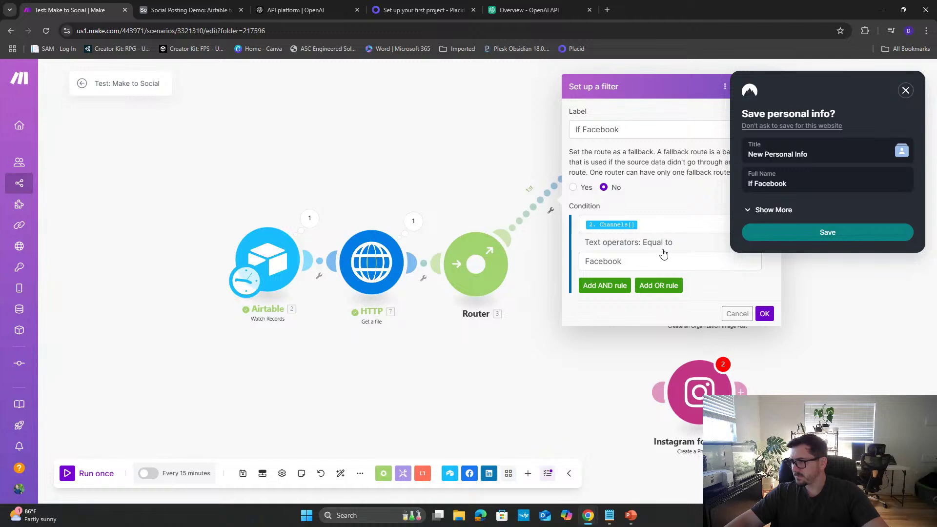
pyautogui.click(667, 244)
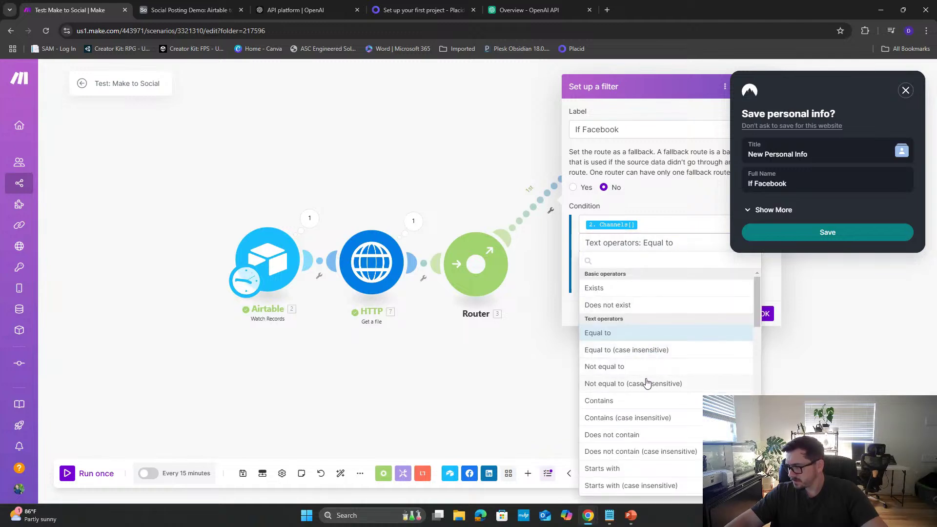
pyautogui.click(645, 401)
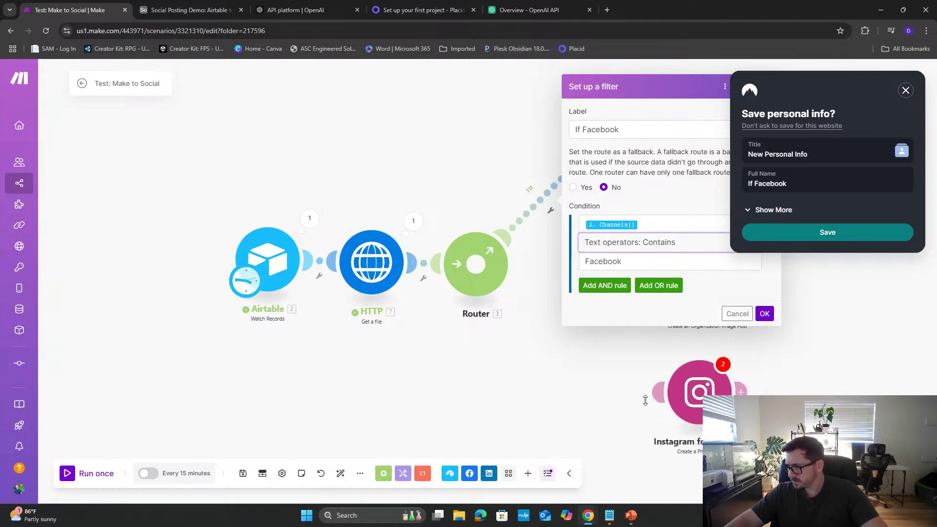
pyautogui.click(764, 314)
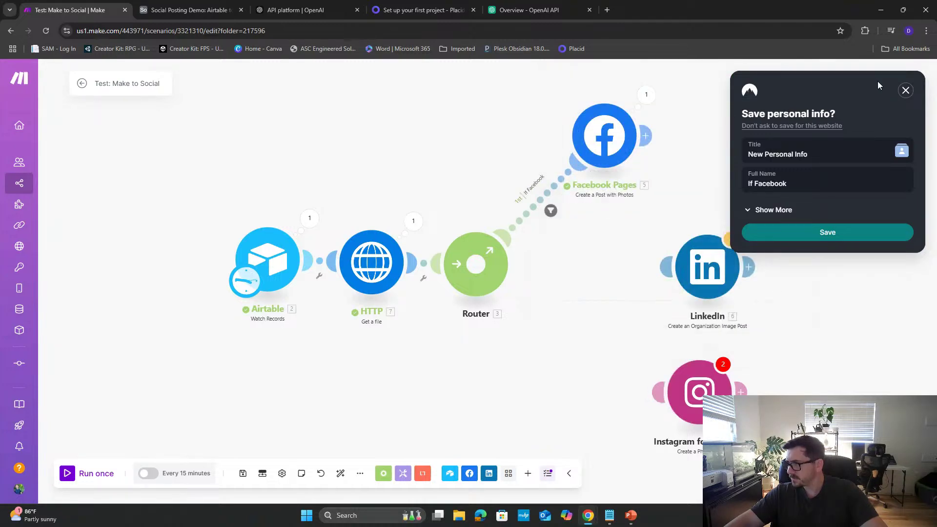
pyautogui.click(905, 91)
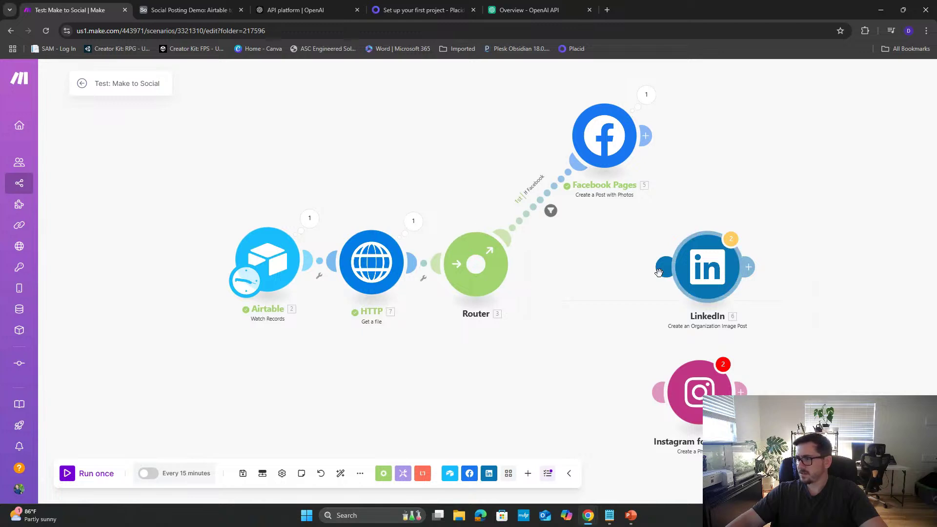
# - Connect the LinkedIn and Instagram for Business modules to the Router and move both modules closer to it
pyautogui.moveTo(658, 272); pyautogui.dragTo(492, 280)
pyautogui.moveTo(659, 397); pyautogui.dragTo(471, 284)
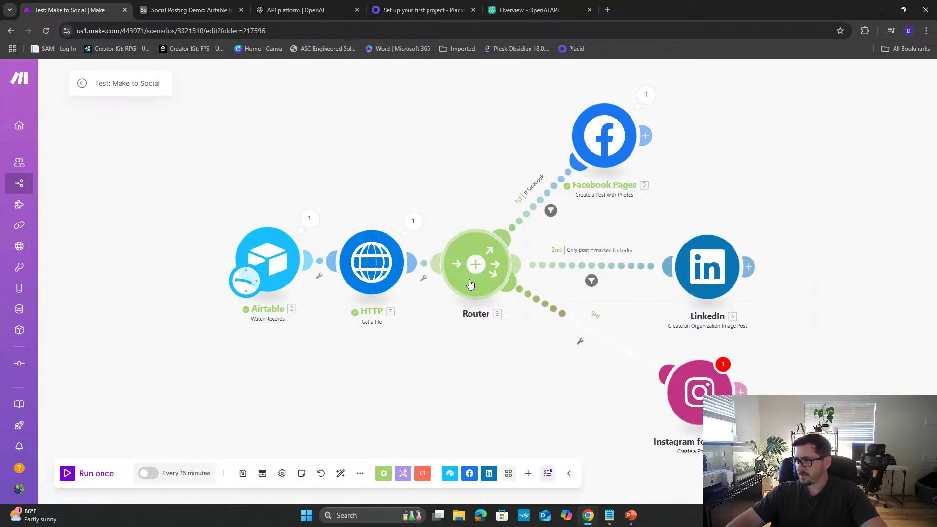
pyautogui.moveTo(694, 399); pyautogui.dragTo(621, 409)
pyautogui.moveTo(707, 266); pyautogui.dragTo(677, 264)
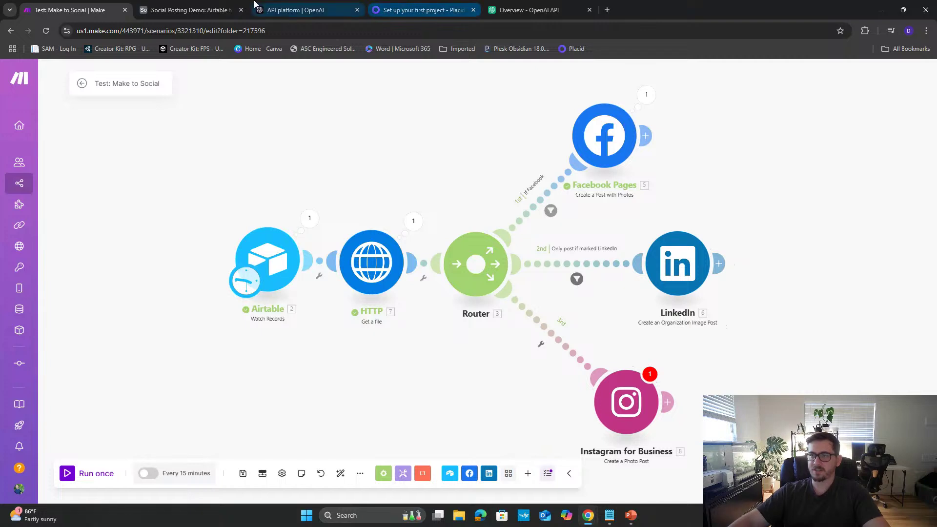
# - In the Airtable base, enter "This is a post" as the Post Content of the empty third record
pyautogui.click(189, 10)
pyautogui.click(230, 179)
pyautogui.click(224, 178)
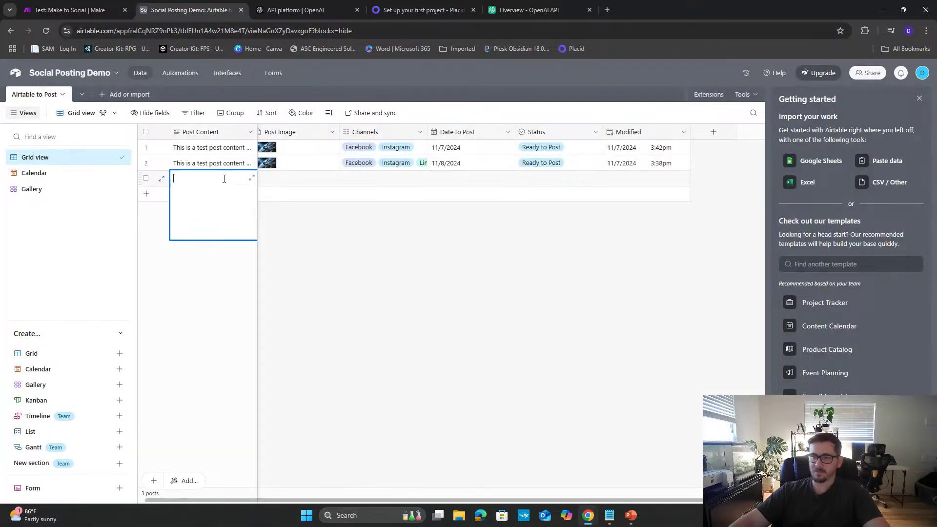
pyautogui.write('This is a post')
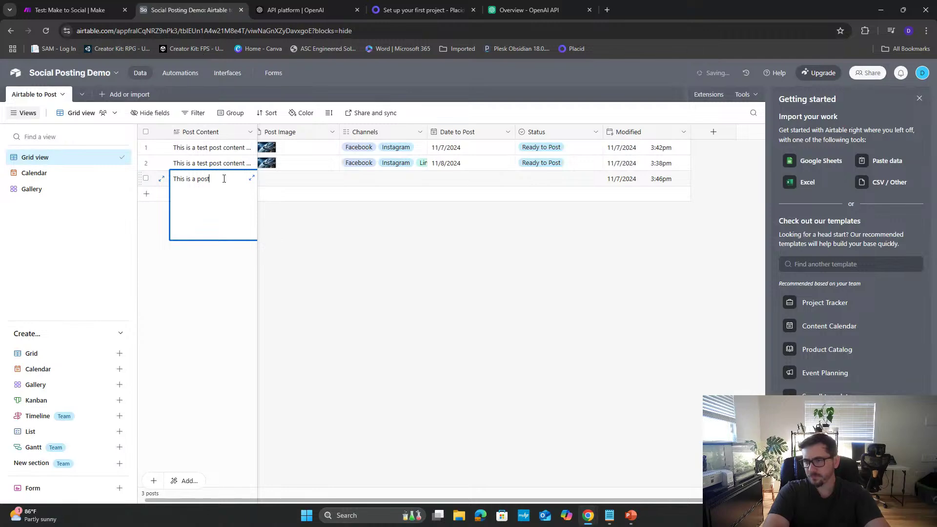
pyautogui.press('Tab')
# - Upload the local picture of hands holding gears from the Pictures folder as the third record's Post Image
pyautogui.click(265, 178)
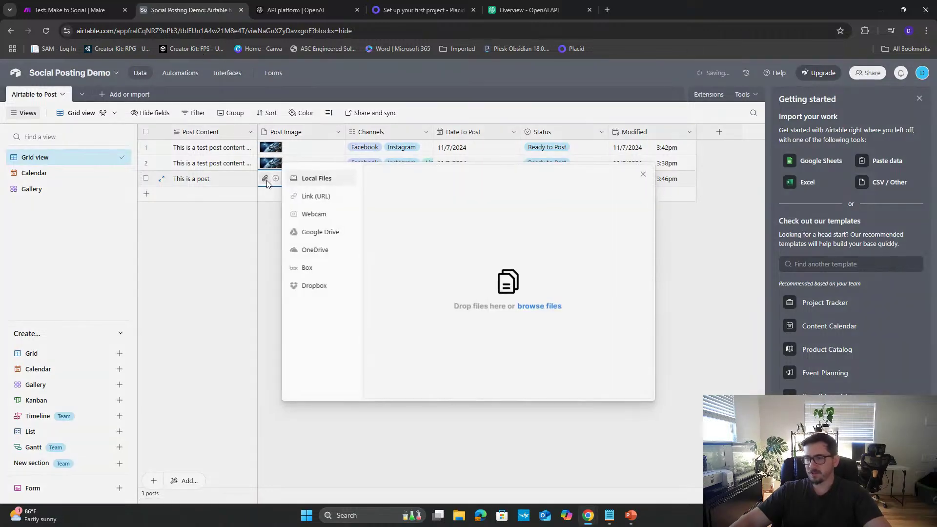
pyautogui.click(531, 306)
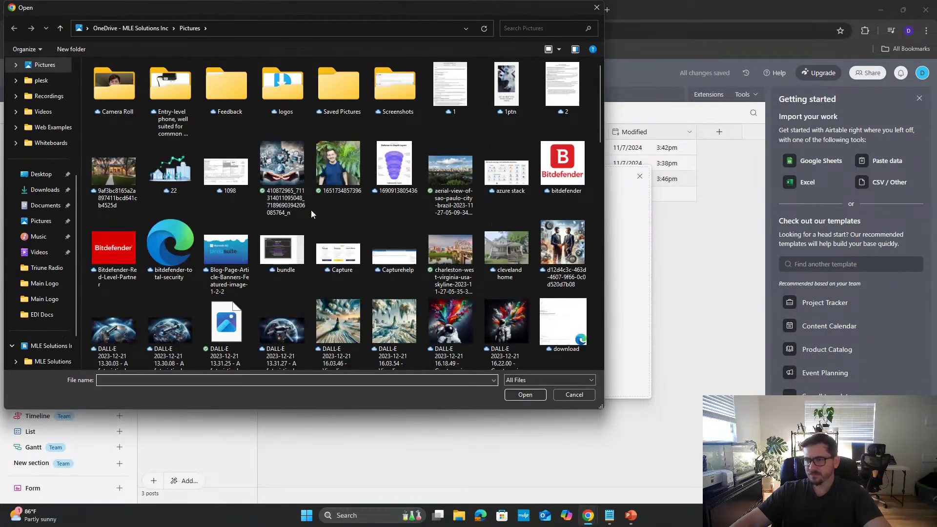
pyautogui.doubleClick(283, 179)
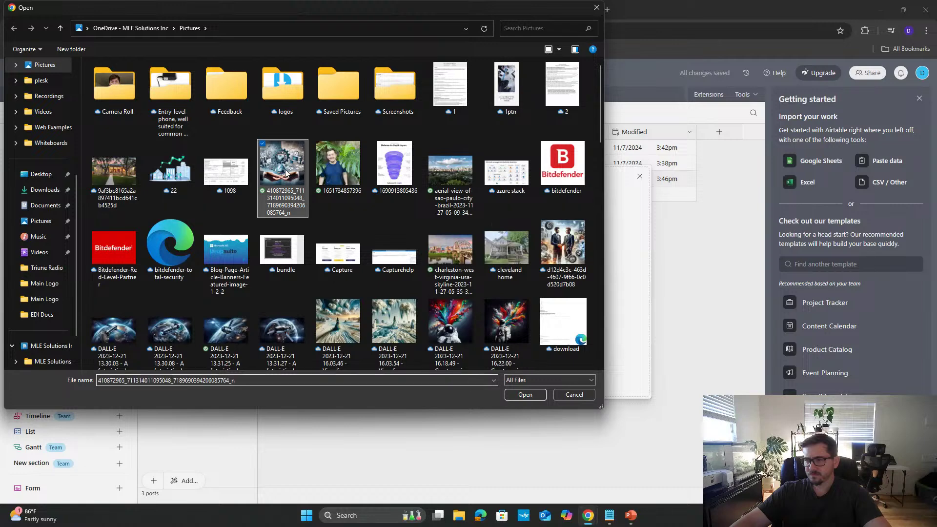
pyautogui.click(611, 383)
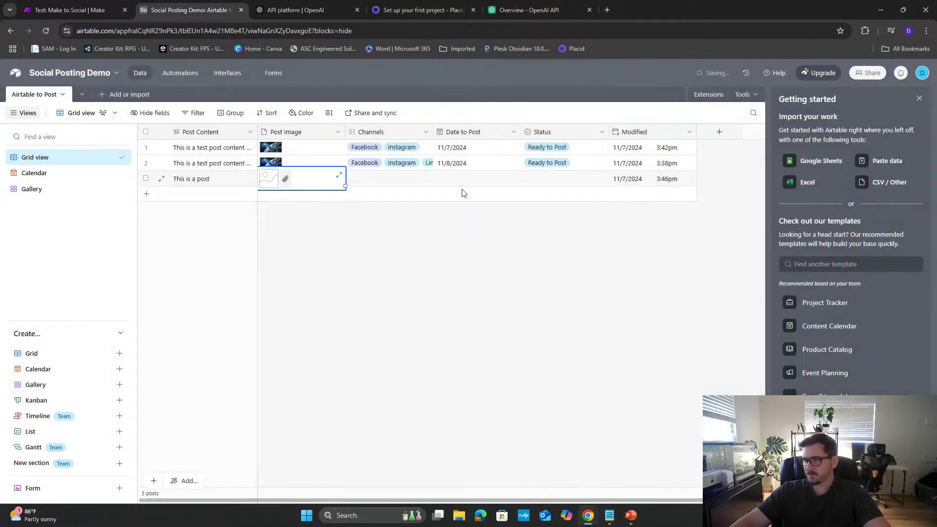
# - Set the third record's Channels to Facebook, Date to Post to 11/7/2024 and Status to Ready to Post
pyautogui.click(365, 178)
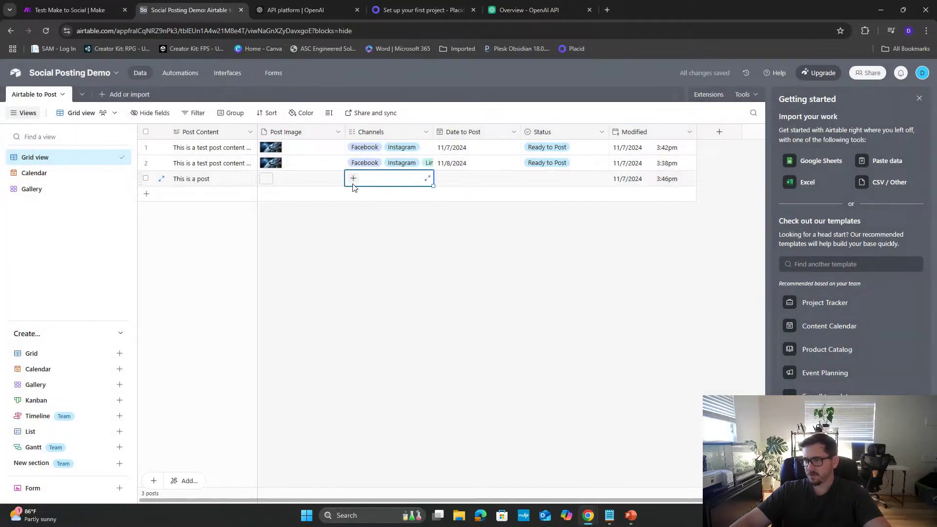
pyautogui.click(354, 178)
pyautogui.click(367, 210)
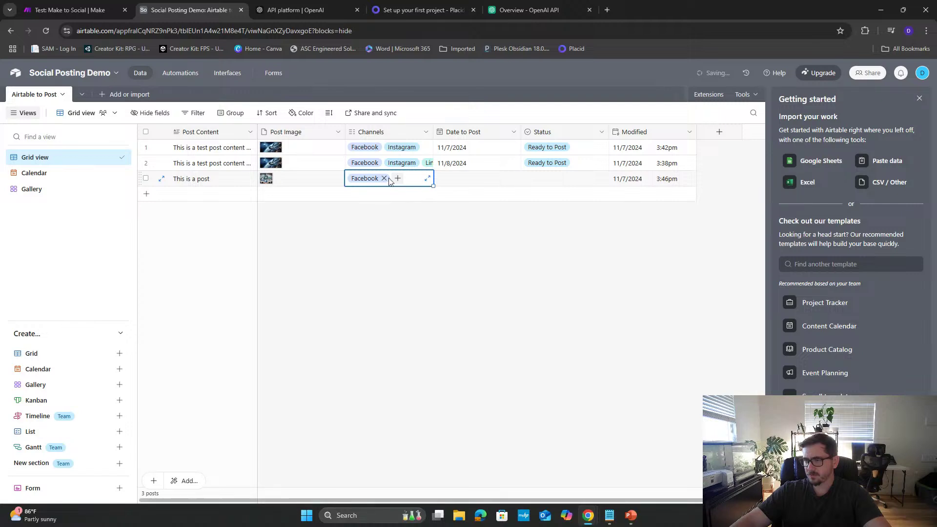
pyautogui.doubleClick(488, 178)
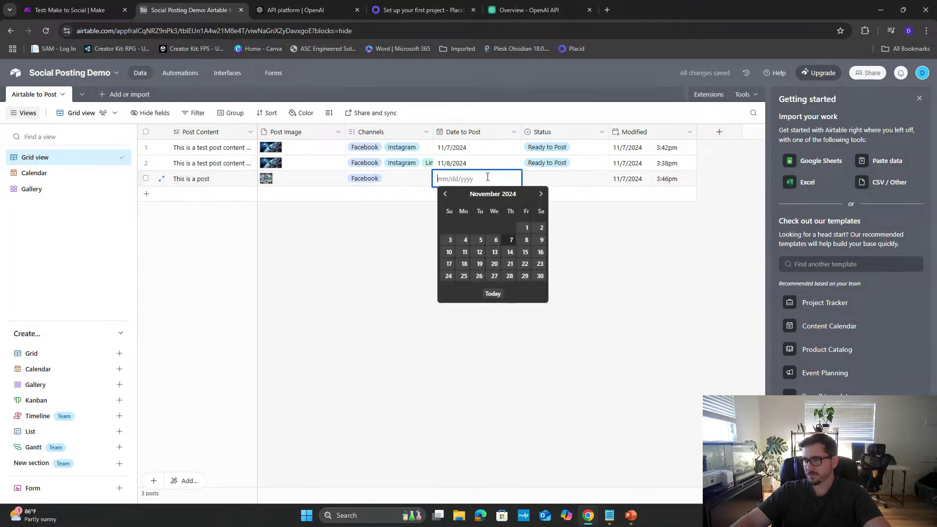
pyautogui.click(510, 239)
pyautogui.click(558, 180)
pyautogui.click(558, 180)
pyautogui.click(547, 246)
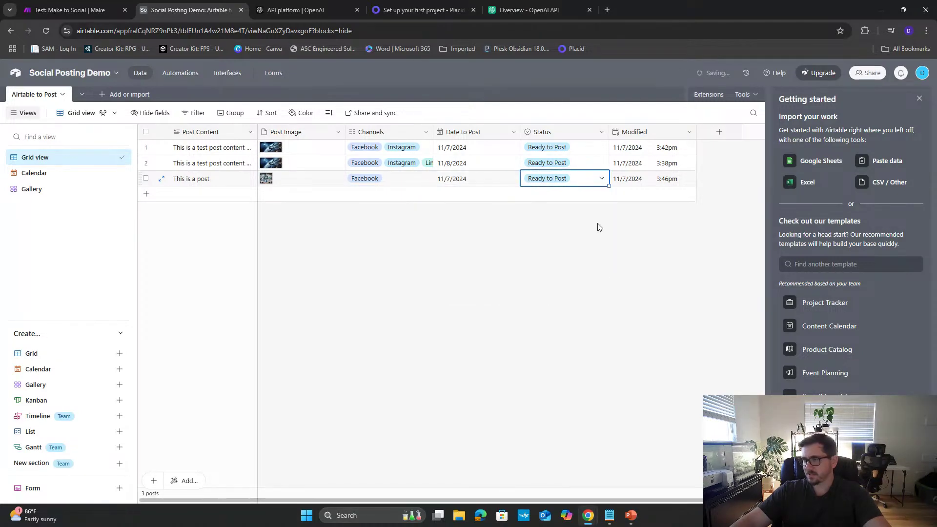
# - Back in the Make scenario, unlink the Facebook Pages route and reconnect the module to the Router
pyautogui.click(63, 6)
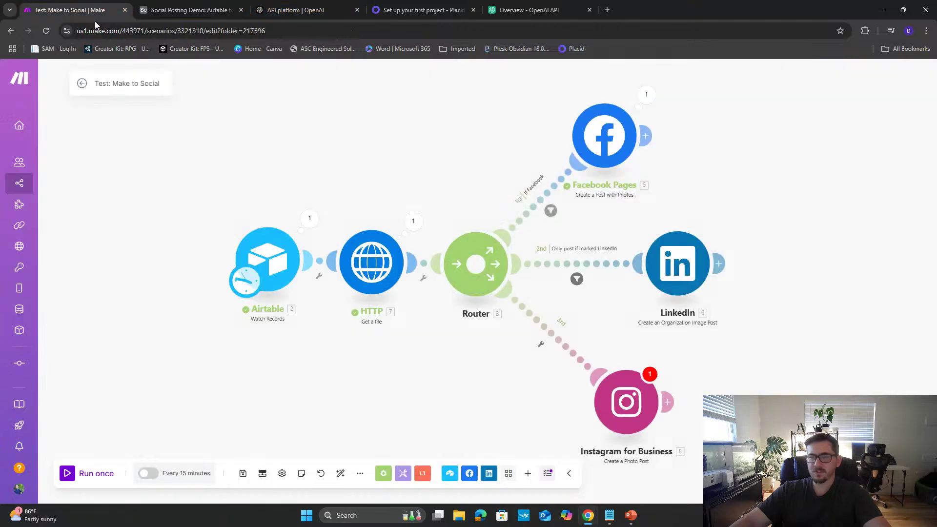
pyautogui.click(552, 183)
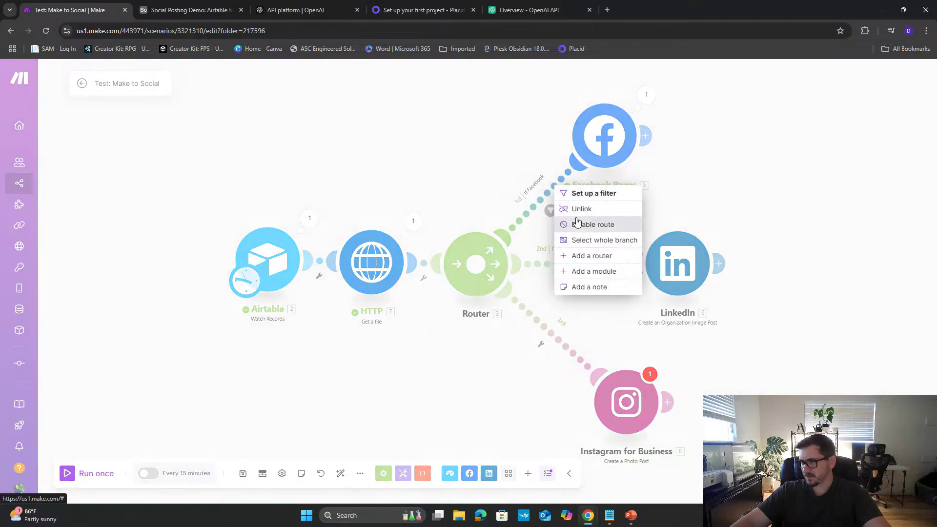
pyautogui.click(580, 209)
pyautogui.moveTo(549, 137); pyautogui.dragTo(474, 266)
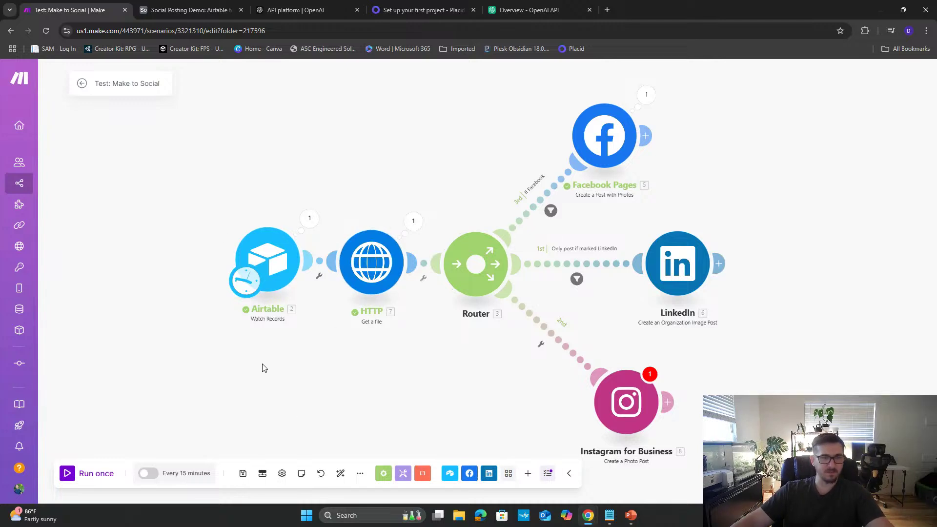
# - Remove the conditions from the Facebook and LinkedIn route filters, keeping their labels
pyautogui.click(551, 212)
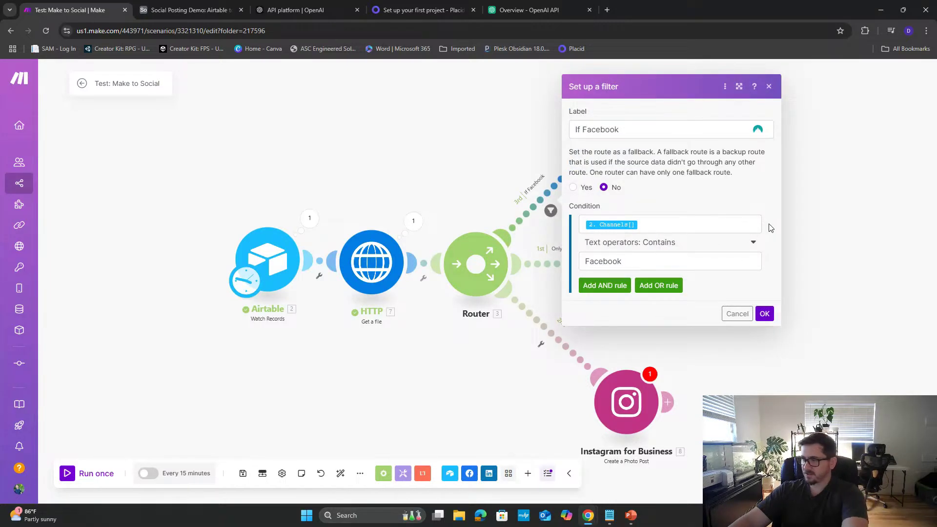
pyautogui.click(769, 223)
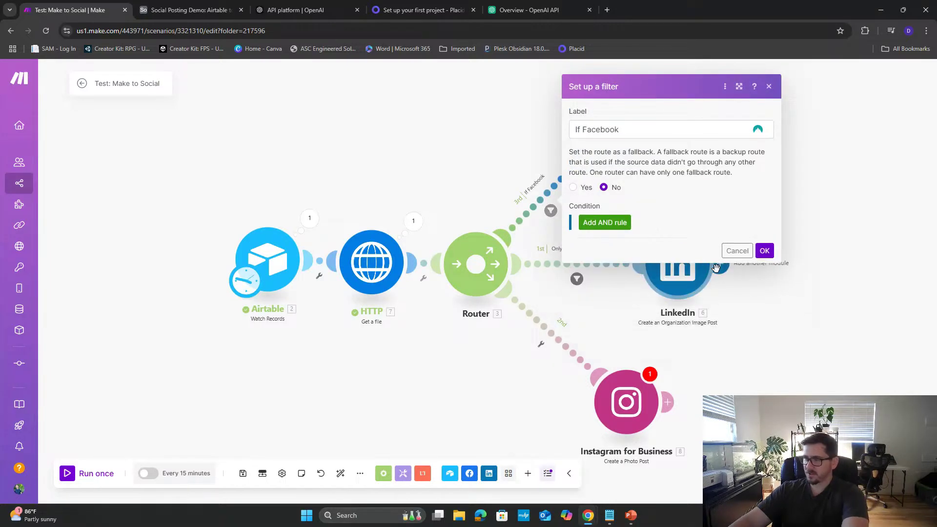
pyautogui.click(577, 279)
pyautogui.click(806, 287)
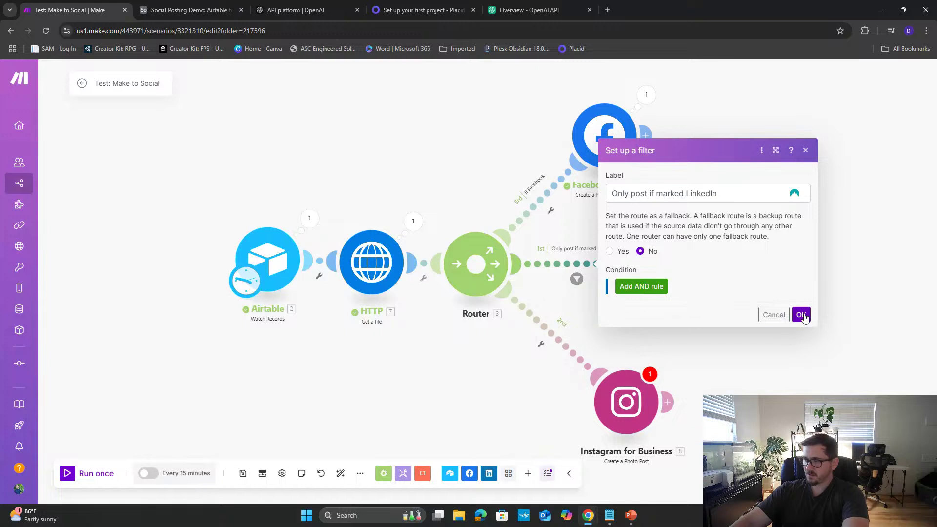
pyautogui.click(800, 314)
pyautogui.moveTo(589, 393); pyautogui.dragTo(585, 381)
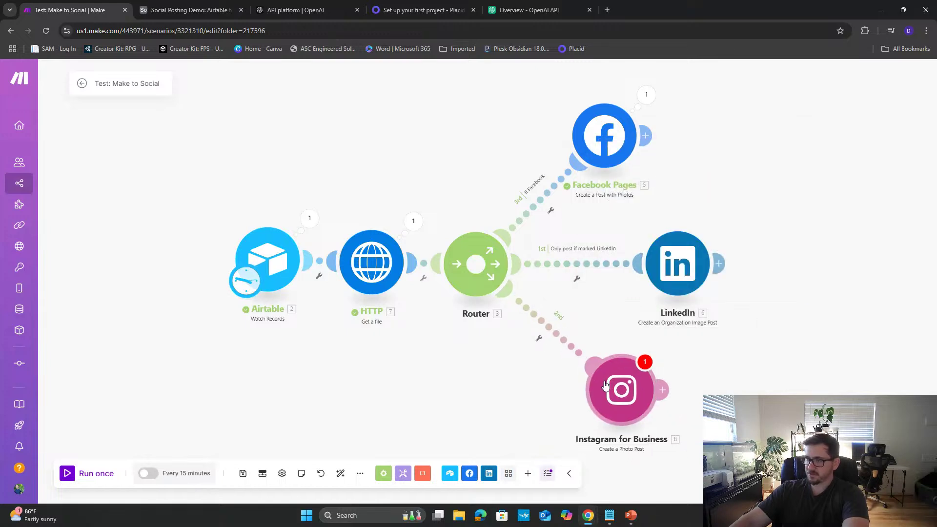
pyautogui.click(614, 409)
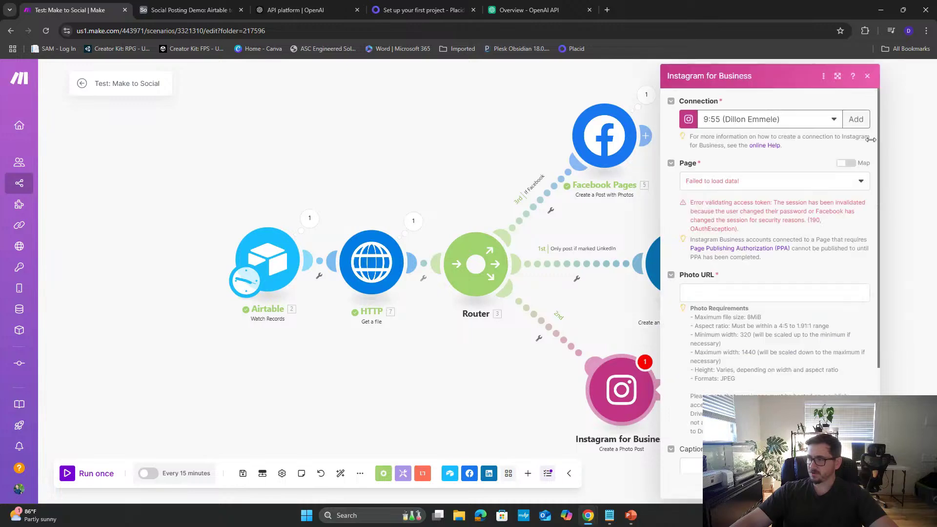
pyautogui.click(830, 123)
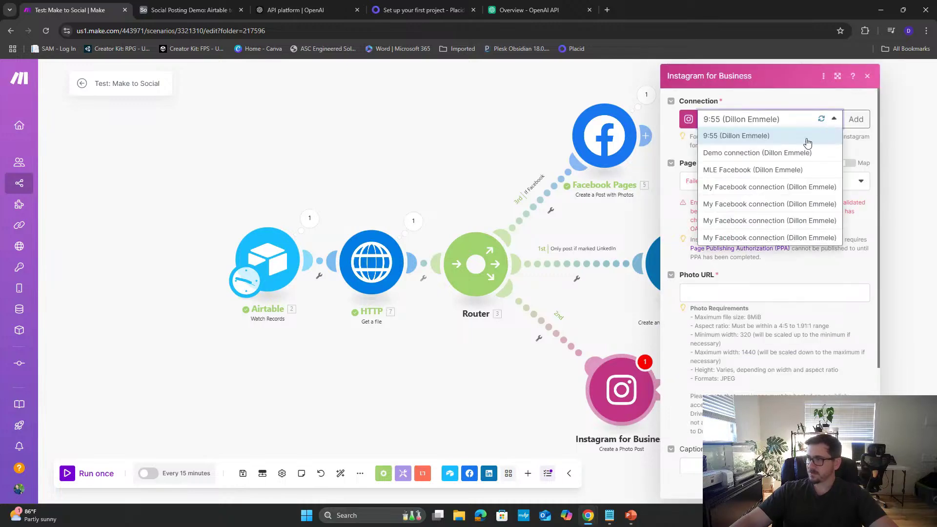
pyautogui.click(769, 154)
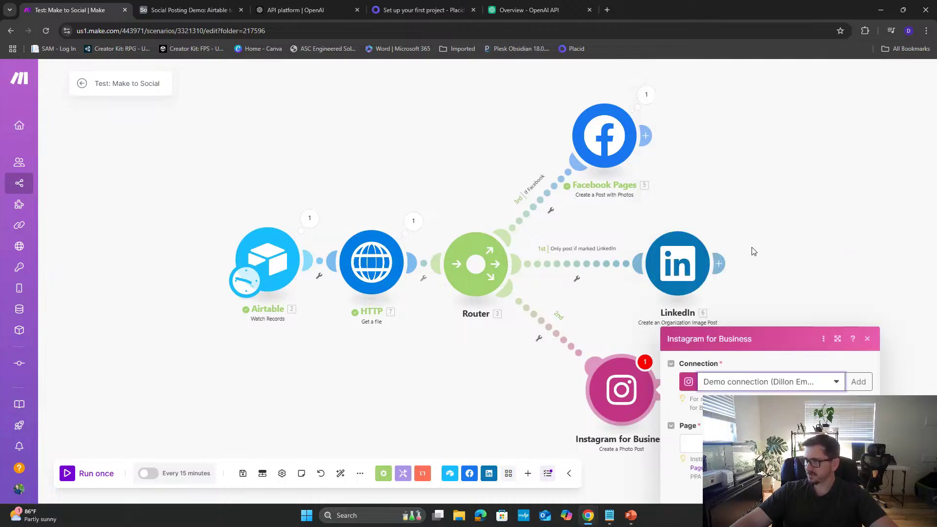
pyautogui.click(780, 181)
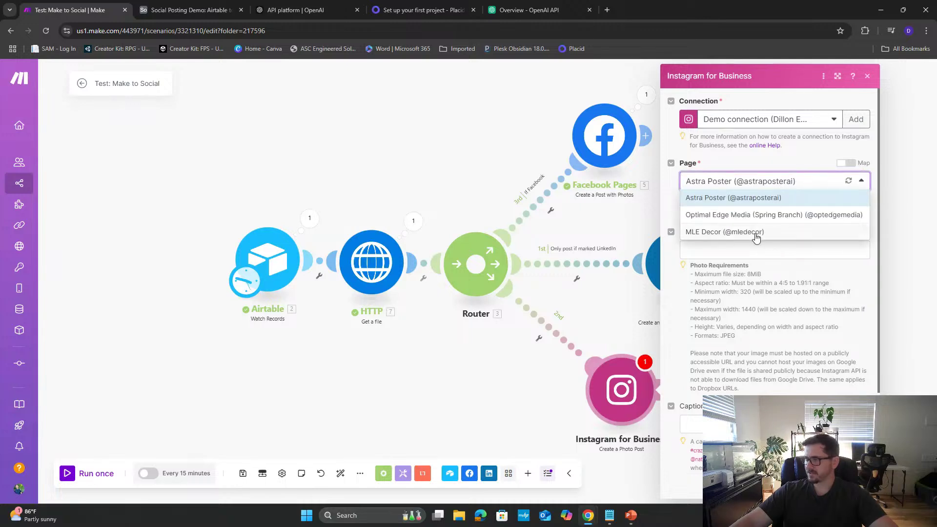
pyautogui.click(756, 234)
pyautogui.click(797, 186)
pyautogui.click(764, 200)
# - Map the Instagram module's Photo URL to the URL of Airtable's Post Image[] and save the module
pyautogui.click(727, 249)
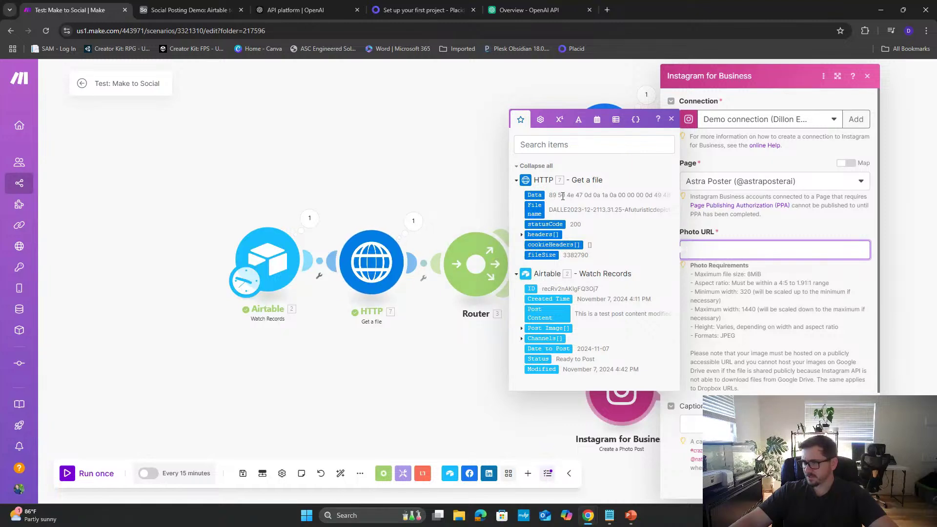
pyautogui.click(522, 234)
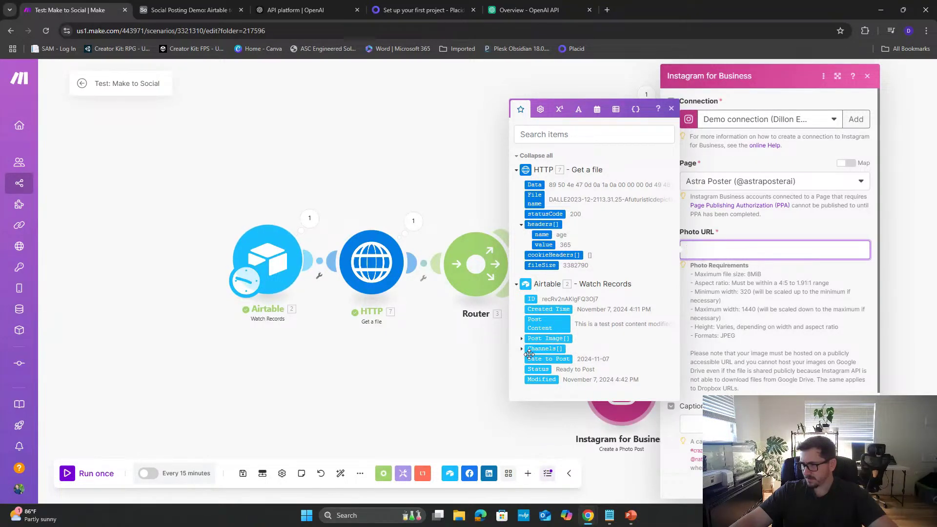
pyautogui.click(524, 340)
pyautogui.click(540, 346)
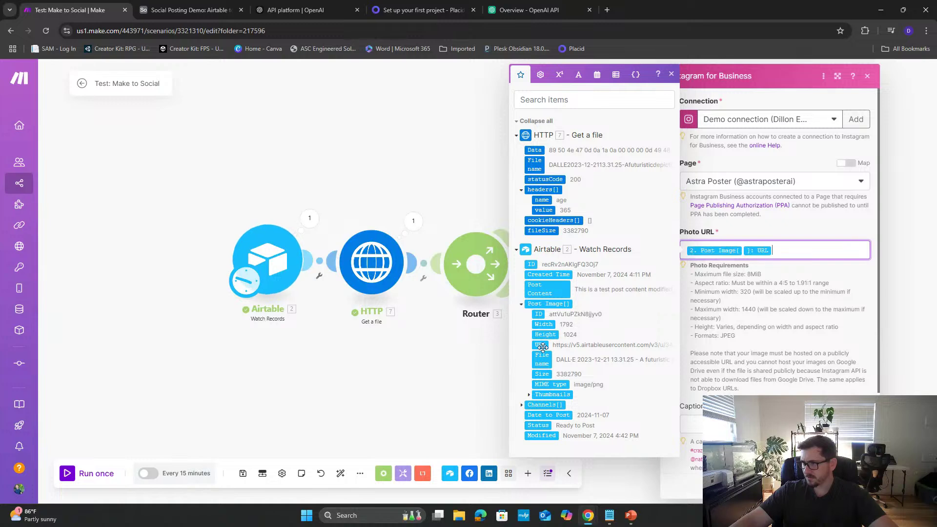
pyautogui.click(788, 308)
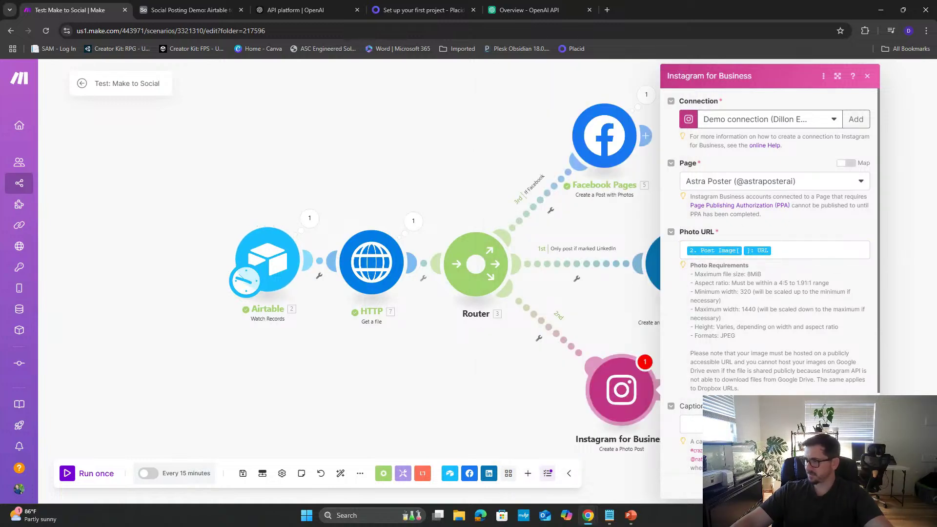
pyautogui.click(857, 486)
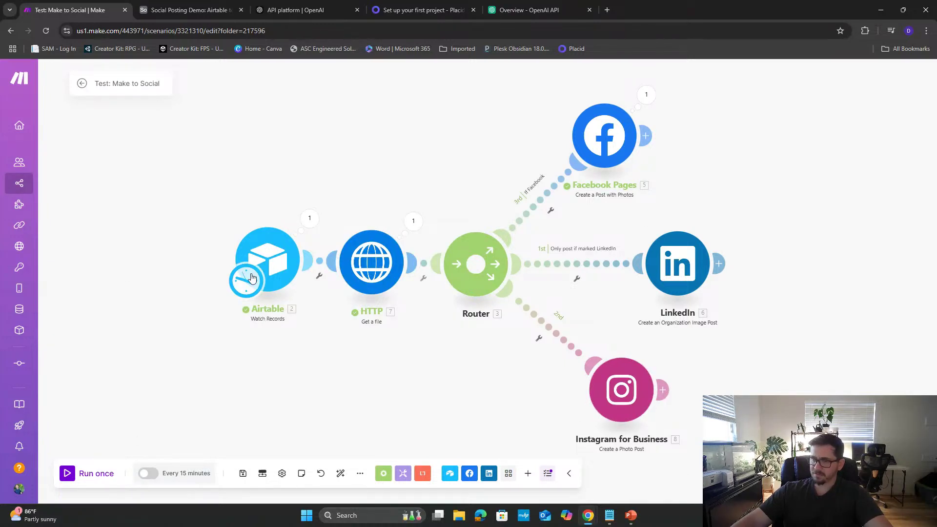
# - Check the Airtable trigger's formula {Date to Post} = Today() against the Date to Post field in the Airtable table
pyautogui.click(278, 267)
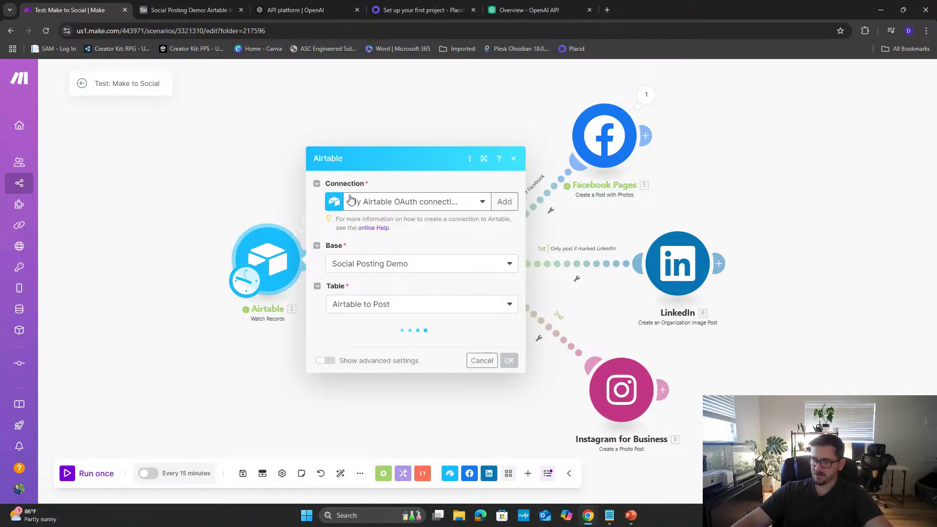
pyautogui.scroll(-2, 356, 434)
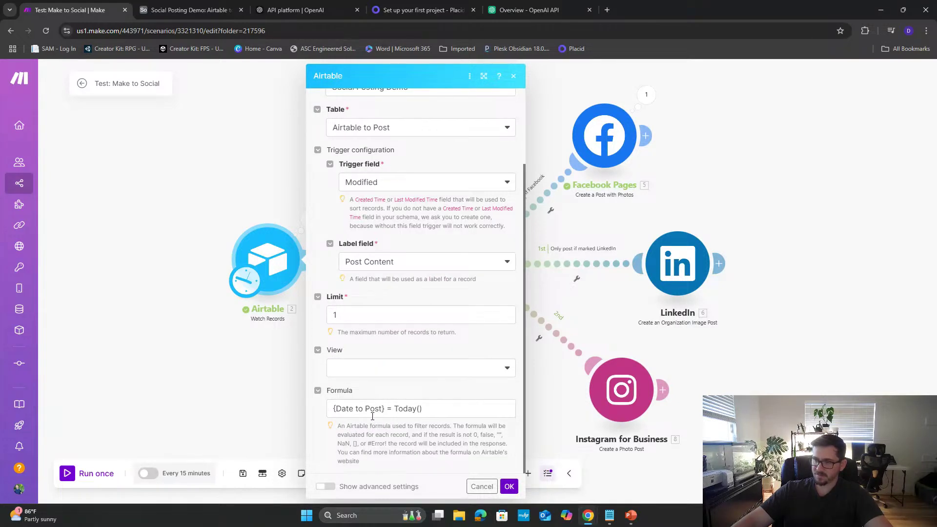
pyautogui.moveTo(379, 409); pyautogui.dragTo(336, 409)
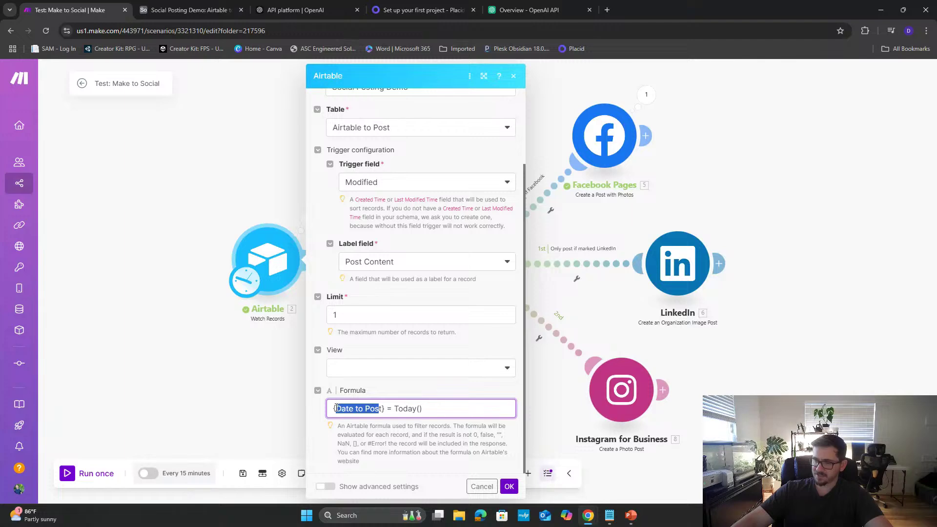
pyautogui.click(346, 432)
pyautogui.click(188, 10)
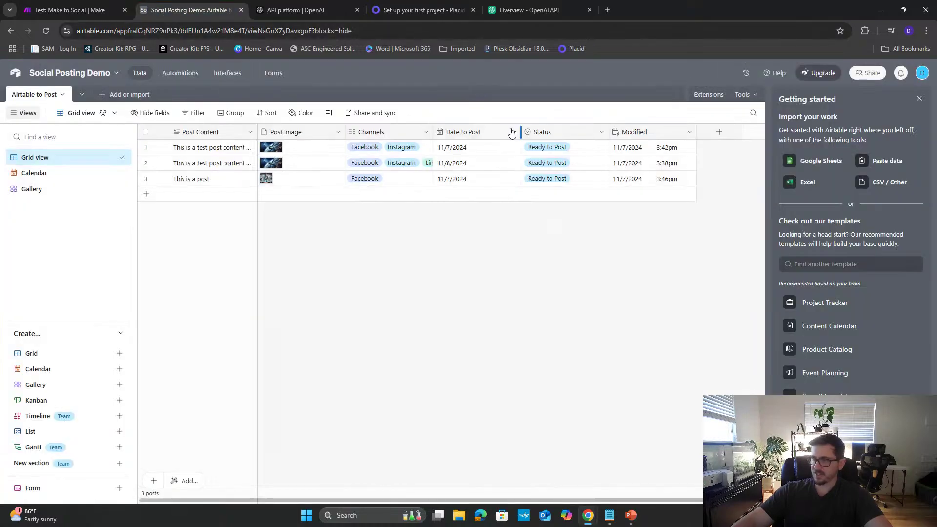
pyautogui.click(53, 10)
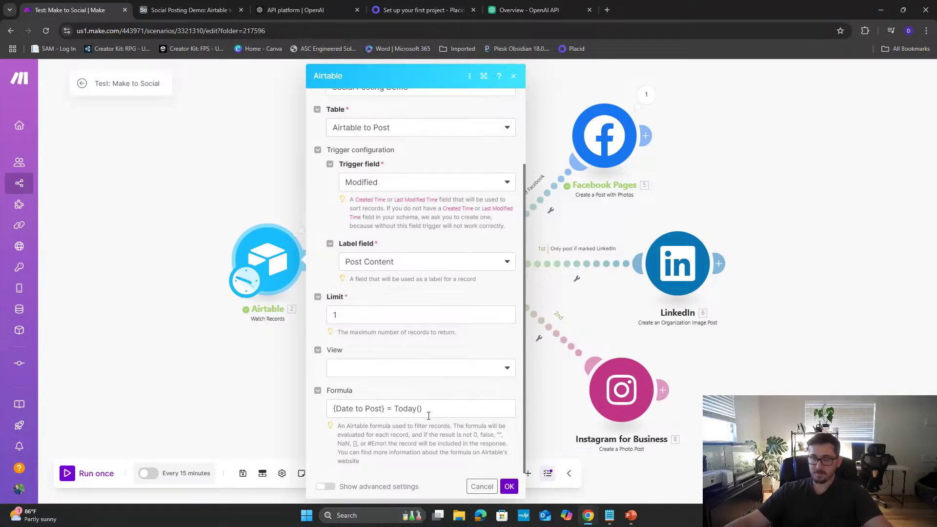
pyautogui.click(510, 486)
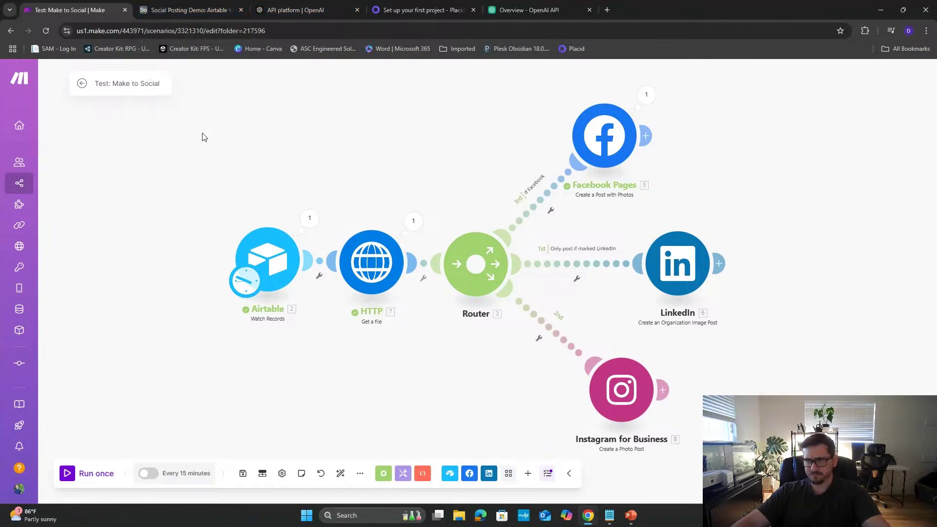
# - Switch to Airtable and duplicate the Airtable to Post table without its records
pyautogui.click(177, 11)
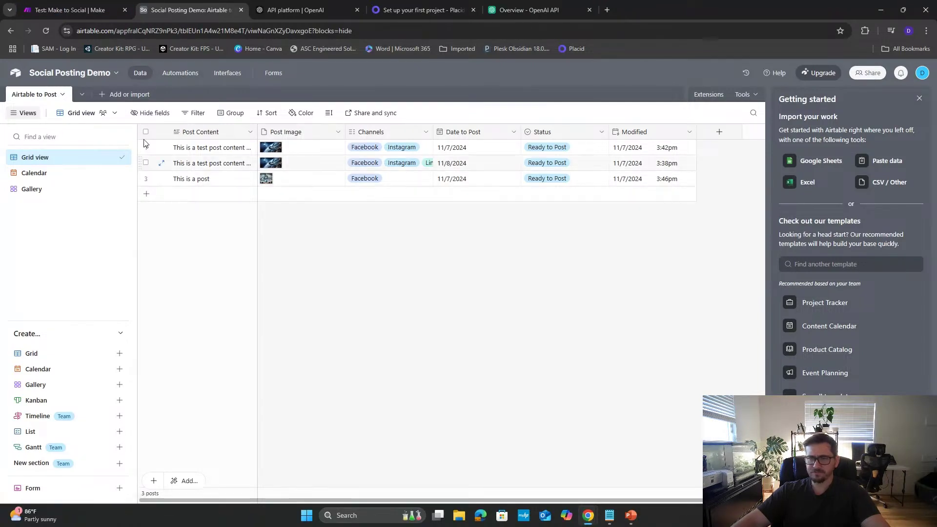
pyautogui.click(103, 96)
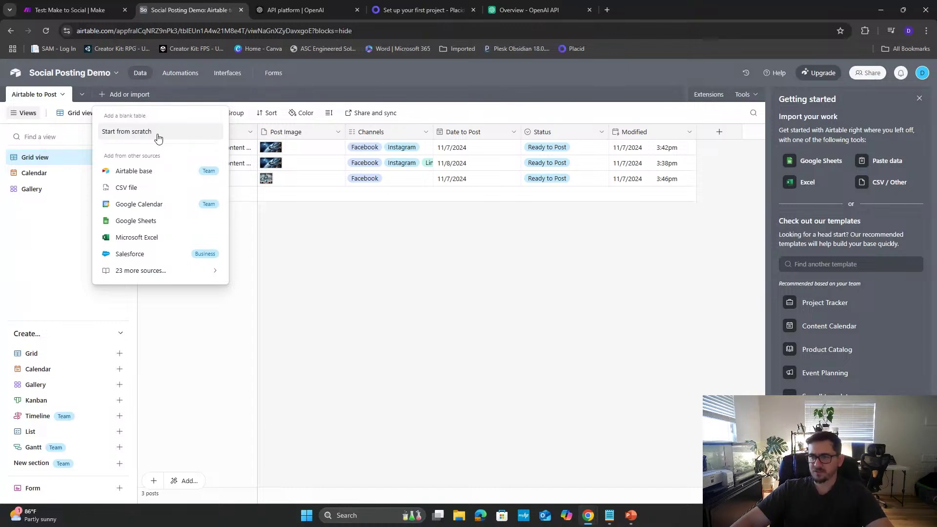
pyautogui.click(355, 267)
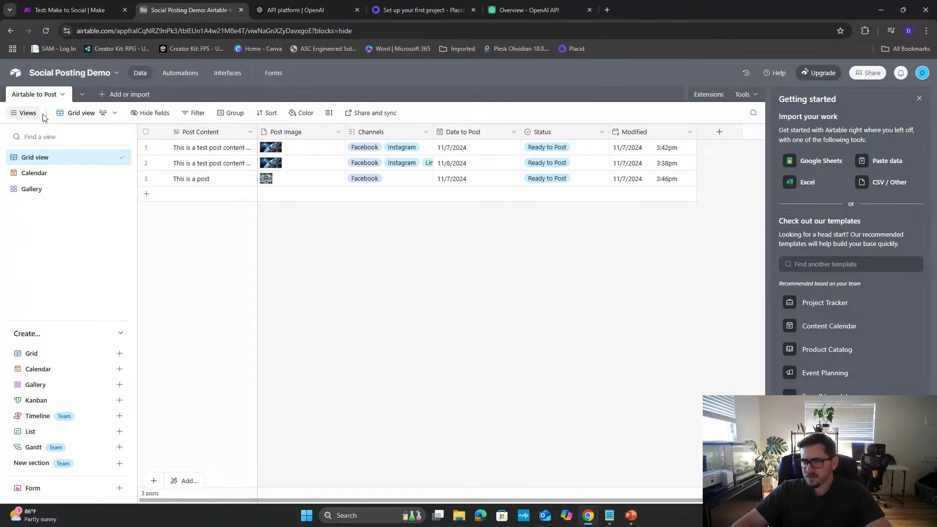
pyautogui.click(117, 98)
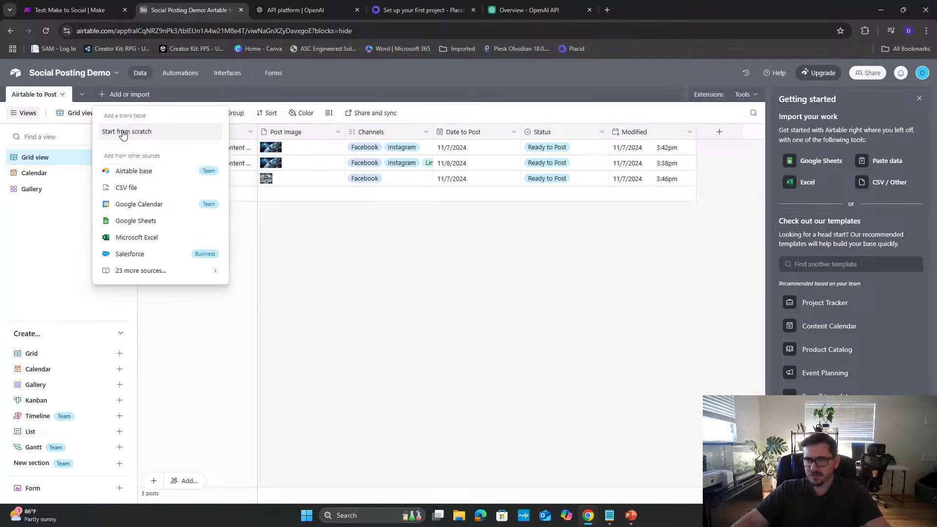
pyautogui.click(51, 101)
pyautogui.click(50, 100)
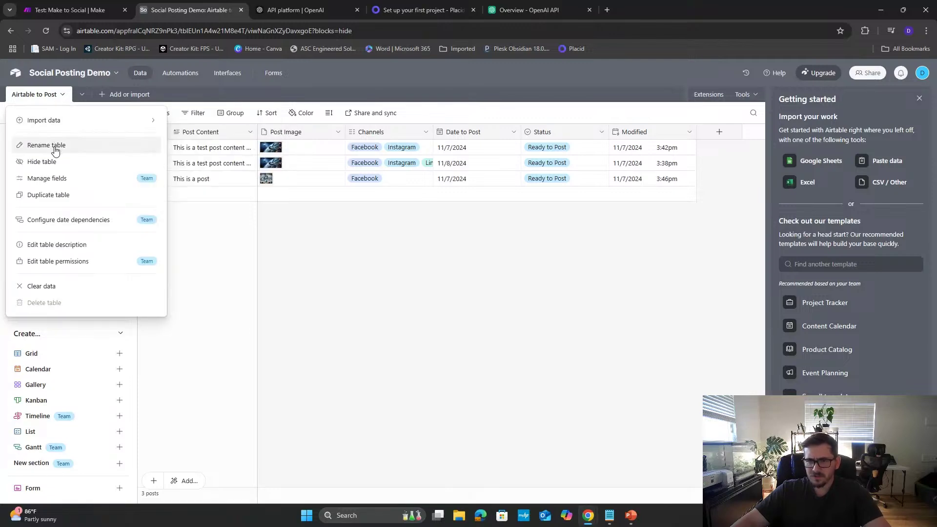
pyautogui.click(49, 195)
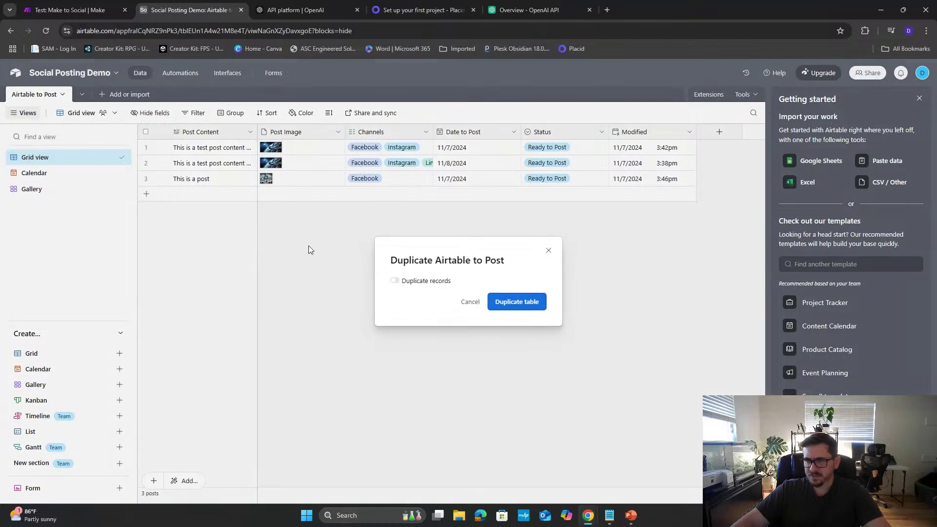
pyautogui.click(531, 306)
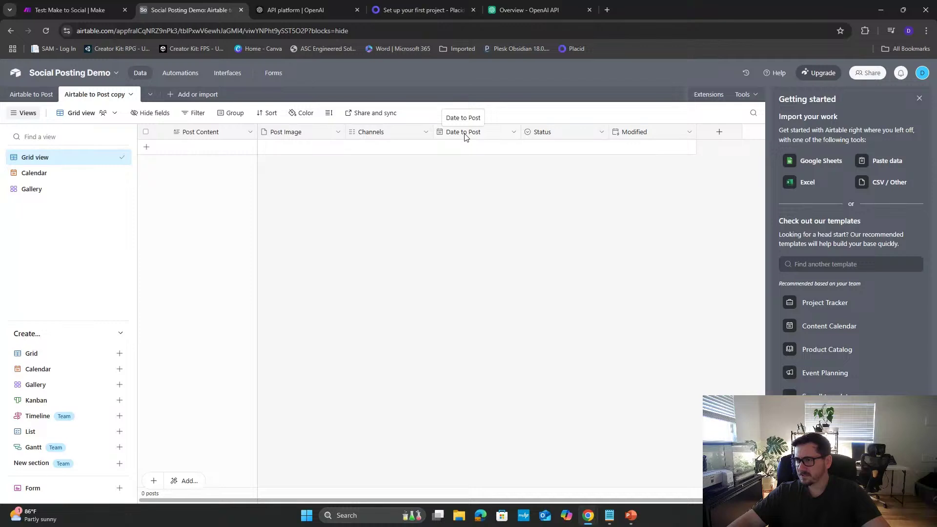
pyautogui.click(105, 97)
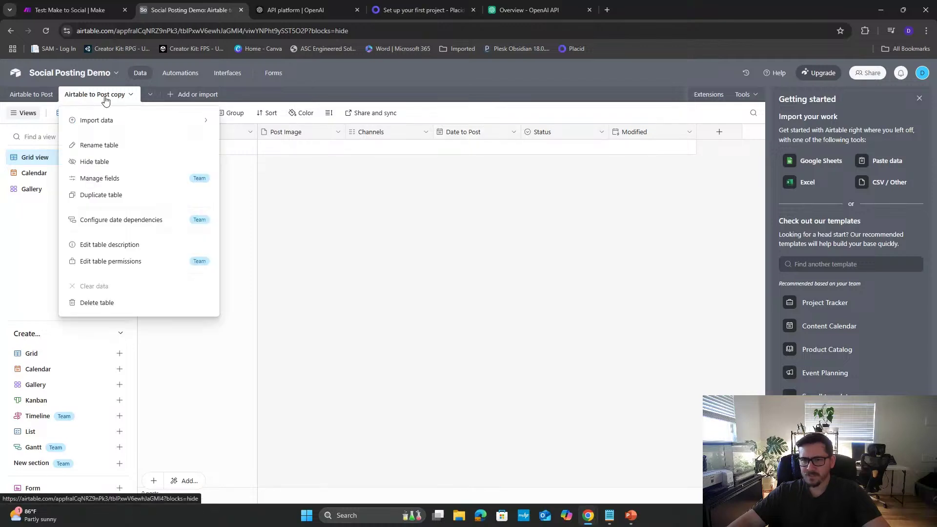
pyautogui.click(349, 246)
# - Return to Make, save the scenario's pending changes on exit, and reopen Test: Make to Social for editing
pyautogui.click(64, 11)
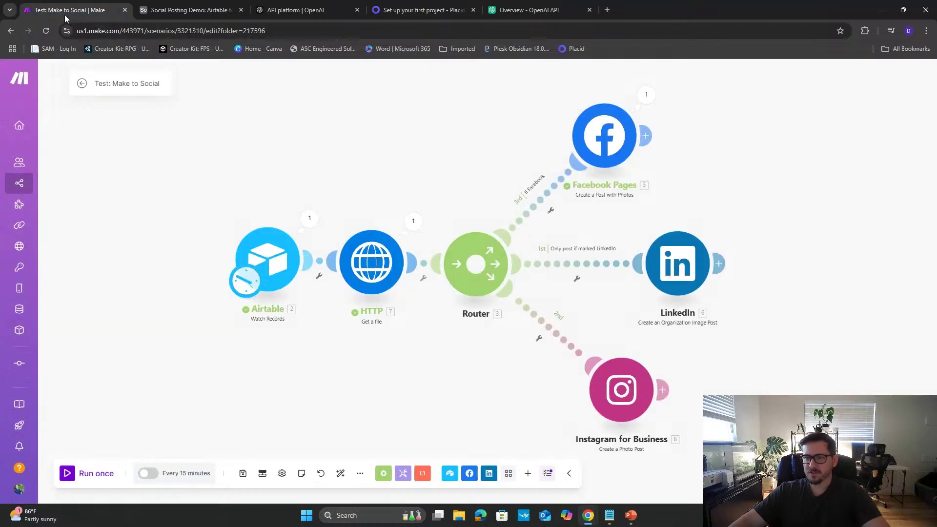
pyautogui.click(81, 85)
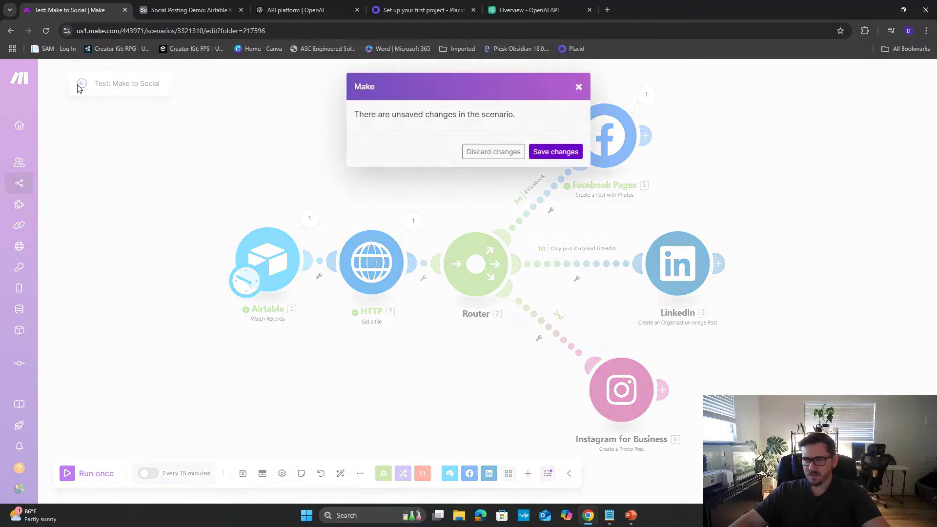
pyautogui.click(553, 152)
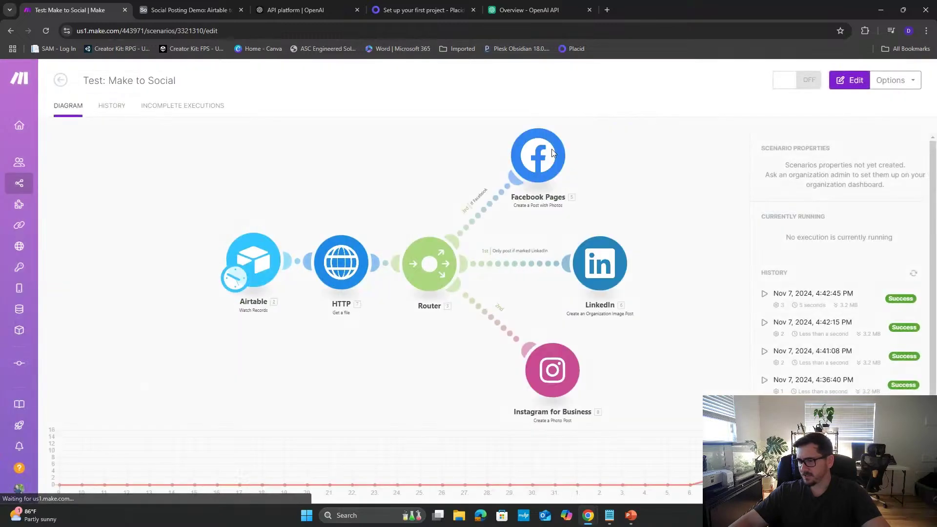
pyautogui.click(322, 345)
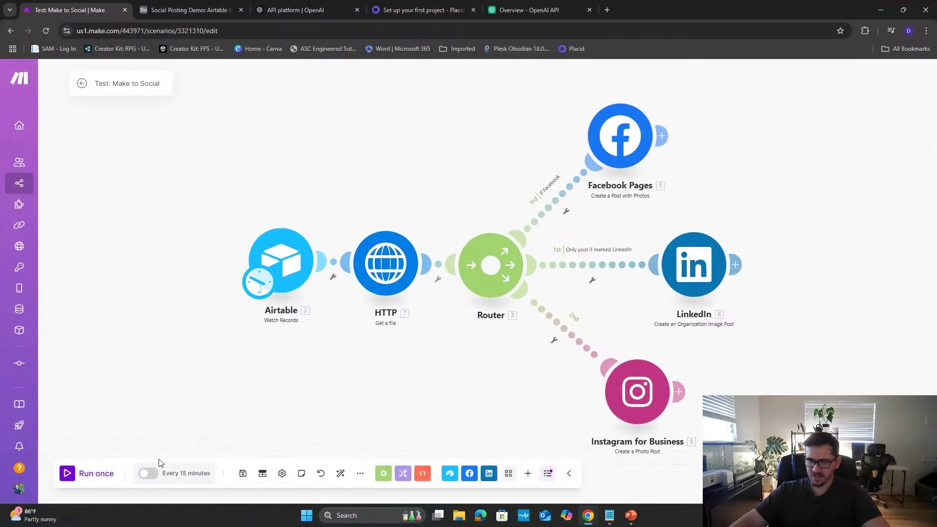
# - Change the scenario's schedule from regular intervals to Days of the week
pyautogui.click(183, 480)
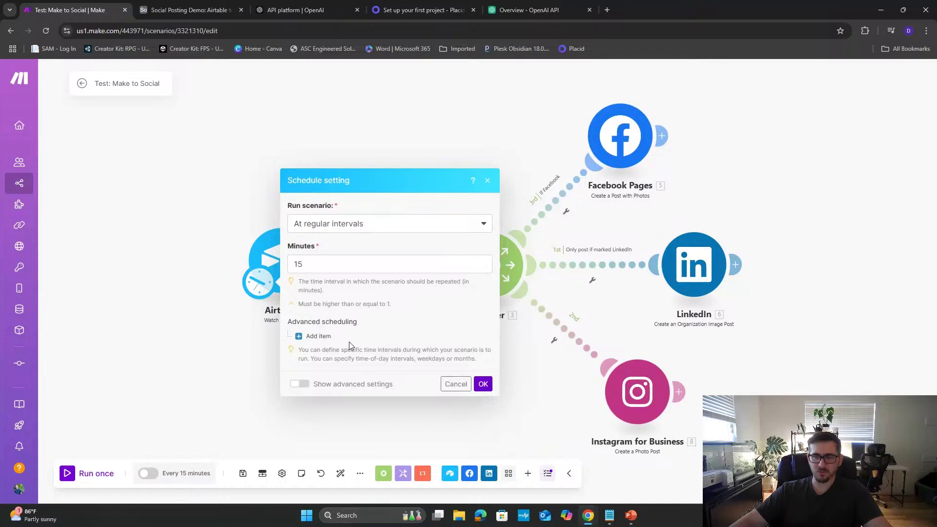
pyautogui.click(374, 223)
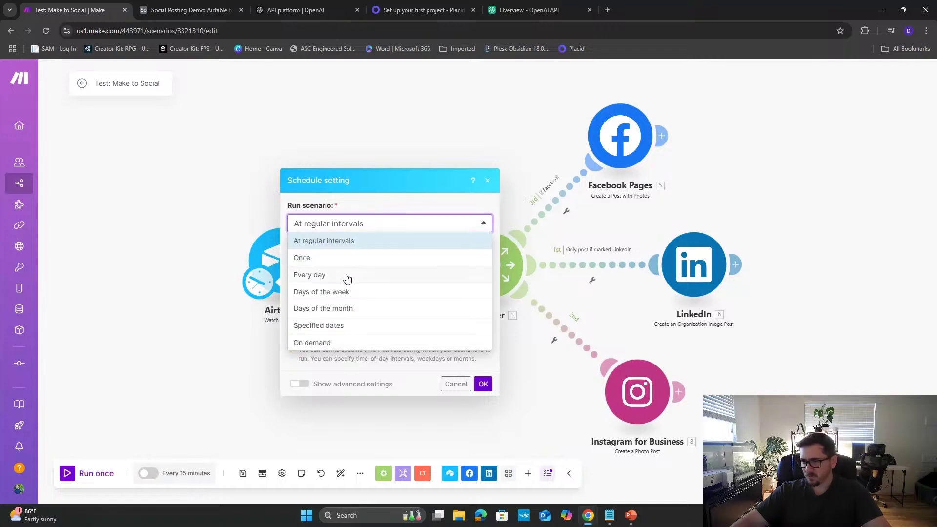
pyautogui.click(342, 293)
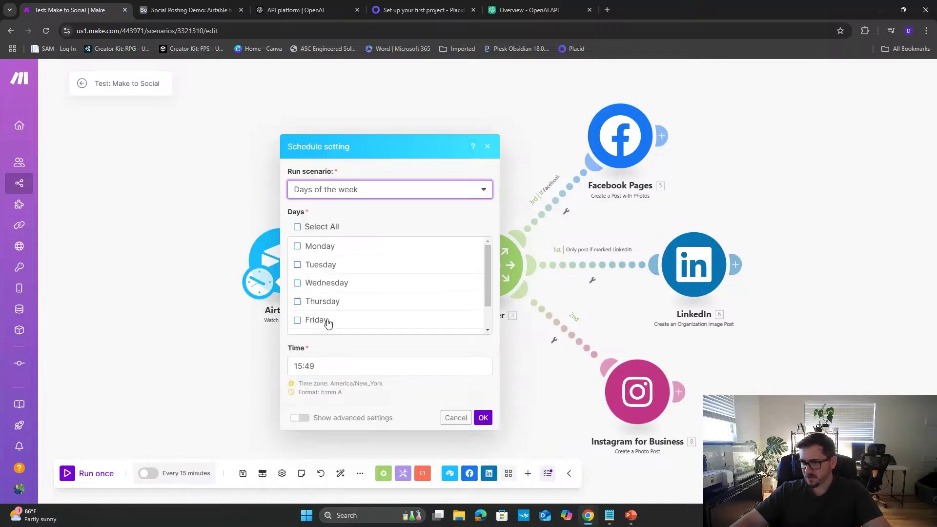
# - Select all seven days, Monday through Sunday, in the scenario's schedule
pyautogui.click(298, 265)
pyautogui.click(297, 301)
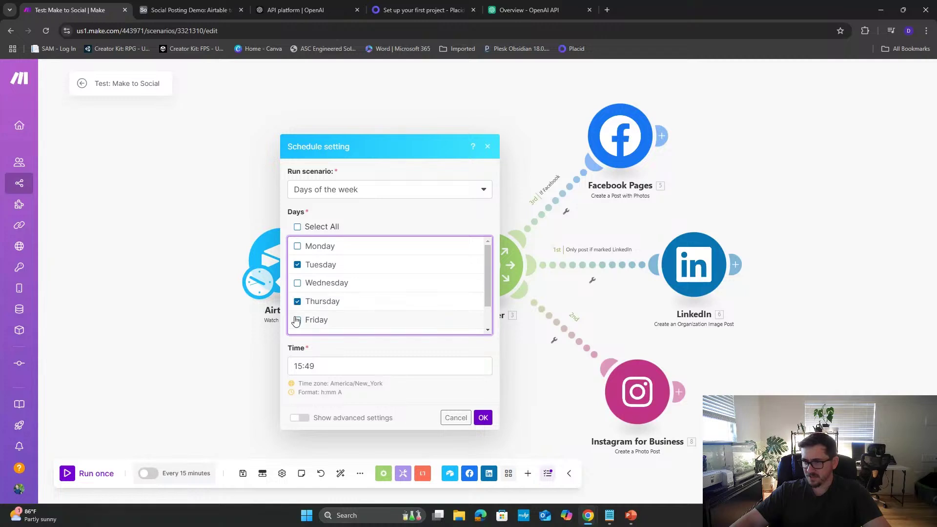
pyautogui.click(297, 320)
pyautogui.click(297, 283)
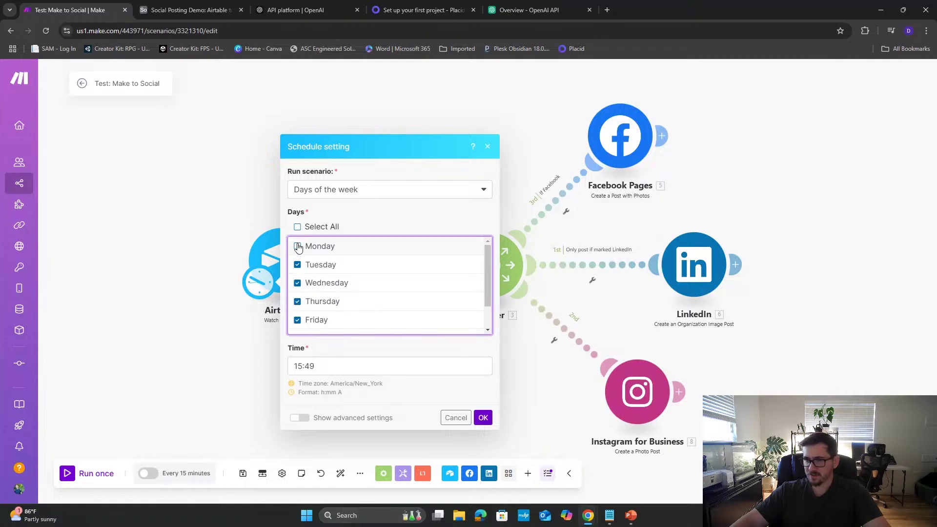
pyautogui.click(297, 247)
pyautogui.scroll(-2, 312, 288)
pyautogui.click(297, 307)
pyautogui.click(297, 325)
pyautogui.click(206, 10)
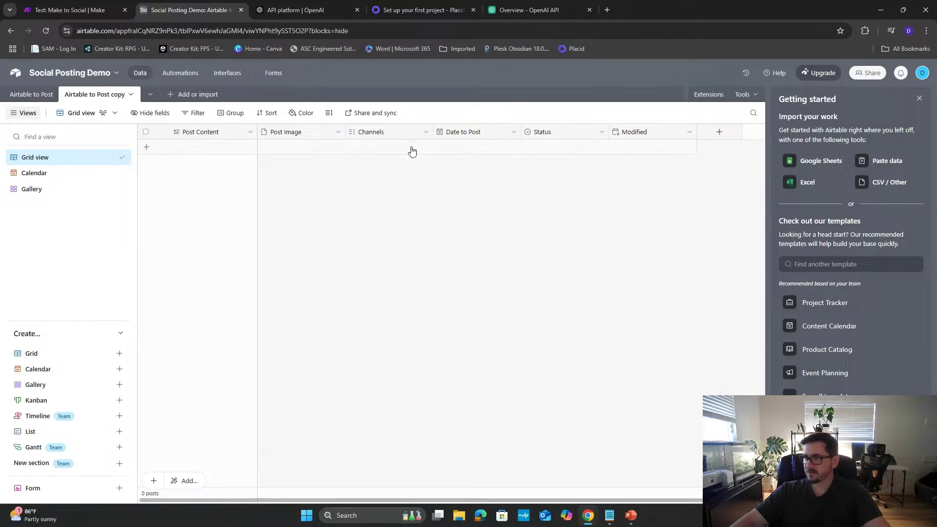
pyautogui.click(78, 9)
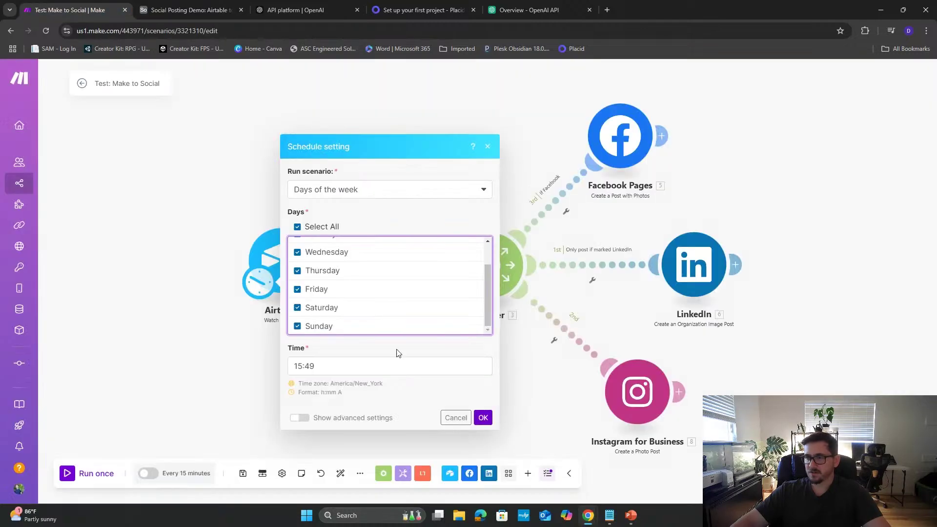
# - Apply the schedule settings and leave the scenario editor, saving the changes
pyautogui.click(484, 422)
pyautogui.click(445, 319)
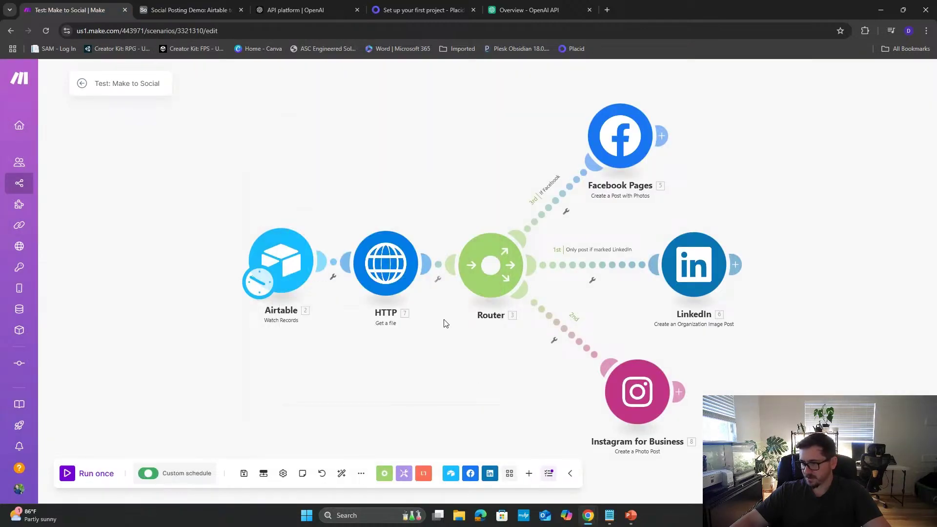
pyautogui.click(80, 85)
pyautogui.click(557, 152)
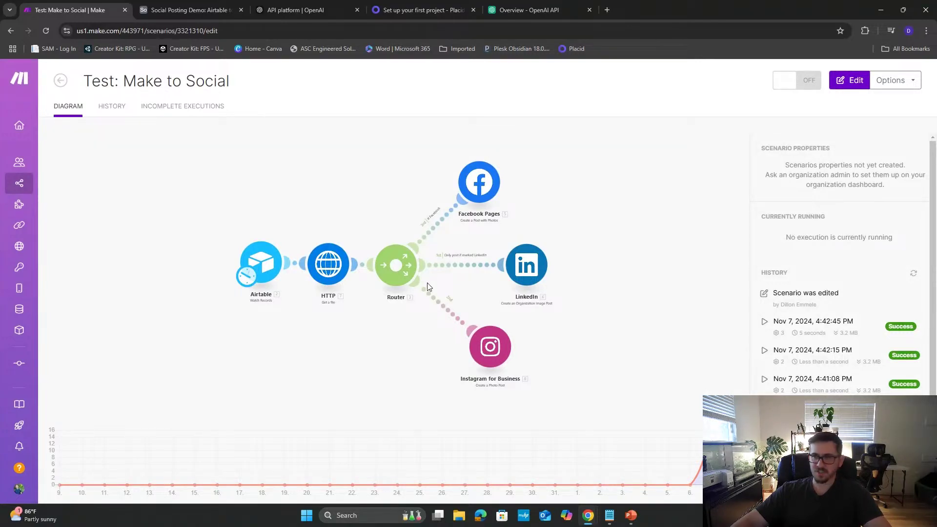
# - Create a new scenario in the Social Posting Demo folder
pyautogui.click(60, 80)
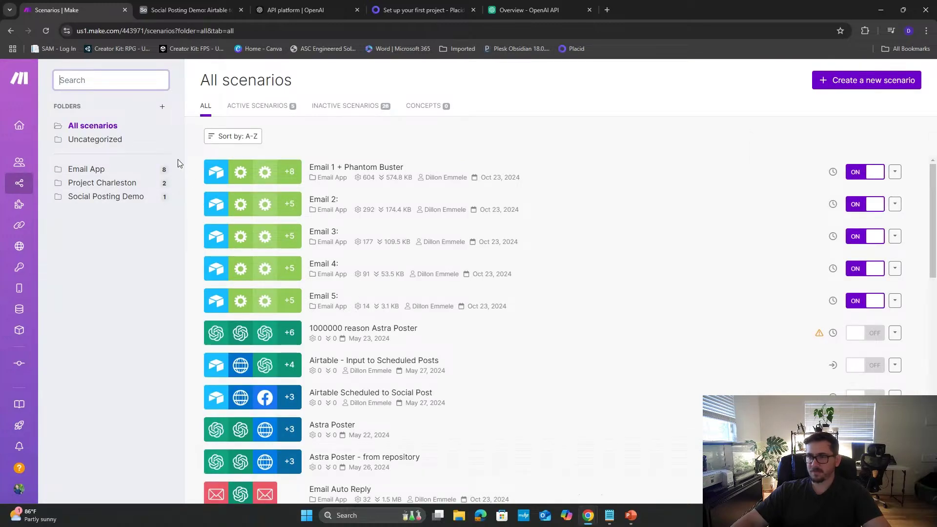
pyautogui.click(102, 202)
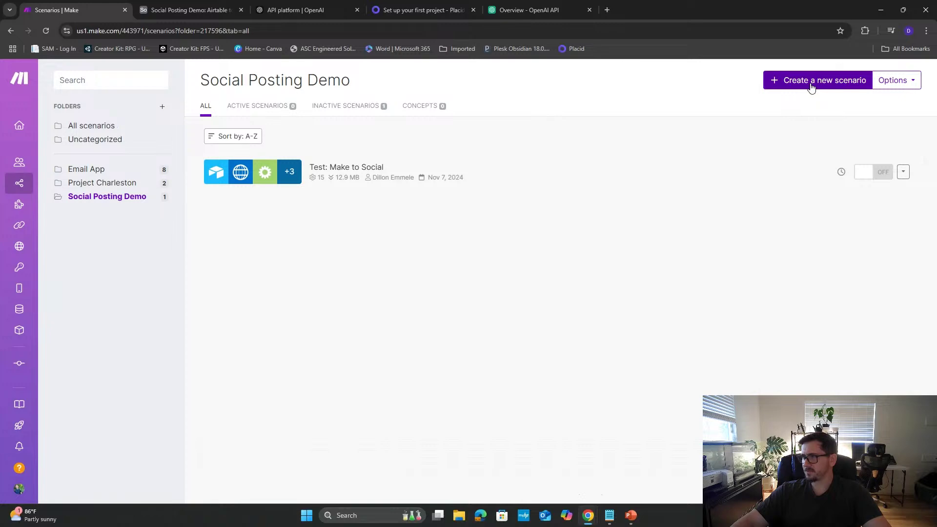
pyautogui.click(811, 87)
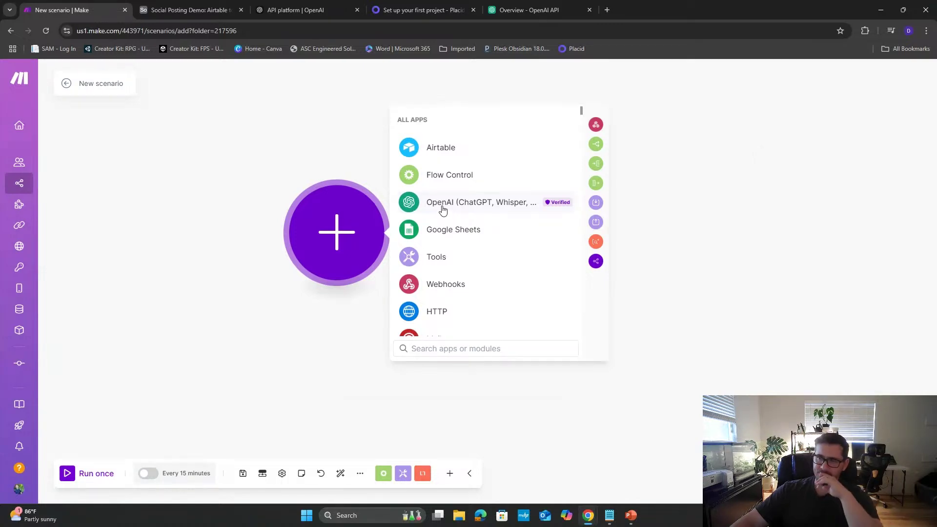
pyautogui.click(442, 156)
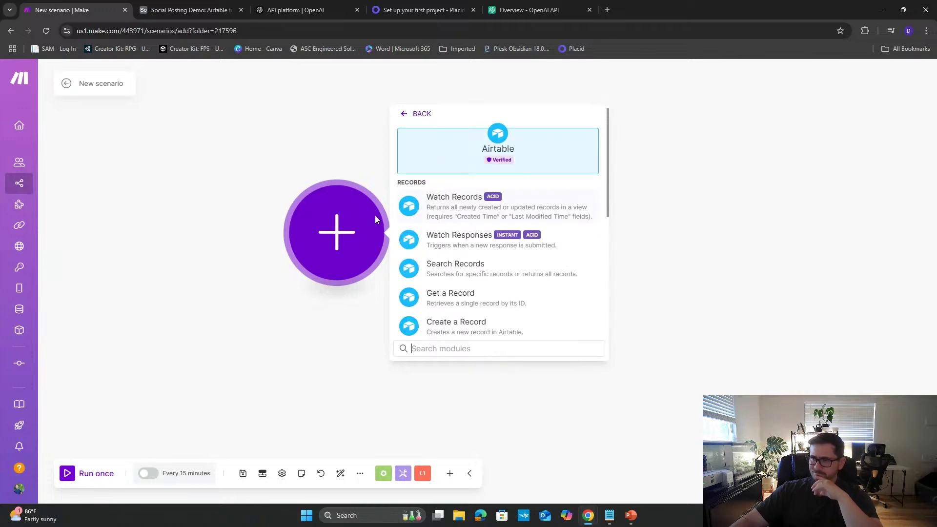
pyautogui.click(410, 115)
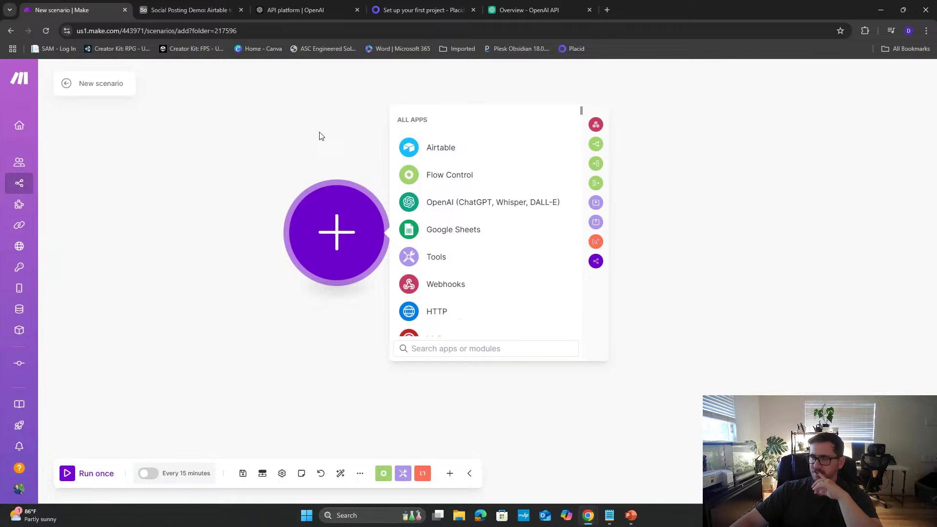
pyautogui.click(441, 149)
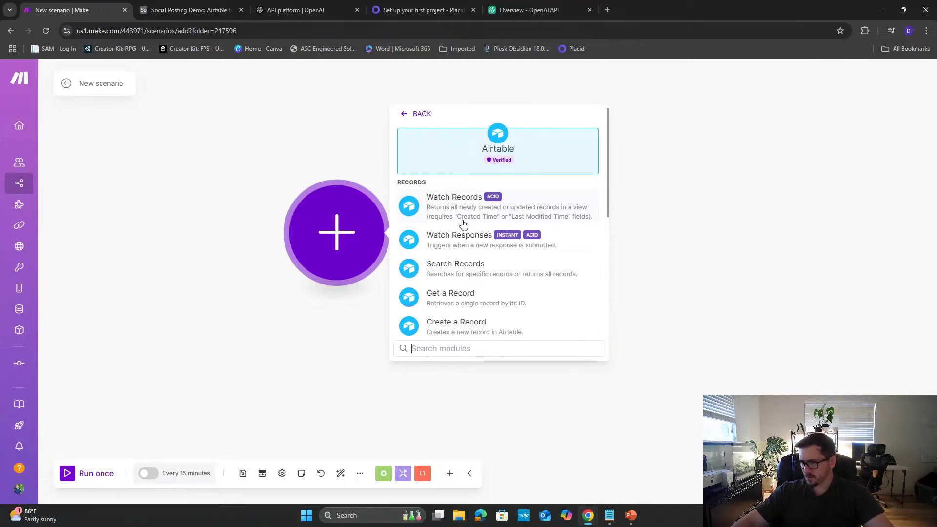
pyautogui.click(454, 206)
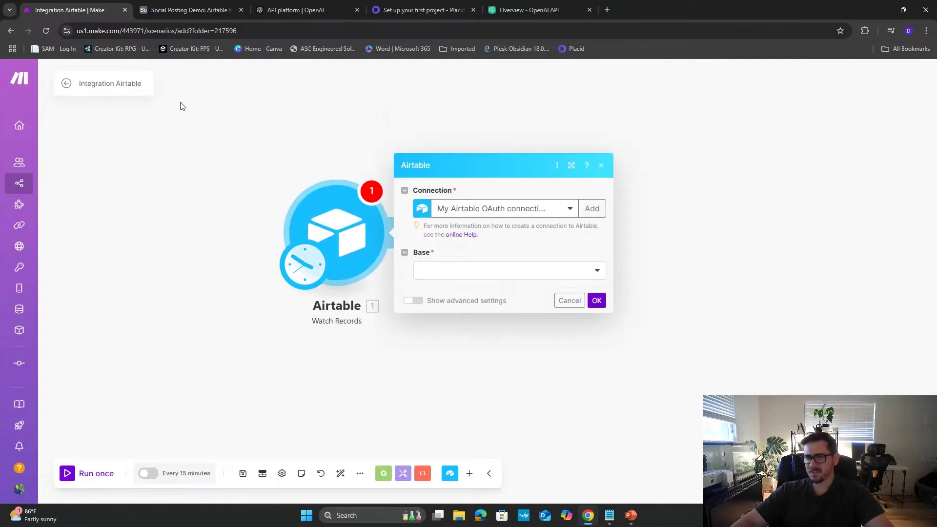
# - Switch to Airtable and rename the Post Content field of the Airtable to Post copy table as ChatGPT Prompt
pyautogui.click(166, 13)
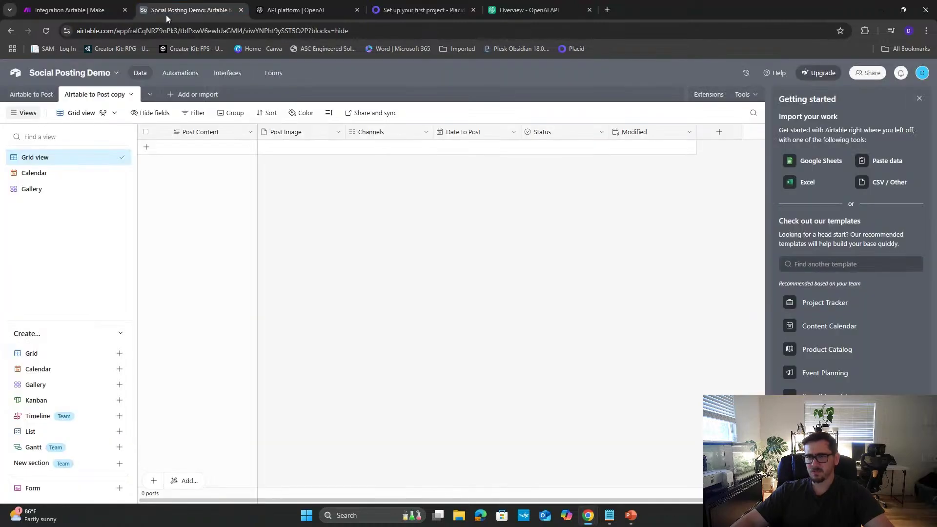
pyautogui.doubleClick(219, 134)
pyautogui.doubleClick(227, 158)
pyautogui.hotkey('ctrl', 'a')
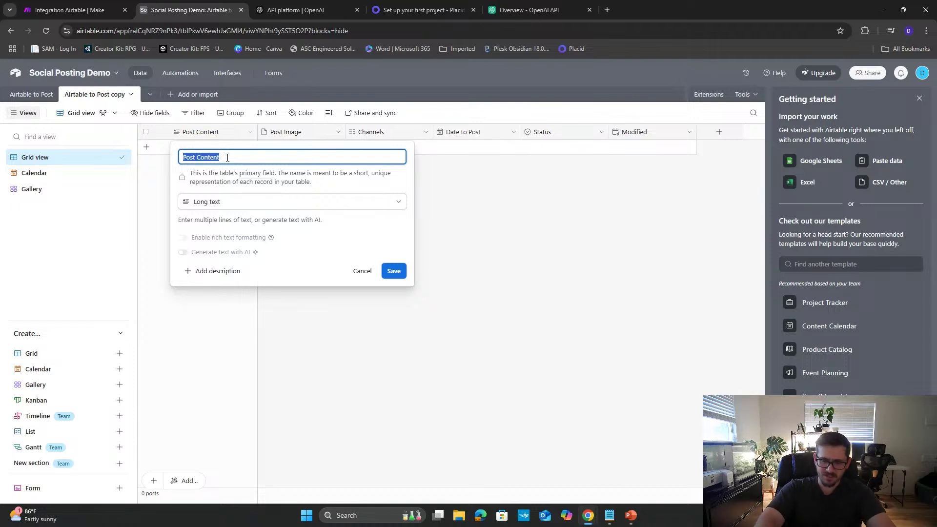
pyautogui.press('BackSpace')
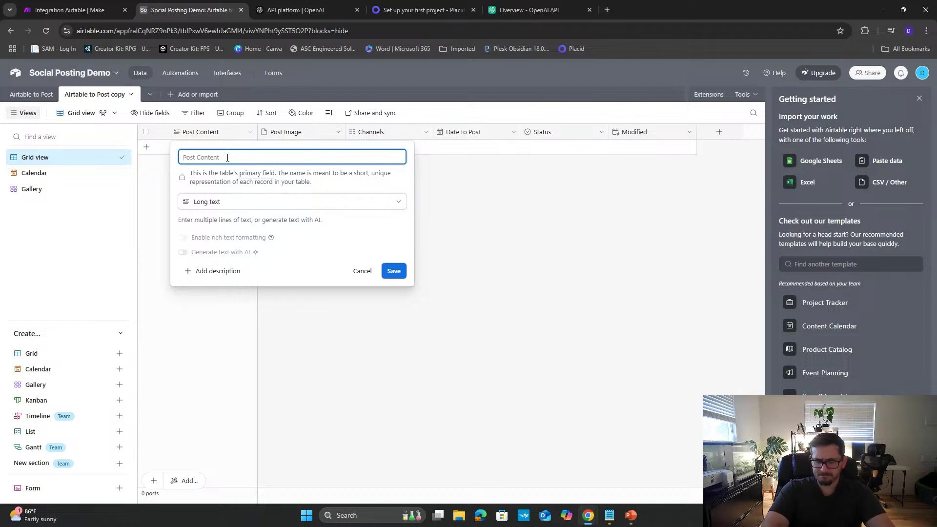
pyautogui.write('ChatGPT Prom')
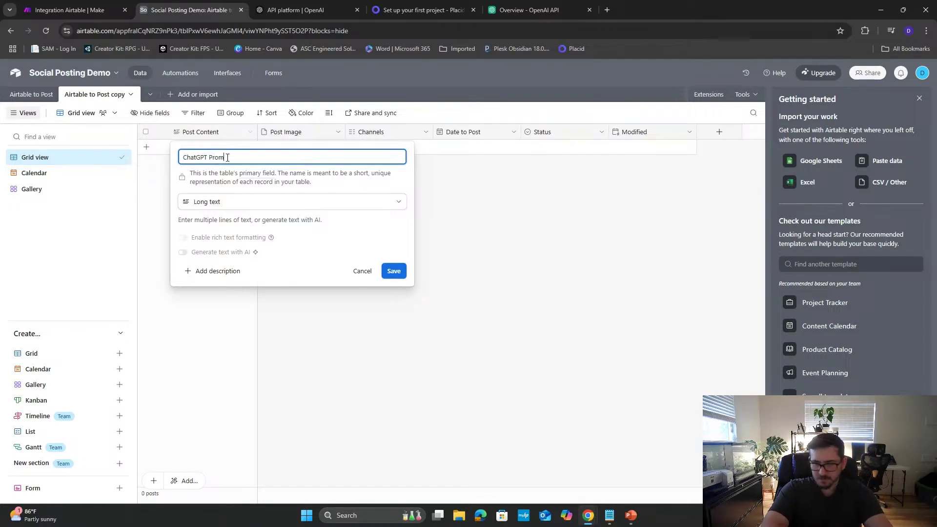
pyautogui.write('p')
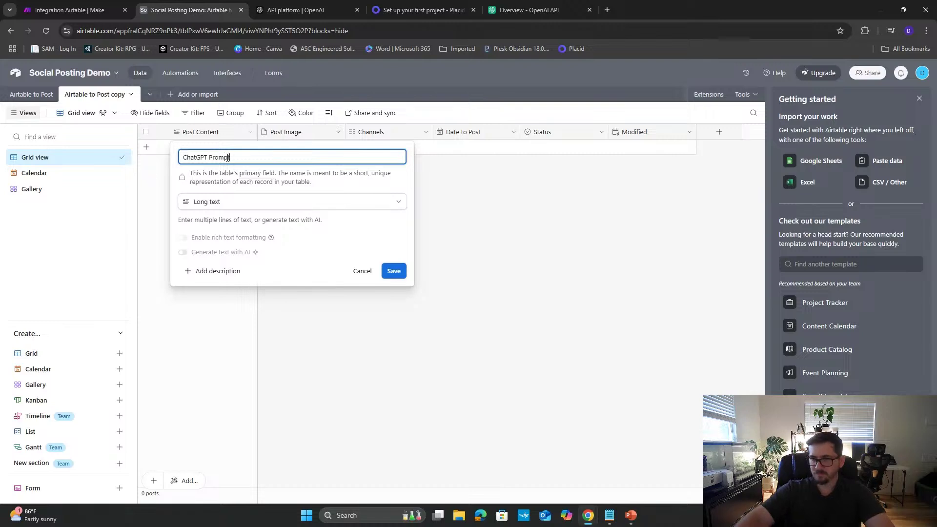
pyautogui.write('t')
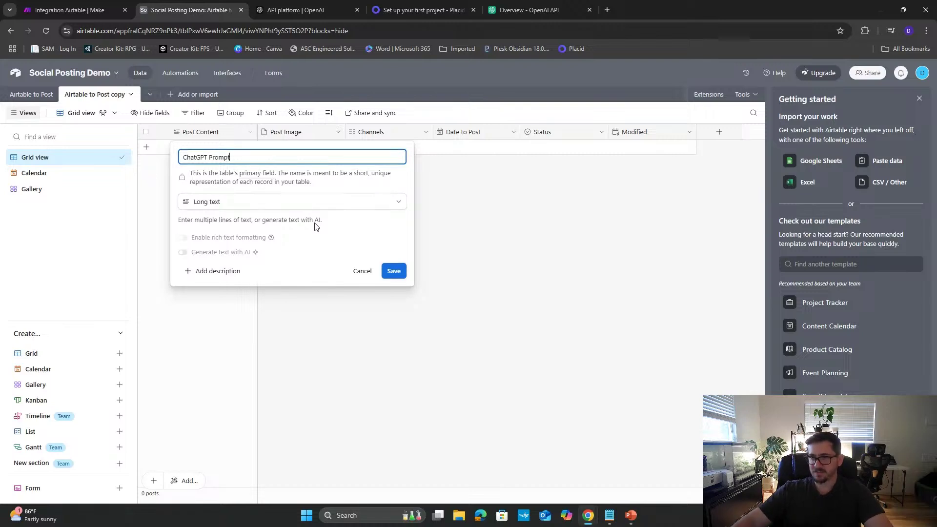
pyautogui.click(403, 274)
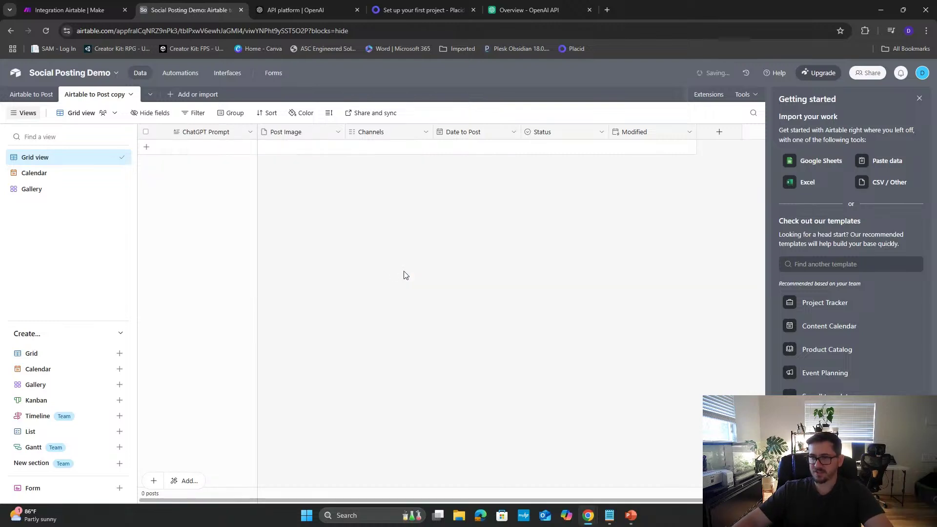
# - Rename the Post Image attachment field as Template Image
pyautogui.doubleClick(300, 139)
pyautogui.click(314, 158)
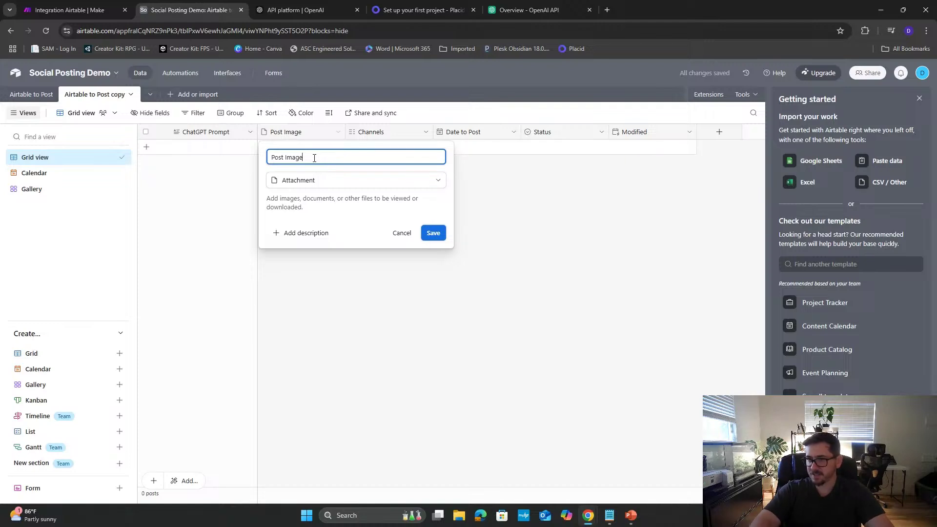
pyautogui.press('BackSpace')
pyautogui.press('BackSpace')
pyautogui.press('BackSpace')
pyautogui.press('BackSpace')
pyautogui.write('Template')
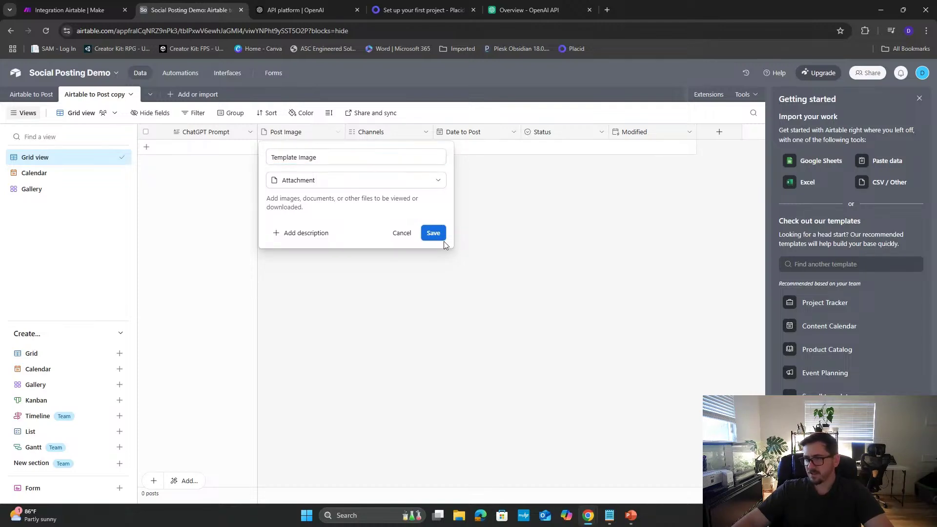
pyautogui.click(433, 233)
# - Delete the Channels and Date to Post fields from the Airtable to Post copy table
pyautogui.rightClick(375, 136)
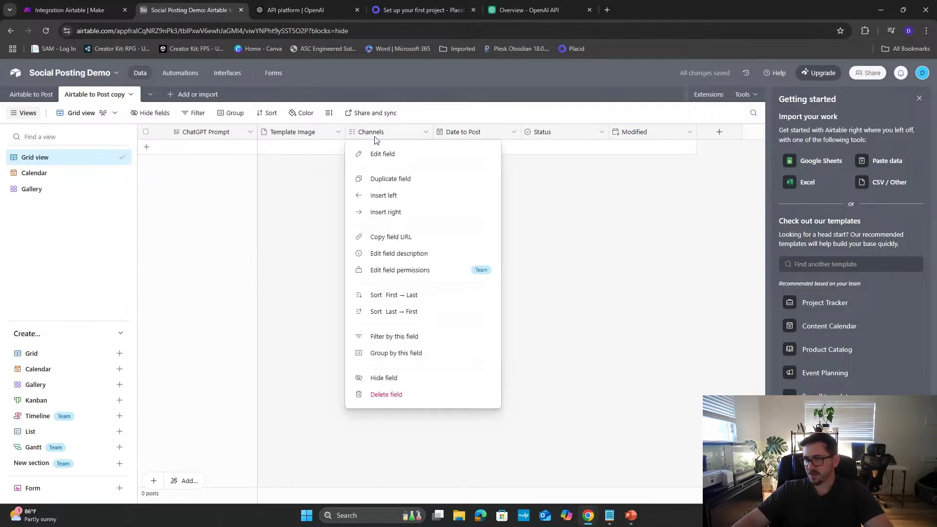
pyautogui.click(373, 134)
pyautogui.rightClick(398, 134)
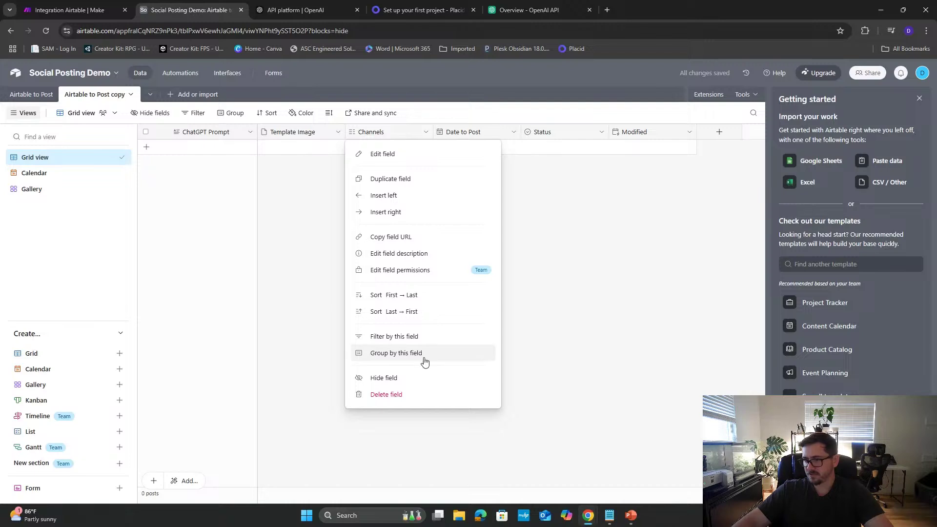
pyautogui.click(413, 399)
pyautogui.rightClick(387, 132)
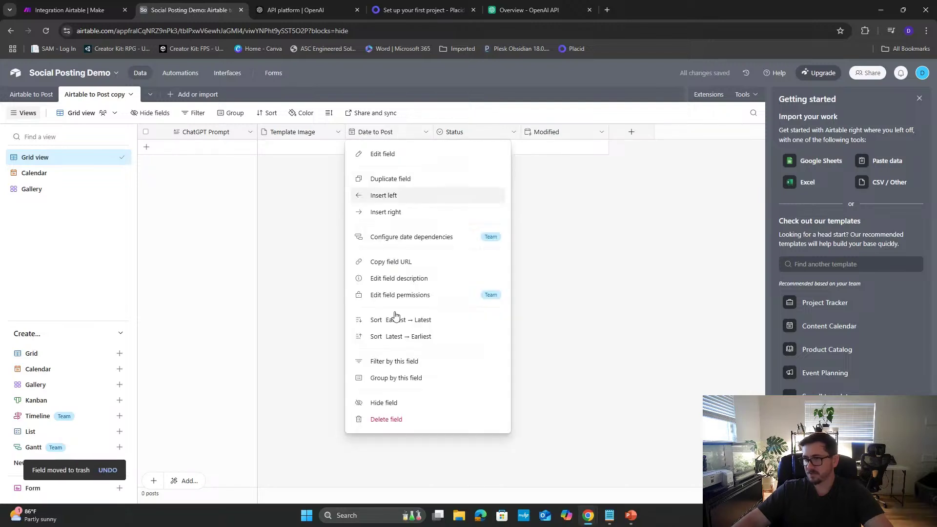
pyautogui.click(417, 425)
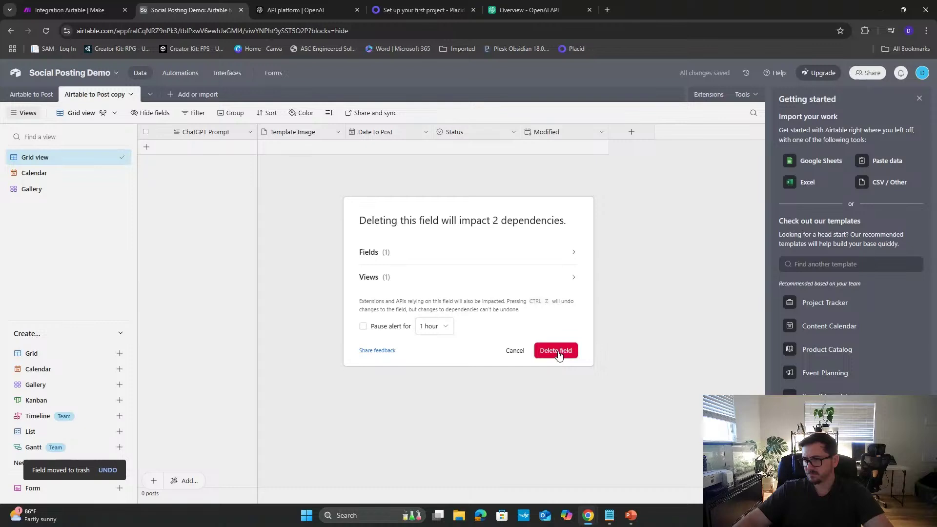
pyautogui.click(556, 351)
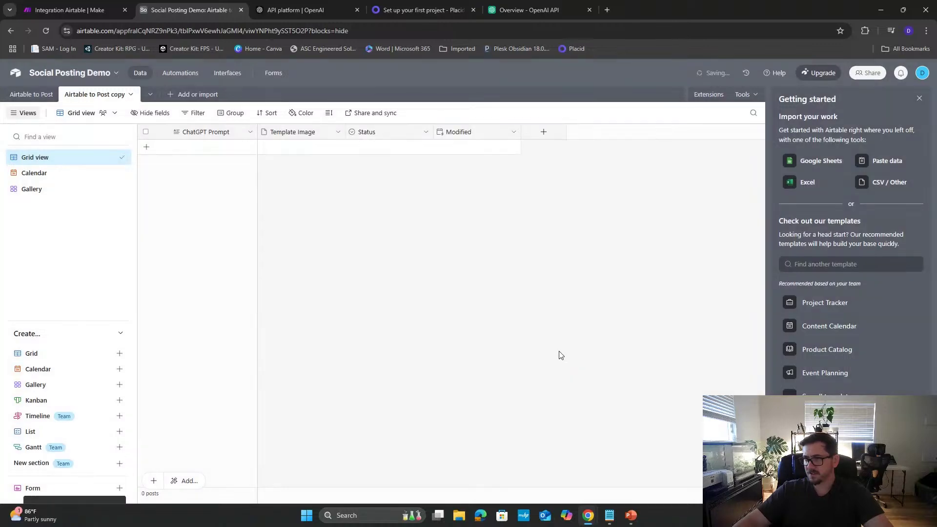
pyautogui.doubleClick(381, 132)
pyautogui.click(49, 94)
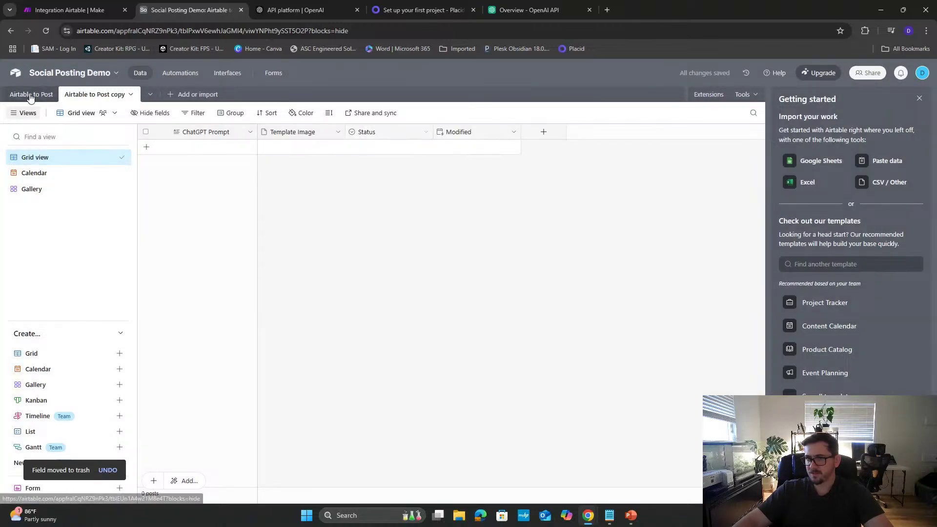
pyautogui.click(107, 94)
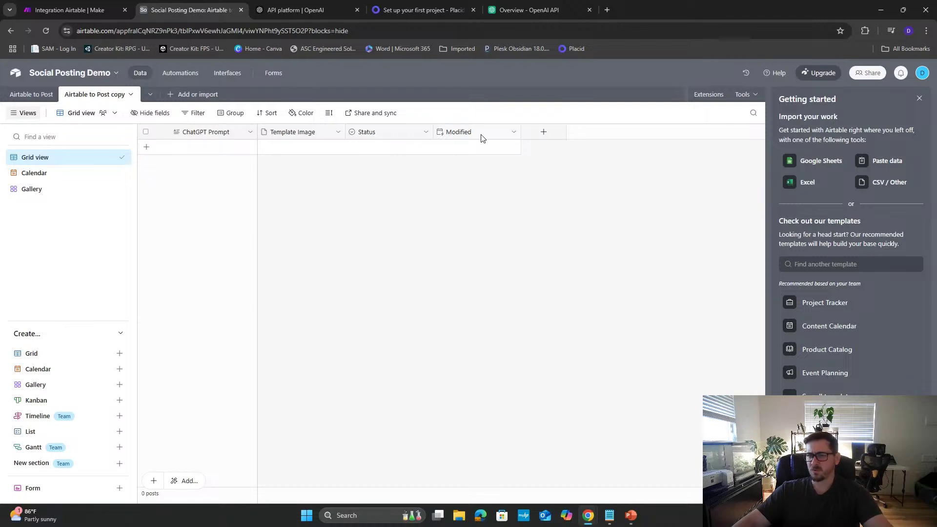
# - Switch to Make, set the Watch Records trigger's base to Social Posting Demo, and show its available tables
pyautogui.click(76, 15)
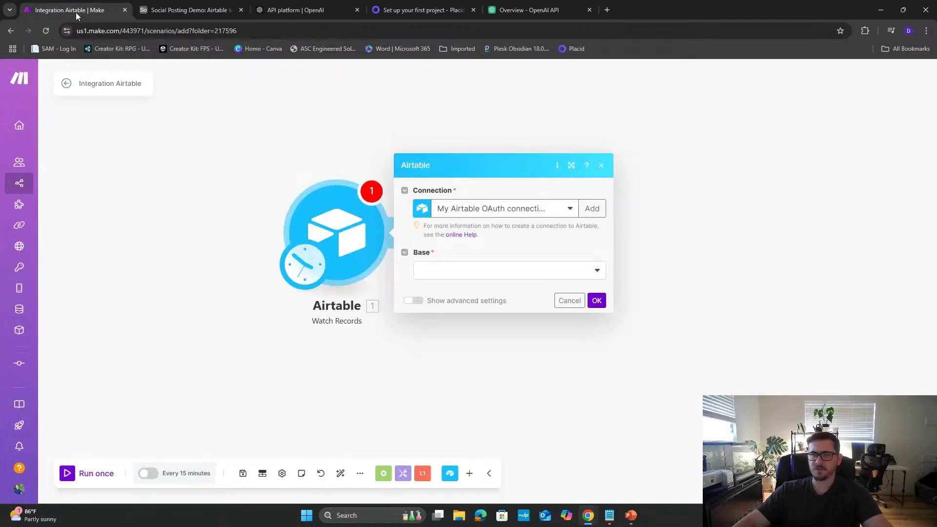
pyautogui.click(470, 280)
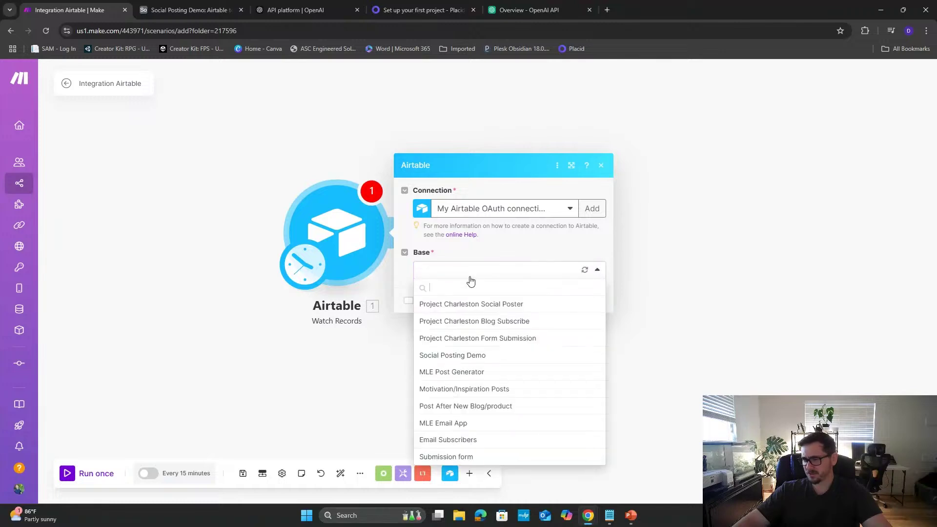
pyautogui.click(468, 361)
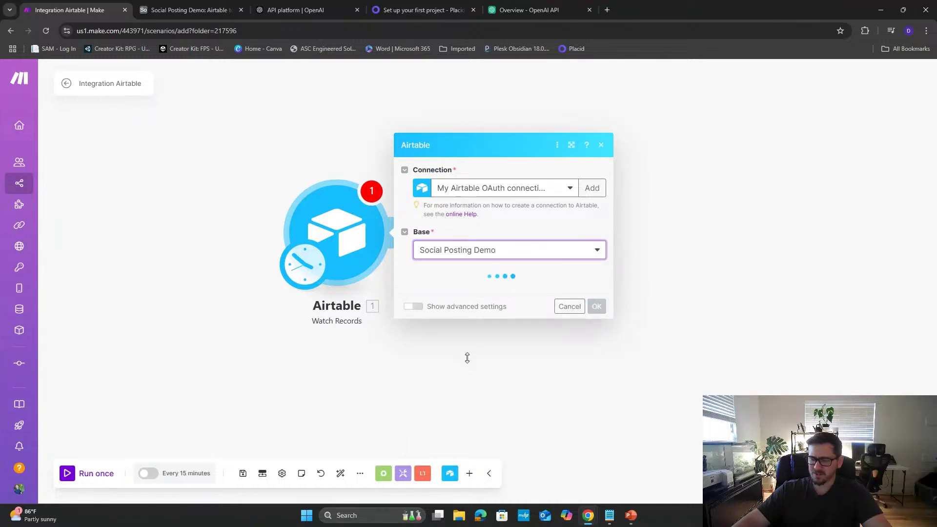
pyautogui.click(476, 291)
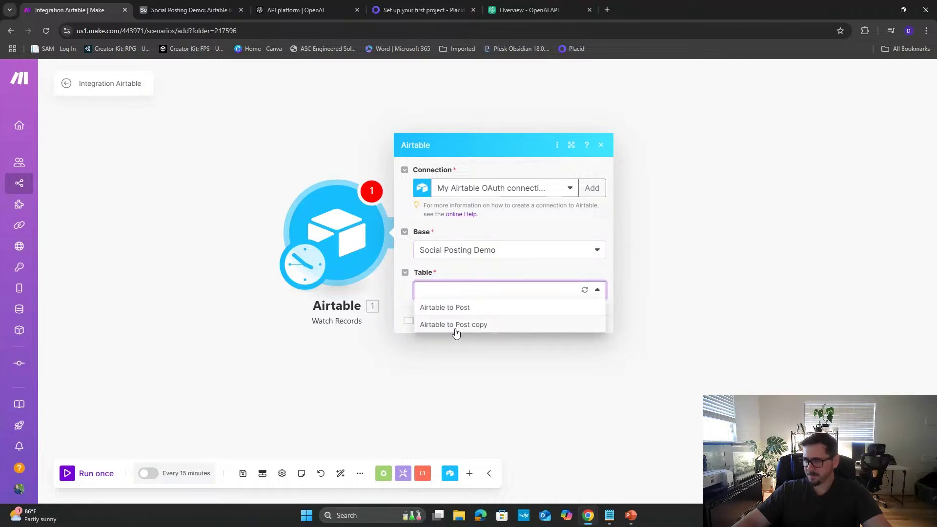
# - Switch to Airtable and rename the Social Posting Demo base as ChatGPT and Templates
pyautogui.click(185, 10)
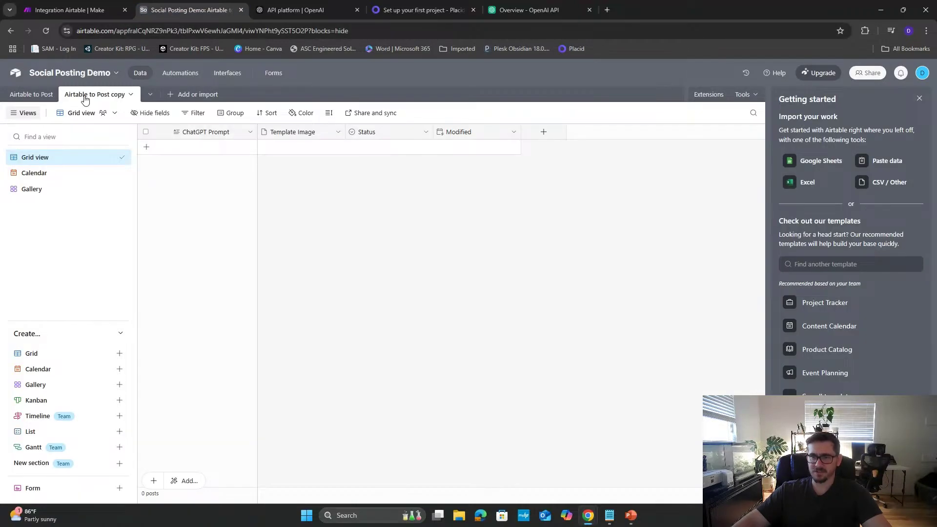
pyautogui.click(53, 73)
pyautogui.tripleClick(125, 101)
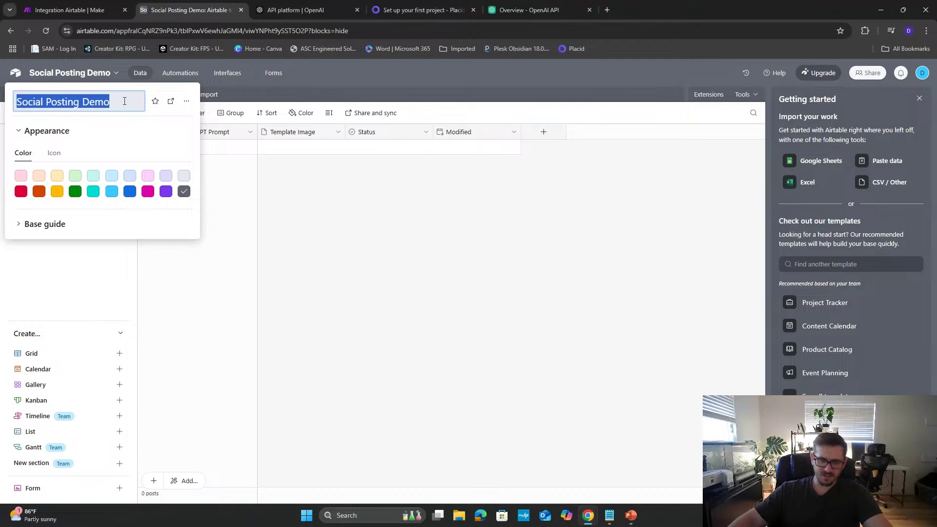
pyautogui.press('BackSpace')
pyautogui.write('ChatGPT and Templates')
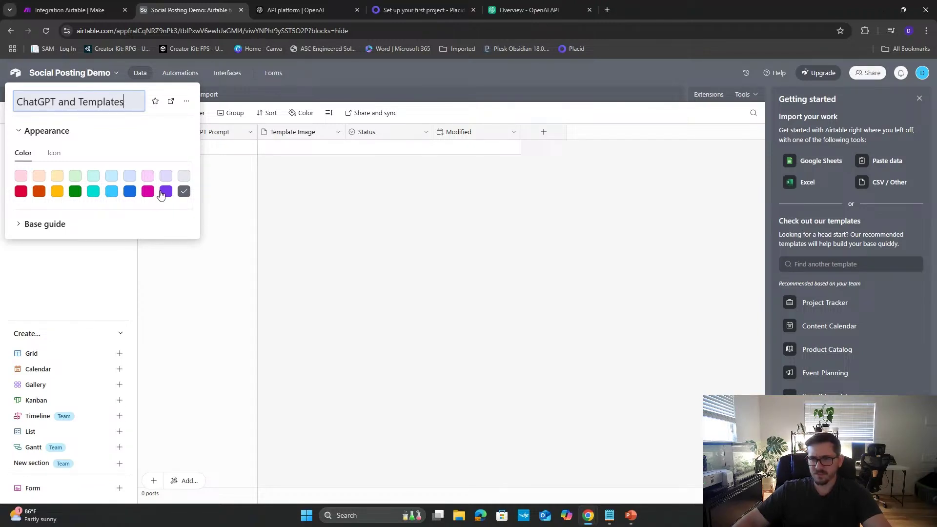
pyautogui.click(326, 216)
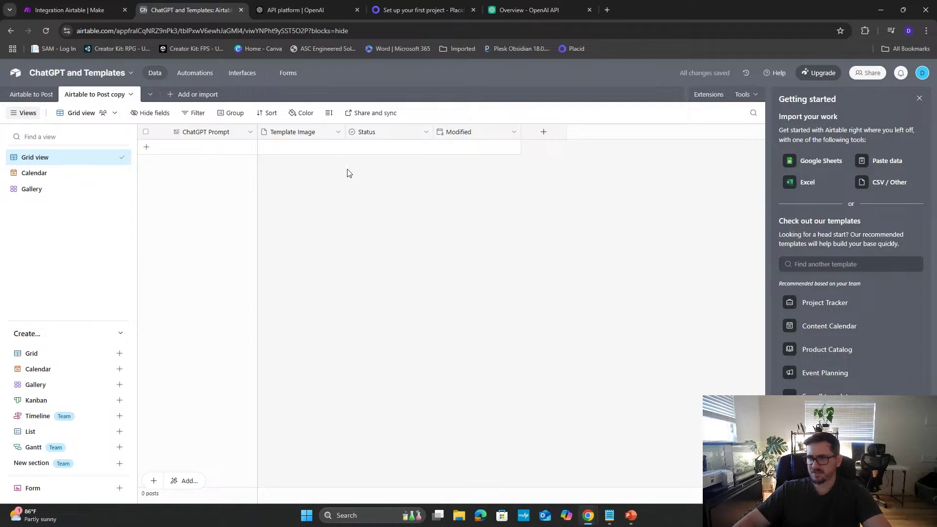
# - Switch to Make, refresh the Airtable trigger's list of tables, and close the module settings
pyautogui.click(86, 11)
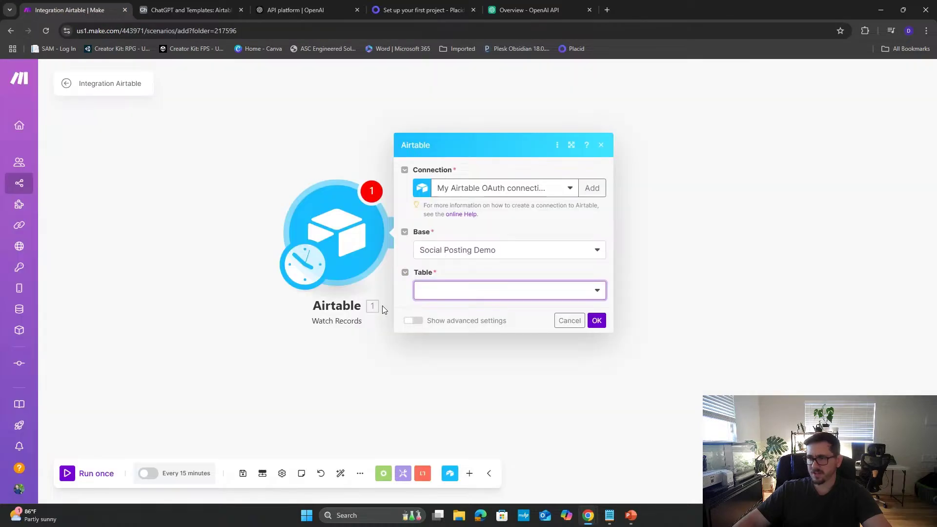
pyautogui.click(454, 291)
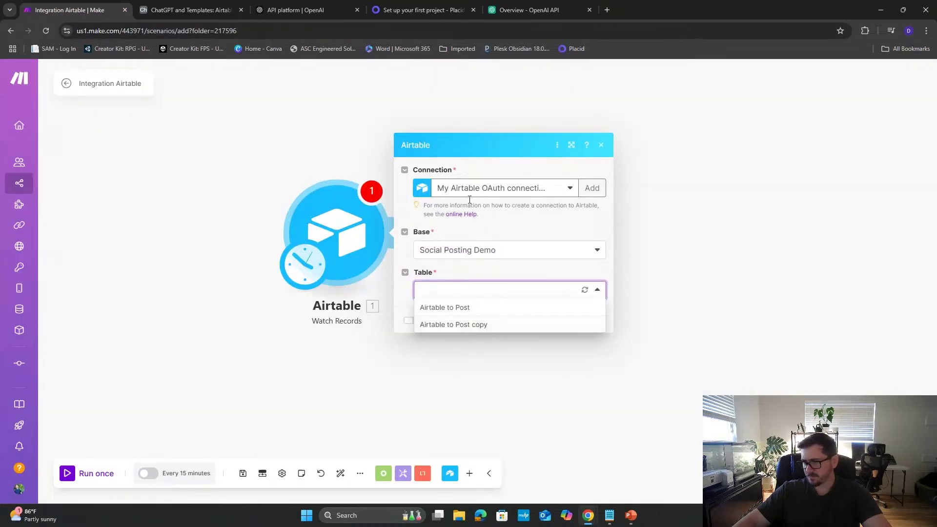
pyautogui.click(585, 290)
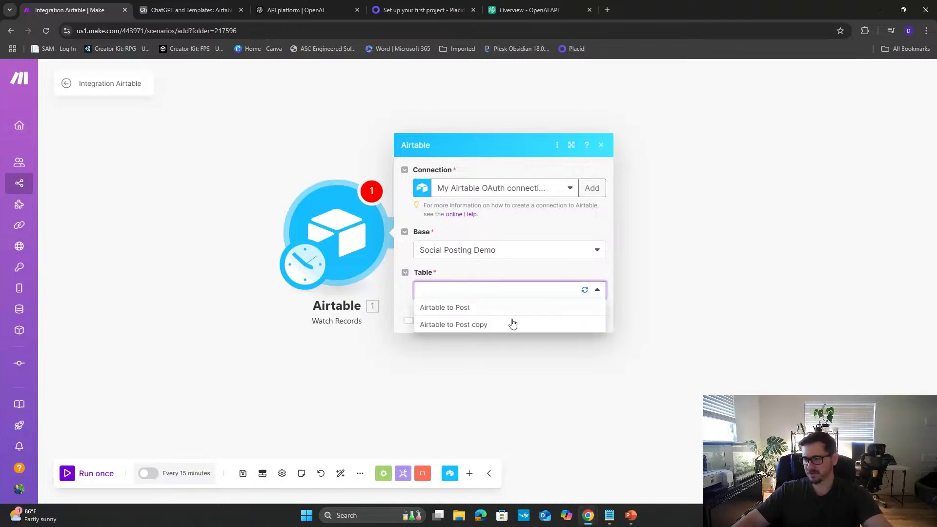
pyautogui.click(654, 292)
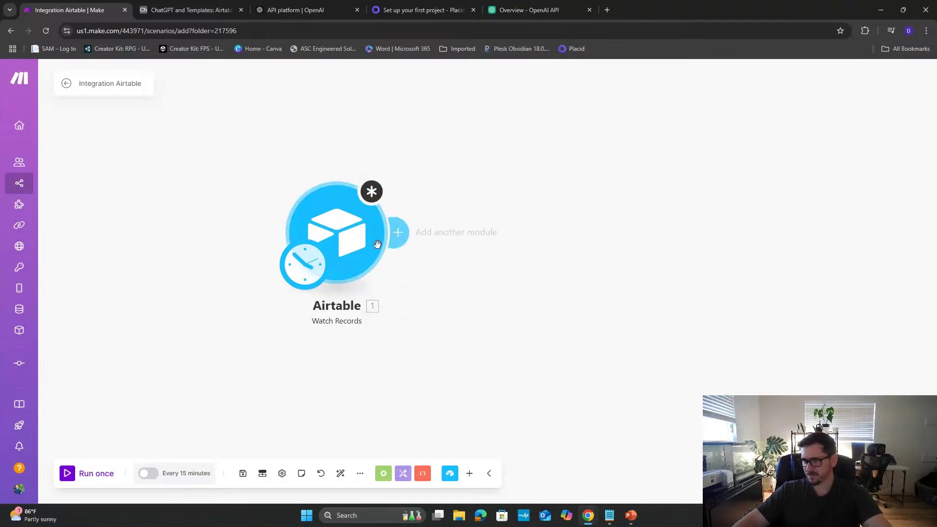
pyautogui.click(45, 31)
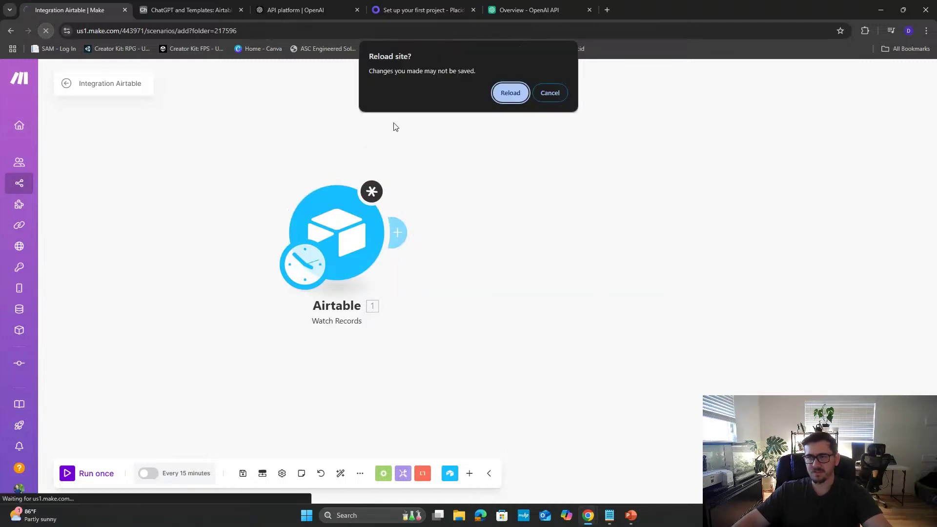
pyautogui.click(503, 96)
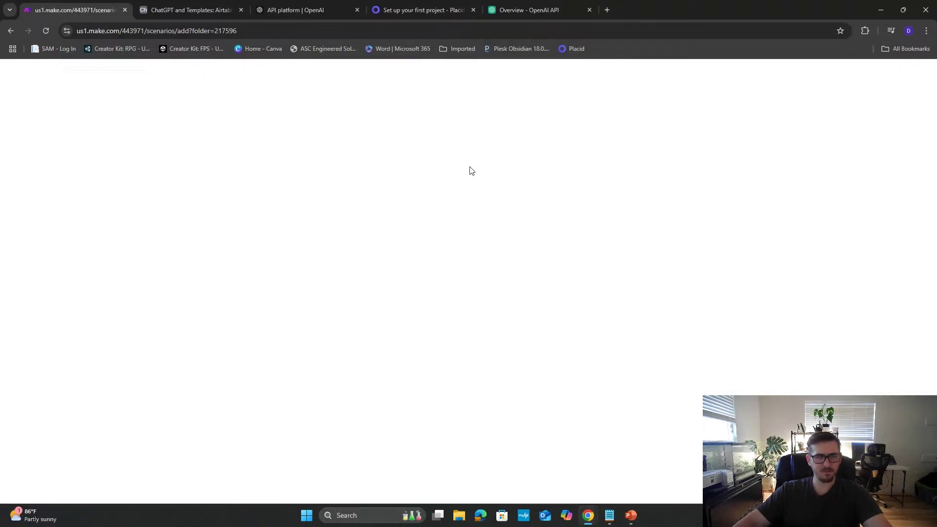
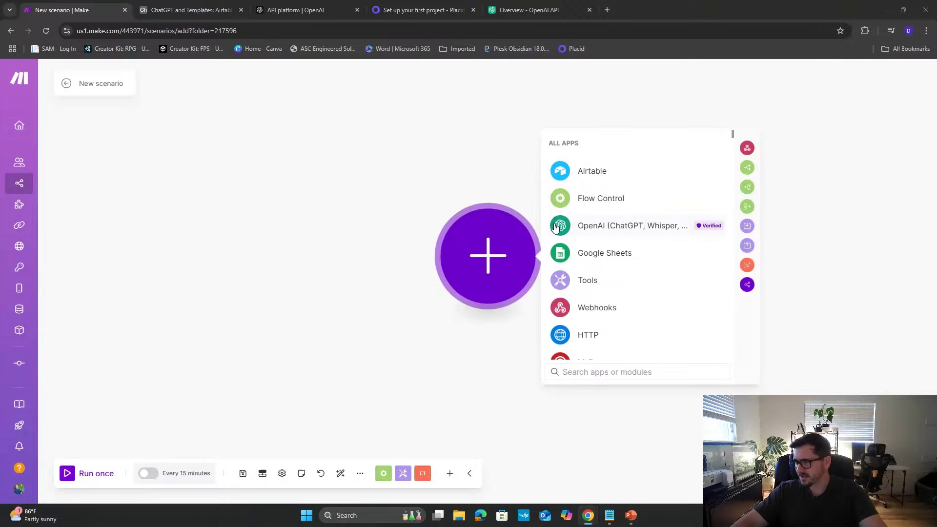
pyautogui.click(577, 171)
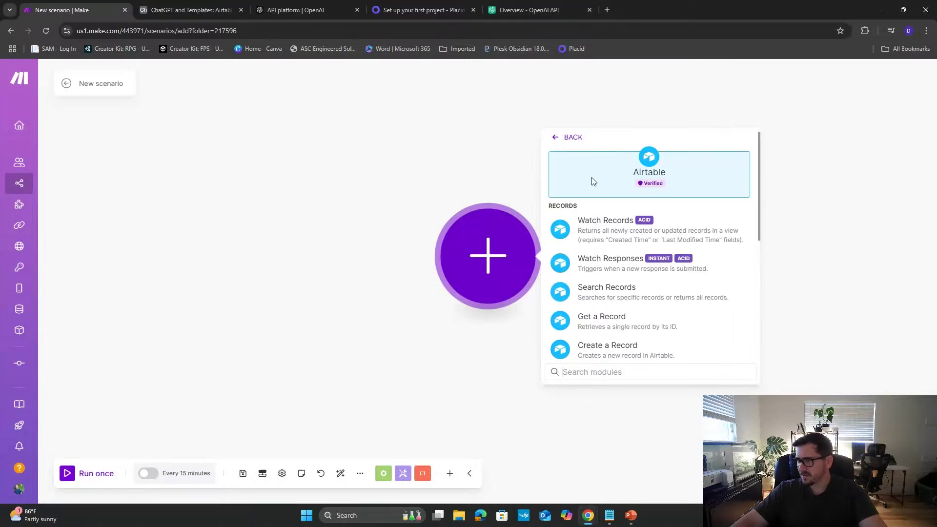
pyautogui.click(586, 231)
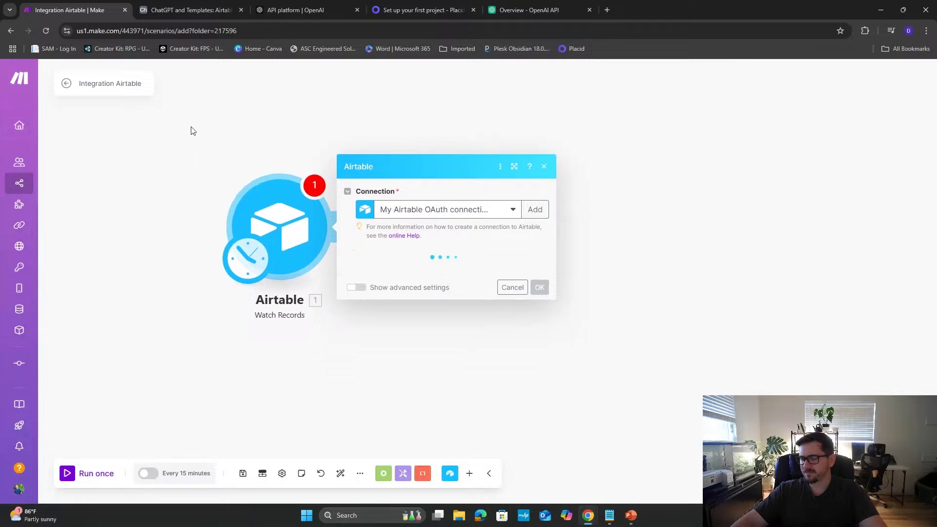
pyautogui.click(407, 267)
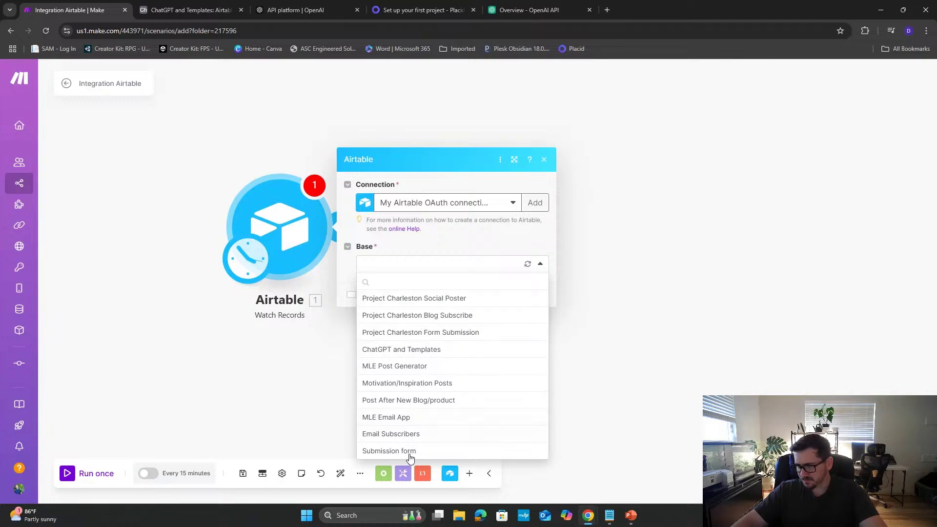
pyautogui.click(422, 350)
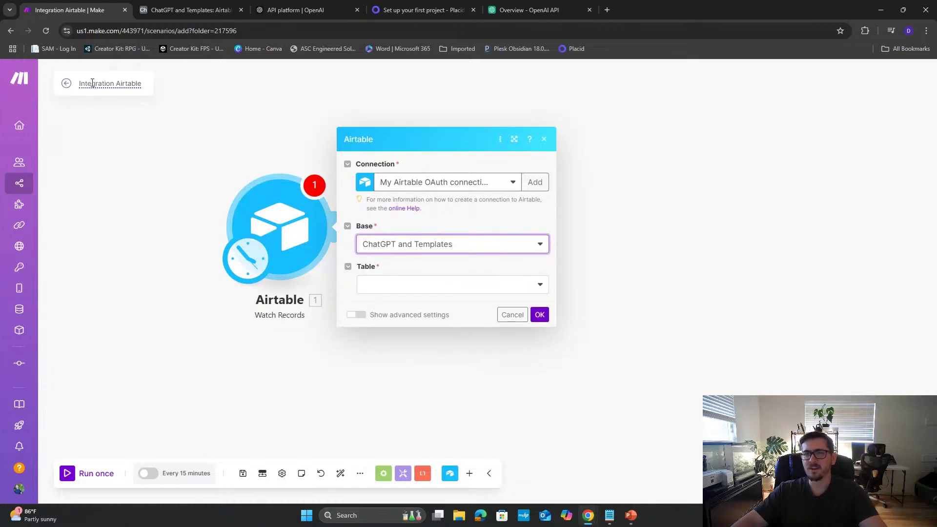
# - Set the Watch Records trigger's table to Airtable to Post copy, trigger field to Modified, and label field to ChatGPT Prompt
pyautogui.click(434, 288)
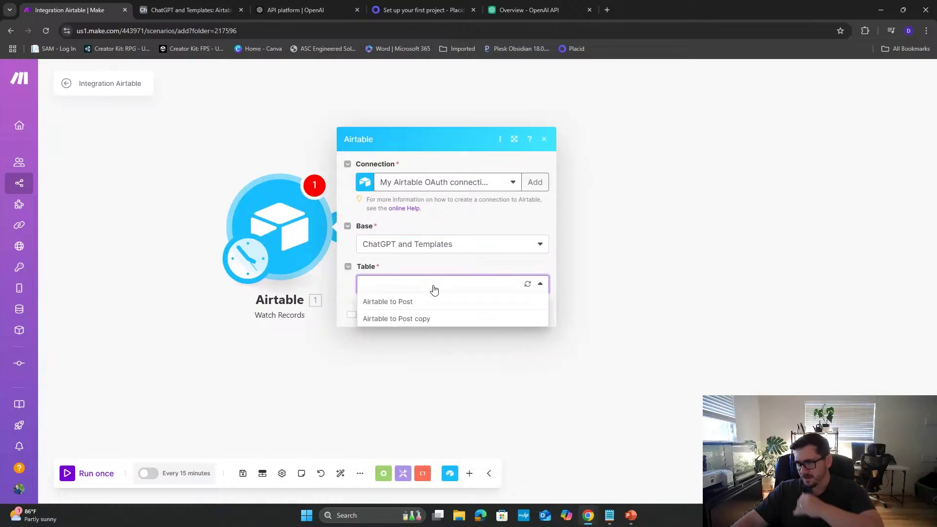
pyautogui.click(425, 324)
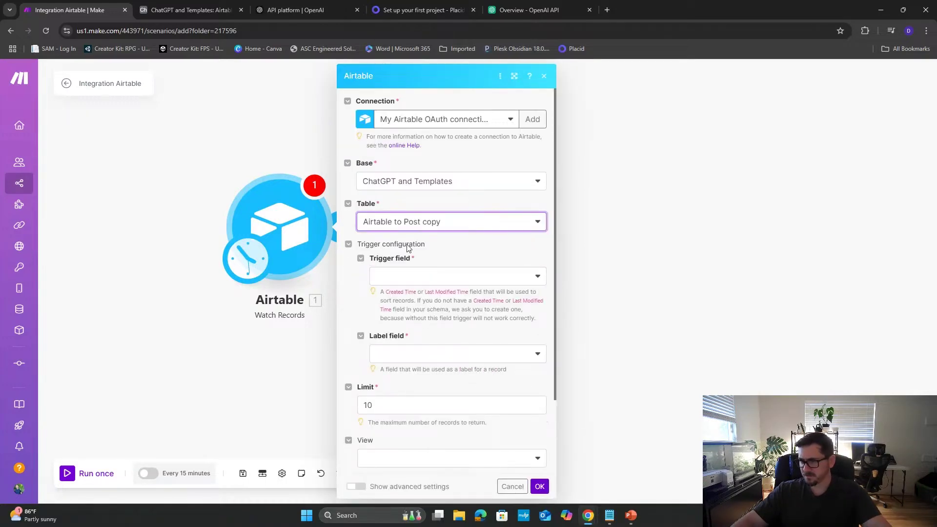
pyautogui.click(454, 277)
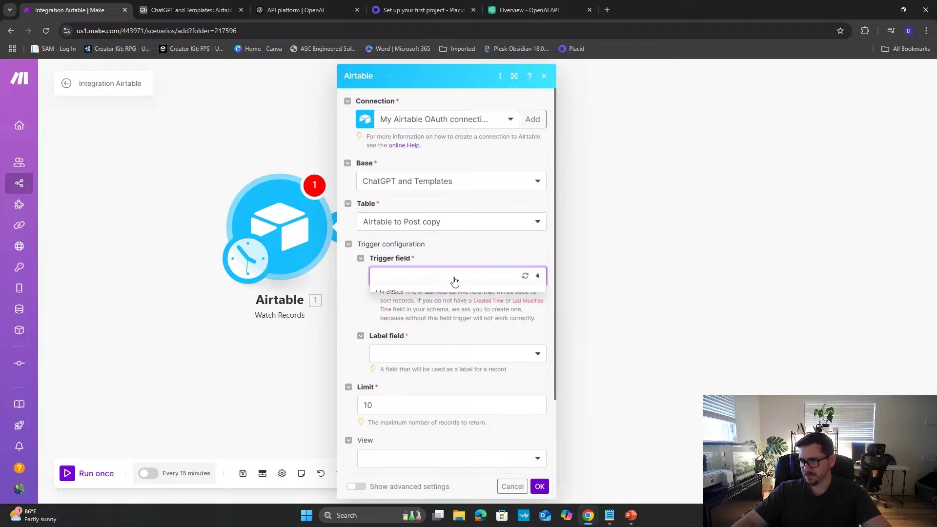
pyautogui.click(442, 294)
pyautogui.click(447, 330)
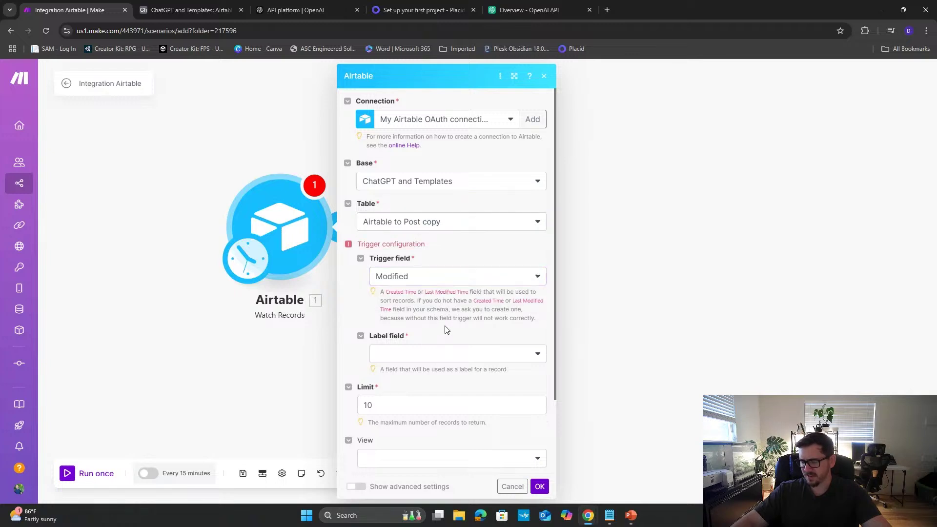
pyautogui.scroll(-2, 445, 328)
pyautogui.click(470, 268)
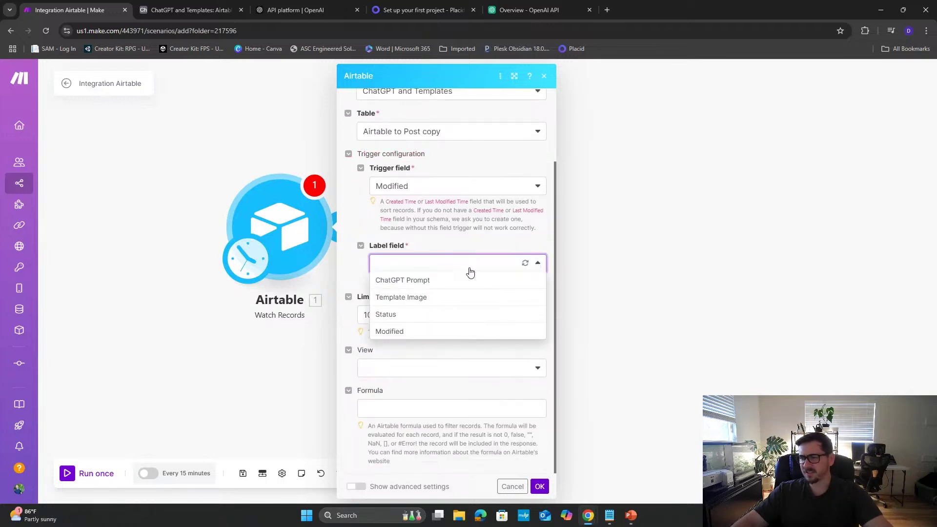
pyautogui.click(412, 287)
# - Set the Airtable trigger's record limit to 1 and its view to Empty
pyautogui.click(454, 368)
pyautogui.click(412, 314)
pyautogui.press('BackSpace')
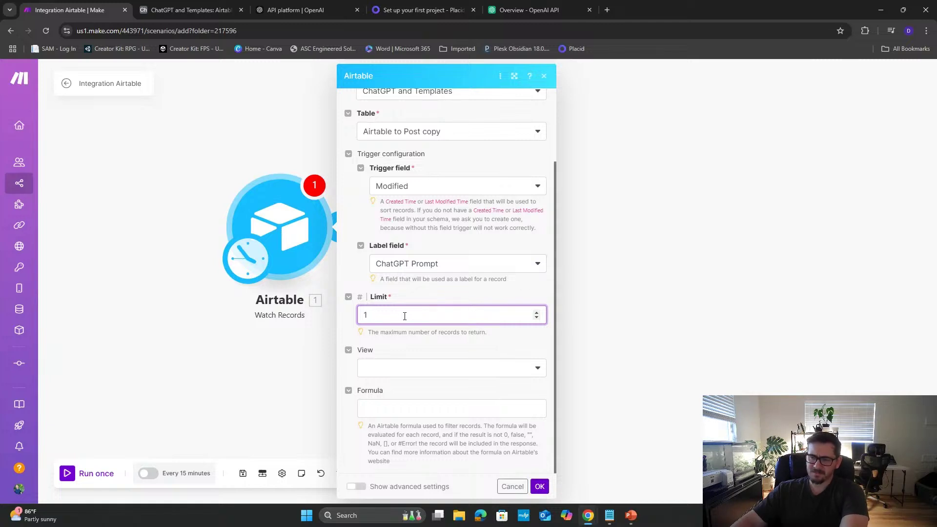
pyautogui.press('BackSpace')
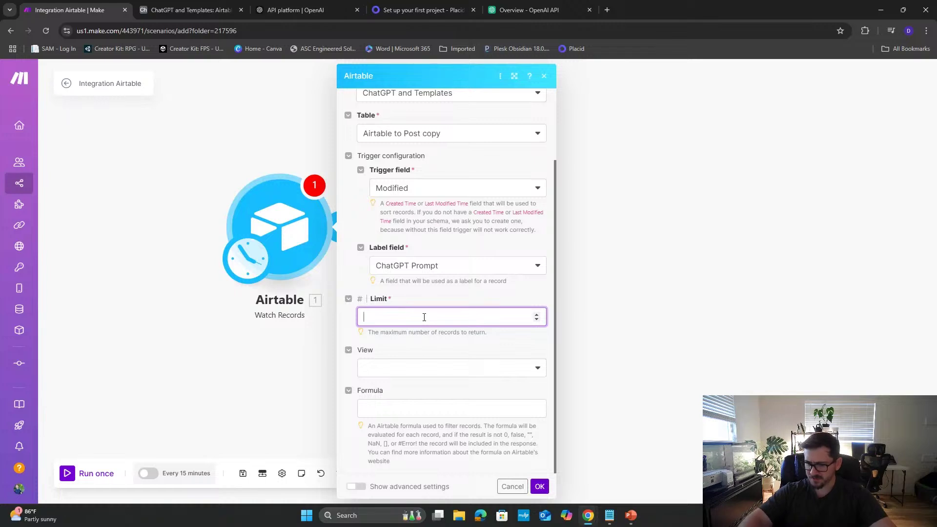
pyautogui.write('1')
pyautogui.click(432, 342)
pyautogui.click(454, 370)
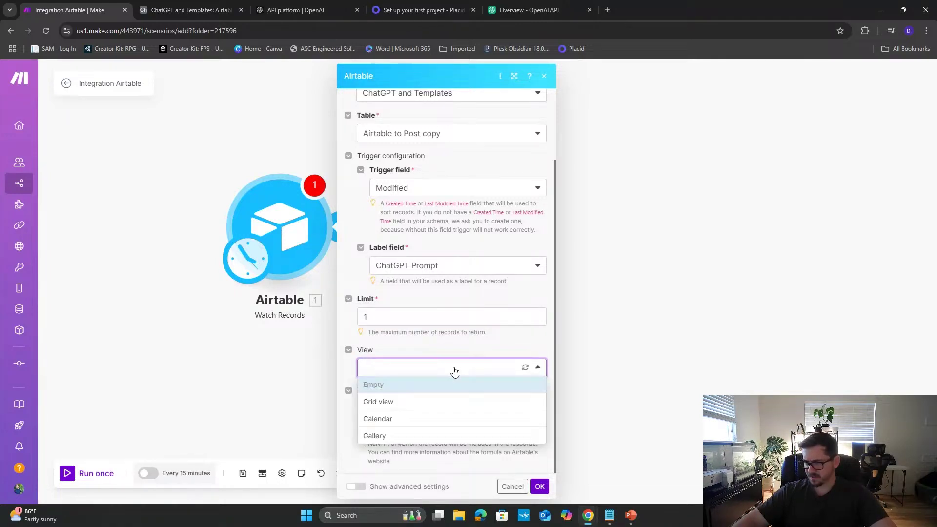
pyautogui.click(452, 384)
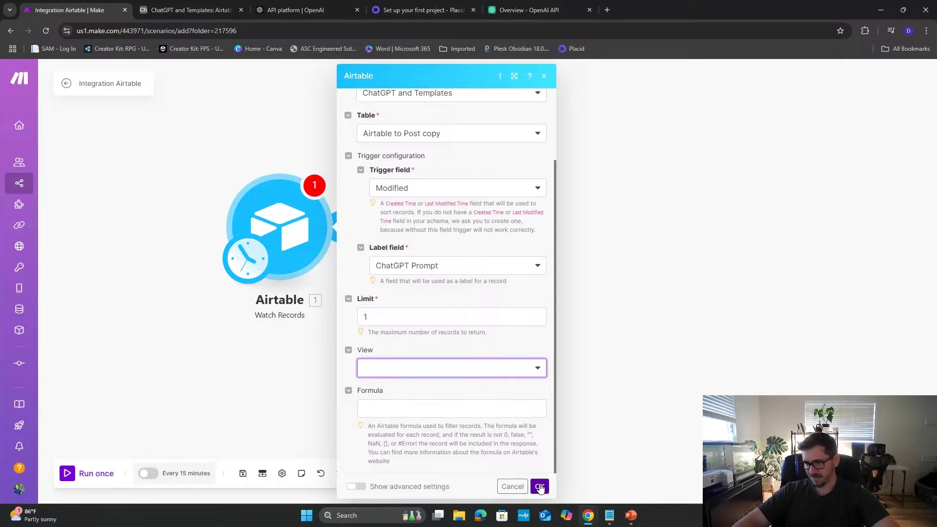
# - Switch to Airtable and rename the Status field's Review option as "No longer in use"
pyautogui.click(164, 10)
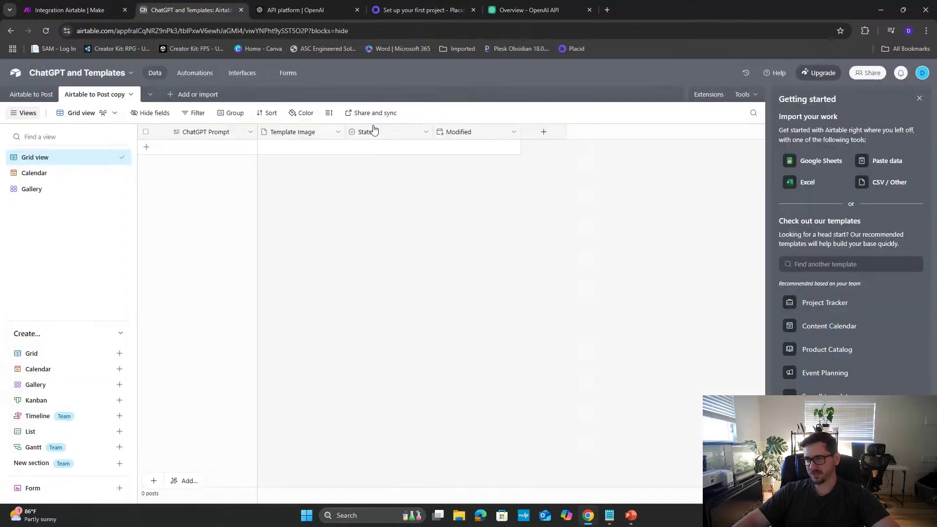
pyautogui.doubleClick(394, 138)
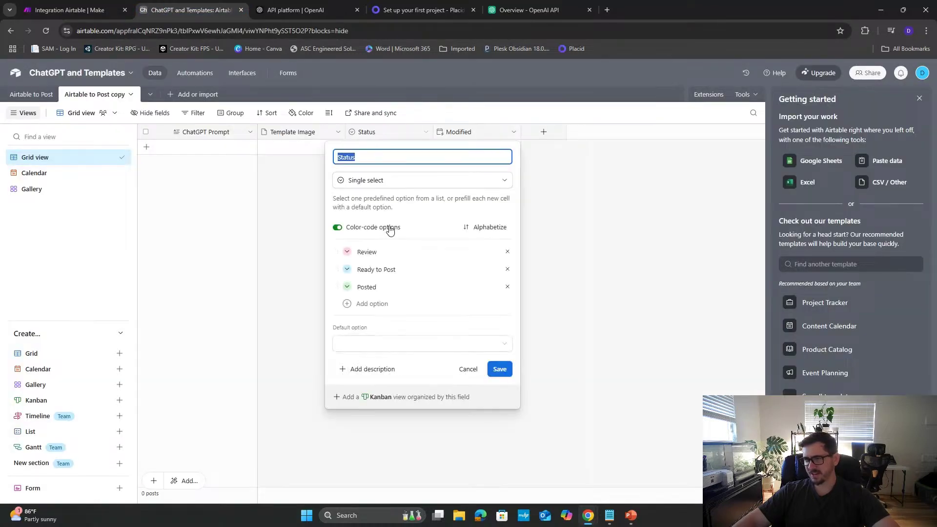
pyautogui.doubleClick(386, 252)
pyautogui.press('BackSpace')
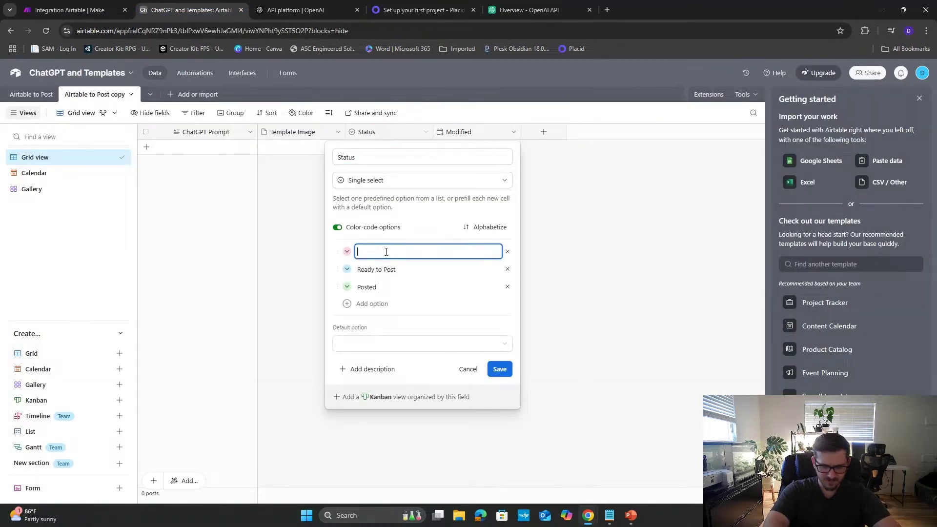
pyautogui.write('In US')
pyautogui.press('BackSpace')
pyautogui.press('BackSpace')
pyautogui.write('No')
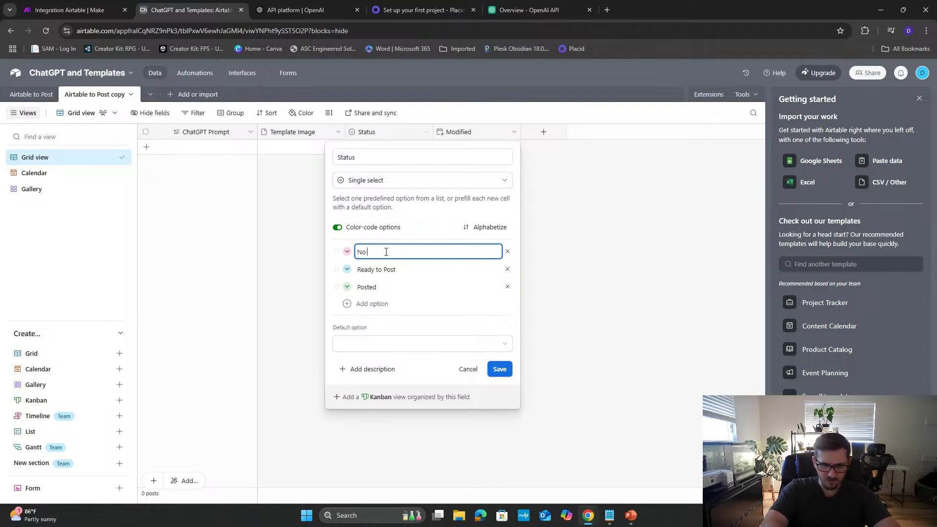
pyautogui.write(' longer in')
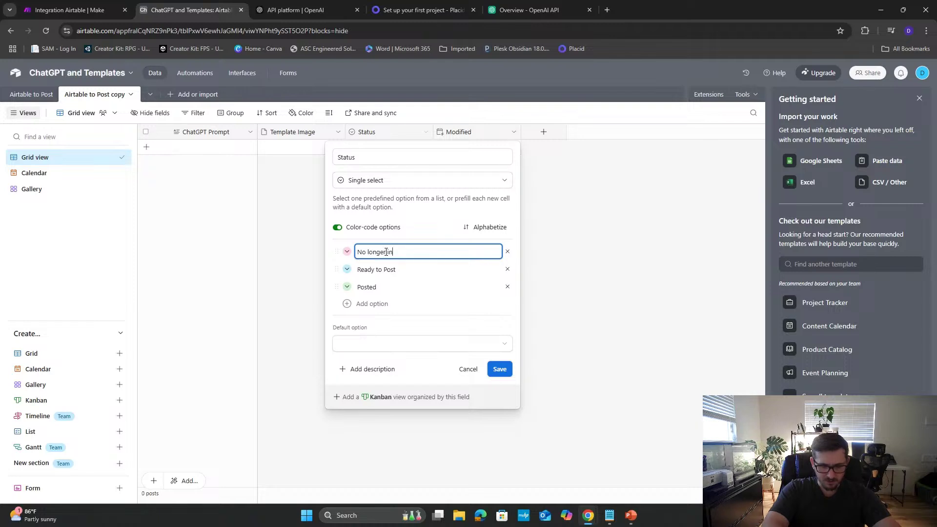
pyautogui.write(' use')
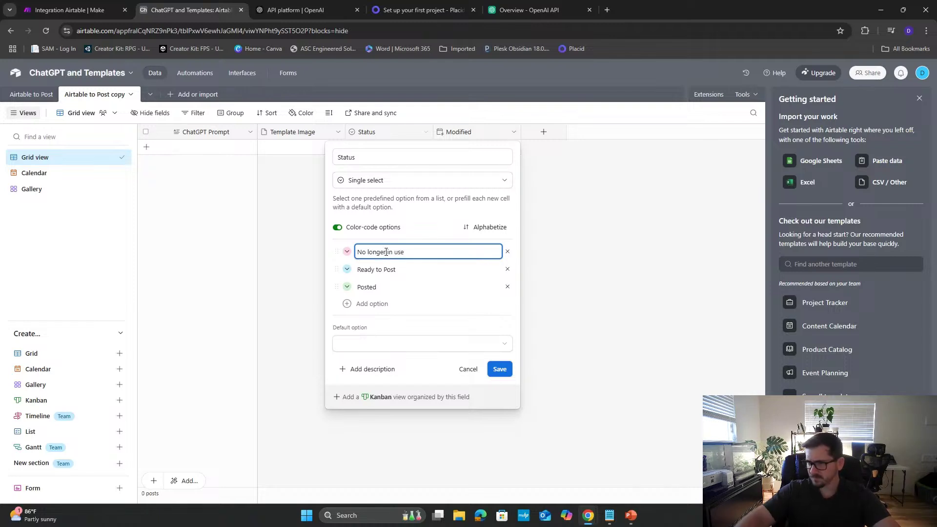
# - Rename the Status field's Ready to Post option as "Current Prompt"
pyautogui.tripleClick(417, 269)
pyautogui.press('BackSpace')
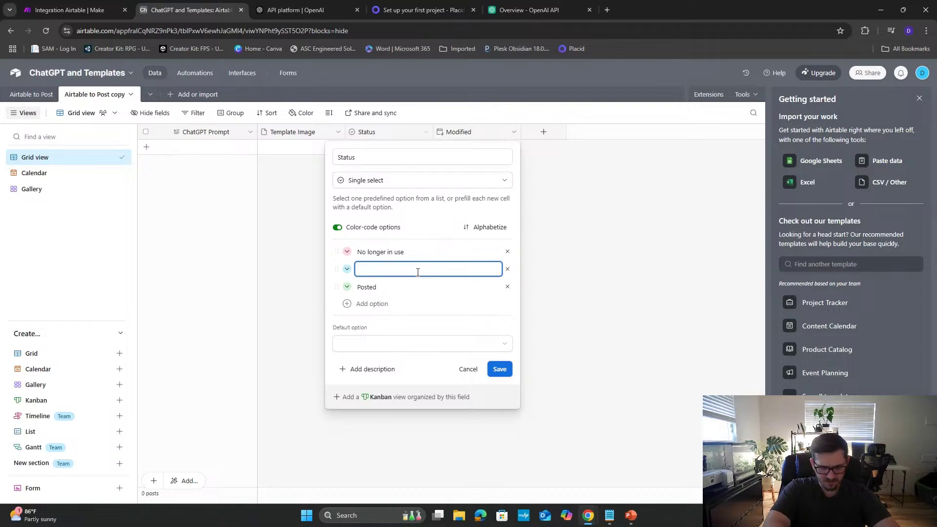
pyautogui.write('Curren')
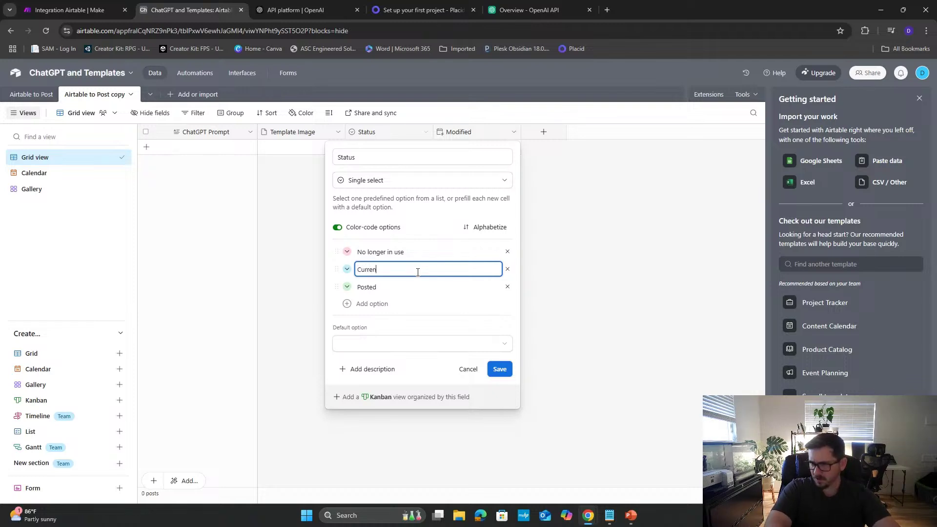
pyautogui.write('t Promp')
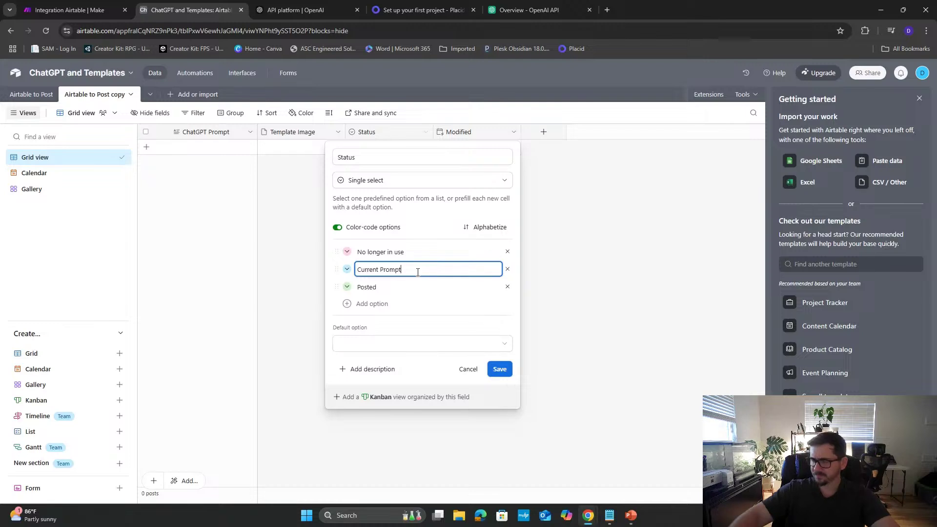
pyautogui.write('t')
# - Replace the Posted status option with a new option "Successful Prompt no longer used" and save the field
pyautogui.click(399, 290)
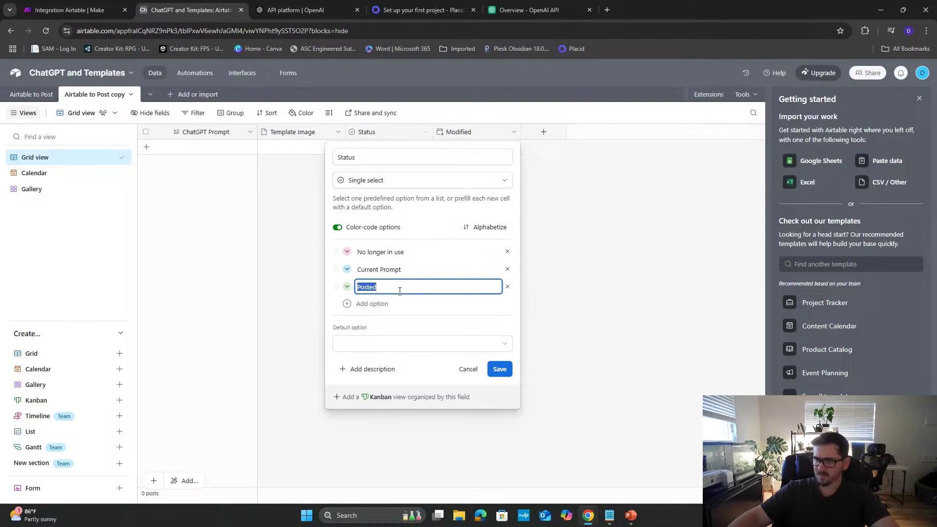
pyautogui.press('BackSpace')
pyautogui.press('BackSpace')
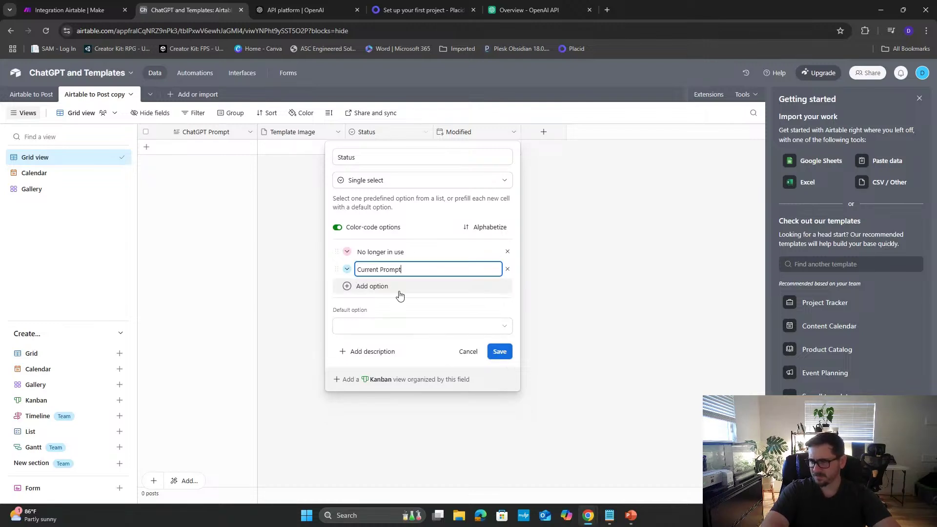
pyautogui.click(399, 293)
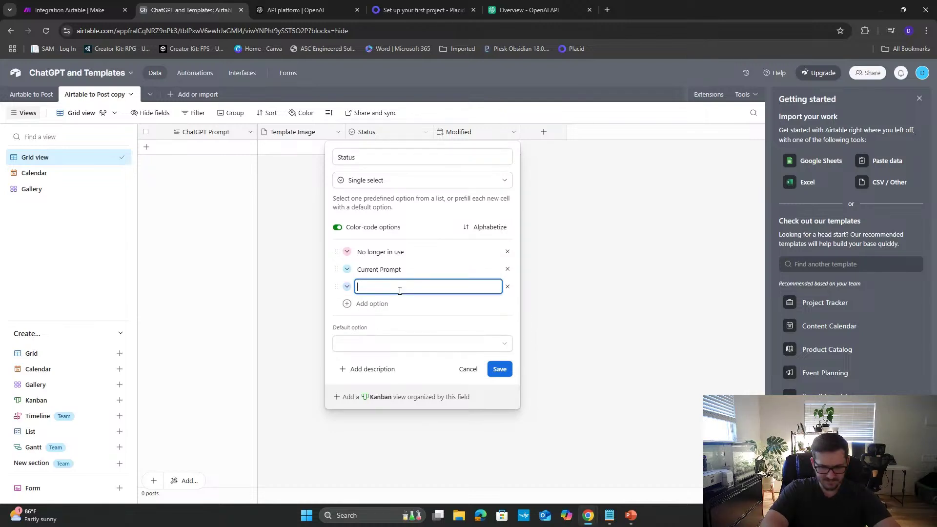
pyautogui.write('Success')
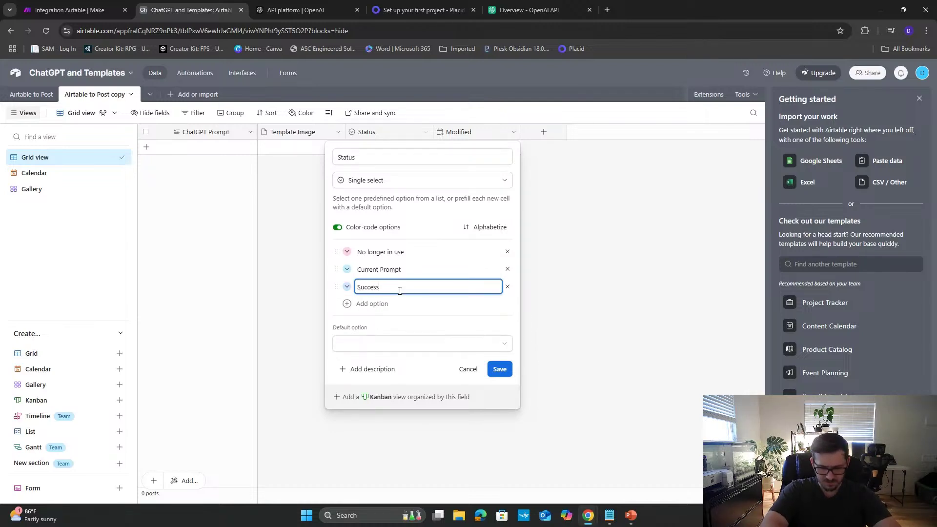
pyautogui.write('ful Prompt no longer used')
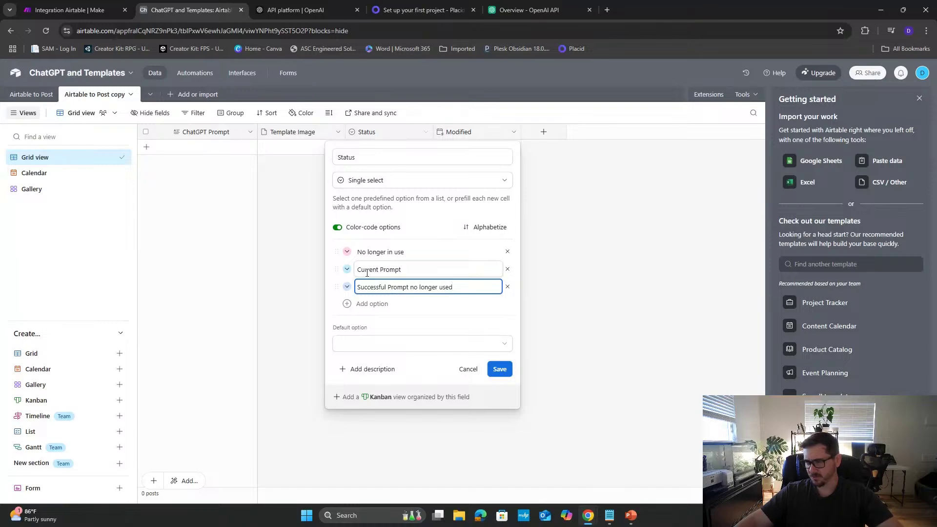
pyautogui.click(499, 369)
# - Switch to Make, confirm the Airtable trigger with an empty formula, and start watching records from now on
pyautogui.click(282, 10)
pyautogui.click(74, 10)
pyautogui.click(448, 366)
pyautogui.click(449, 366)
pyautogui.click(451, 407)
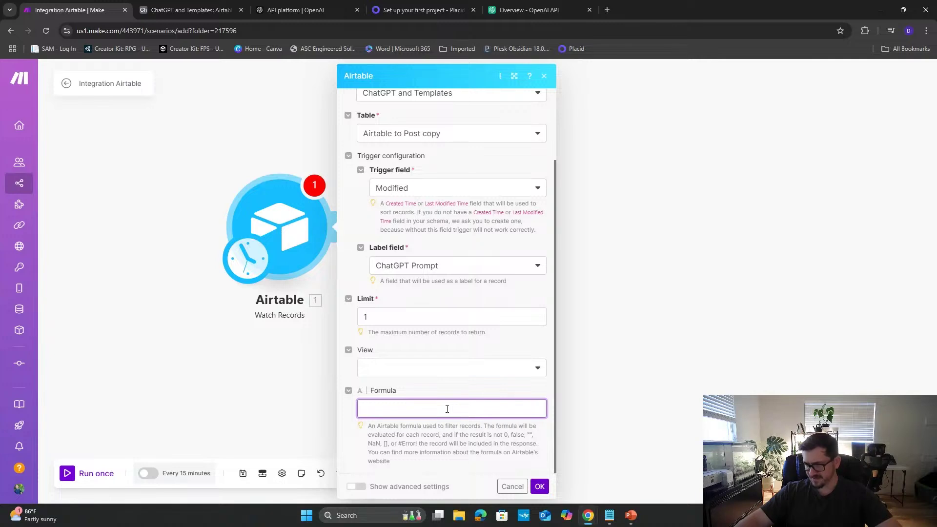
pyautogui.click(540, 486)
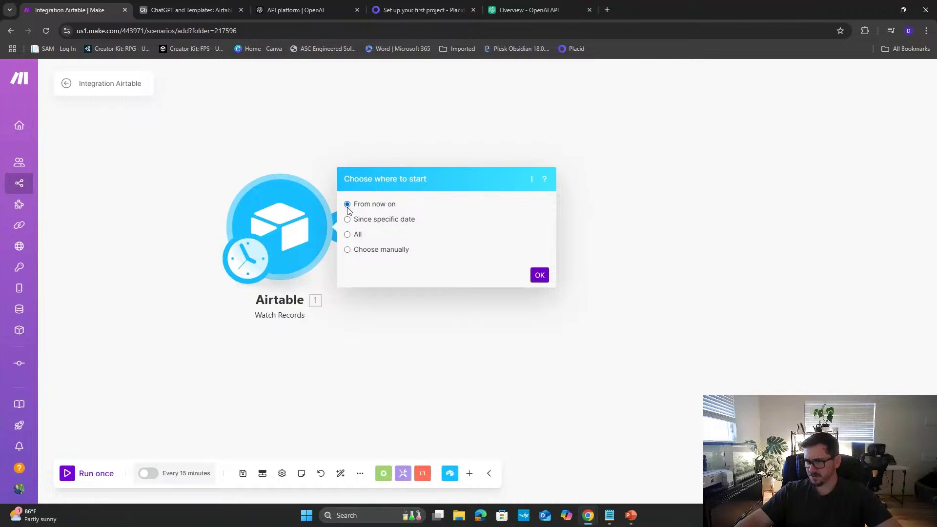
pyautogui.click(540, 275)
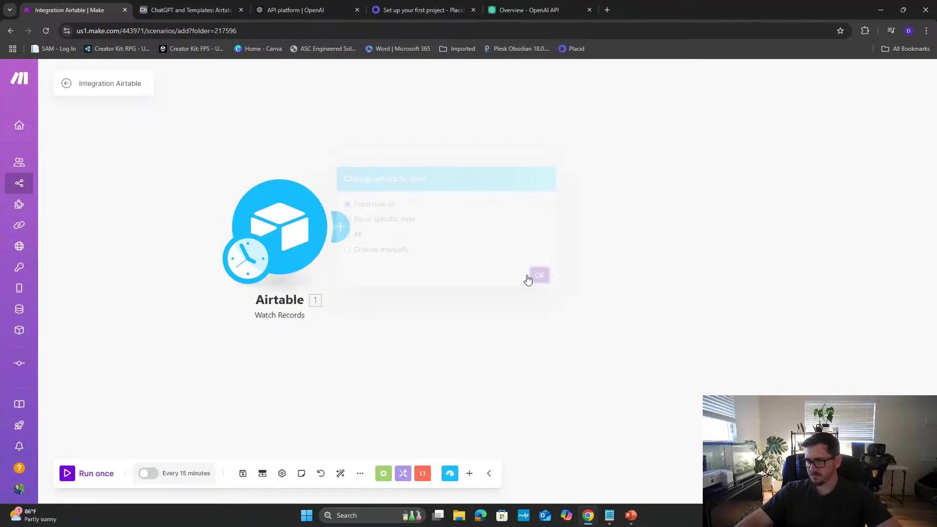
# - Add OpenAI's Create a Completion (Prompt) module after the Airtable trigger
pyautogui.click(347, 229)
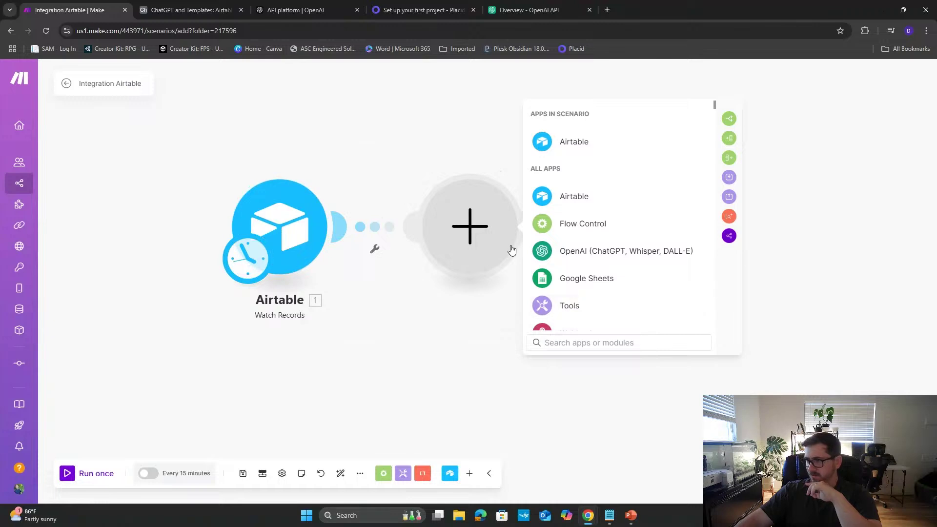
pyautogui.click(594, 255)
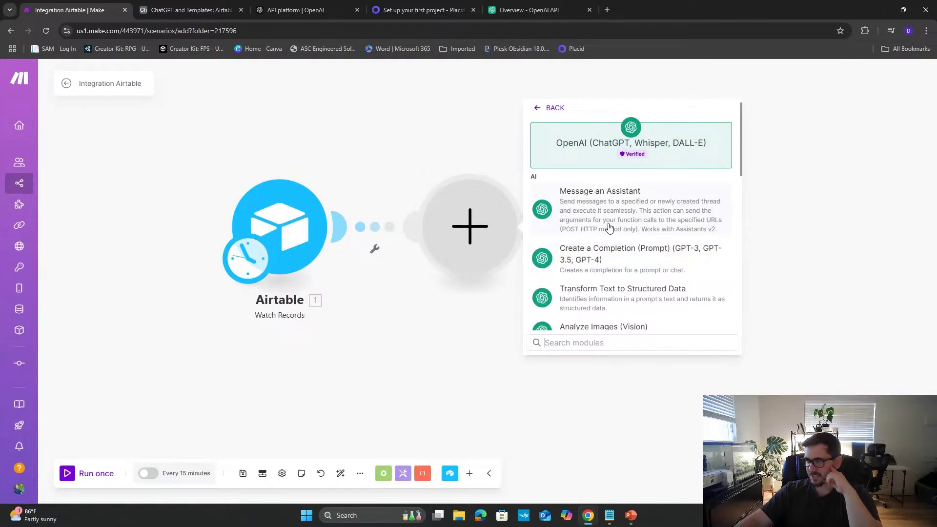
pyautogui.scroll(-1, 620, 257)
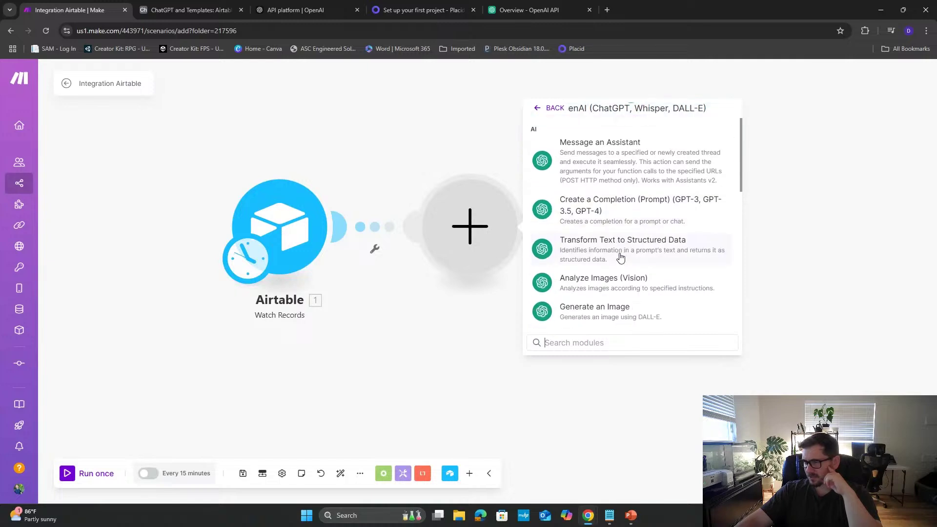
pyautogui.click(598, 210)
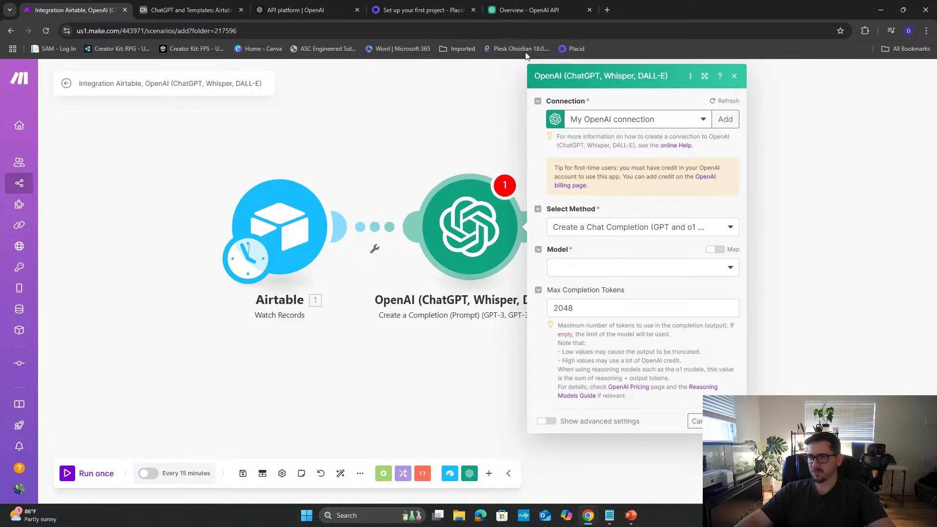
# - Switch to the OpenAI API site and view its developer platform overview and start page
pyautogui.click(297, 10)
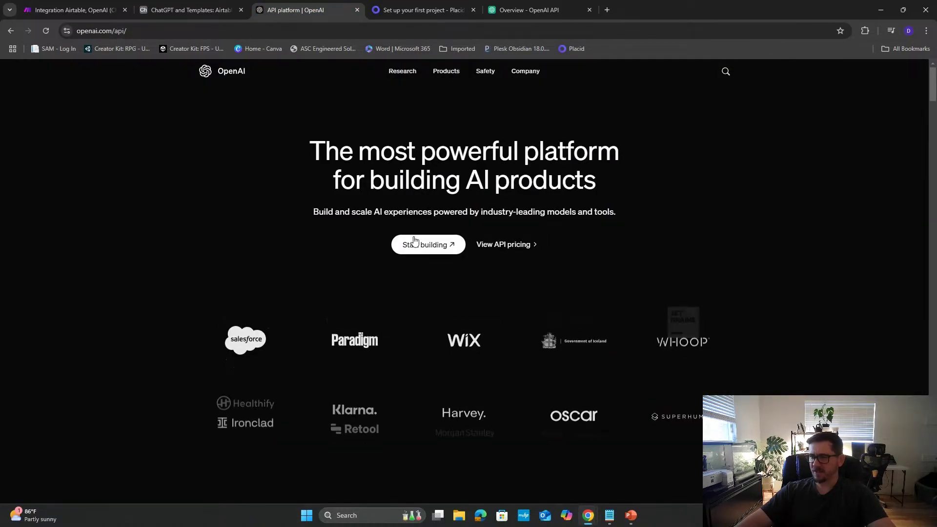
pyautogui.click(439, 245)
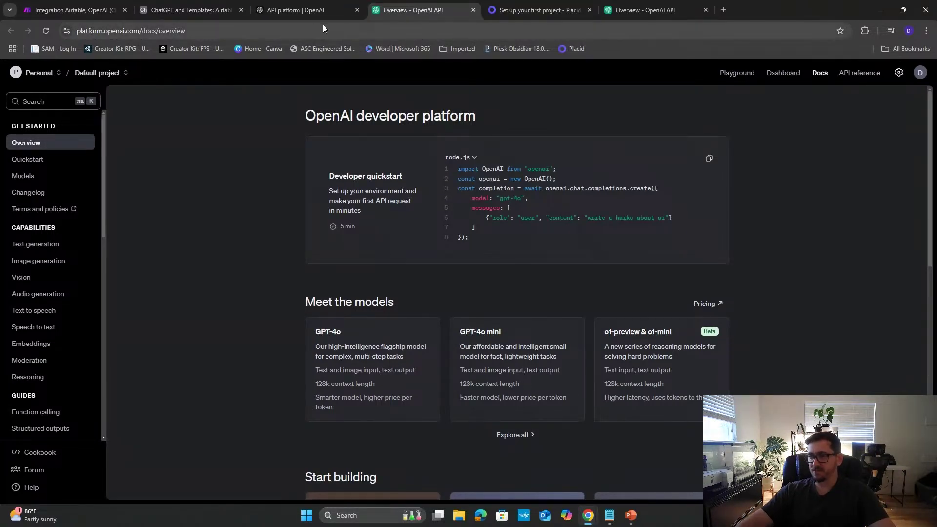
pyautogui.click(273, 9)
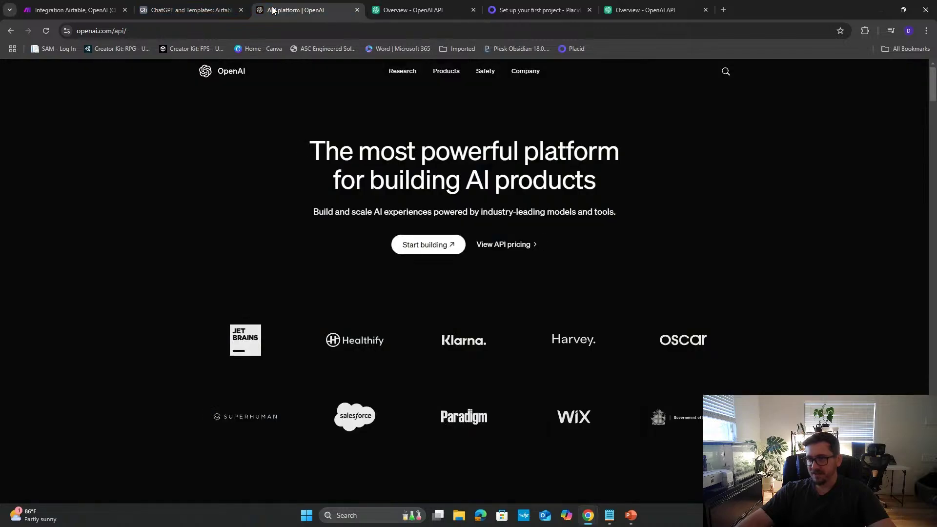
# - Switch back to Make and set the OpenAI module to Create a Chat Completion (GPT and o1 models) with the chatgpt-4o-latest model
pyautogui.click(93, 10)
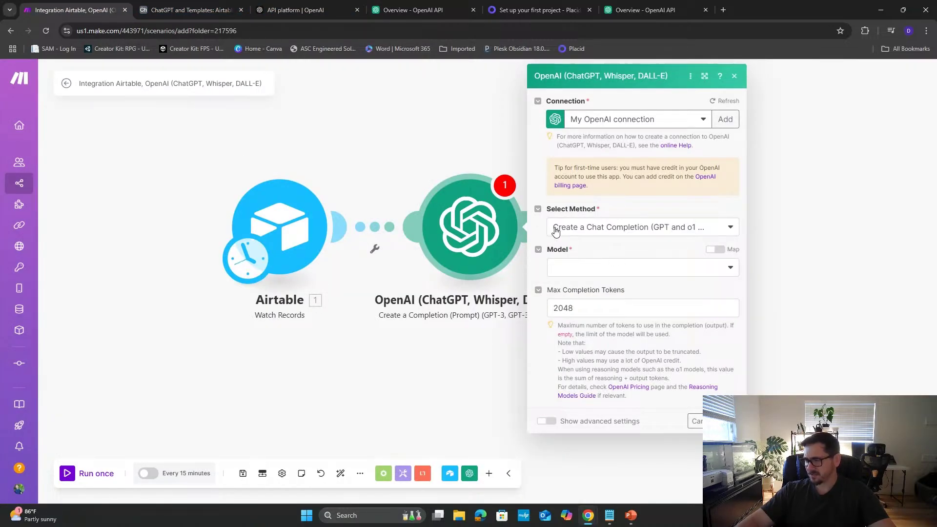
pyautogui.click(574, 232)
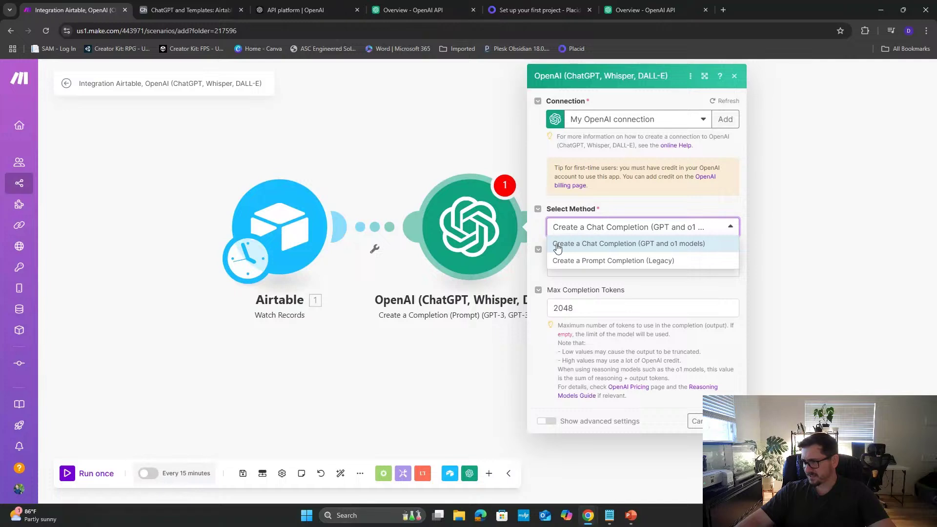
pyautogui.click(611, 244)
pyautogui.click(610, 267)
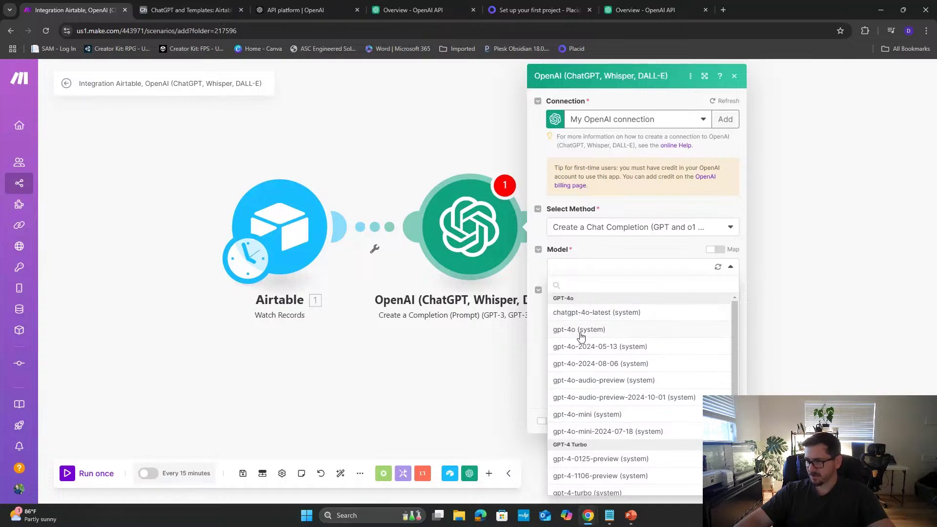
pyautogui.click(621, 319)
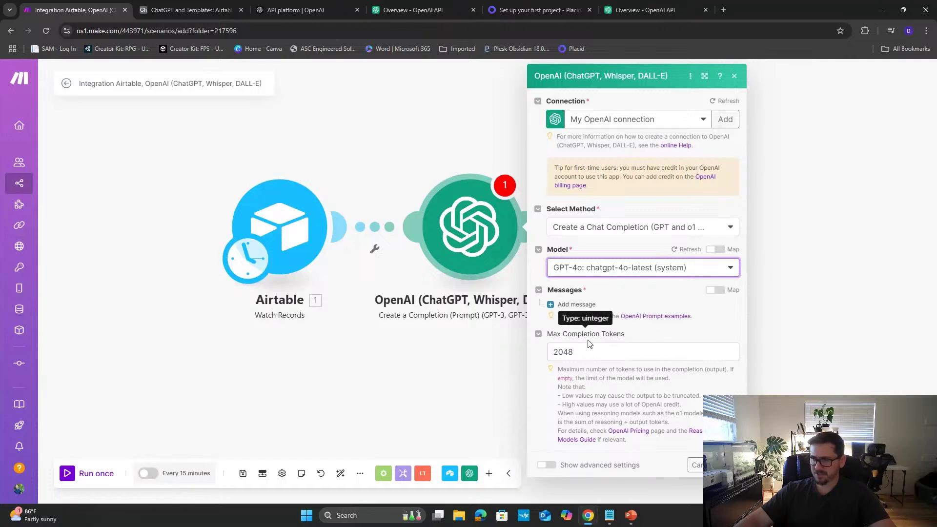
# - Set the OpenAI module's Max Completion Tokens to 1024
pyautogui.click(589, 352)
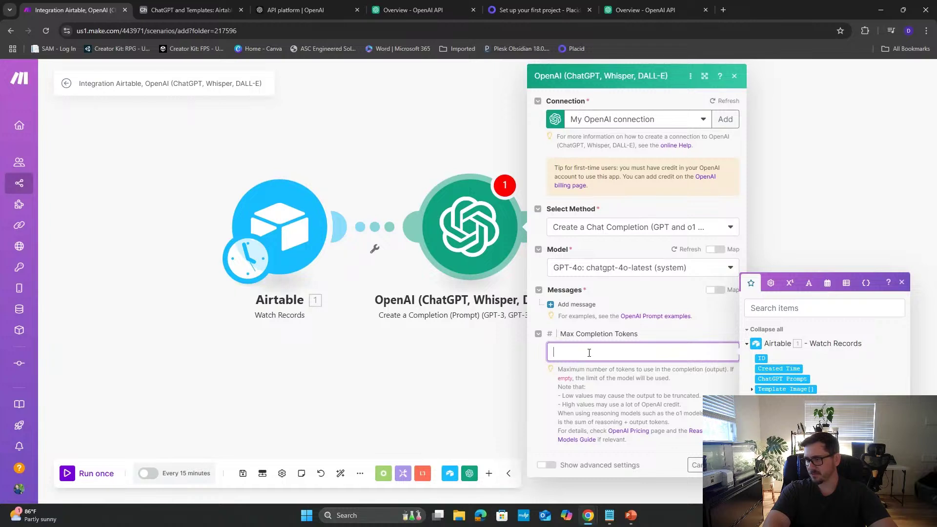
pyautogui.write('24')
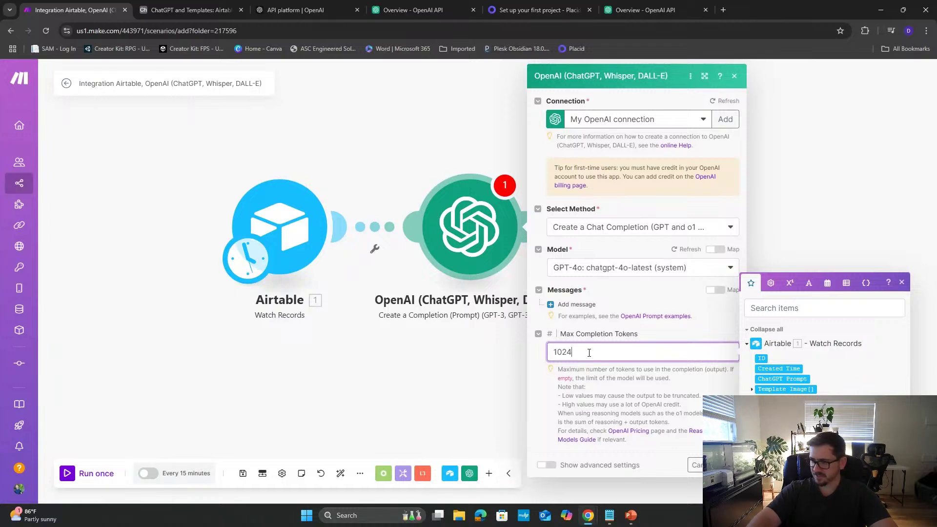
pyautogui.click(658, 335)
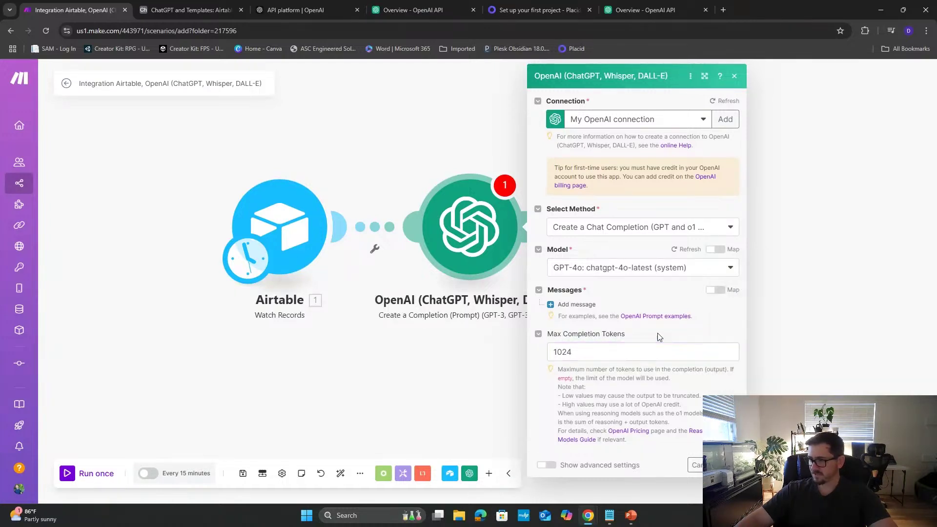
# - Add a message to the chat completion with the Assistant role, keeping the Create a Chat Completion method
pyautogui.click(577, 304)
pyautogui.click(609, 337)
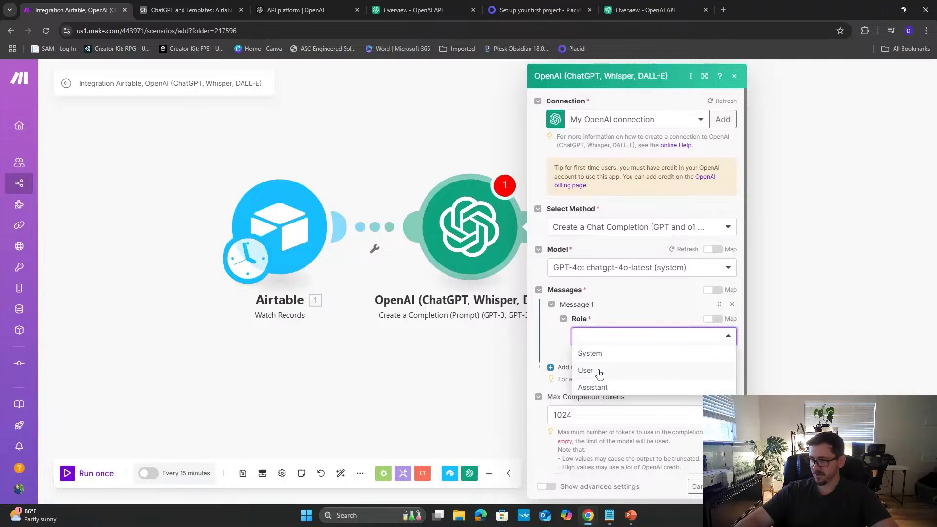
pyautogui.click(595, 388)
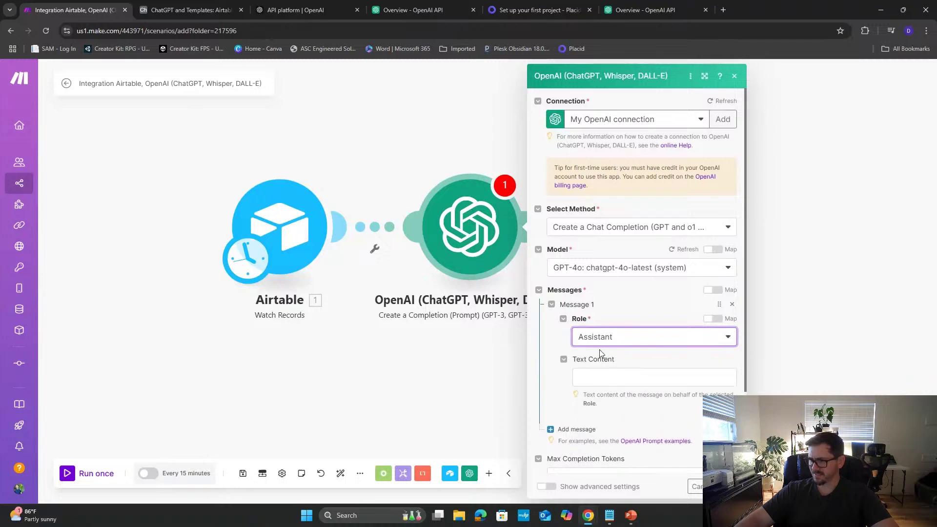
pyautogui.click(704, 228)
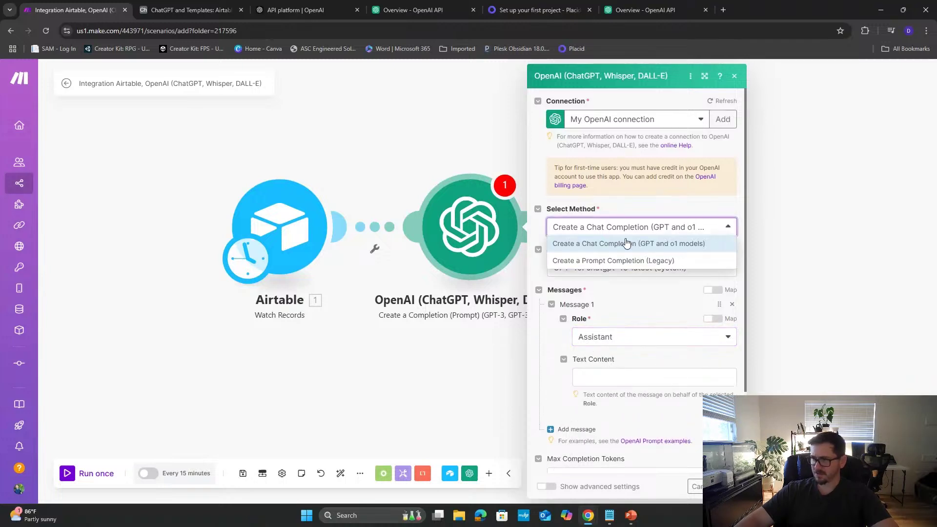
pyautogui.click(704, 229)
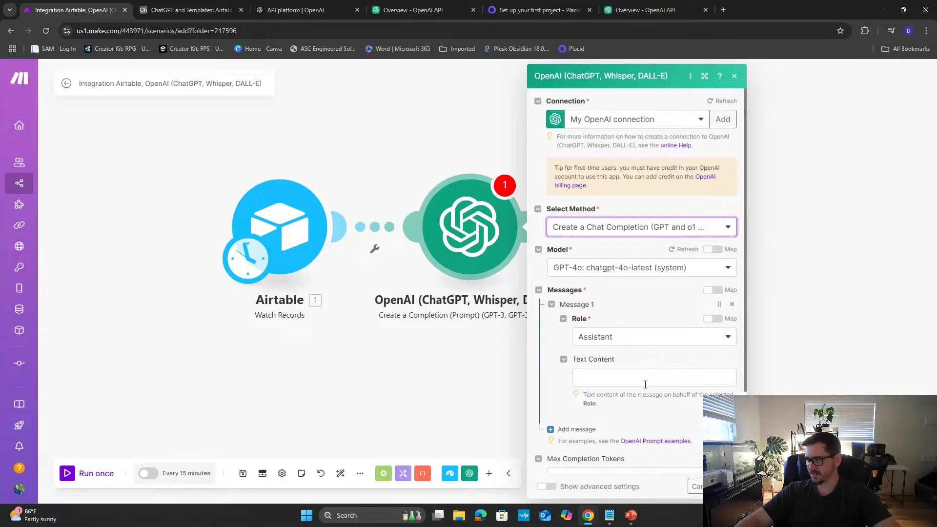
# - Check the Airtable prompt table, map Airtable's ChatGPT Prompt field into the message's Text Content in Make, and save the OpenAI module
pyautogui.click(601, 382)
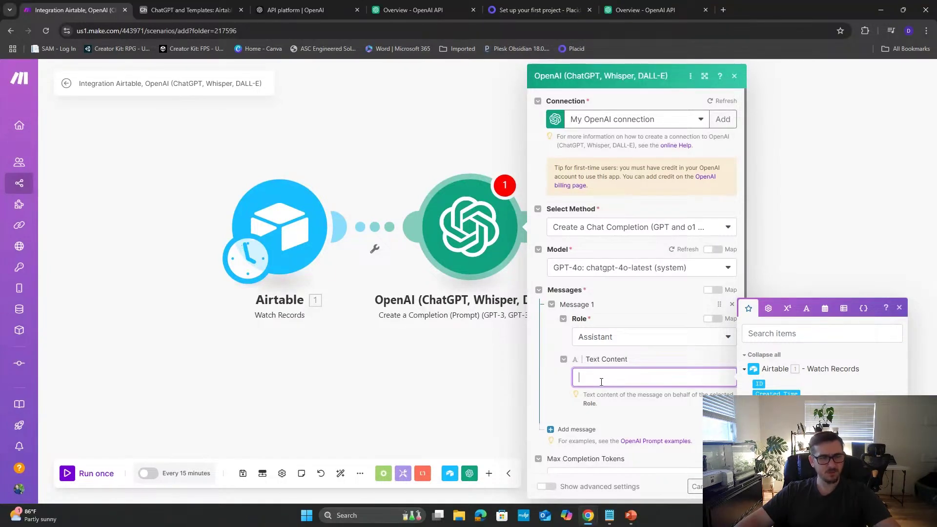
pyautogui.click(163, 9)
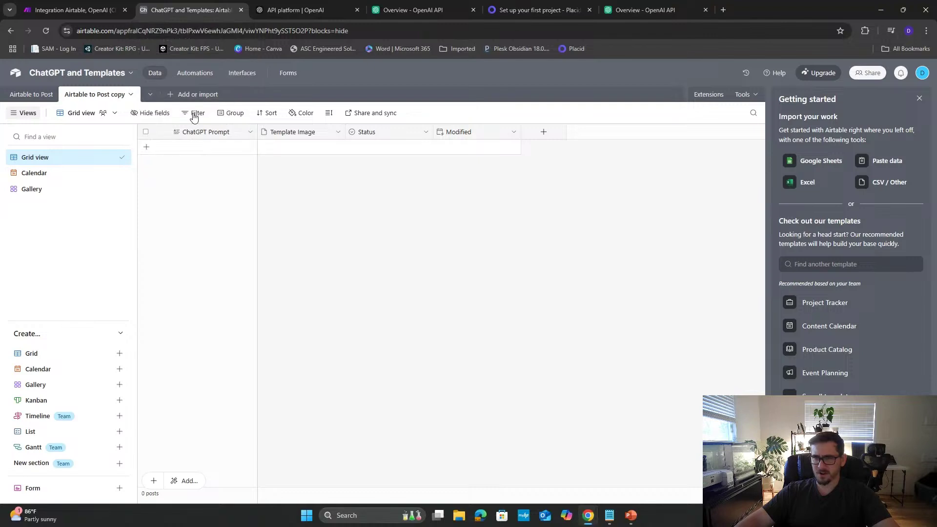
pyautogui.click(90, 11)
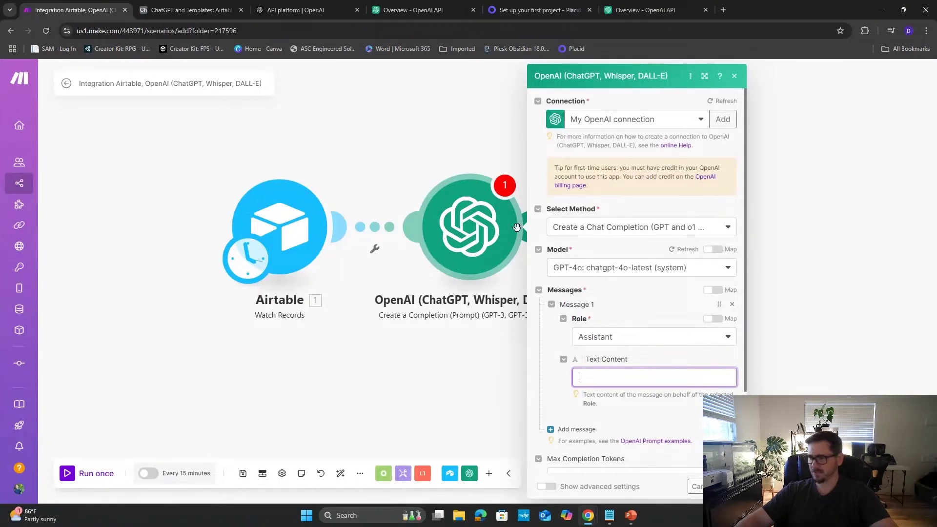
pyautogui.click(590, 379)
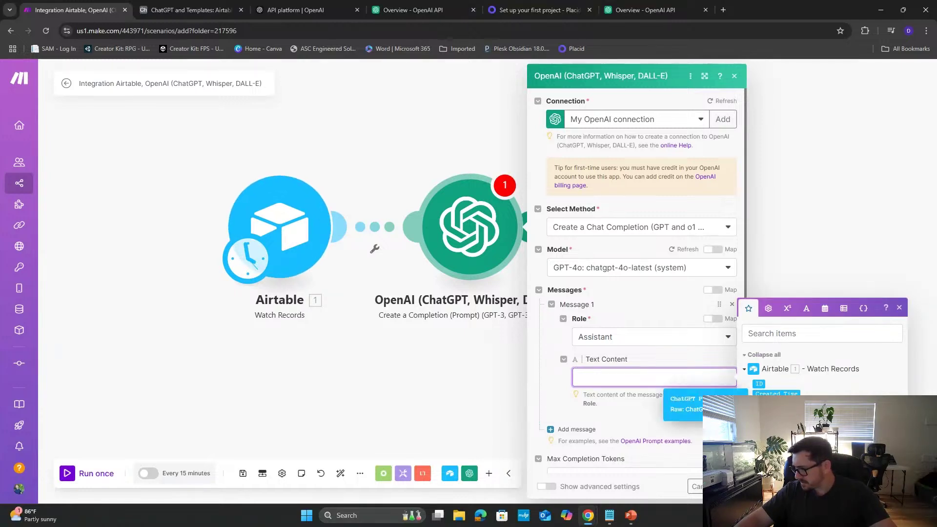
pyautogui.click(769, 406)
pyautogui.click(681, 431)
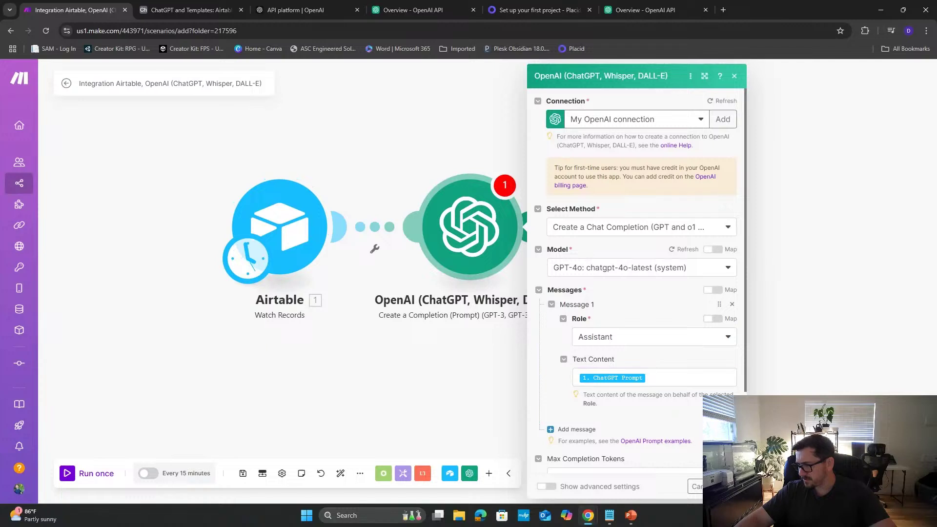
pyautogui.click(727, 487)
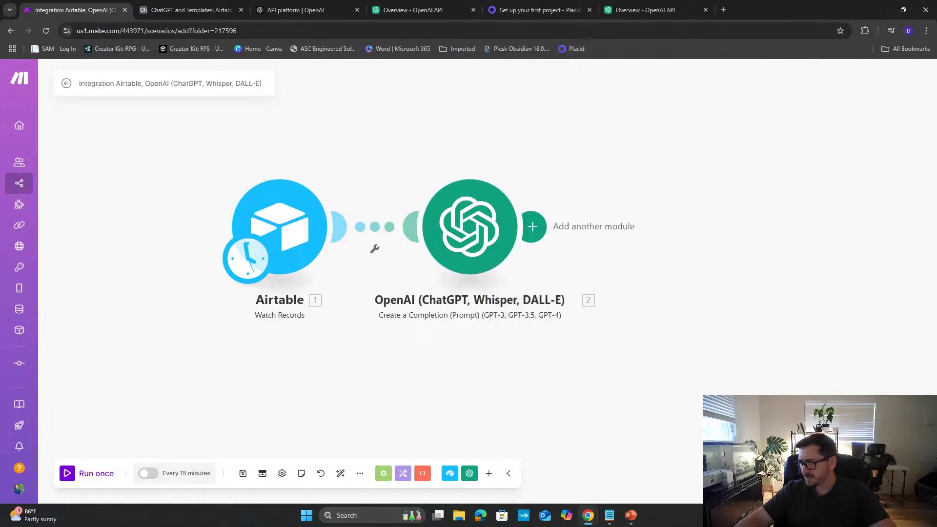
pyautogui.click(478, 239)
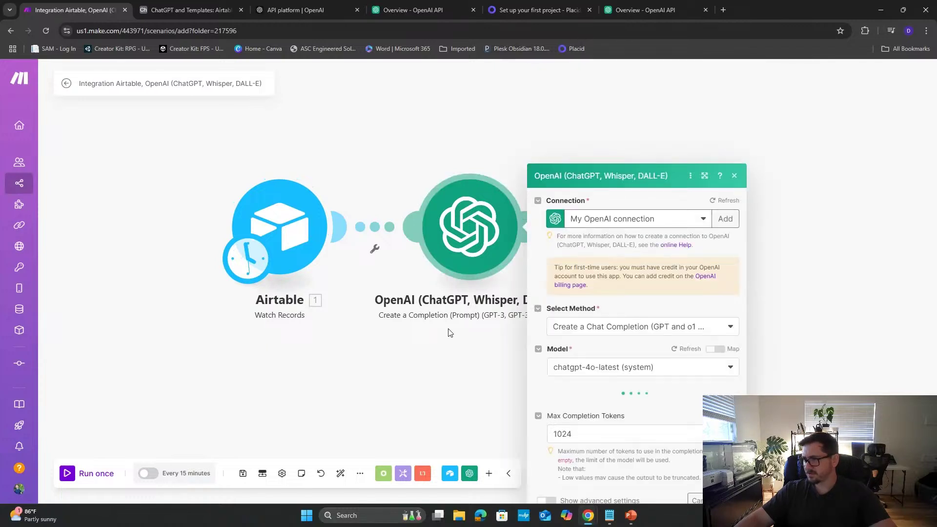
pyautogui.click(456, 365)
pyautogui.rightClick(472, 319)
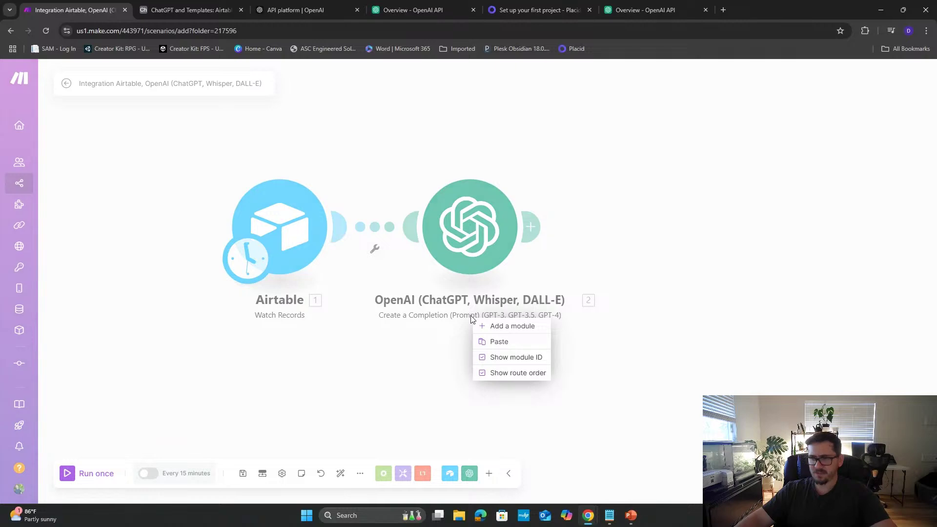
pyautogui.click(473, 319)
# - Rename the OpenAI completion module as Post Content
pyautogui.rightClick(481, 227)
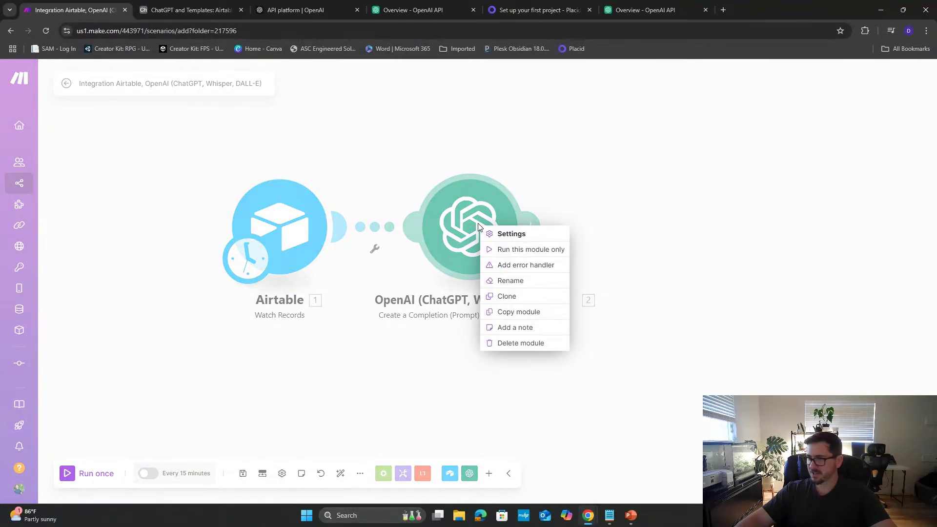
pyautogui.click(502, 282)
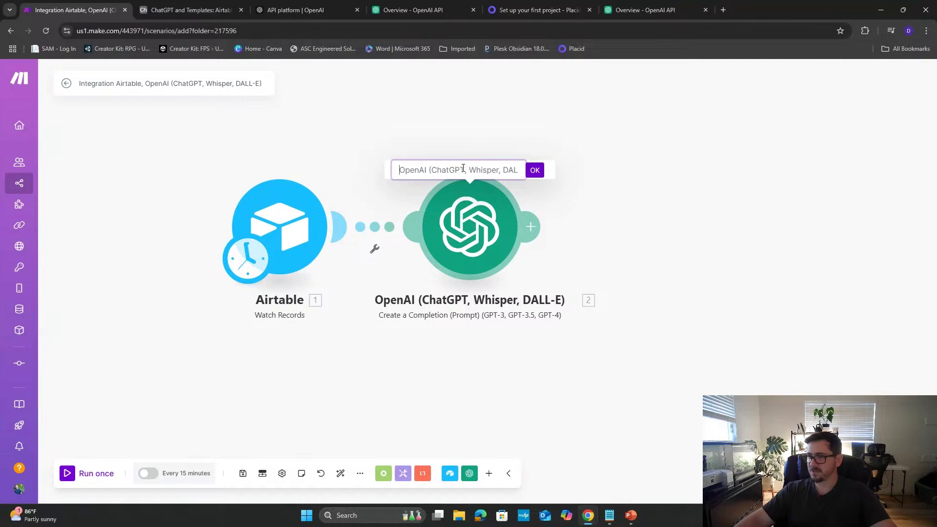
pyautogui.hotkey('ctrl', 'a')
pyautogui.write('P')
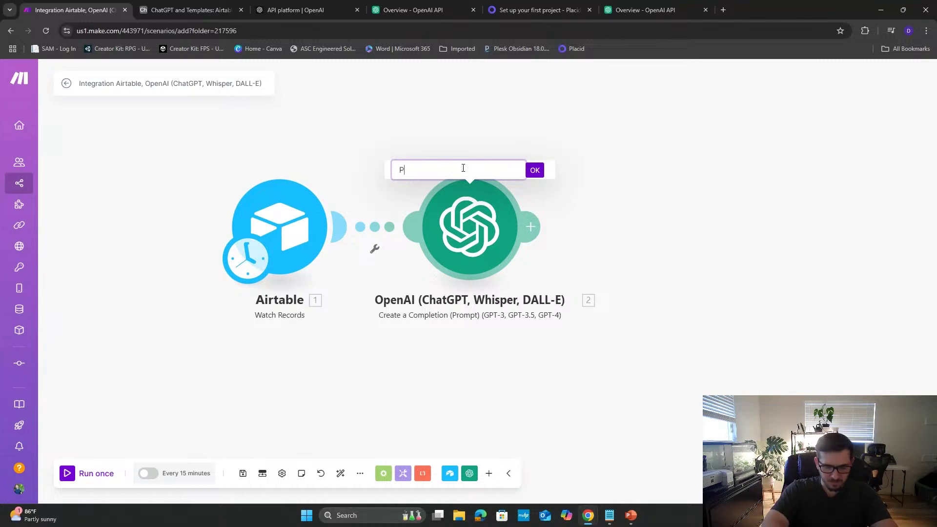
pyautogui.write('ost Content')
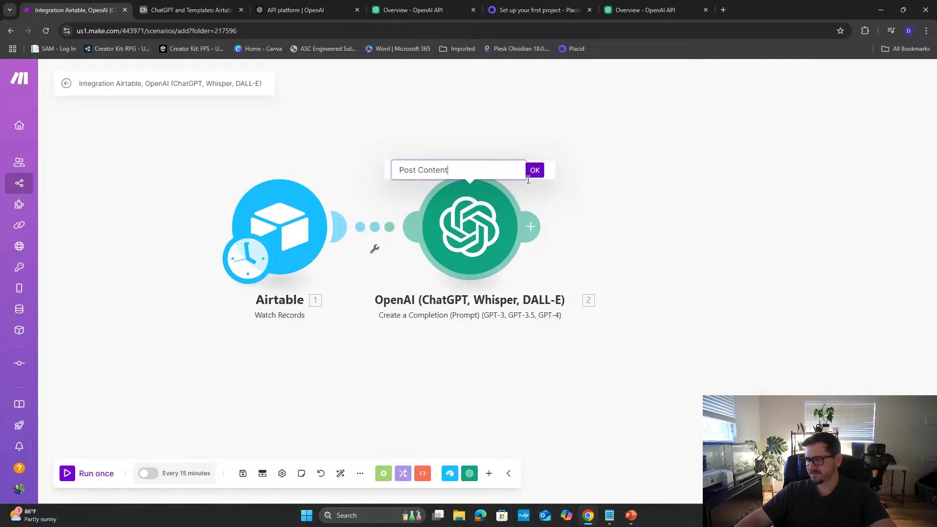
pyautogui.click(539, 171)
# - Add an OpenAI Generate an Image module after Post Content and set its model to Dall-E 3
pyautogui.click(533, 237)
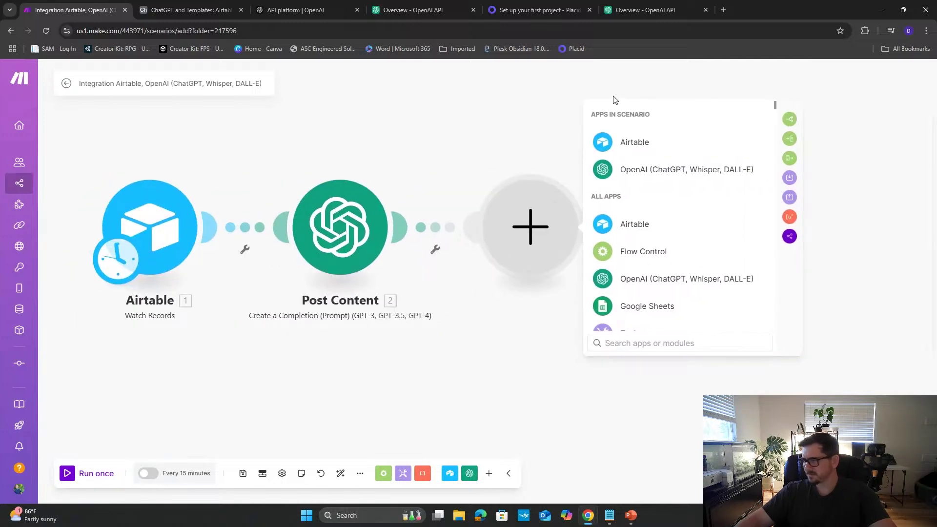
pyautogui.click(645, 278)
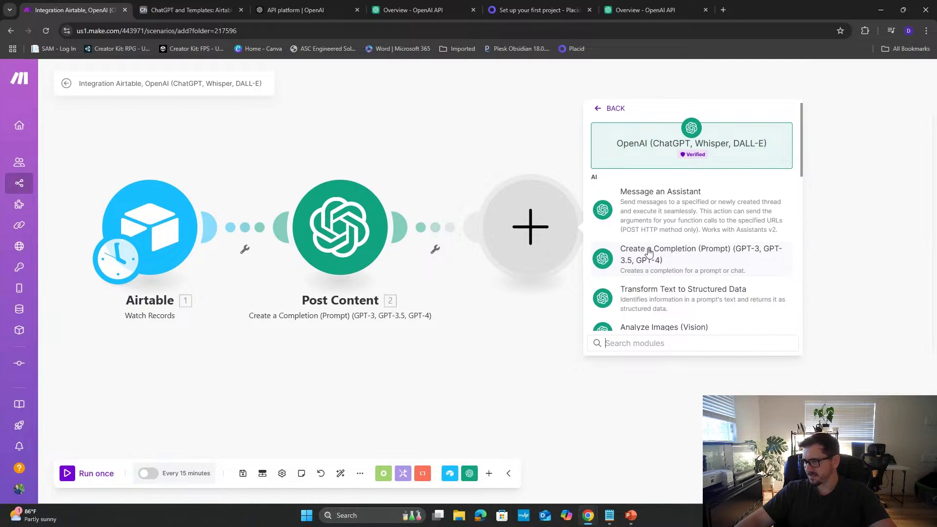
pyautogui.scroll(-2, 671, 273)
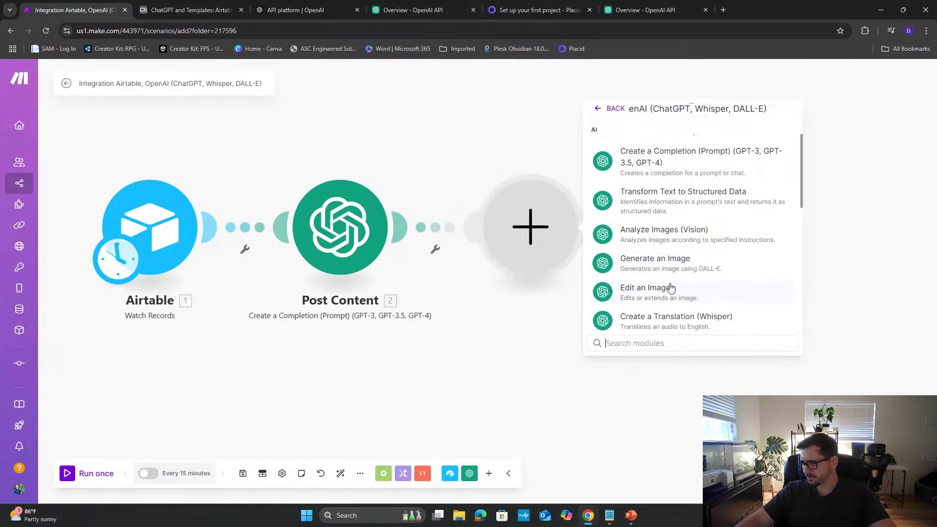
pyautogui.click(670, 281)
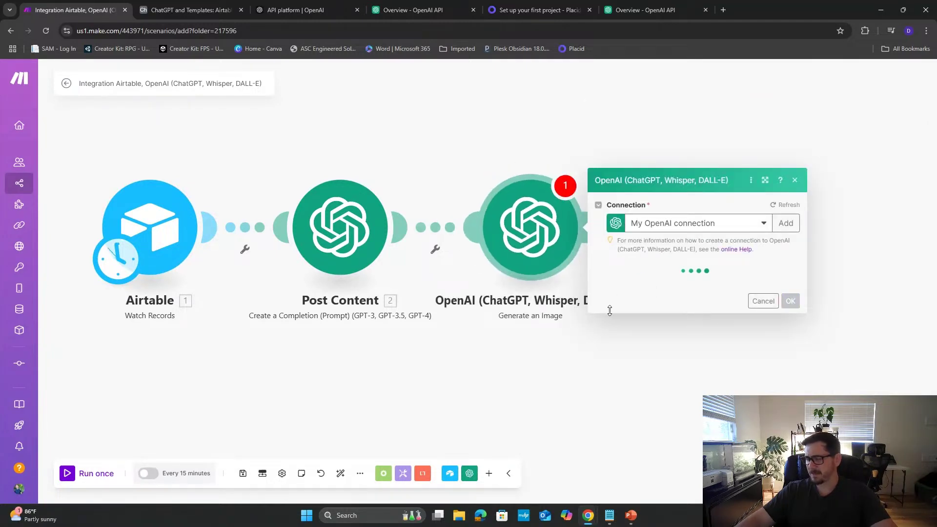
pyautogui.click(663, 290)
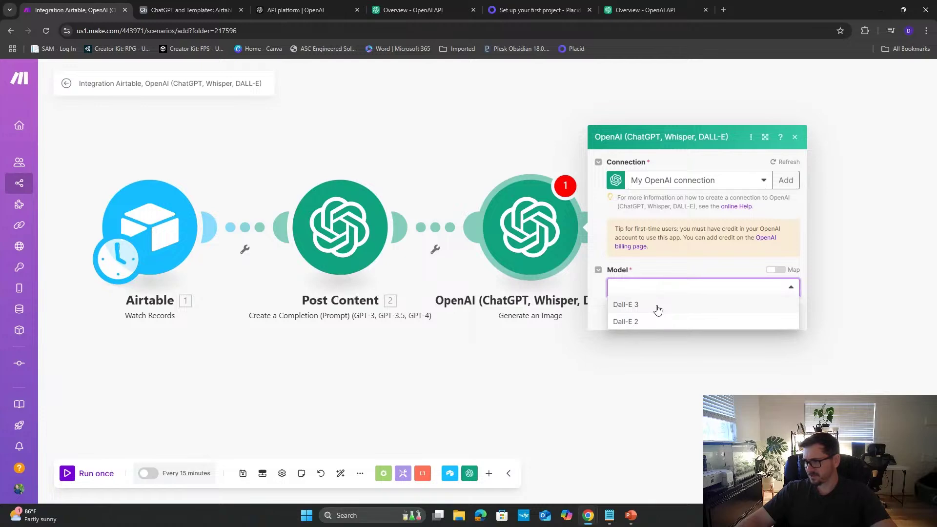
pyautogui.click(657, 305)
pyautogui.click(636, 296)
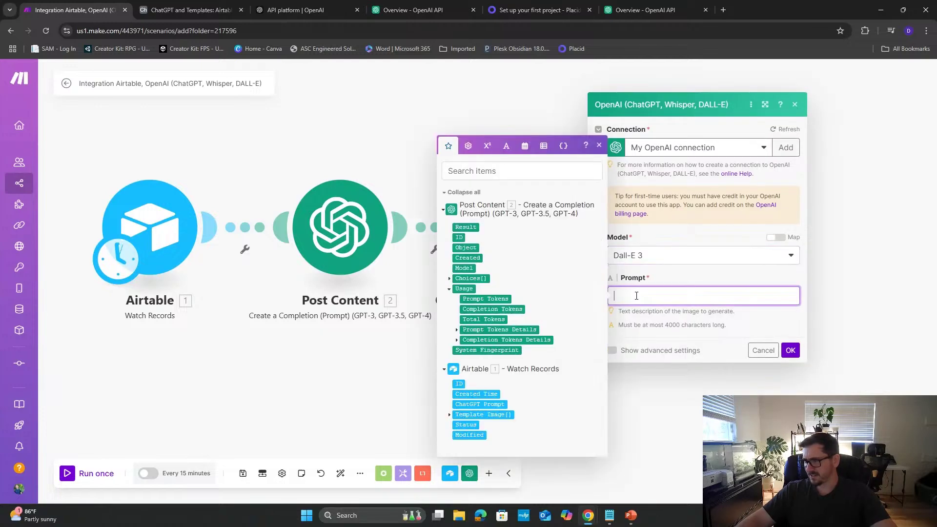
pyautogui.click(645, 324)
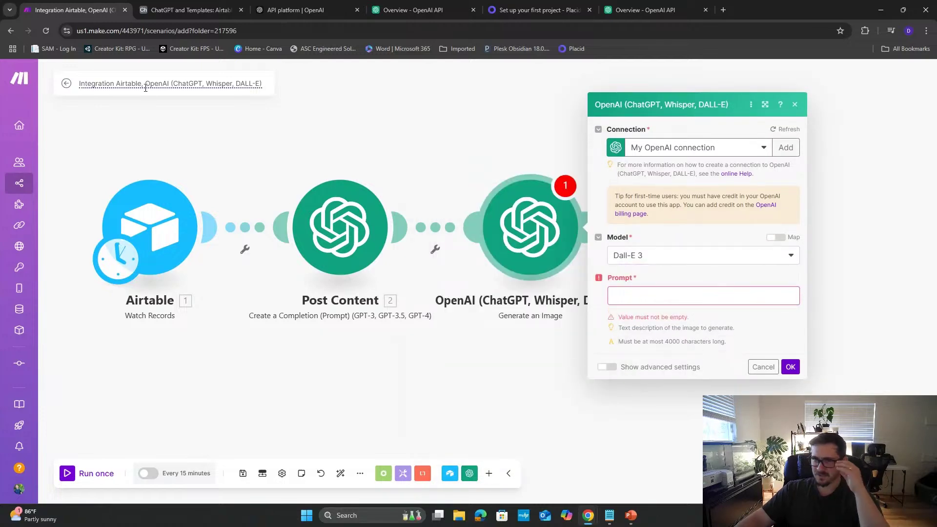
# - Switch to the Airtable base and insert a long text field named ChatGPT Image Prompt immediately after the ChatGPT Prompt field
pyautogui.click(174, 8)
pyautogui.rightClick(203, 133)
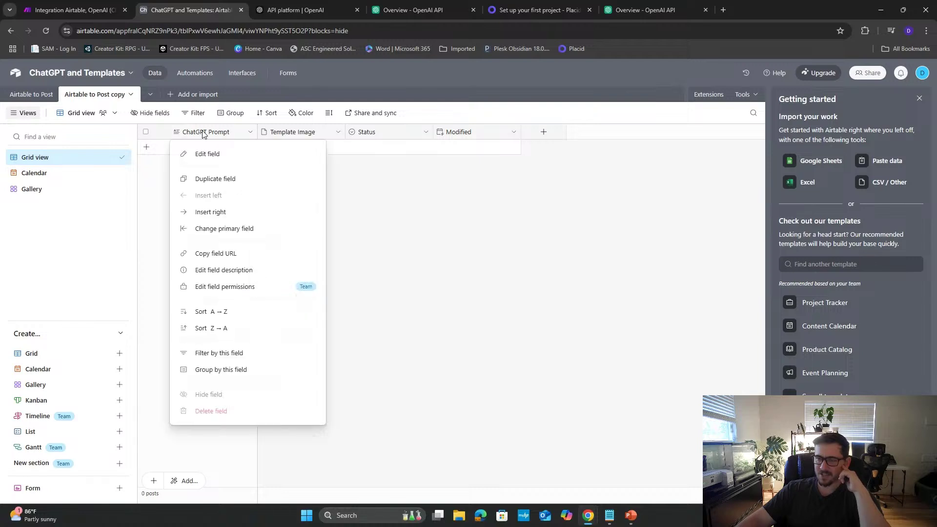
pyautogui.click(210, 212)
pyautogui.write('ChatGPT')
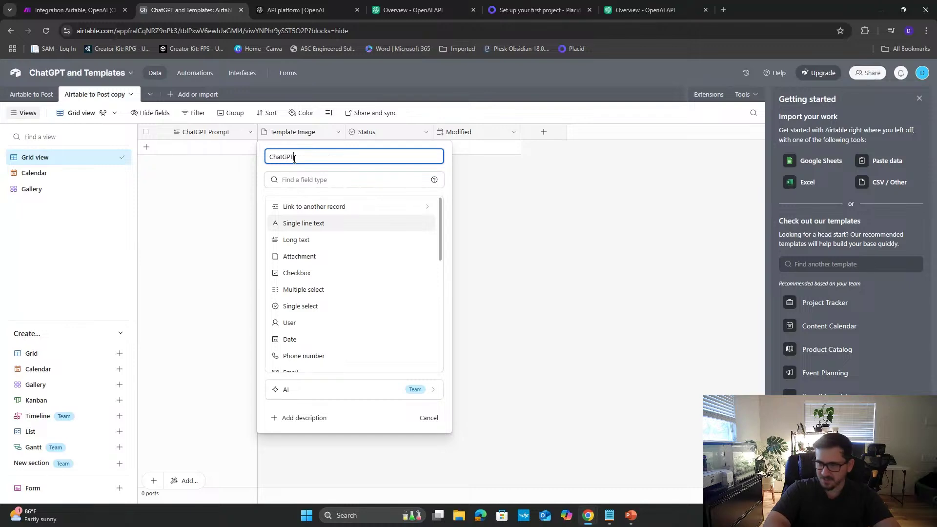
pyautogui.write(' Image Prompt')
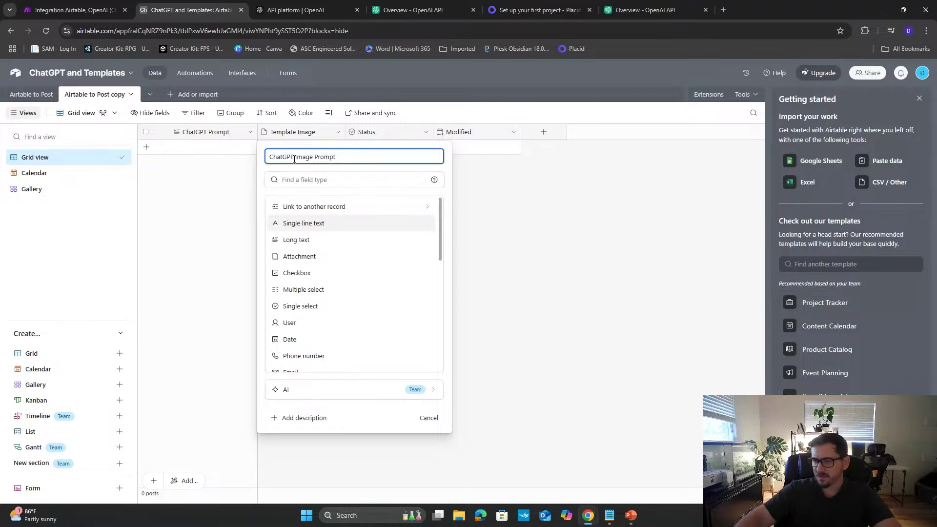
pyautogui.click(306, 241)
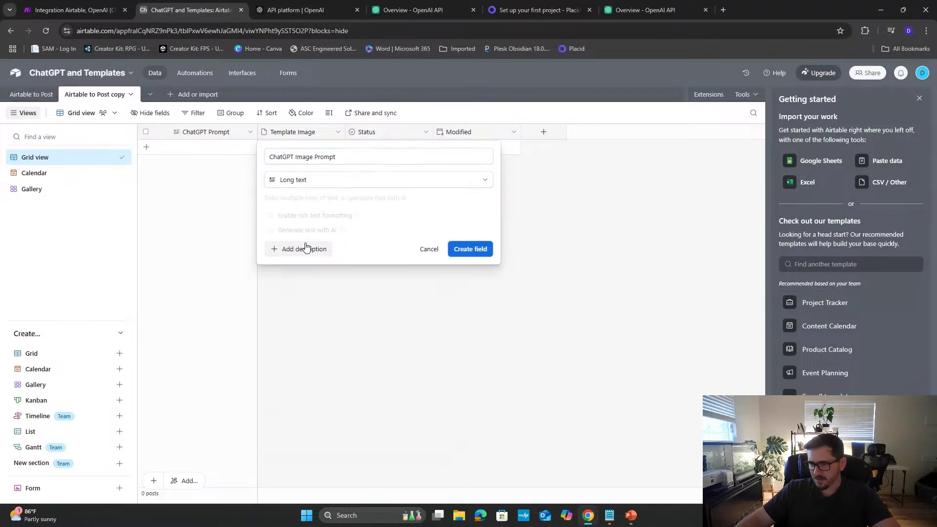
pyautogui.click(459, 249)
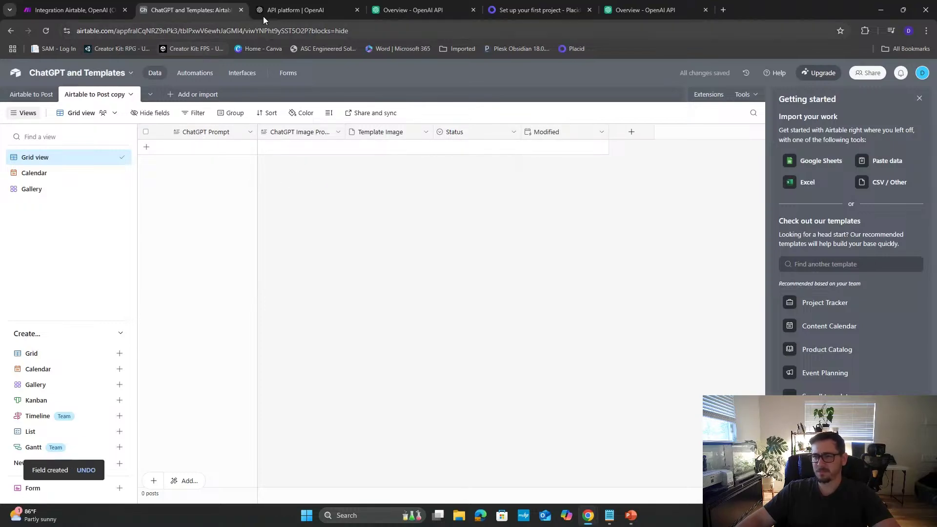
# - Return to the Make scenario and check which Airtable fields can be mapped into the image module's prompt
pyautogui.click(295, 10)
pyautogui.click(31, 13)
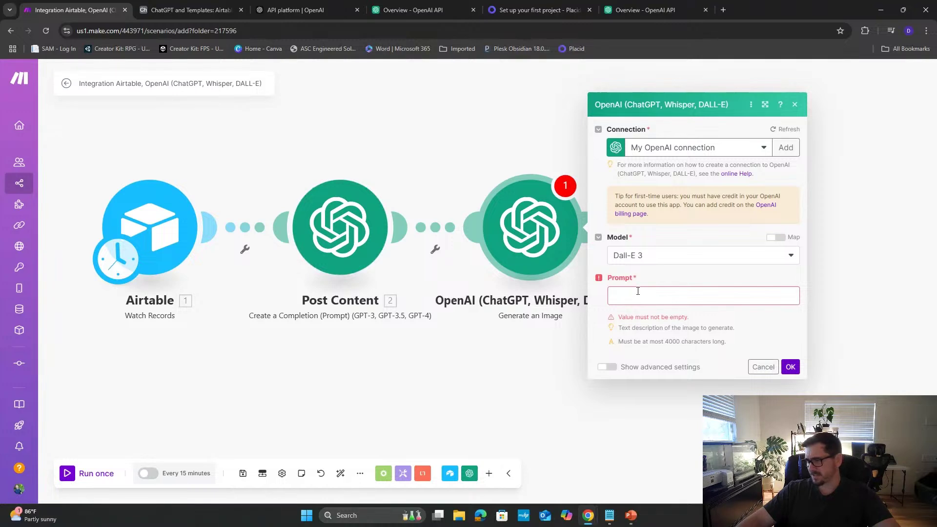
pyautogui.click(672, 297)
pyautogui.click(688, 278)
pyautogui.click(677, 296)
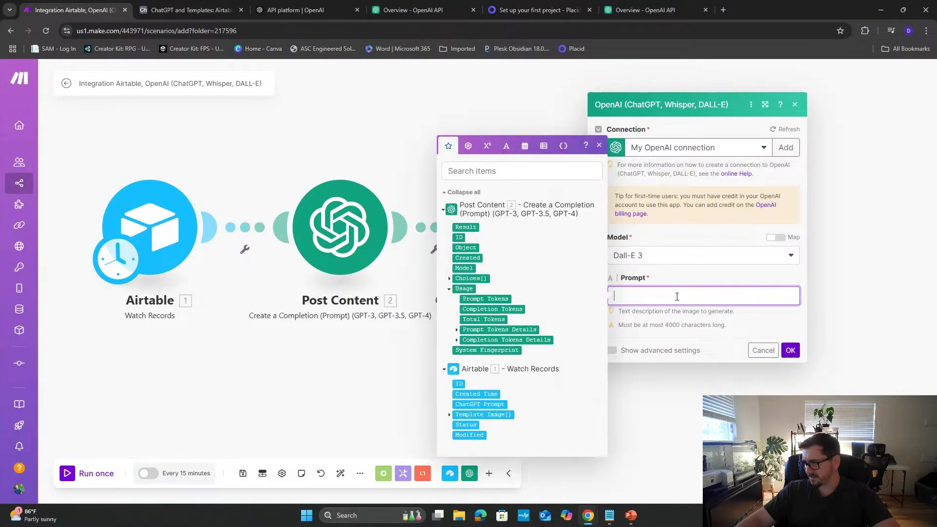
# - Review the Airtable Watch Records module's settings and run only that module
pyautogui.click(108, 248)
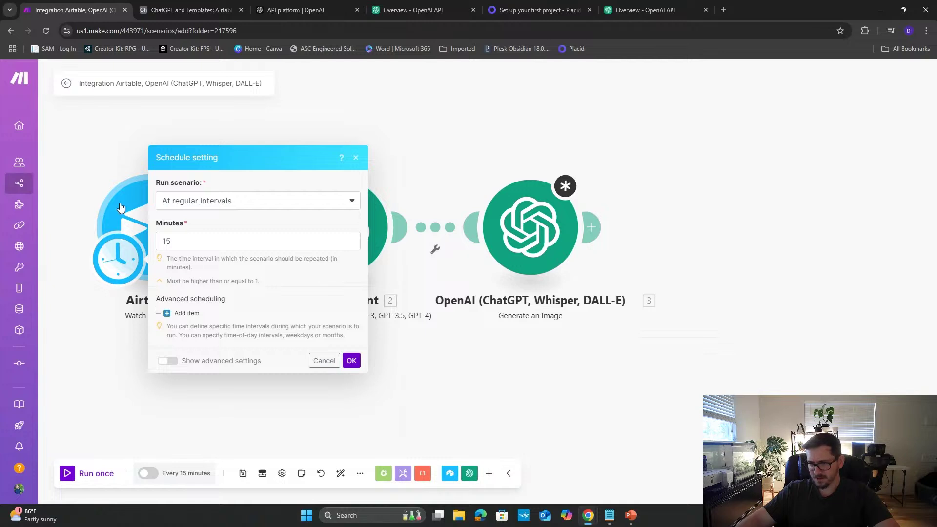
pyautogui.click(164, 225)
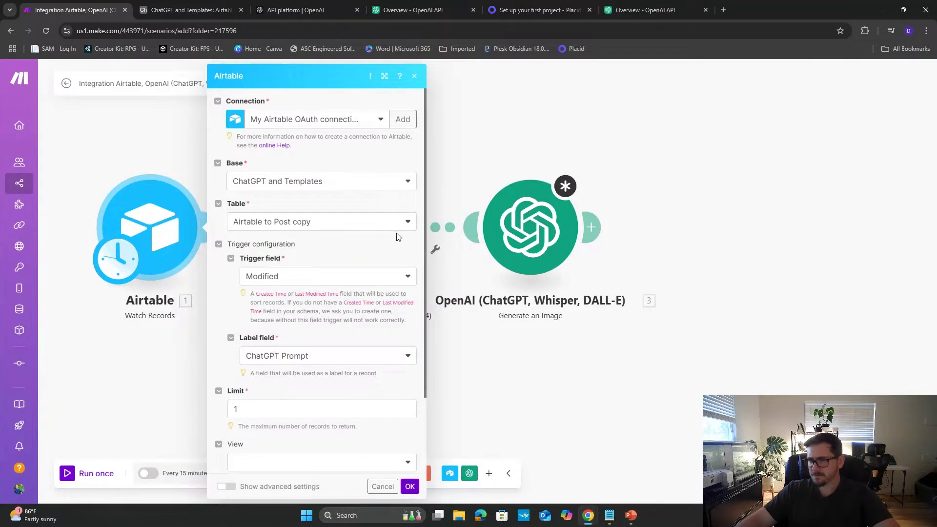
pyautogui.scroll(-3, 379, 293)
pyautogui.click(520, 367)
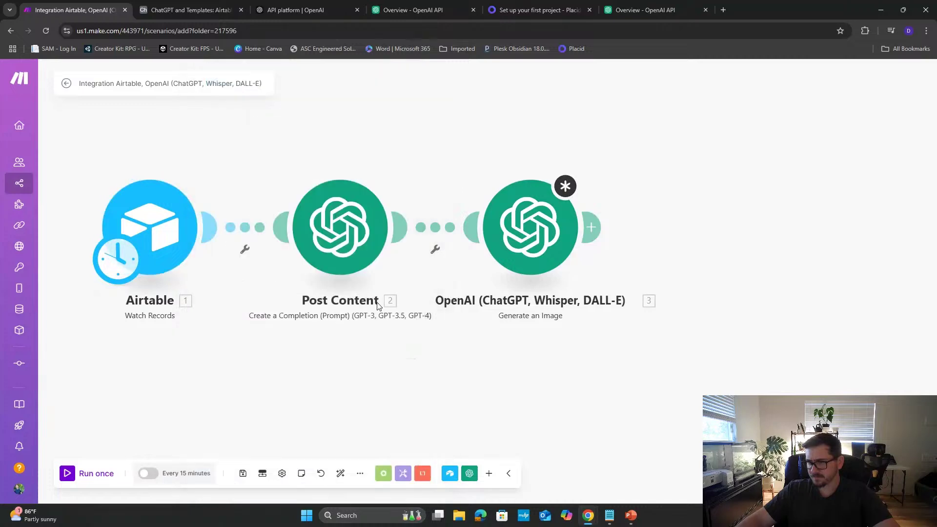
pyautogui.rightClick(177, 241)
pyautogui.click(204, 268)
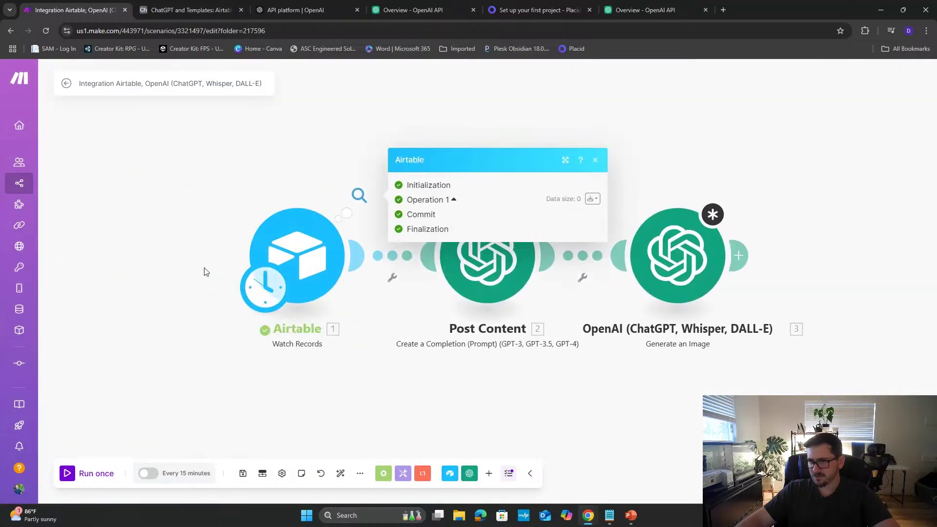
# - Recheck the Airtable fields available for the image module's prompt and save the scenario
pyautogui.click(664, 258)
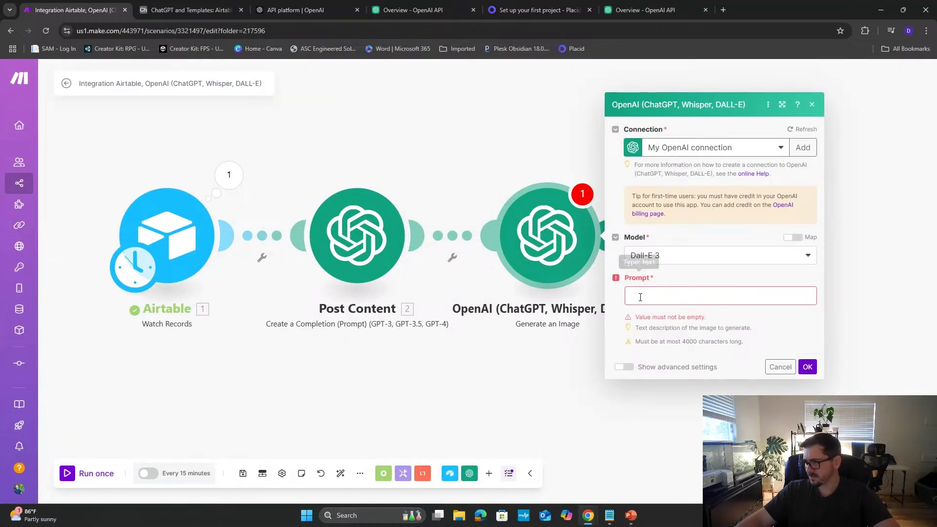
pyautogui.click(642, 302)
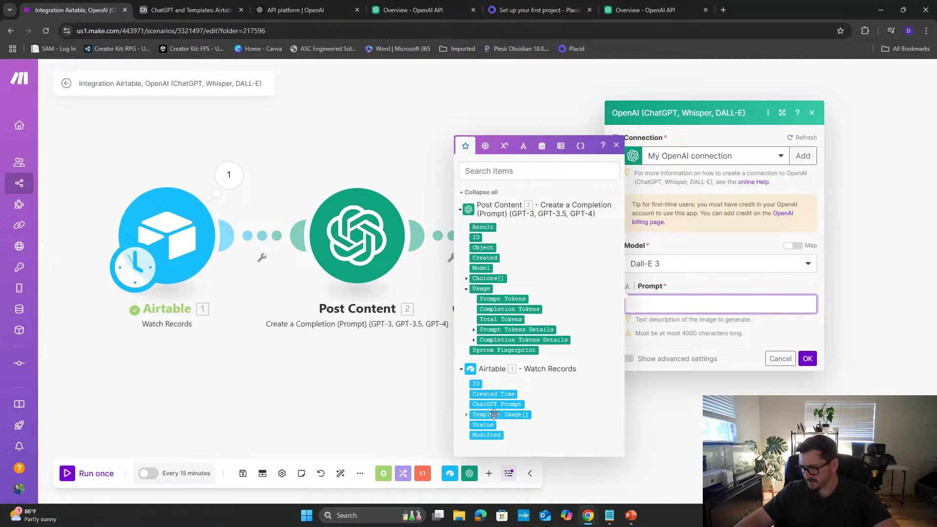
pyautogui.moveTo(482, 414); pyautogui.dragTo(330, 347)
pyautogui.click(284, 386)
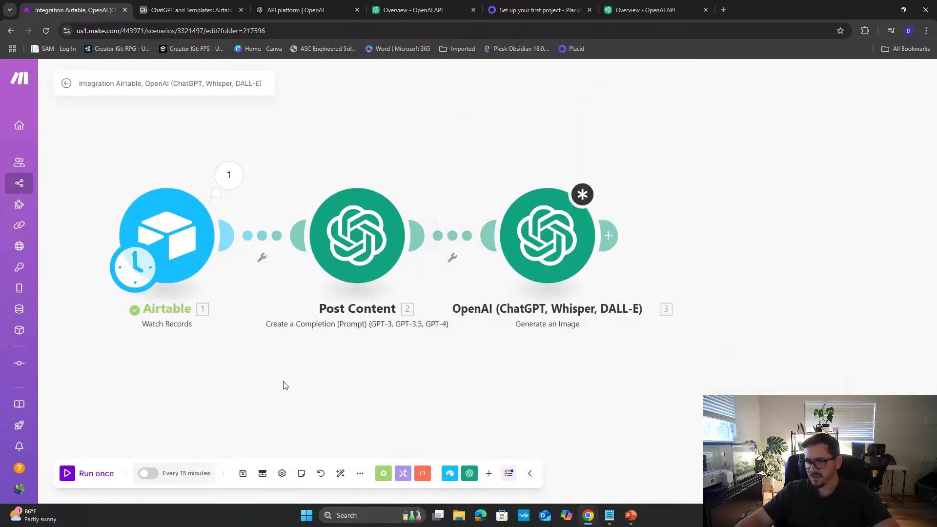
pyautogui.click(243, 474)
pyautogui.click(412, 488)
# - Recheck the base, table and view options in the Airtable Watch Records module without changing its settings
pyautogui.click(166, 234)
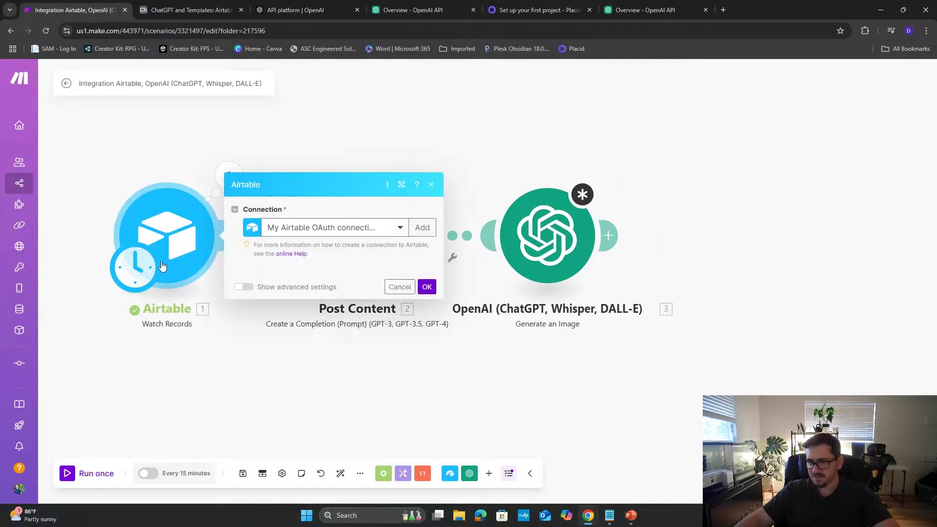
pyautogui.click(352, 186)
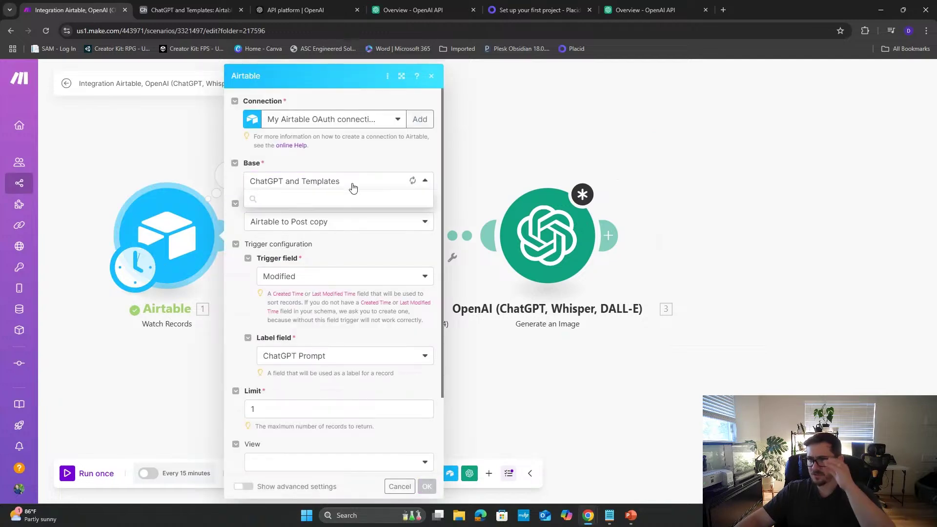
pyautogui.click(332, 211)
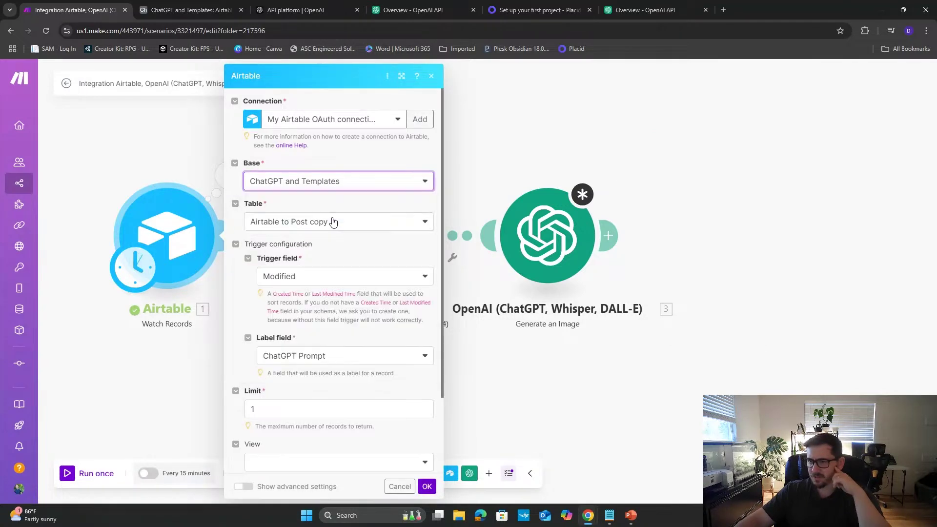
pyautogui.click(350, 226)
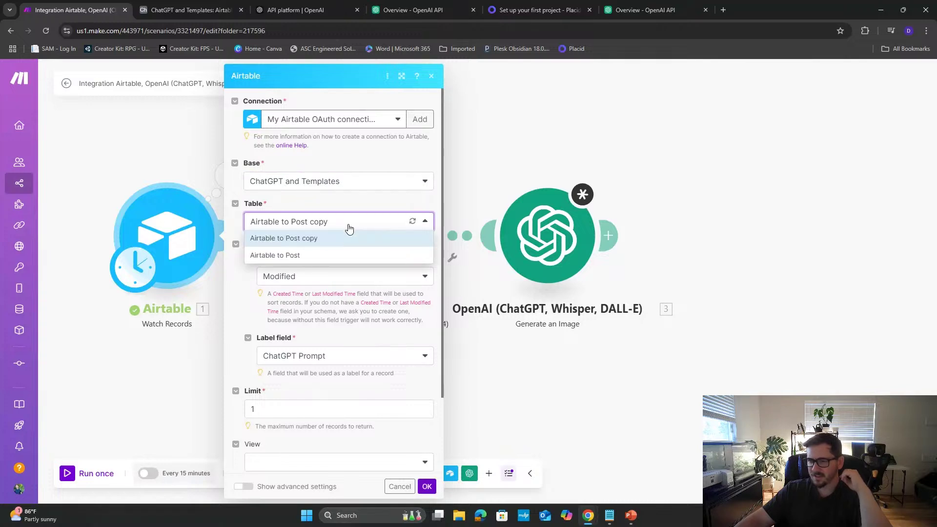
pyautogui.click(341, 242)
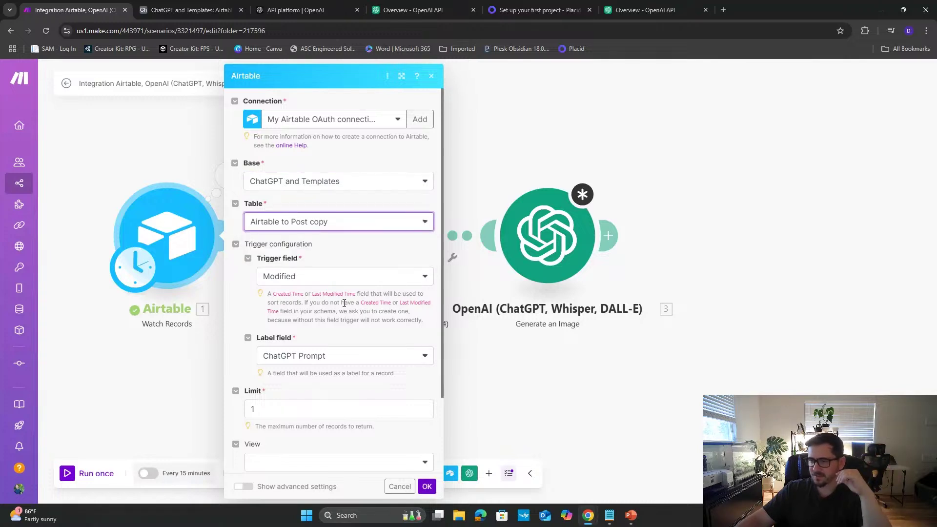
pyautogui.scroll(-2, 344, 300)
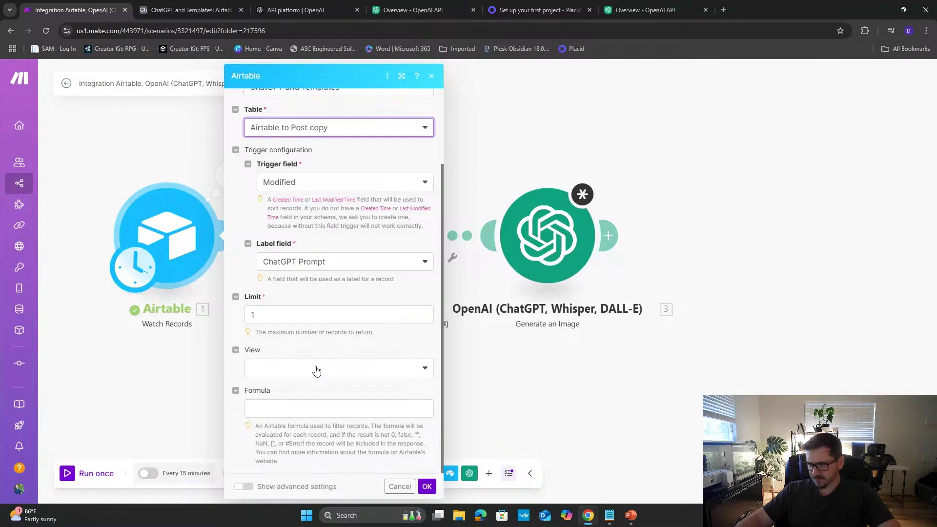
pyautogui.click(317, 369)
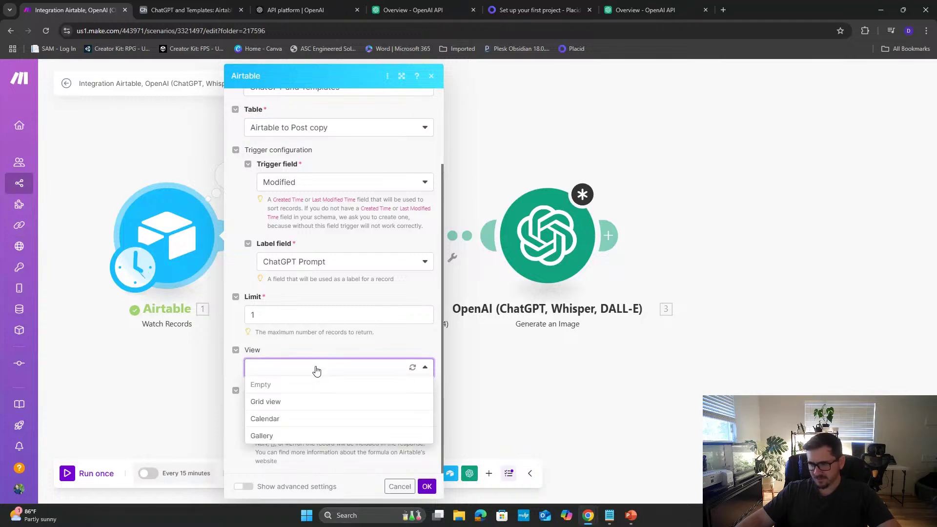
pyautogui.click(316, 369)
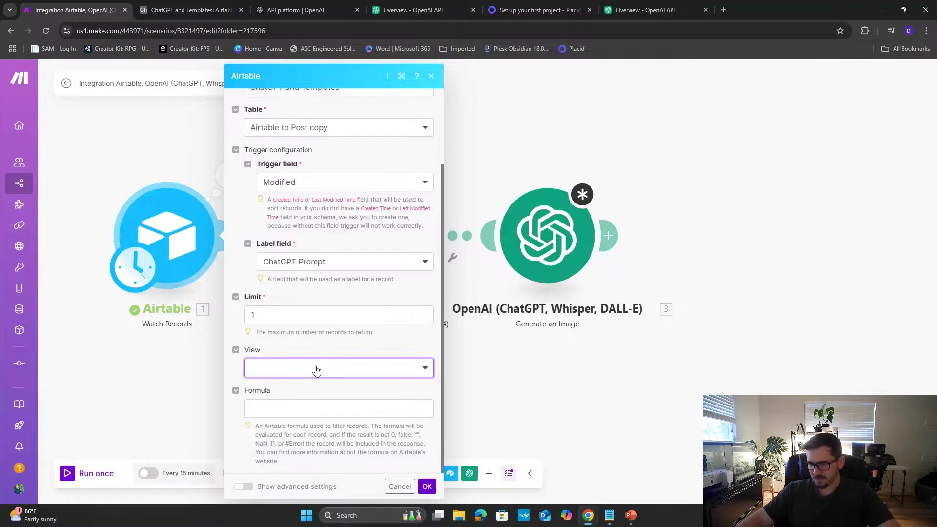
pyautogui.click(400, 486)
# - Run only the Airtable Watch Records module and check the Post Content module's settings
pyautogui.rightClick(191, 262)
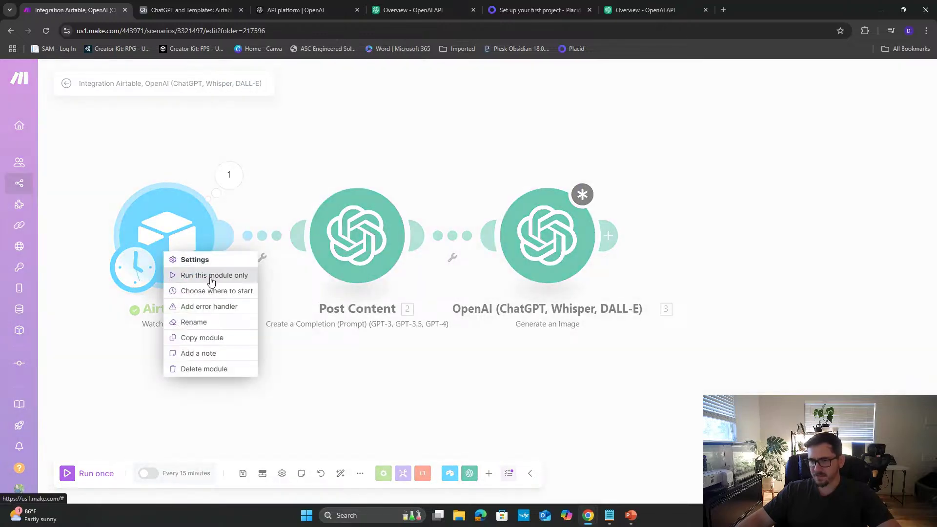
pyautogui.click(210, 275)
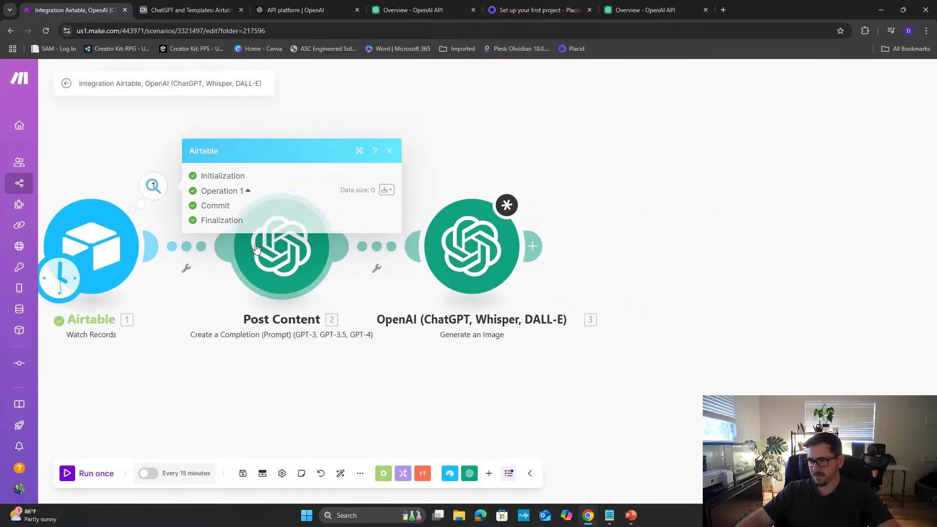
pyautogui.click(282, 273)
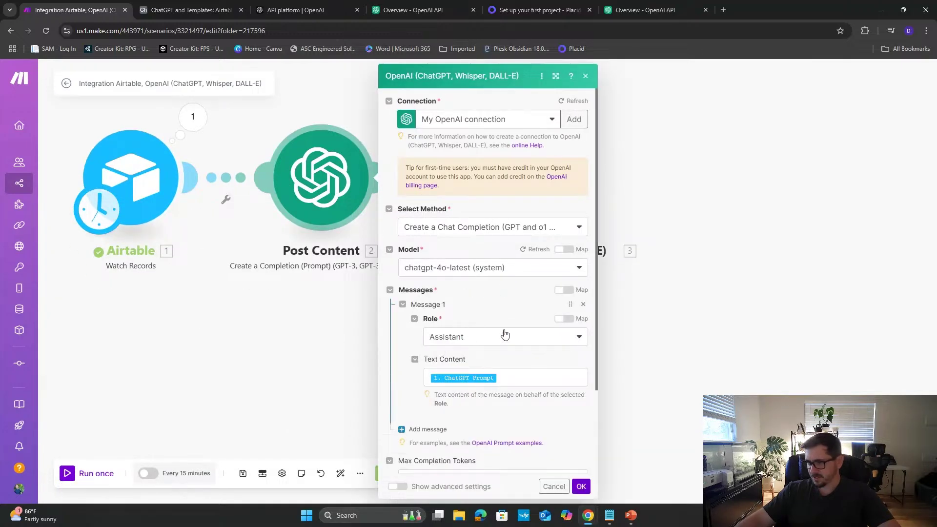
pyautogui.click(666, 412)
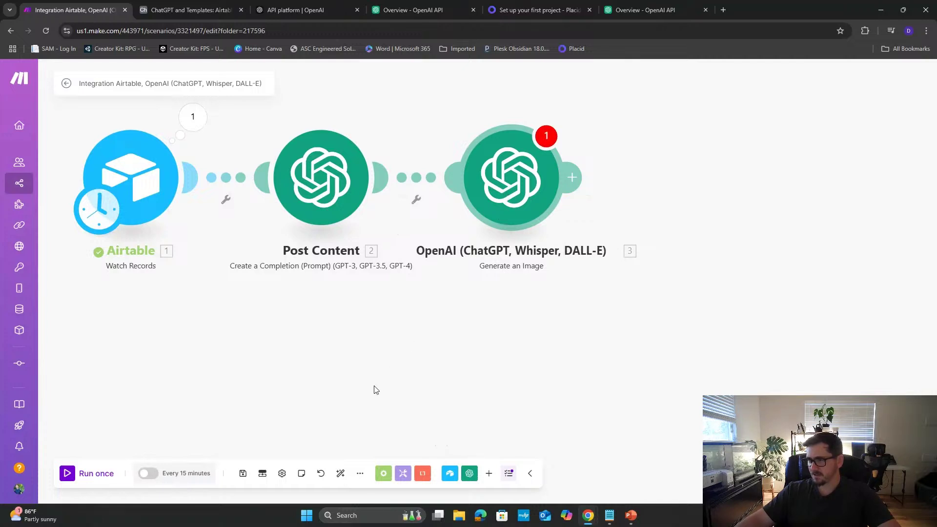
# - Delete the existing image module and add a new OpenAI Generate an Image module after Post Content
pyautogui.moveTo(374, 386); pyautogui.dragTo(296, 379)
pyautogui.rightClick(441, 177)
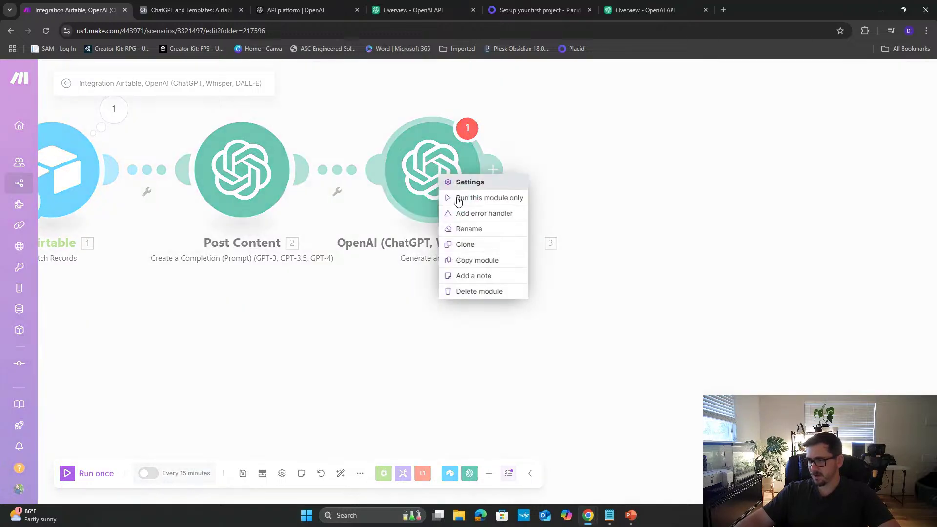
pyautogui.click(476, 292)
pyautogui.click(326, 172)
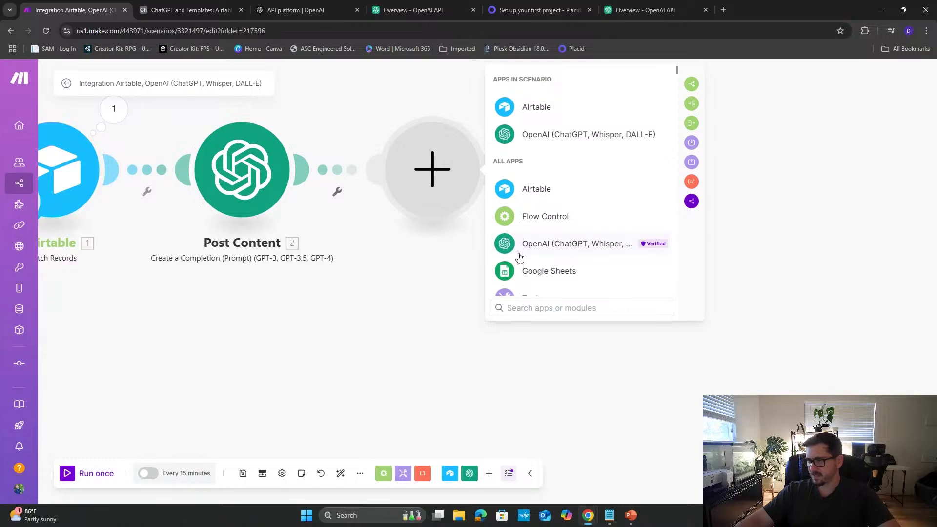
pyautogui.click(523, 250)
pyautogui.scroll(-1, 576, 263)
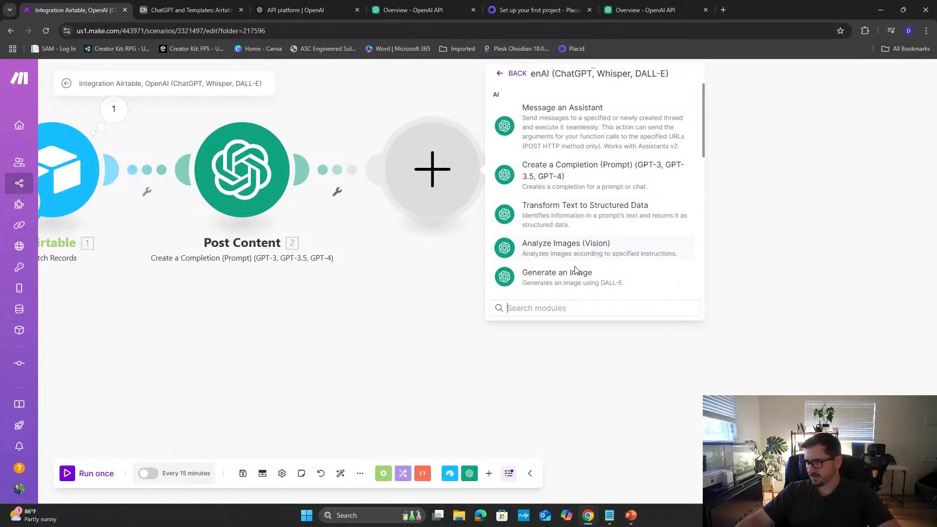
pyautogui.click(576, 276)
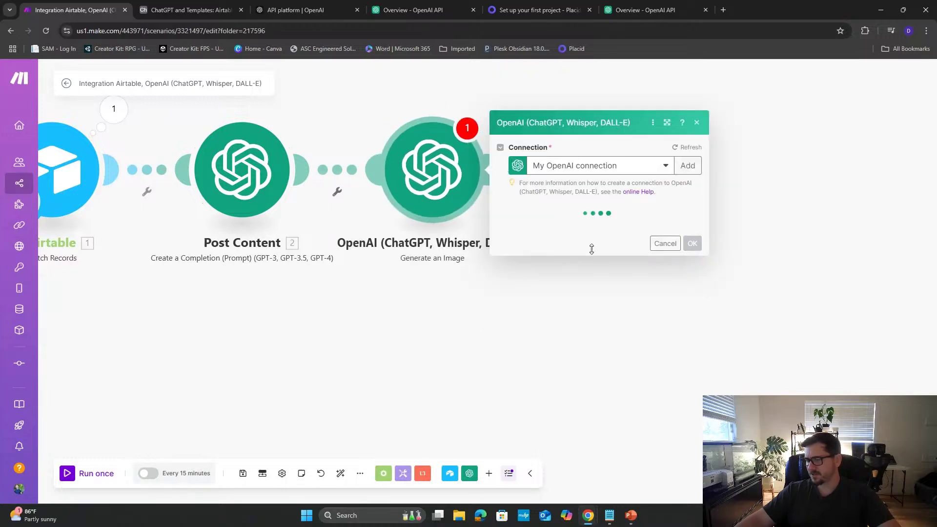
# - Set the image module's model to Dall-E 3 and map Airtable's ChatGPT Image Prompt field to its prompt
pyautogui.click(559, 233)
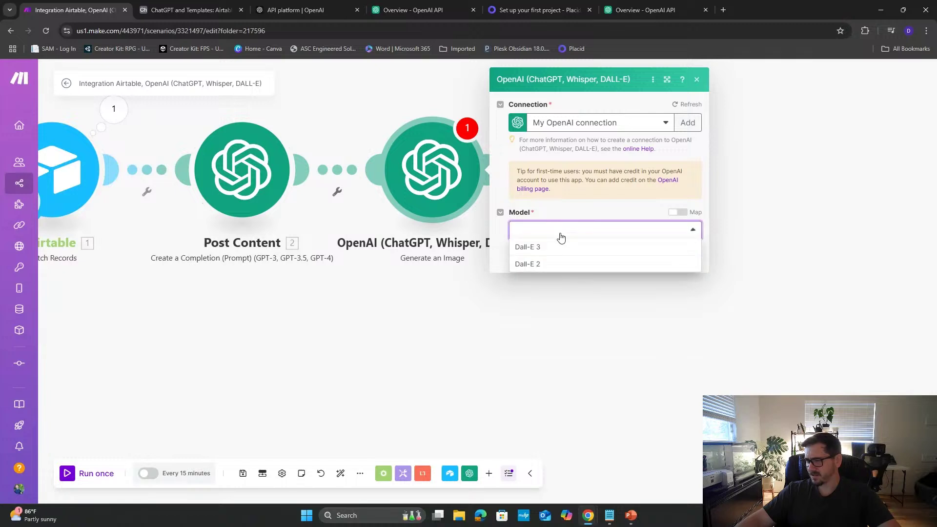
pyautogui.click(554, 252)
pyautogui.click(553, 265)
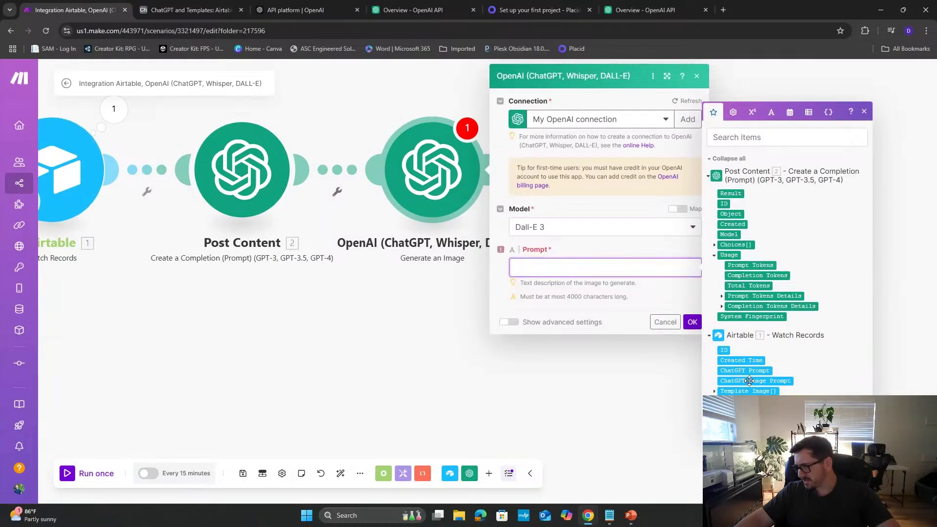
pyautogui.click(749, 381)
pyautogui.click(692, 322)
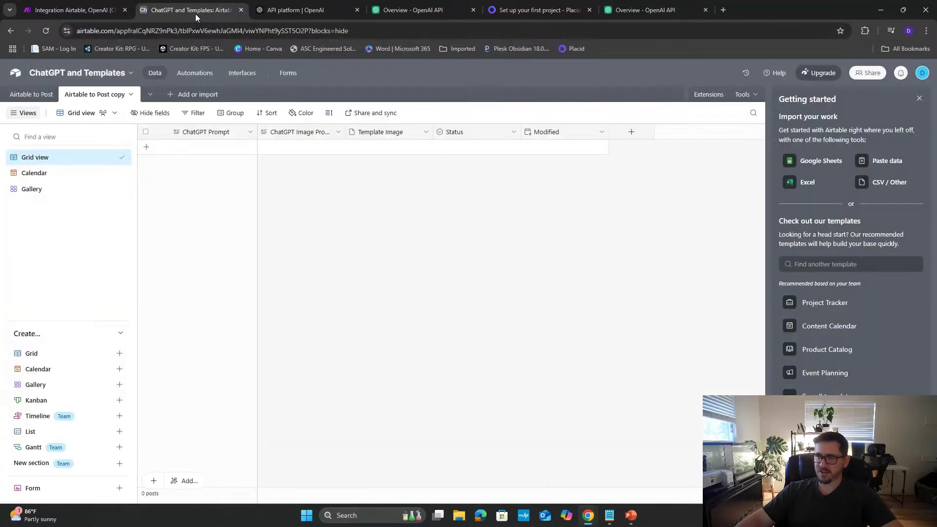
# - Switch to the Airtable base, duplicate the Template Image attachment field and rename the copy ChatGPT Image
pyautogui.click(195, 14)
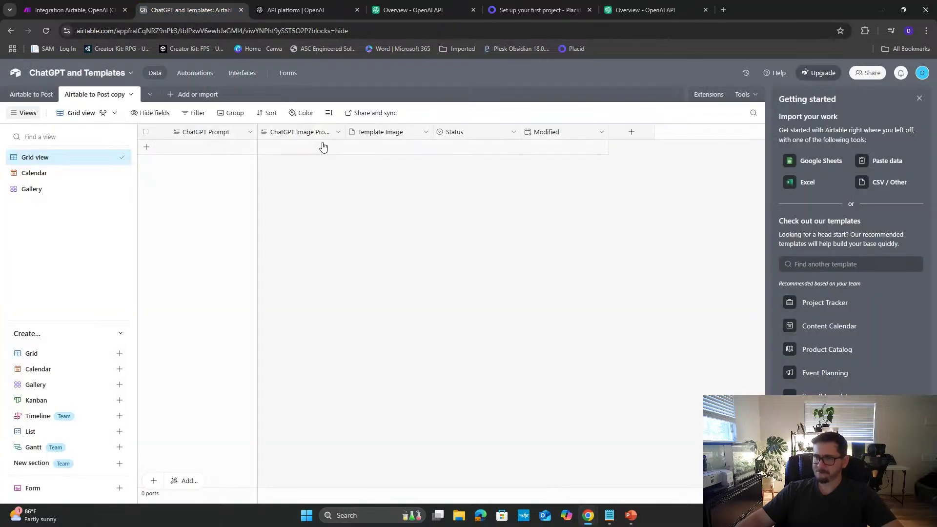
pyautogui.rightClick(393, 136)
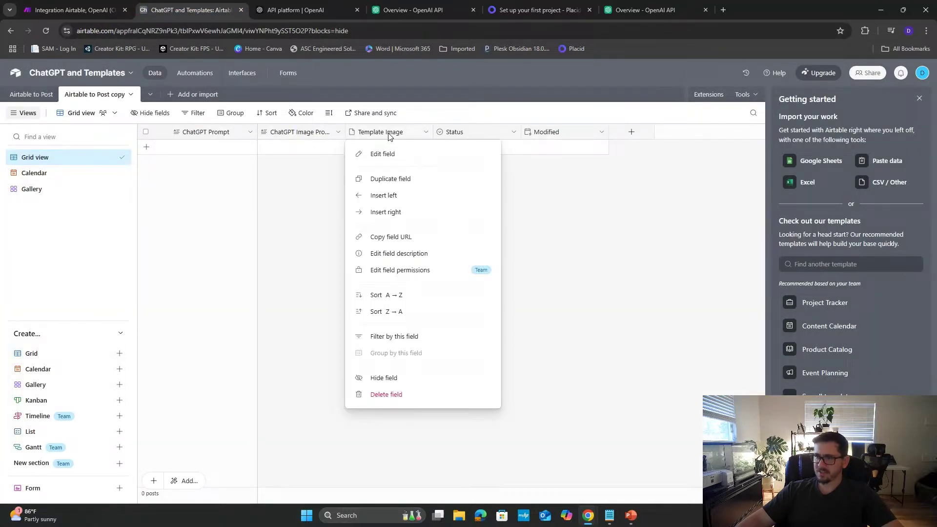
pyautogui.click(404, 181)
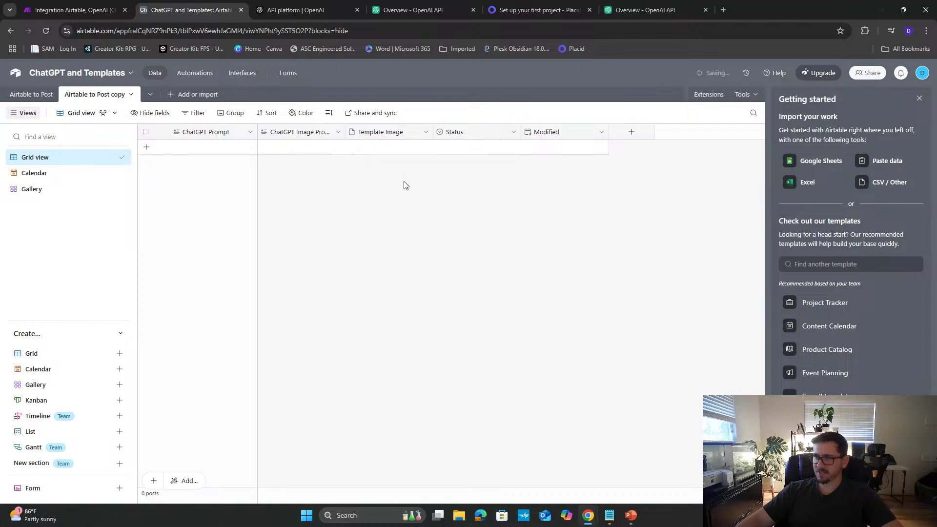
pyautogui.doubleClick(467, 136)
pyautogui.doubleClick(438, 158)
pyautogui.tripleClick(439, 158)
pyautogui.press('BackSpace')
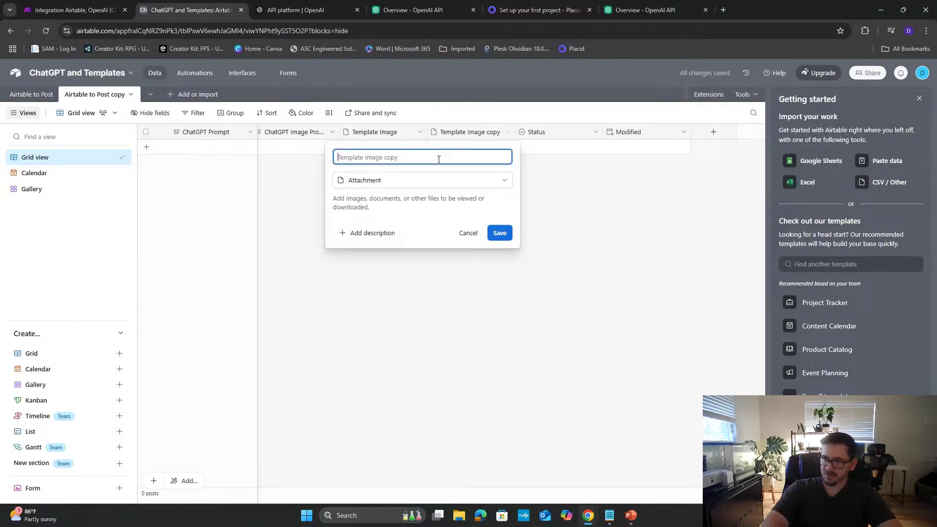
pyautogui.write('ChatGPT Image')
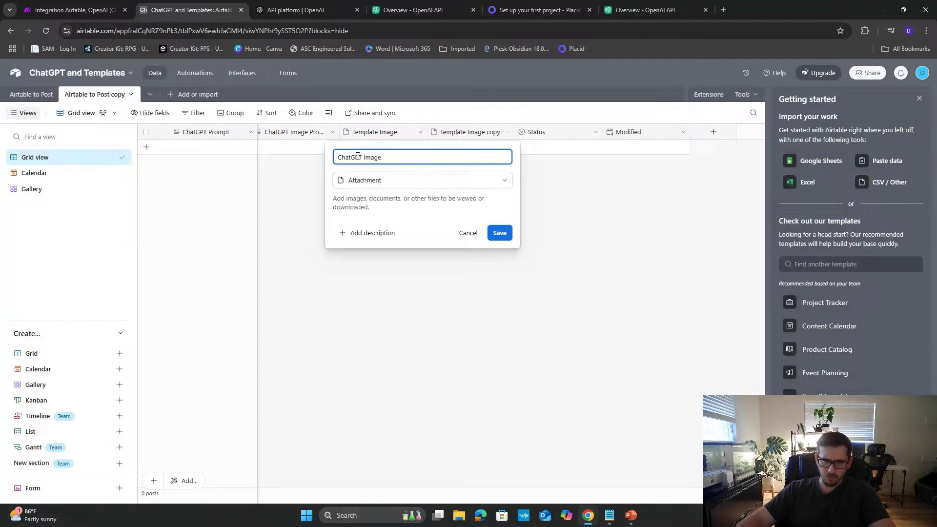
pyautogui.click(499, 233)
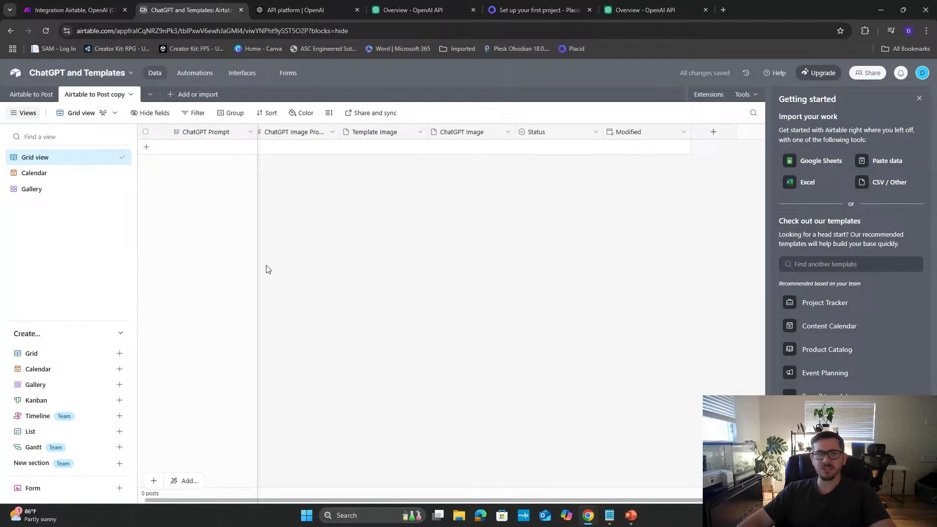
# - Switch to Placid, skip the onboarding and start a new project titled Demo
pyautogui.click(537, 11)
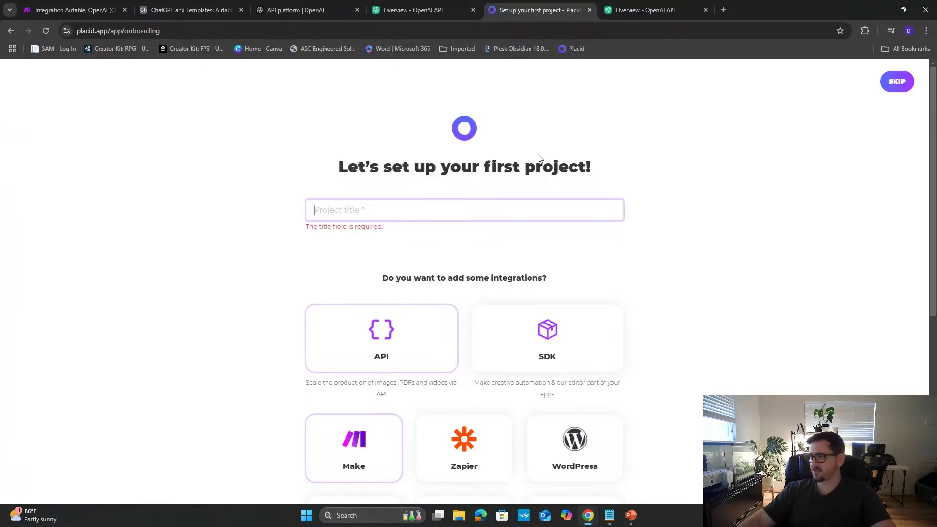
pyautogui.click(896, 82)
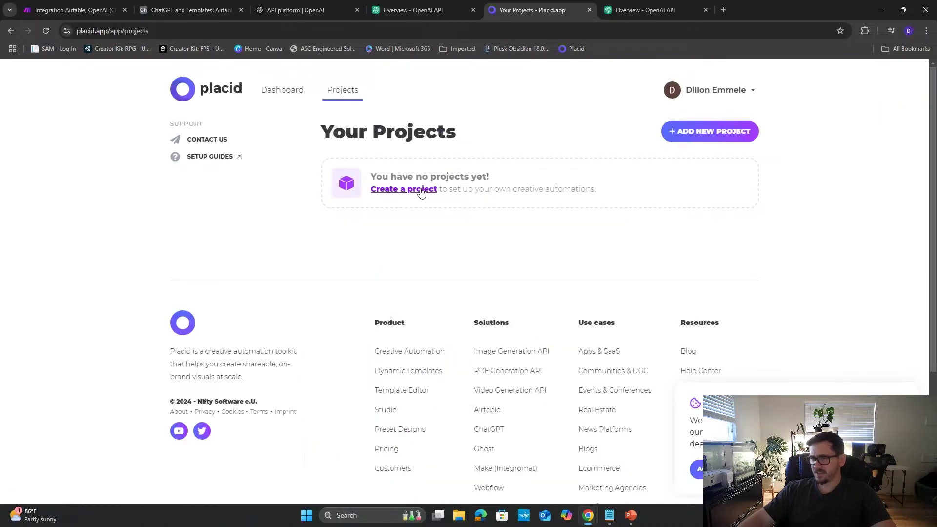
pyautogui.click(397, 193)
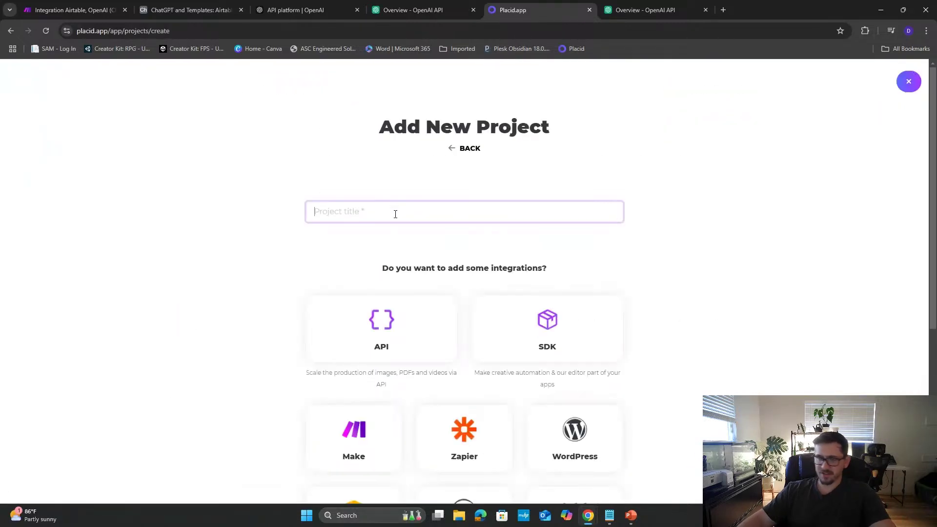
pyautogui.write('DE')
pyautogui.write('emo')
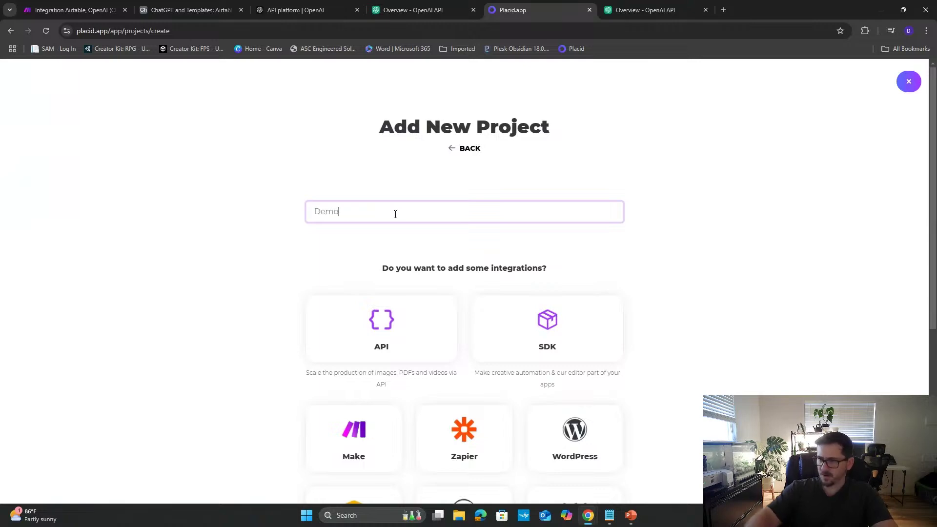
# - Select the API, Make and Airtable integrations for the Demo project
pyautogui.scroll(-2, 395, 254)
pyautogui.click(356, 236)
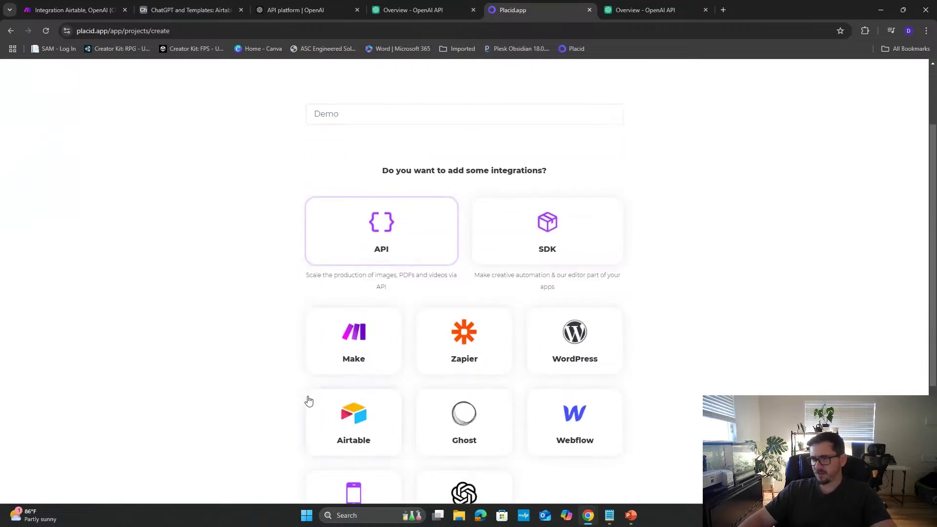
pyautogui.click(357, 341)
pyautogui.click(359, 426)
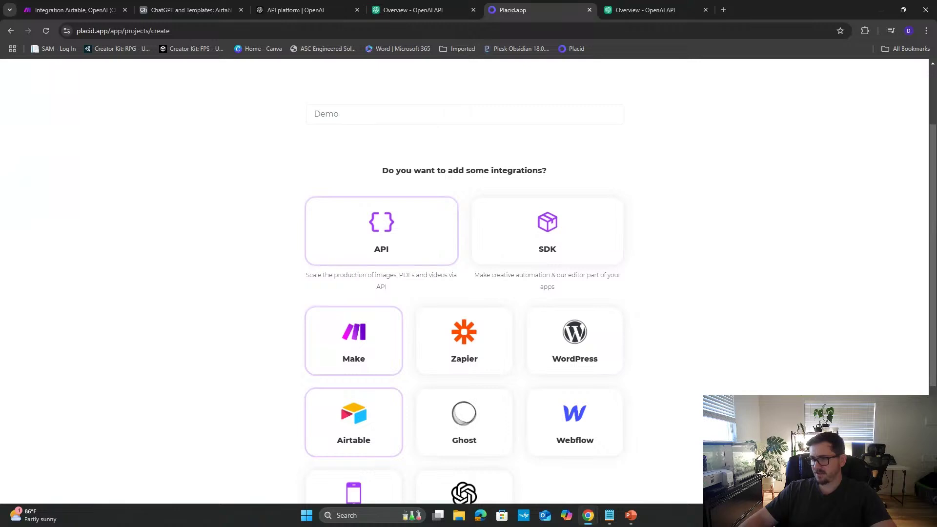
pyautogui.scroll(-4, 464, 281)
pyautogui.click(610, 177)
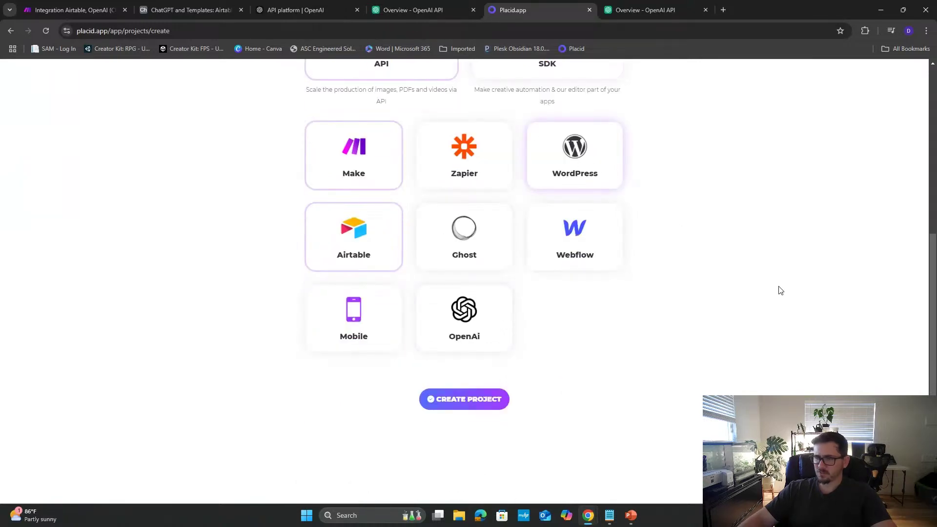
pyautogui.scroll(6, 781, 290)
pyautogui.scroll(1, 735, 178)
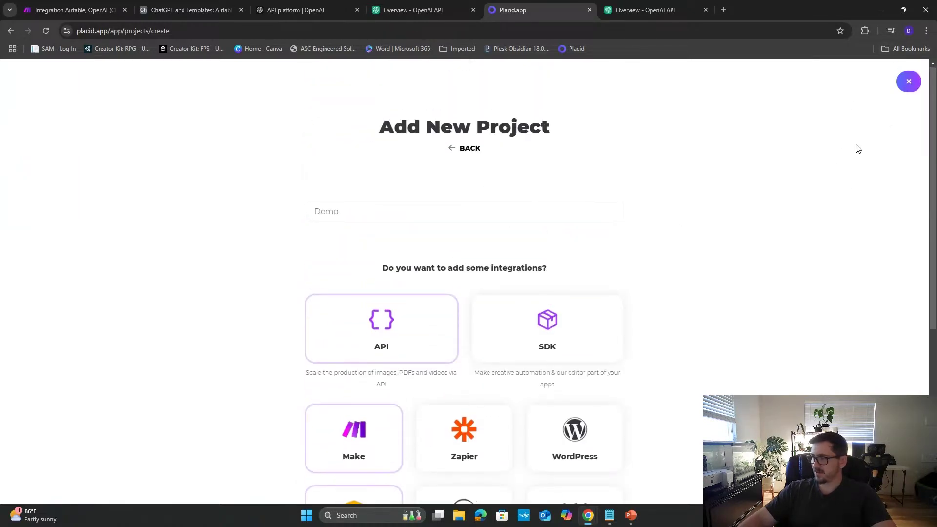
pyautogui.scroll(-4, 761, 314)
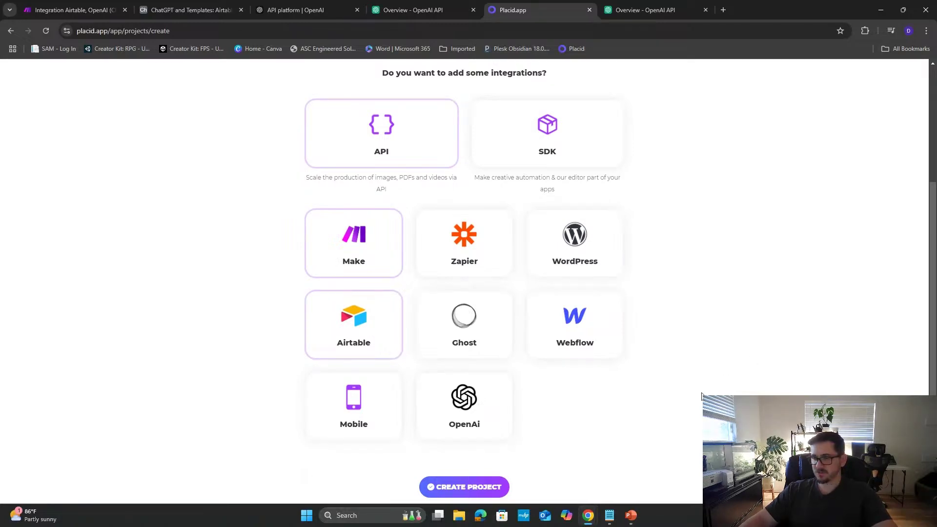
pyautogui.scroll(-2, 699, 394)
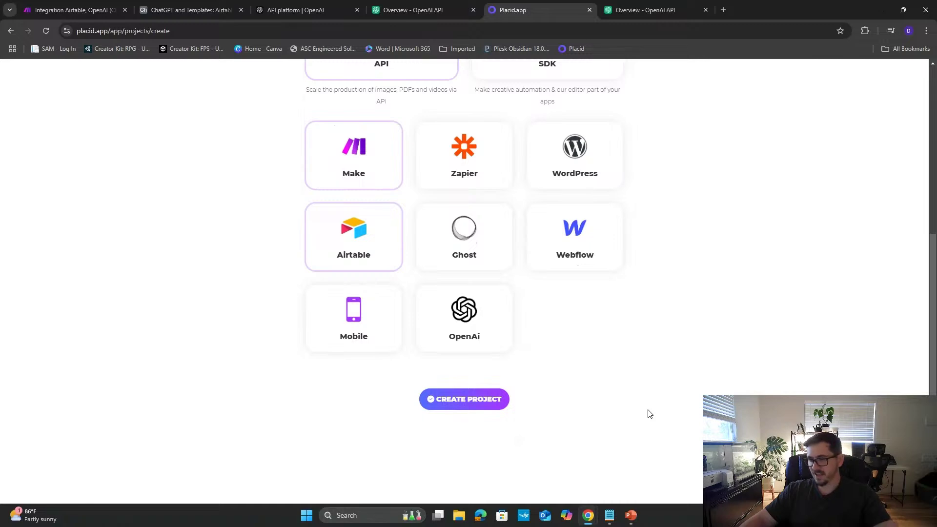
# - Create the Demo project and add a 1200x1200 template from the "12 foods that you should buy organic" Feed Square preset
pyautogui.click(490, 405)
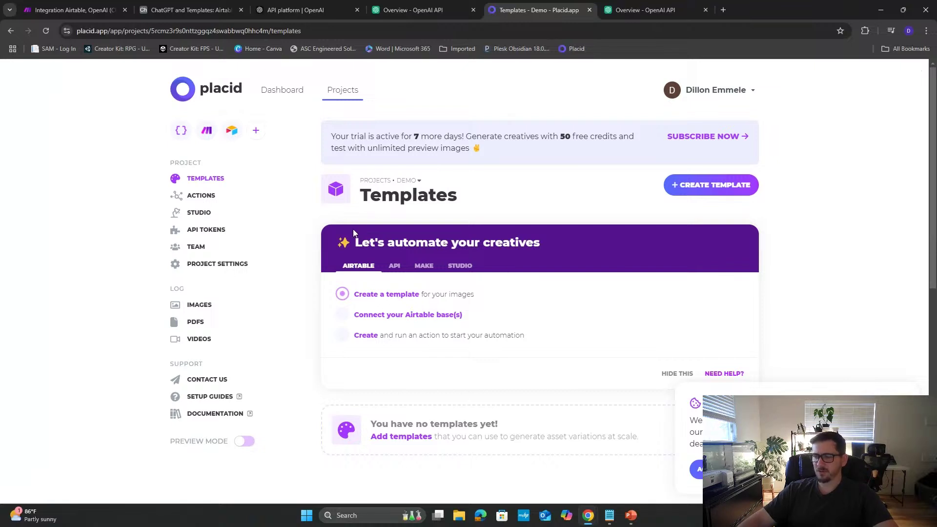
pyautogui.click(713, 188)
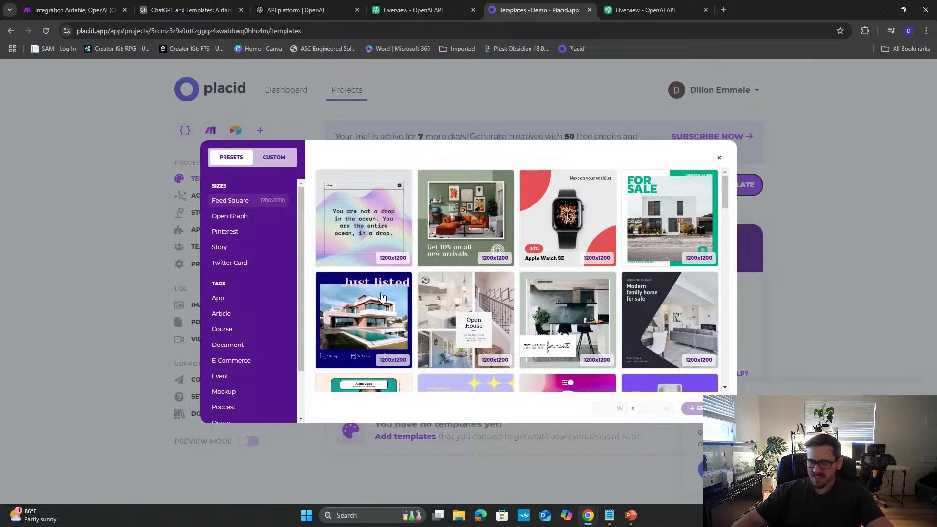
pyautogui.scroll(-4, 677, 311)
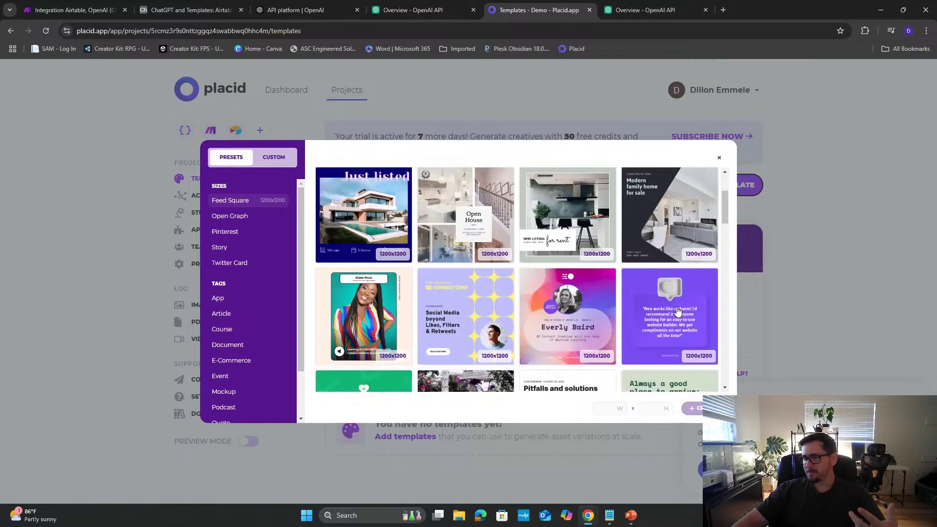
pyautogui.scroll(-3, 678, 311)
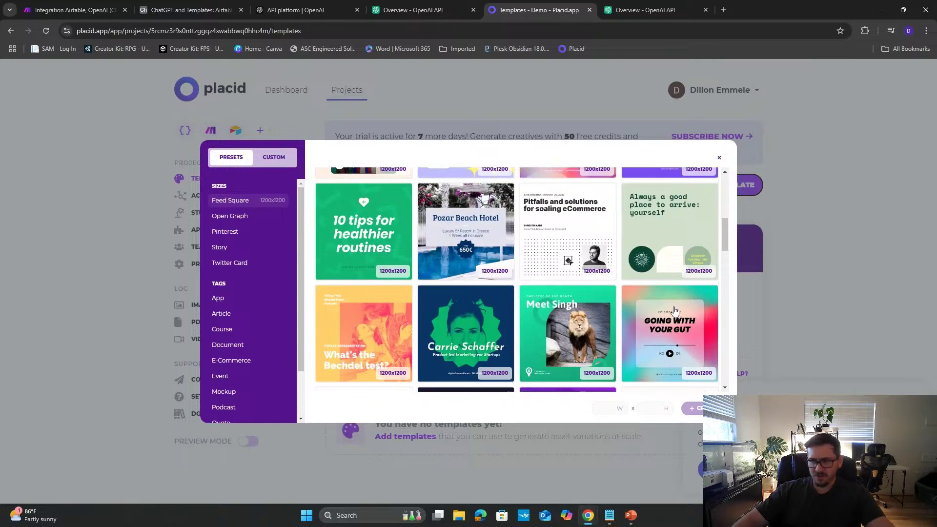
pyautogui.scroll(-1, 674, 310)
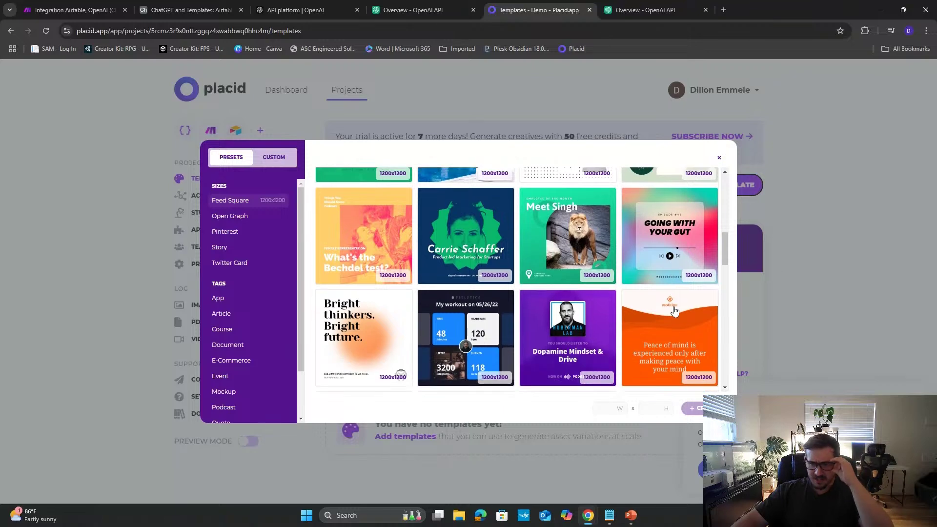
pyautogui.scroll(-2, 626, 312)
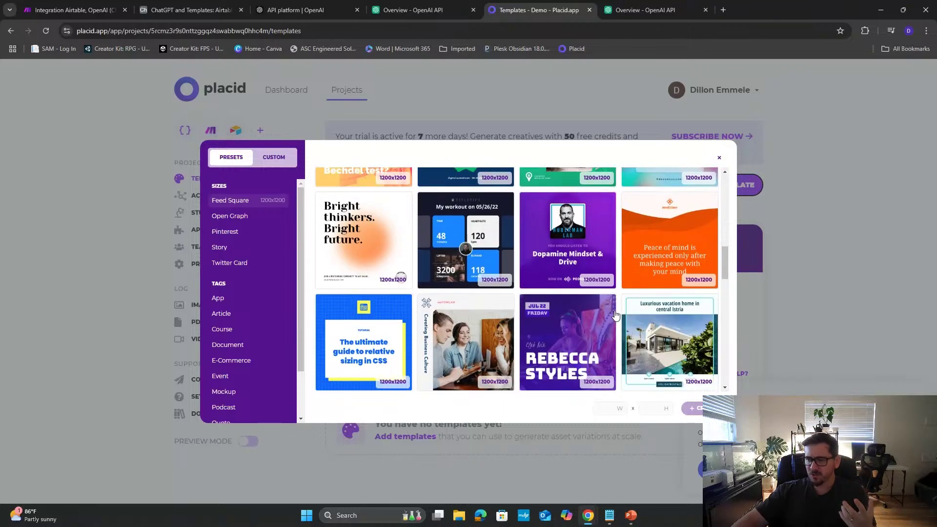
pyautogui.scroll(-5, 580, 332)
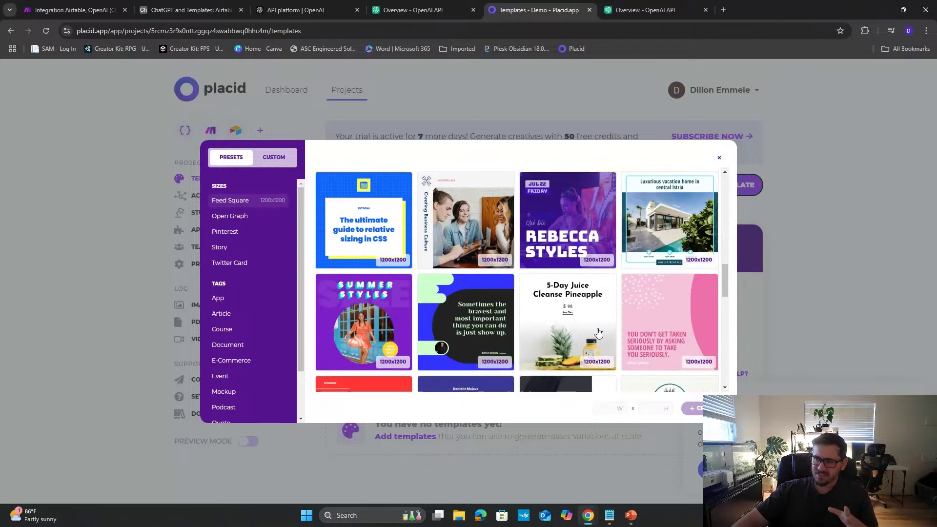
pyautogui.scroll(-2, 599, 332)
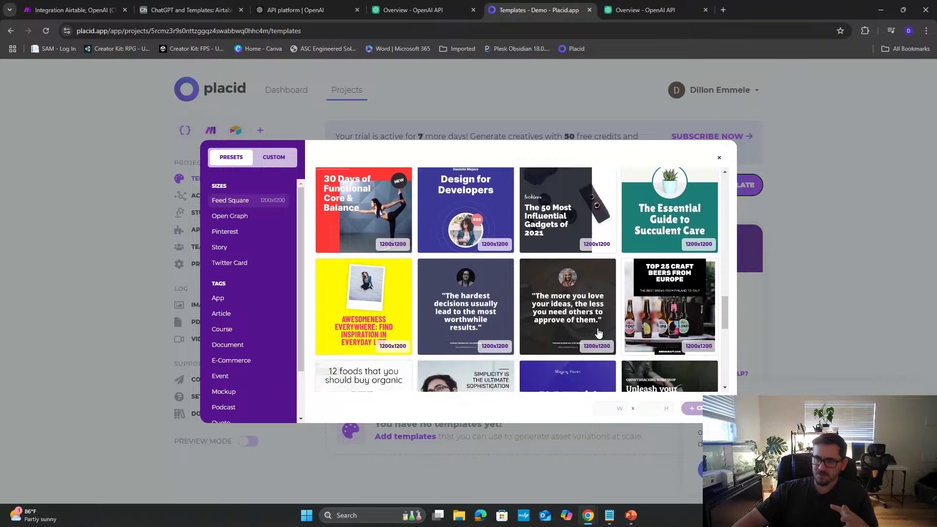
pyautogui.scroll(-2, 599, 333)
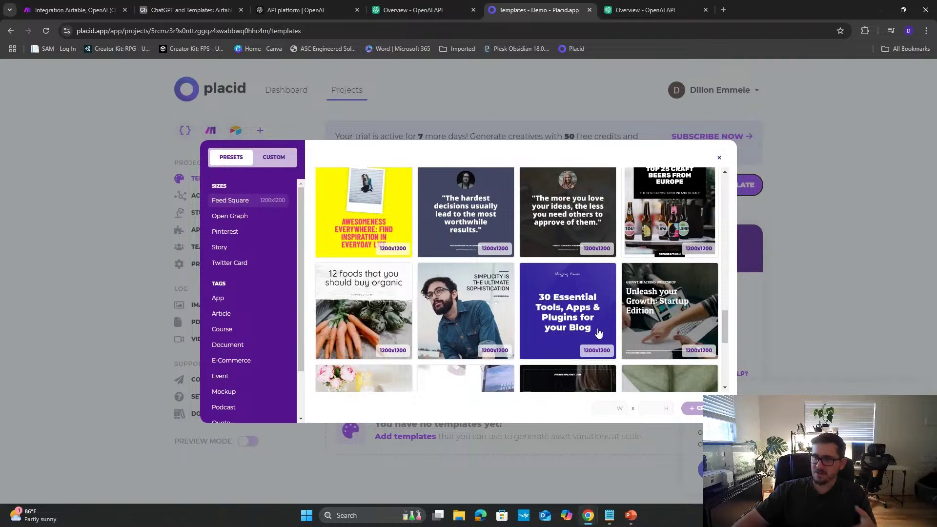
pyautogui.click(347, 315)
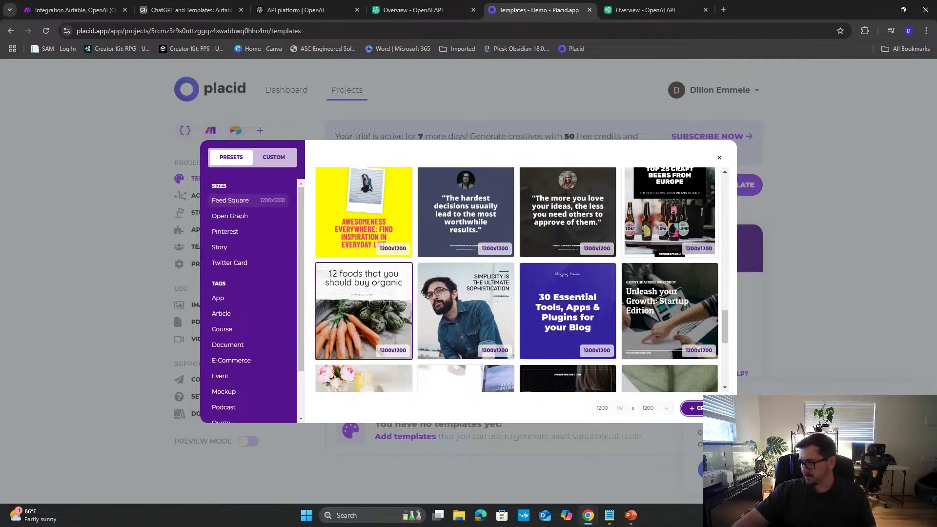
pyautogui.click(693, 408)
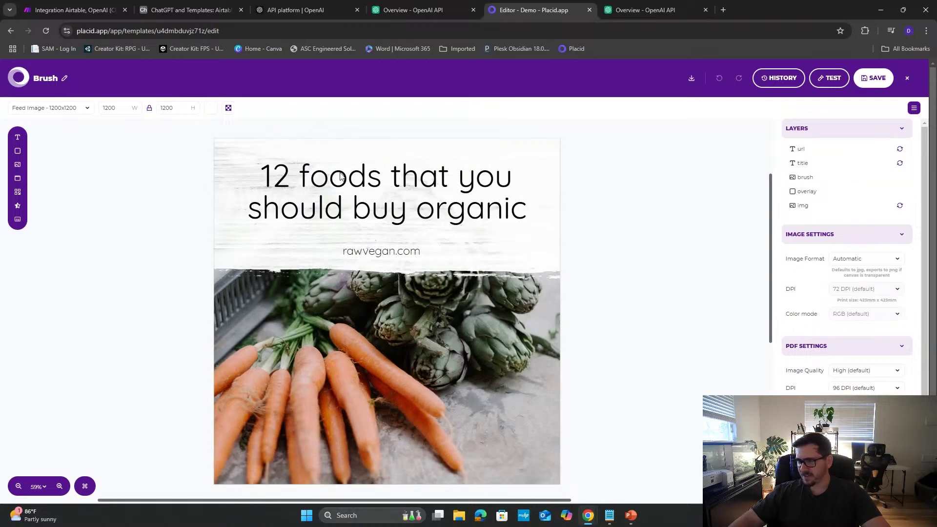
pyautogui.click(304, 184)
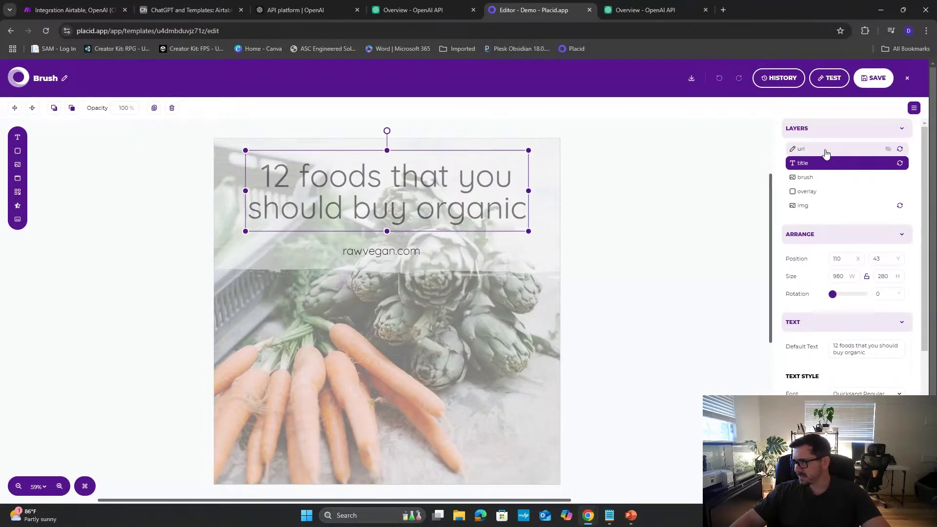
pyautogui.click(825, 149)
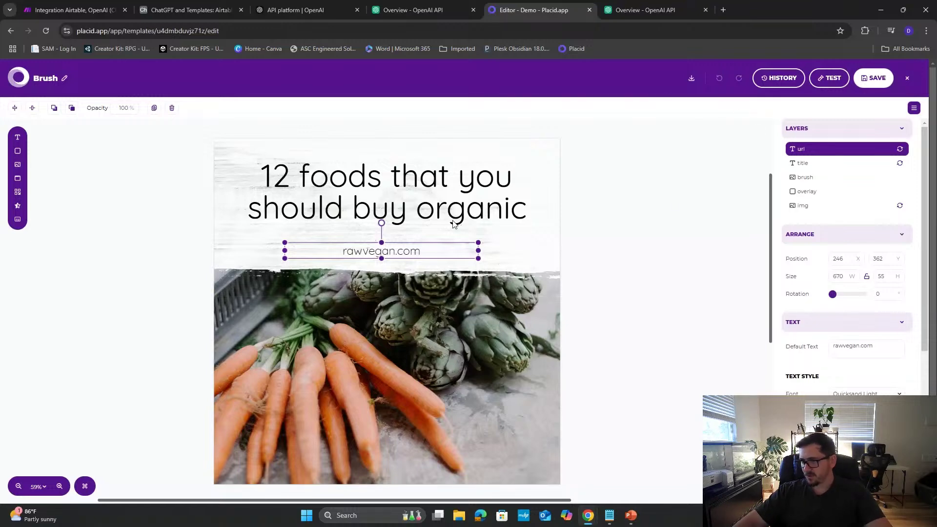
pyautogui.rightClick(415, 254)
pyautogui.click(814, 149)
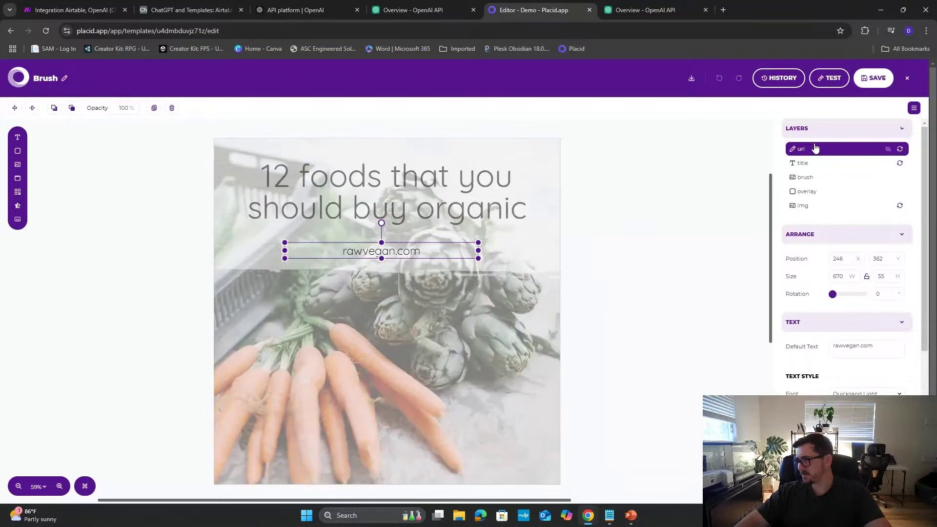
pyautogui.click(887, 346)
pyautogui.doubleClick(887, 346)
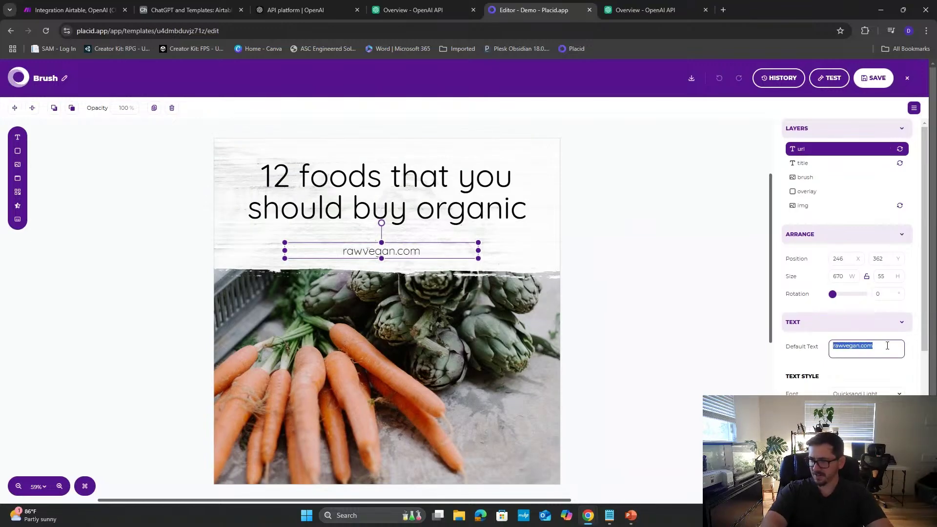
pyautogui.press('BackSpace')
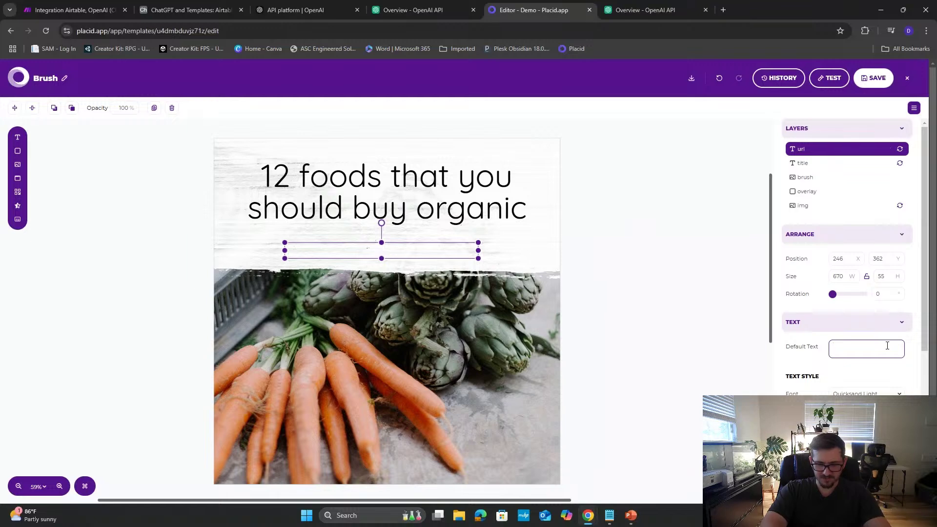
pyautogui.write('Https:')
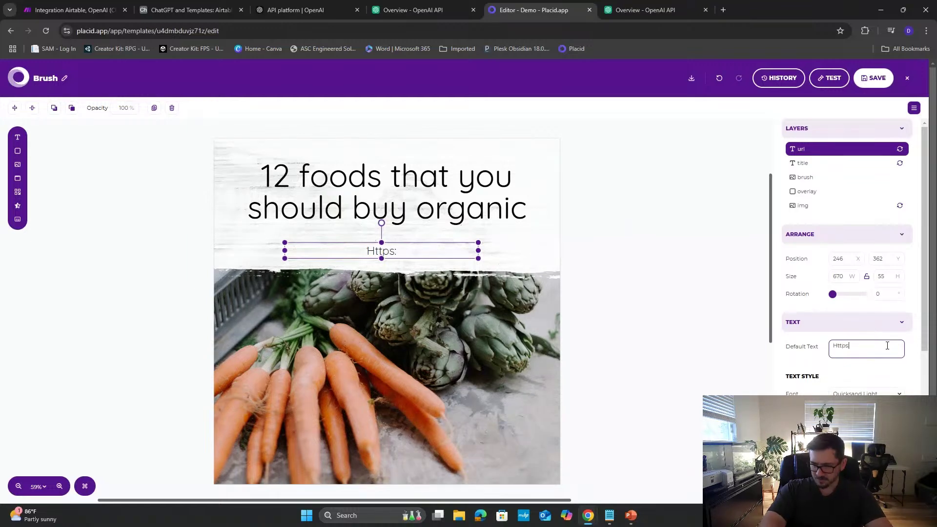
pyautogui.write('//mlesol.com')
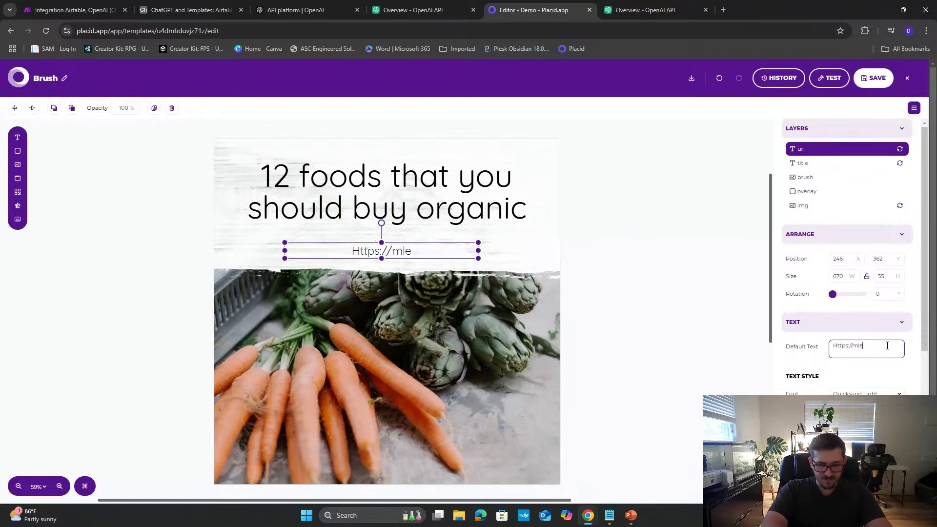
pyautogui.click(490, 269)
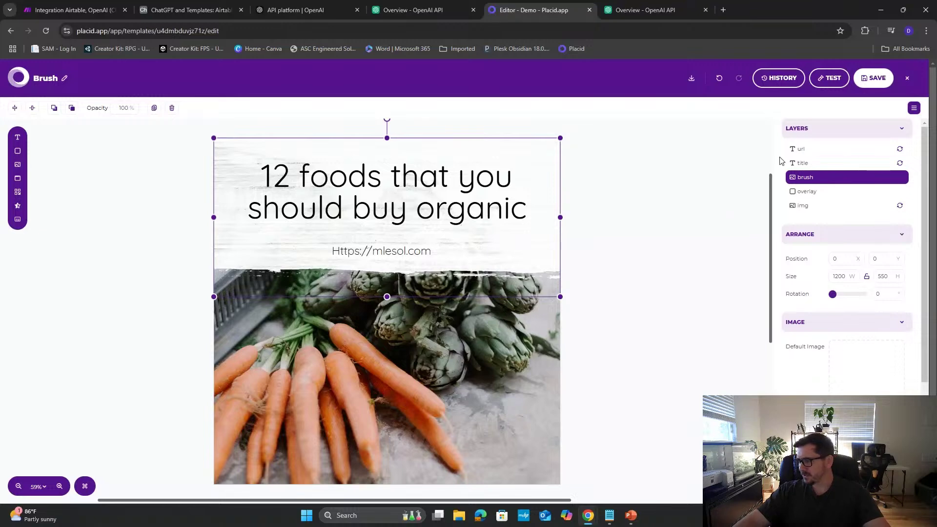
# - Examine the template's title, brush, overlay, img and url layers one by one to see what each controls
pyautogui.click(807, 165)
pyautogui.click(823, 184)
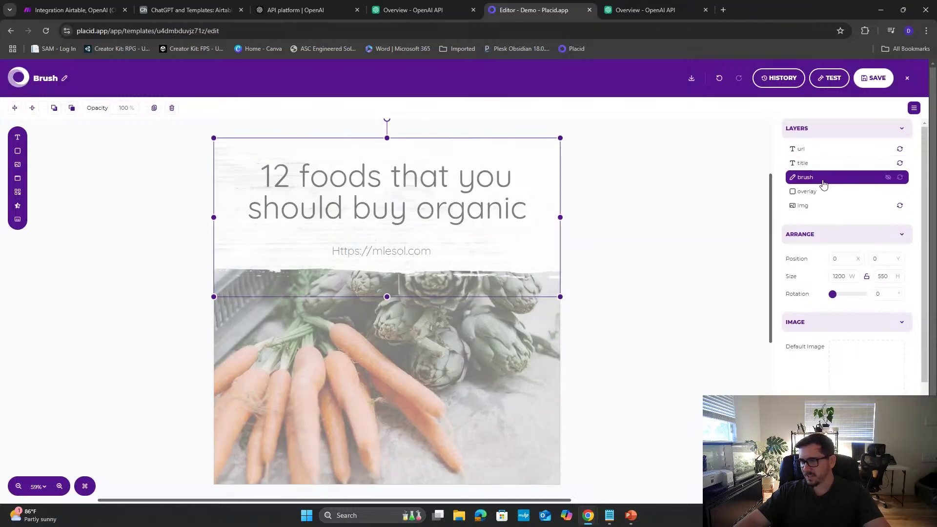
pyautogui.click(817, 193)
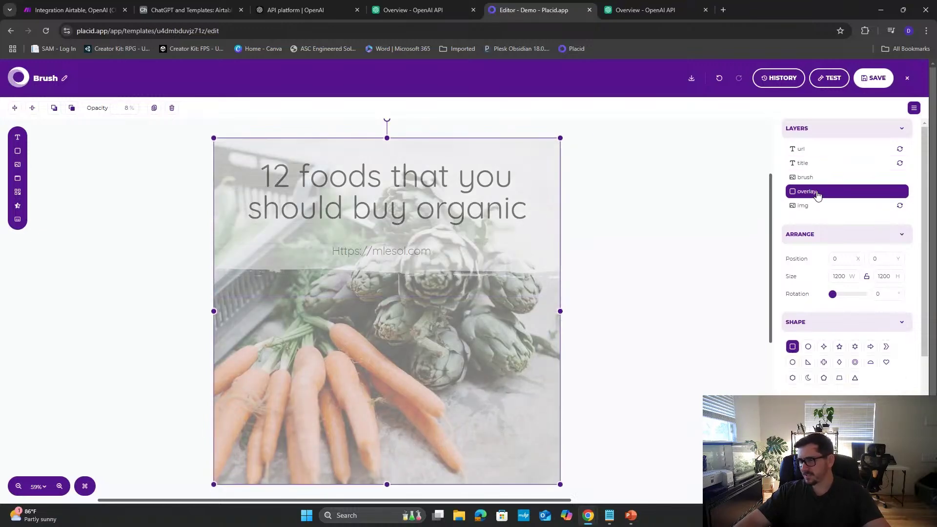
pyautogui.click(816, 207)
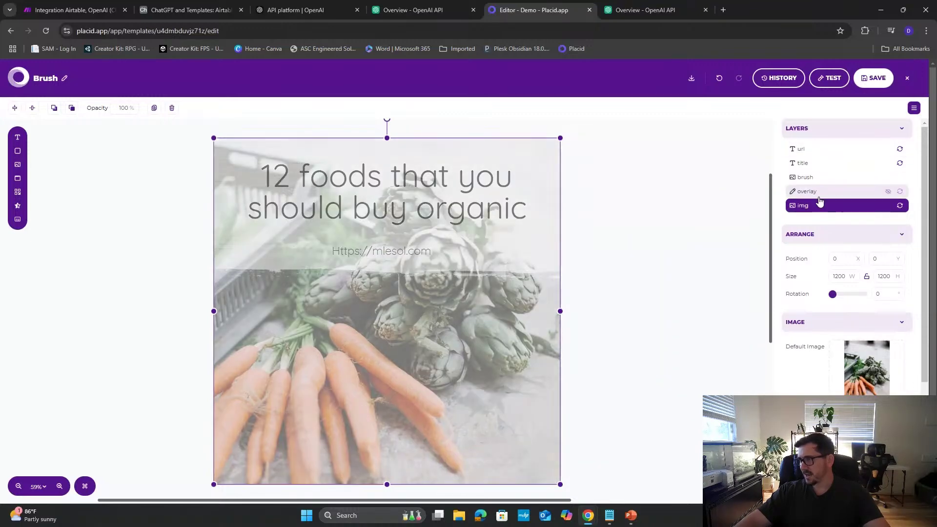
pyautogui.click(817, 192)
pyautogui.click(815, 177)
pyautogui.click(815, 149)
pyautogui.click(805, 205)
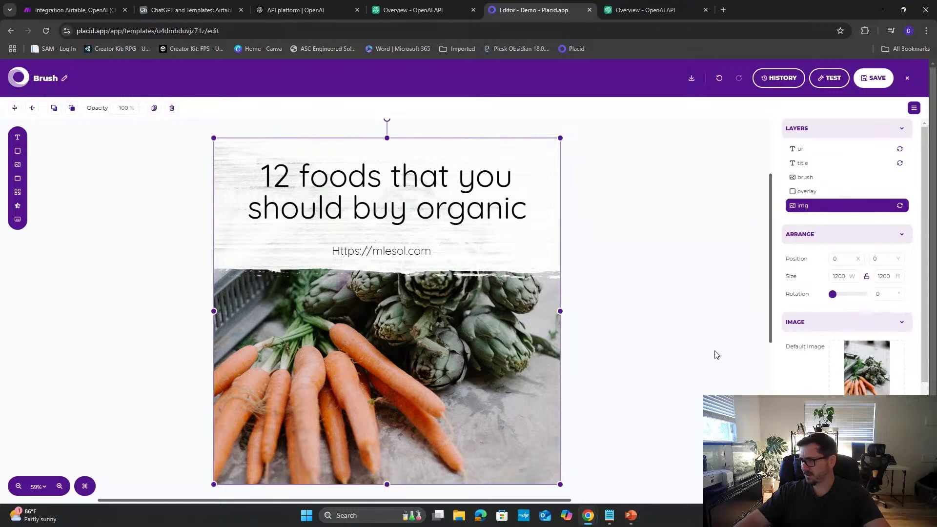
pyautogui.click(662, 368)
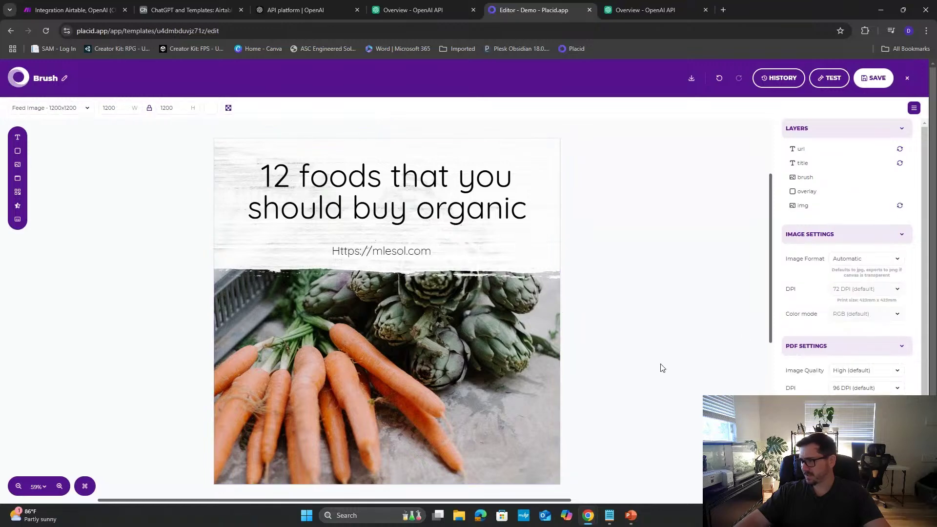
# - Save the Brush template and close the template editor
pyautogui.click(869, 79)
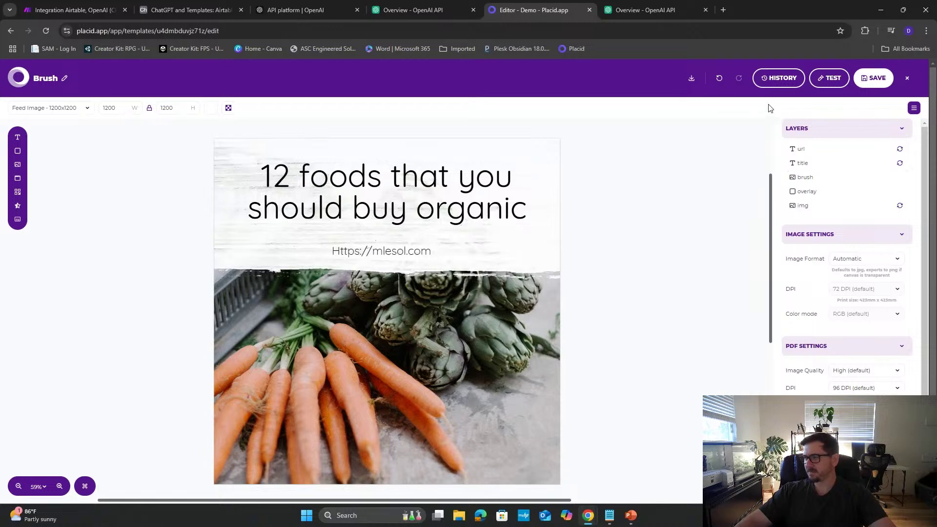
pyautogui.click(872, 84)
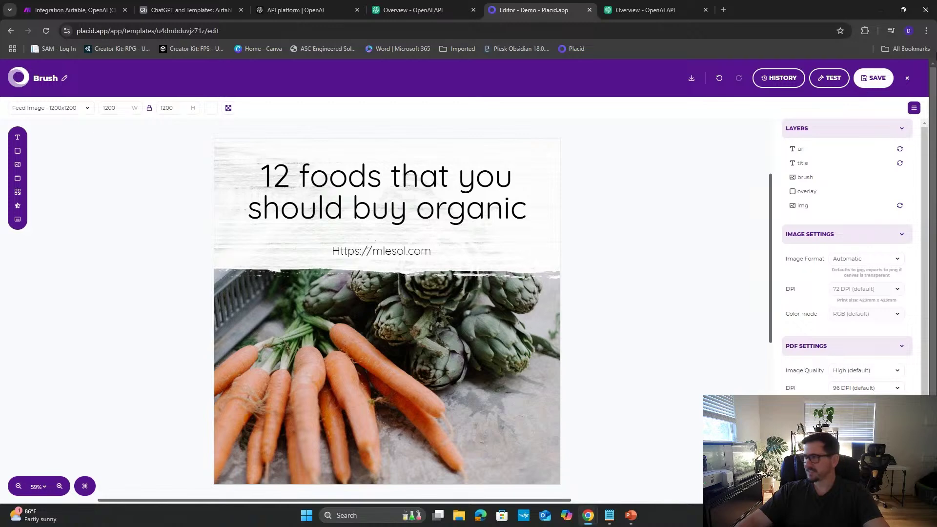
pyautogui.click(904, 82)
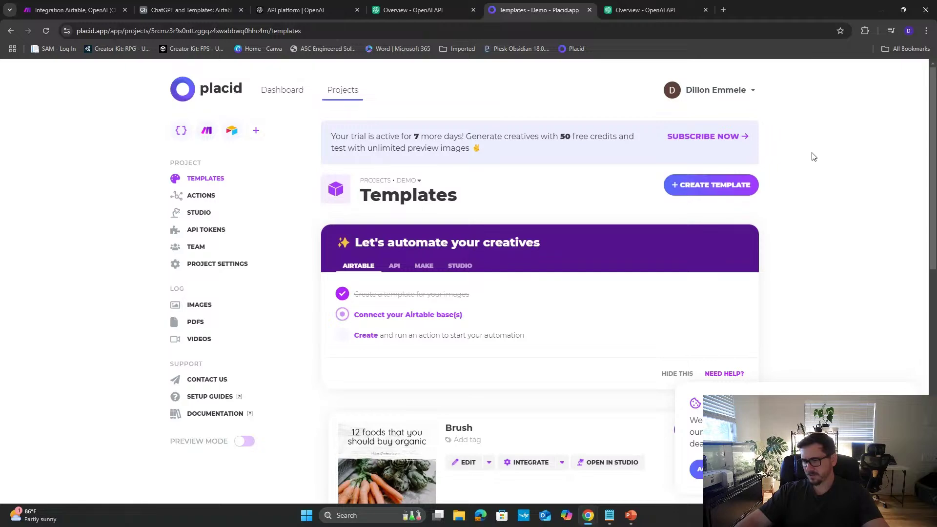
# - Open the API integration option of the Brush template
pyautogui.scroll(-3, 788, 323)
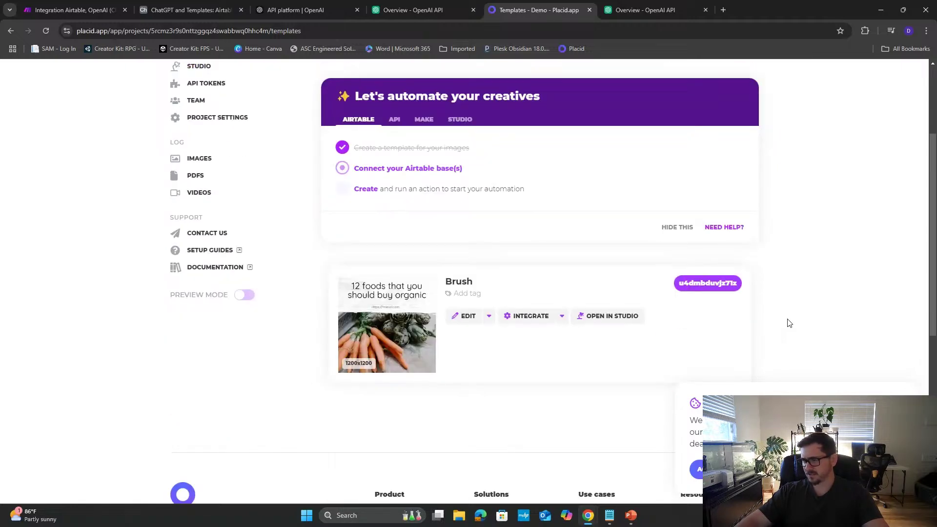
pyautogui.click(561, 316)
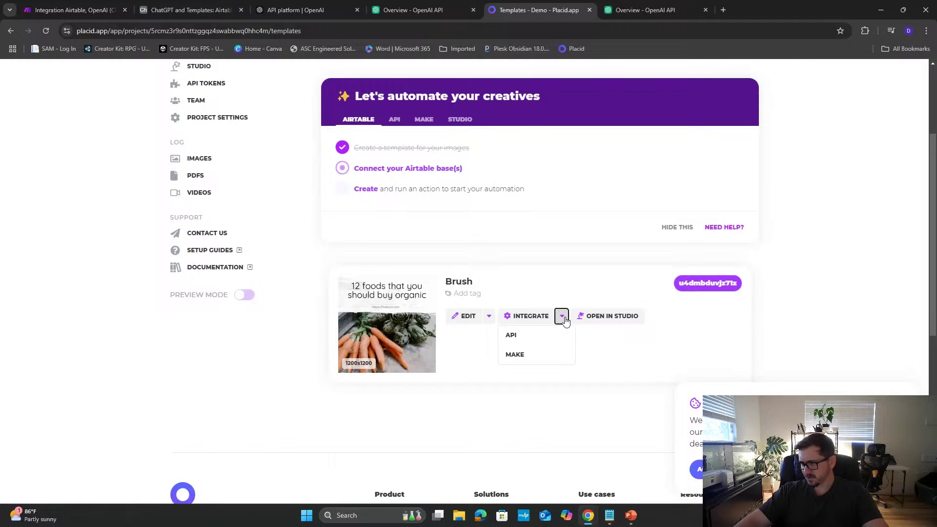
pyautogui.click(544, 338)
# - Open the Demo project's API tokens page and move the Placid tab into a separate window
pyautogui.moveTo(766, 16); pyautogui.dragTo(0, 195)
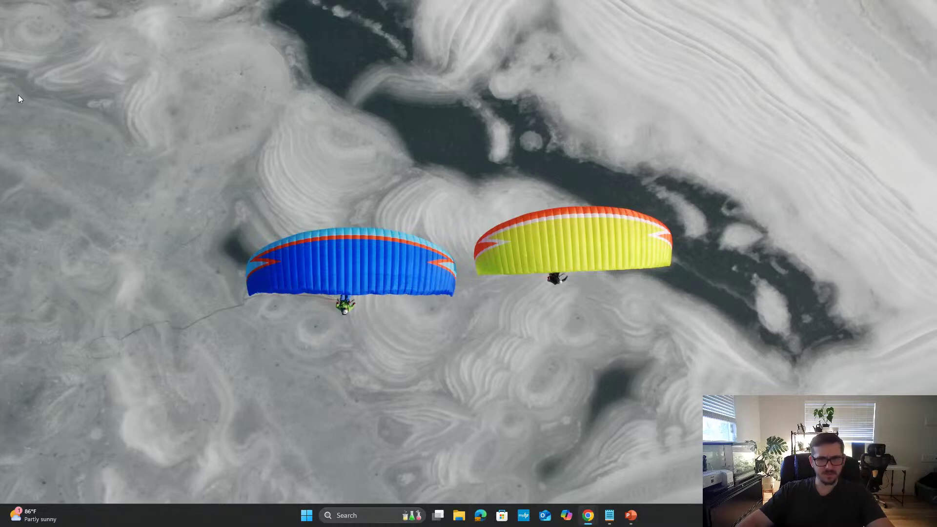
pyautogui.moveTo(607, 0); pyautogui.dragTo(607, 2)
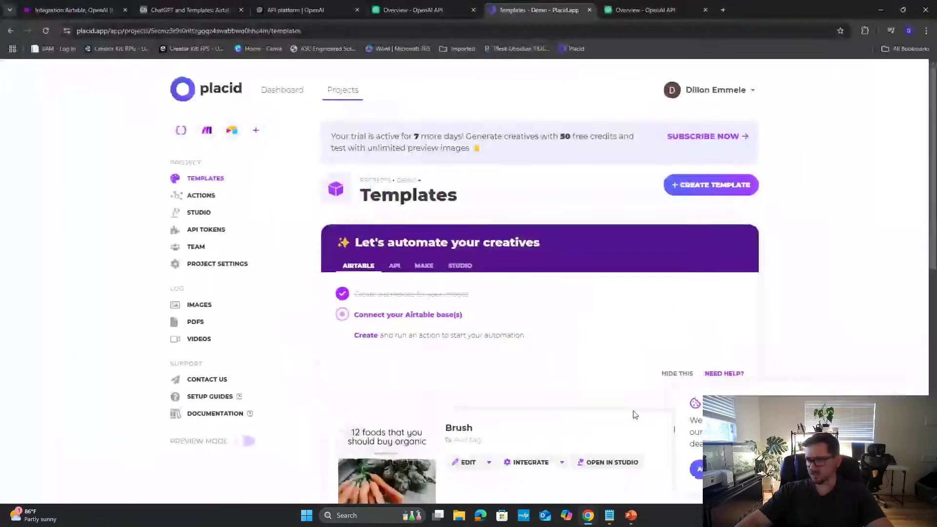
pyautogui.click(213, 235)
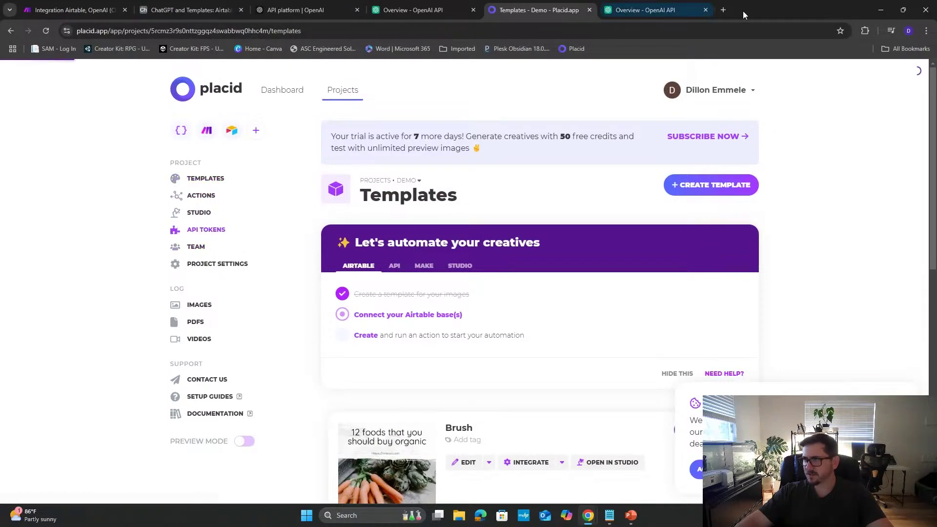
pyautogui.moveTo(539, 10); pyautogui.dragTo(0, 274)
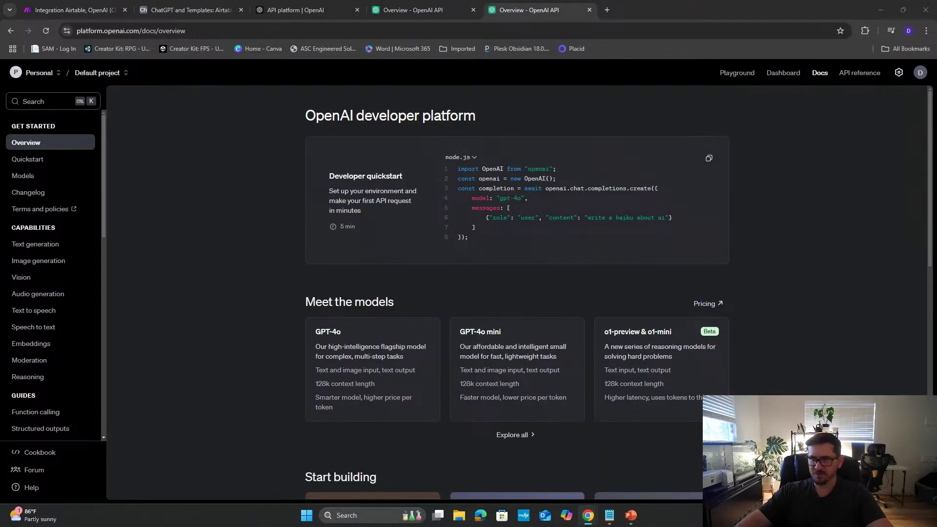
# - Switch to the Make scenario containing the Airtable, Post Content and image generation modules
pyautogui.click(190, 10)
pyautogui.click(73, 10)
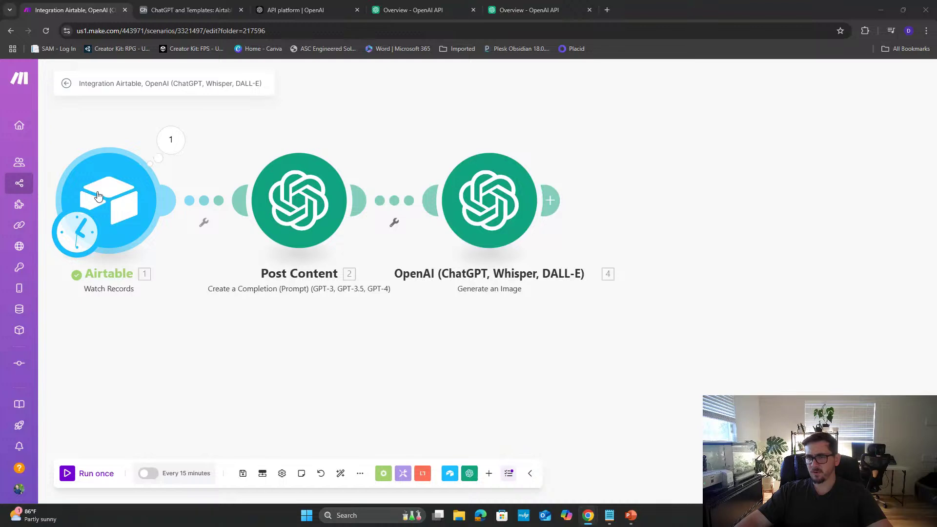
pyautogui.moveTo(376, 334); pyautogui.dragTo(441, 357)
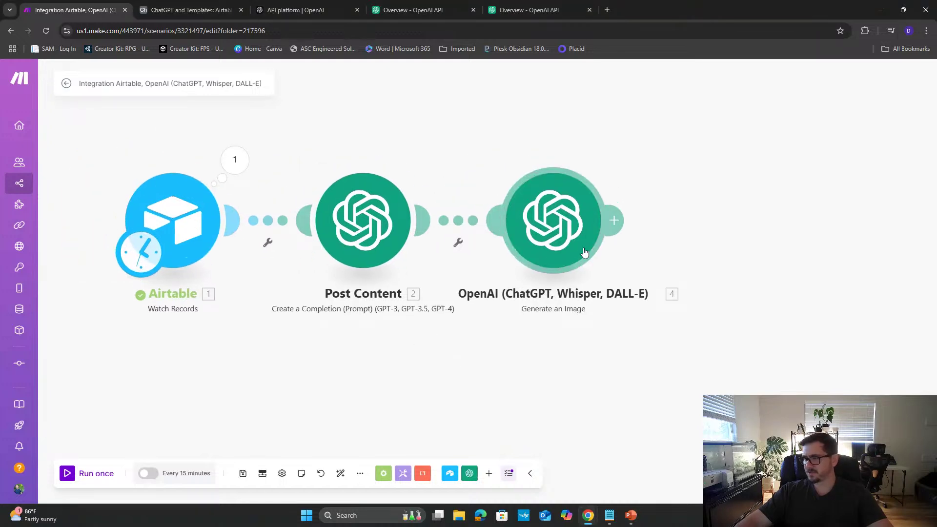
# - Add a Placid Create Image module after the image generation module and choose the Motivational template
pyautogui.click(614, 220)
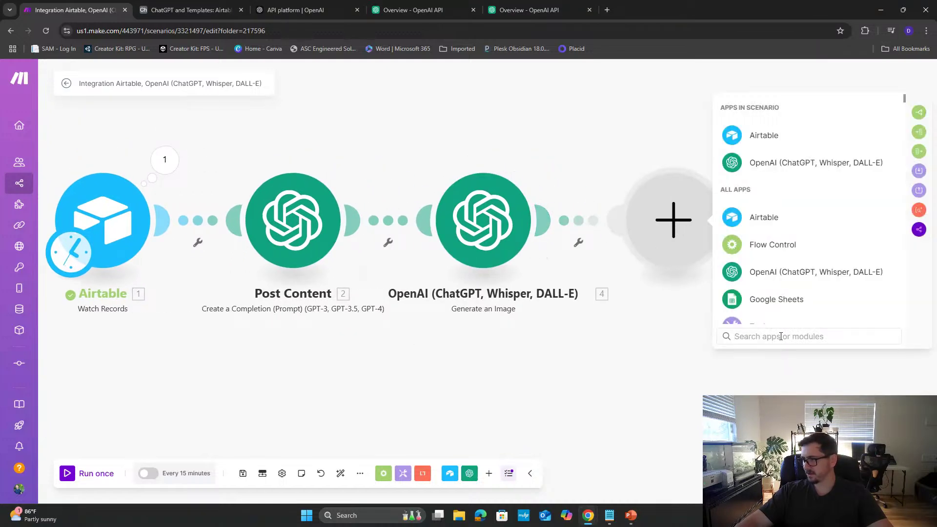
pyautogui.write('plac')
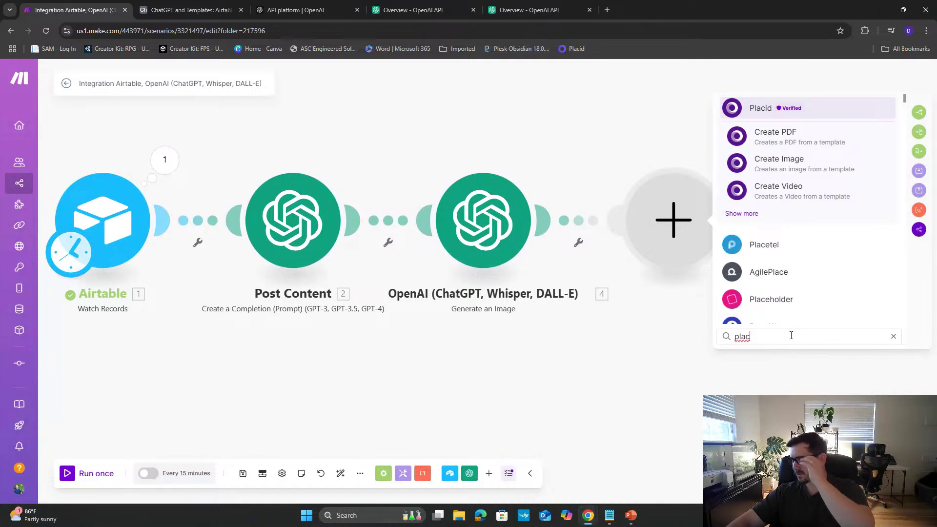
pyautogui.click(741, 213)
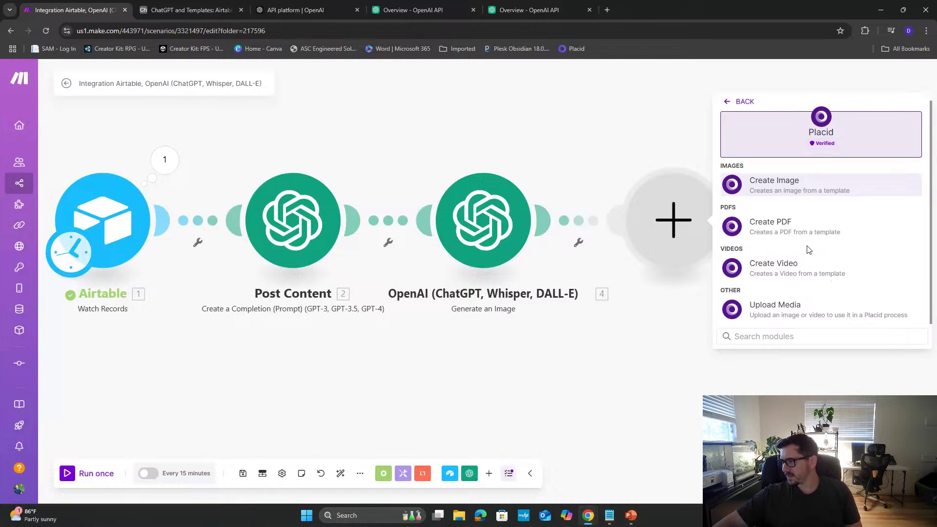
pyautogui.click(783, 185)
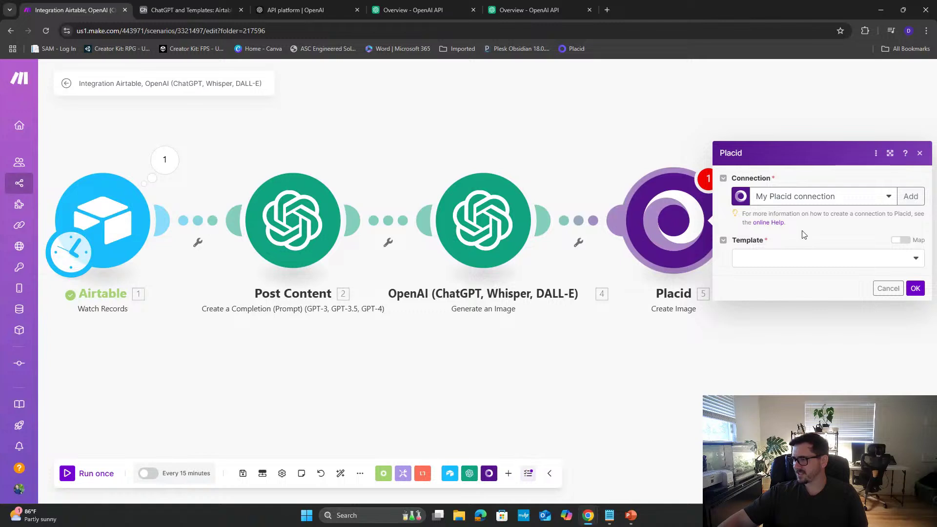
pyautogui.click(806, 265)
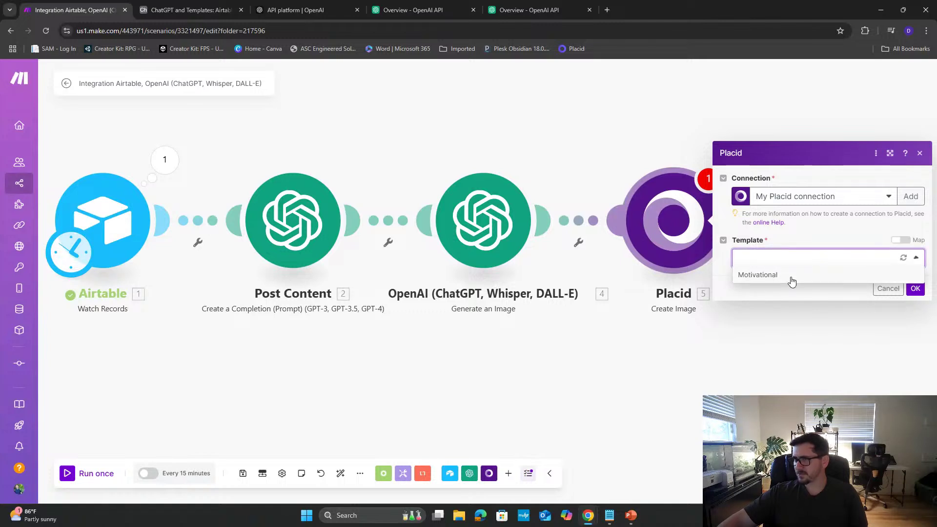
pyautogui.click(791, 281)
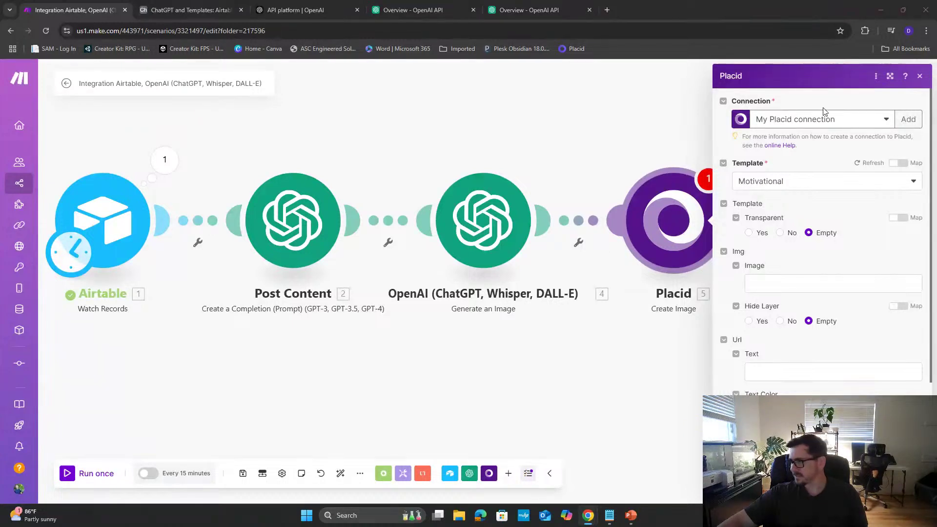
# - Add a new Placid connection named "demo connection" for the Create Image module
pyautogui.click(908, 119)
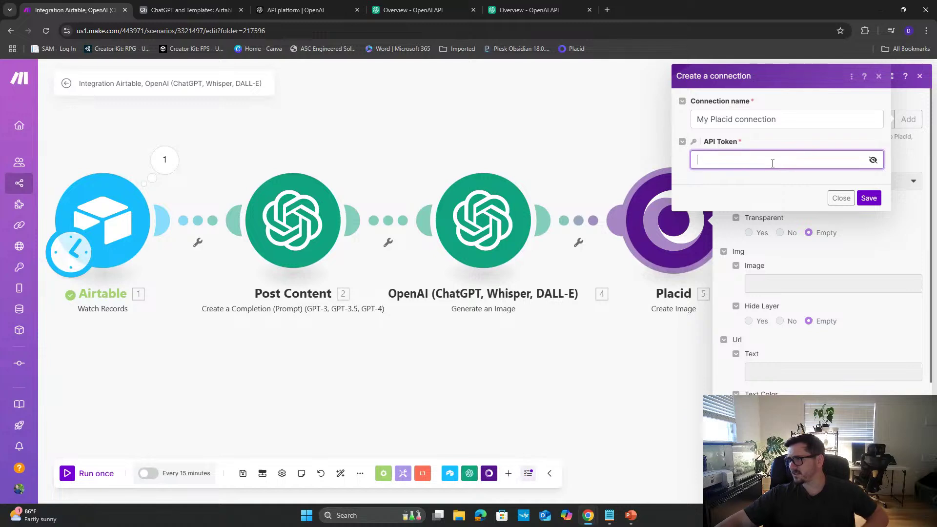
pyautogui.tripleClick(772, 121)
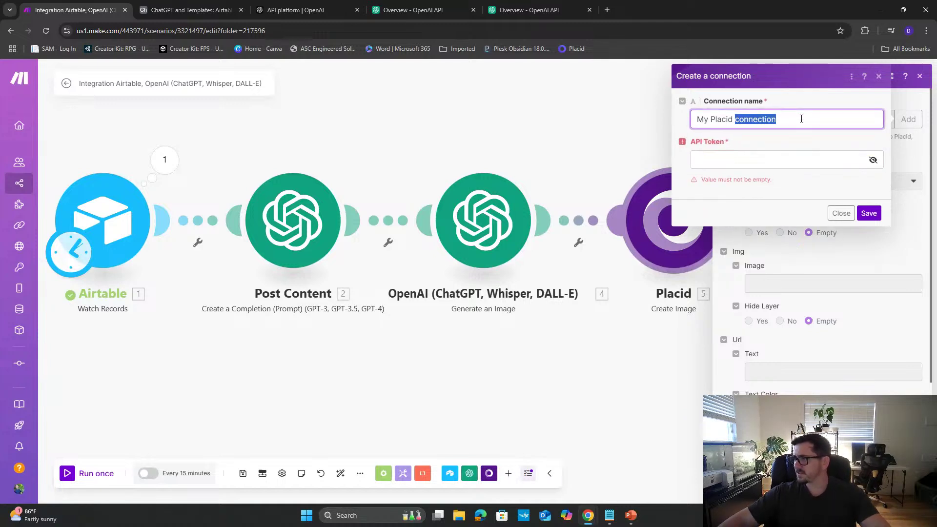
pyautogui.press('BackSpace')
pyautogui.write('demo connecti')
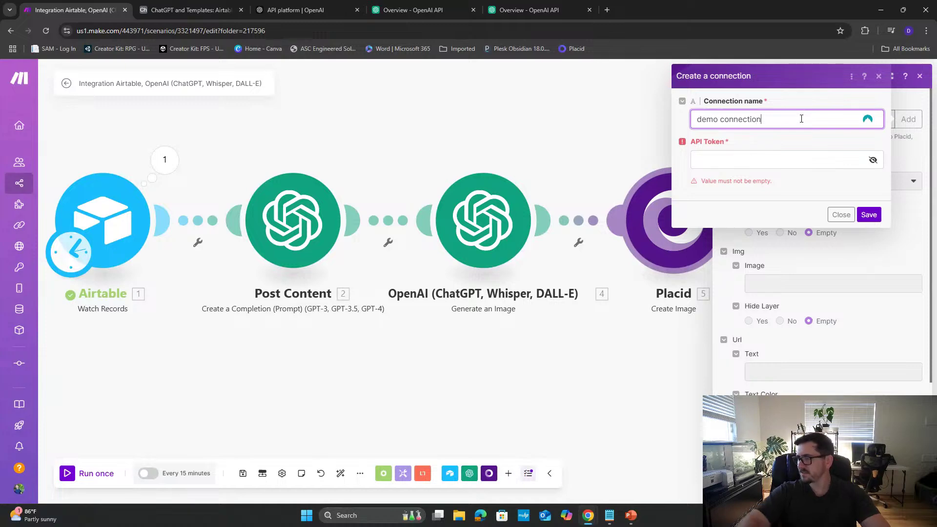
pyautogui.middleClick(49, 16)
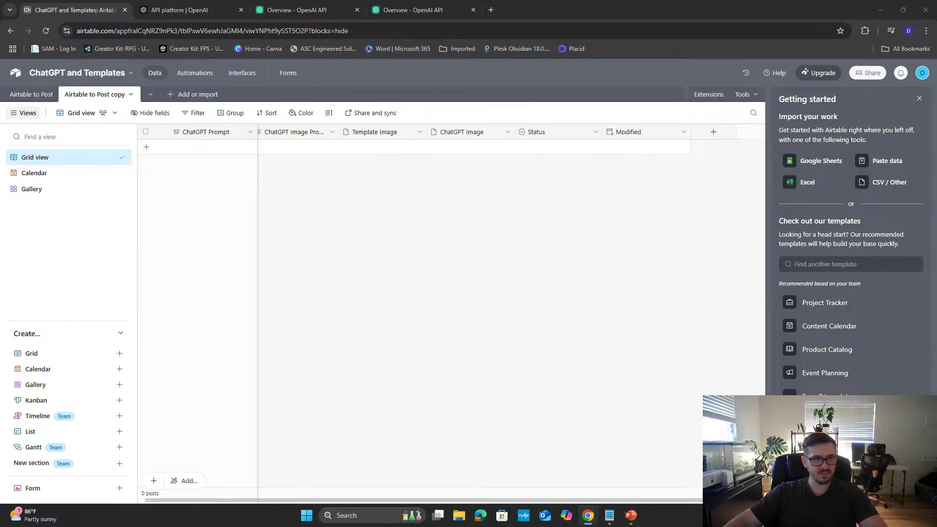
pyautogui.hotkey('ctrl', 'shift', 't')
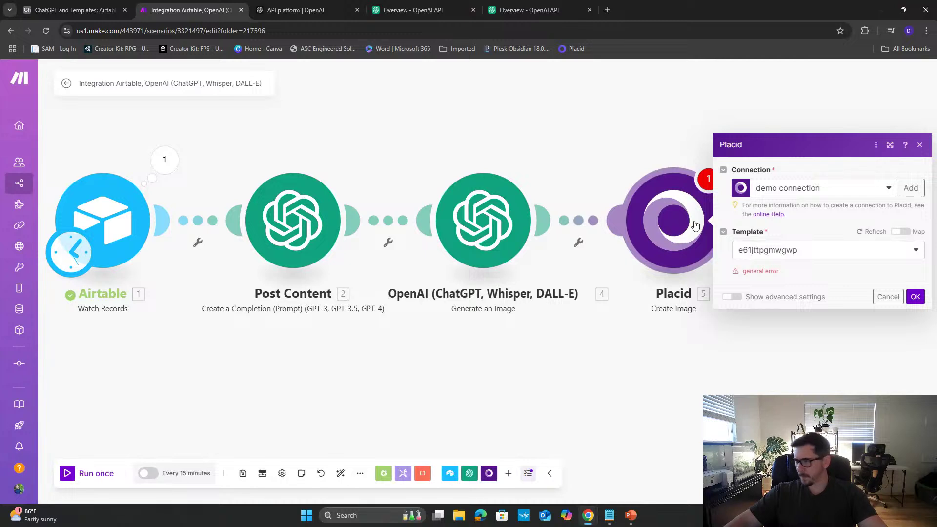
# - Try to pick a template under the demo connection, reopening the Placid module and refreshing its template list
pyautogui.click(857, 252)
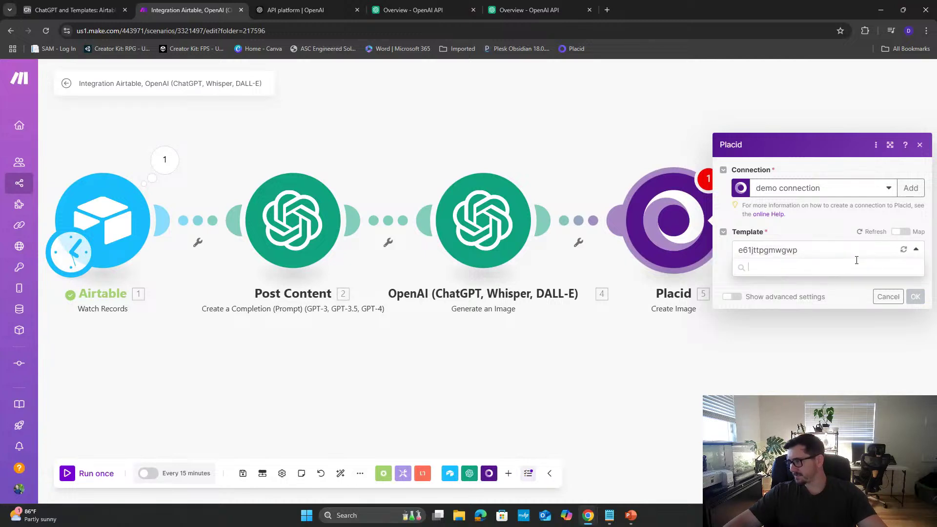
pyautogui.click(856, 294)
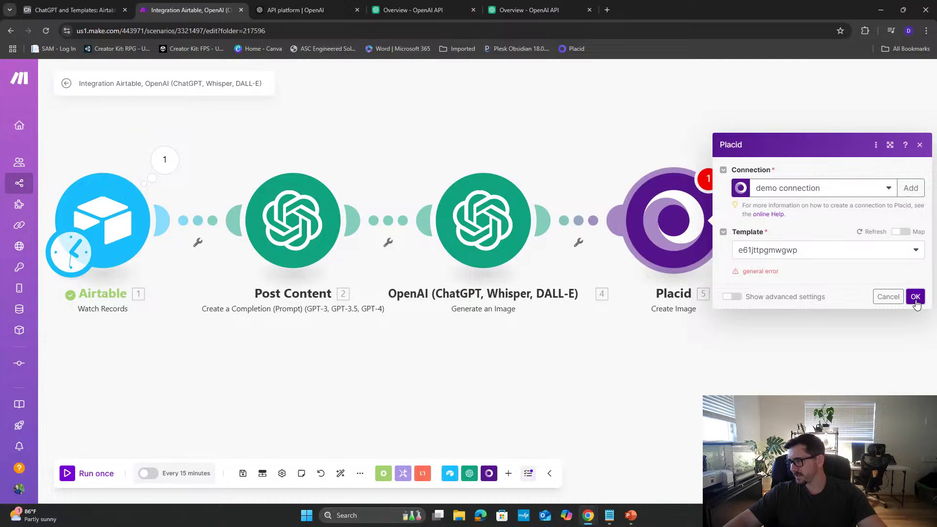
pyautogui.click(915, 297)
pyautogui.click(681, 228)
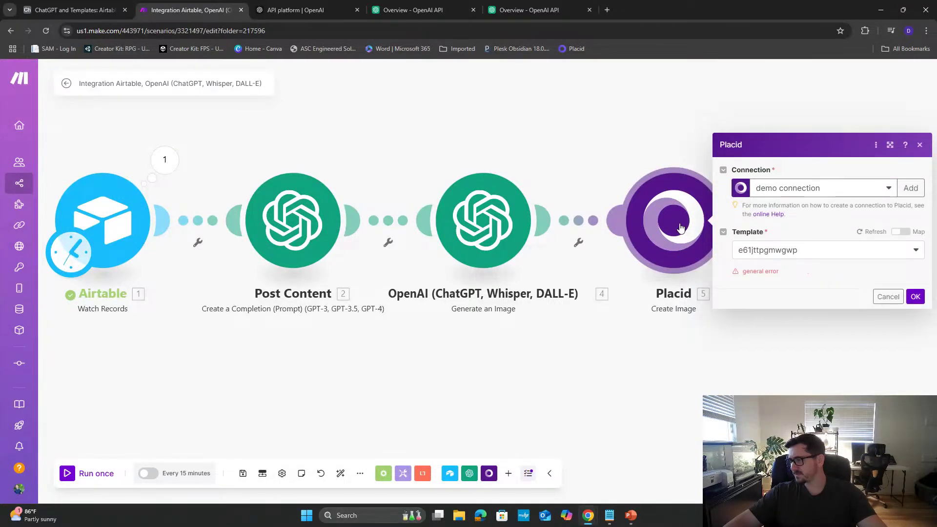
pyautogui.click(877, 233)
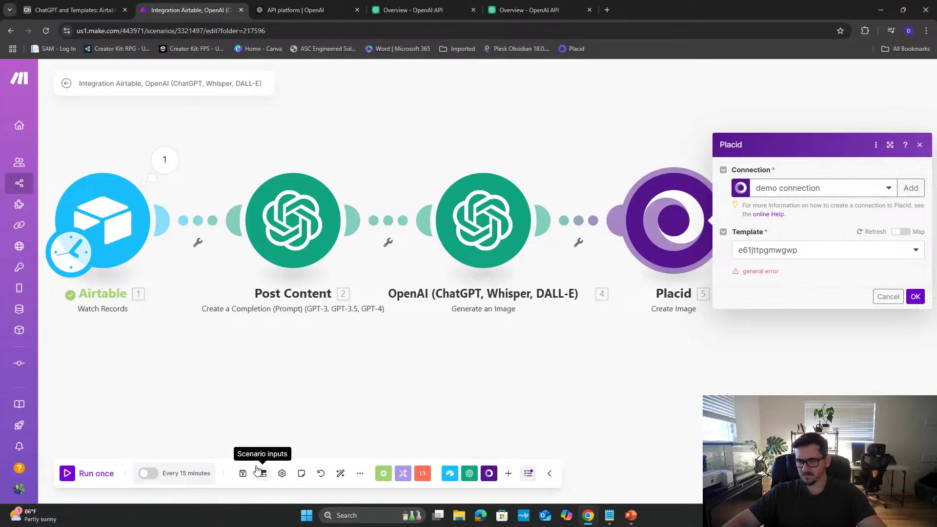
# - Save the scenario, reload the page and select the Brush template in the Placid module
pyautogui.click(244, 479)
pyautogui.click(46, 31)
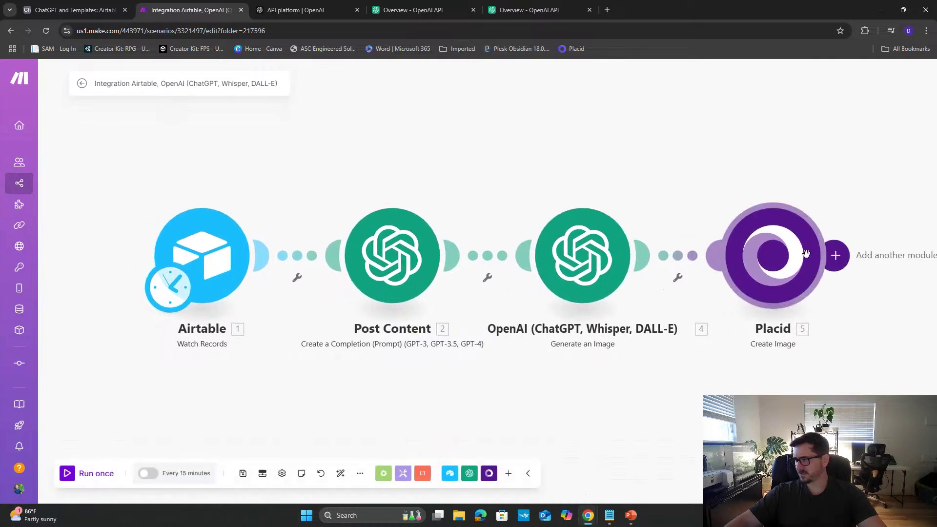
pyautogui.click(810, 254)
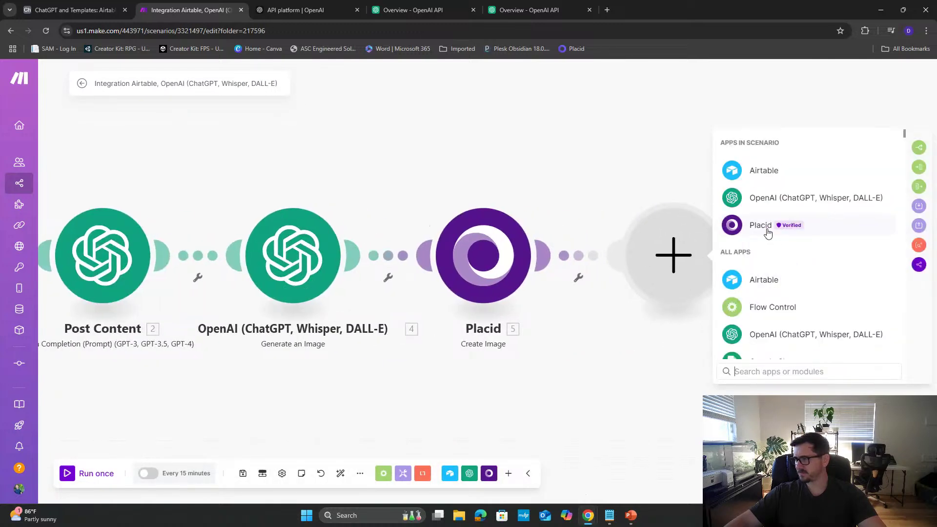
pyautogui.click(529, 267)
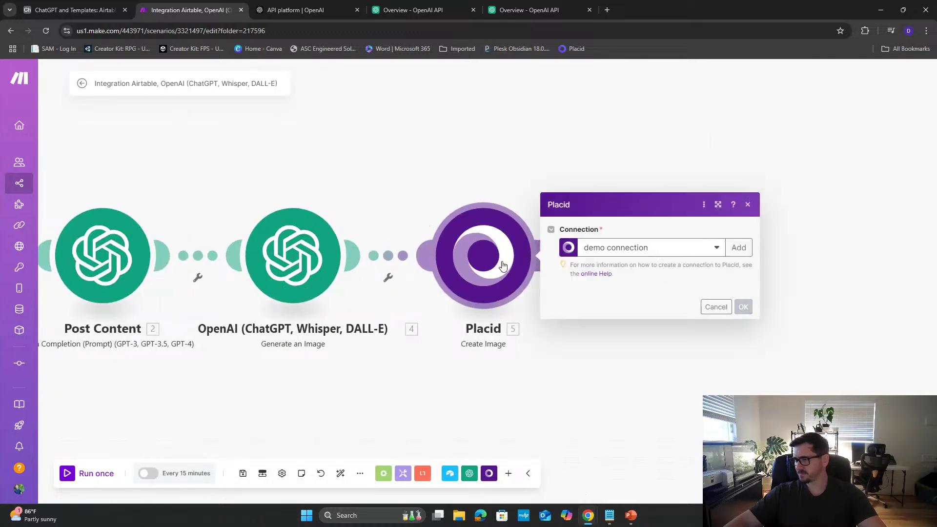
pyautogui.click(745, 285)
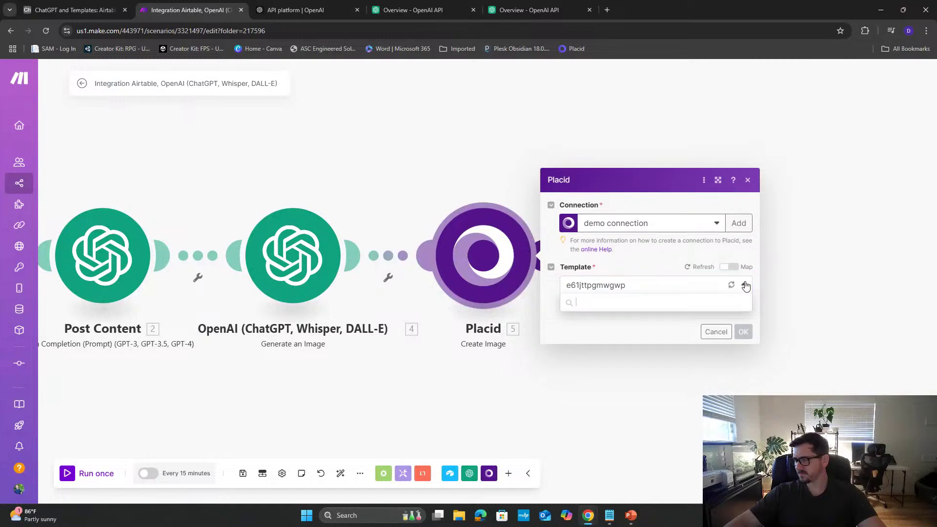
pyautogui.click(660, 327)
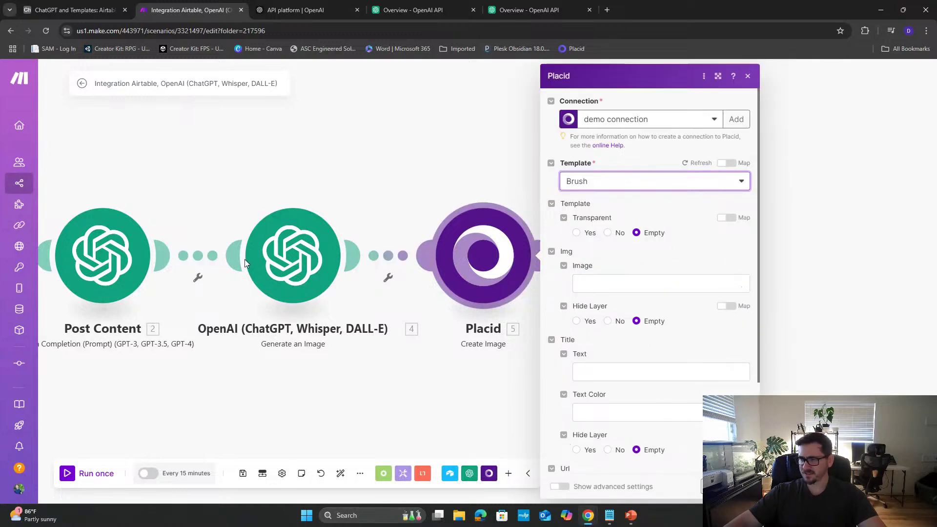
# - Rename the OpenAI Generate an Image module to "Create image for template"
pyautogui.moveTo(428, 158); pyautogui.dragTo(369, 172)
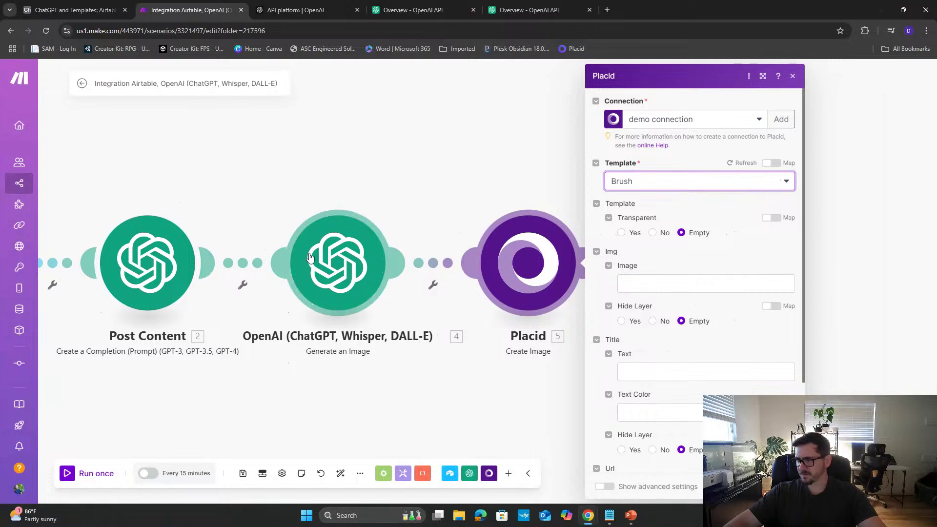
pyautogui.click(644, 283)
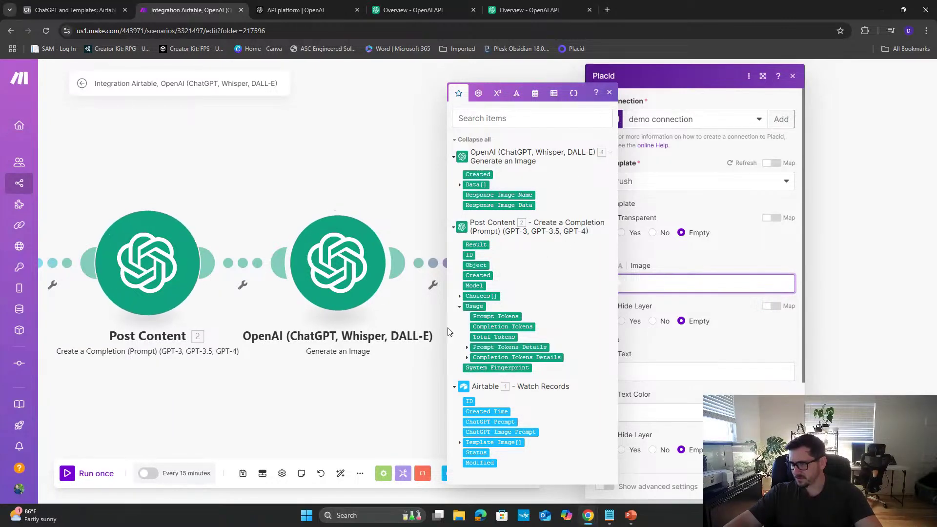
pyautogui.rightClick(342, 337)
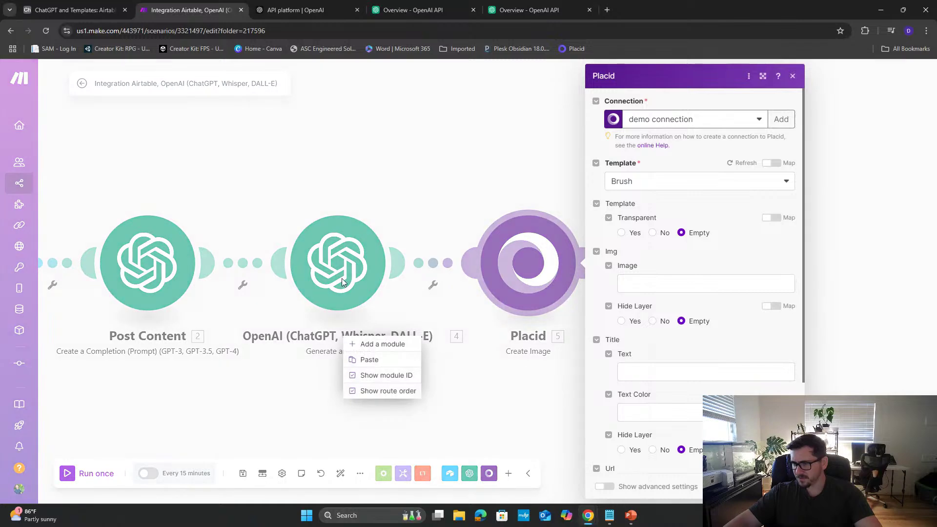
pyautogui.rightClick(343, 281)
pyautogui.click(332, 225)
pyautogui.rightClick(331, 241)
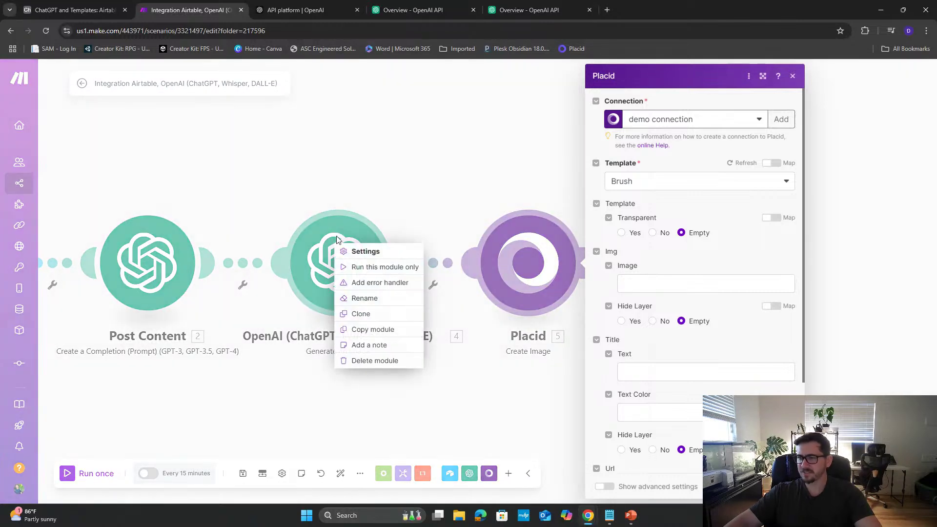
pyautogui.click(371, 305)
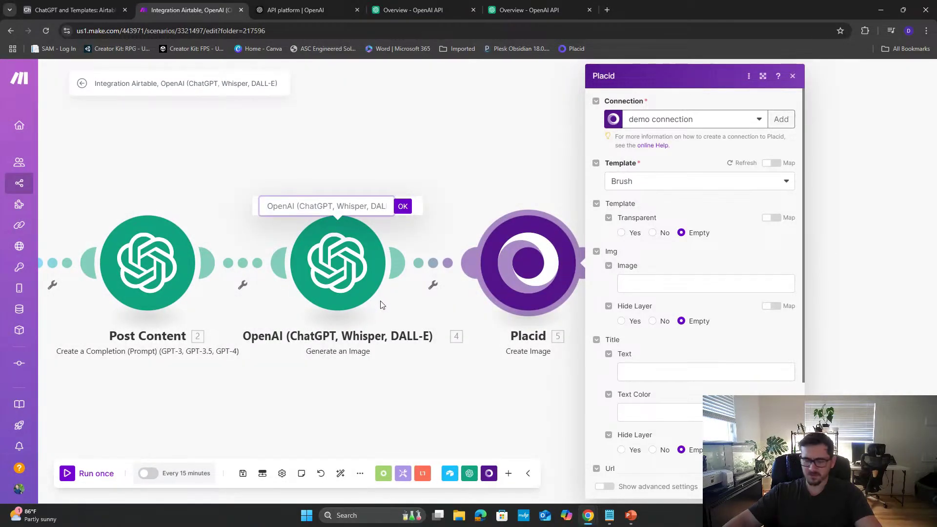
pyautogui.write('Create ')
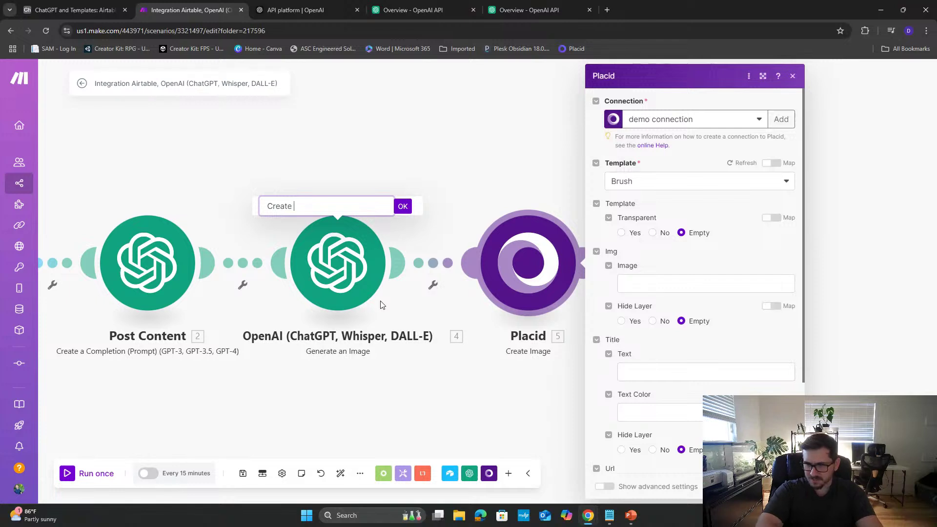
pyautogui.write('image for template')
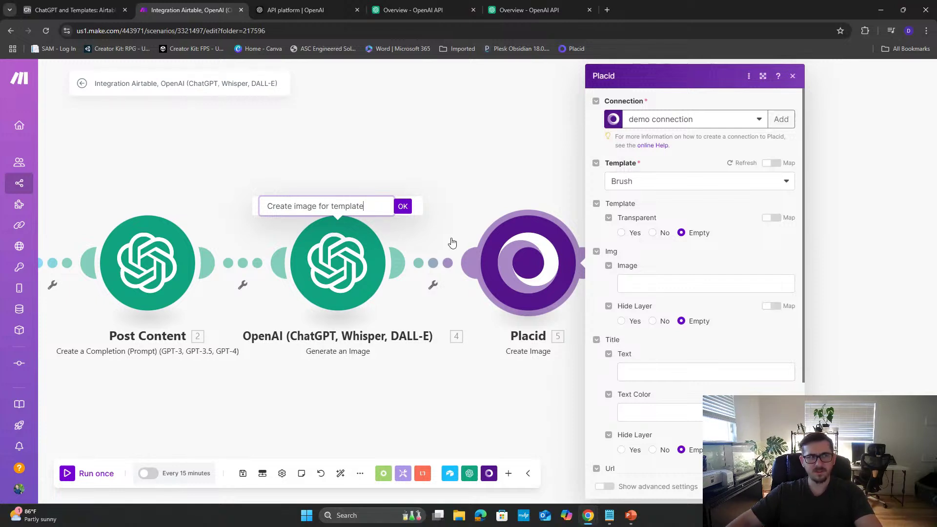
pyautogui.click(402, 206)
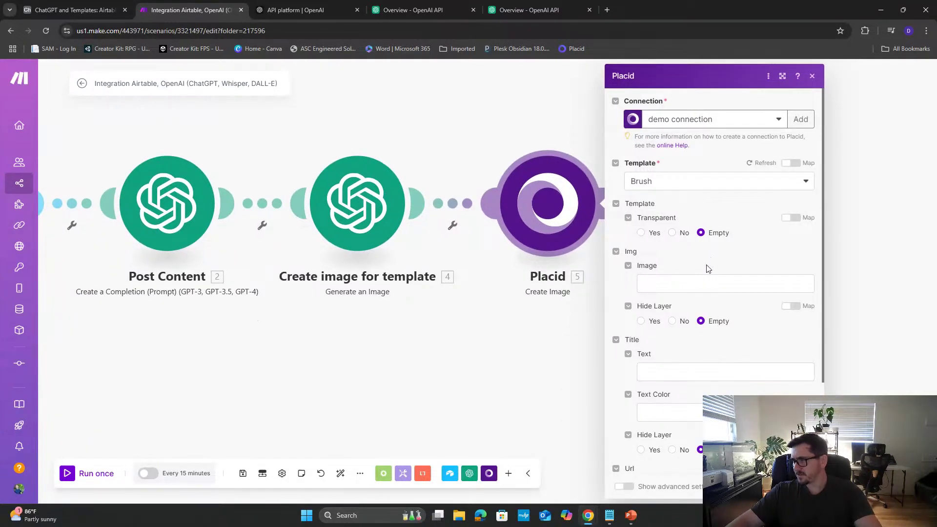
# - Map the Placid template's Img image to the Data[]: URL output of the Generate an Image module
pyautogui.click(681, 282)
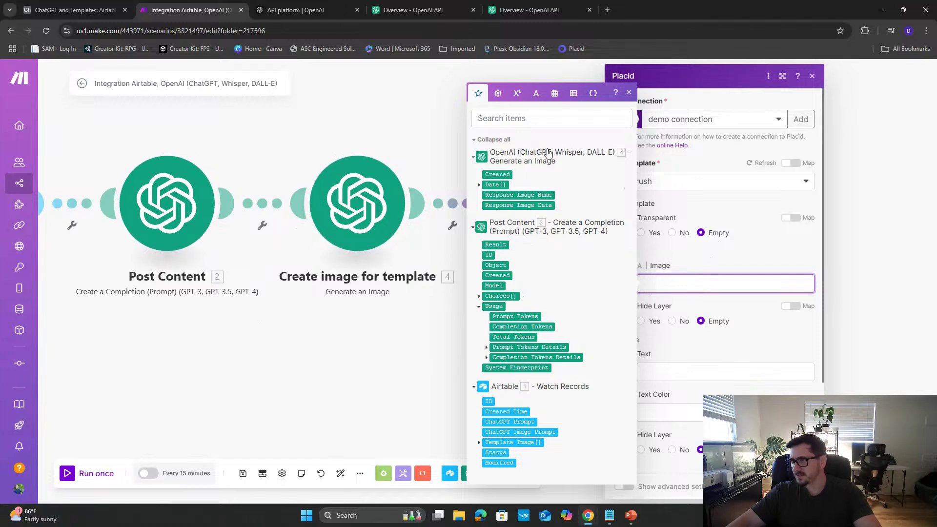
pyautogui.click(479, 185)
pyautogui.click(497, 185)
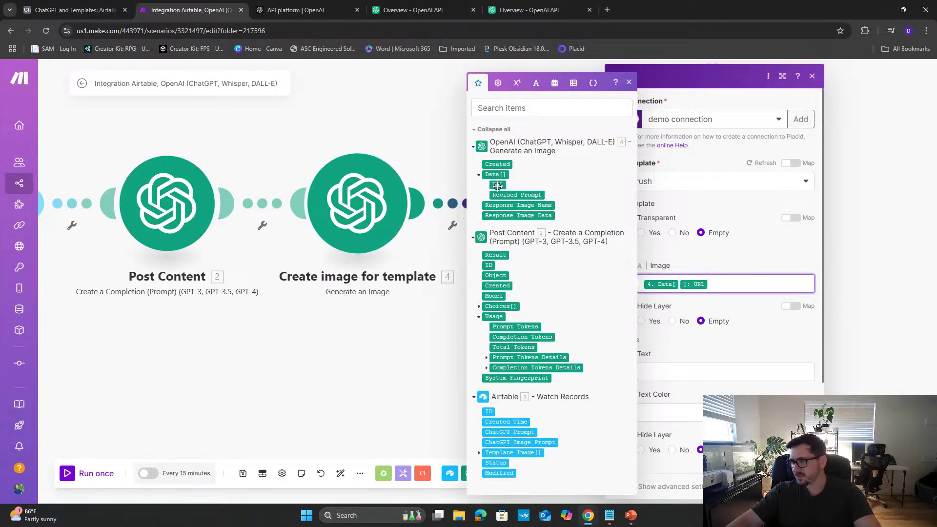
pyautogui.click(785, 335)
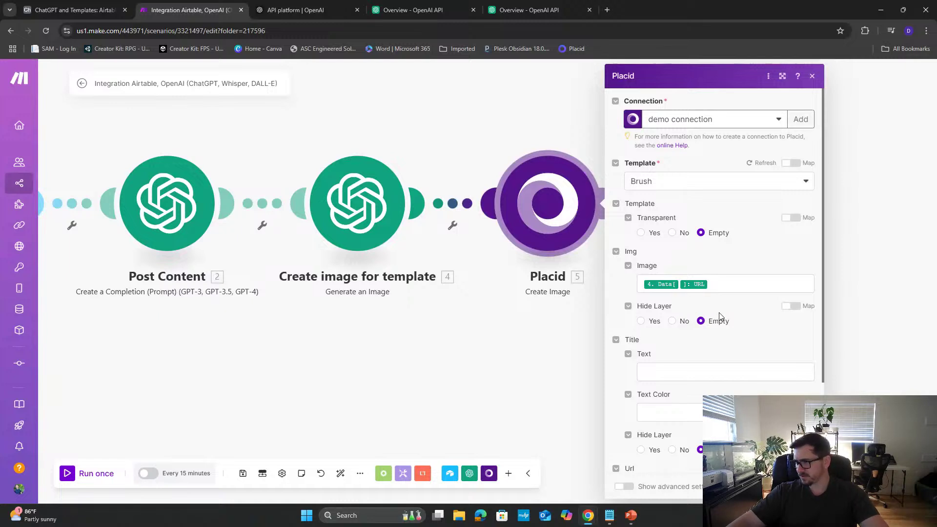
# - Map the Placid template's Title text to the Choices[]: Message.Content output of the Post Content module
pyautogui.scroll(-1, 737, 317)
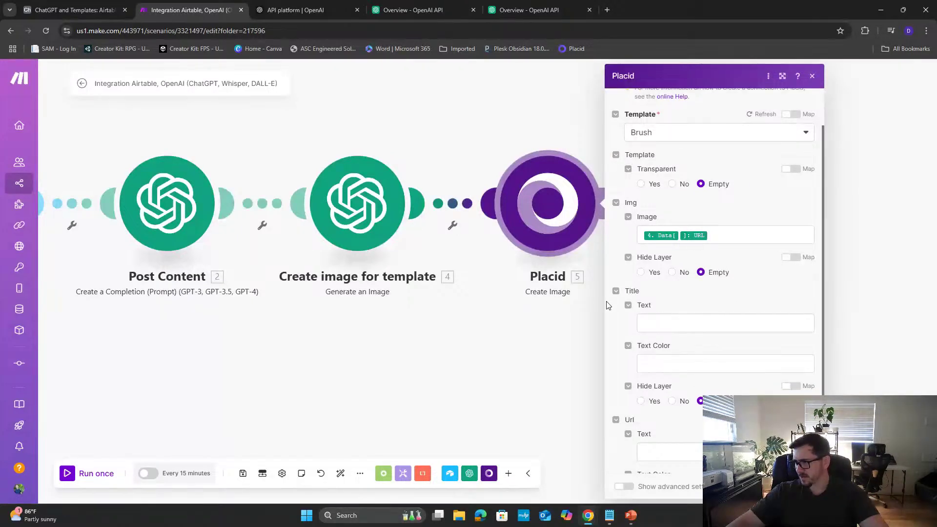
pyautogui.click(669, 324)
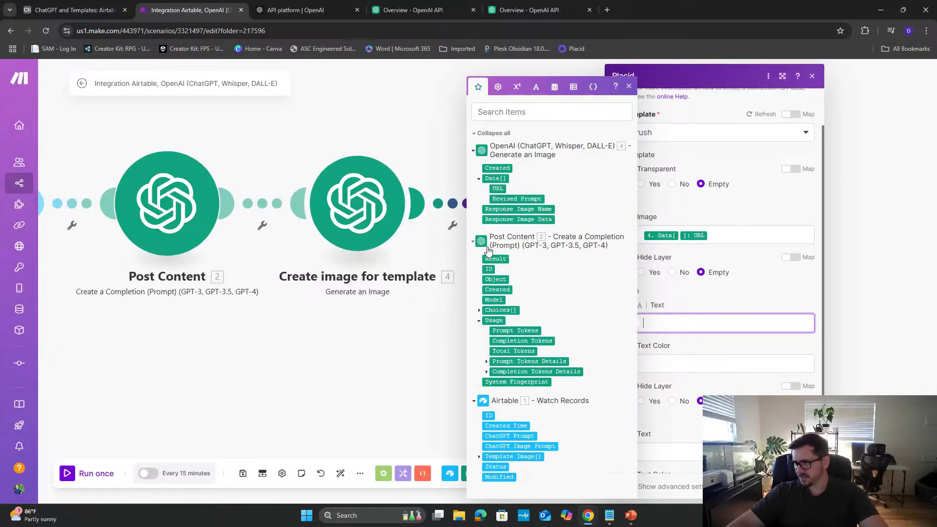
pyautogui.click(479, 311)
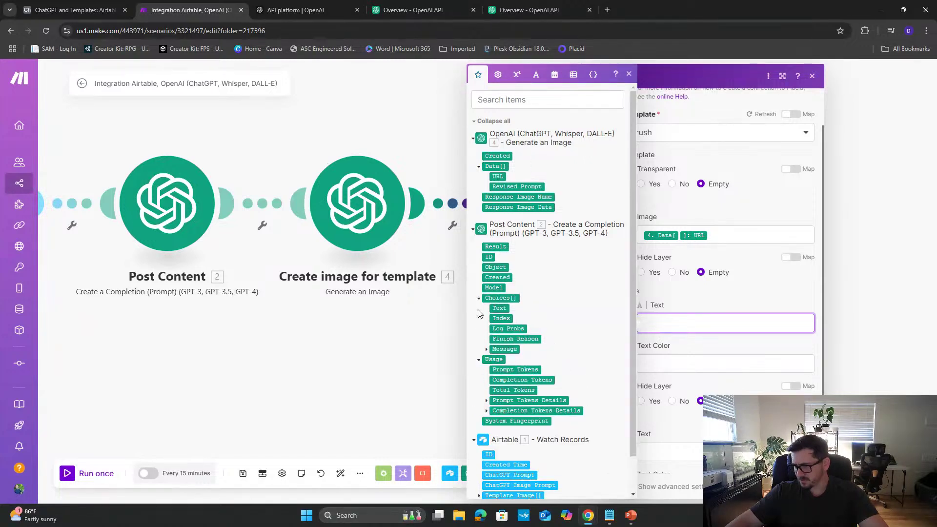
pyautogui.click(487, 350)
pyautogui.click(511, 370)
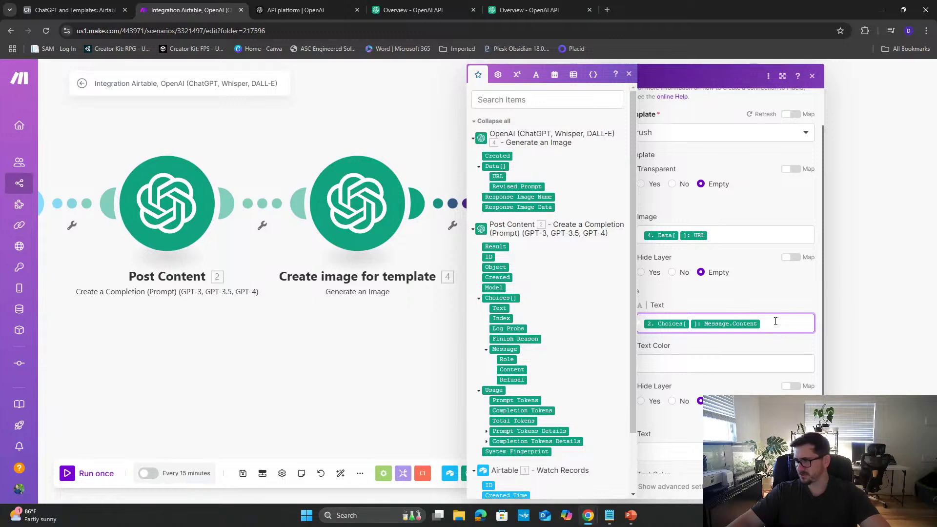
# - Replace the Placid Title text mapping with the Result output of the Post Content module and close the module settings
pyautogui.press('BackSpace')
pyautogui.click(495, 247)
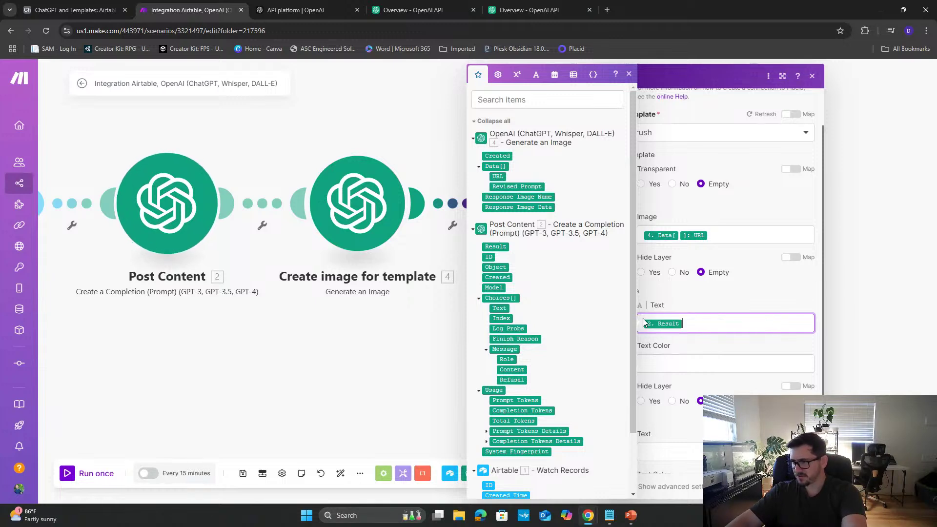
pyautogui.click(708, 348)
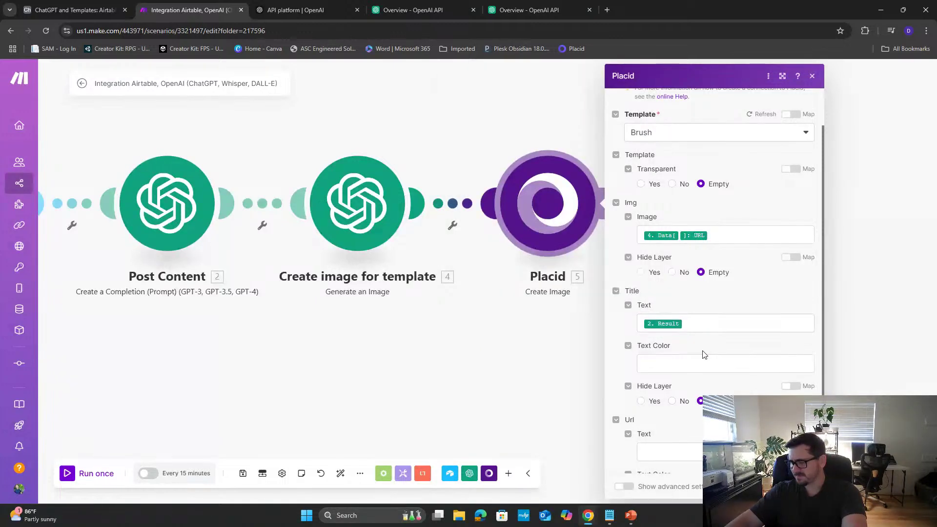
pyautogui.scroll(-1, 736, 354)
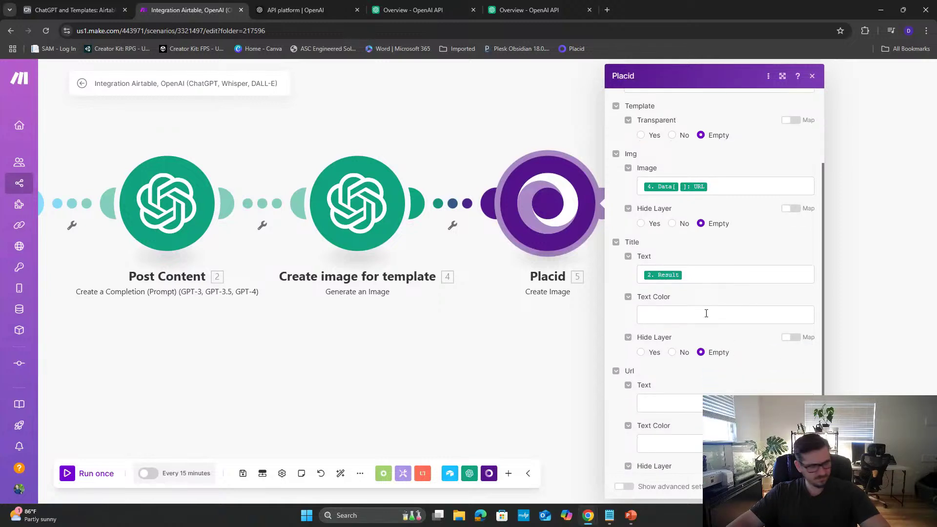
pyautogui.scroll(-1, 706, 313)
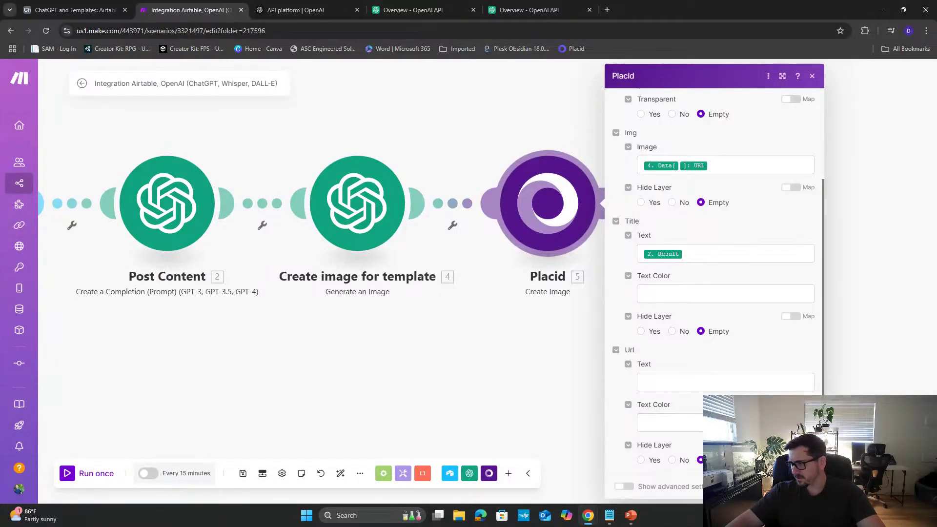
pyautogui.click(456, 345)
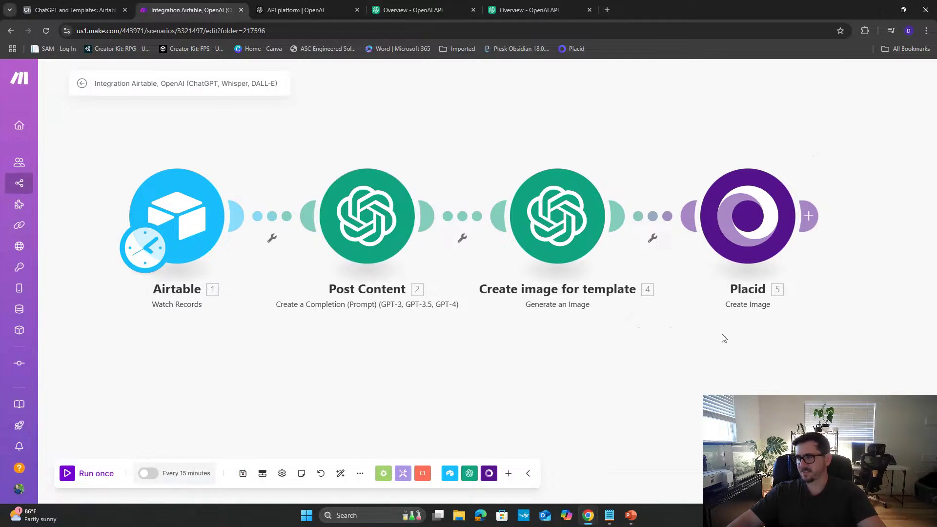
# - Add an Airtable Create a Record module after Placid, using the ChatGPT and Templates base and the Airtable to Post table
pyautogui.moveTo(862, 366); pyautogui.dragTo(823, 362)
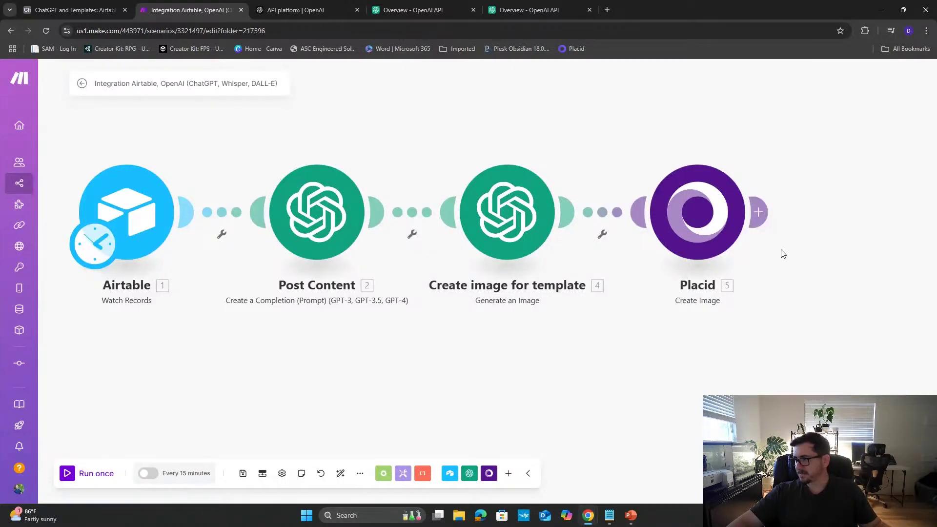
pyautogui.click(758, 213)
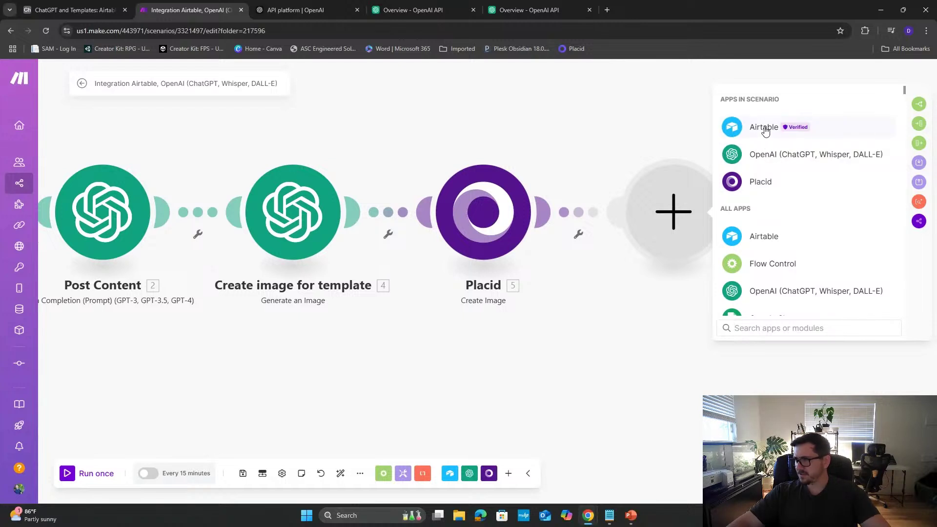
pyautogui.click(764, 128)
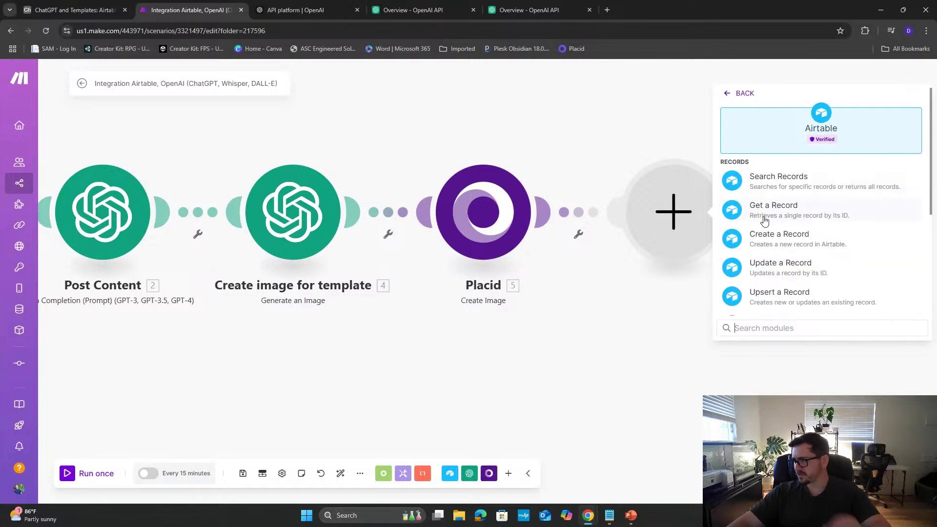
pyautogui.click(767, 237)
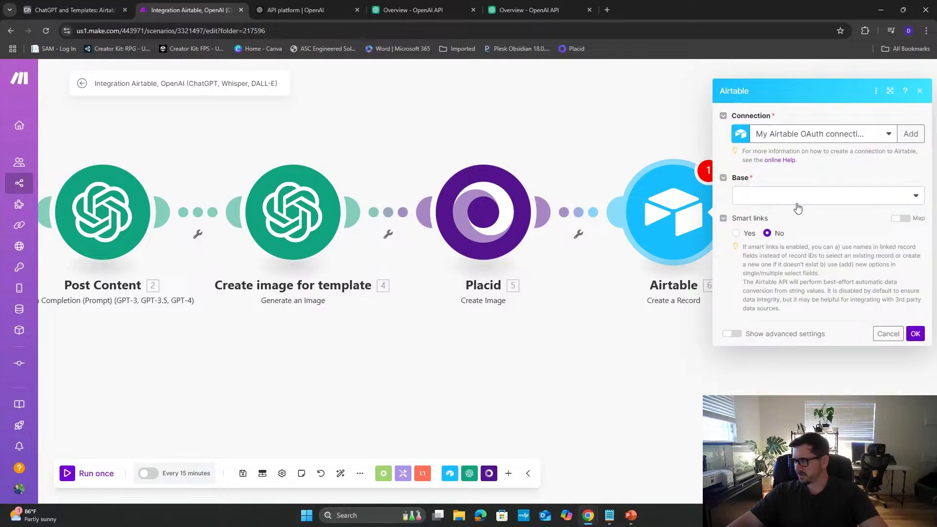
pyautogui.click(798, 197)
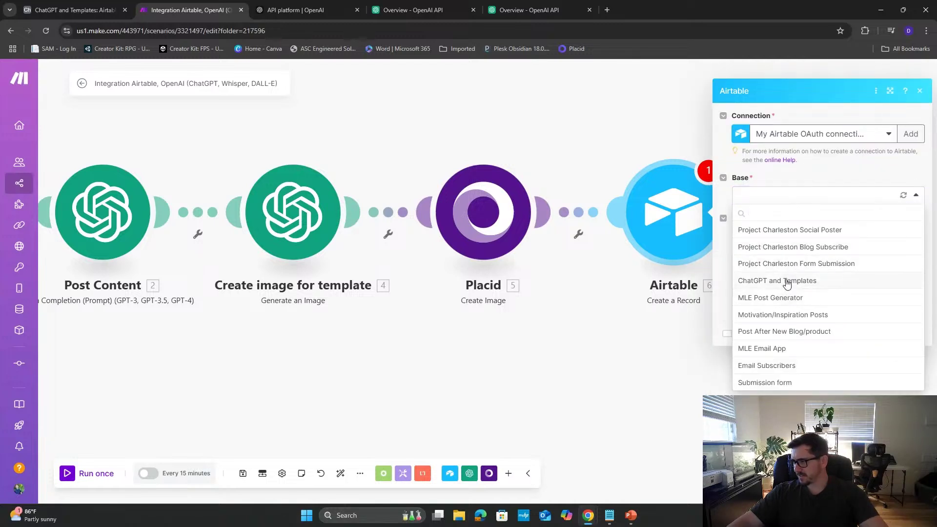
pyautogui.click(786, 281)
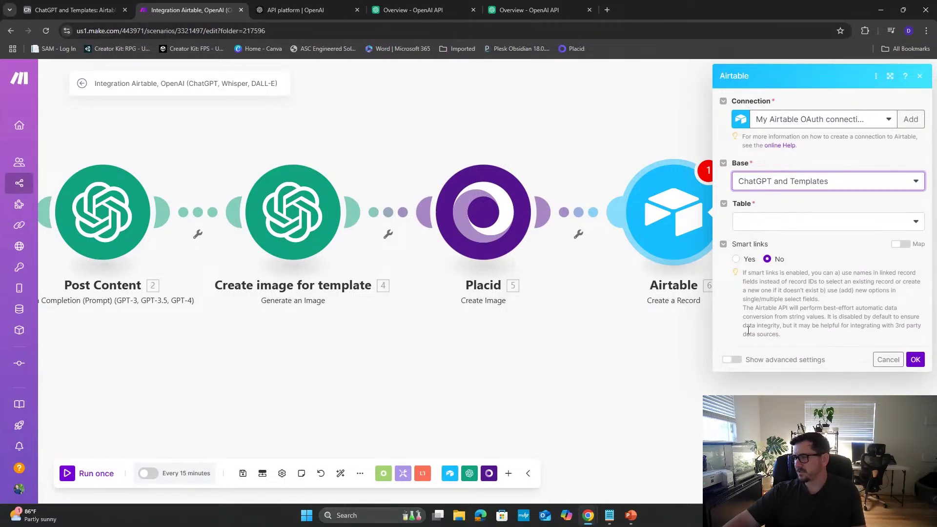
pyautogui.click(818, 224)
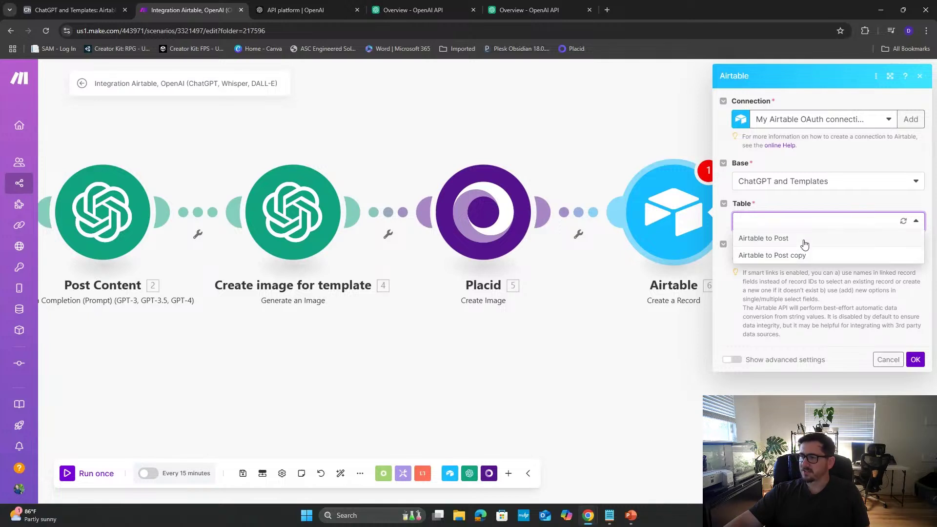
pyautogui.click(804, 240)
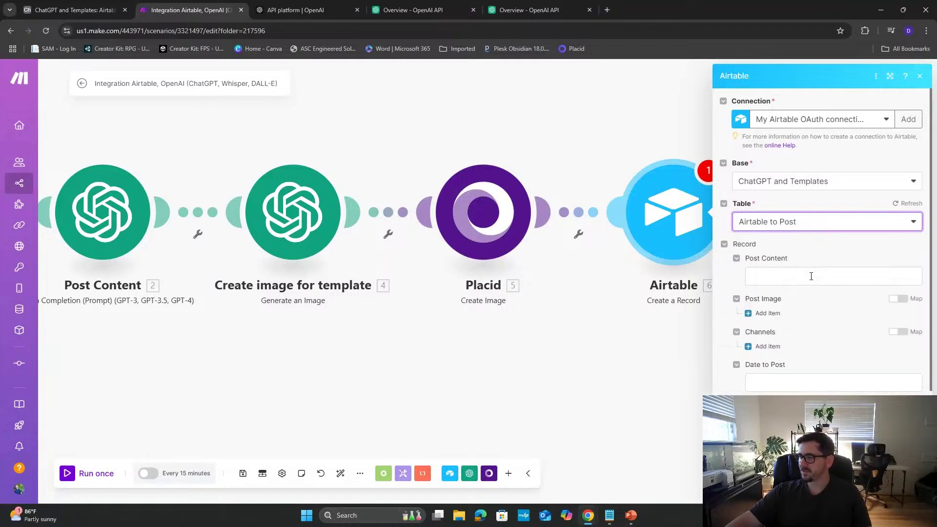
# - Map the new record's Post Content field to the Result output of the Post Content module
pyautogui.click(810, 276)
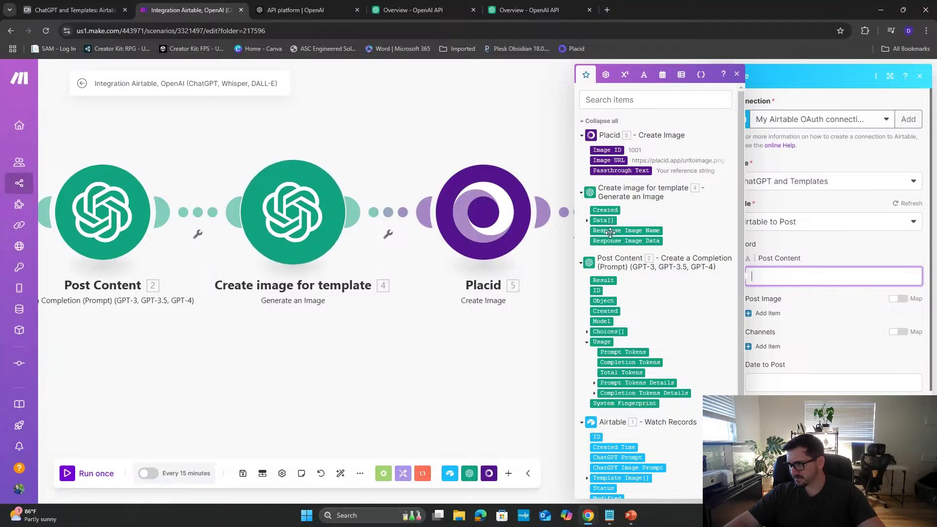
pyautogui.click(604, 280)
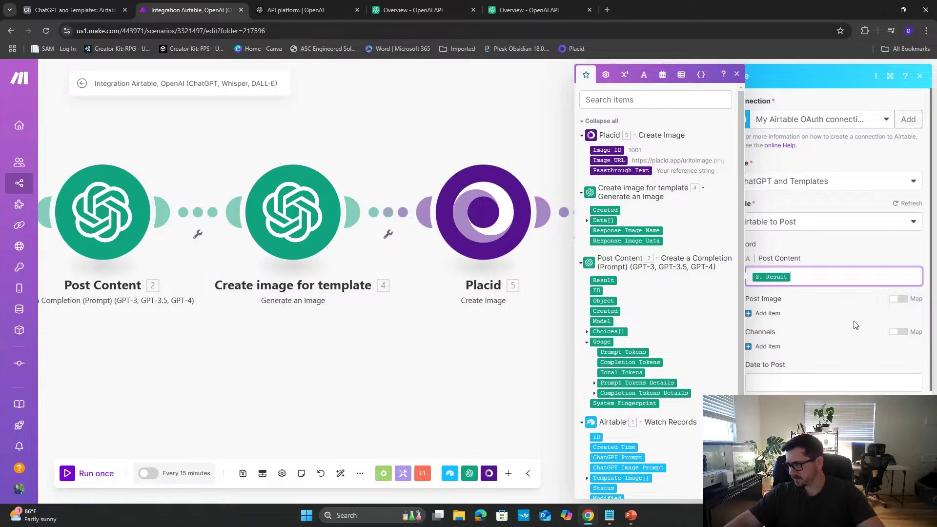
pyautogui.click(855, 325)
# - Add a Post Image item with the Create image for template module's Data[]: URL as file URL and Created as file name
pyautogui.click(766, 313)
pyautogui.click(807, 347)
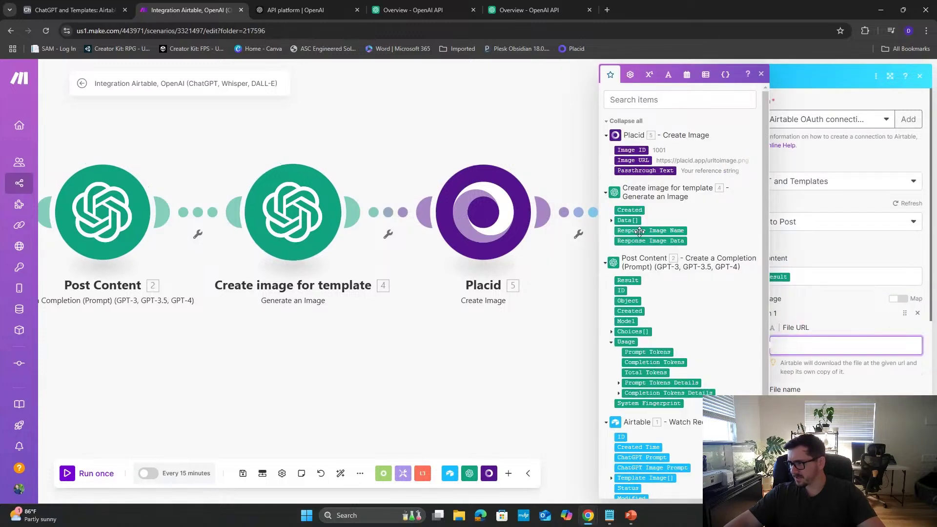
pyautogui.click(613, 222)
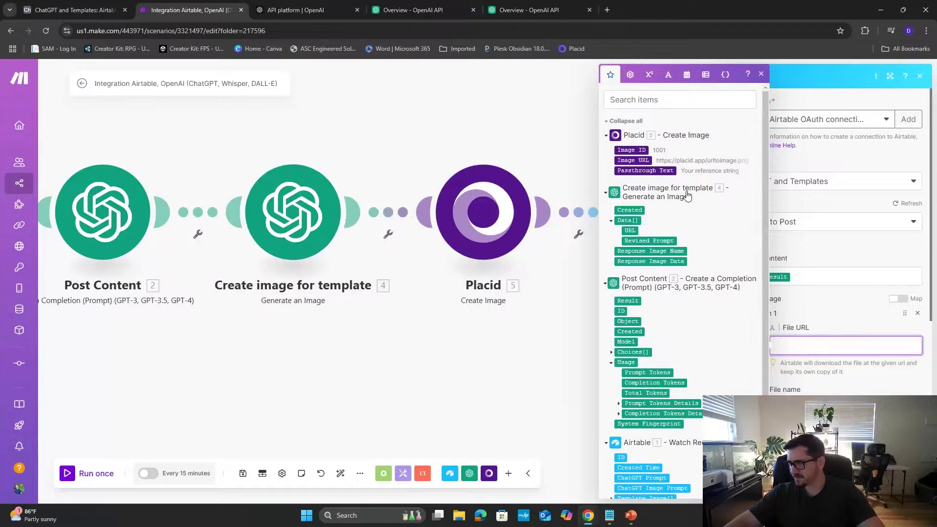
pyautogui.click(630, 231)
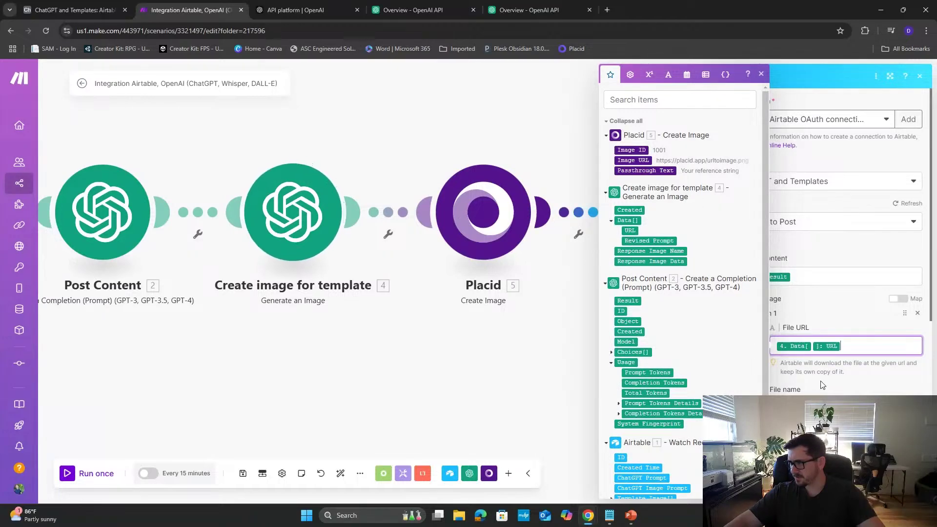
pyautogui.scroll(-4, 844, 244)
pyautogui.click(797, 211)
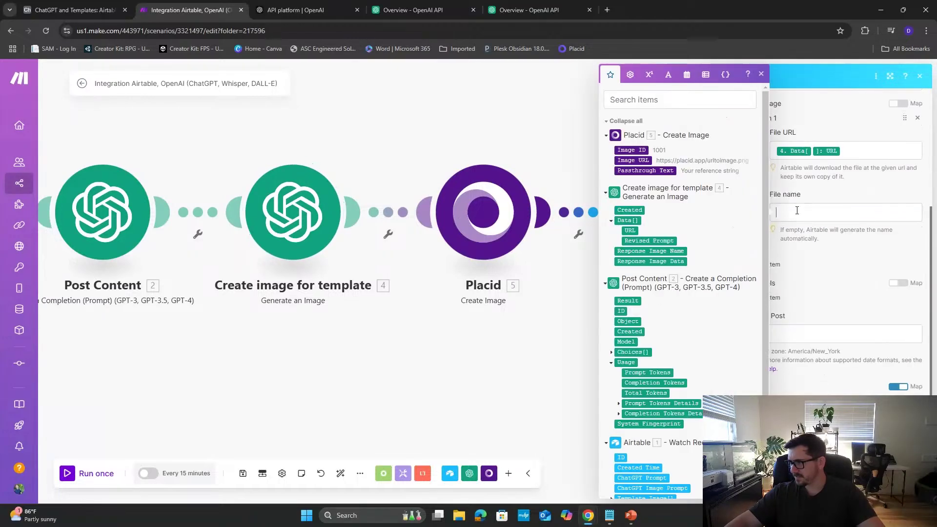
pyautogui.click(630, 230)
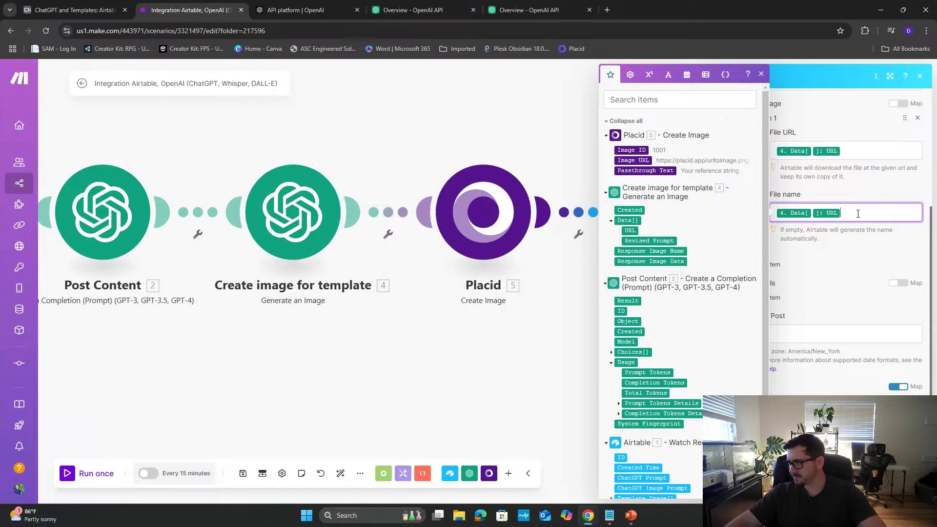
pyautogui.press('BackSpace')
pyautogui.press('BackSpace')
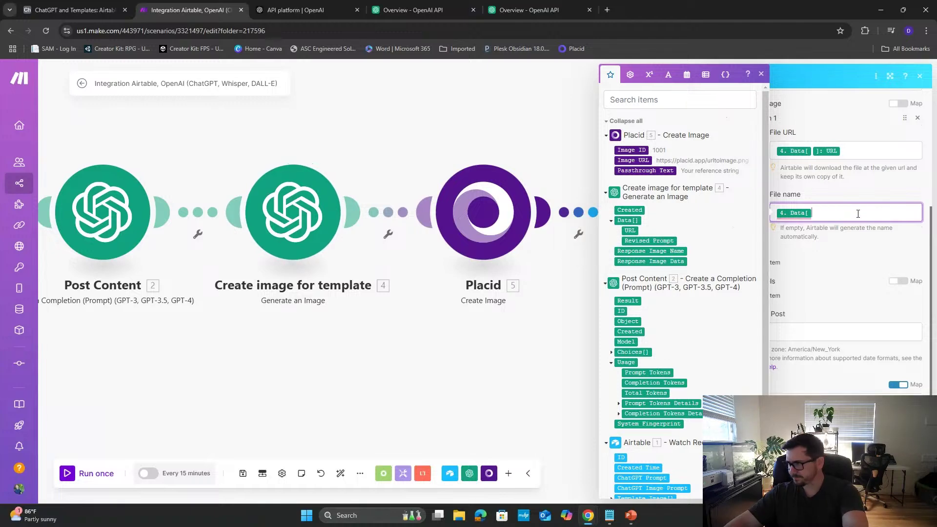
pyautogui.click(629, 210)
pyautogui.click(844, 328)
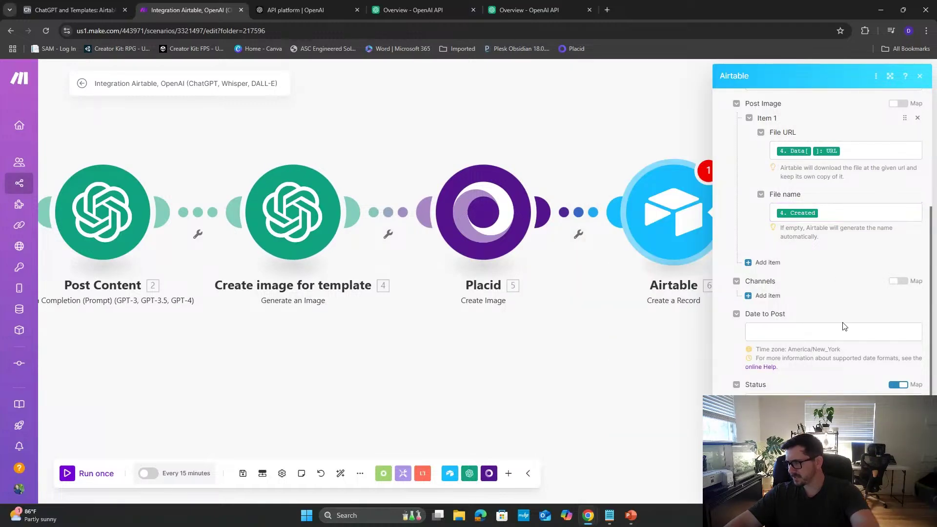
# - Turn off mapping for the record's Status, set it to Review and close the Airtable module settings
pyautogui.scroll(-1, 801, 331)
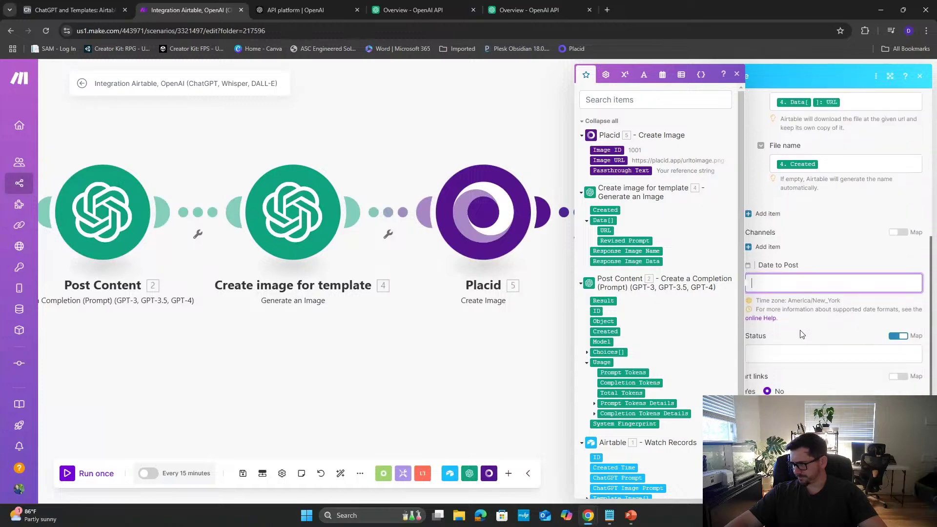
pyautogui.click(806, 333)
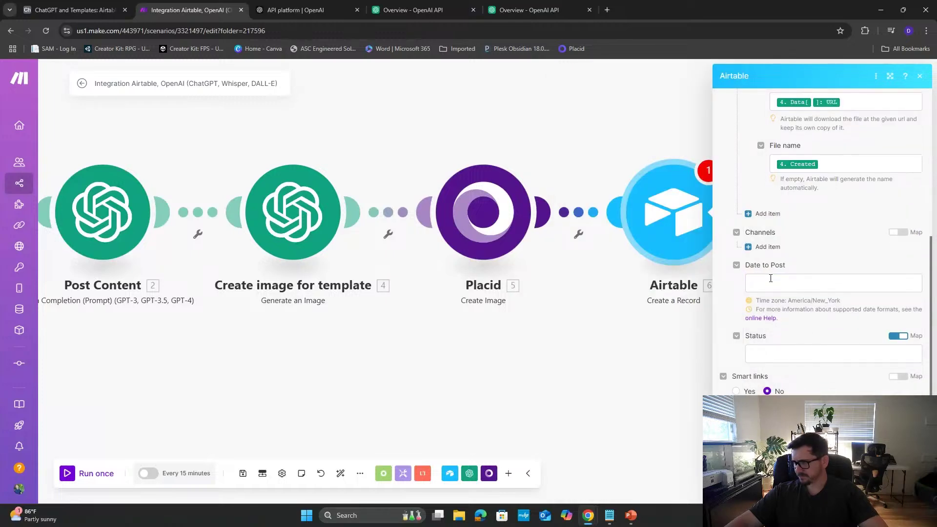
pyautogui.click(785, 360)
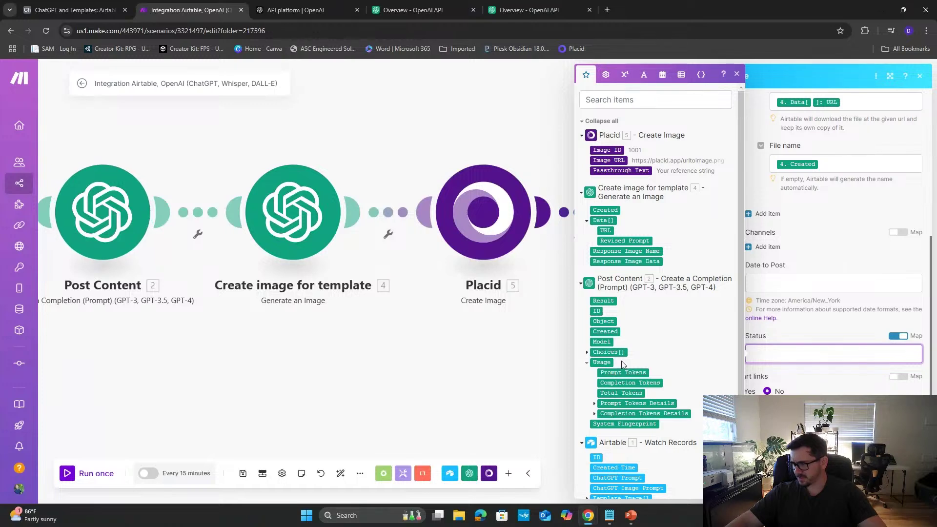
pyautogui.scroll(-2, 622, 365)
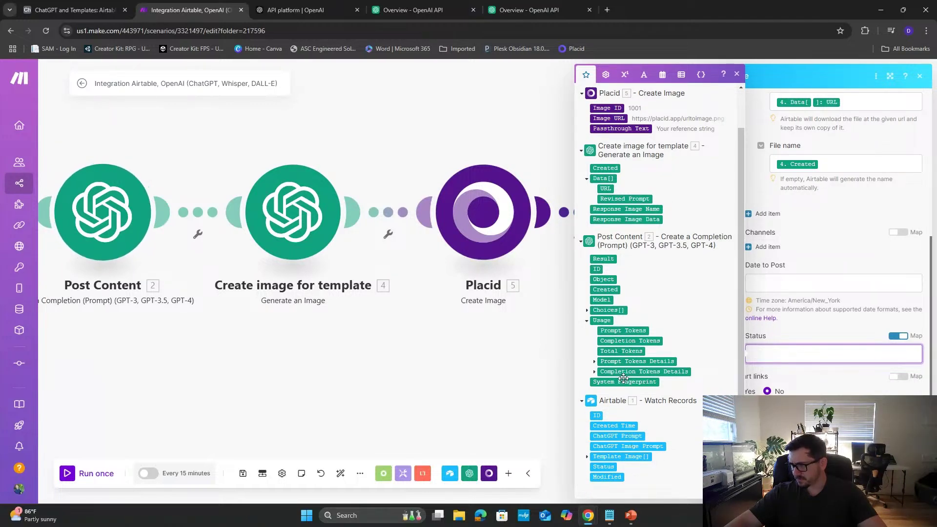
pyautogui.click(897, 336)
pyautogui.click(815, 357)
pyautogui.click(771, 387)
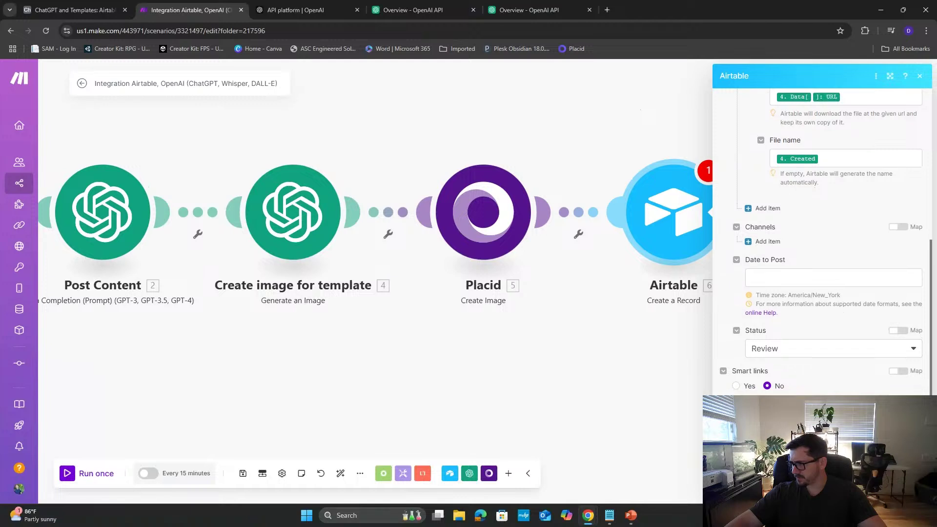
pyautogui.click(660, 415)
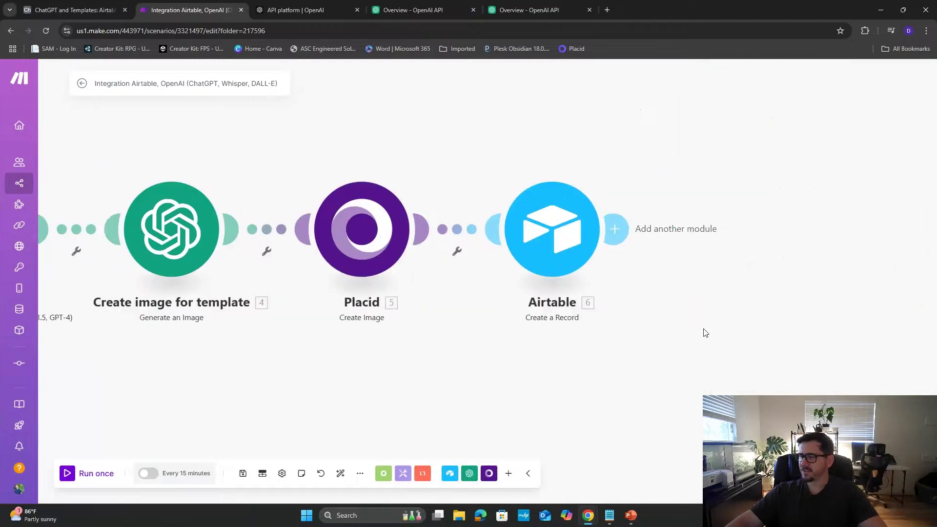
# - Add a second Airtable Create a Record module at the end, using the ChatGPT and Templates base and the Airtable to Post copy table
pyautogui.click(503, 239)
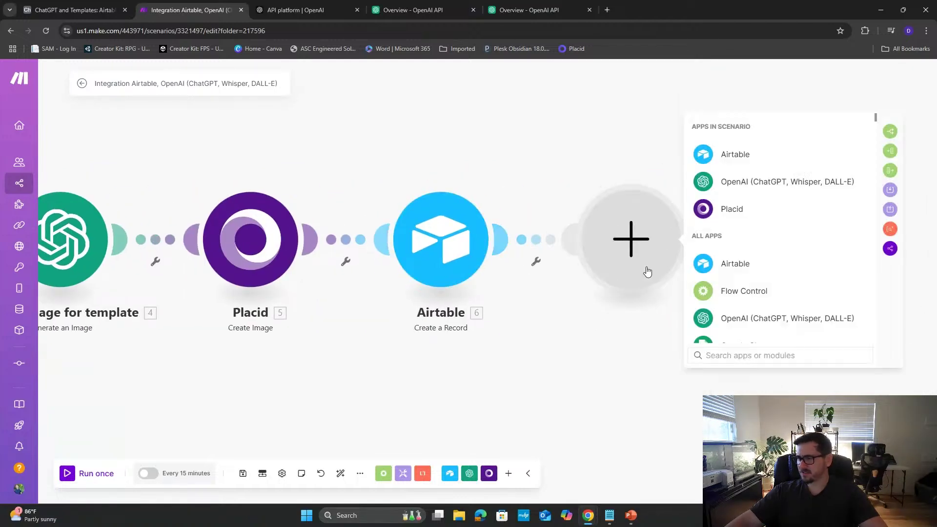
pyautogui.click(719, 150)
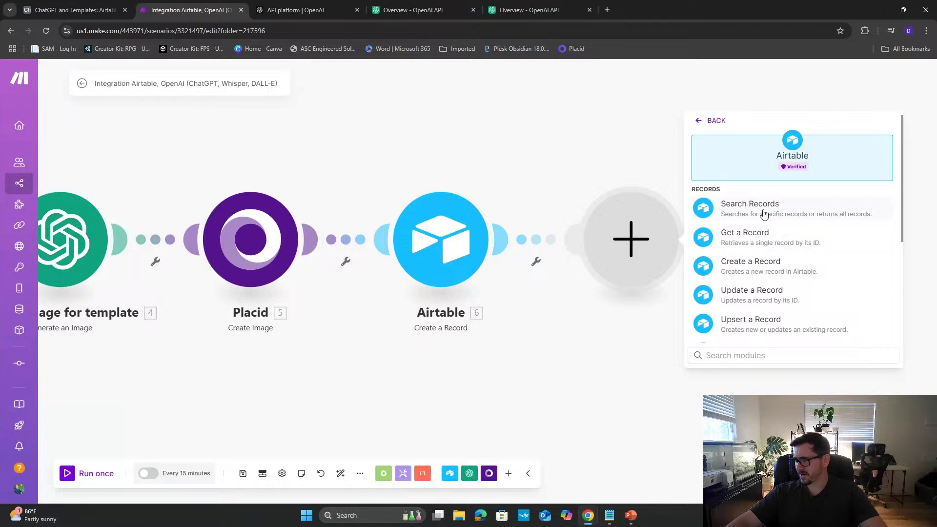
pyautogui.click(765, 271)
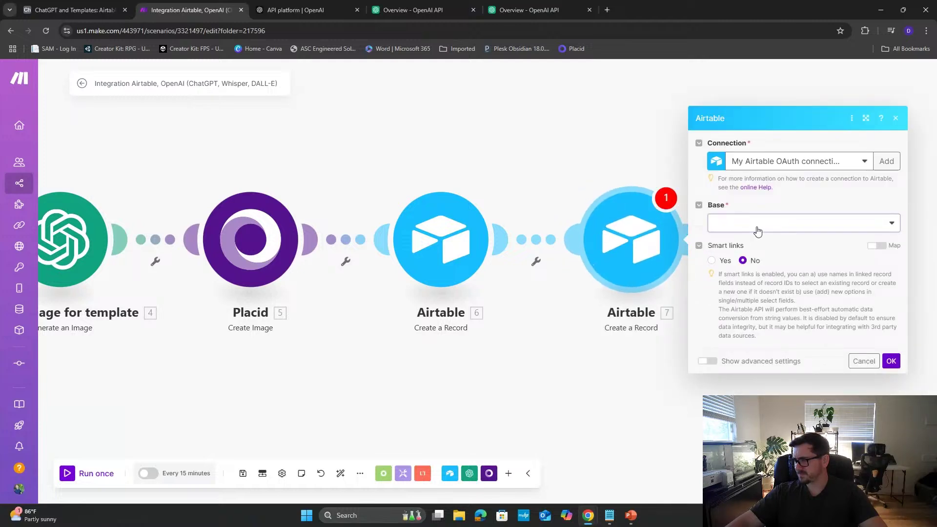
pyautogui.click(758, 225)
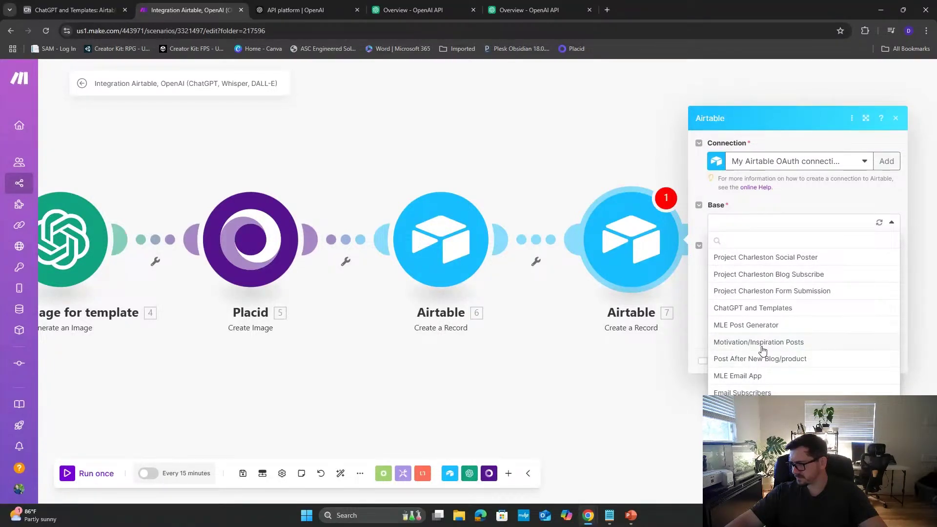
pyautogui.click(763, 307)
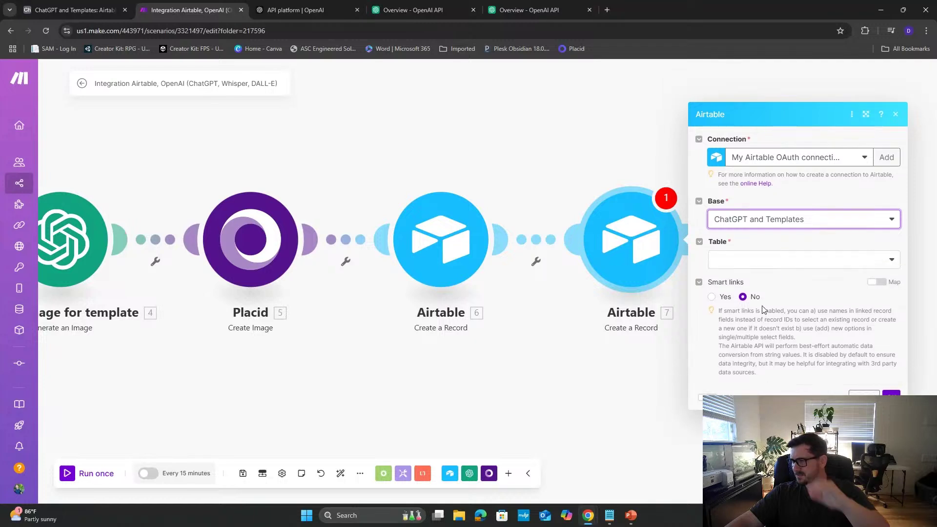
pyautogui.click(751, 244)
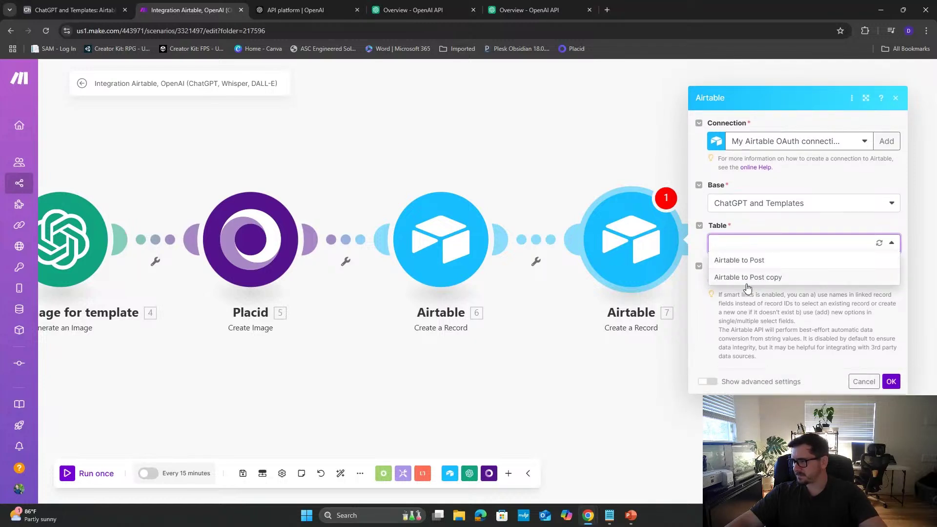
pyautogui.click(745, 278)
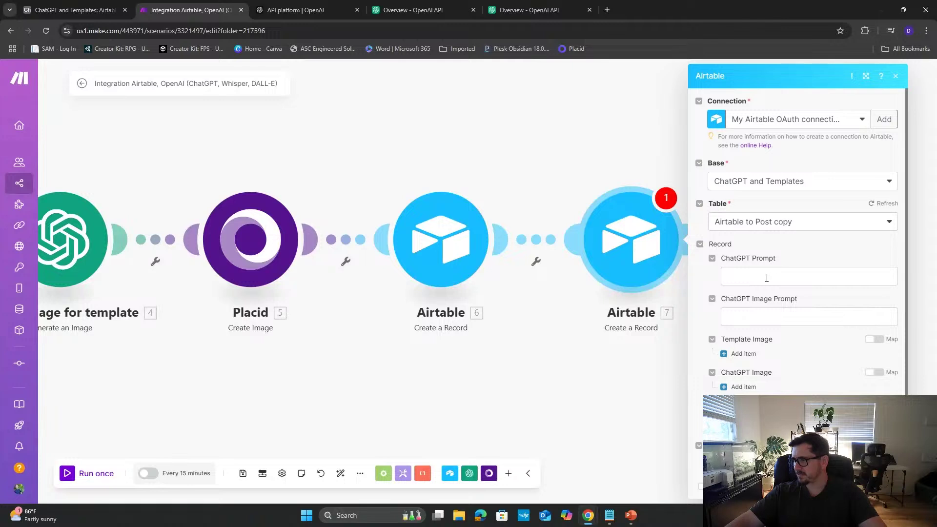
# - Add a Template Image item to the new record with Placid's Image URL as file URL and Image ID as file name
pyautogui.click(767, 278)
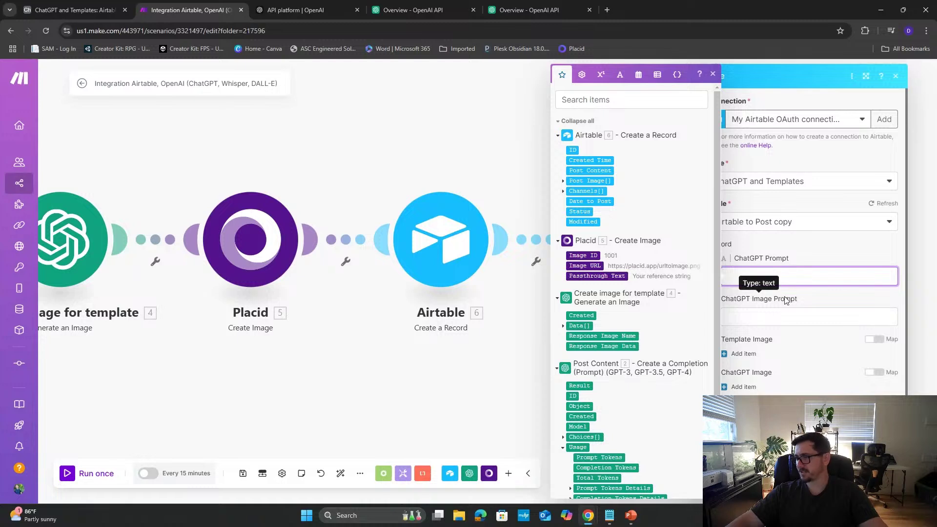
pyautogui.click(820, 353)
pyautogui.scroll(-1, 819, 357)
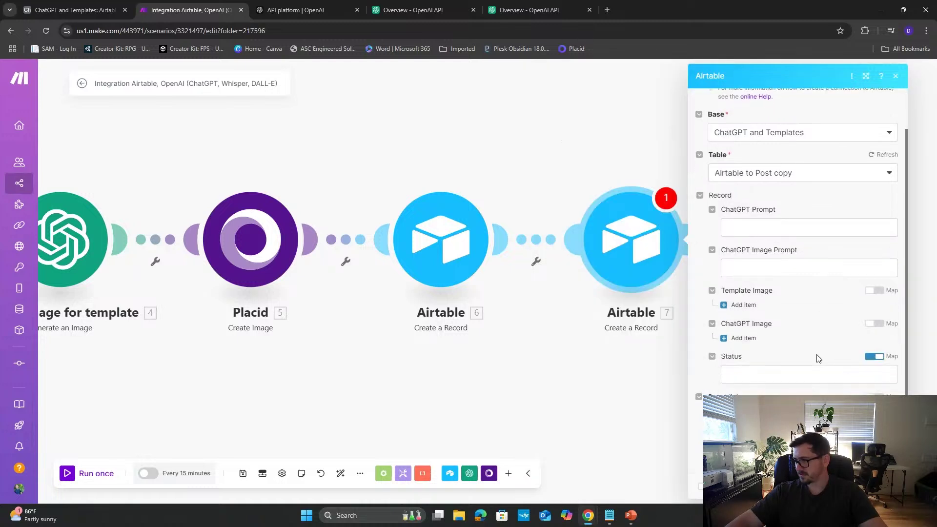
pyautogui.click(726, 307)
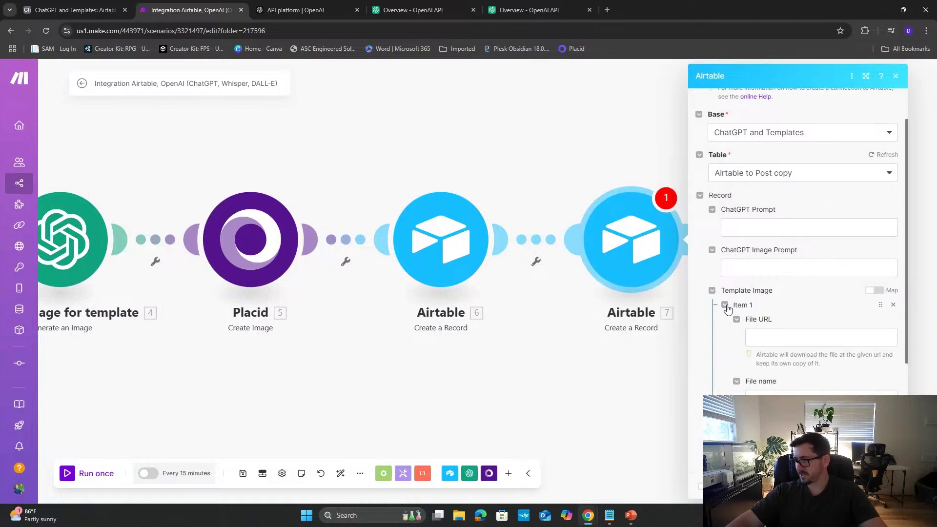
pyautogui.click(777, 337)
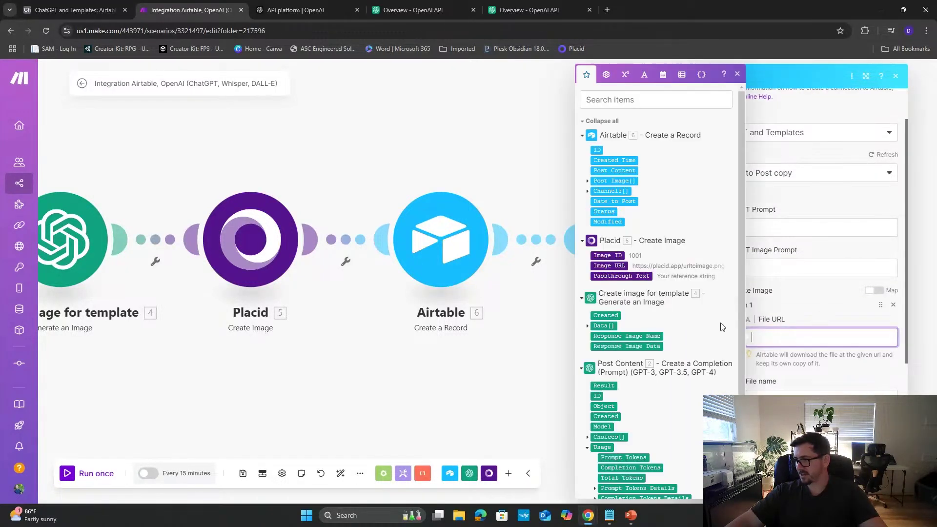
pyautogui.click(610, 266)
pyautogui.click(836, 304)
pyautogui.scroll(-2, 837, 304)
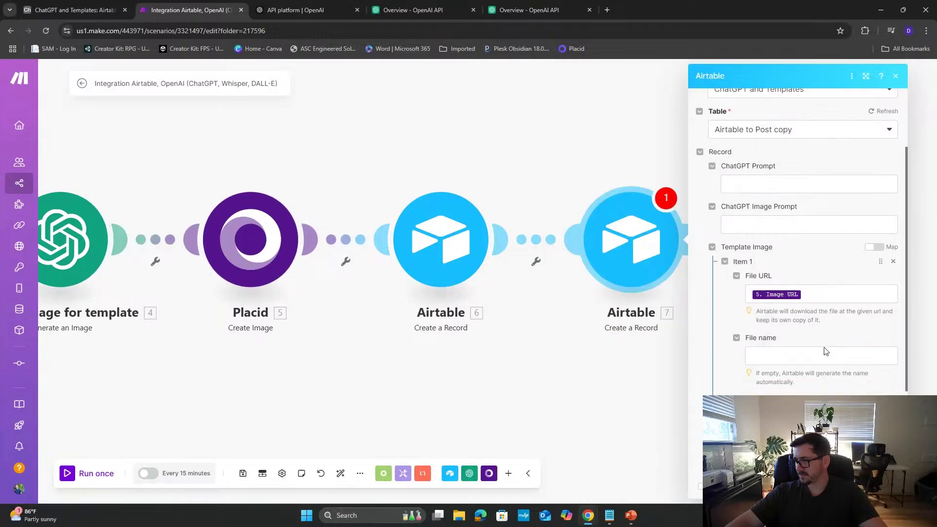
pyautogui.click(793, 301)
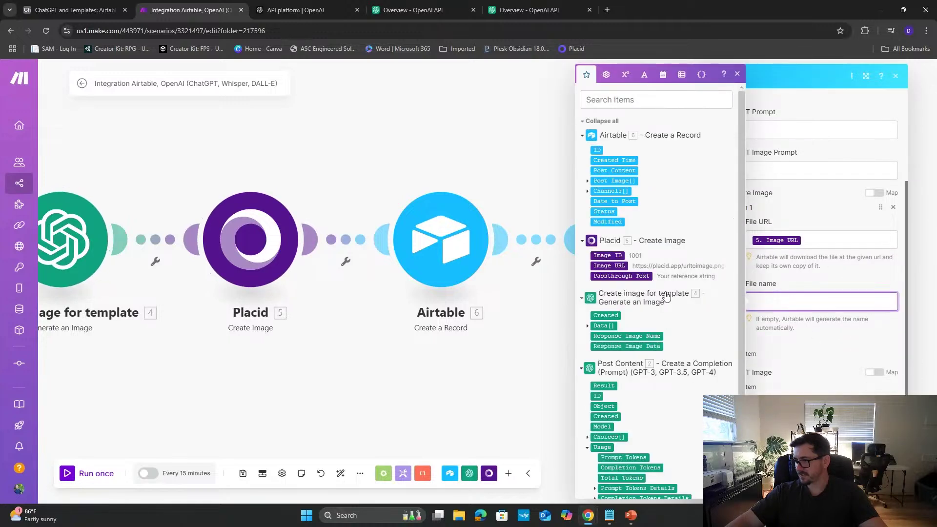
pyautogui.click(606, 255)
pyautogui.click(805, 341)
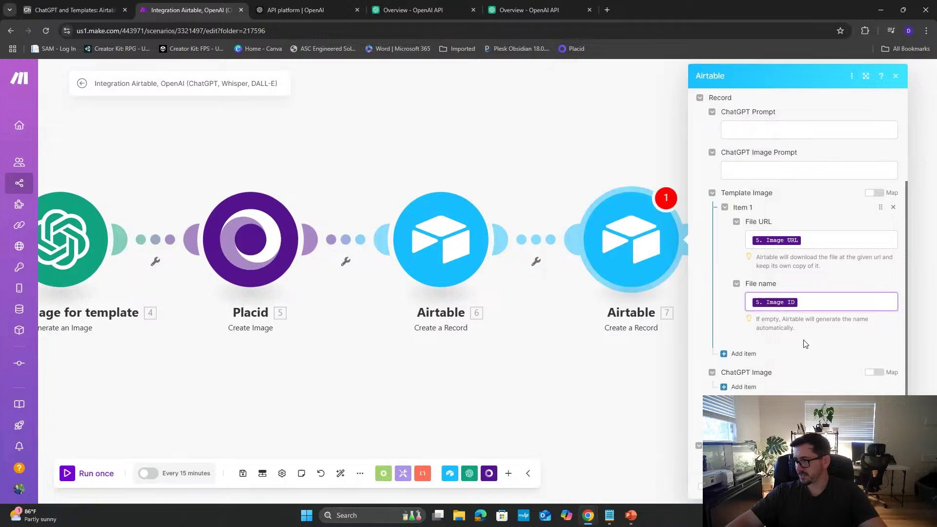
# - Turn off mapping for the record's Status, set it to Current Prompt and confirm the Airtable module settings
pyautogui.scroll(-1, 818, 353)
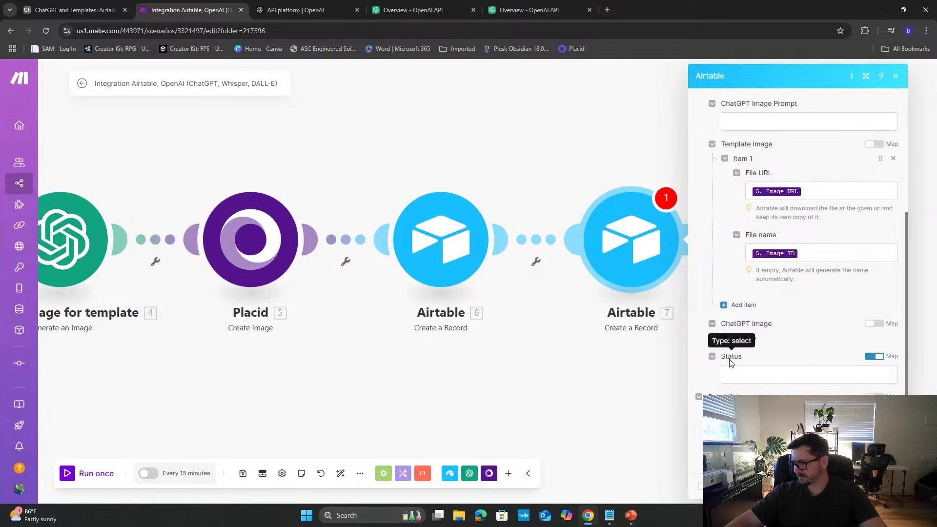
pyautogui.click(745, 372)
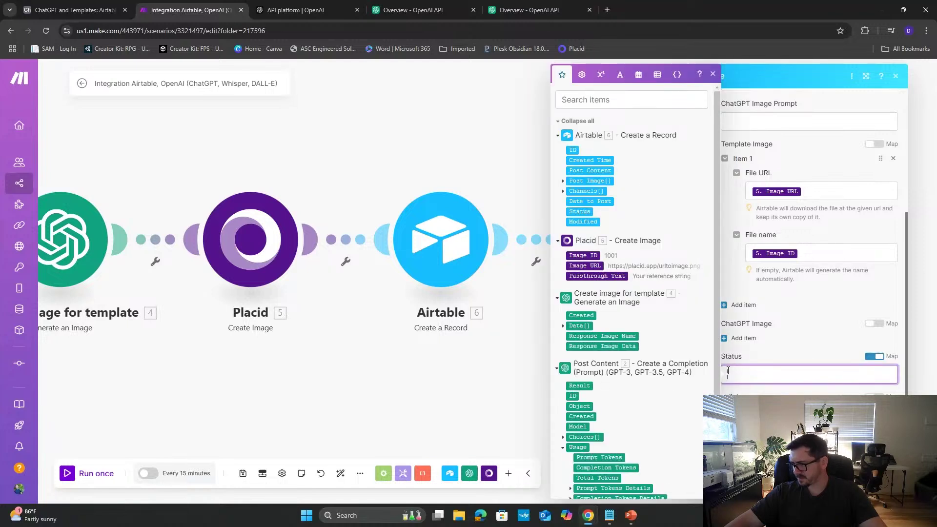
pyautogui.scroll(-3, 664, 382)
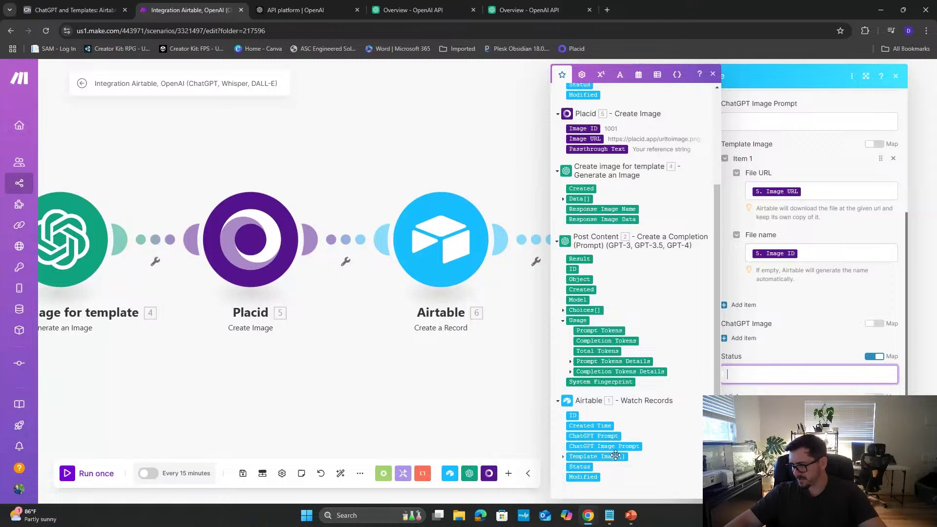
pyautogui.click(873, 356)
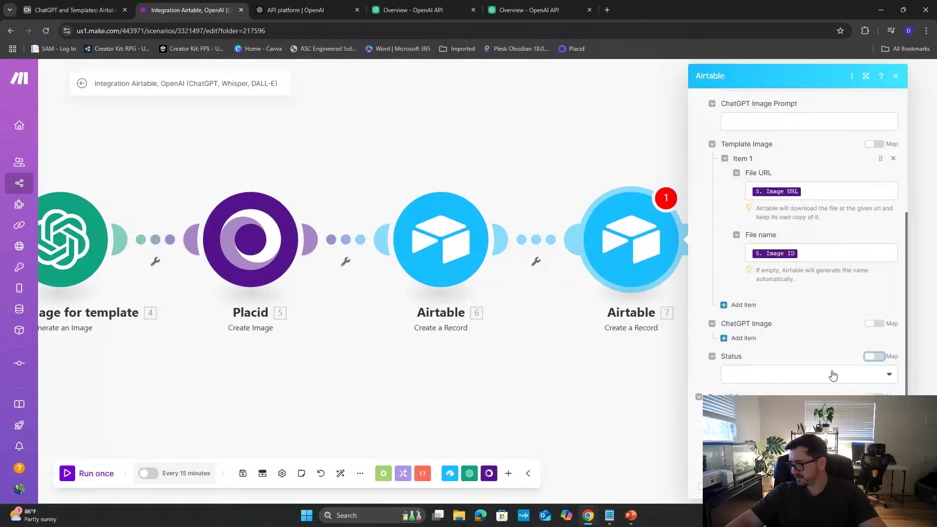
pyautogui.click(828, 375)
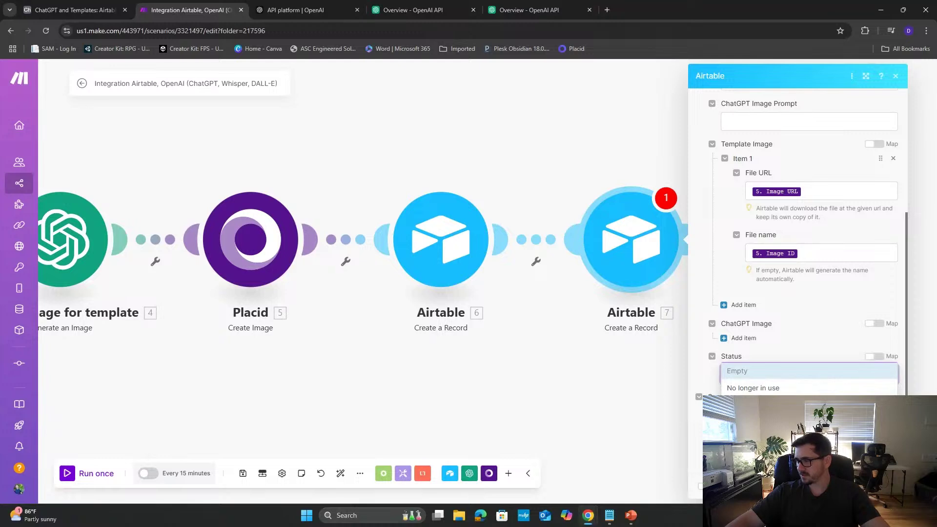
pyautogui.click(756, 405)
pyautogui.click(887, 486)
pyautogui.scroll(-1, 801, 244)
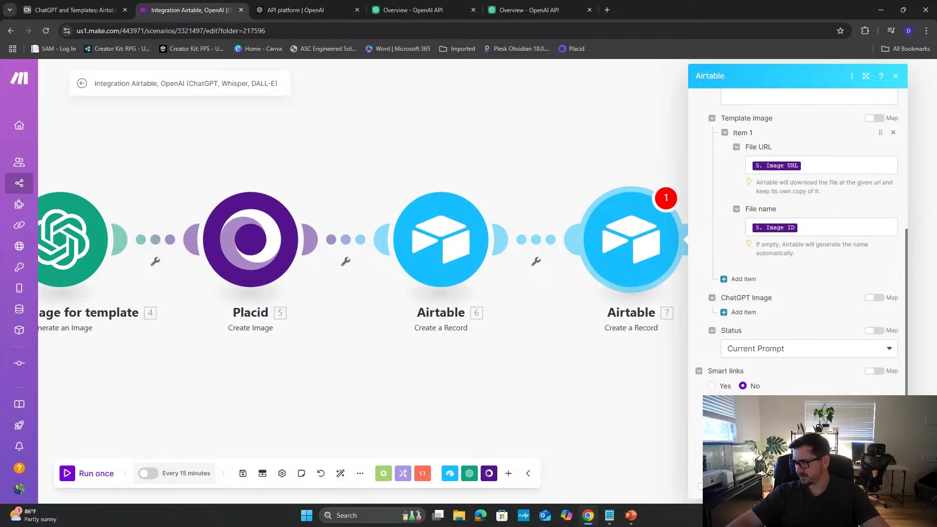
pyautogui.click(886, 487)
# - Review the template, image and title mappings in the Placid Create Image module and close its settings
pyautogui.moveTo(565, 405); pyautogui.dragTo(849, 383)
pyautogui.scroll(-3, 734, 383)
pyautogui.click(556, 259)
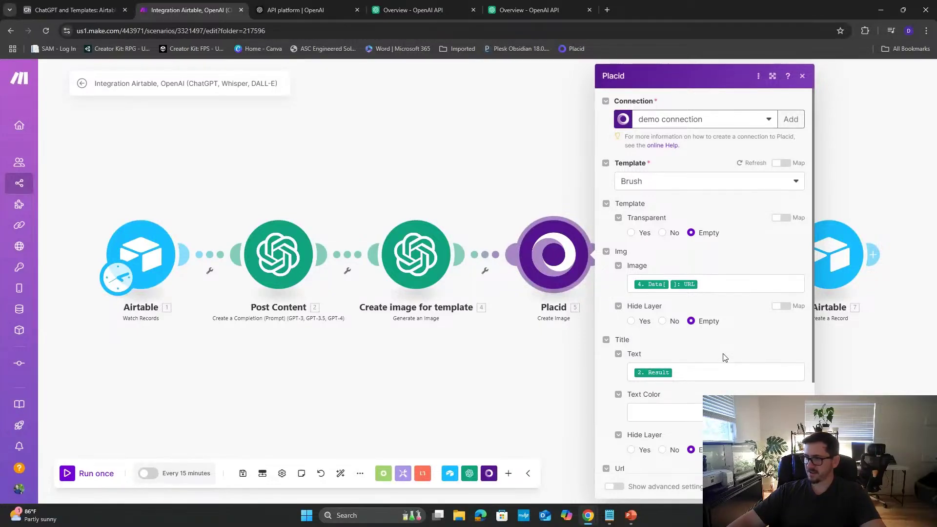
pyautogui.click(803, 76)
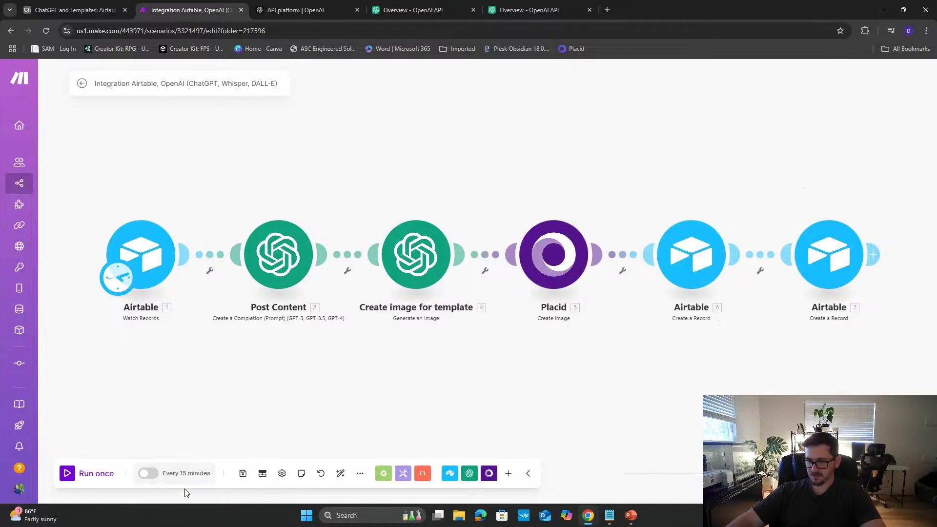
# - Switch to Airtable and enter "Create a post for Demo about how nice the weather is today." as the first record's ChatGPT Prompt
pyautogui.click(53, 9)
pyautogui.click(187, 151)
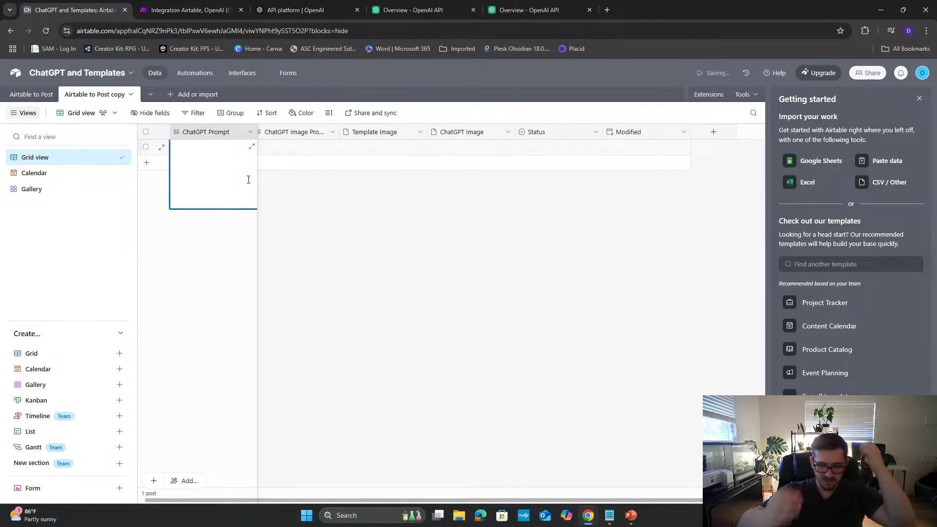
pyautogui.write('Create a post fpr')
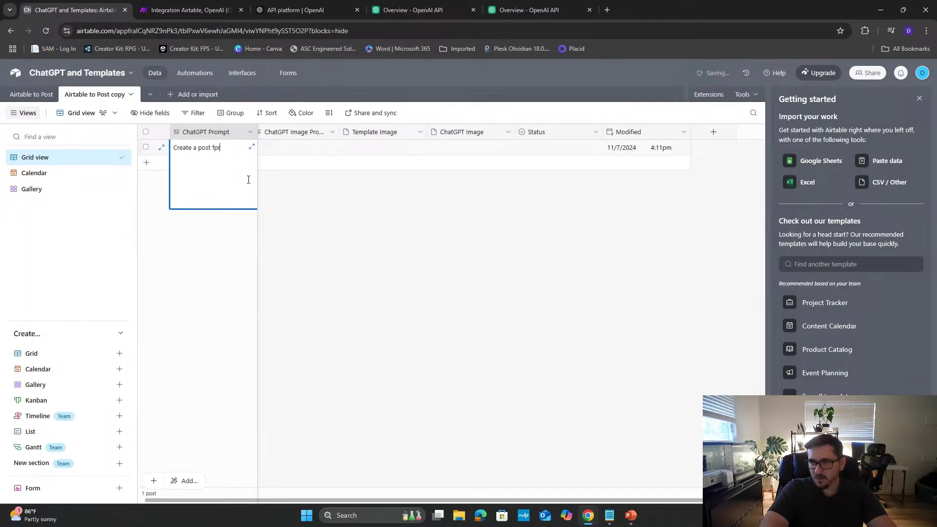
pyautogui.press('BackSpace')
pyautogui.press('BackSpace')
pyautogui.write('or')
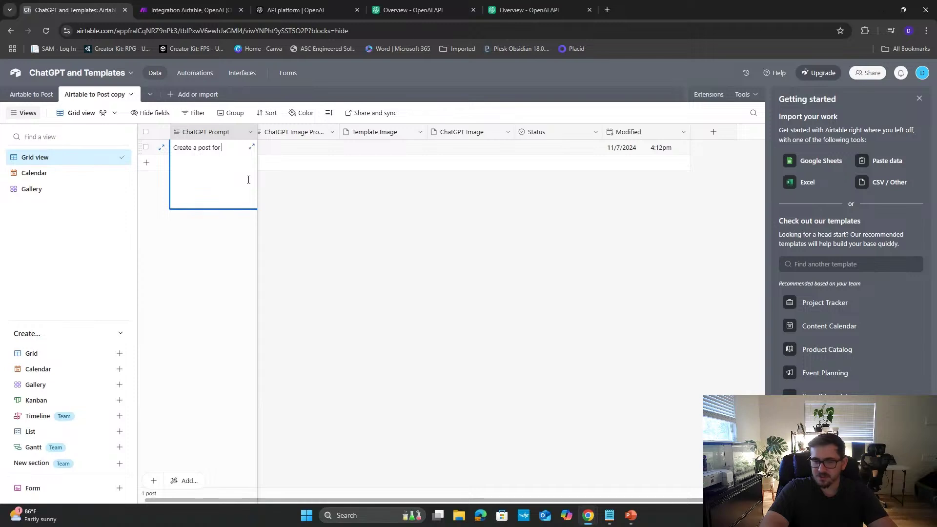
pyautogui.write('Demo')
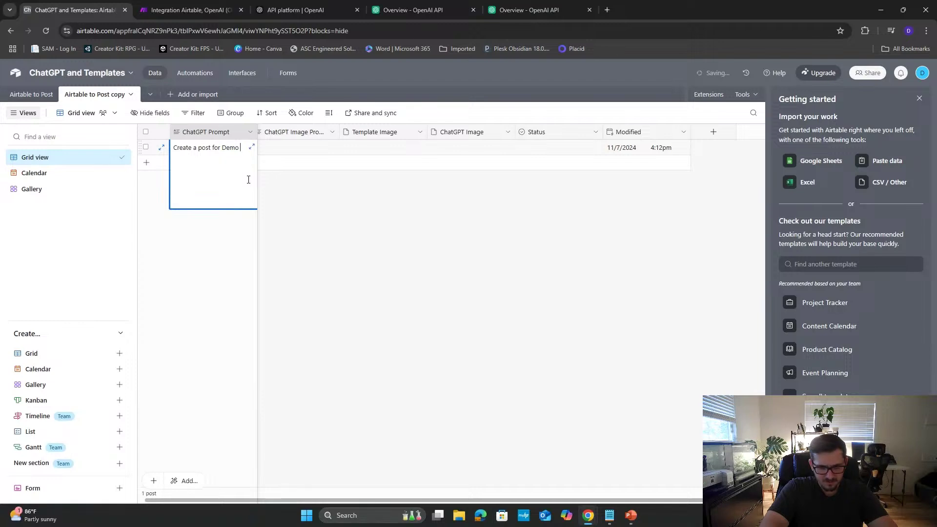
pyautogui.write('only')
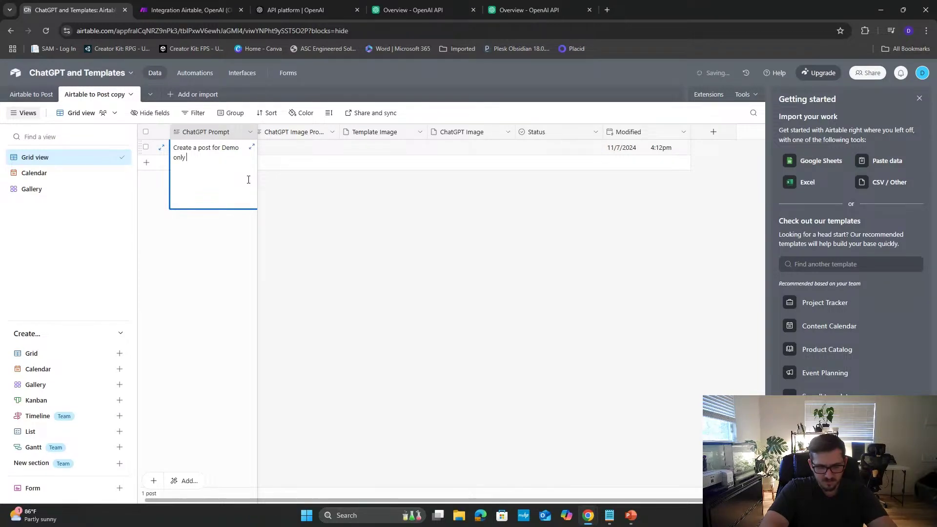
pyautogui.press('BackSpace')
pyautogui.press('BackSpace')
pyautogui.press('BackSpace')
pyautogui.press('BackSpace')
pyautogui.write('about how nice th')
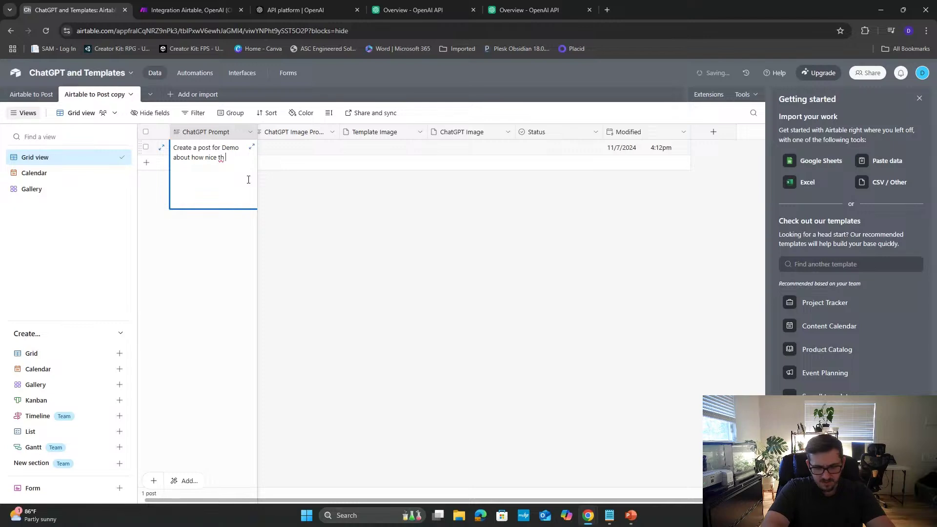
pyautogui.write('e weat')
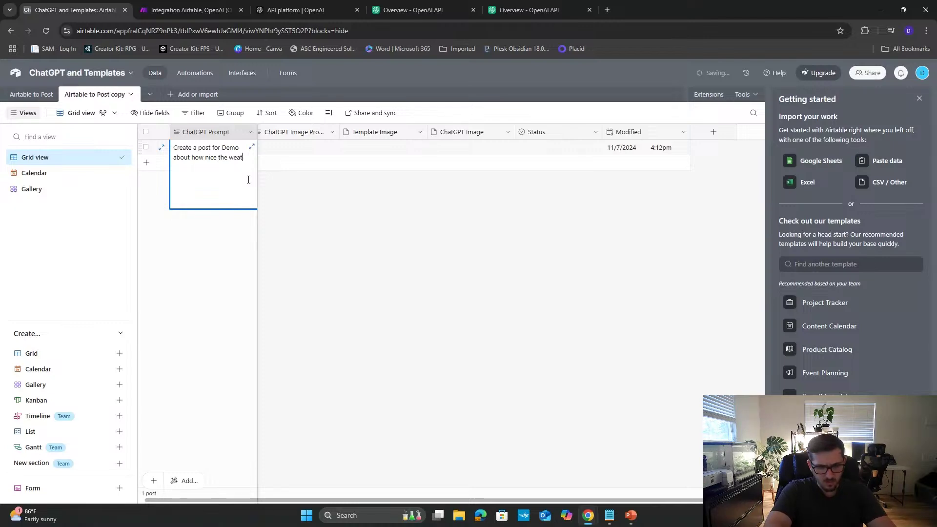
pyautogui.write('her is tooay')
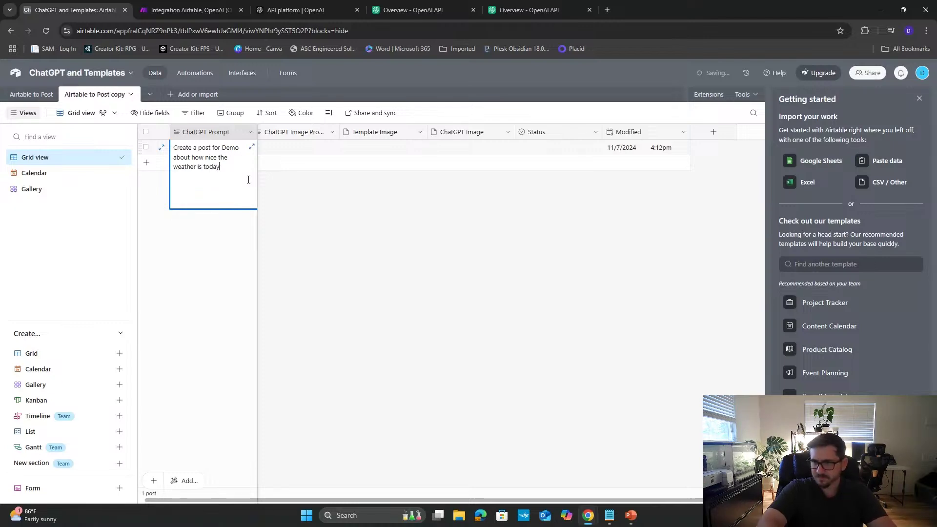
pyautogui.write('. ')
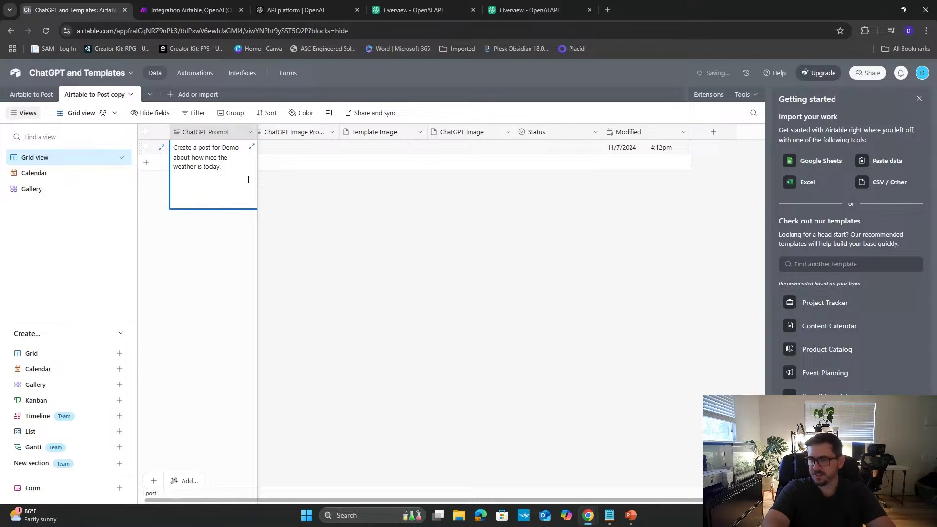
# - Extend the ChatGPT Prompt with "Only give the post text. Add 5 relevant hashtags at the bottom"
pyautogui.write('On')
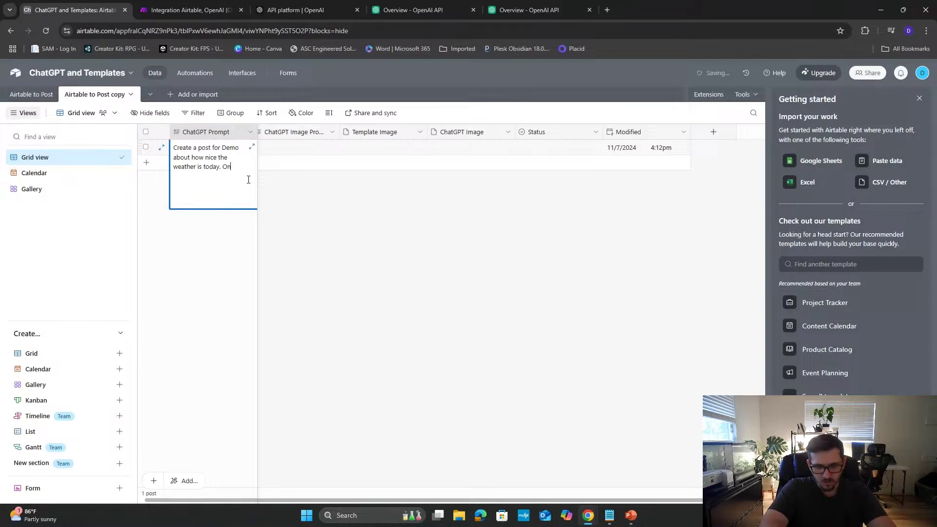
pyautogui.write('ly give the post text. Add ')
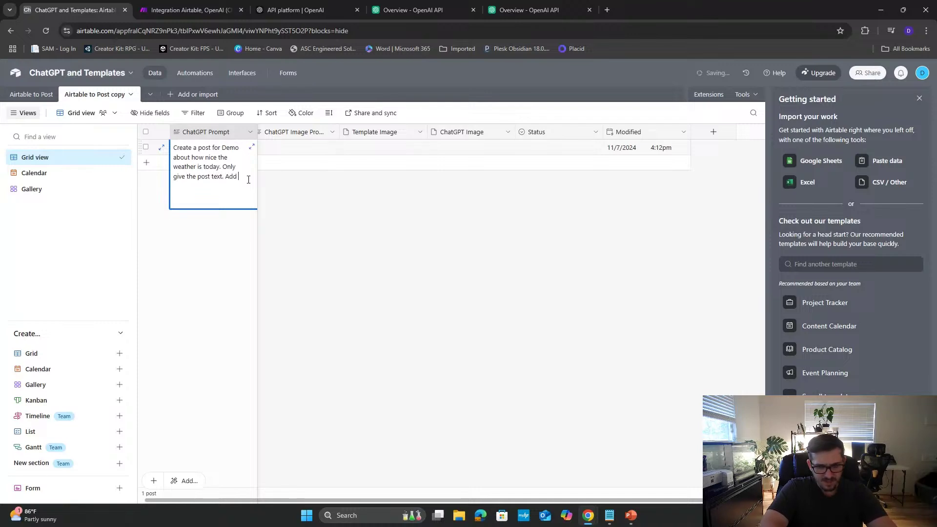
pyautogui.write('5 relevant ha')
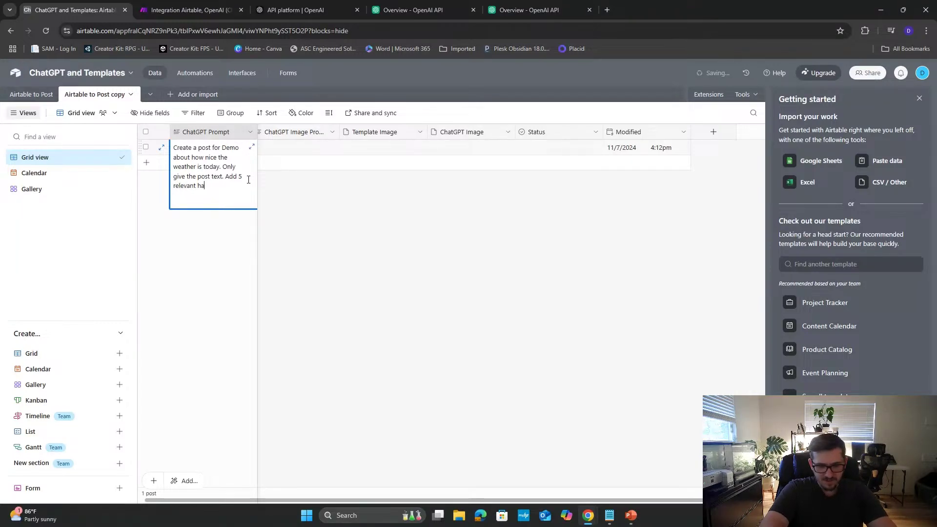
pyautogui.write('hhtagts')
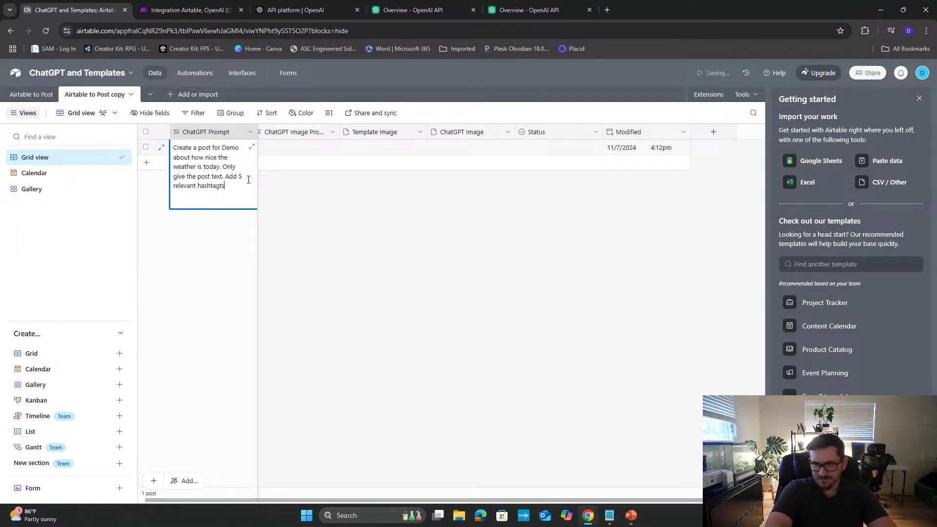
pyautogui.press('BackSpace')
pyautogui.press('BackSpace')
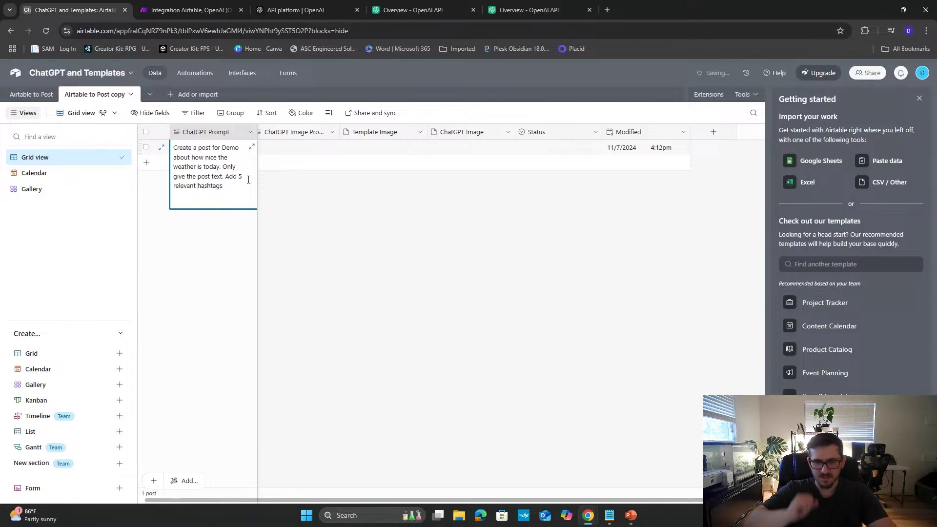
pyautogui.write('s')
pyautogui.write(' at the bottom')
pyautogui.press('Return')
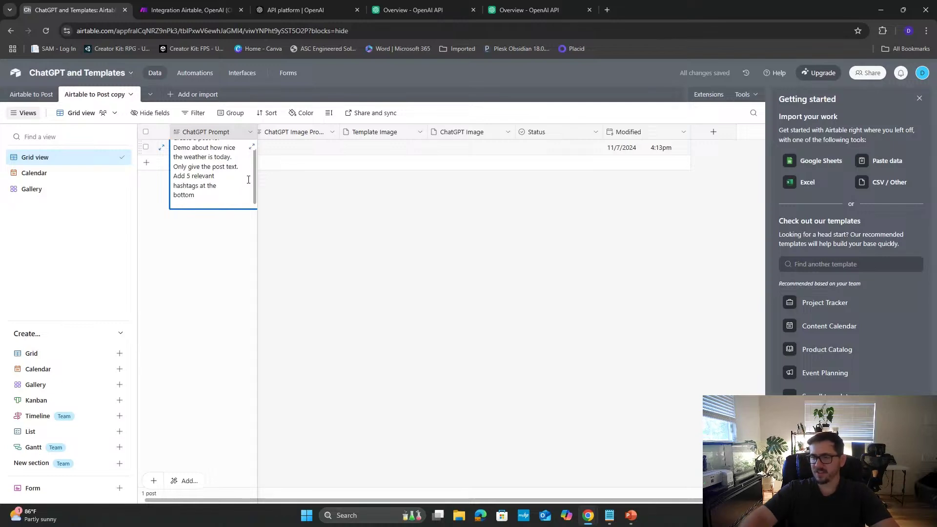
pyautogui.click(299, 201)
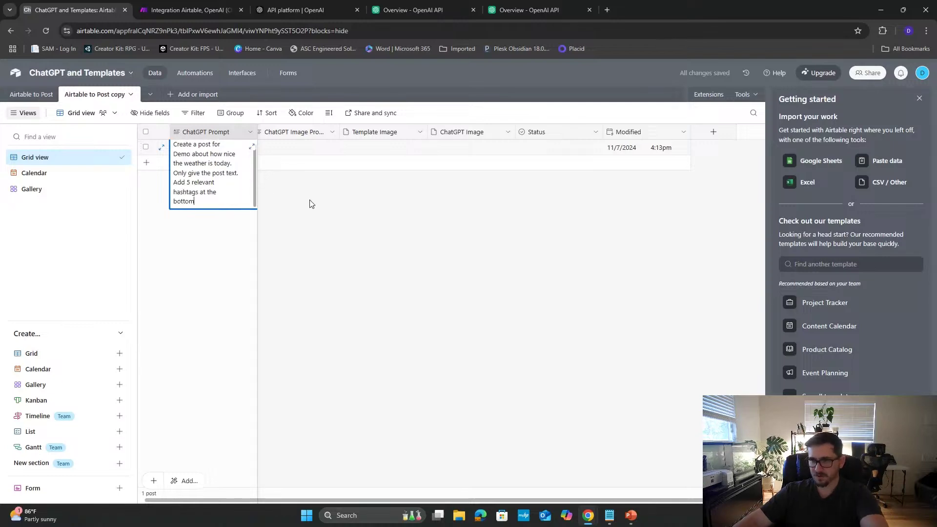
# - Set the first record's ChatGPT Image Prompt to "generate an image of a cute puppy in the rain"
pyautogui.click(300, 147)
pyautogui.click(300, 147)
pyautogui.write('generate an image')
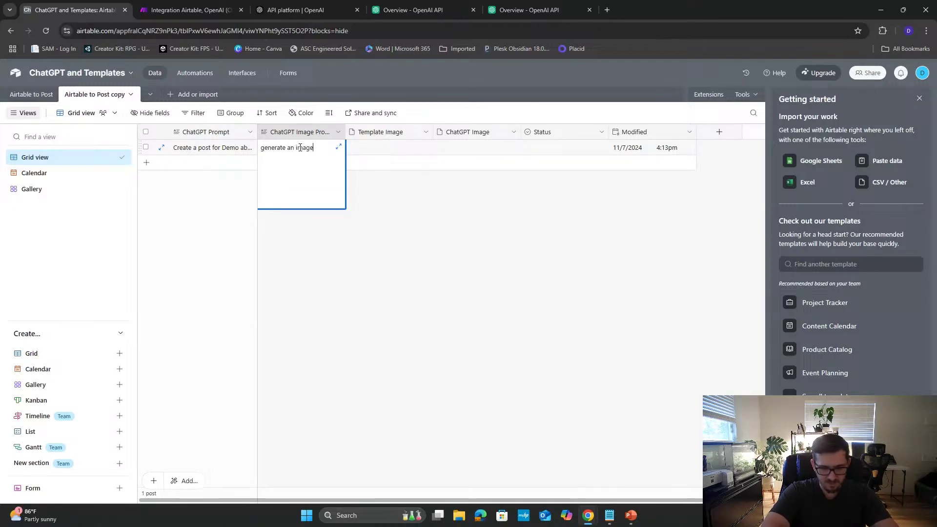
pyautogui.write(' of a cute puppy in the r')
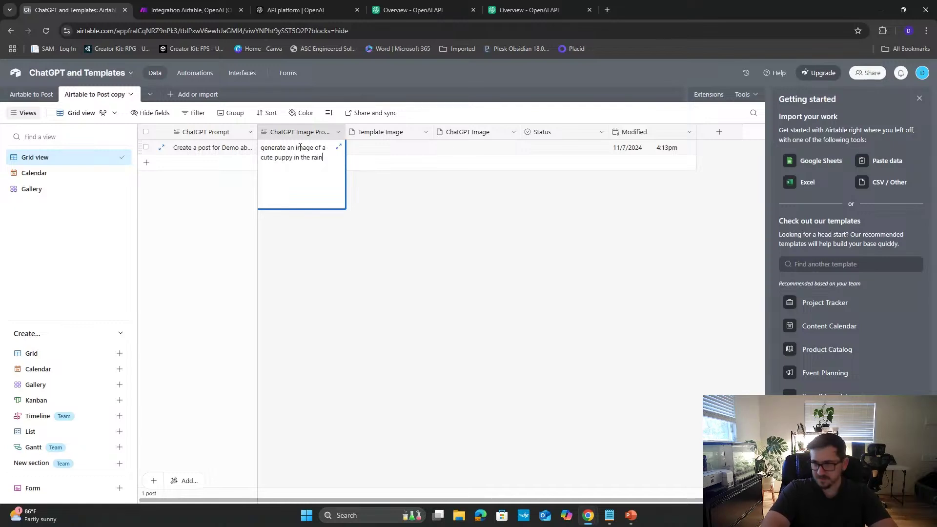
pyautogui.write('ain')
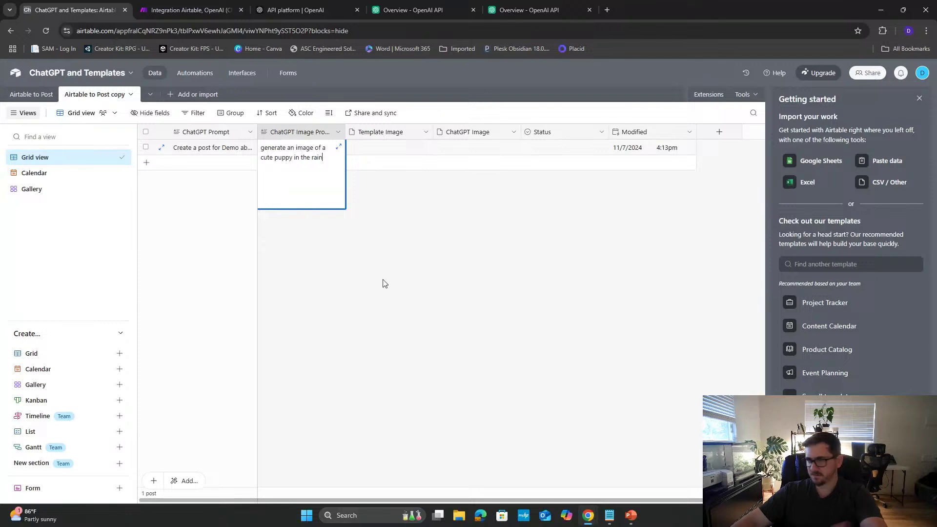
pyautogui.click(445, 294)
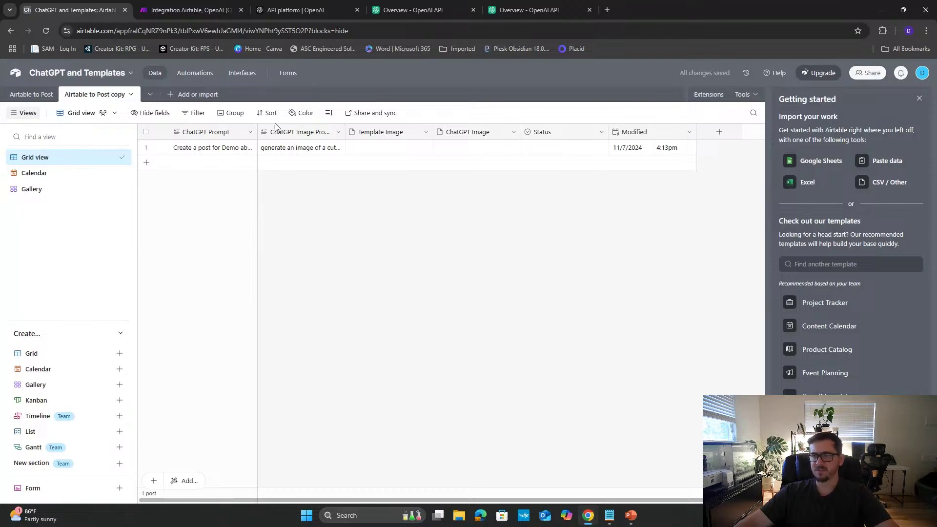
# - Switch to Make, run the scenario once, and inspect the error details of the first Airtable Create a Record module
pyautogui.click(195, 10)
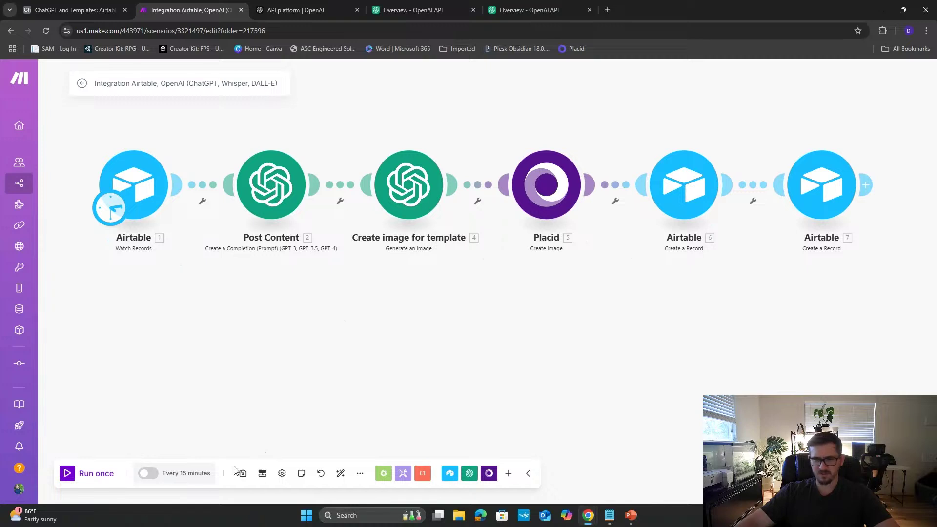
pyautogui.click(102, 477)
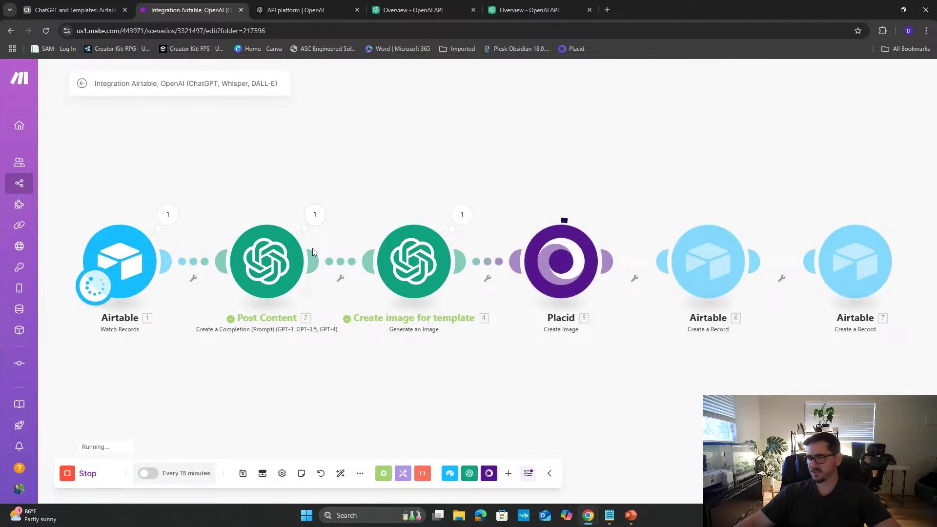
pyautogui.moveTo(126, 234)
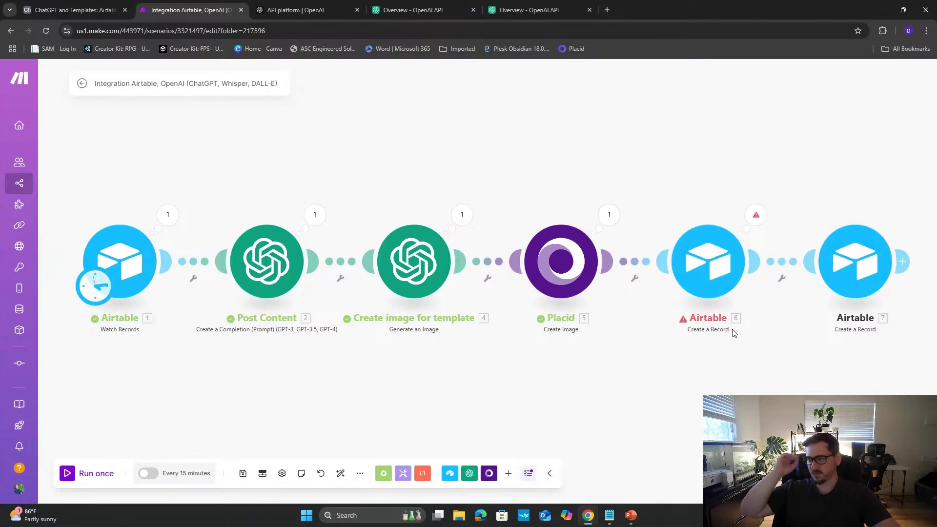
pyautogui.click(756, 214)
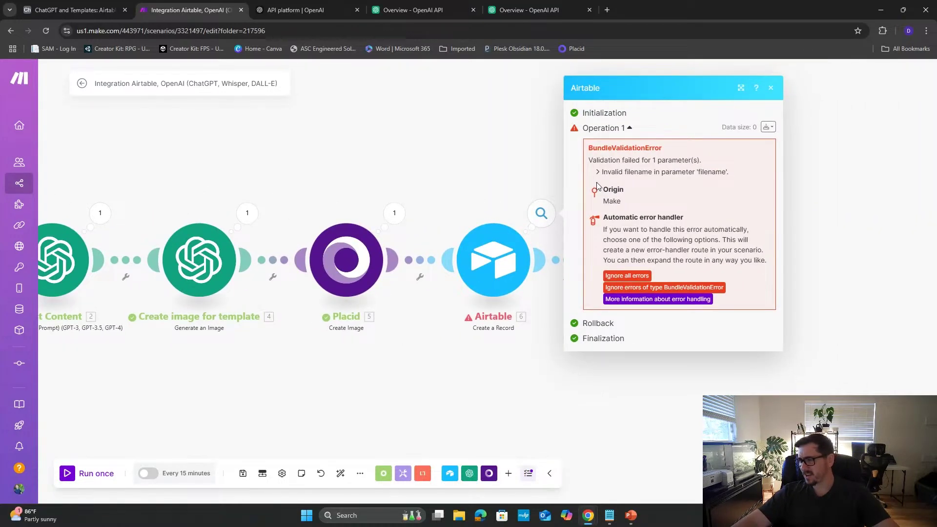
pyautogui.click(771, 89)
# - Clear the image File name mapping in both Airtable Create a Record modules, leaving the File URL mappings in place
pyautogui.click(493, 259)
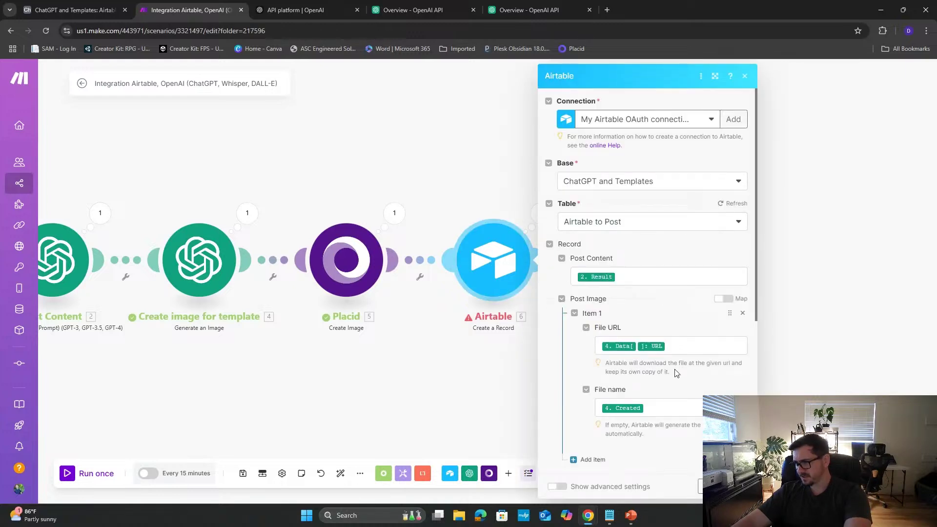
pyautogui.click(665, 410)
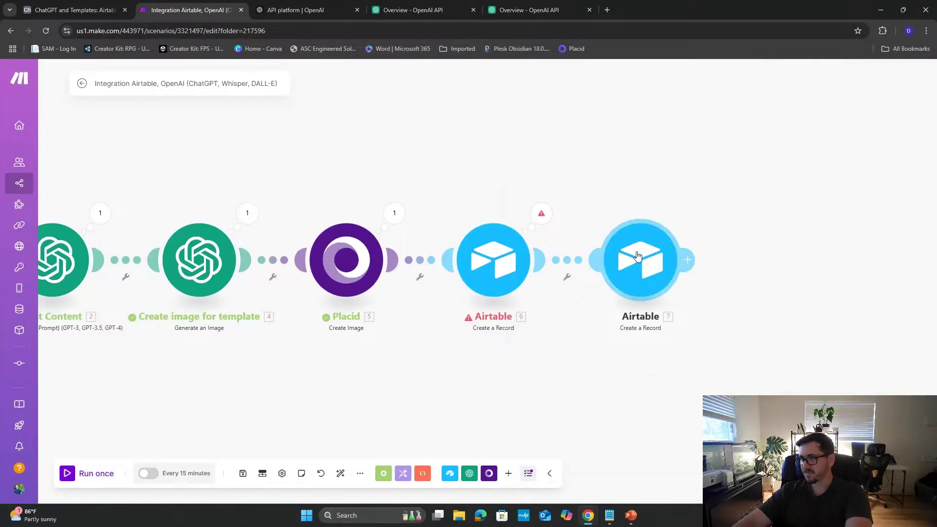
pyautogui.click(629, 264)
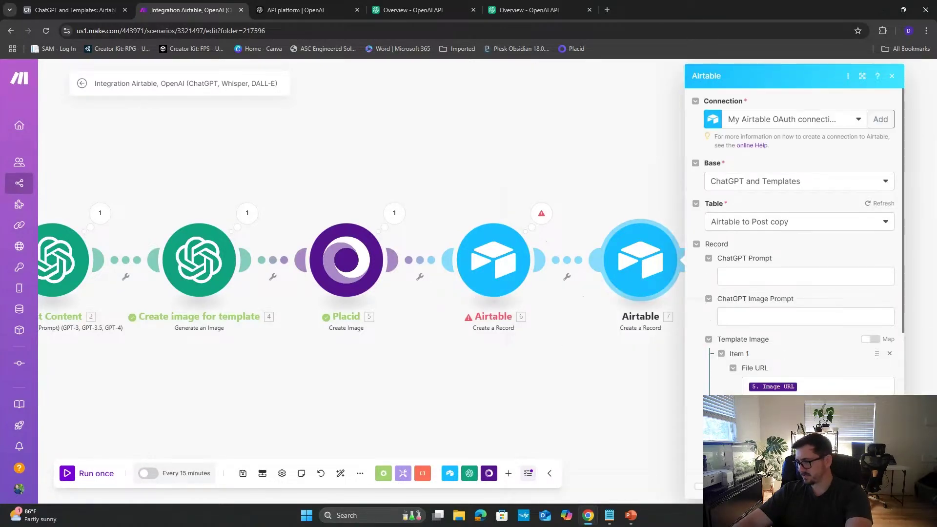
pyautogui.scroll(-2, 779, 354)
pyautogui.click(780, 398)
pyautogui.click(785, 424)
pyautogui.scroll(-3, 785, 424)
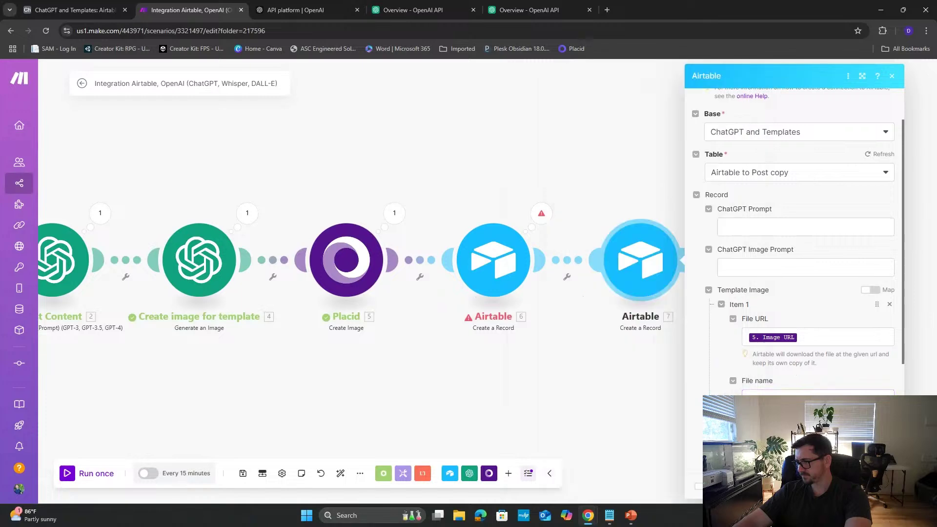
pyautogui.click(601, 439)
pyautogui.moveTo(563, 427); pyautogui.dragTo(752, 413)
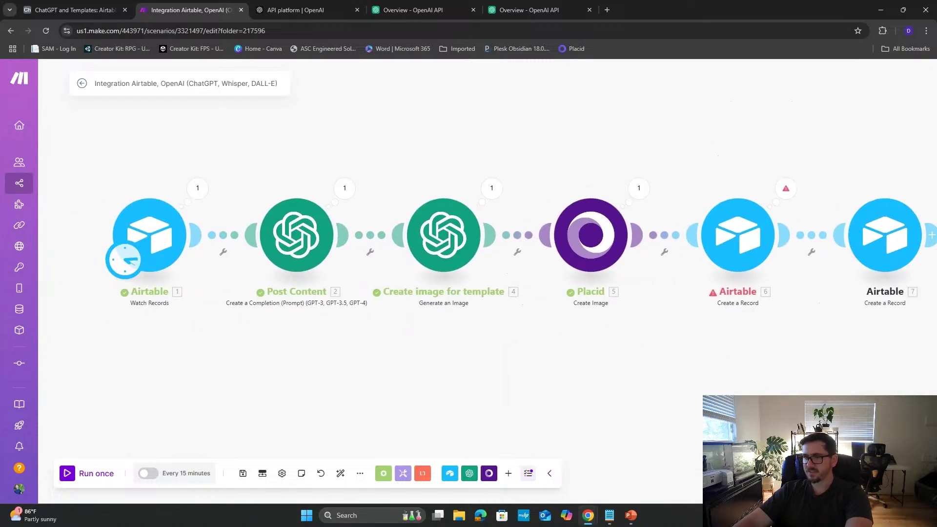
# - Open the Image URL from the Placid module's output in a new browser tab, examine the generated image, and close the tab and output
pyautogui.click(631, 198)
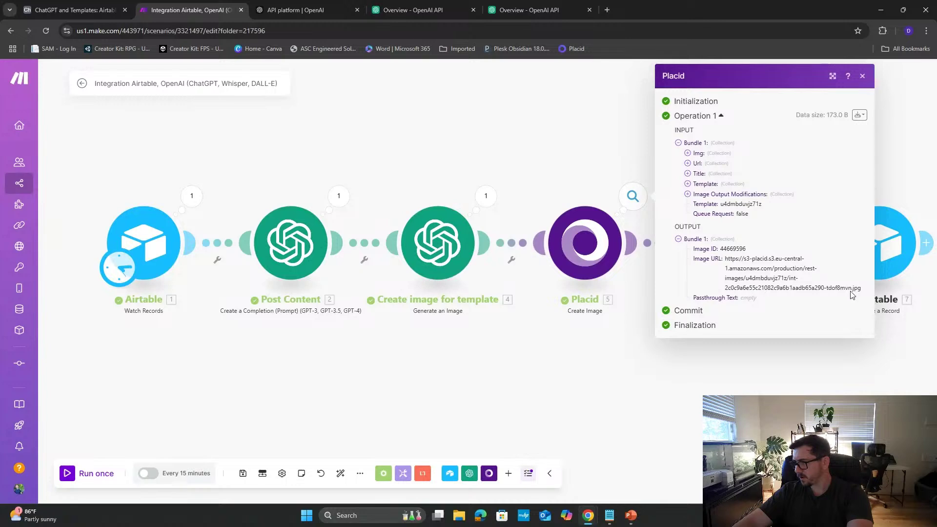
pyautogui.moveTo(861, 291); pyautogui.dragTo(723, 262)
pyautogui.rightClick(723, 262)
pyautogui.click(669, 274)
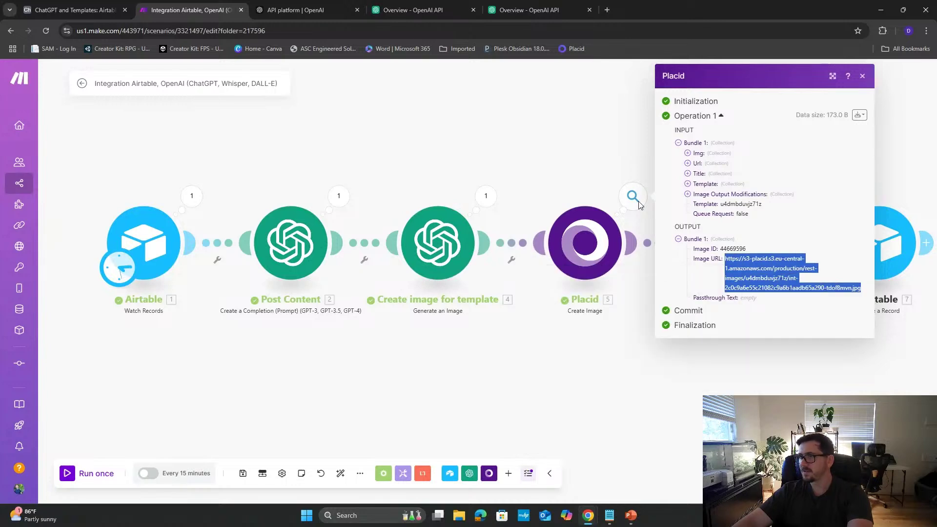
pyautogui.click(607, 10)
pyautogui.hotkey('ctrl', 'v')
pyautogui.press('Return')
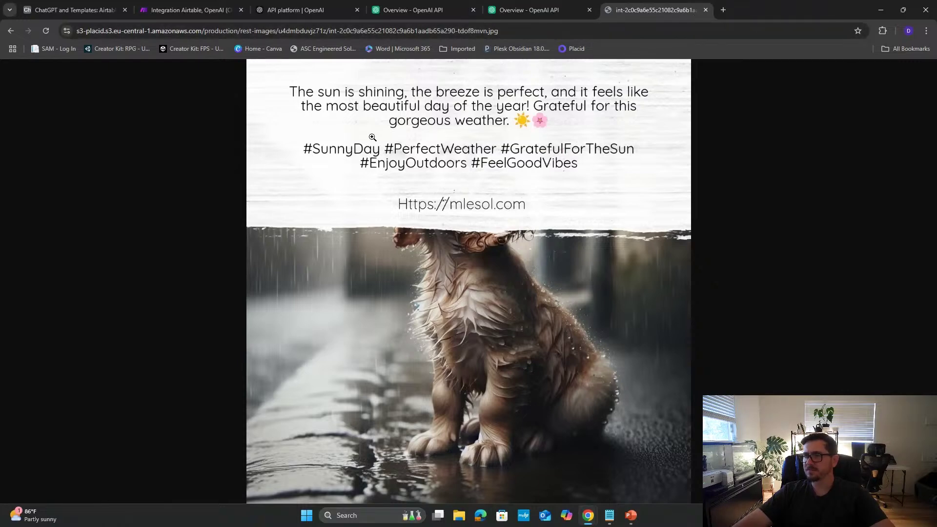
pyautogui.click(705, 11)
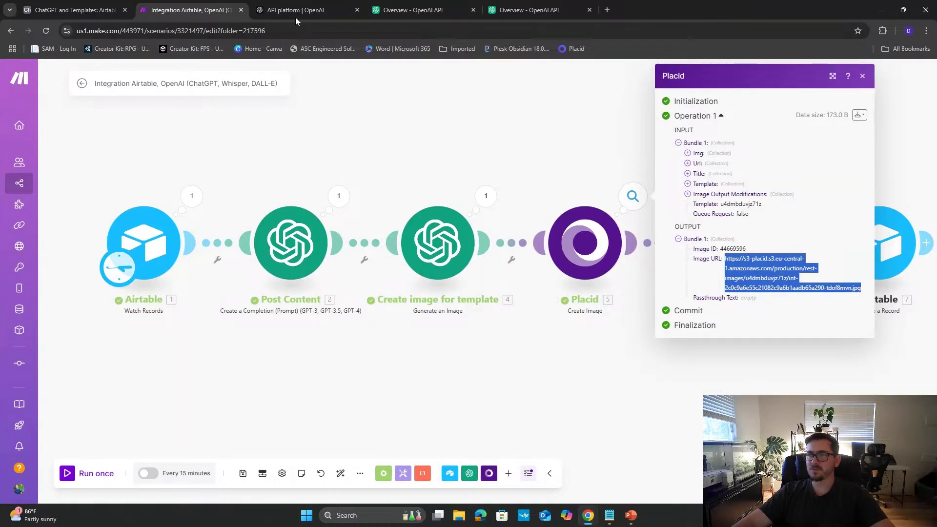
pyautogui.click(862, 77)
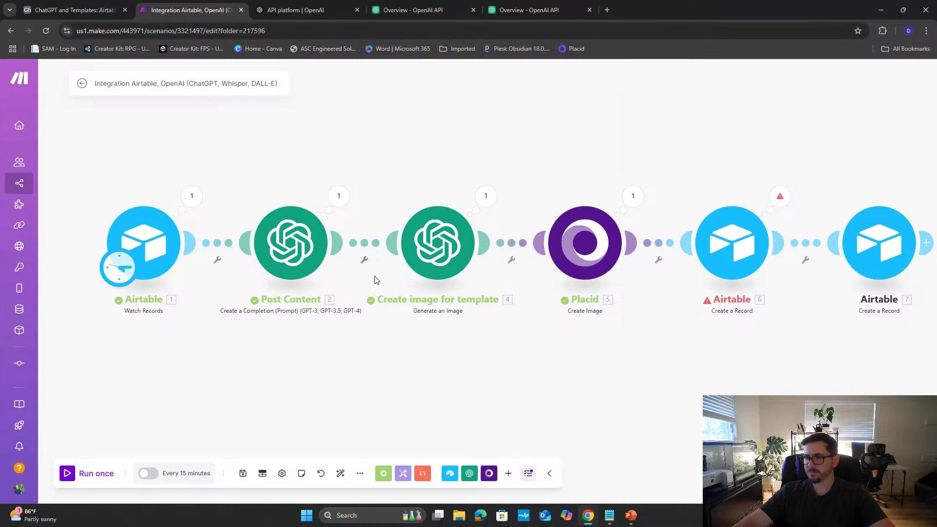
# - In Airtable, set the first record's ChatGPT Image Prompt to "generate an image of a cute puppy on a sunny day laying at the bottom of the picture"
pyautogui.click(93, 10)
pyautogui.doubleClick(307, 151)
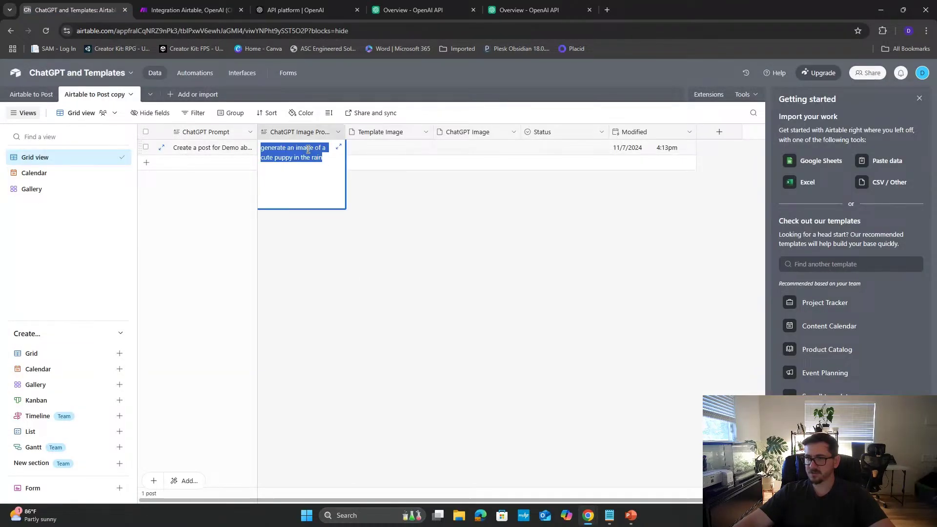
pyautogui.click(332, 173)
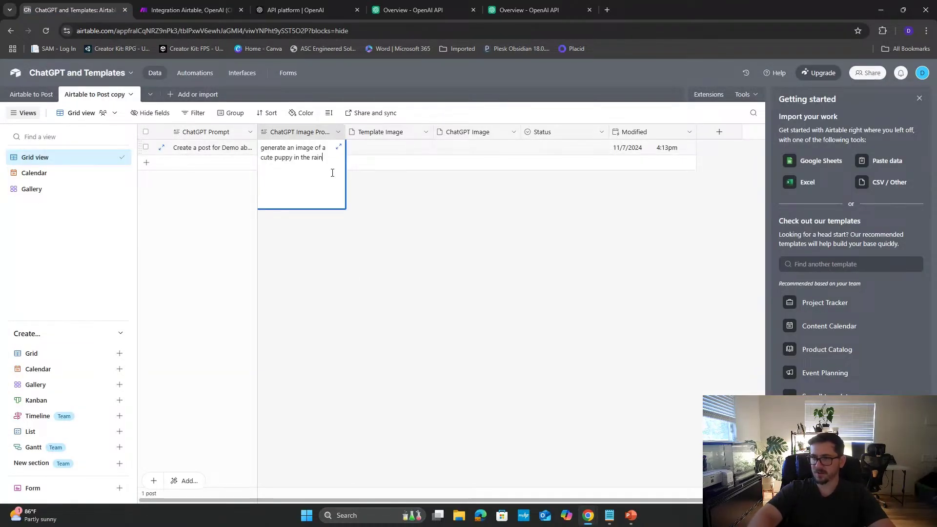
pyautogui.press('BackSpace')
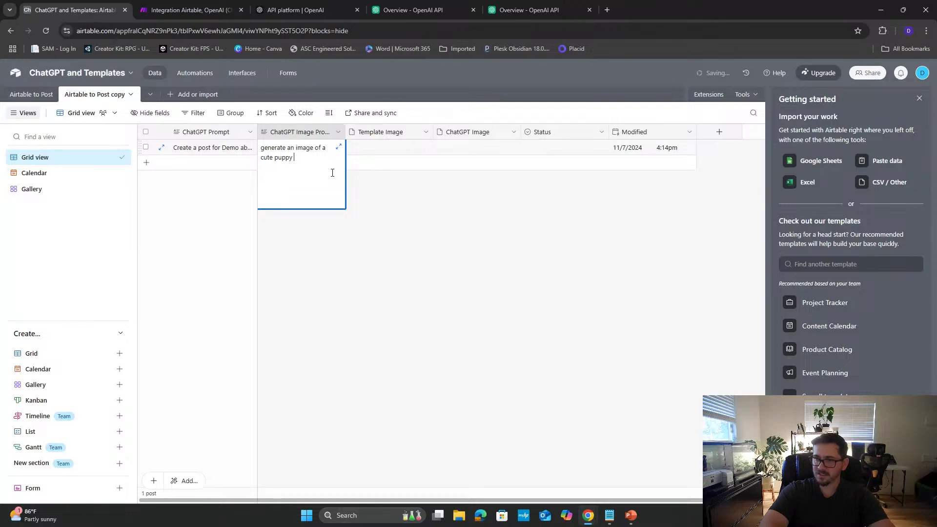
pyautogui.write('on a sunny day la')
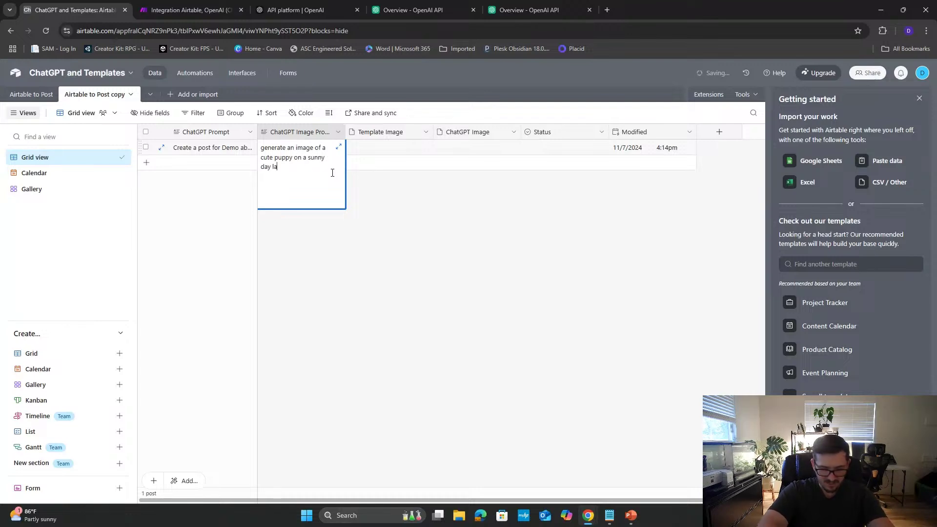
pyautogui.write('ying at the bottom of the picture')
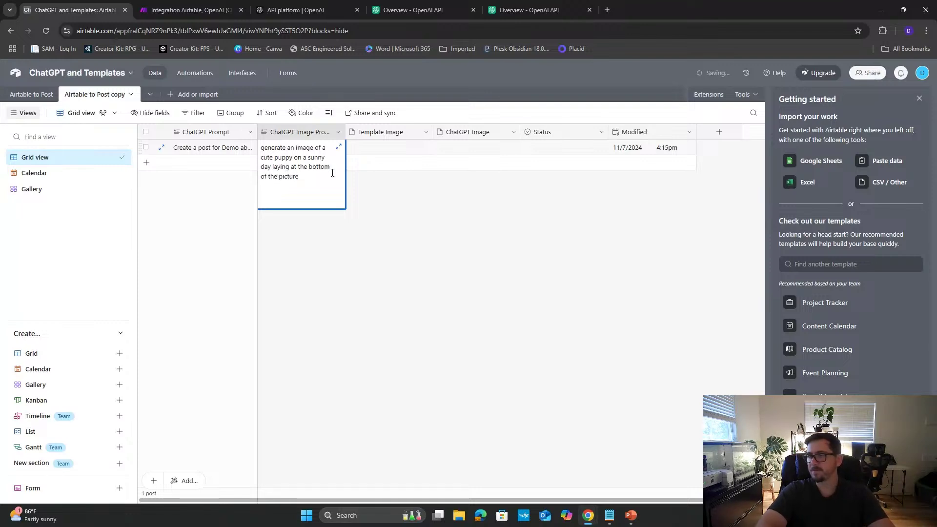
pyautogui.press('Tab')
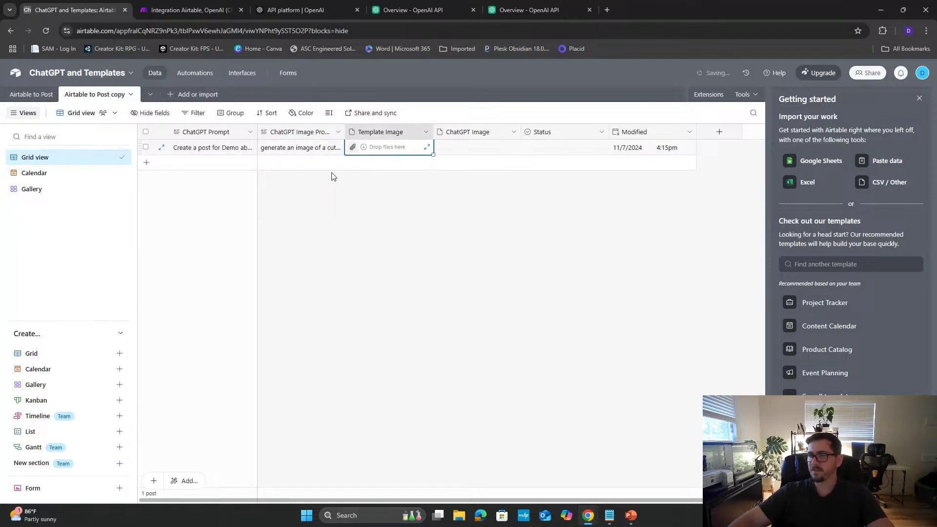
pyautogui.click(460, 212)
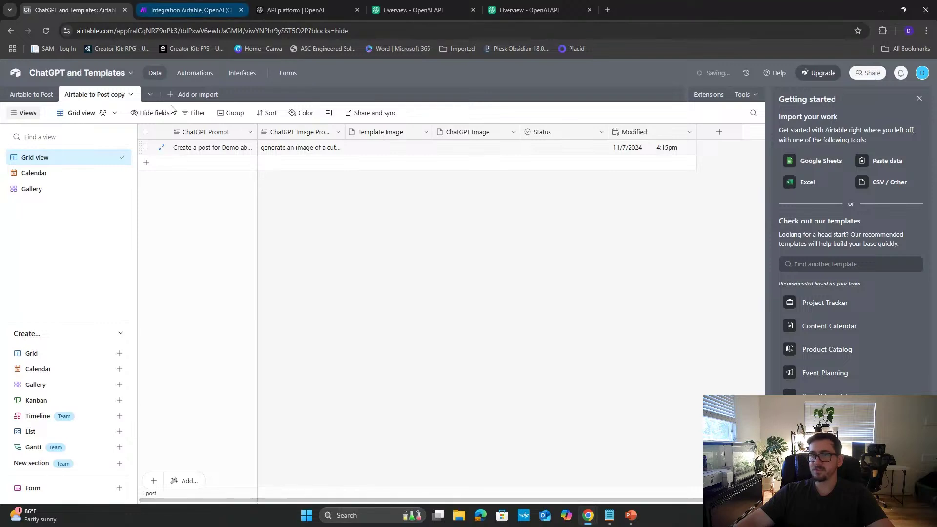
# - Switch to Make, run the scenario once, and return to Airtable to check the Airtable to Post copy table
pyautogui.click(190, 9)
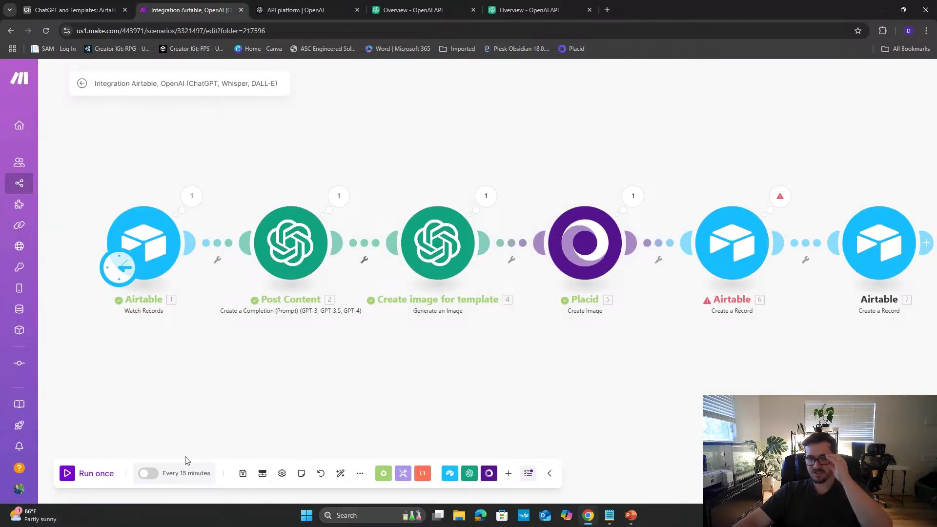
pyautogui.click(86, 472)
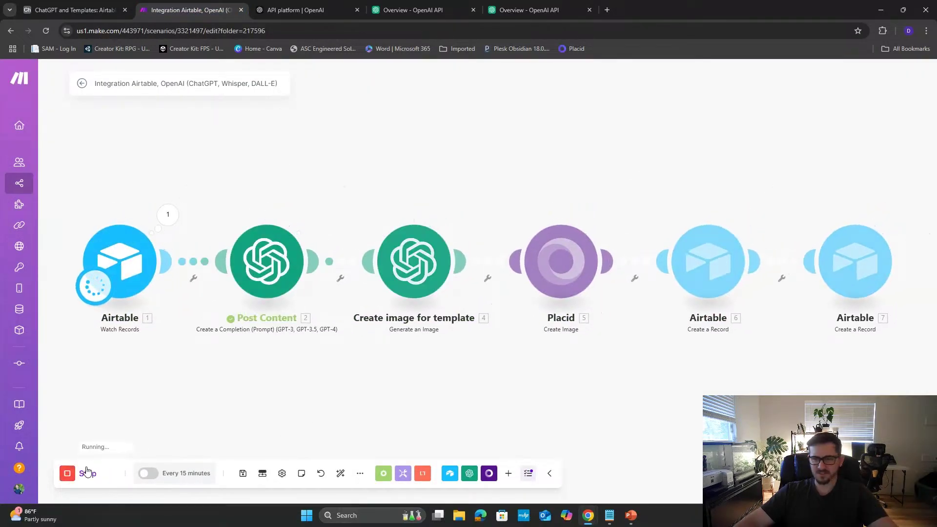
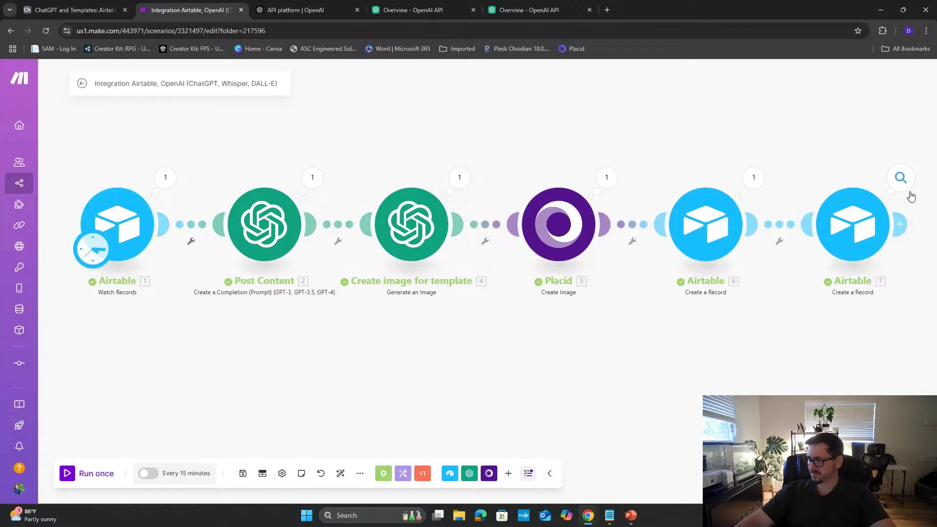
pyautogui.click(113, 5)
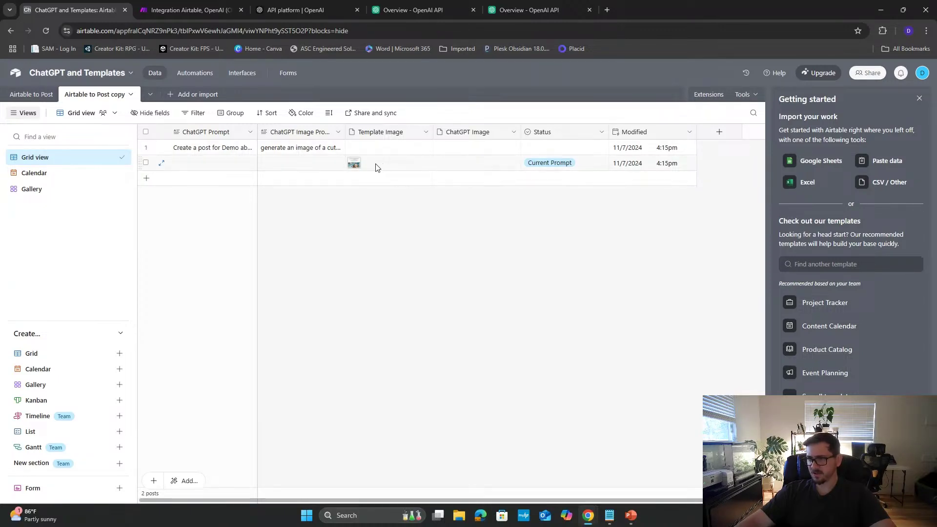
# - Delete the second record, which holds the template image, from the Airtable to Post copy table
pyautogui.click(146, 162)
pyautogui.rightClick(219, 165)
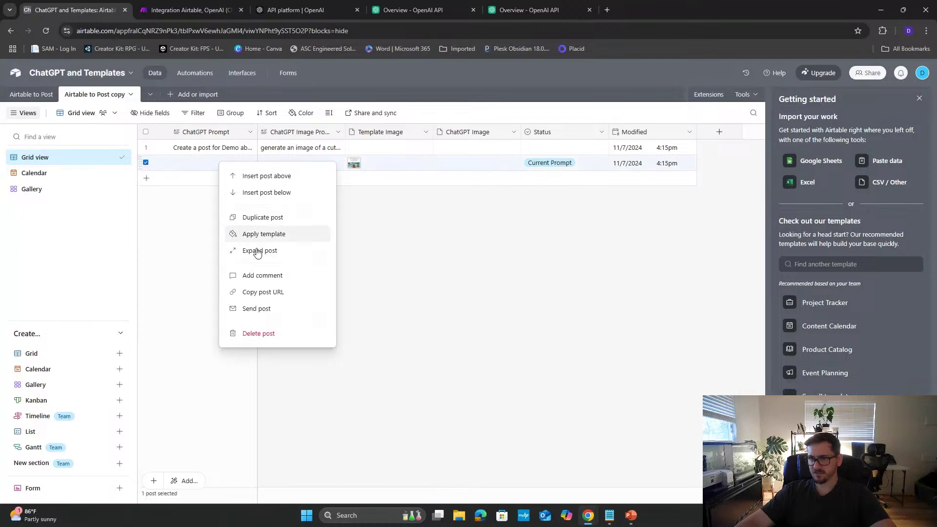
pyautogui.click(271, 334)
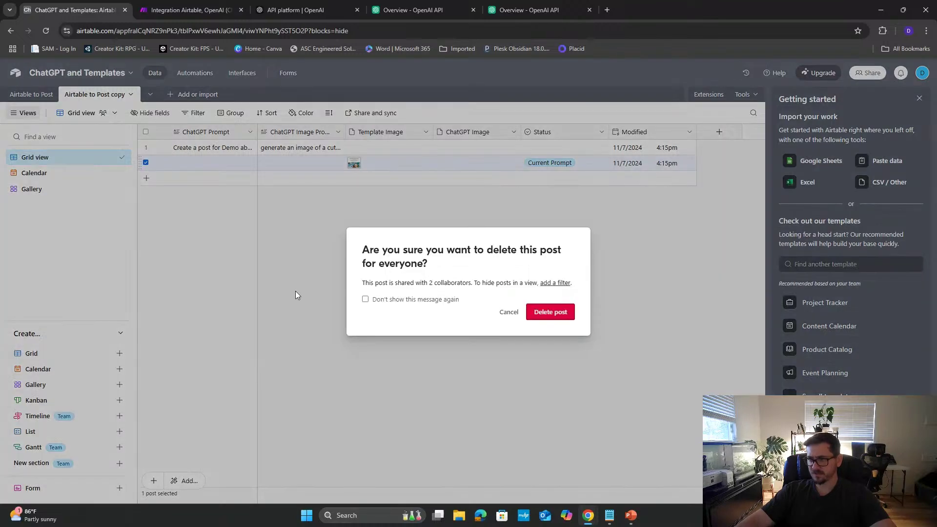
pyautogui.click(548, 312)
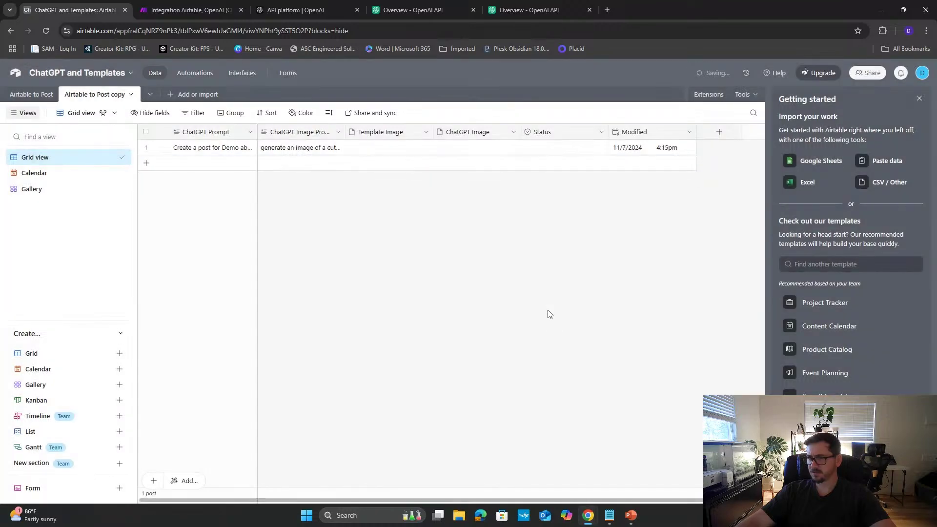
# - Open the Airtable to Post table and view the fourth record's Post Image at full size
pyautogui.click(31, 95)
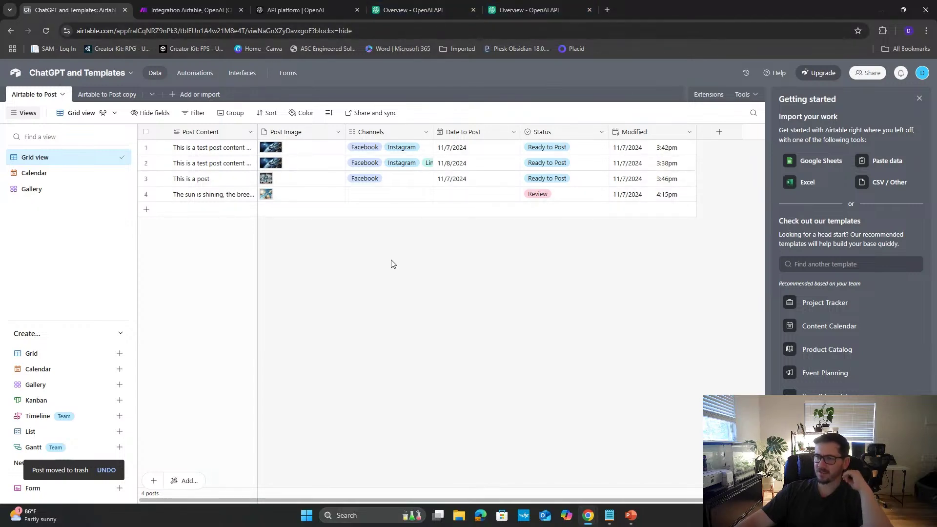
pyautogui.click(285, 195)
pyautogui.click(285, 194)
pyautogui.press('Escape')
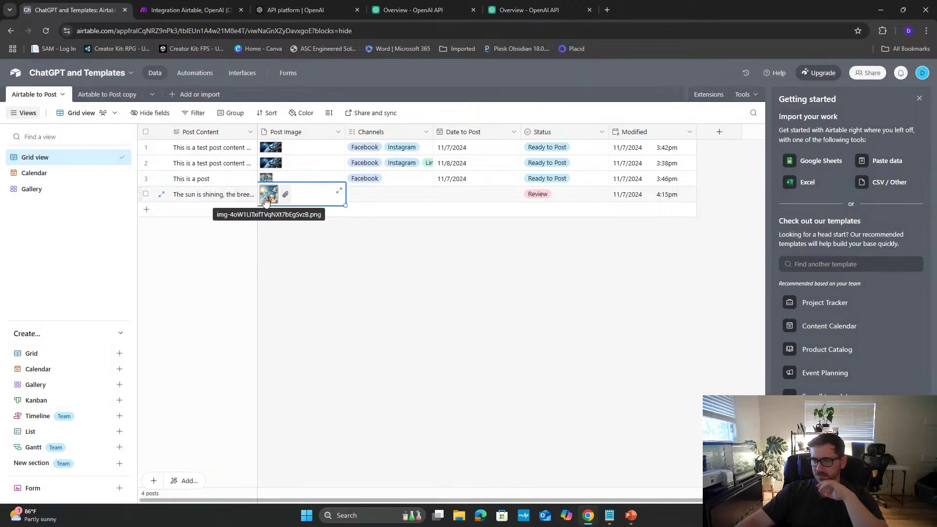
pyautogui.click(267, 200)
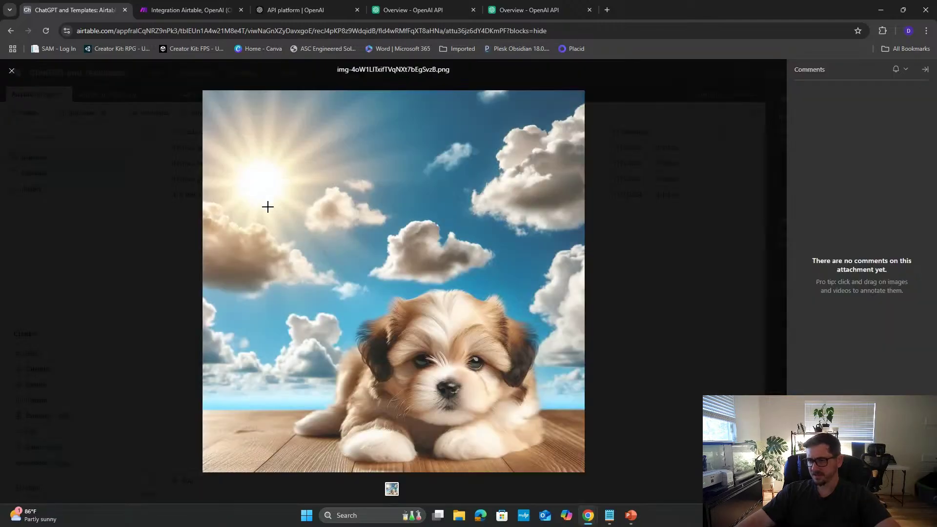
pyautogui.click(12, 73)
# - Check the fourth record's Post Content and reopen the preview of its Post Image
pyautogui.doubleClick(211, 197)
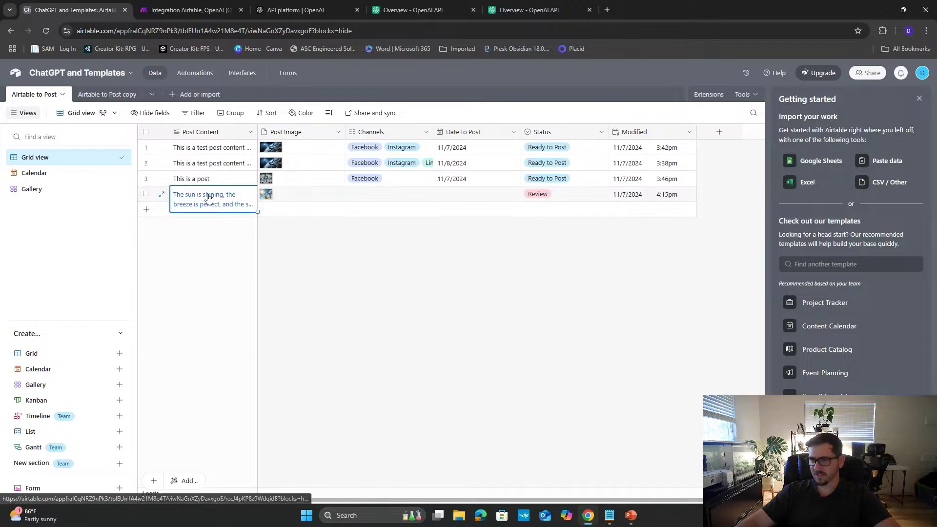
pyautogui.click(378, 264)
pyautogui.click(204, 195)
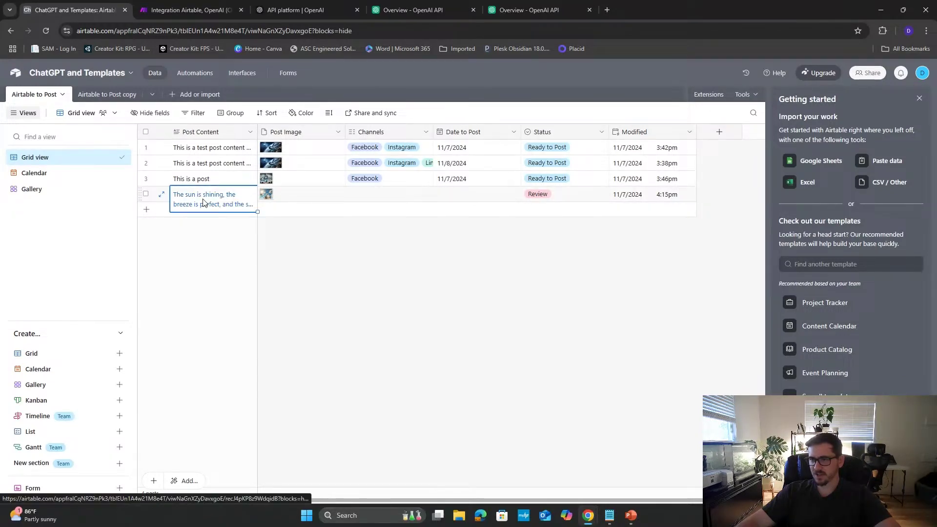
pyautogui.click(326, 199)
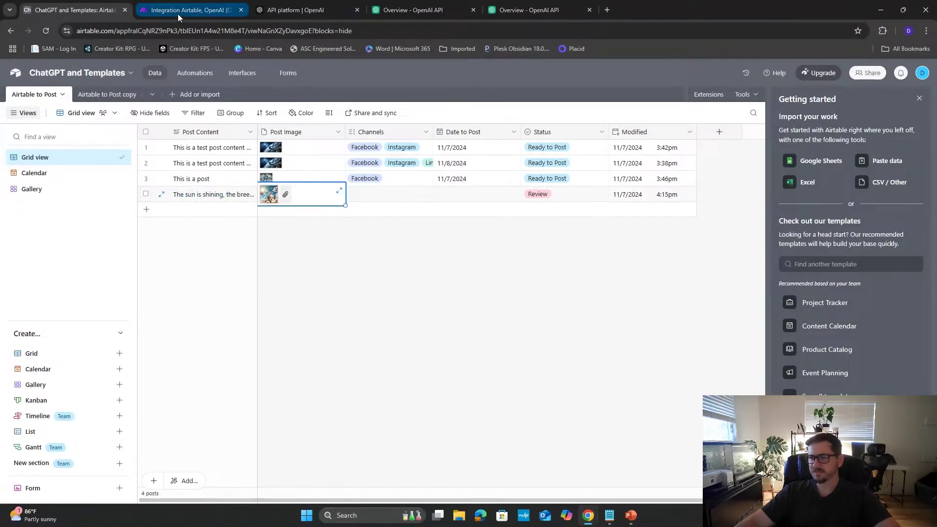
pyautogui.click(269, 194)
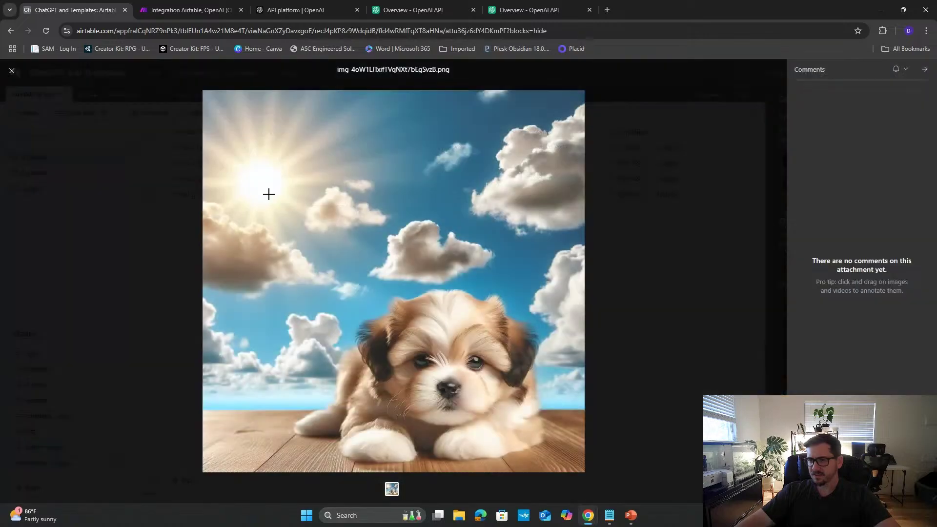
# - Switch to Make and replace the Post Image File URL in the Airtable to Post record module with Placid's Image URL
pyautogui.click(13, 72)
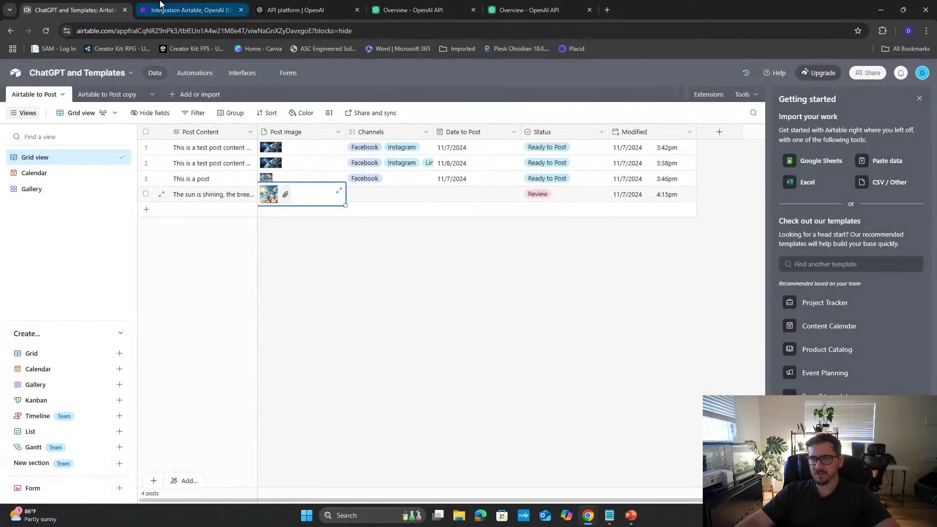
pyautogui.click(190, 10)
pyautogui.moveTo(702, 376); pyautogui.dragTo(395, 398)
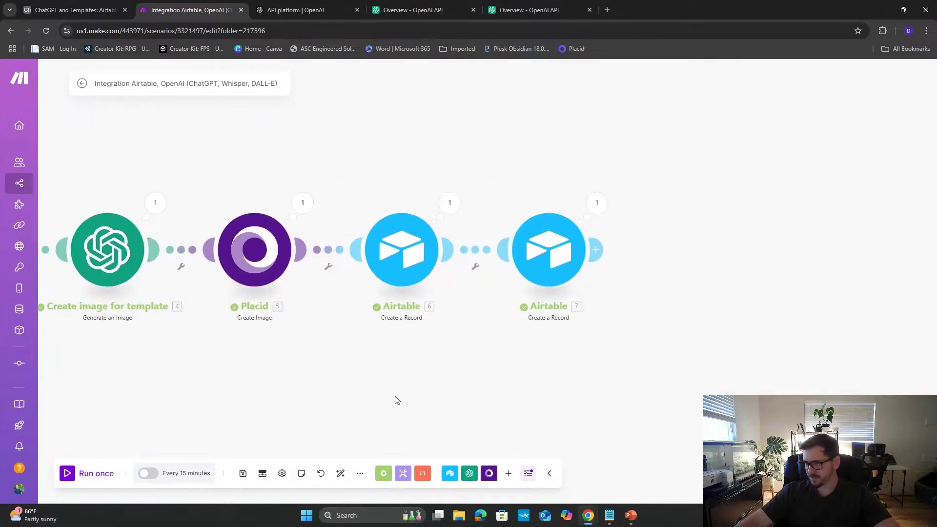
pyautogui.click(401, 274)
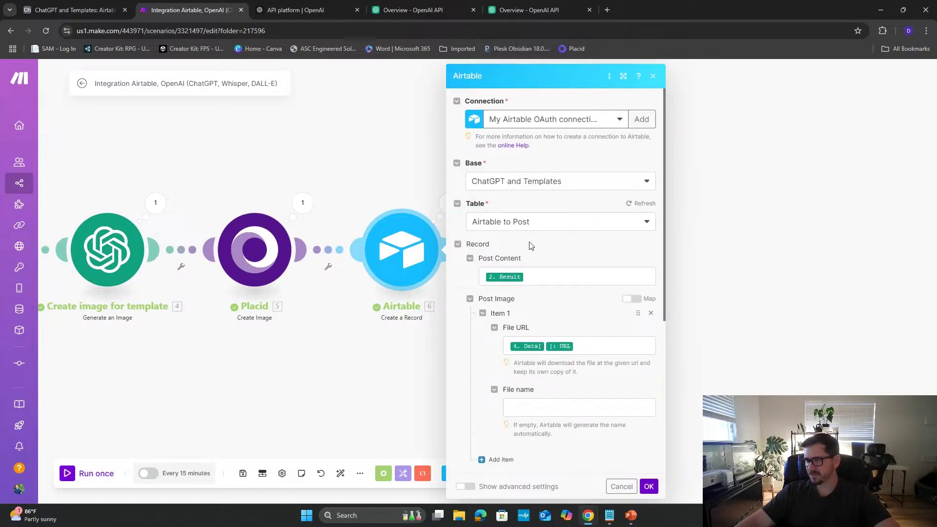
pyautogui.scroll(-5, 603, 331)
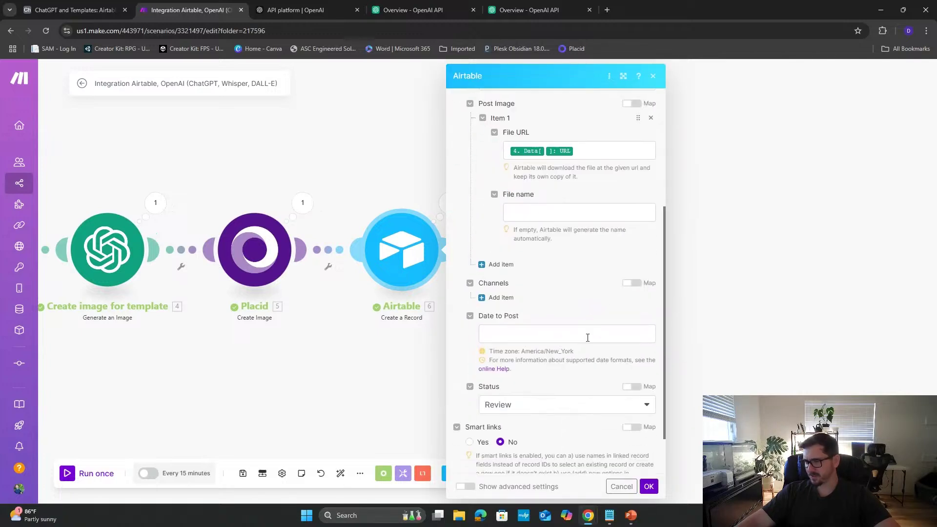
pyautogui.scroll(-1, 581, 373)
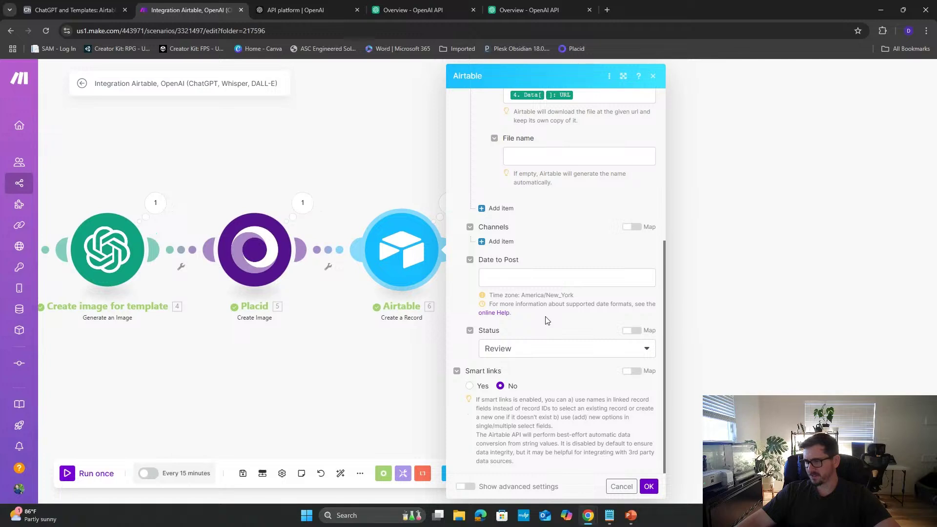
pyautogui.scroll(3, 547, 320)
pyautogui.click(580, 243)
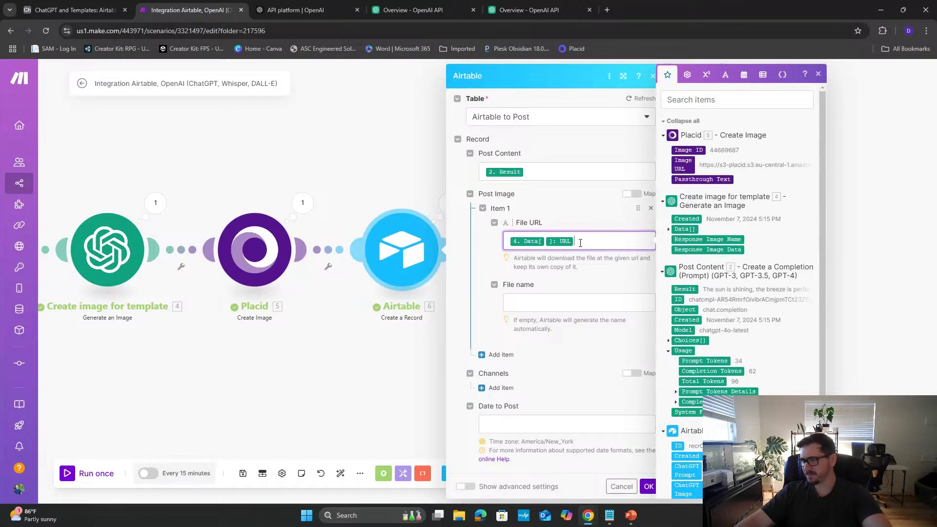
pyautogui.hotkey('ctrl', 'a')
pyautogui.press('BackSpace')
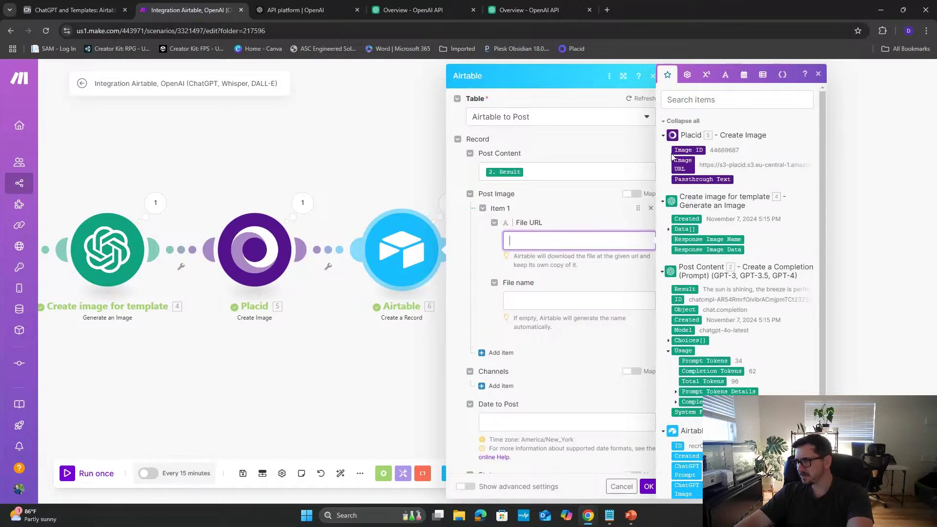
pyautogui.click(683, 164)
pyautogui.click(649, 486)
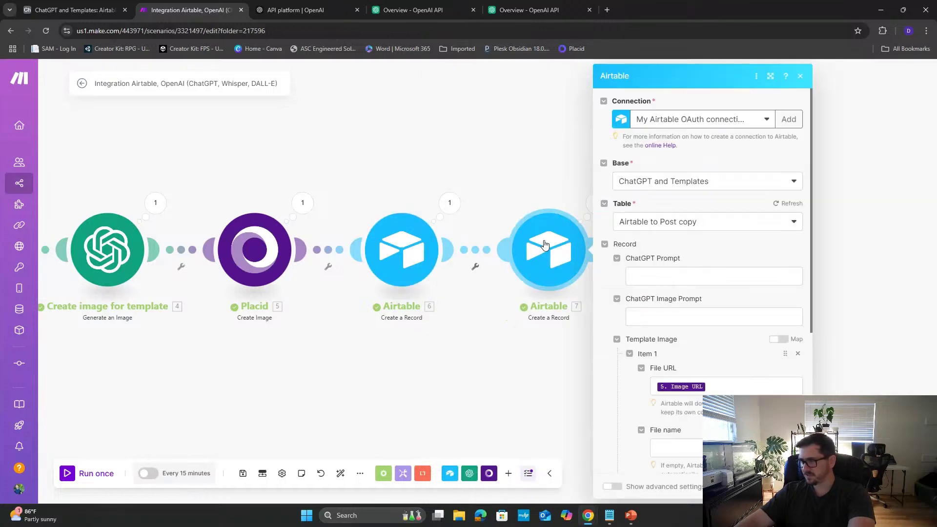
# - Map the watched record's ChatGPT Prompt and ChatGPT Image Prompt to the matching fields of the last Airtable Create a Record module
pyautogui.click(665, 279)
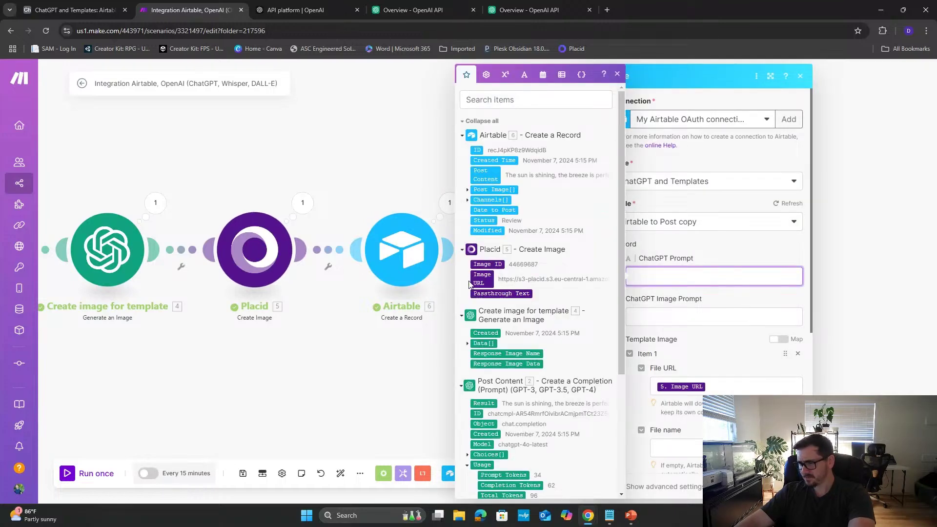
pyautogui.scroll(-3, 476, 311)
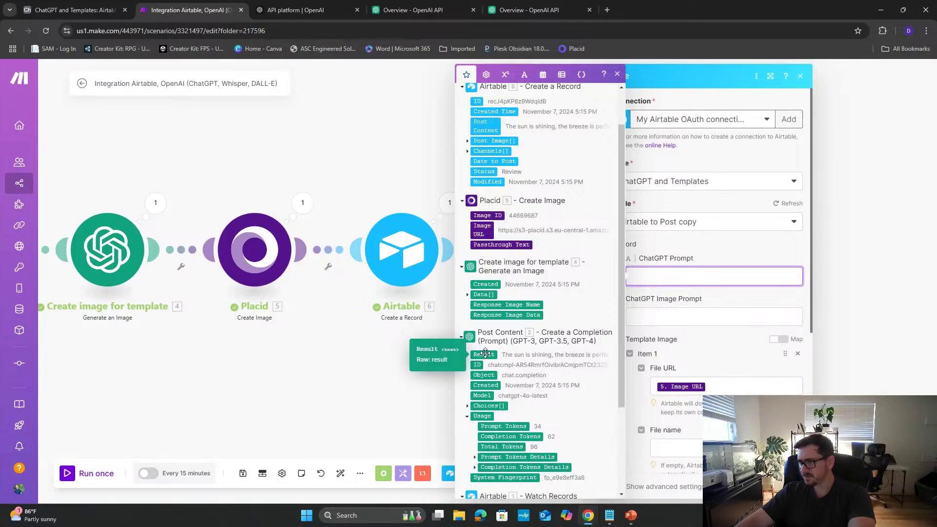
pyautogui.scroll(2, 487, 147)
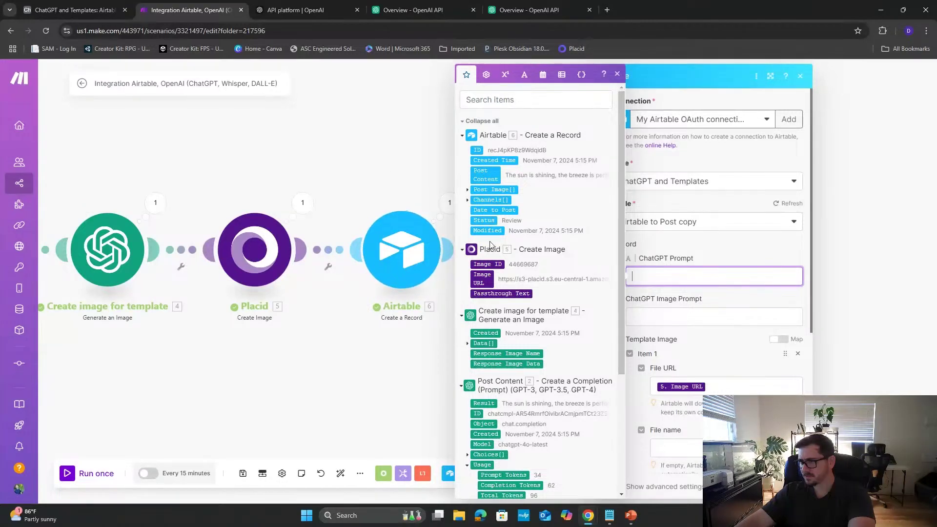
pyautogui.scroll(-3, 531, 343)
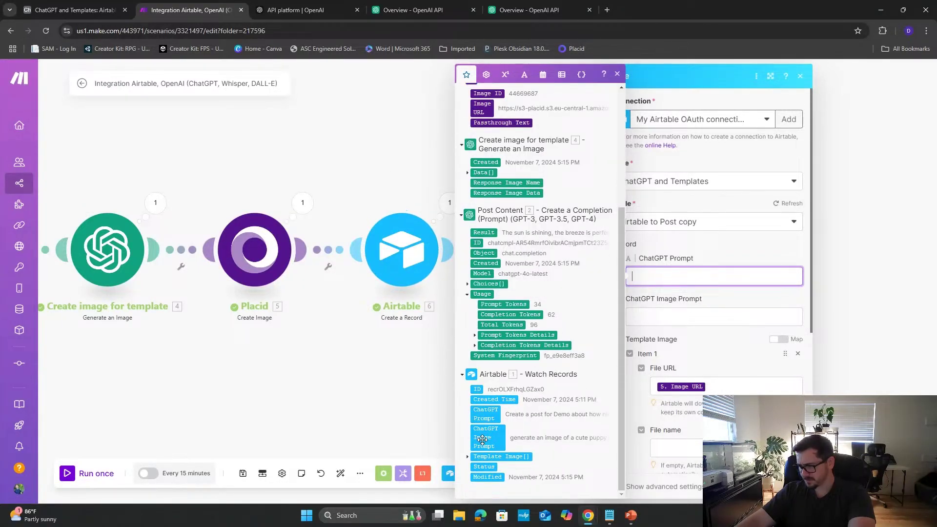
pyautogui.click(485, 415)
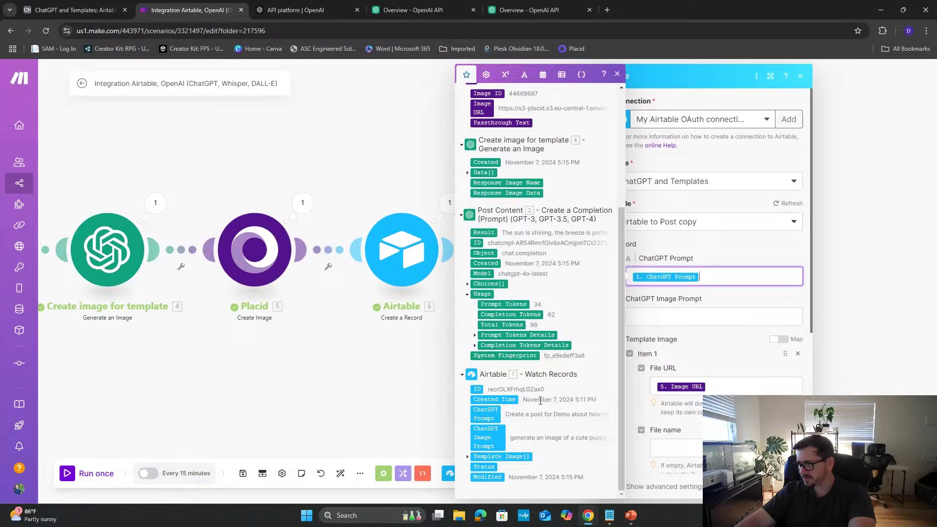
pyautogui.click(656, 316)
pyautogui.click(480, 436)
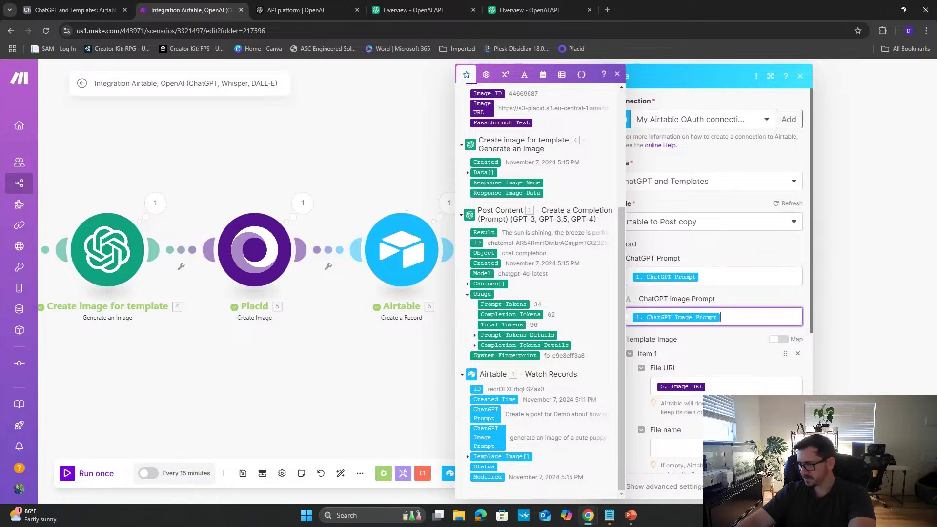
pyautogui.click(789, 487)
# - Delete the last Airtable Create a Record module, which writes to the Airtable to Post copy table
pyautogui.moveTo(454, 398); pyautogui.dragTo(628, 381)
pyautogui.rightClick(712, 235)
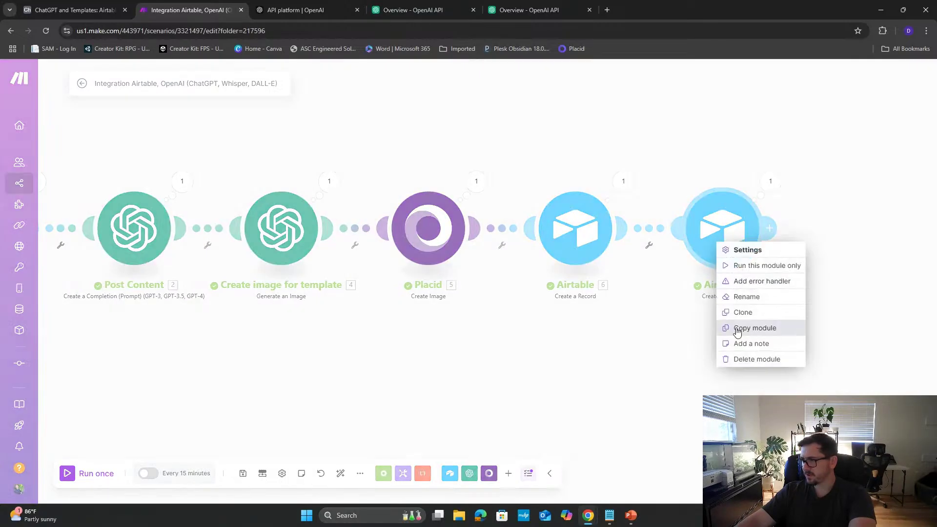
pyautogui.click(748, 360)
pyautogui.moveTo(459, 362); pyautogui.dragTo(684, 315)
pyautogui.scroll(-4, 517, 356)
pyautogui.moveTo(590, 332); pyautogui.dragTo(484, 357)
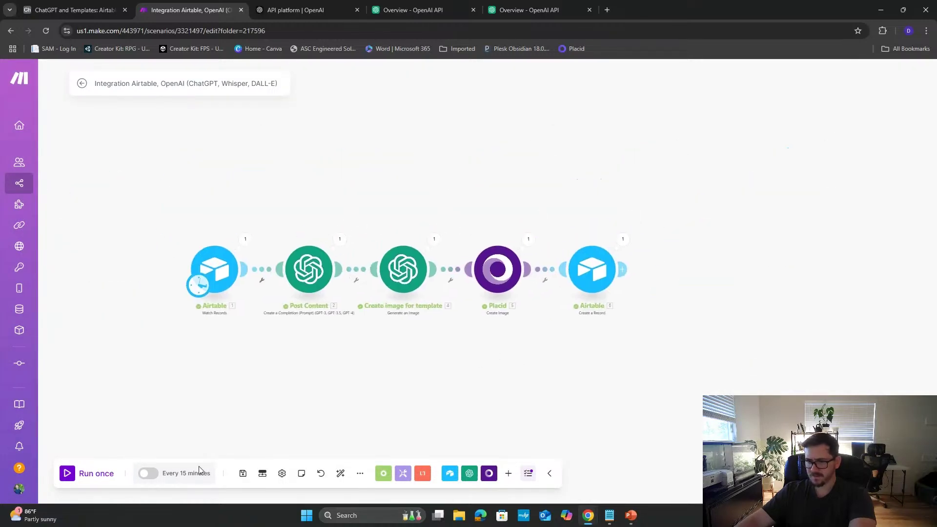
# - Run the scenario once and switch to Airtable to check the Airtable to Post and Airtable to Post copy tables
pyautogui.click(81, 475)
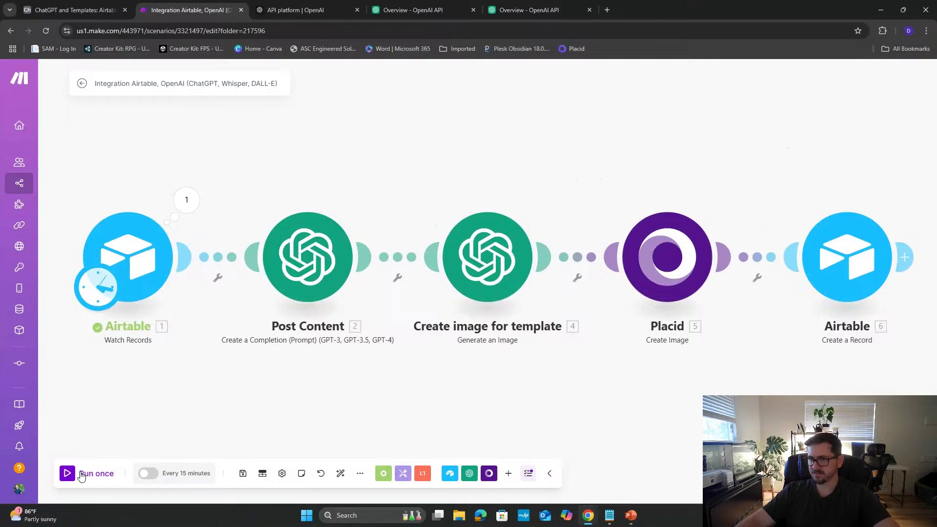
pyautogui.click(73, 10)
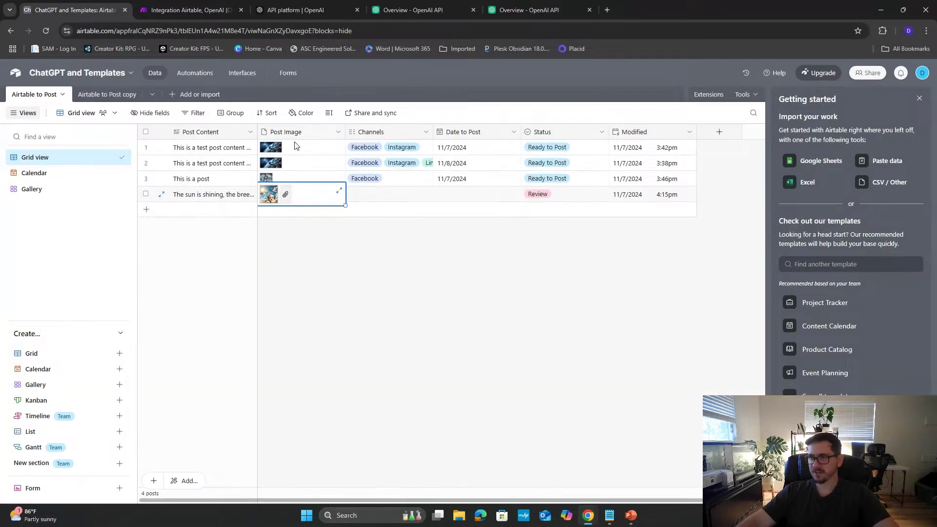
pyautogui.click(36, 99)
pyautogui.click(107, 94)
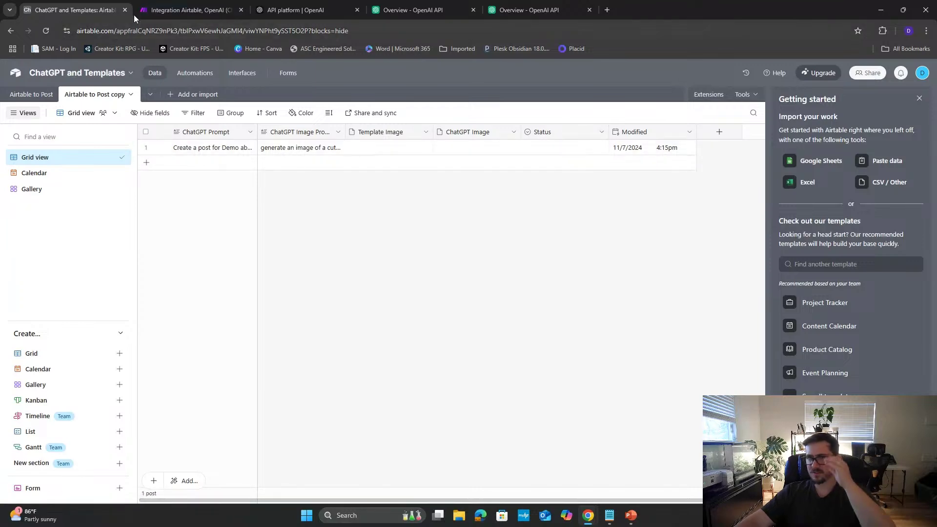
# - In Make, append an Airtable Update a Record module using the ChatGPT and Templates base and the Airtable to Post copy table
pyautogui.click(162, 10)
pyautogui.click(904, 257)
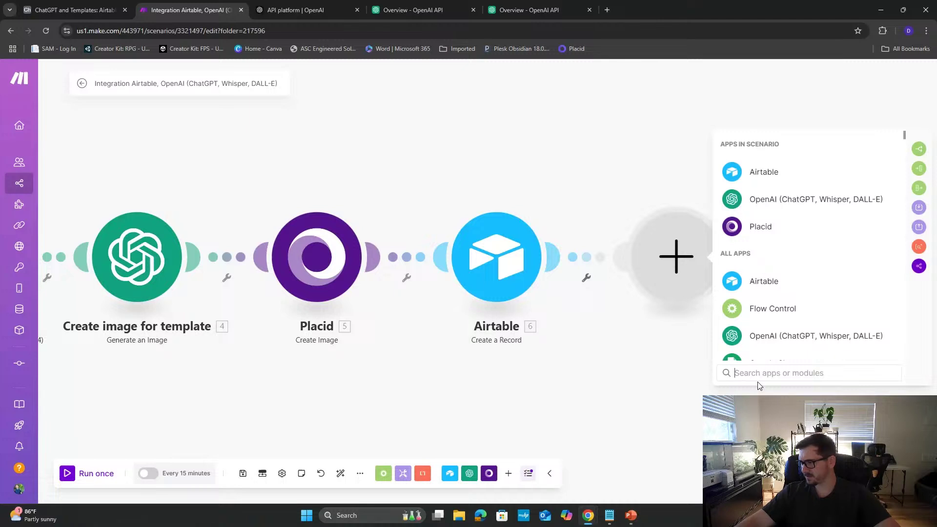
pyautogui.click(766, 172)
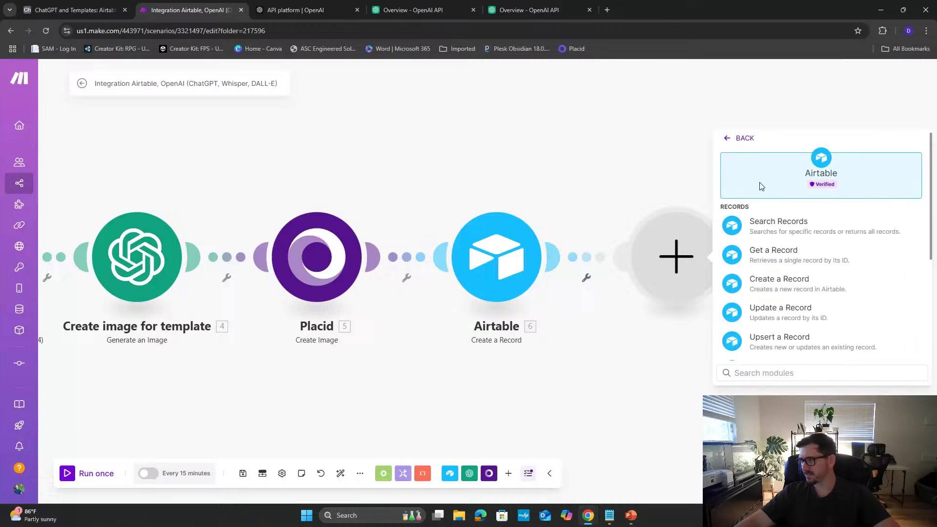
pyautogui.click(790, 307)
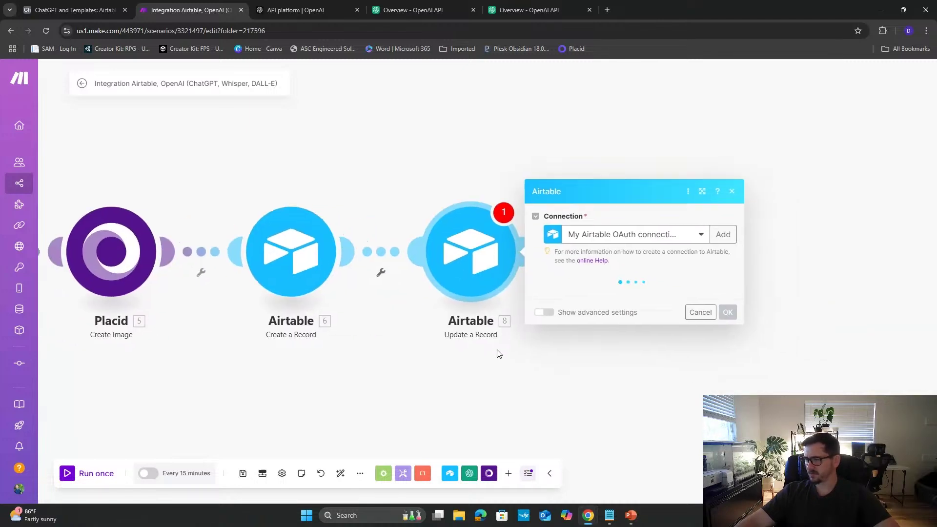
pyautogui.click(606, 235)
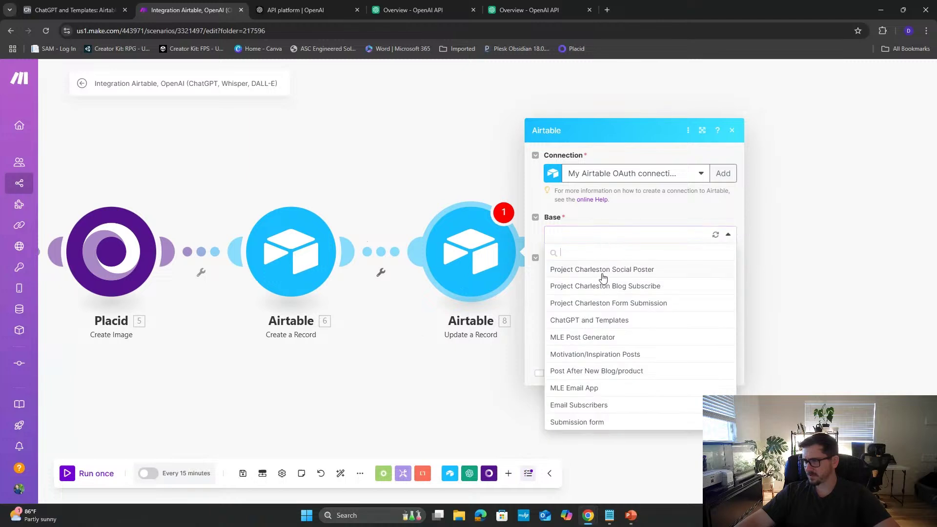
pyautogui.click(605, 320)
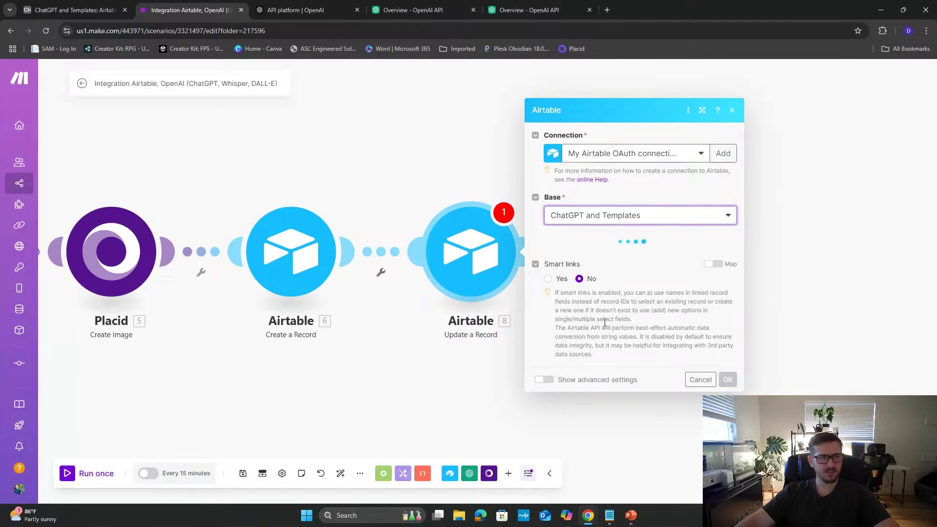
pyautogui.click(617, 258)
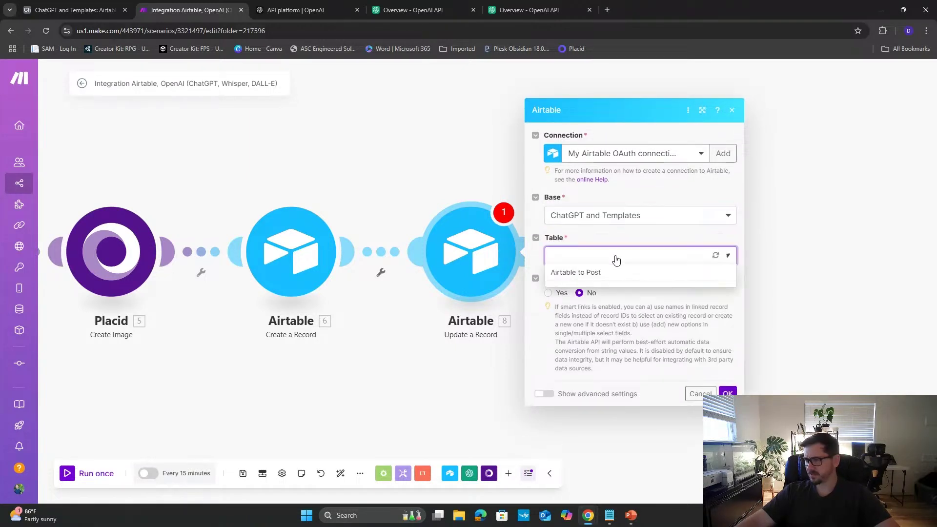
pyautogui.click(613, 292)
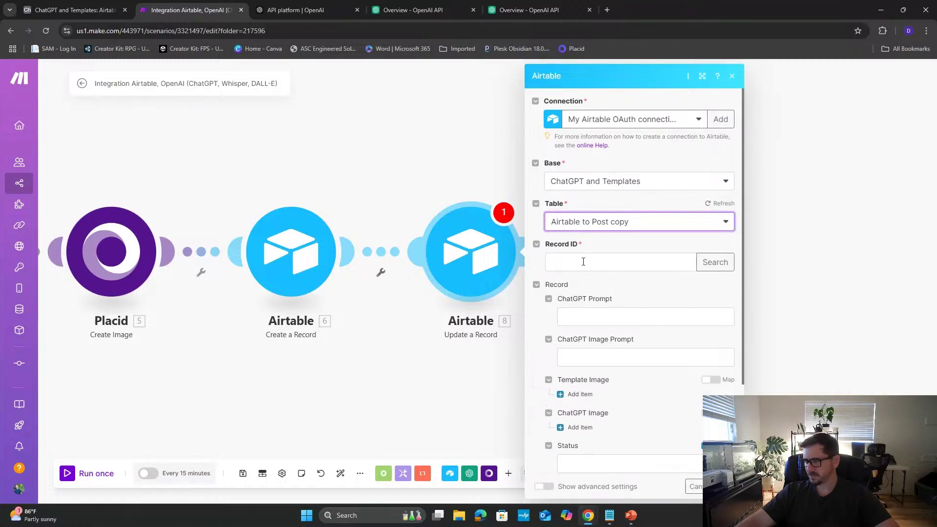
# - Map the Update a Record module's Record ID to the ID from the Airtable Create a Record module
pyautogui.click(583, 261)
pyautogui.click(689, 291)
pyautogui.click(629, 264)
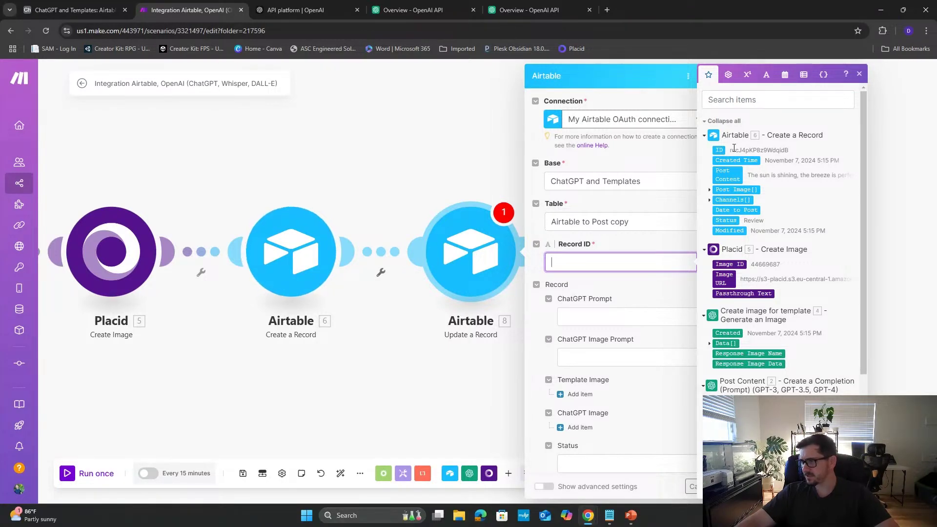
pyautogui.click(716, 148)
pyautogui.click(643, 296)
# - Turn off mapping for the updated record's Status, set it to Current Prompt, and close the module settings
pyautogui.scroll(-3, 634, 302)
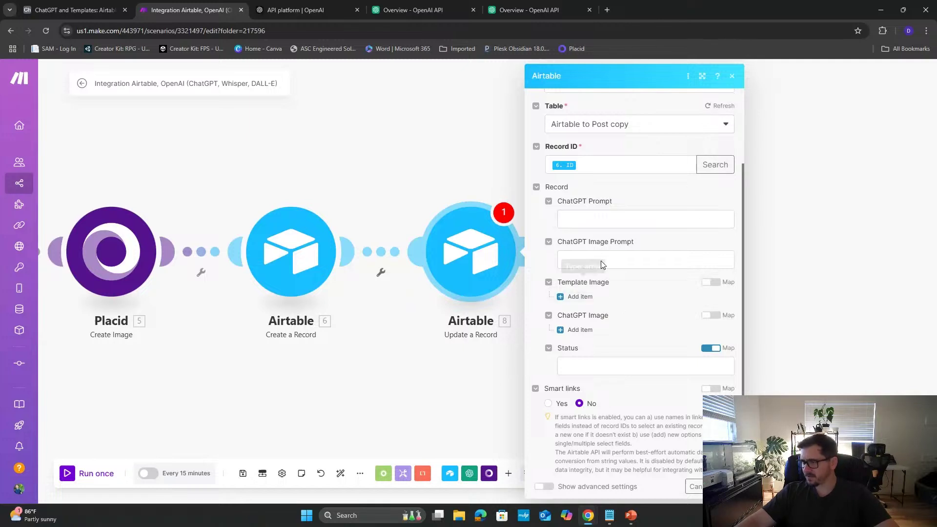
pyautogui.scroll(1, 596, 212)
pyautogui.scroll(-2, 595, 212)
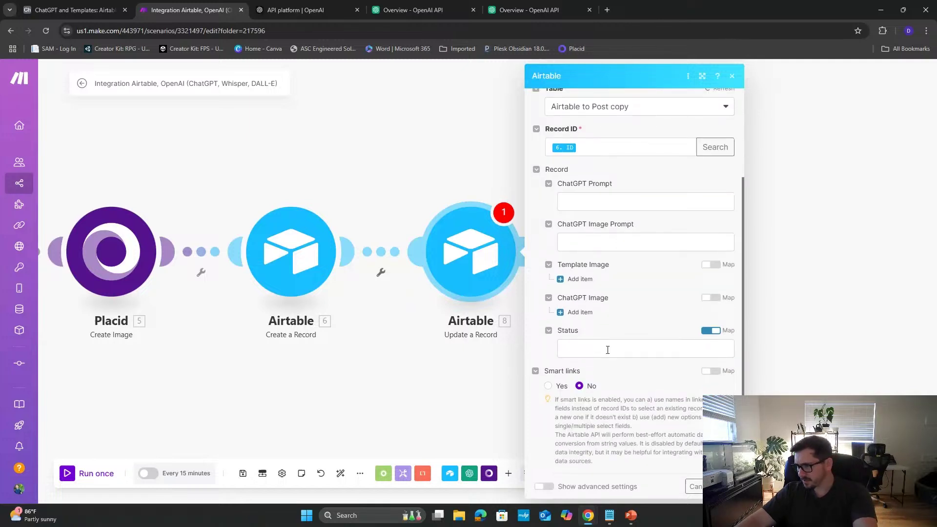
pyautogui.click(614, 348)
pyautogui.click(710, 331)
pyautogui.click(616, 349)
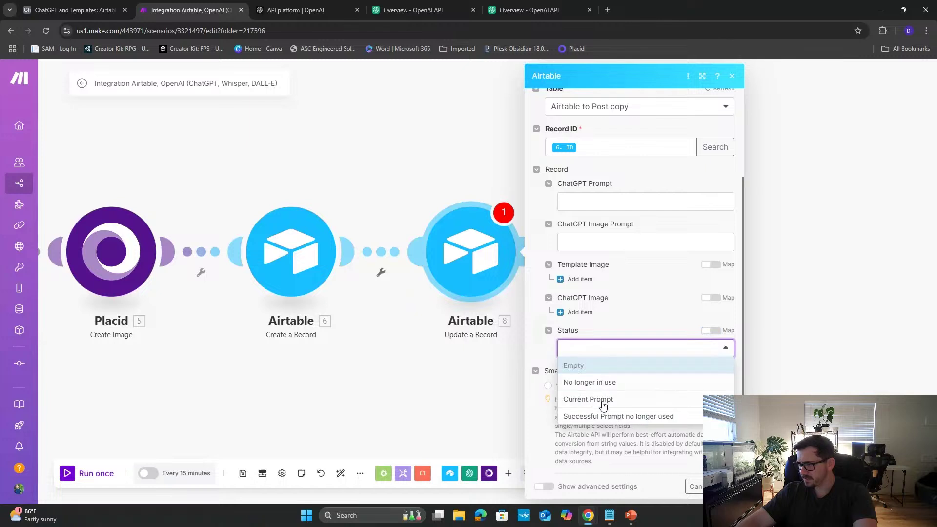
pyautogui.click(603, 401)
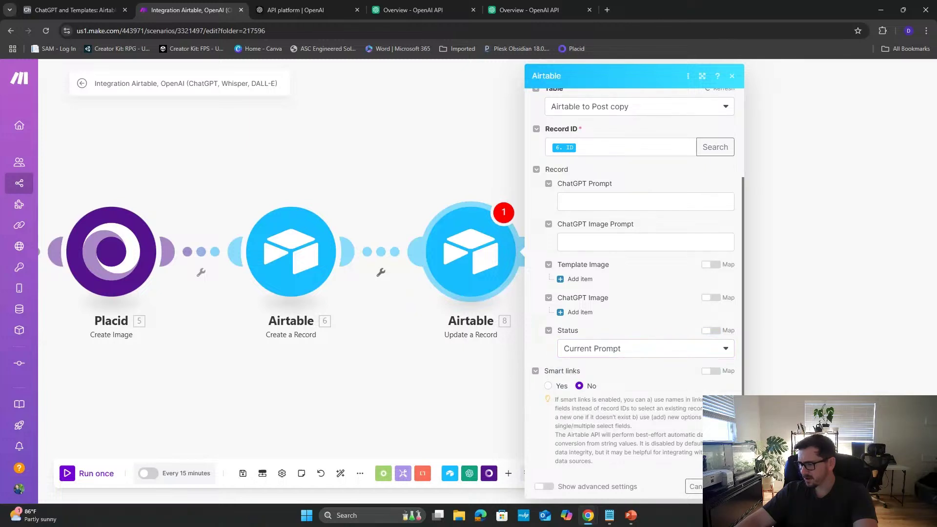
pyautogui.press('Escape')
pyautogui.moveTo(476, 150); pyautogui.dragTo(658, 146)
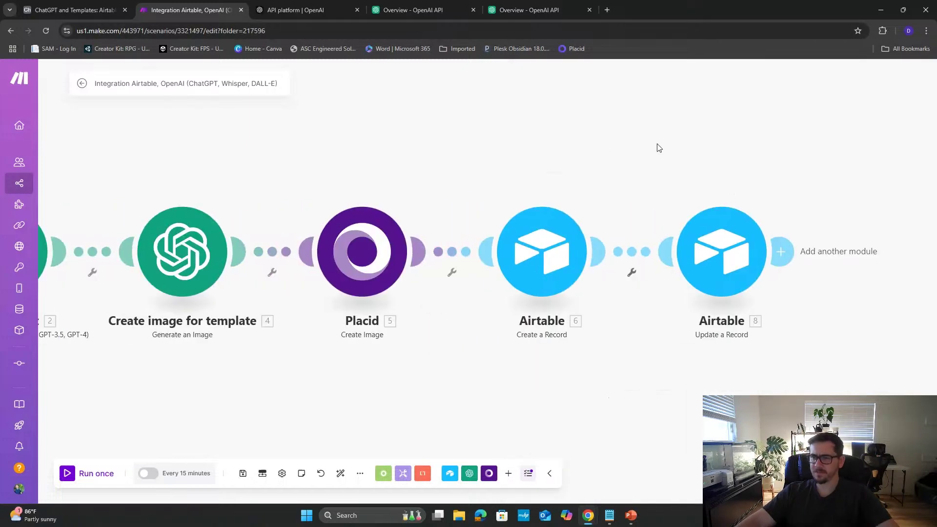
# - Switch to Airtable and add a period to the end of the first record's ChatGPT Image Prompt
pyautogui.click(73, 10)
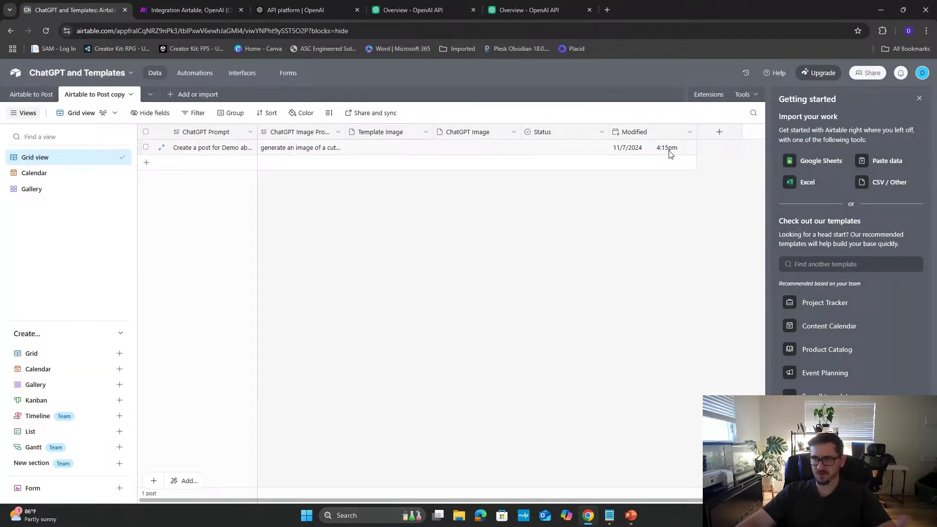
pyautogui.doubleClick(292, 148)
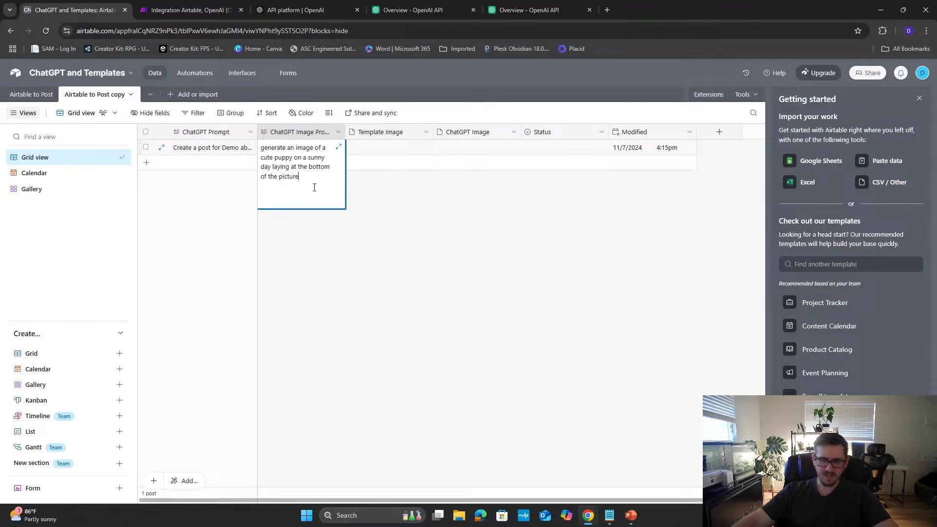
pyautogui.write('.')
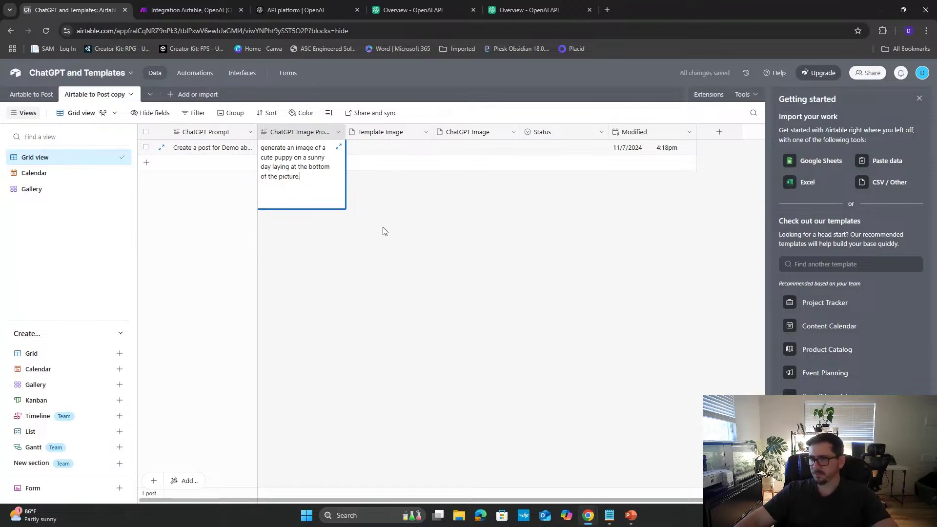
# - Switch to Make, run the scenario once, and inspect the error details of the Airtable Update a Record module
pyautogui.click(383, 227)
pyautogui.click(178, 7)
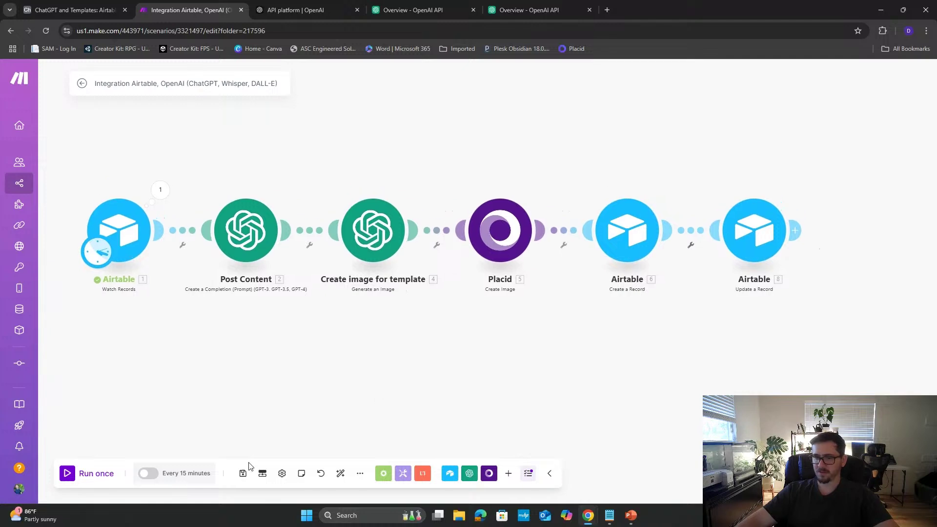
pyautogui.click(86, 475)
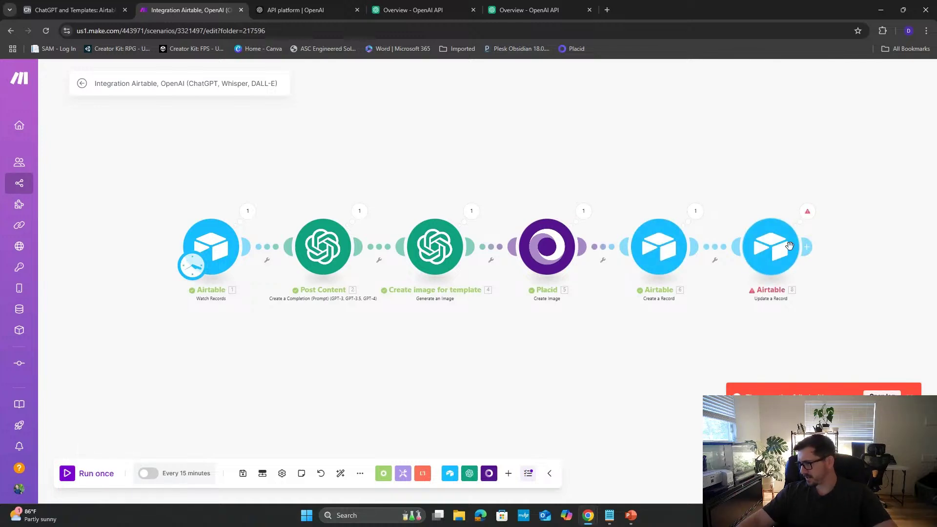
pyautogui.click(807, 212)
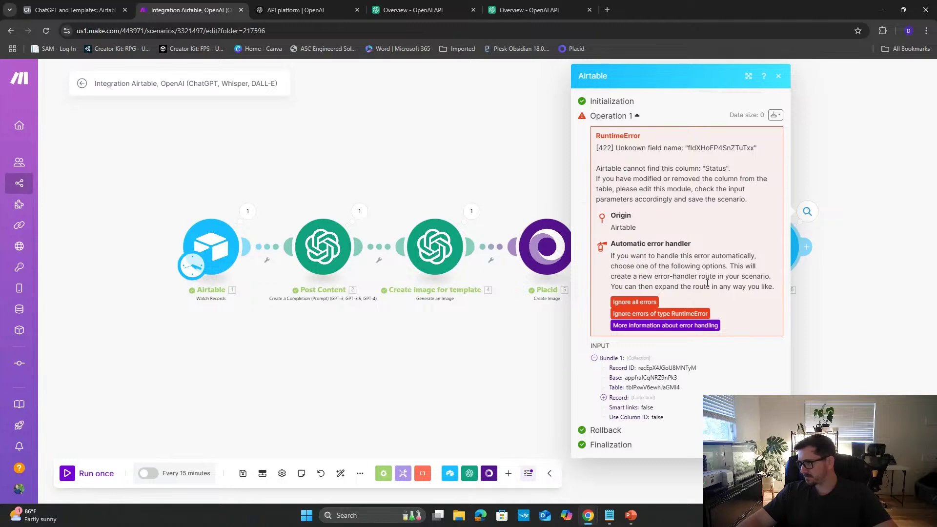
pyautogui.click(828, 370)
# - Remap the Update a Record module's Record ID to the ID from the Post Content module and save the module settings
pyautogui.click(770, 247)
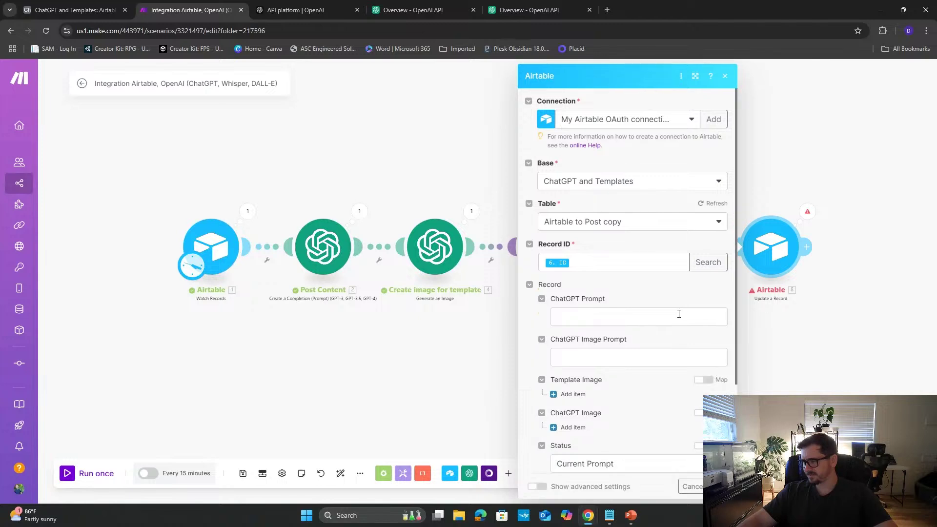
pyautogui.scroll(-2, 640, 303)
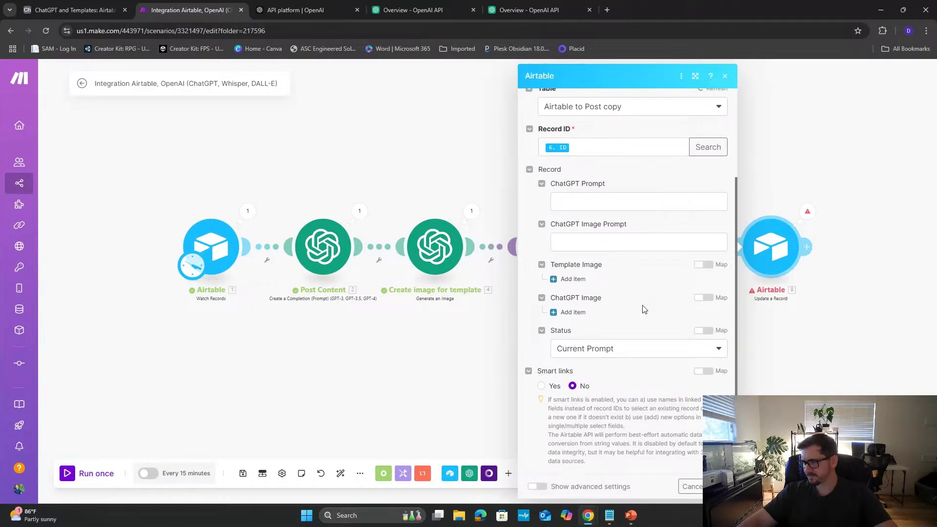
pyautogui.scroll(2, 638, 345)
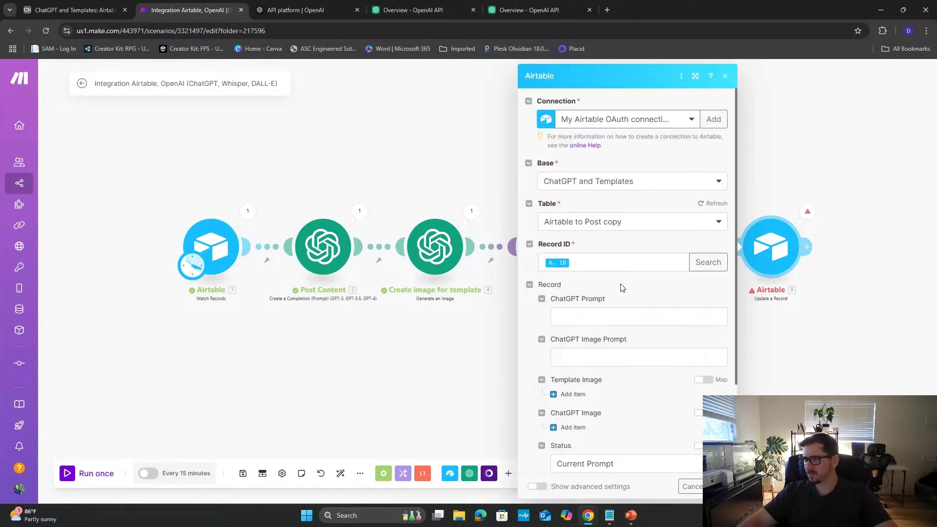
pyautogui.click(624, 261)
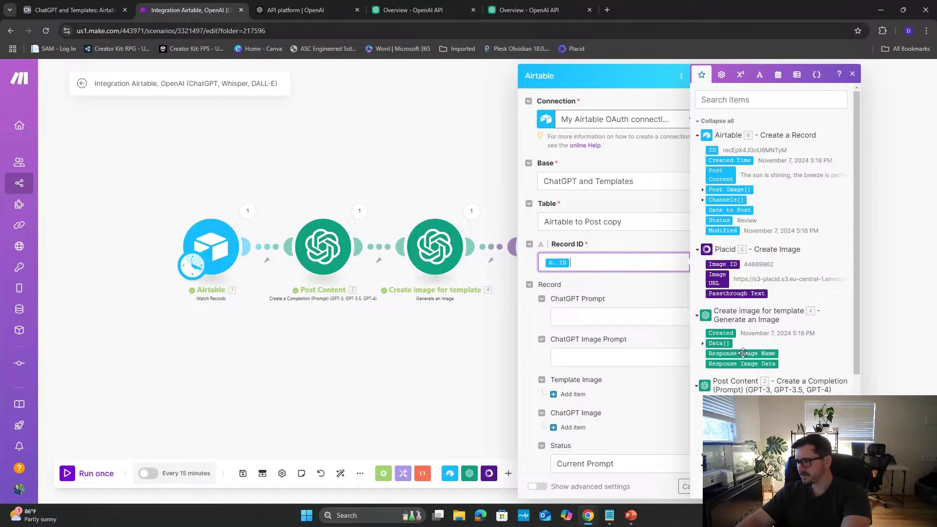
pyautogui.press('BackSpace')
pyautogui.click(713, 413)
pyautogui.scroll(-1, 714, 415)
pyautogui.scroll(-3, 776, 244)
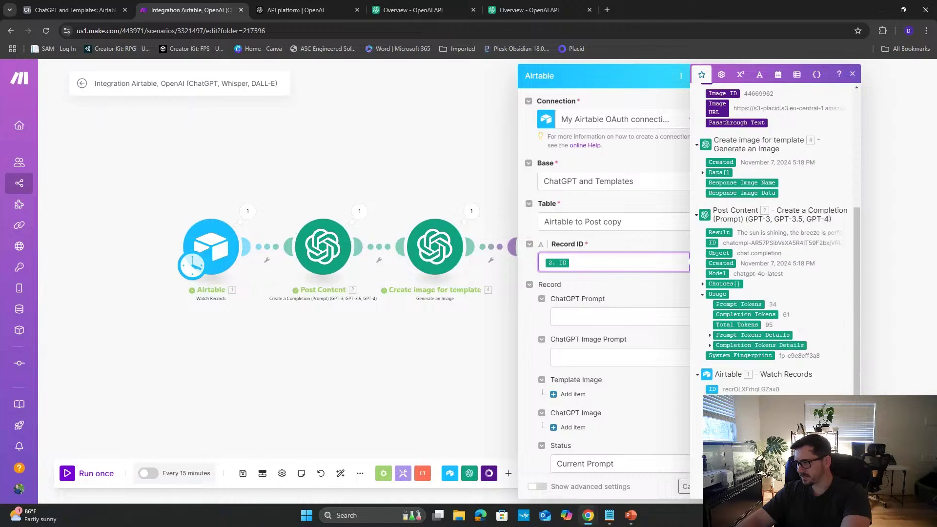
pyautogui.click(721, 486)
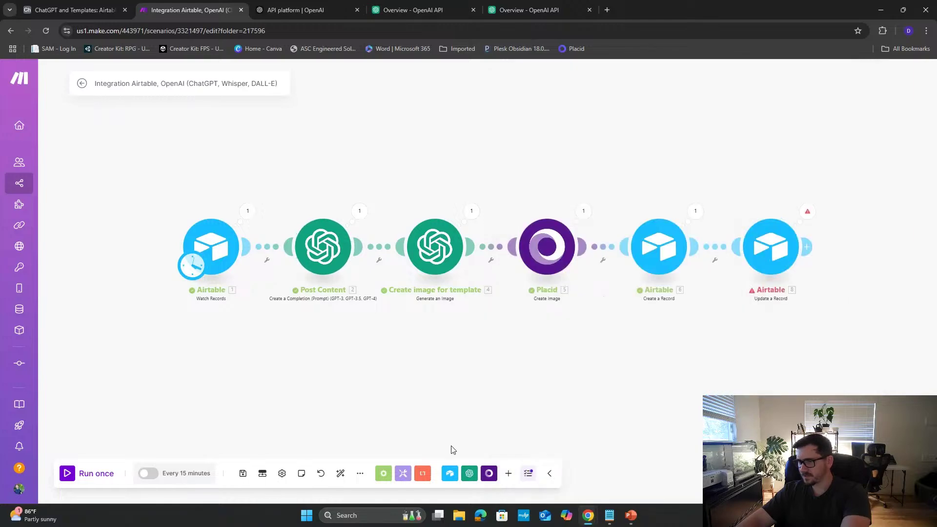
# - Run the scenario once with the remapped Record ID and switch to Airtable while it executes
pyautogui.click(96, 474)
pyautogui.click(73, 9)
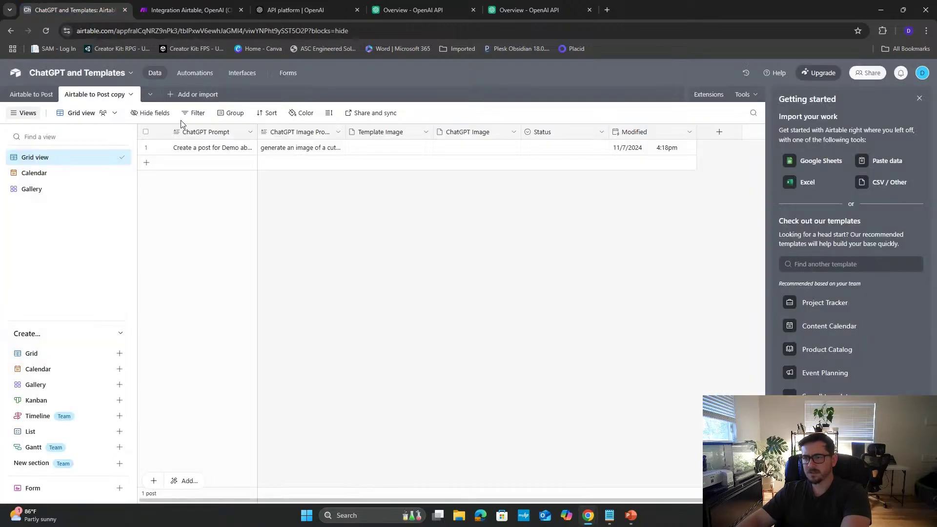
pyautogui.click(153, 10)
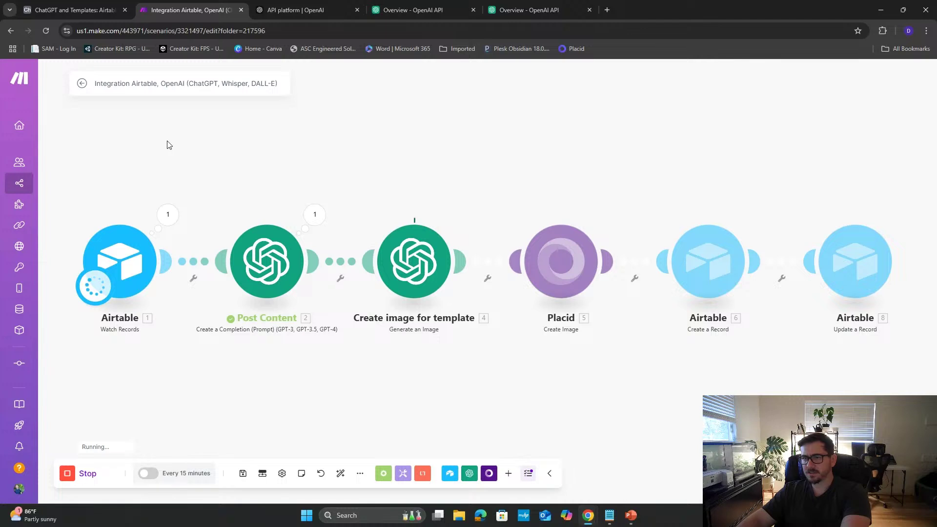
pyautogui.click(68, 11)
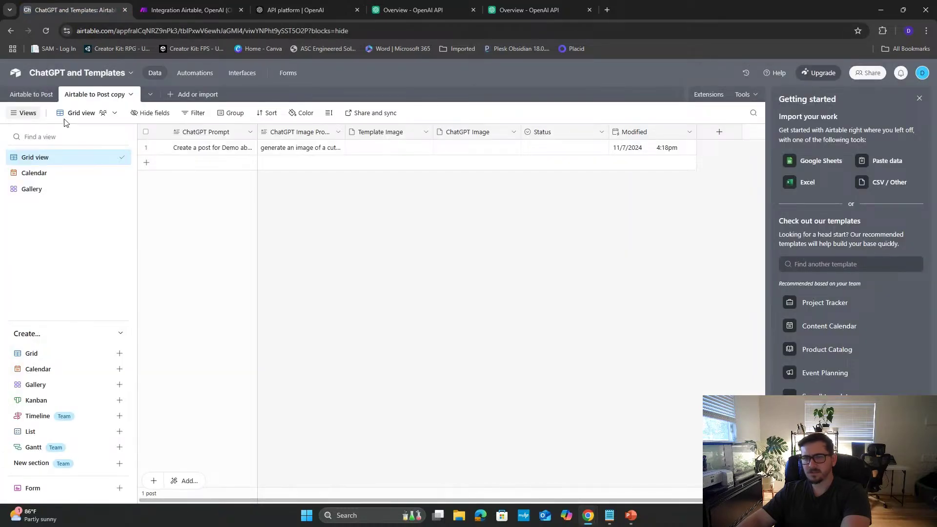
# - In the Airtable to Post table, examine the fifth record's post image and full post content
pyautogui.click(35, 96)
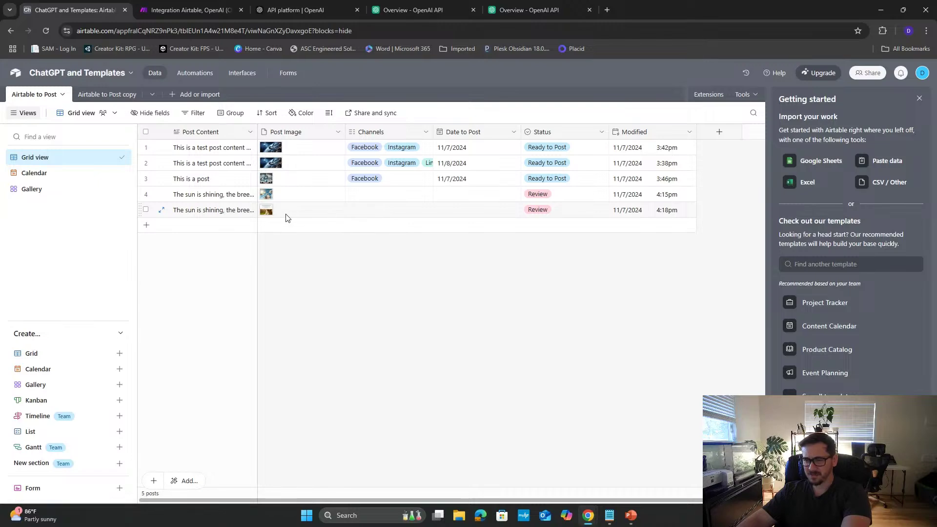
pyautogui.click(266, 213)
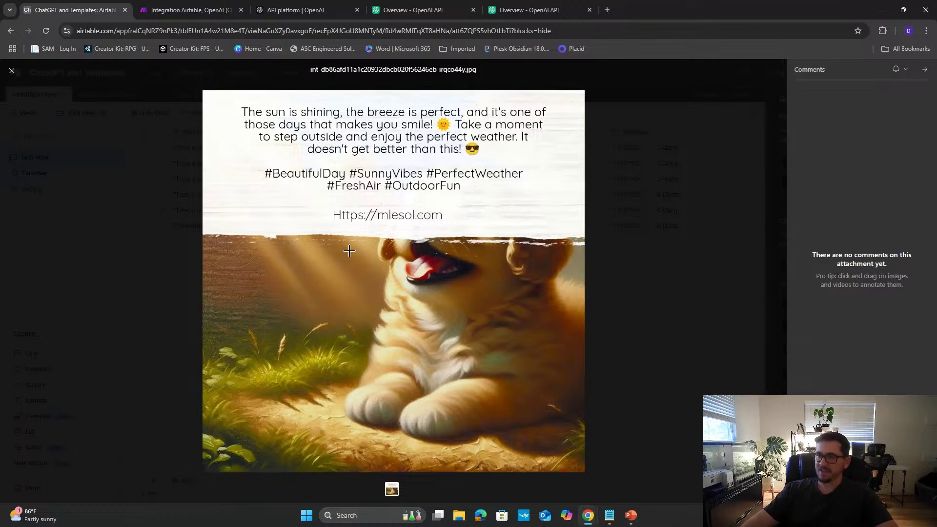
pyautogui.click(187, 10)
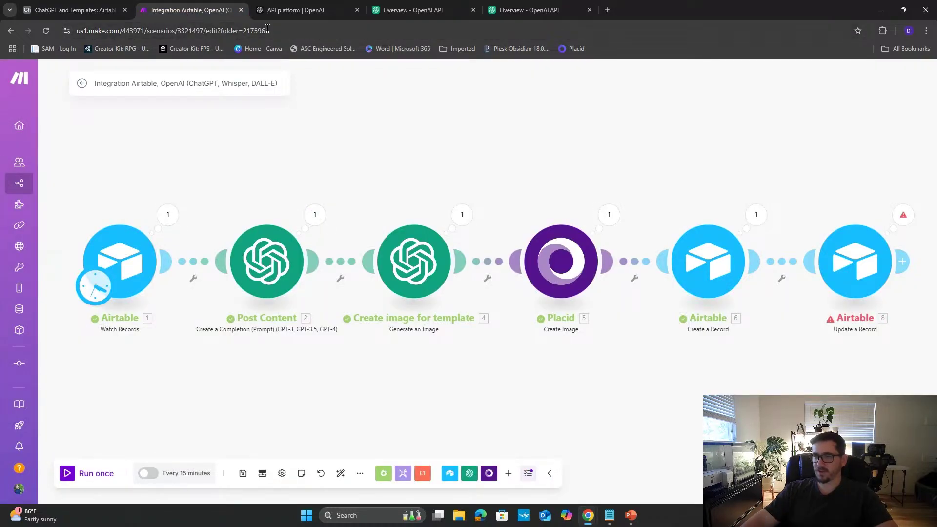
pyautogui.click(73, 10)
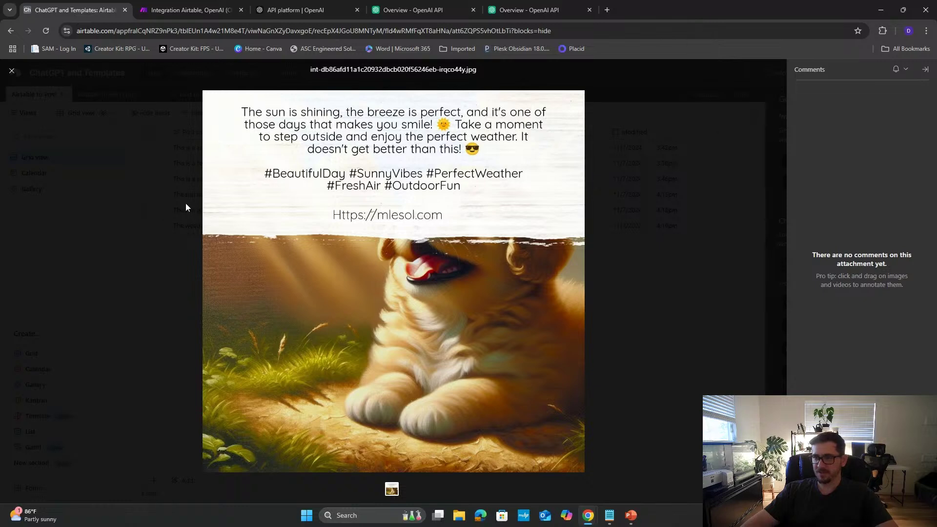
pyautogui.click(11, 70)
pyautogui.doubleClick(205, 210)
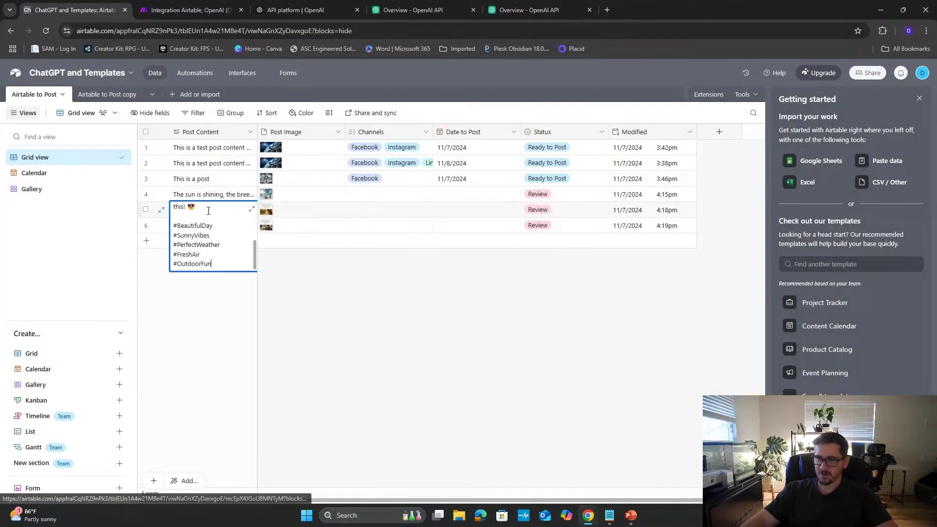
pyautogui.scroll(5, 202, 230)
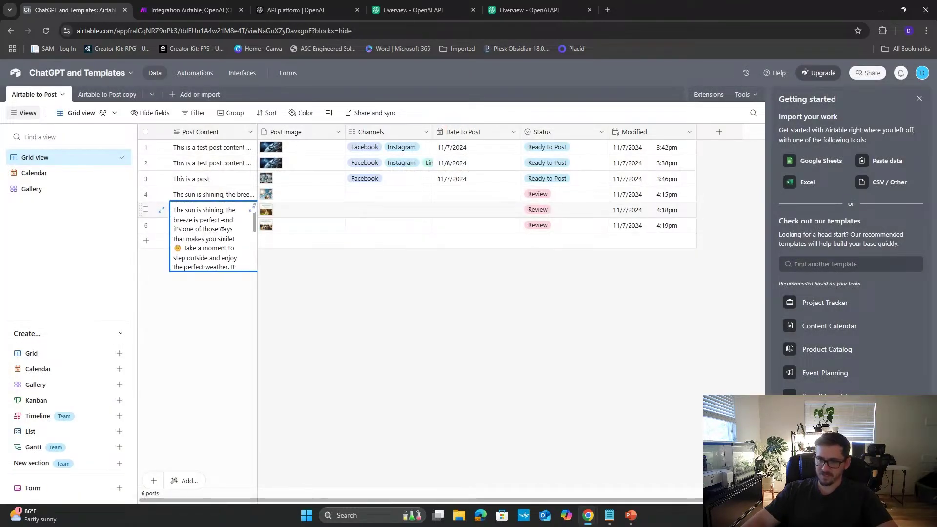
pyautogui.click(350, 302)
# - Set the Status of the fifth and sixth records in the Airtable to Post table to Ready to Post
pyautogui.click(579, 211)
pyautogui.click(579, 211)
pyautogui.click(563, 279)
pyautogui.click(584, 227)
pyautogui.click(584, 227)
pyautogui.click(565, 291)
pyautogui.click(464, 314)
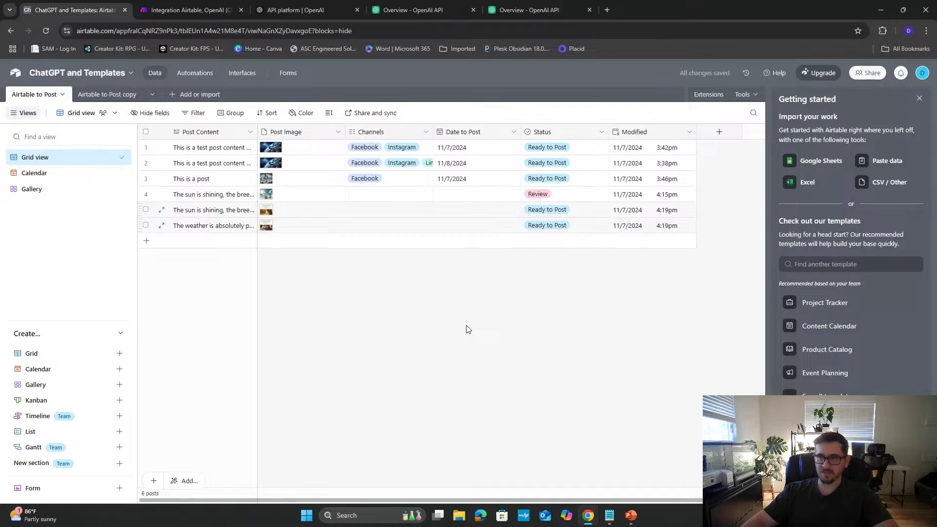